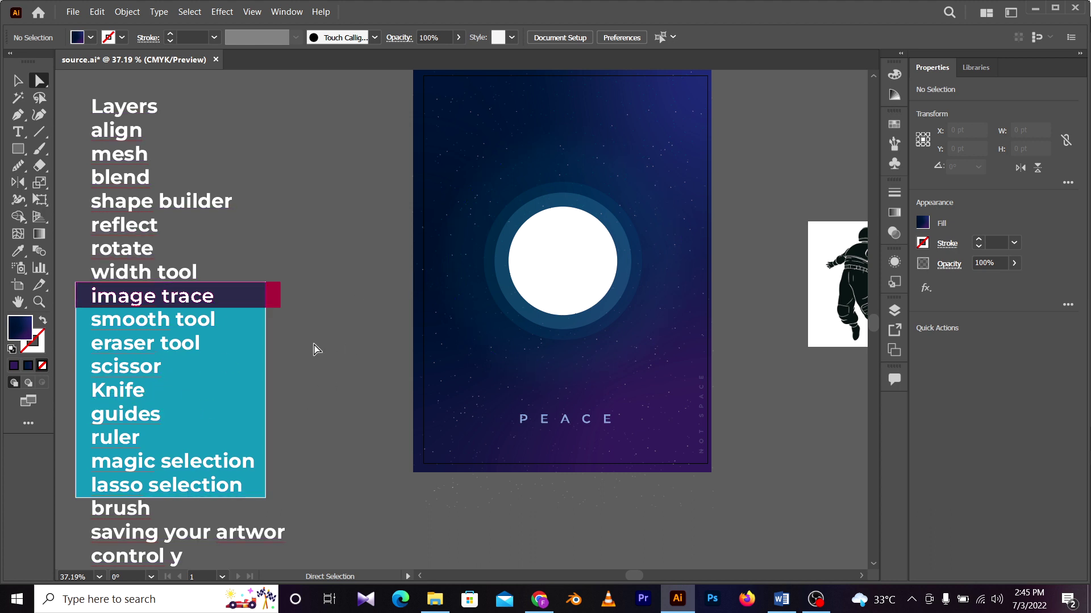
# Step: Look over the poster and the tool list, and view the astronaut image beside the poster up close
pyautogui.press('space')
pyautogui.moveTo(555, 245); pyautogui.dragTo(400, 274)
pyautogui.moveTo(664, 235)
pyautogui.mouseDown()
pyautogui.moveTo(635, 238)
pyautogui.moveTo(646, 225)
pyautogui.mouseUp()
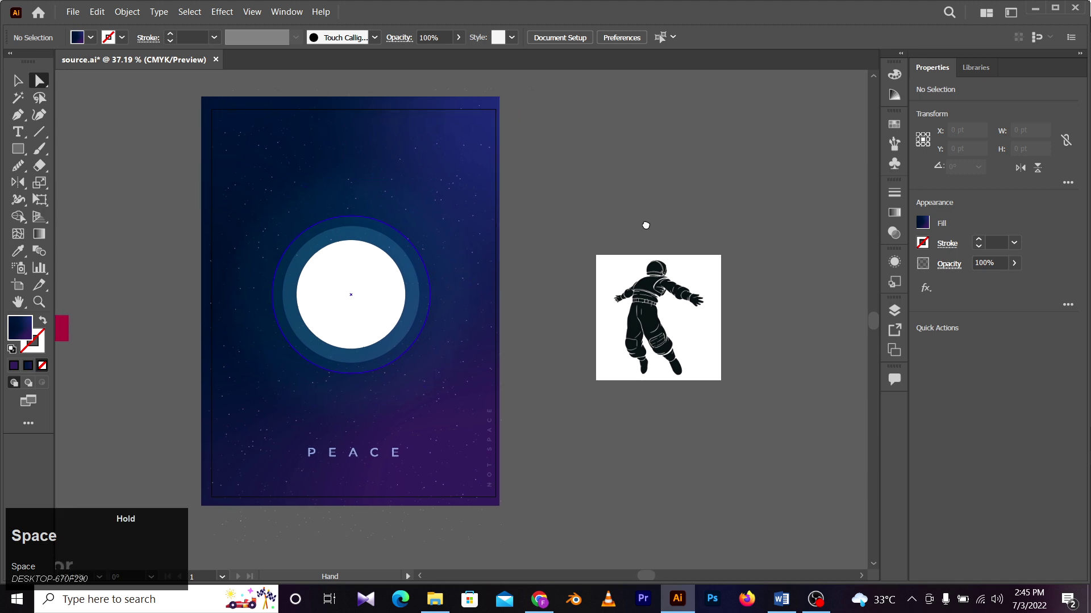
pyautogui.moveTo(735, 276); pyautogui.dragTo(705, 265)
pyautogui.moveTo(540, 367); pyautogui.dragTo(622, 379)
pyautogui.moveTo(311, 414); pyautogui.dragTo(387, 389)
pyautogui.moveTo(219, 408); pyautogui.dragTo(384, 348)
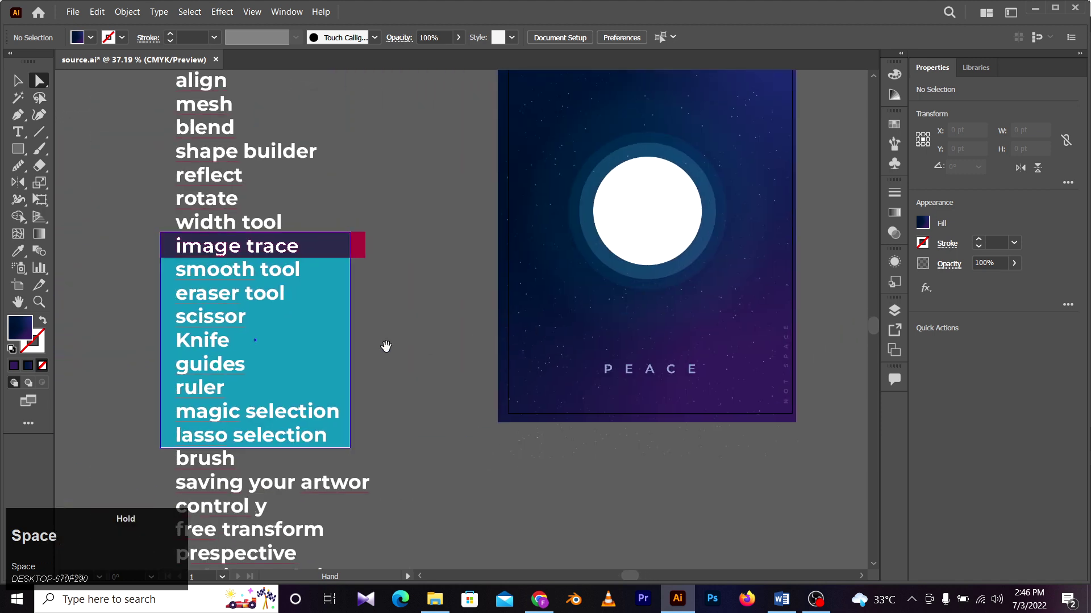
pyautogui.moveTo(495, 233); pyautogui.dragTo(336, 318)
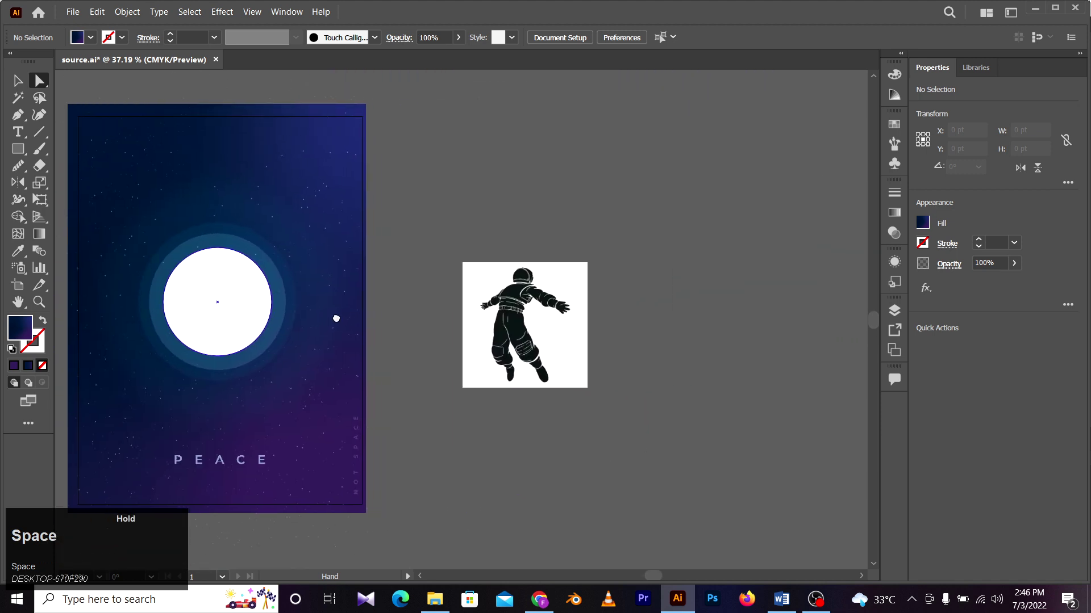
pyautogui.press('z')
pyautogui.moveTo(577, 348); pyautogui.dragTo(642, 340)
pyautogui.press('v')
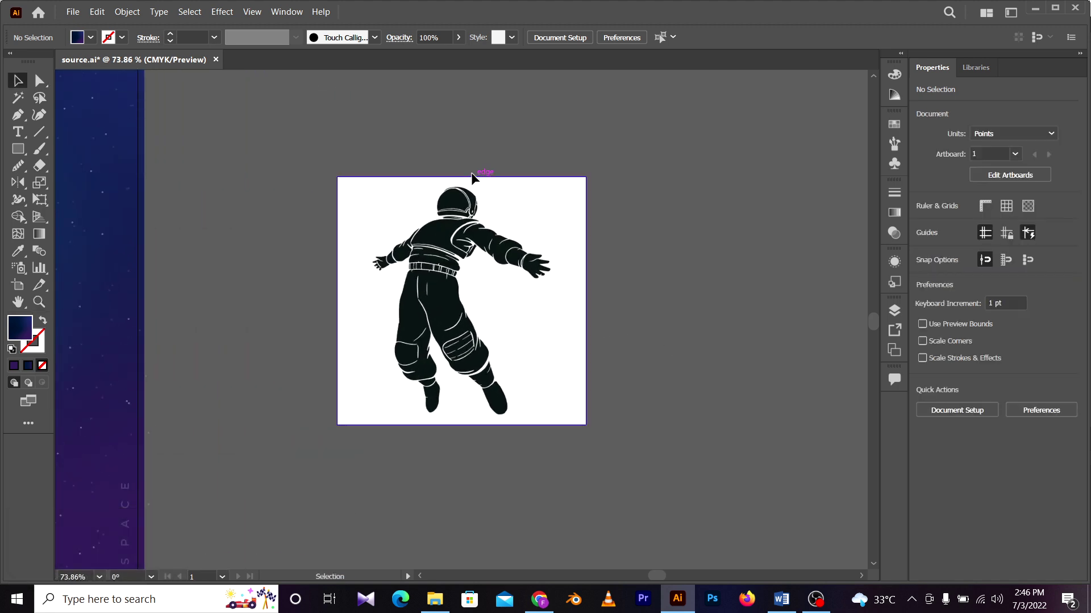
# Step: Select the astronaut image and examine the edge quality of its sleeve, belt and torso at high magnification
pyautogui.click(552, 311)
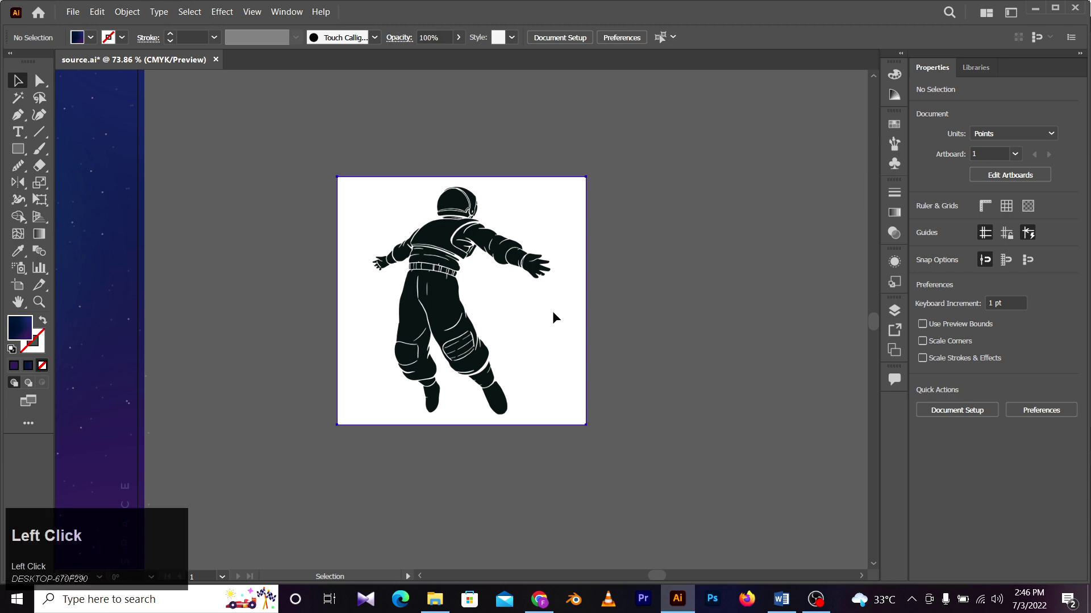
pyautogui.moveTo(588, 302); pyautogui.dragTo(671, 301)
pyautogui.press('z')
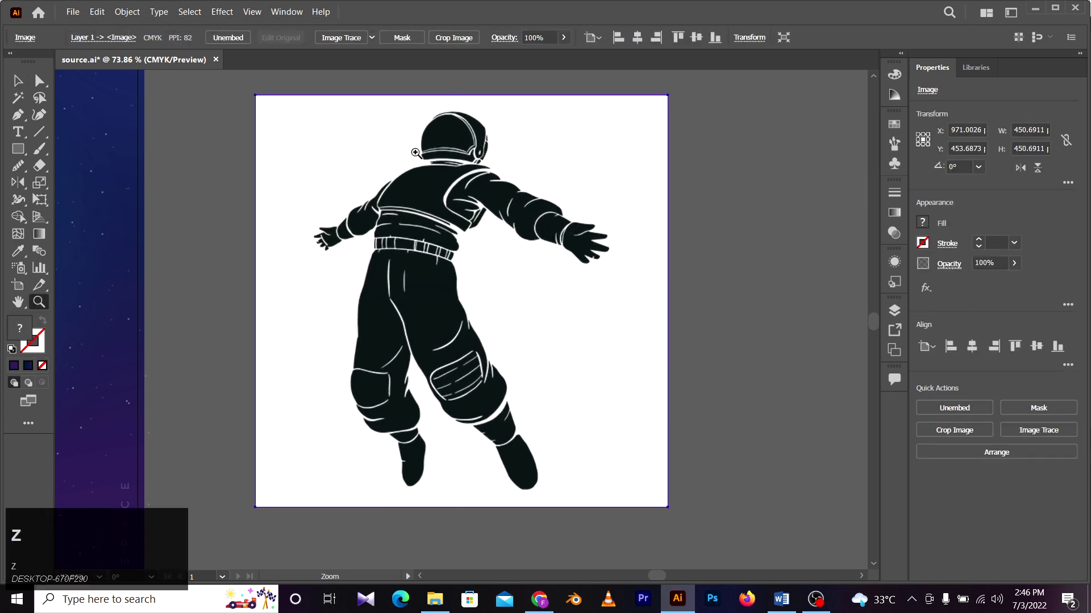
pyautogui.moveTo(528, 177); pyautogui.dragTo(528, 177)
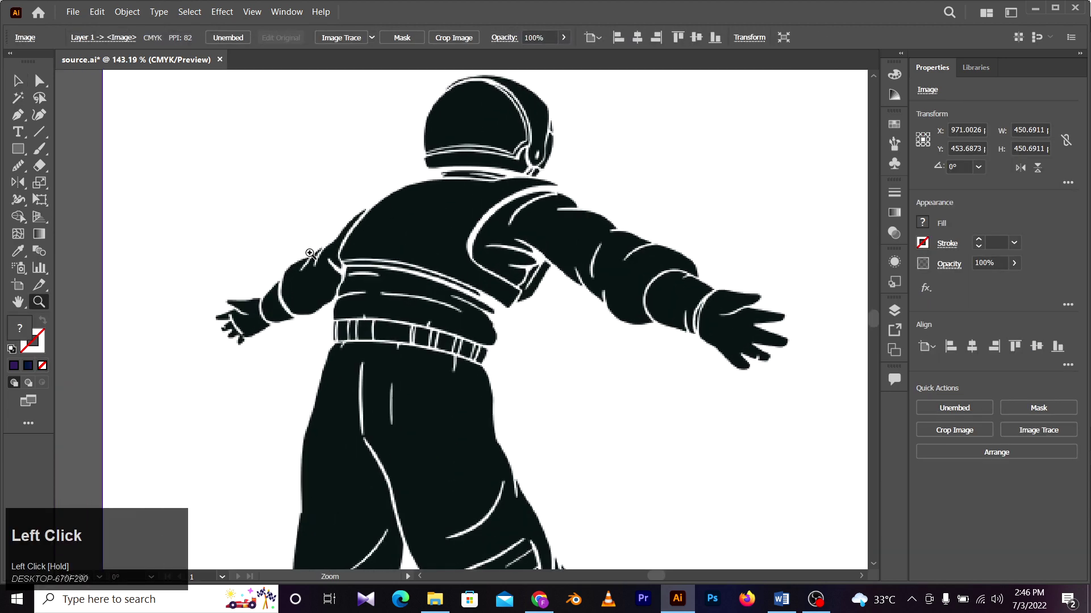
pyautogui.moveTo(310, 253); pyautogui.dragTo(282, 247)
pyautogui.press('z')
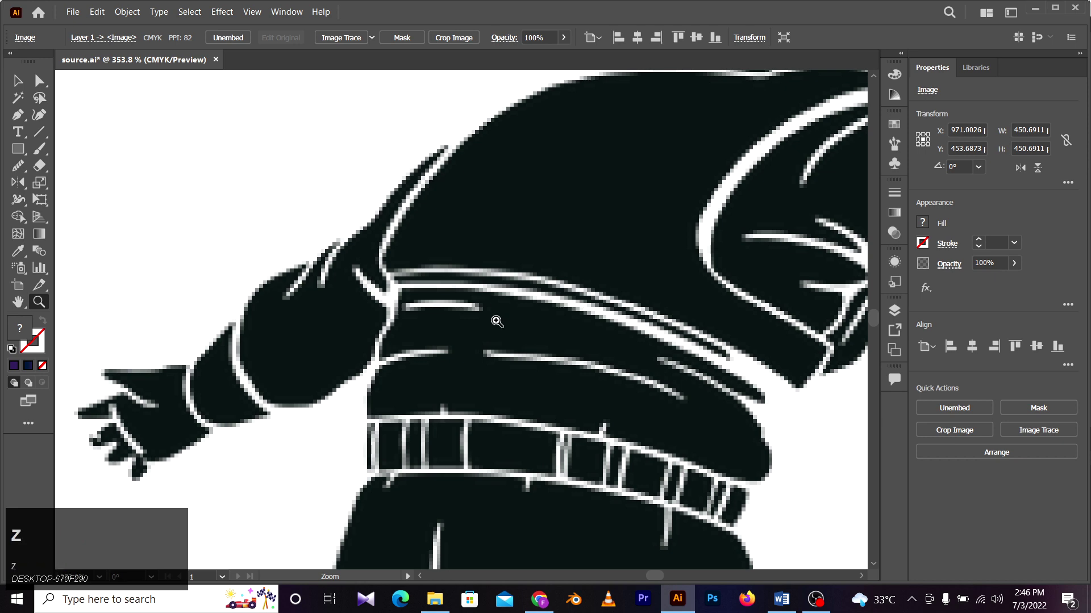
pyautogui.press('space')
pyautogui.moveTo(496, 318); pyautogui.dragTo(369, 309)
pyautogui.press('z')
pyautogui.press('space')
pyautogui.moveTo(523, 377); pyautogui.dragTo(546, 374)
pyautogui.press('z')
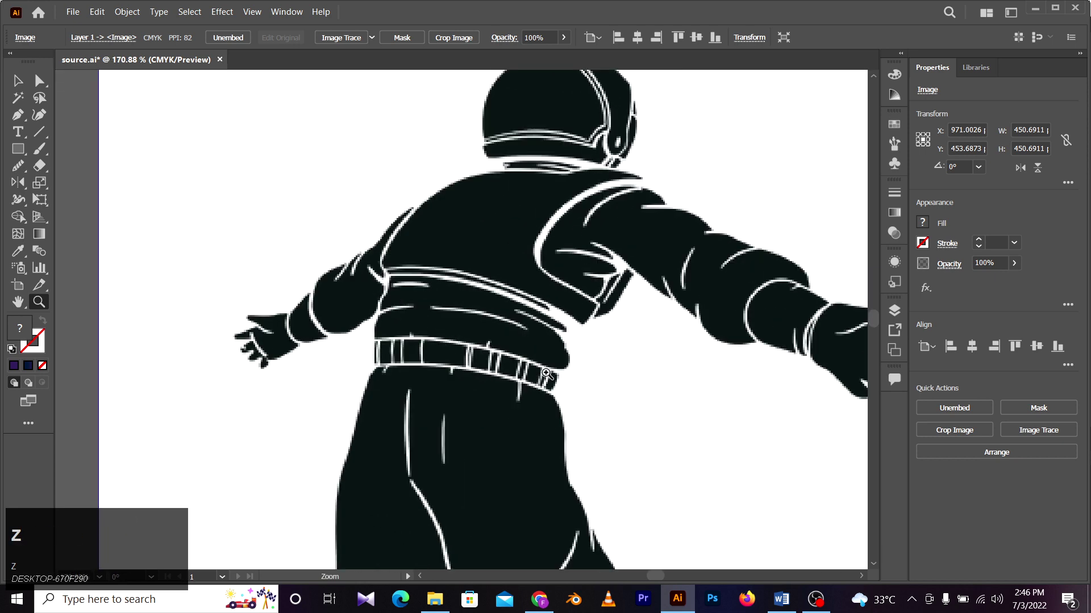
pyautogui.moveTo(453, 265); pyautogui.dragTo(469, 342)
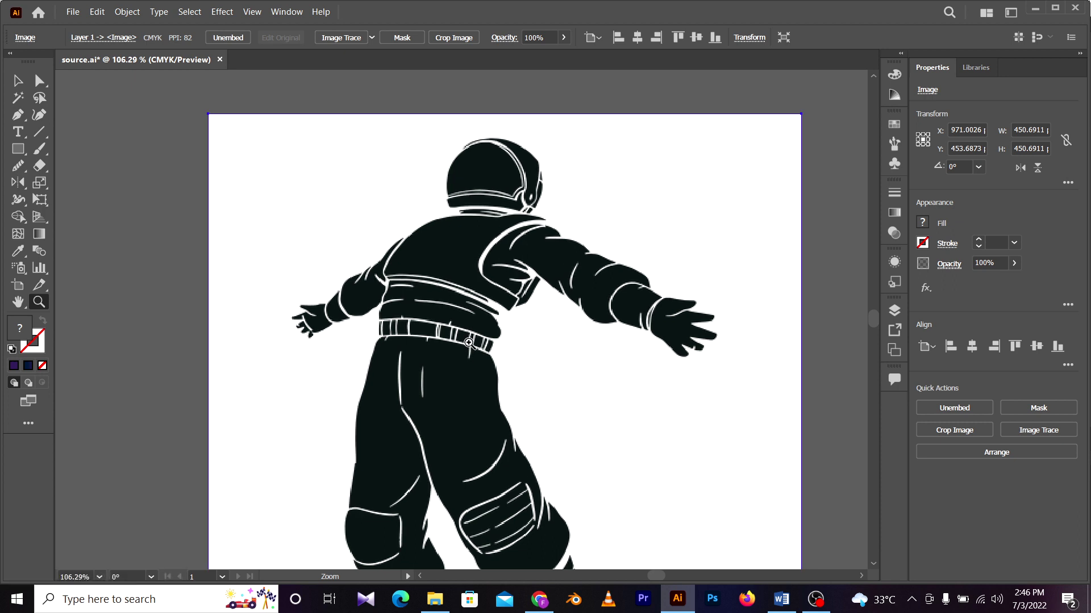
pyautogui.moveTo(469, 343); pyautogui.dragTo(437, 341)
# Step: Try to select individual parts of the astronaut image with the Direct Selection and Selection tools
pyautogui.press('a')
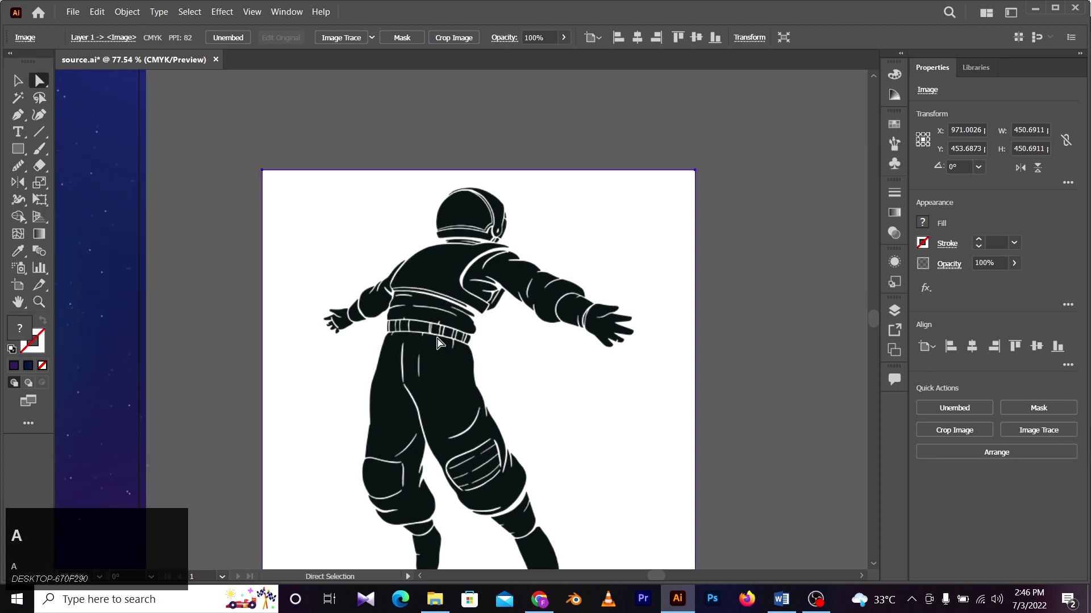
pyautogui.click(565, 135)
pyautogui.click(507, 281)
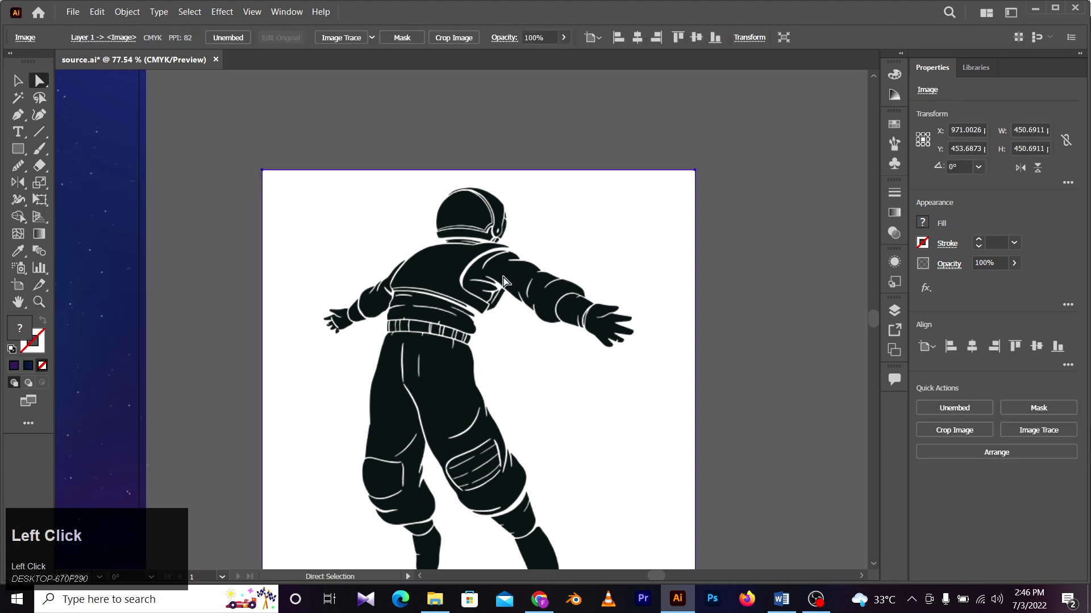
pyautogui.press('v')
pyautogui.click(388, 228)
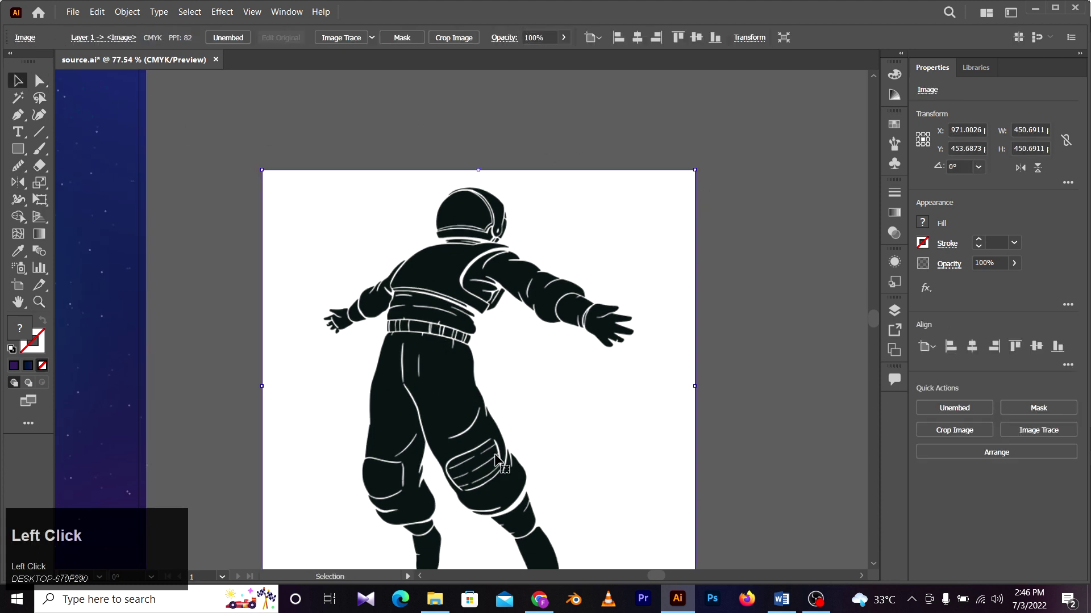
pyautogui.moveTo(594, 457); pyautogui.dragTo(538, 364)
pyautogui.scroll(-1, 492, 364)
pyautogui.press('v')
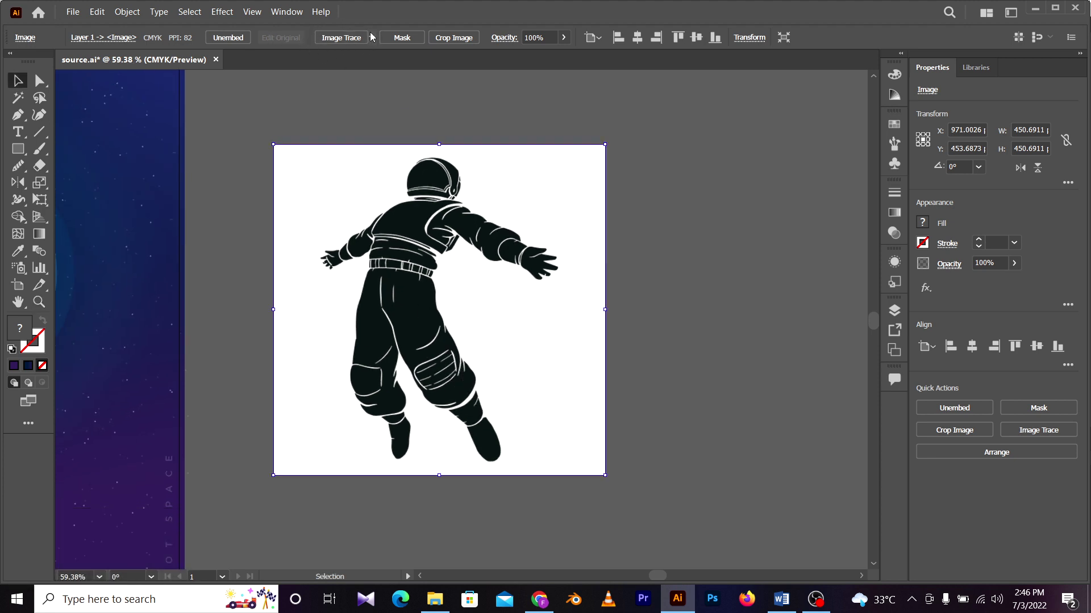
# Step: Show the Image Trace panel and dock it with the collapsed panels
pyautogui.click(284, 13)
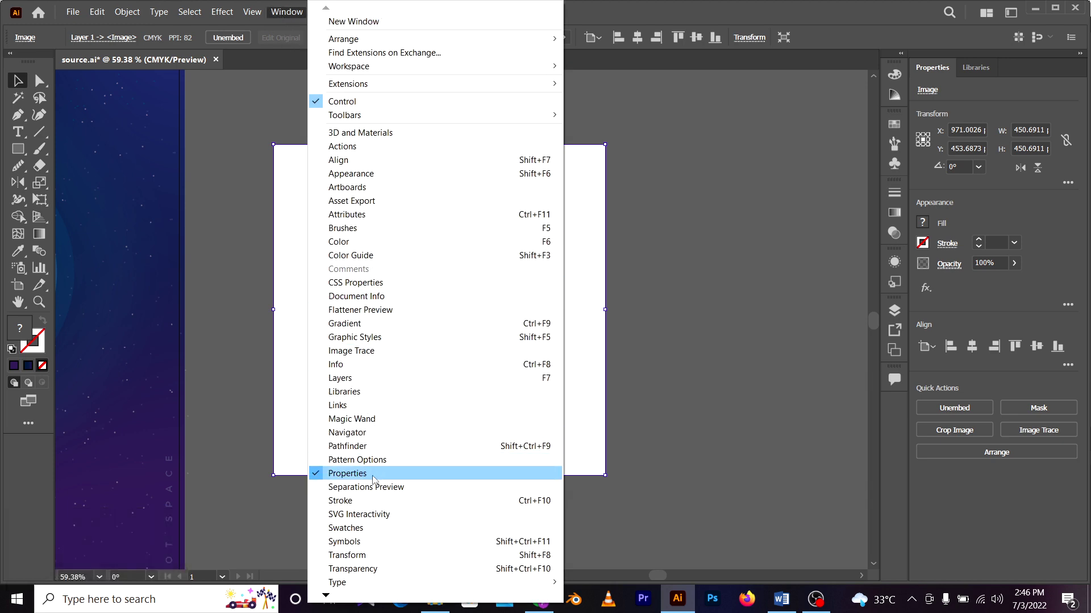
pyautogui.click(362, 352)
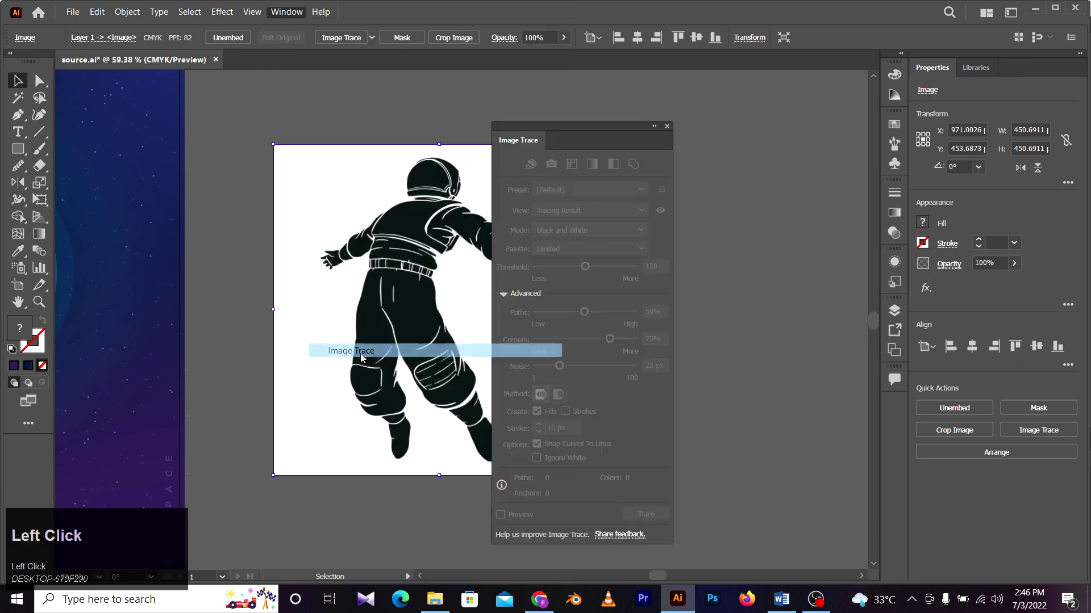
pyautogui.moveTo(572, 130)
pyautogui.mouseDown()
pyautogui.moveTo(775, 100)
pyautogui.moveTo(925, 453)
pyautogui.moveTo(897, 408)
pyautogui.moveTo(888, 414)
pyautogui.mouseUp()
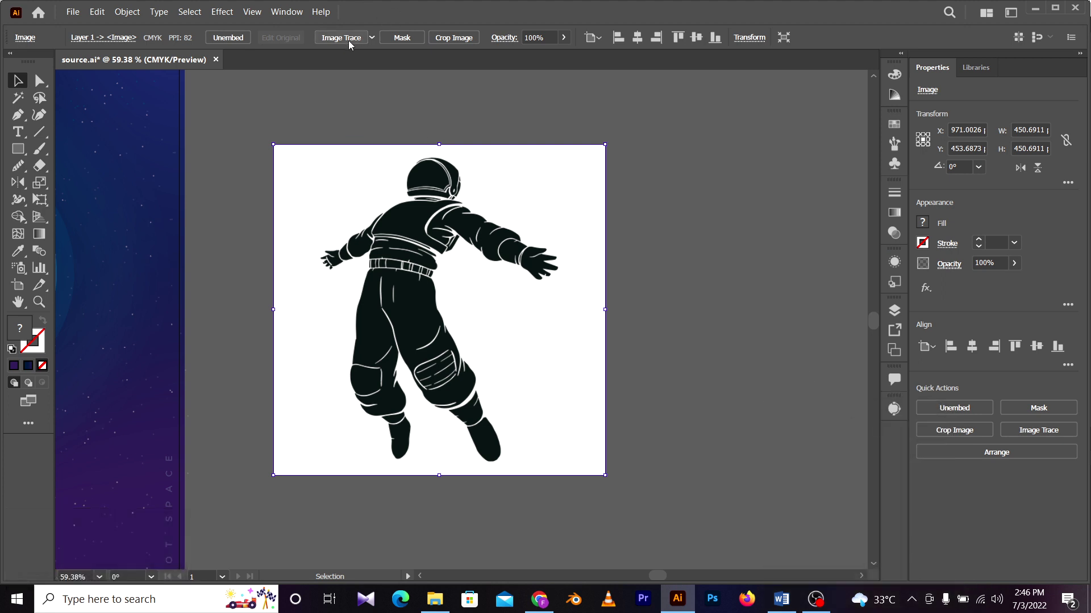
# Step: Trace the selected astronaut image with the default Image Trace preset
pyautogui.click(443, 205)
pyautogui.click(441, 124)
pyautogui.click(453, 218)
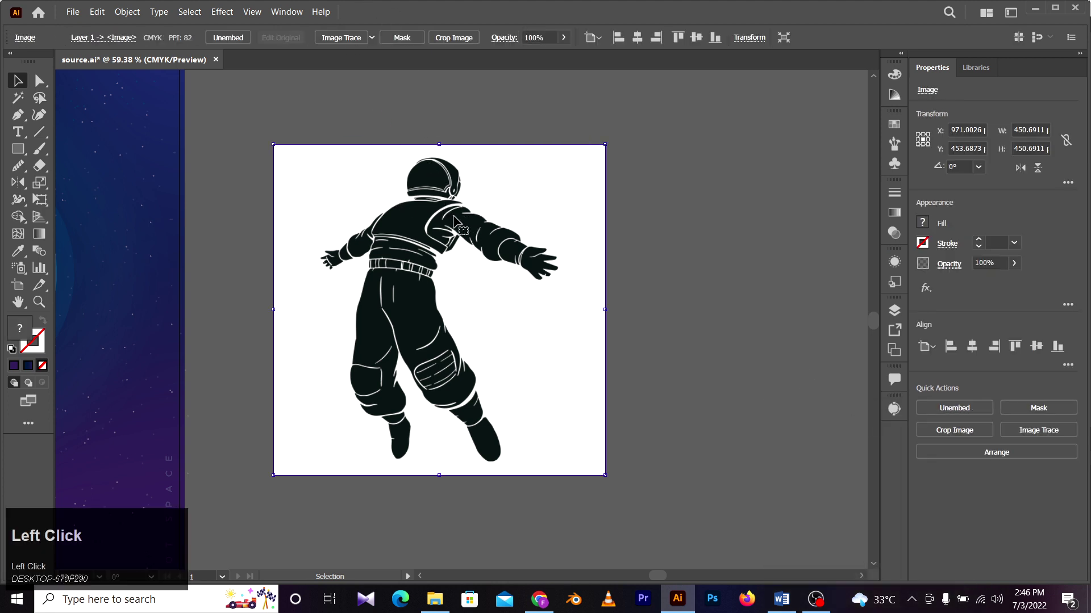
pyautogui.click(351, 38)
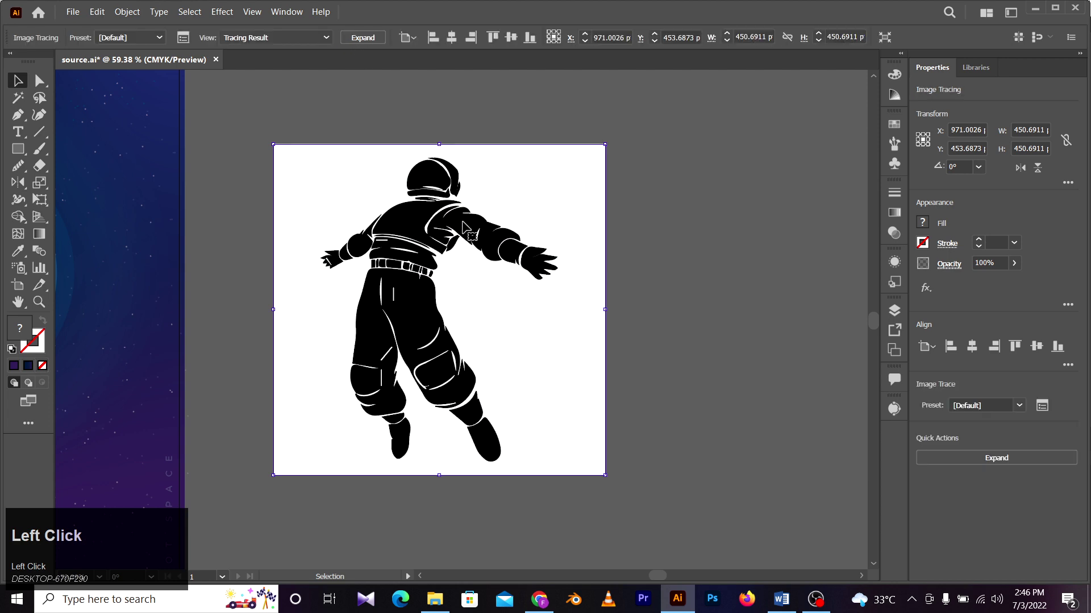
# Step: Examine the traced astronaut's edges and fine line details up close, from the torso down to the legs
pyautogui.press('z')
pyautogui.moveTo(384, 304); pyautogui.dragTo(546, 544)
pyautogui.press('space')
pyautogui.moveTo(393, 281); pyautogui.dragTo(488, 433)
pyautogui.moveTo(401, 225); pyautogui.dragTo(259, 222)
pyautogui.press('space')
pyautogui.moveTo(331, 223)
pyautogui.mouseDown()
pyautogui.moveTo(295, 252)
pyautogui.moveTo(287, 285)
pyautogui.moveTo(367, 236)
pyautogui.moveTo(335, 225)
pyautogui.mouseUp()
pyautogui.press('space')
pyautogui.moveTo(497, 333); pyautogui.dragTo(450, 239)
pyautogui.moveTo(451, 311); pyautogui.dragTo(462, 314)
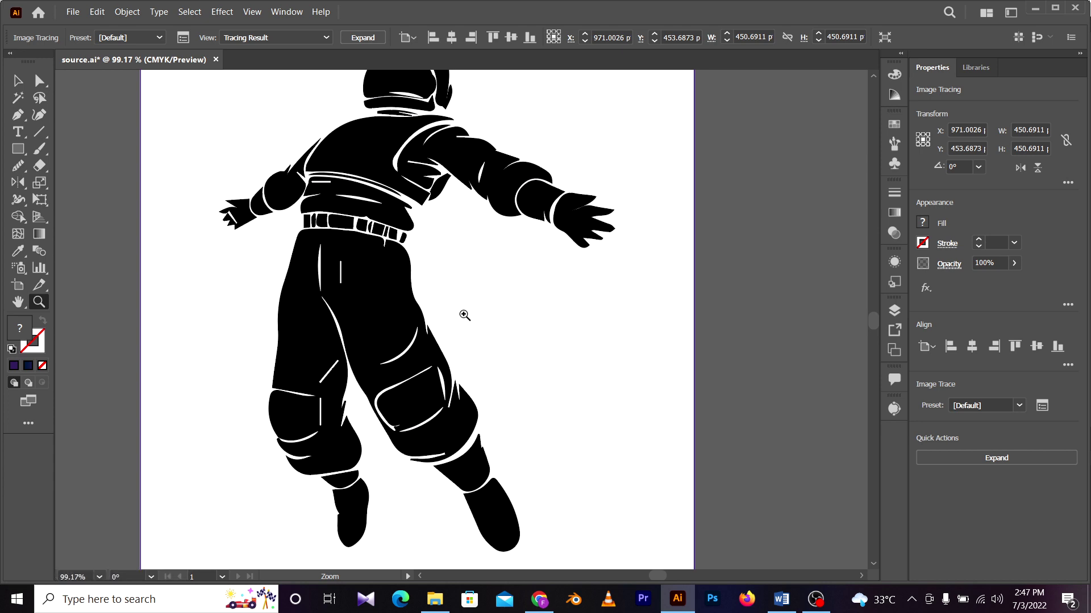
pyautogui.moveTo(395, 220); pyautogui.dragTo(417, 228)
# Step: Move the traced astronaut slightly to about X 943.6 pt, Y 447.9 pt
pyautogui.press('a')
pyautogui.press('v')
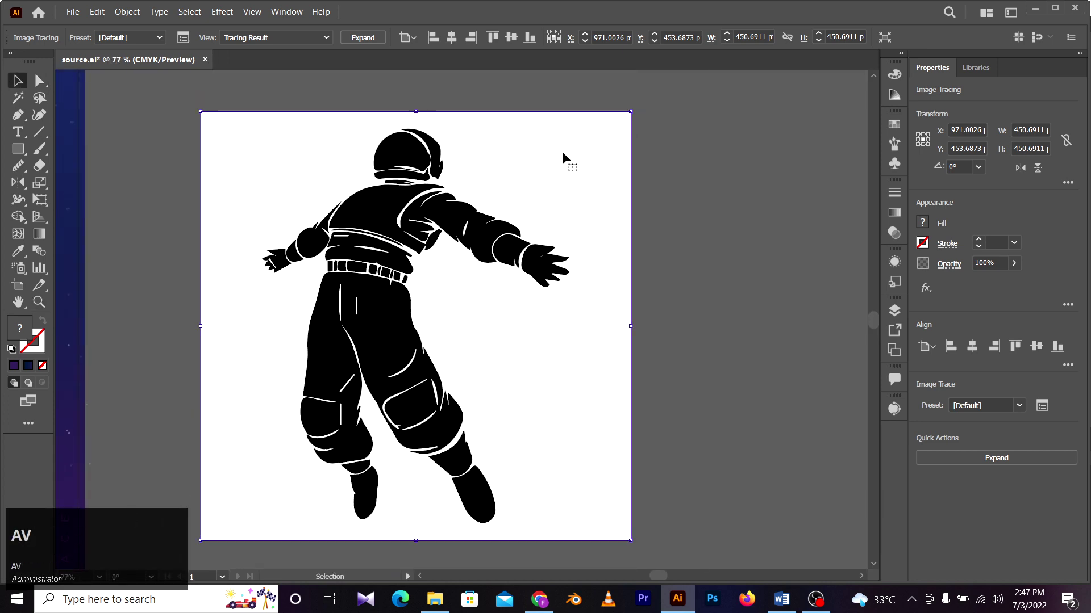
pyautogui.moveTo(556, 123)
pyautogui.mouseDown()
pyautogui.moveTo(513, 189)
pyautogui.moveTo(481, 193)
pyautogui.mouseUp()
pyautogui.moveTo(429, 239); pyautogui.dragTo(479, 164)
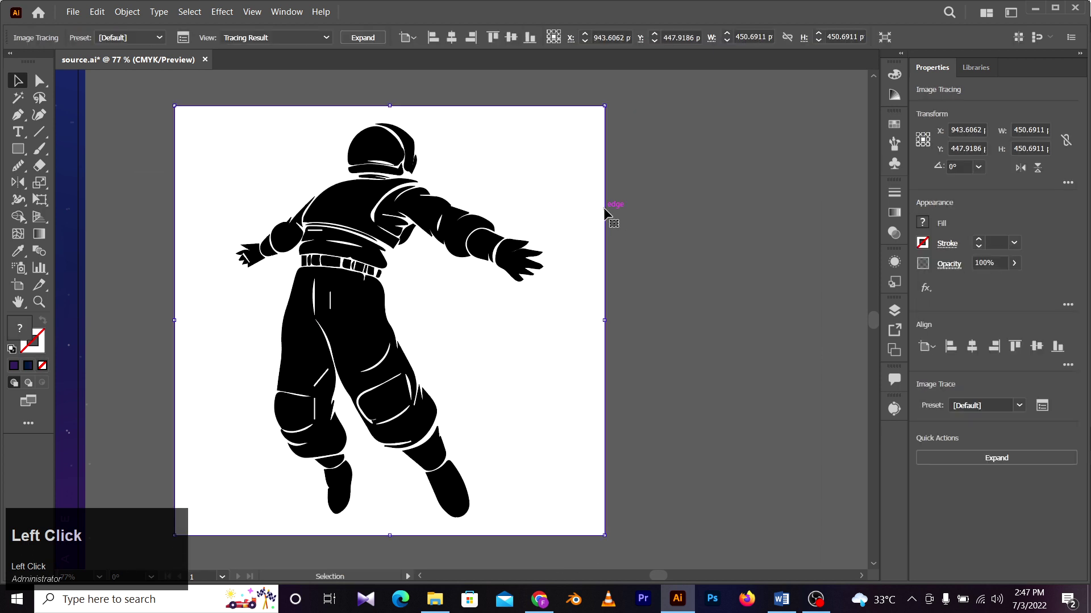
pyautogui.click(724, 211)
pyautogui.click(524, 223)
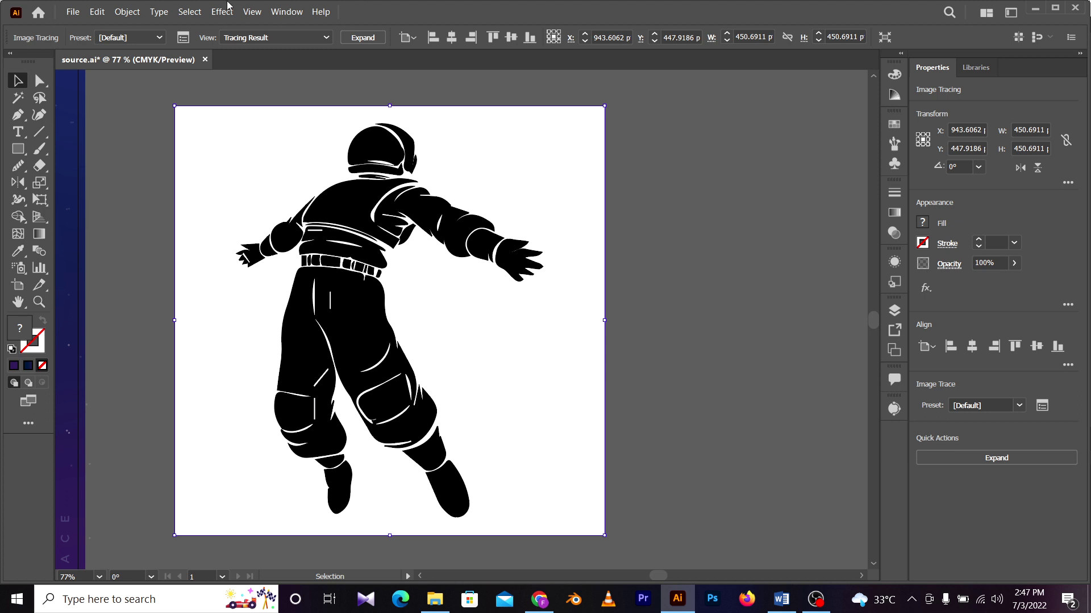
# Step: Open the Image Trace settings and reselect the traced astronaut so its tracing options can be edited
pyautogui.click(894, 408)
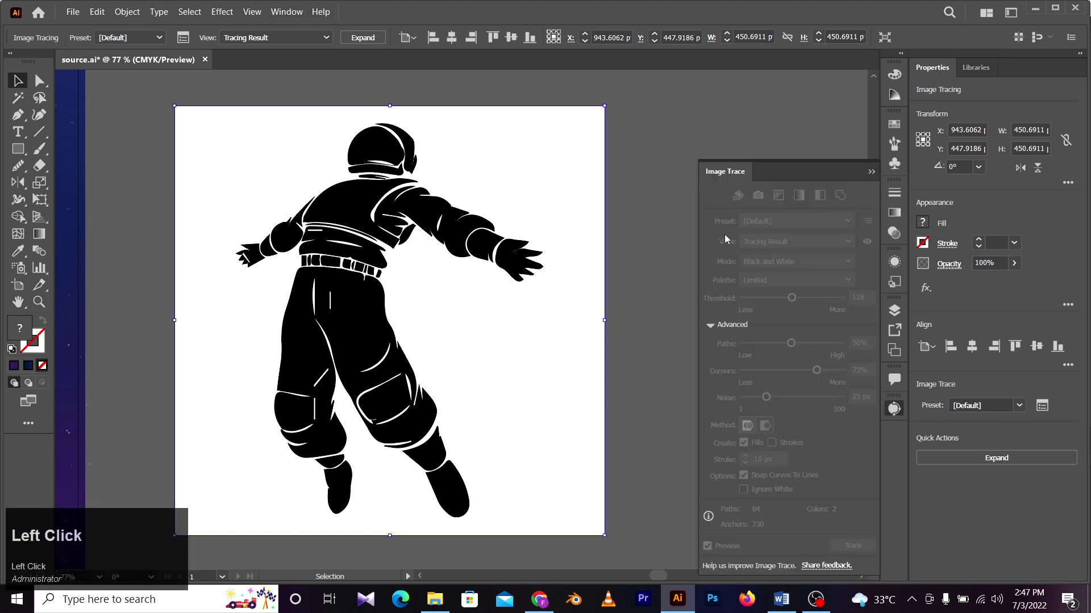
pyautogui.click(653, 449)
pyautogui.click(372, 361)
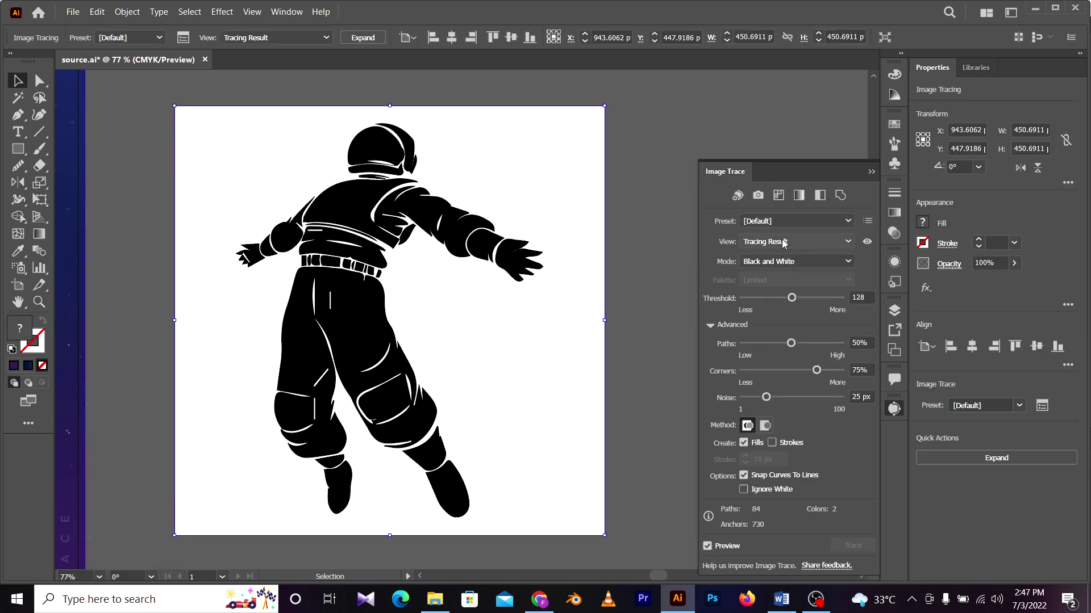
pyautogui.click(184, 39)
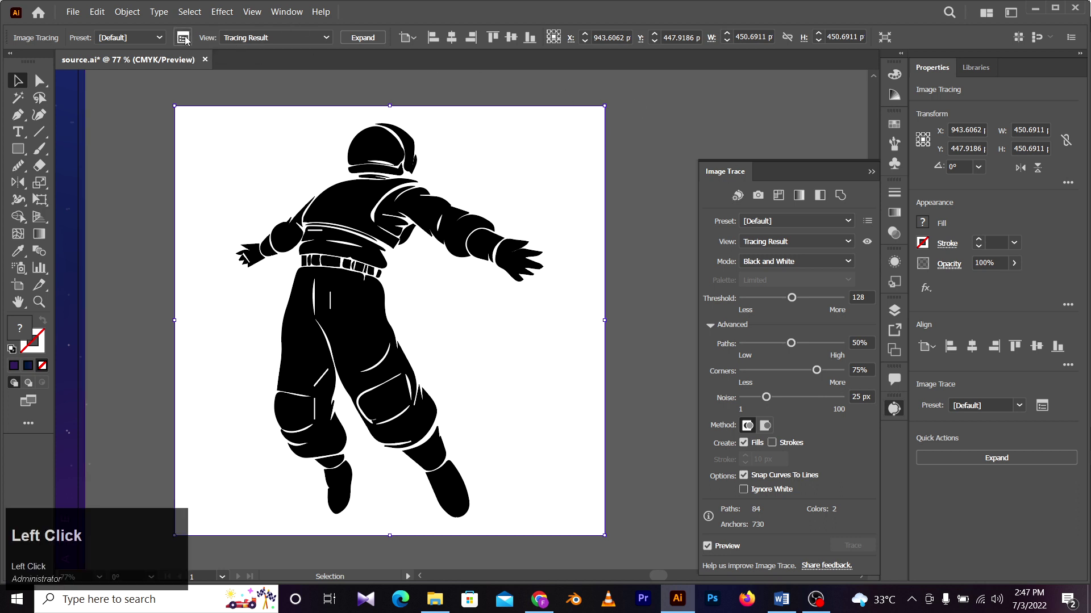
pyautogui.click(773, 129)
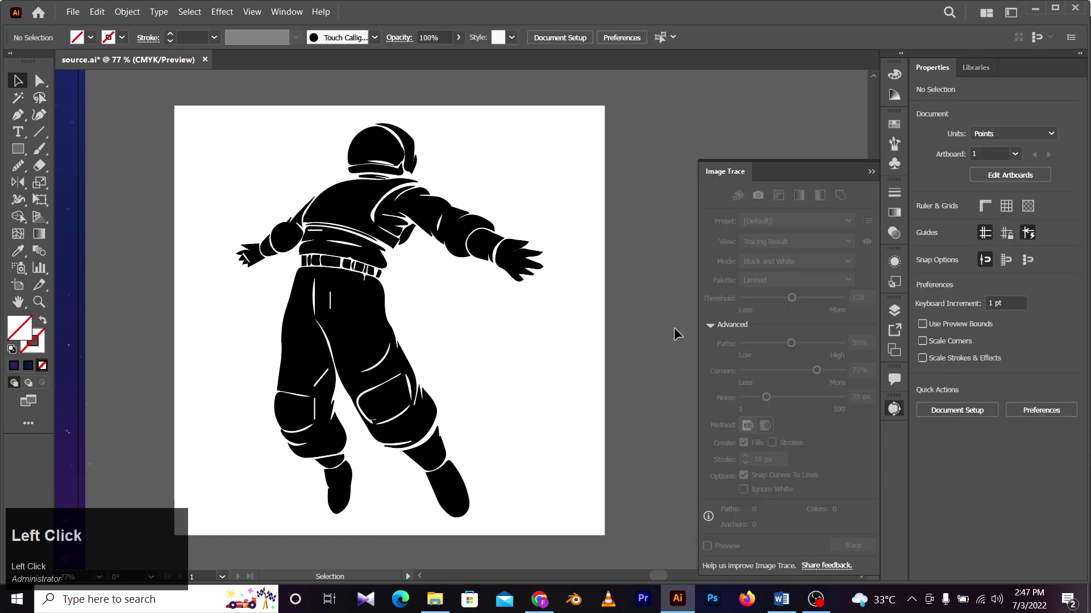
pyautogui.click(420, 296)
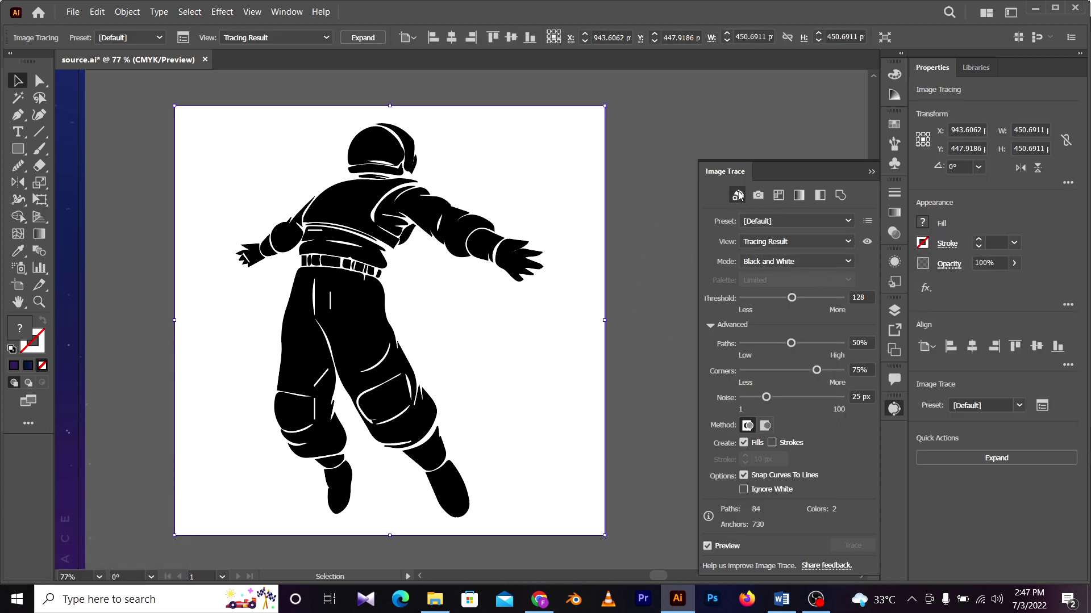
# Step: Try the Low Fidelity Photo, 16 Colors and Silhouettes presets on the traced astronaut, returning it to the [Default] preset
pyautogui.click(793, 221)
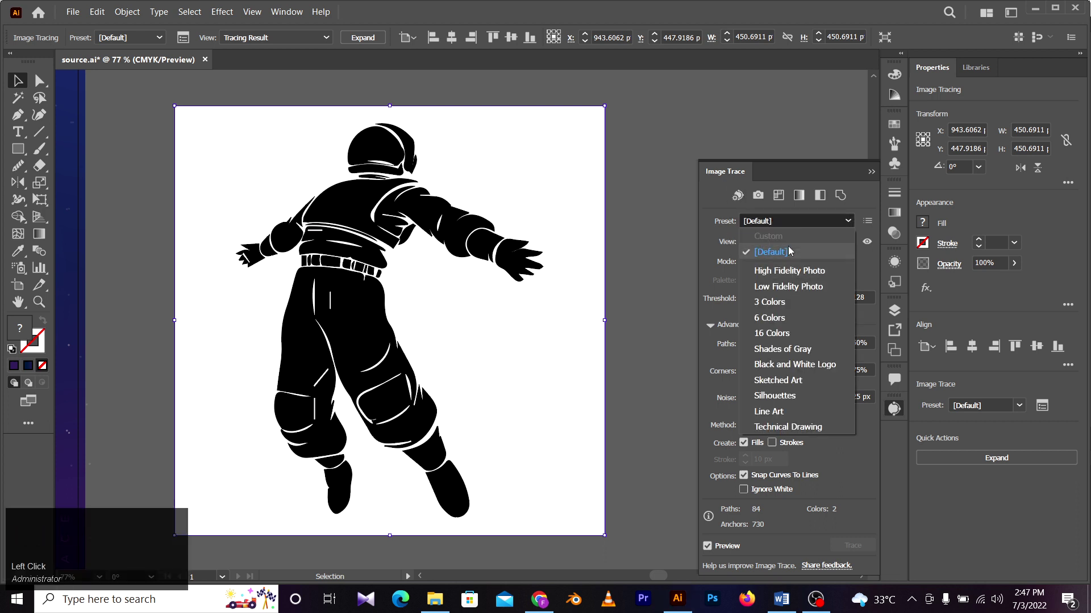
pyautogui.click(802, 288)
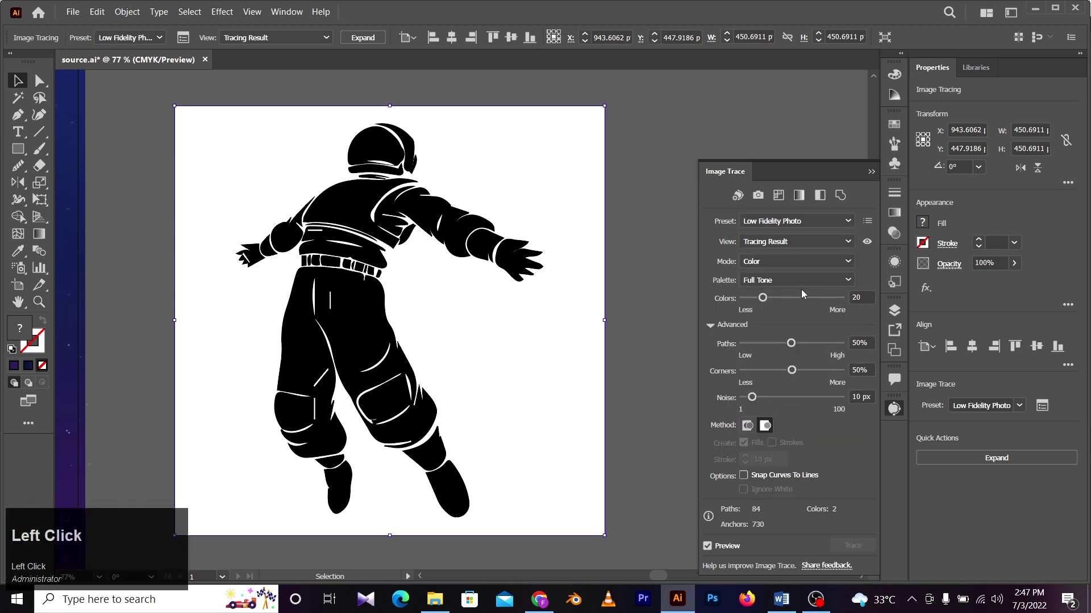
pyautogui.click(780, 223)
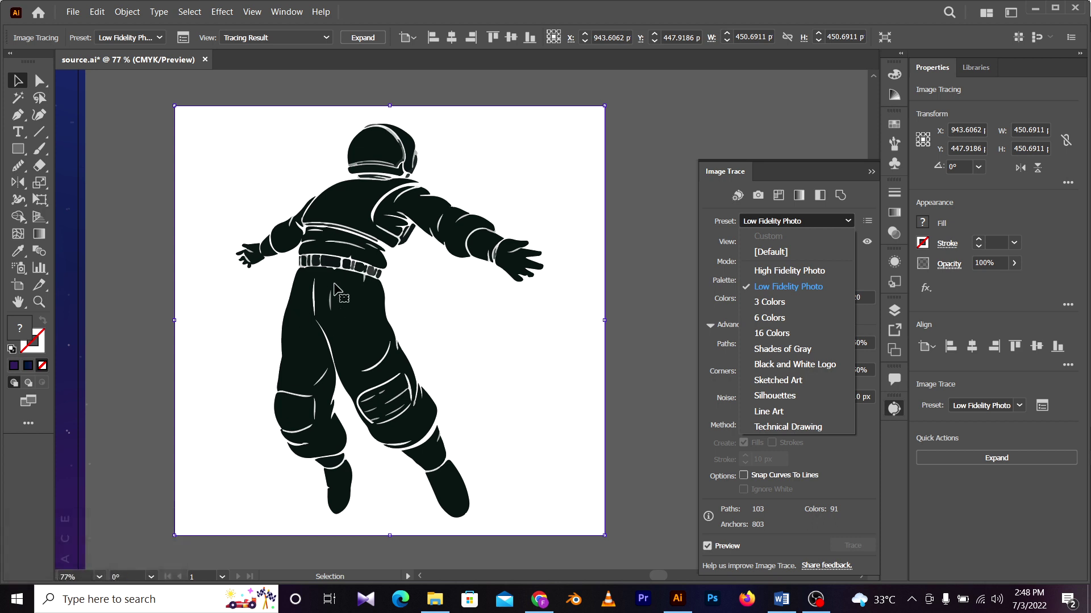
pyautogui.click(787, 334)
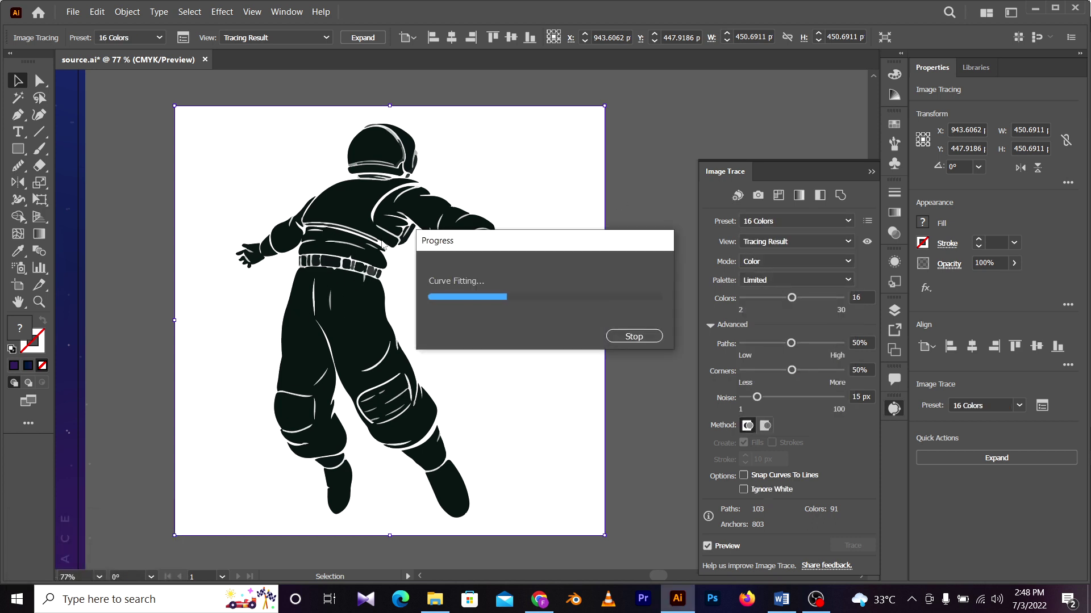
pyautogui.click(795, 220)
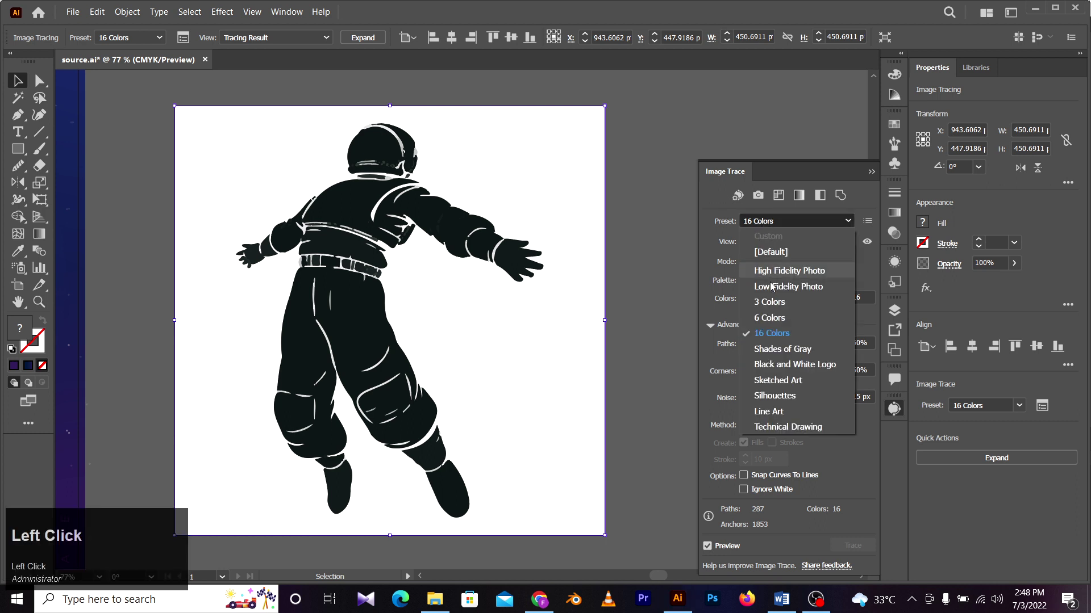
pyautogui.click(787, 397)
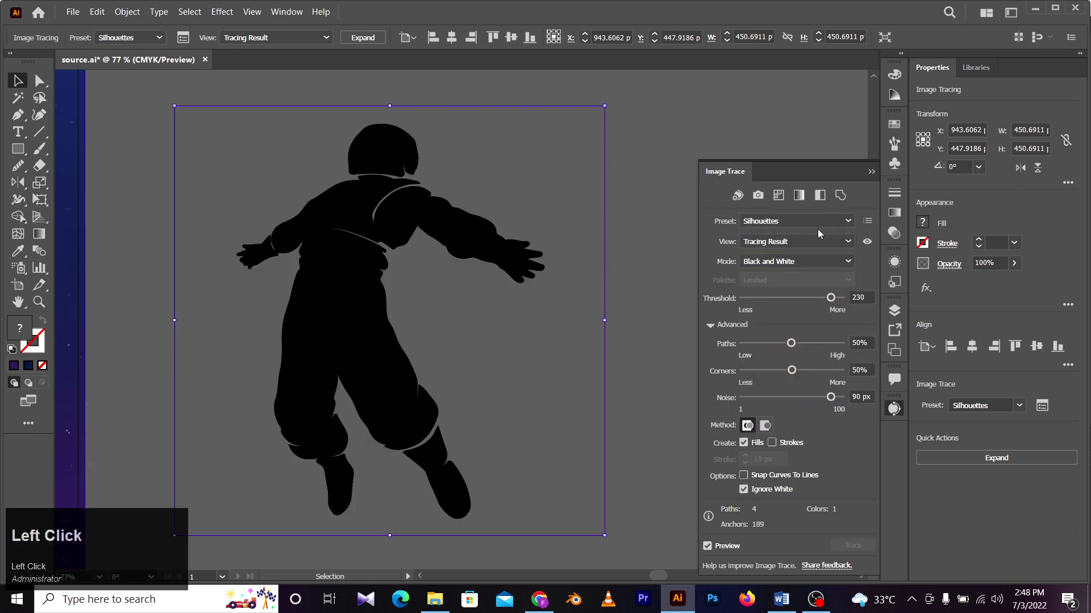
pyautogui.click(803, 221)
pyautogui.click(789, 251)
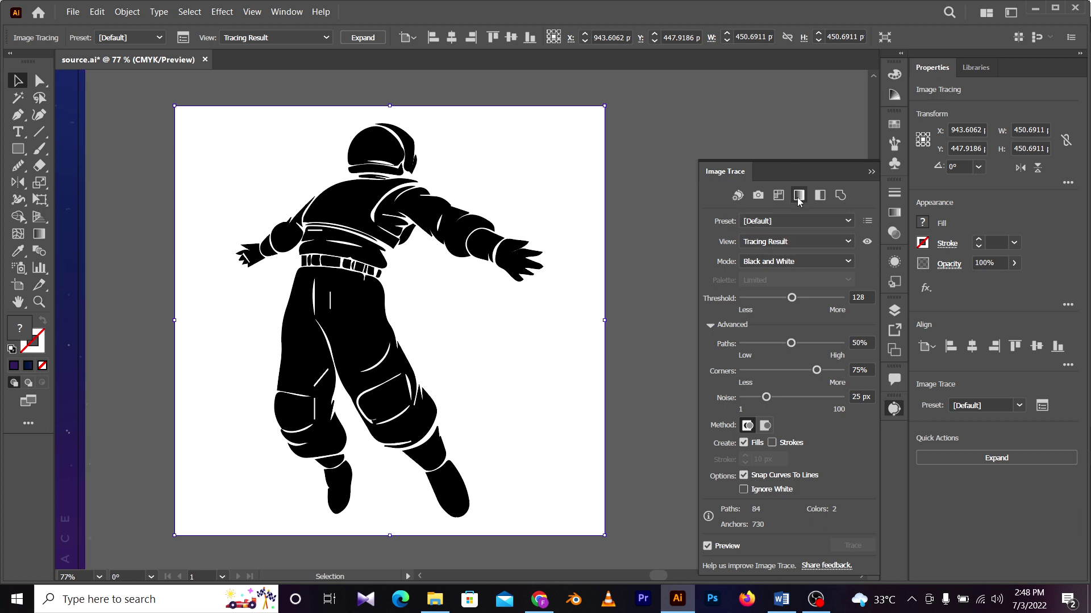
# Step: Try the Line Art preset on the traced astronaut, returning it to the [Default] preset
pyautogui.click(783, 220)
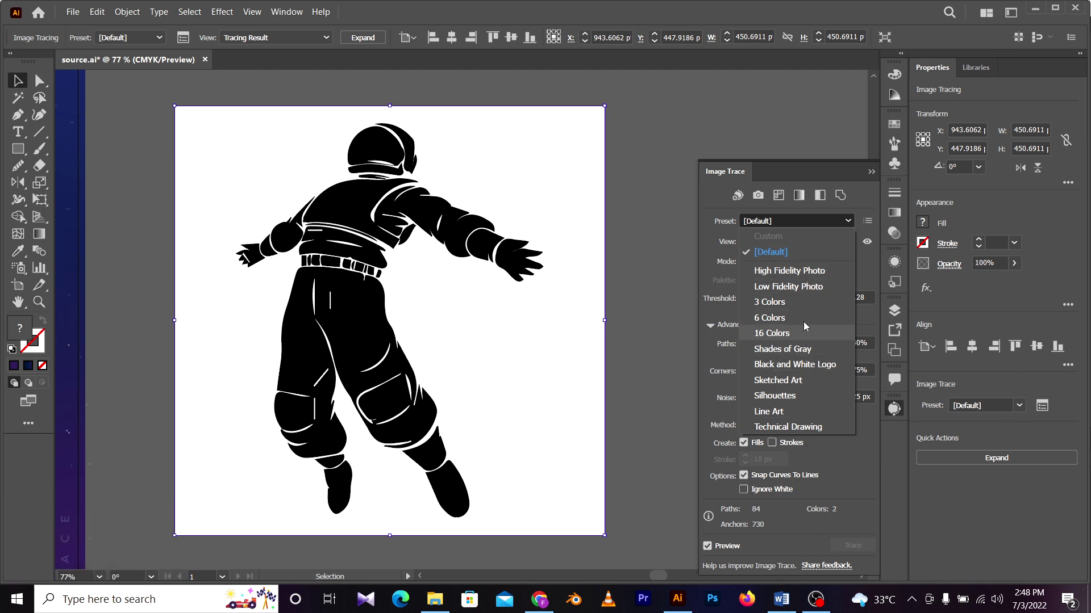
pyautogui.click(773, 412)
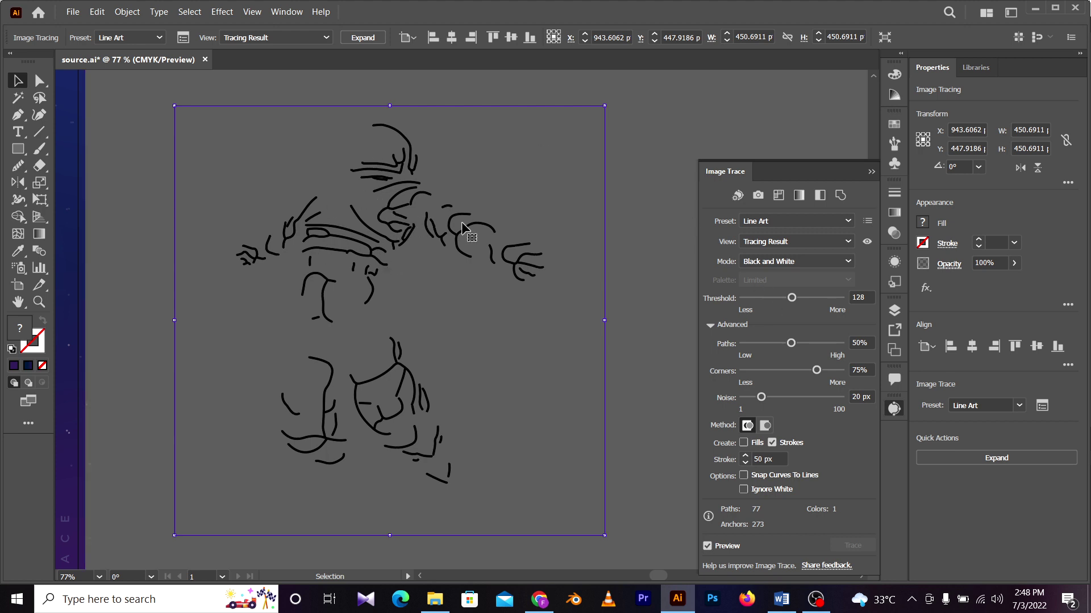
pyautogui.click(795, 221)
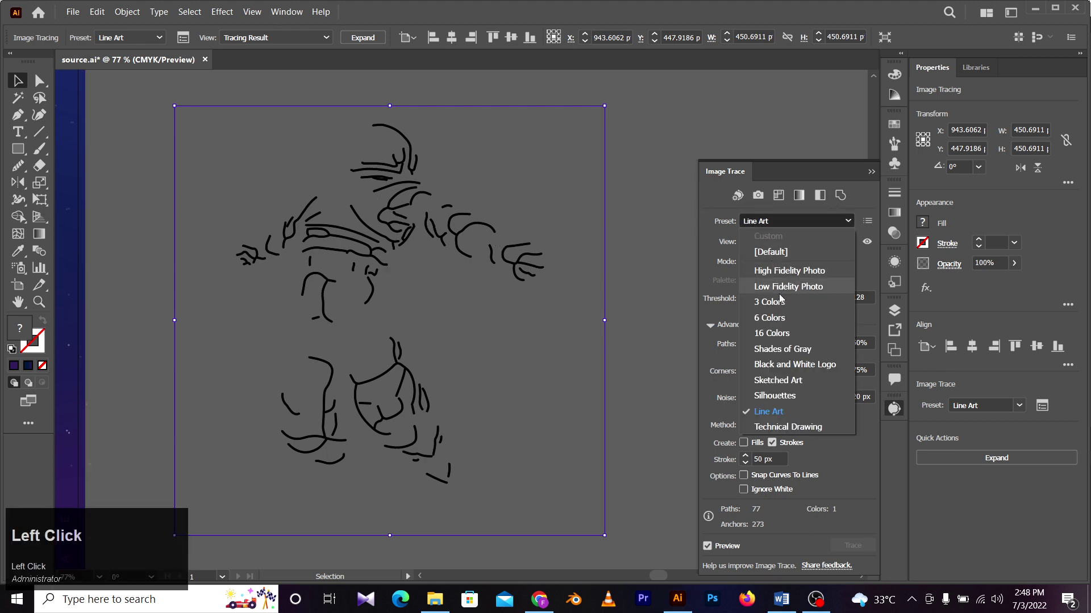
pyautogui.click(770, 251)
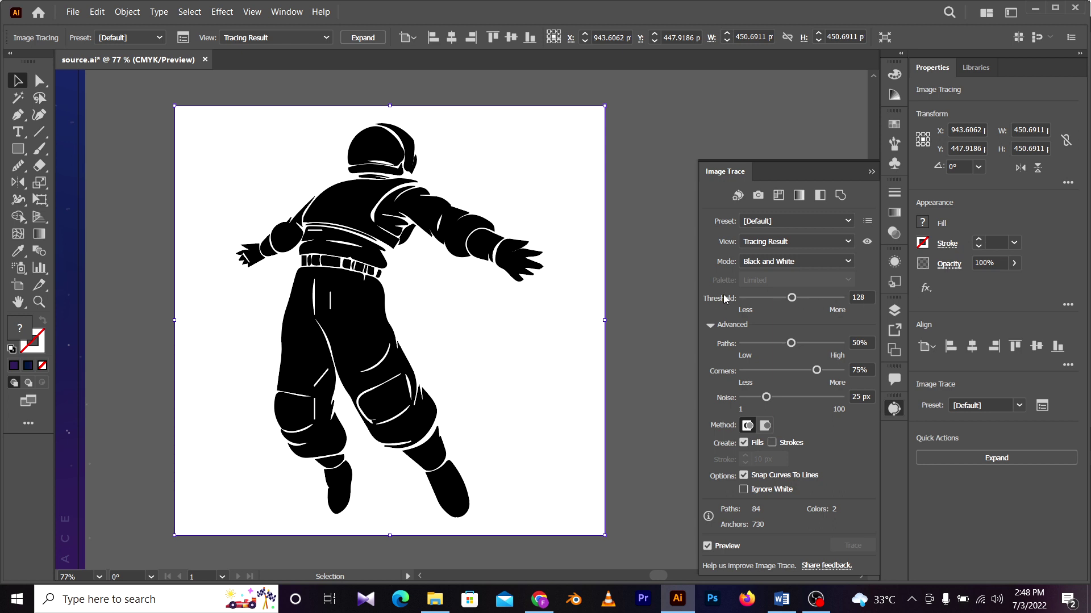
# Step: Compare low and high Threshold values on the black-and-white astronaut trace, from 38 up to 145, settling on 89
pyautogui.moveTo(791, 298); pyautogui.dragTo(757, 301)
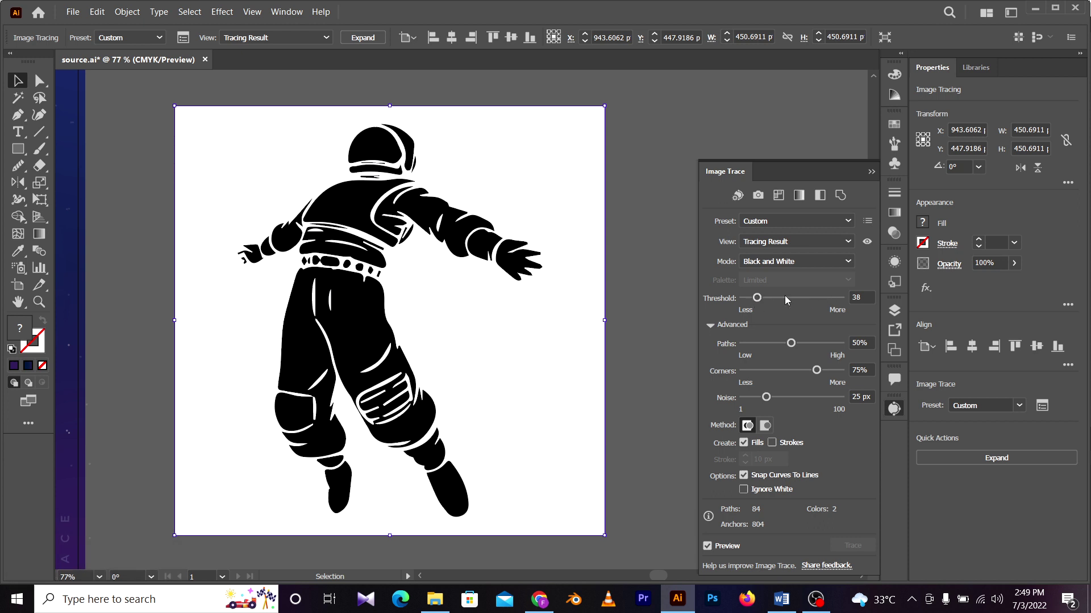
pyautogui.moveTo(757, 298)
pyautogui.mouseDown()
pyautogui.moveTo(745, 299)
pyautogui.moveTo(814, 301)
pyautogui.moveTo(801, 302)
pyautogui.mouseUp()
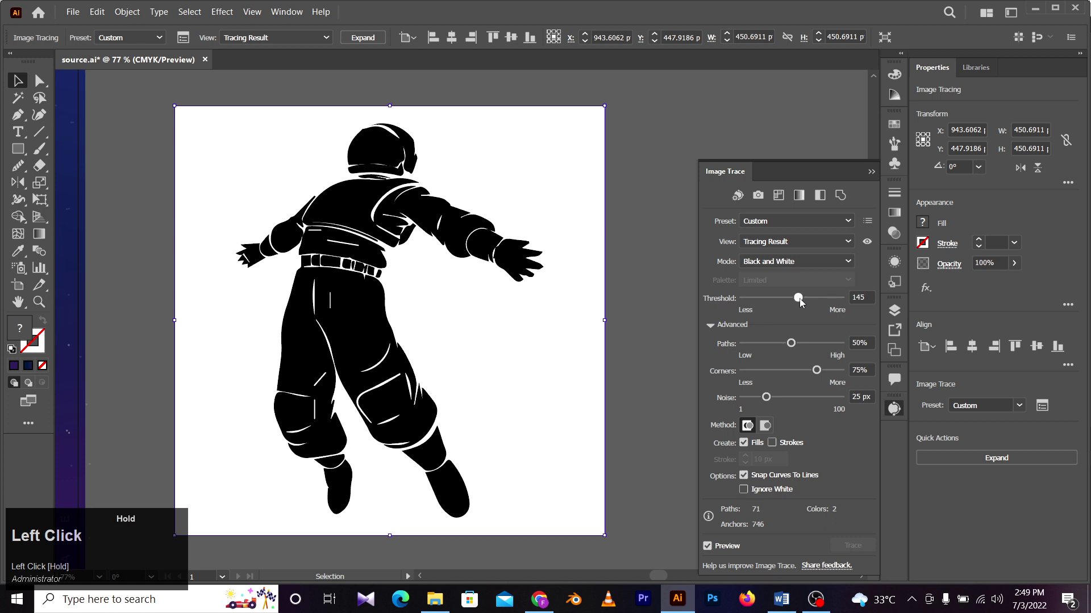
pyautogui.moveTo(798, 299); pyautogui.dragTo(786, 304)
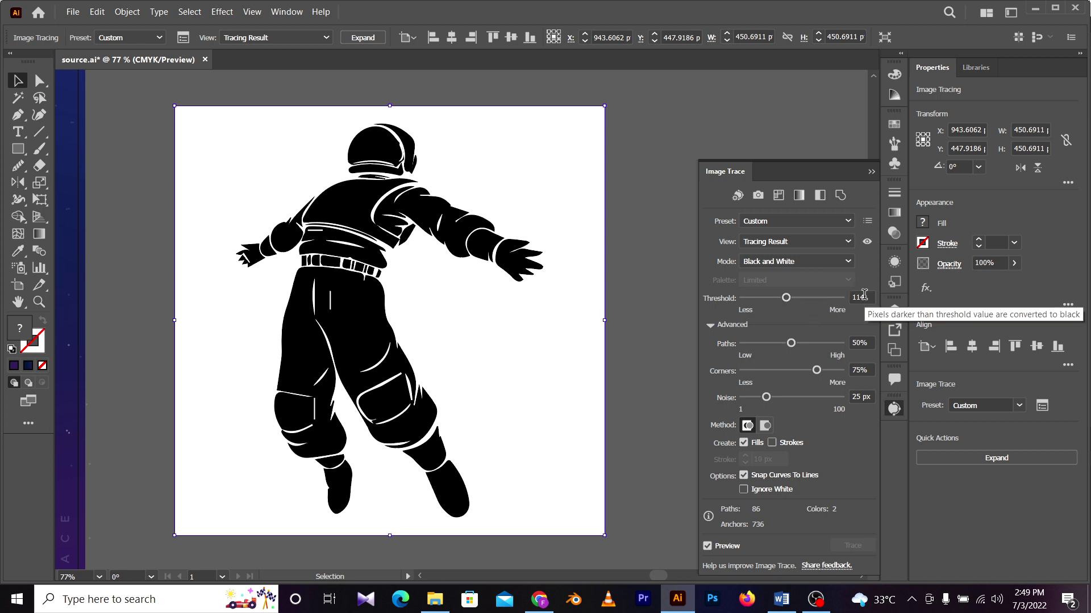
pyautogui.moveTo(785, 299); pyautogui.dragTo(775, 300)
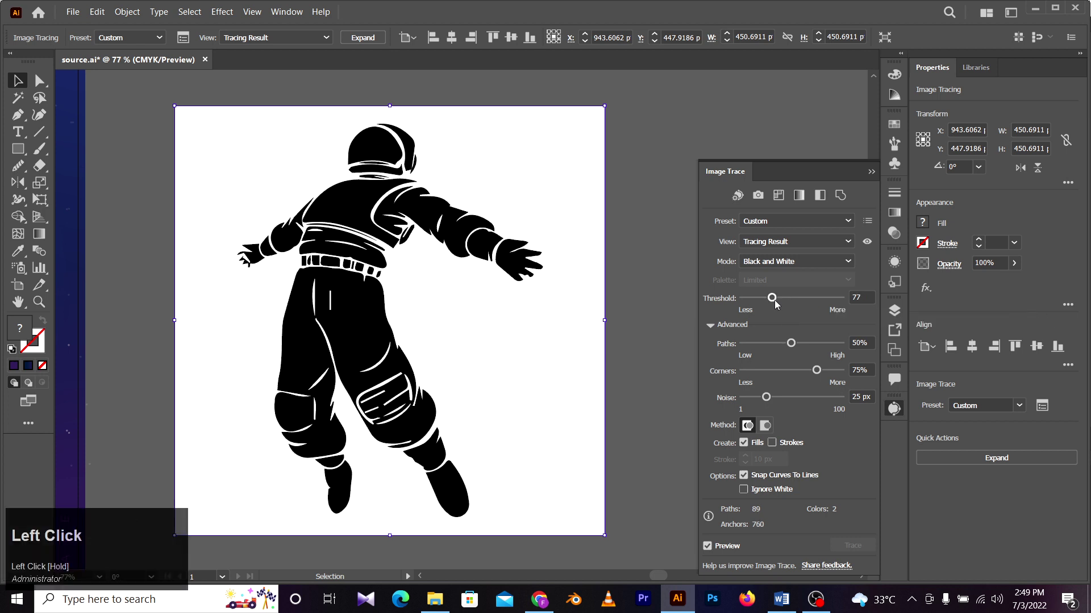
pyautogui.click(775, 297)
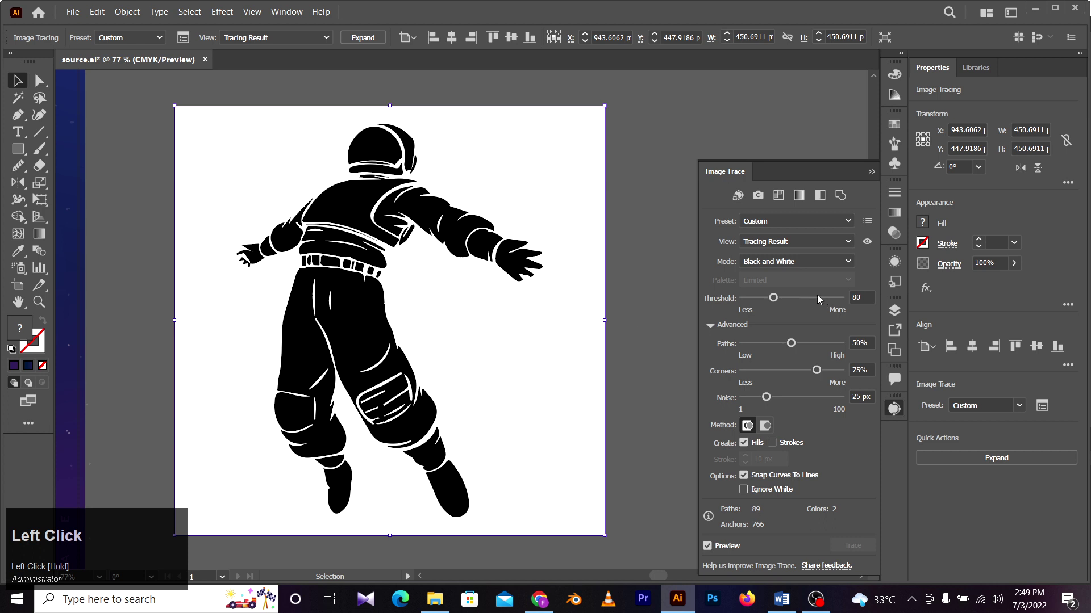
pyautogui.click(773, 299)
pyautogui.moveTo(774, 299); pyautogui.dragTo(777, 298)
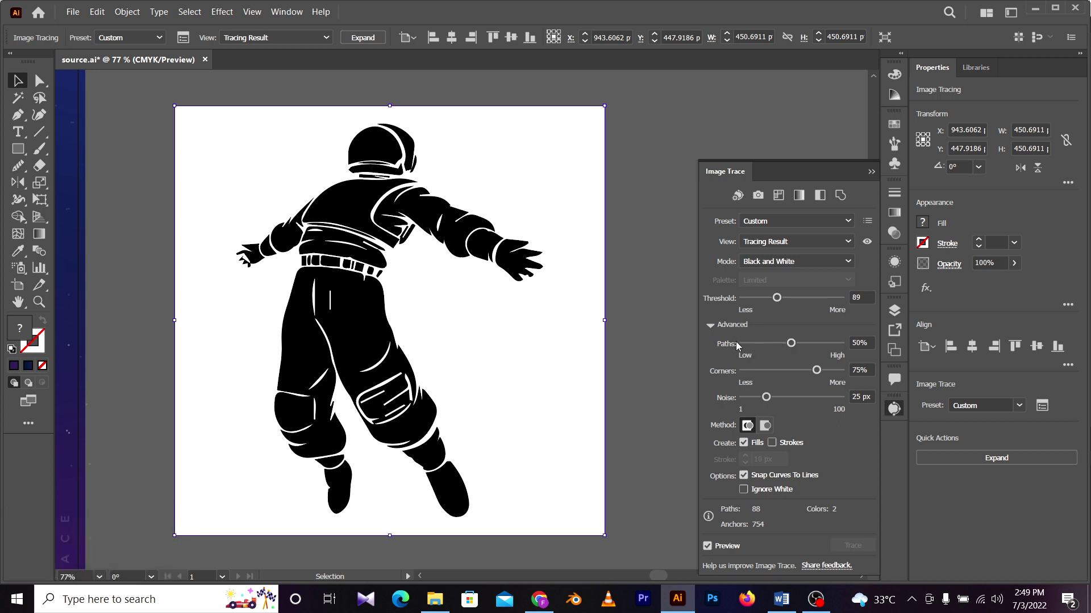
# Step: Try Paths at 1% and Corners at 0% in the advanced trace options, then set Paths to 61% and Corners to 72%
pyautogui.click(714, 328)
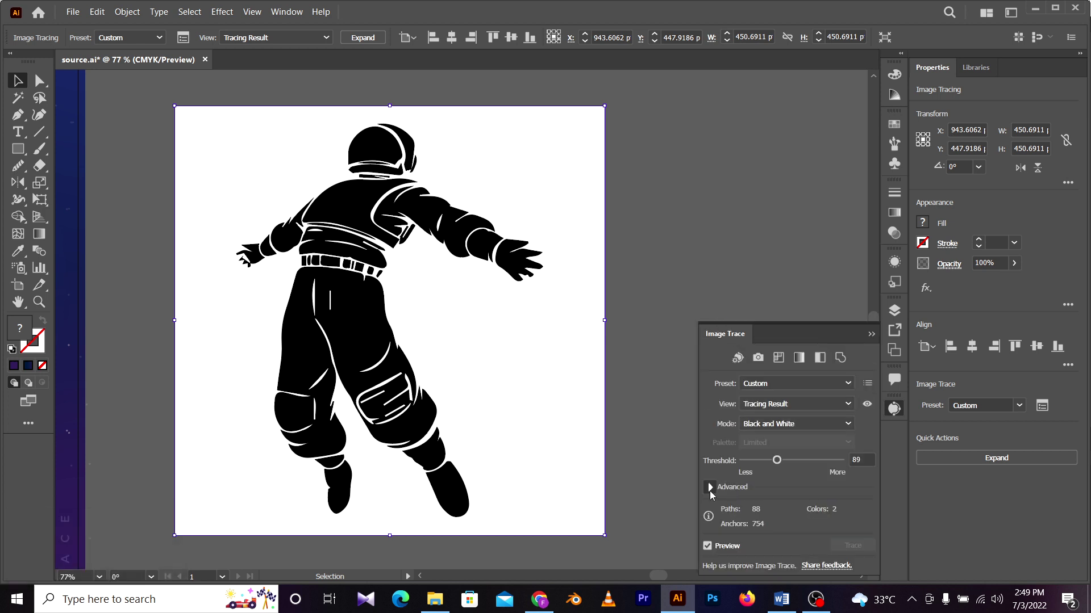
pyautogui.click(710, 487)
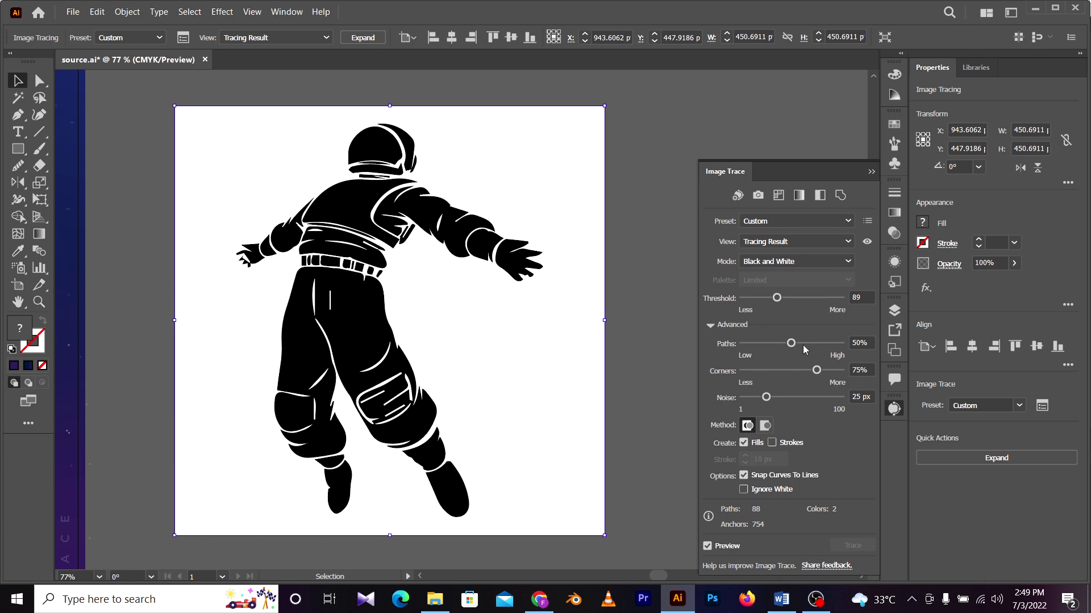
pyautogui.moveTo(802, 345)
pyautogui.mouseDown()
pyautogui.moveTo(840, 342)
pyautogui.moveTo(742, 343)
pyautogui.mouseUp()
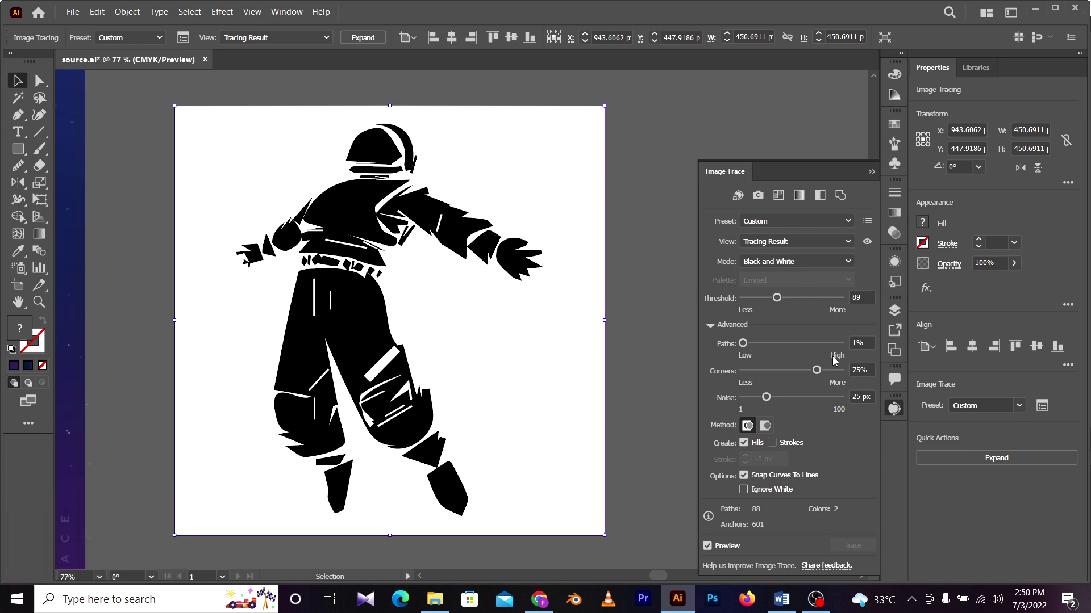
pyautogui.click(802, 344)
pyautogui.moveTo(803, 345); pyautogui.dragTo(806, 345)
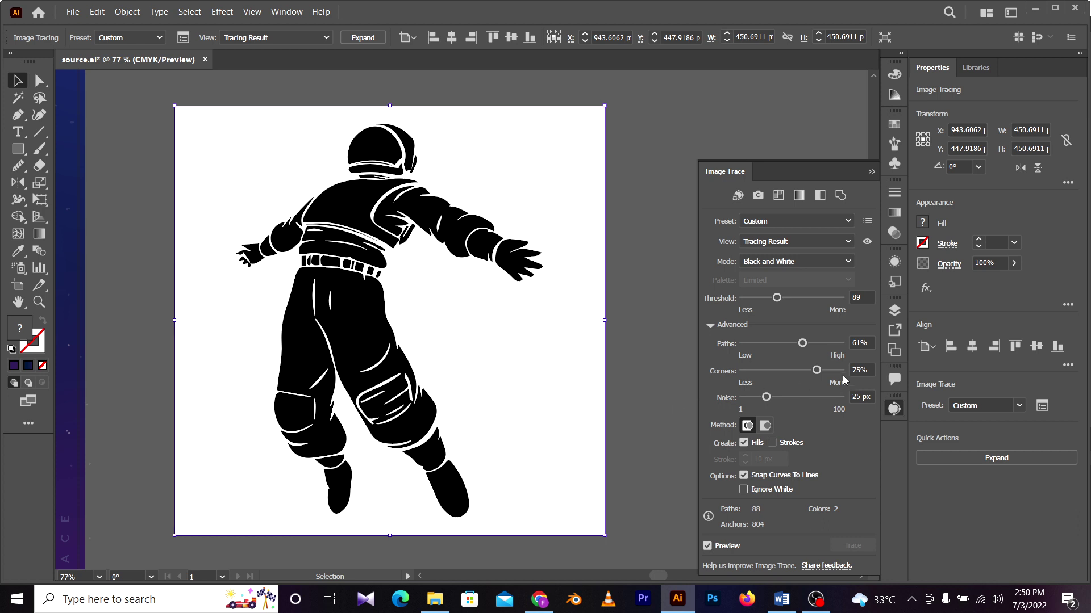
pyautogui.moveTo(816, 370); pyautogui.dragTo(656, 374)
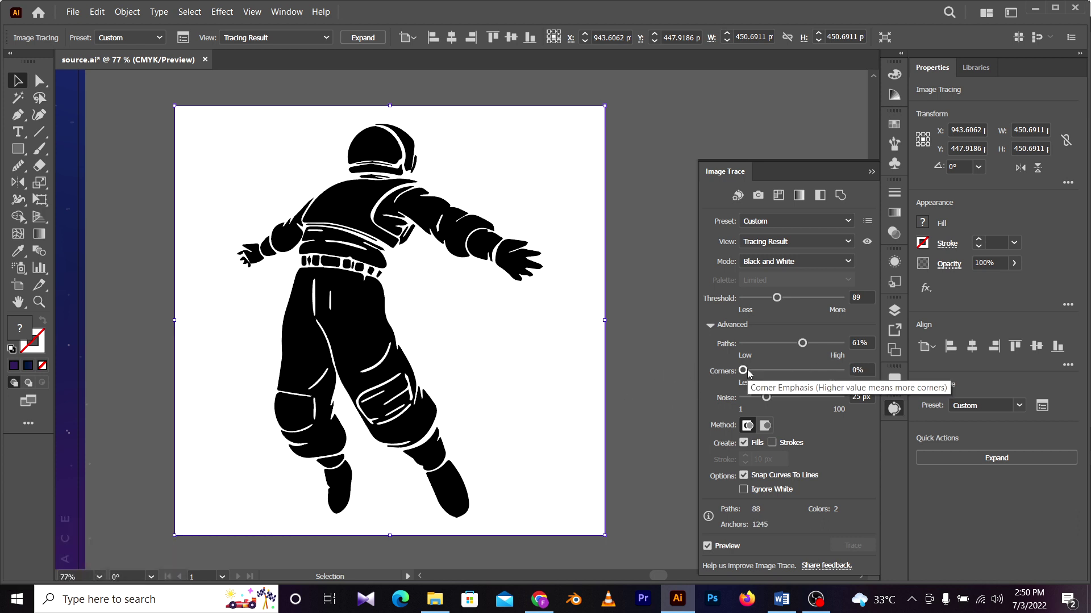
pyautogui.moveTo(747, 369)
pyautogui.mouseDown()
pyautogui.moveTo(850, 374)
pyautogui.moveTo(814, 374)
pyautogui.mouseUp()
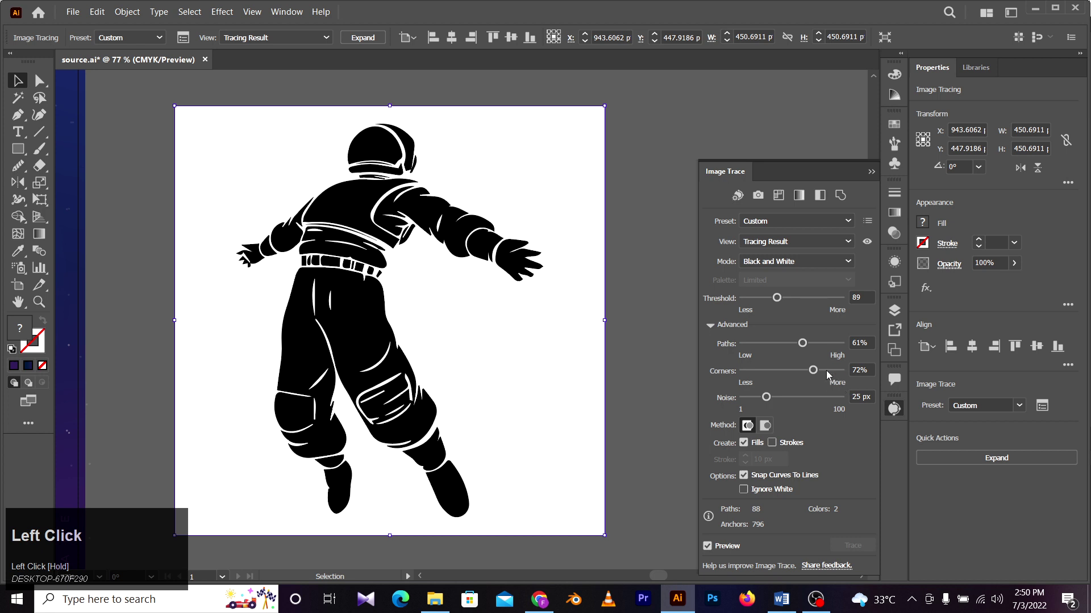
# Step: Reduce the trace's Noise to 1 px and try creating strokes along with the fills, turning strokes back off
pyautogui.moveTo(766, 397)
pyautogui.mouseDown()
pyautogui.moveTo(696, 412)
pyautogui.moveTo(759, 398)
pyautogui.moveTo(878, 407)
pyautogui.moveTo(723, 398)
pyautogui.moveTo(761, 404)
pyautogui.mouseUp()
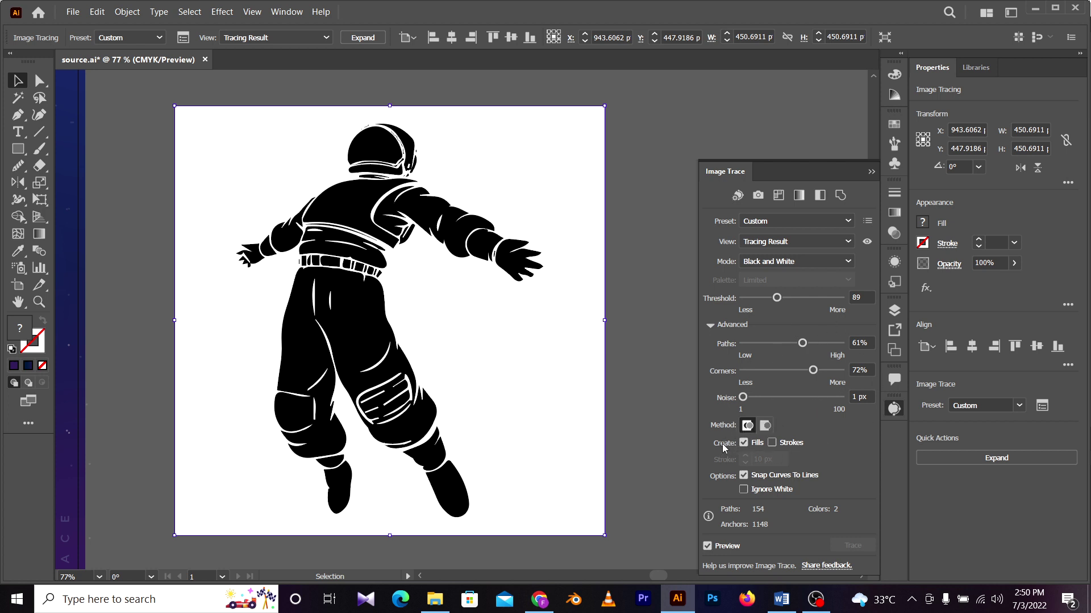
pyautogui.click(793, 443)
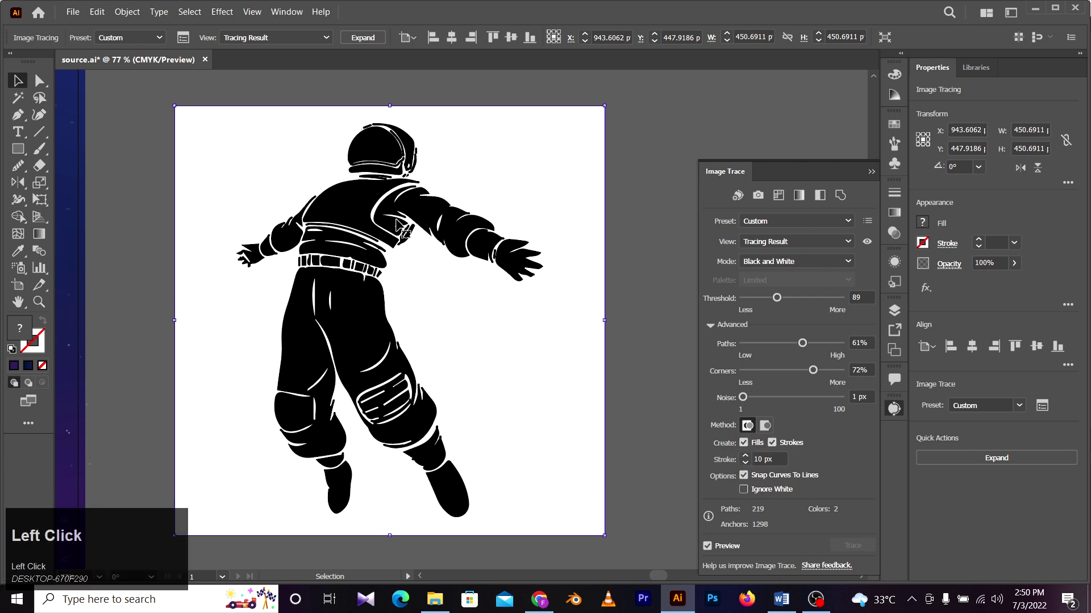
pyautogui.click(776, 441)
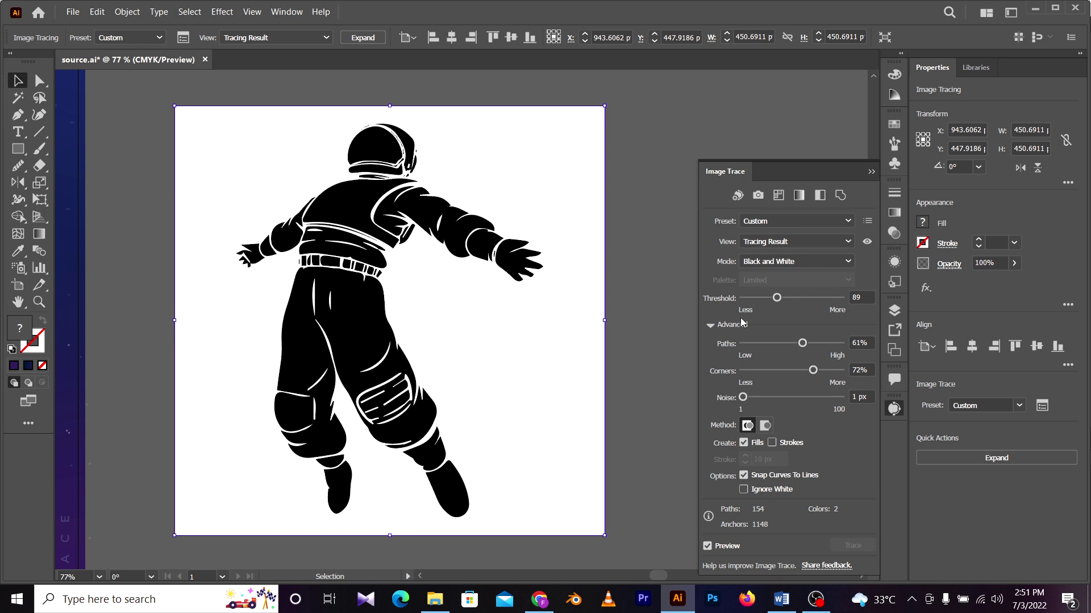
# Step: Try Threshold values between 102 and 59 on the astronaut trace, ending at 60, and raise Paths to 89%
pyautogui.moveTo(776, 299); pyautogui.dragTo(785, 301)
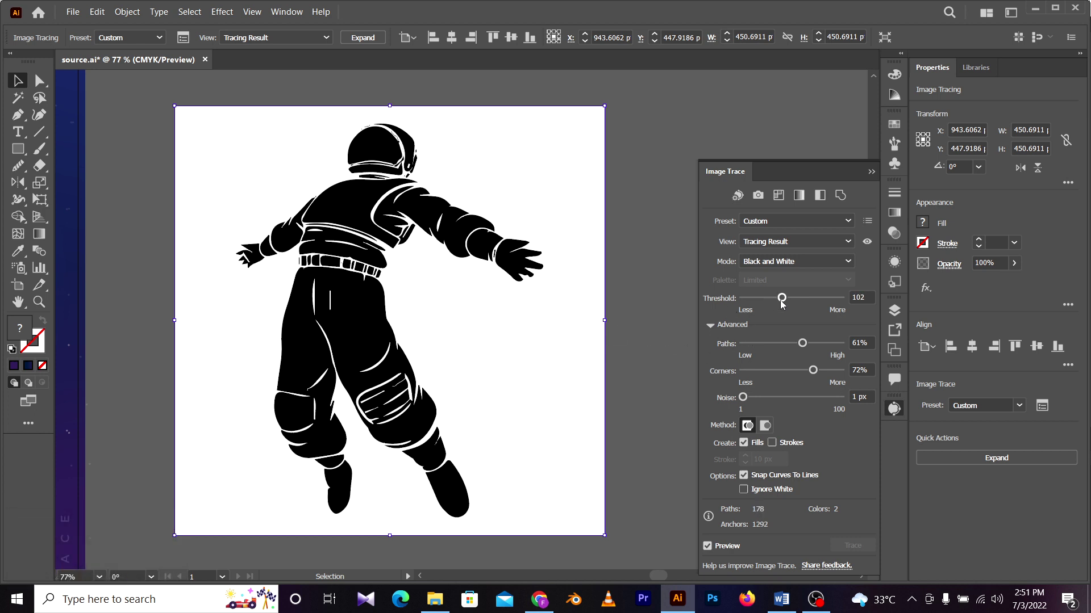
pyautogui.moveTo(781, 300); pyautogui.dragTo(766, 302)
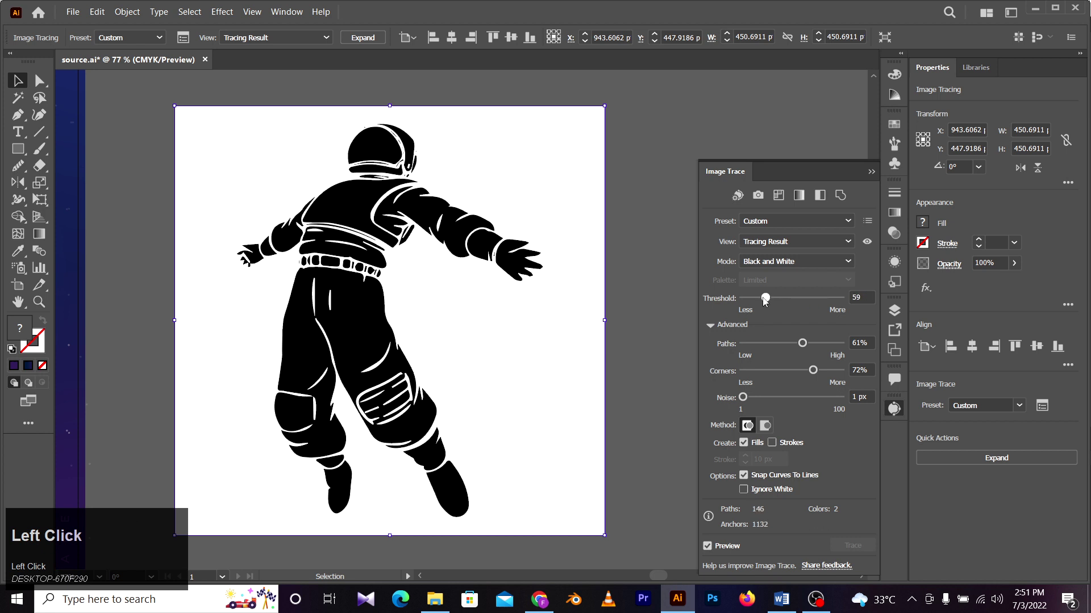
pyautogui.click(766, 302)
pyautogui.moveTo(802, 343); pyautogui.dragTo(830, 345)
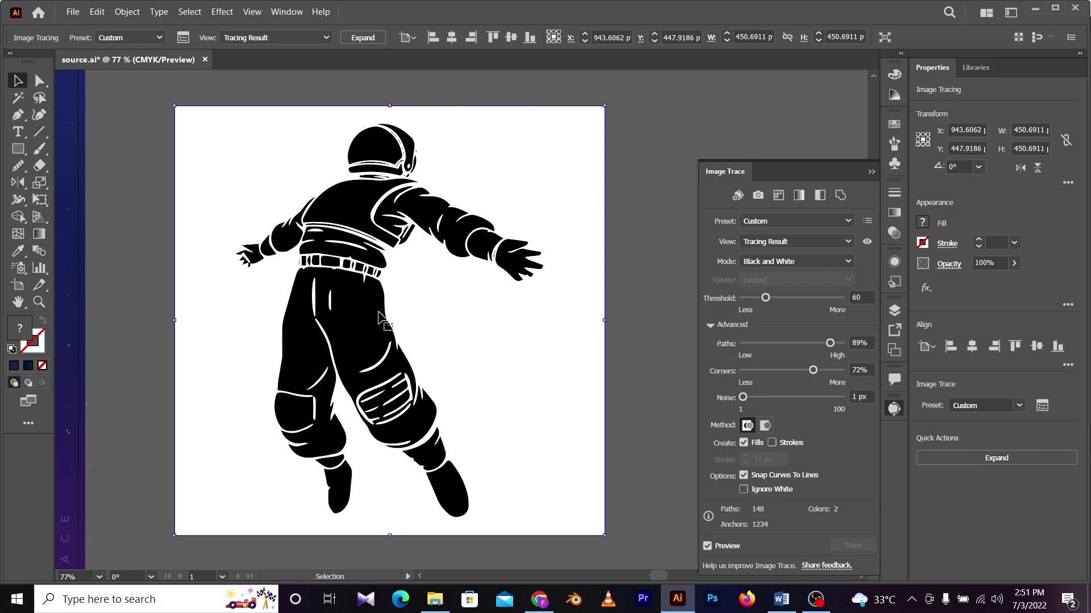
# Step: Turn on Ignore White to drop the trace's white background, check the astronaut deselected, and select it again
pyautogui.click(755, 490)
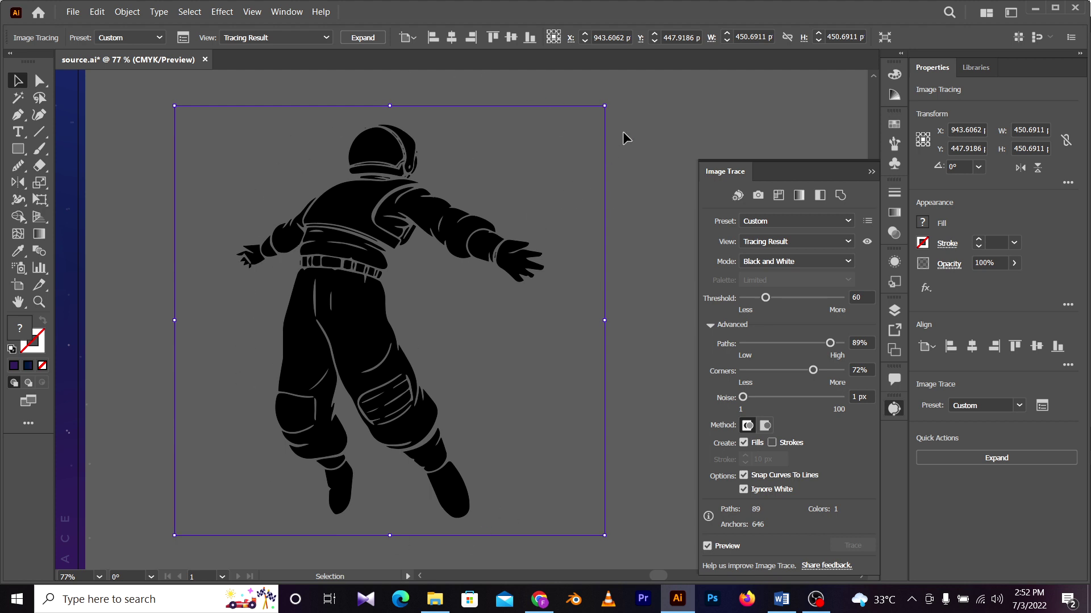
pyautogui.scroll(-1, 784, 464)
pyautogui.click(614, 256)
pyautogui.click(465, 171)
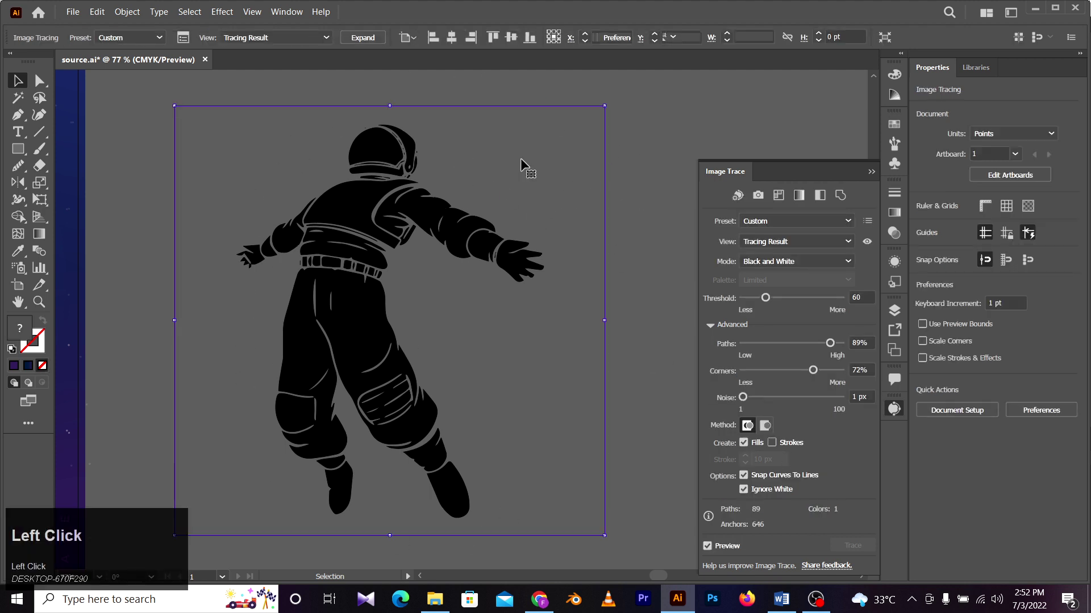
pyautogui.click(616, 159)
pyautogui.click(526, 169)
pyautogui.click(631, 105)
pyautogui.click(427, 195)
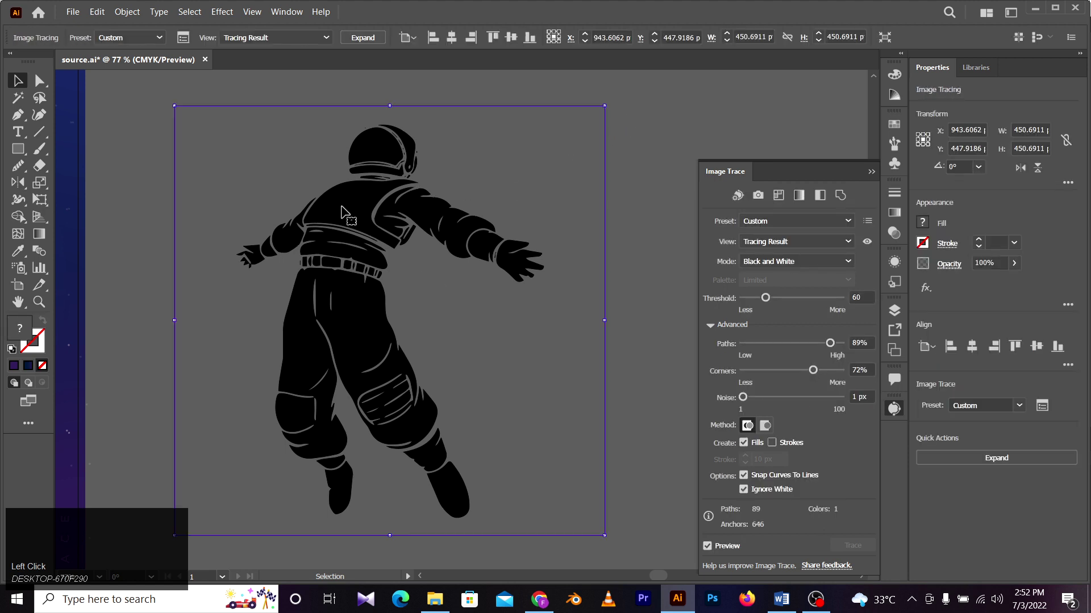
# Step: Fine-tune the astronaut trace with Threshold 107, Paths 66% and Noise 9 px
pyautogui.moveTo(772, 295); pyautogui.dragTo(777, 297)
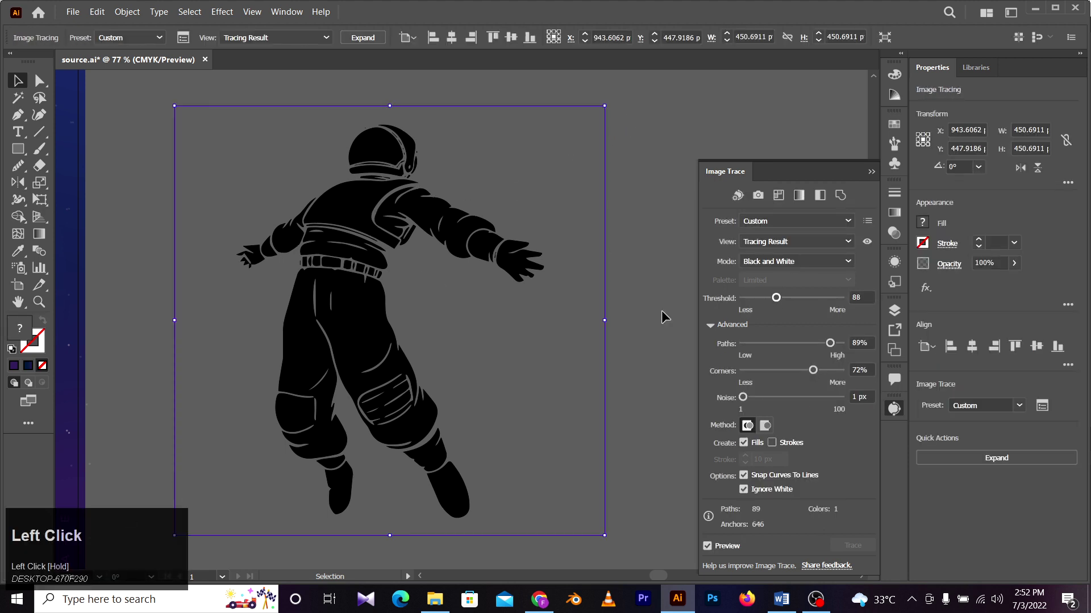
pyautogui.click(794, 298)
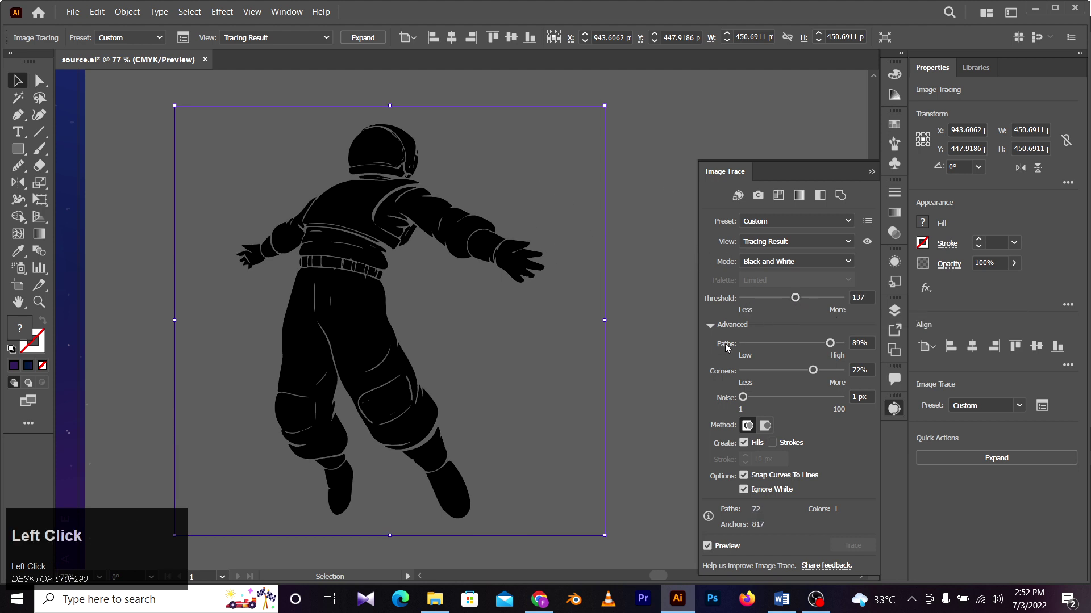
pyautogui.click(781, 298)
pyautogui.moveTo(830, 343); pyautogui.dragTo(808, 343)
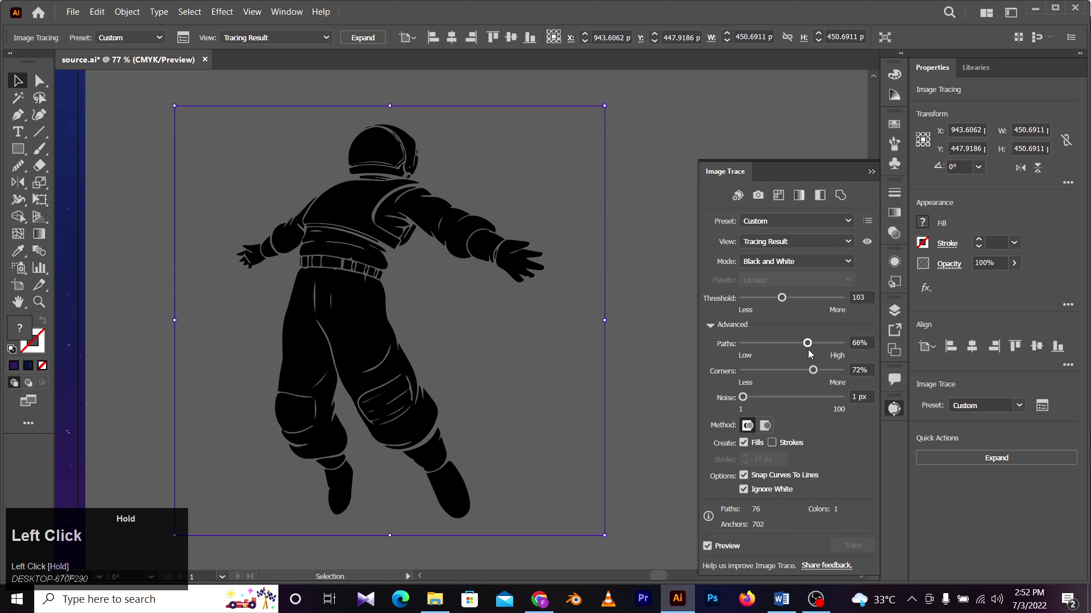
pyautogui.moveTo(770, 402); pyautogui.dragTo(751, 397)
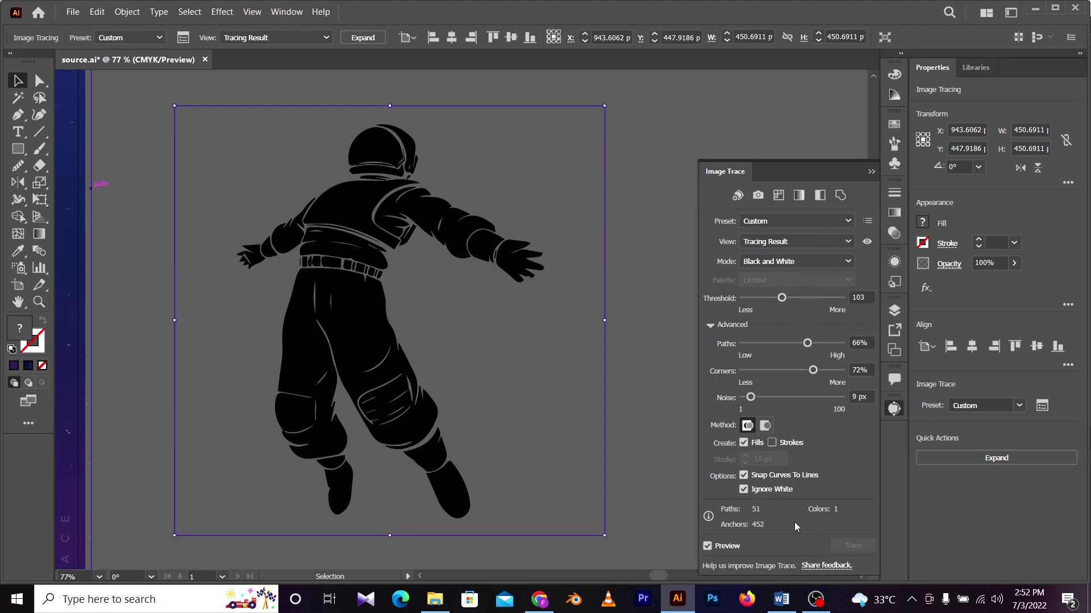
pyautogui.click(721, 549)
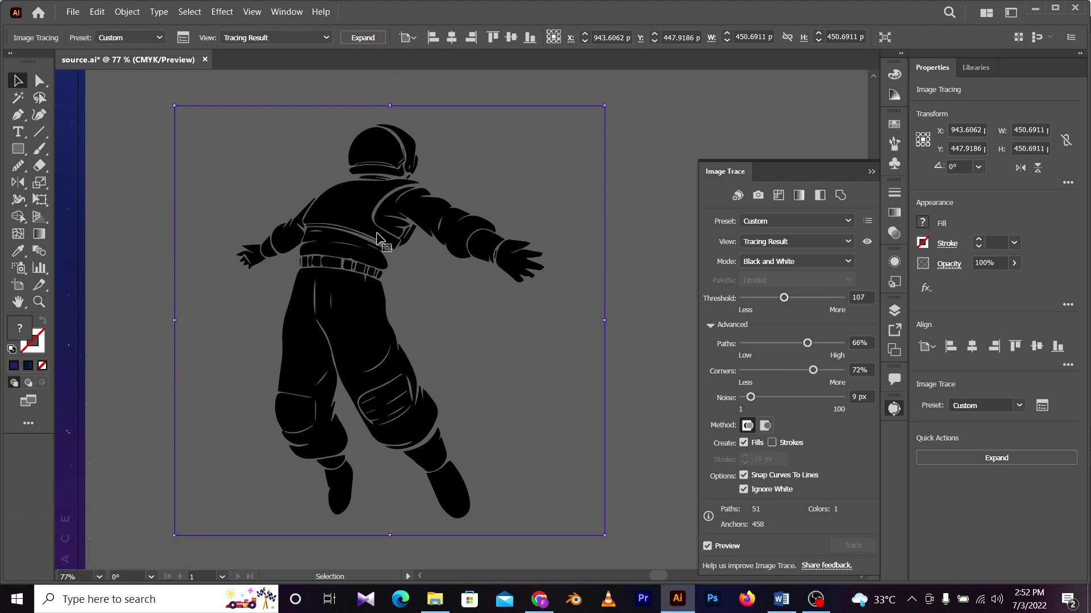
# Step: Expand the astronaut tracing into editable vector paths and deselect the resulting group
pyautogui.click(366, 41)
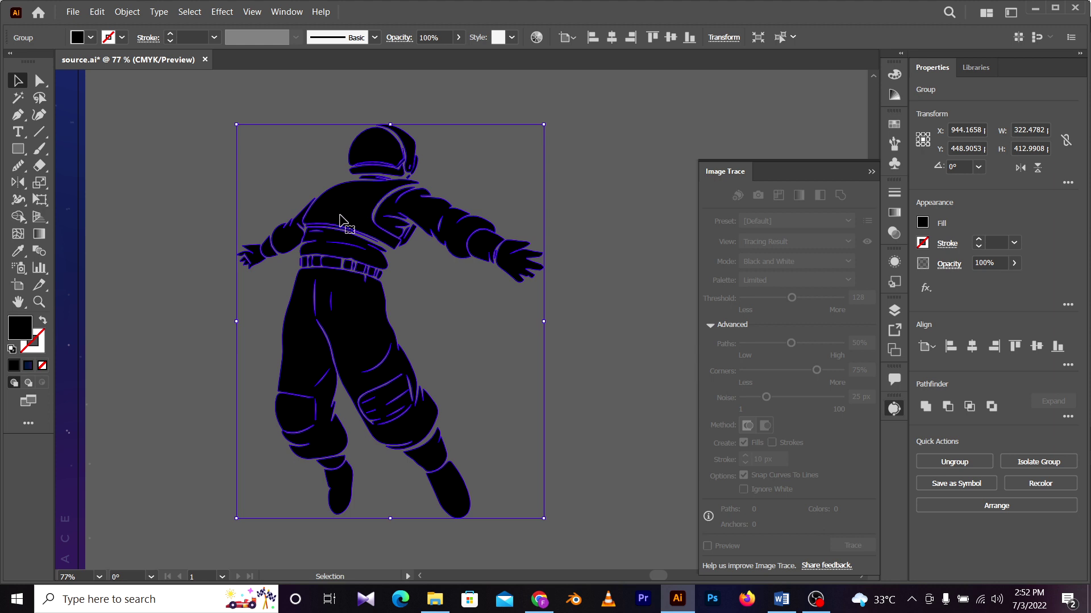
pyautogui.click(564, 183)
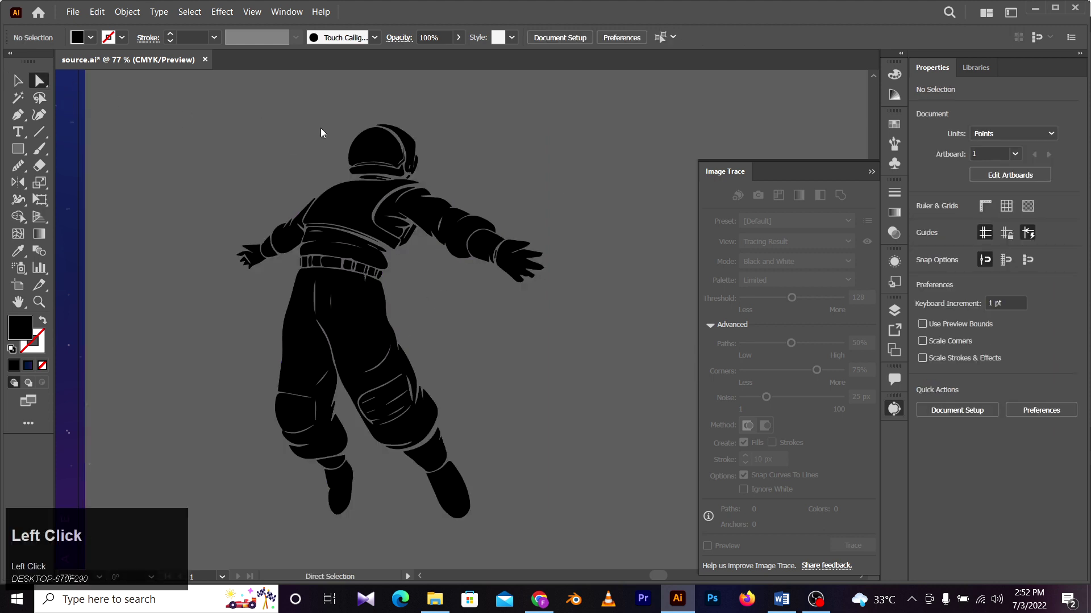
# Step: Use Direct Selection to pull the helmet, torso, trousers and one boot away from the body, and stretch an anchor point on the other lower leg
pyautogui.moveTo(384, 142); pyautogui.dragTo(291, 132)
pyautogui.moveTo(340, 218); pyautogui.dragTo(242, 172)
pyautogui.moveTo(341, 304); pyautogui.dragTo(176, 329)
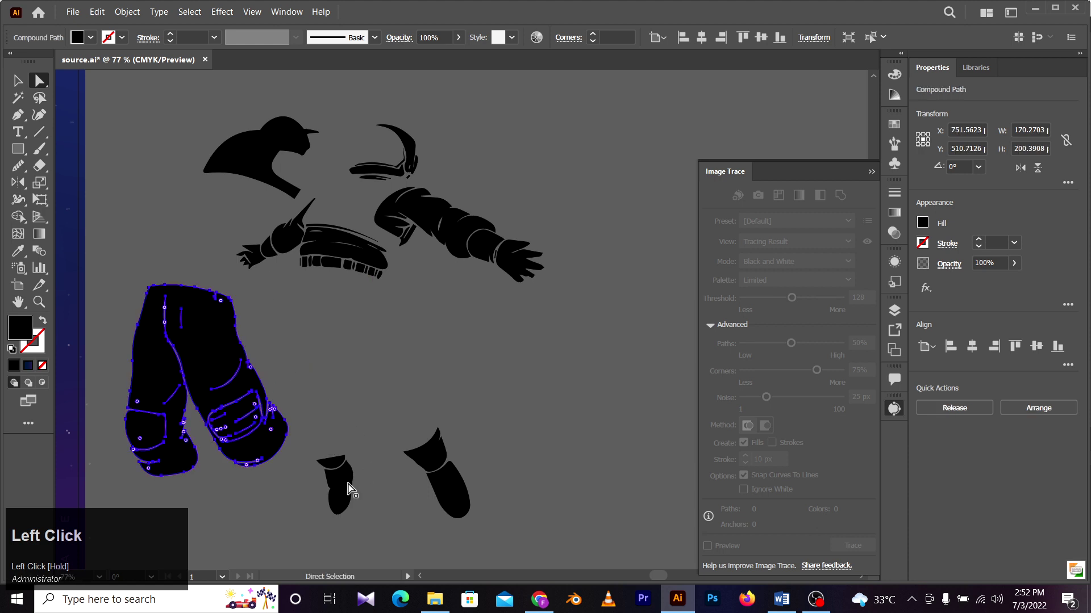
pyautogui.moveTo(348, 488); pyautogui.dragTo(282, 523)
pyautogui.click(446, 462)
pyautogui.moveTo(438, 430); pyautogui.dragTo(450, 300)
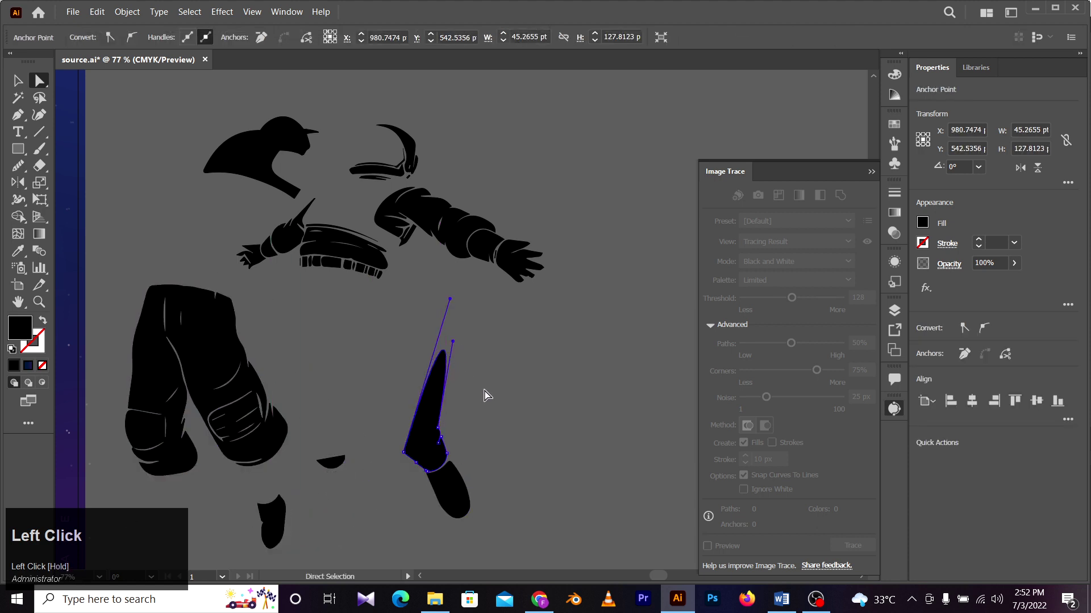
# Step: Undo the part moves, the anchor edit and the expansion to restore the astronaut's live image tracing
pyautogui.hotkey('ctrl', 'z')
pyautogui.hotkey('ctrl', 'z')
pyautogui.hotkey('ctrl', 'z')
pyautogui.hotkey('ctrl', 'z')
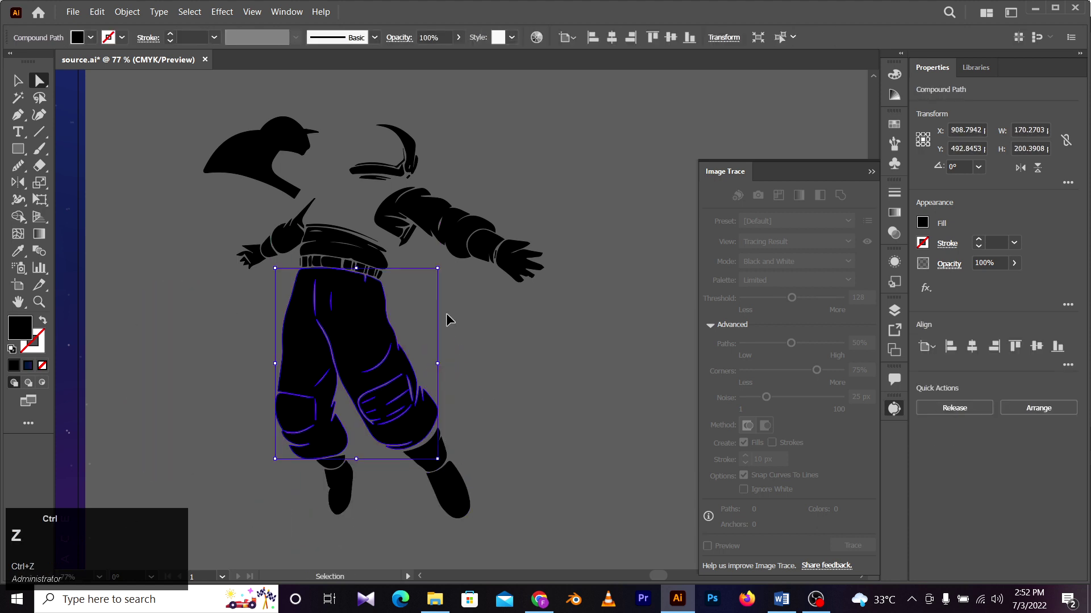
pyautogui.hotkey('ctrl', 'z')
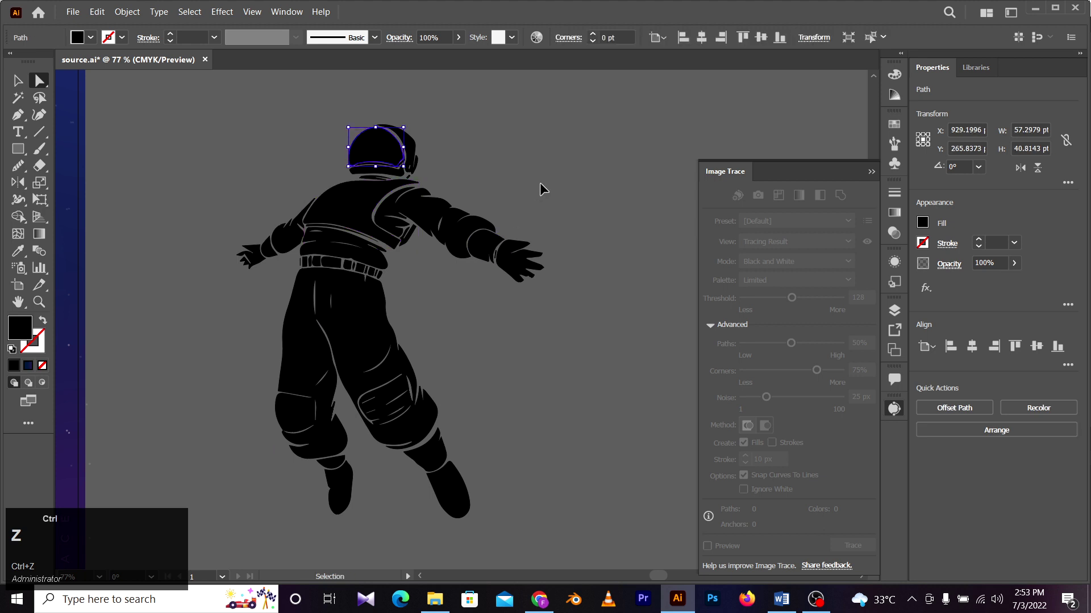
pyautogui.hotkey('ctrl', 'z')
# Step: Examine the traced torso, shoulder and helmet edges of the astronaut up close
pyautogui.press('v')
pyautogui.press('z')
pyautogui.moveTo(540, 170); pyautogui.dragTo(549, 196)
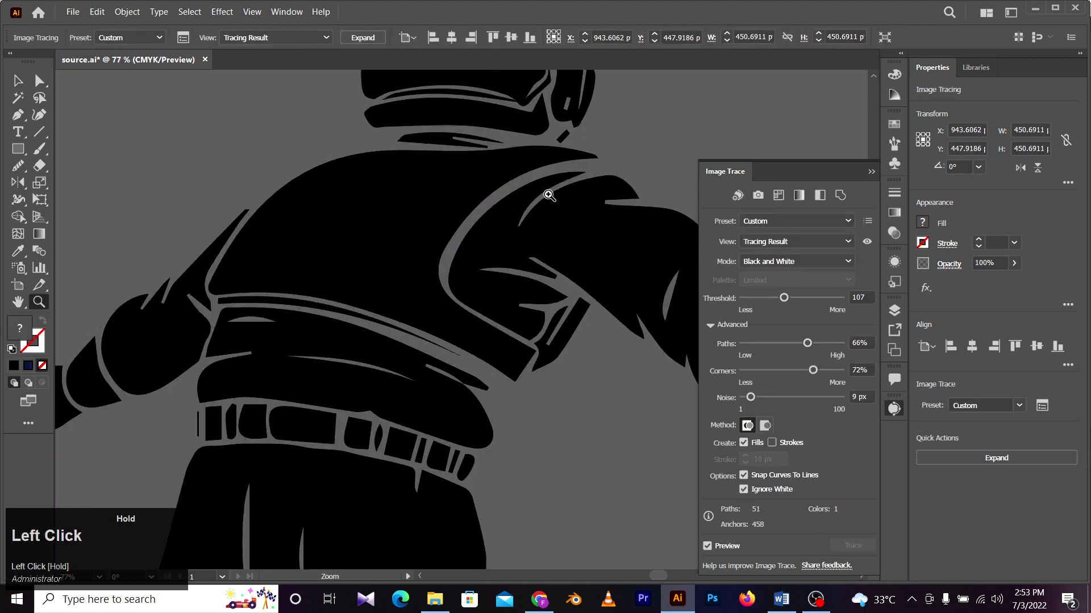
pyautogui.moveTo(312, 184); pyautogui.dragTo(316, 255)
pyautogui.moveTo(373, 182); pyautogui.dragTo(276, 281)
pyautogui.moveTo(386, 287); pyautogui.dragTo(511, 284)
pyautogui.moveTo(508, 255); pyautogui.dragTo(388, 273)
pyautogui.moveTo(446, 209); pyautogui.dragTo(372, 227)
pyautogui.press('space')
pyautogui.moveTo(392, 285); pyautogui.dragTo(369, 339)
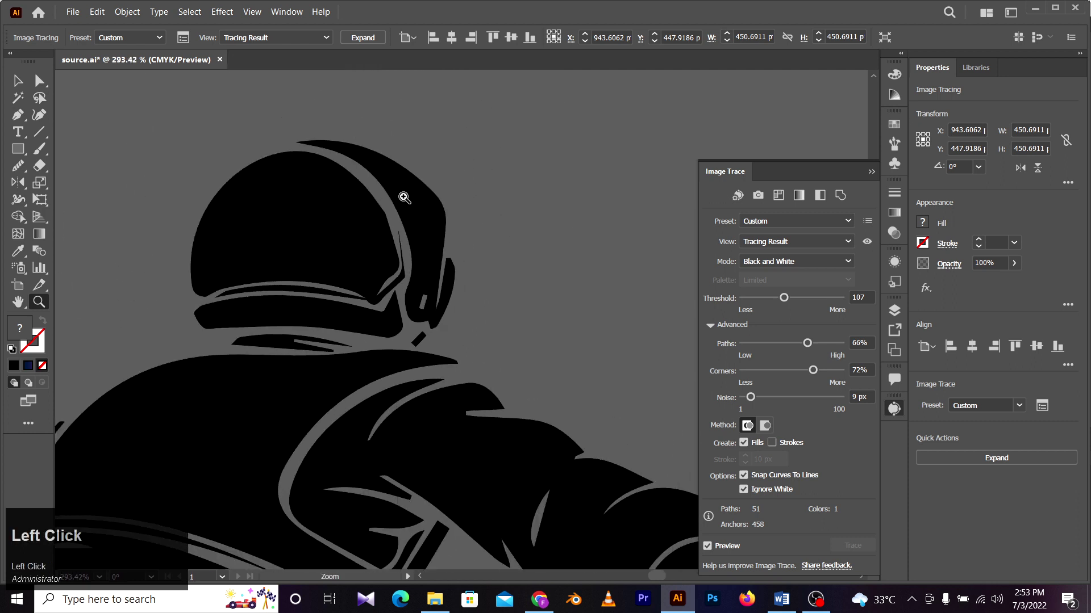
# Step: Expand the astronaut tracing into editable vector paths again and deselect the resulting group
pyautogui.press('a')
pyautogui.moveTo(405, 197); pyautogui.dragTo(337, 100)
pyautogui.hotkey('ctrl', 'space')
pyautogui.click(350, 41)
pyautogui.press('z')
pyautogui.moveTo(391, 247); pyautogui.dragTo(426, 247)
pyautogui.press('a')
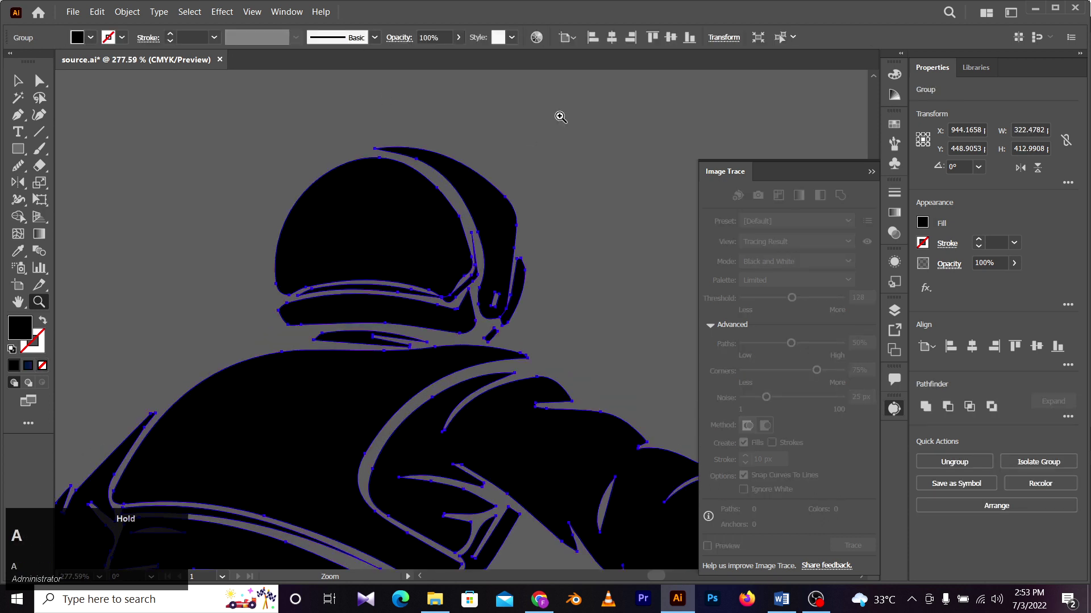
pyautogui.click(559, 115)
# Step: Inspect the anchor point at the kink on the visor's edge nearest the helmet shell and deselect it
pyautogui.press('z')
pyautogui.moveTo(453, 178); pyautogui.dragTo(506, 187)
pyautogui.press('a')
pyautogui.press('a')
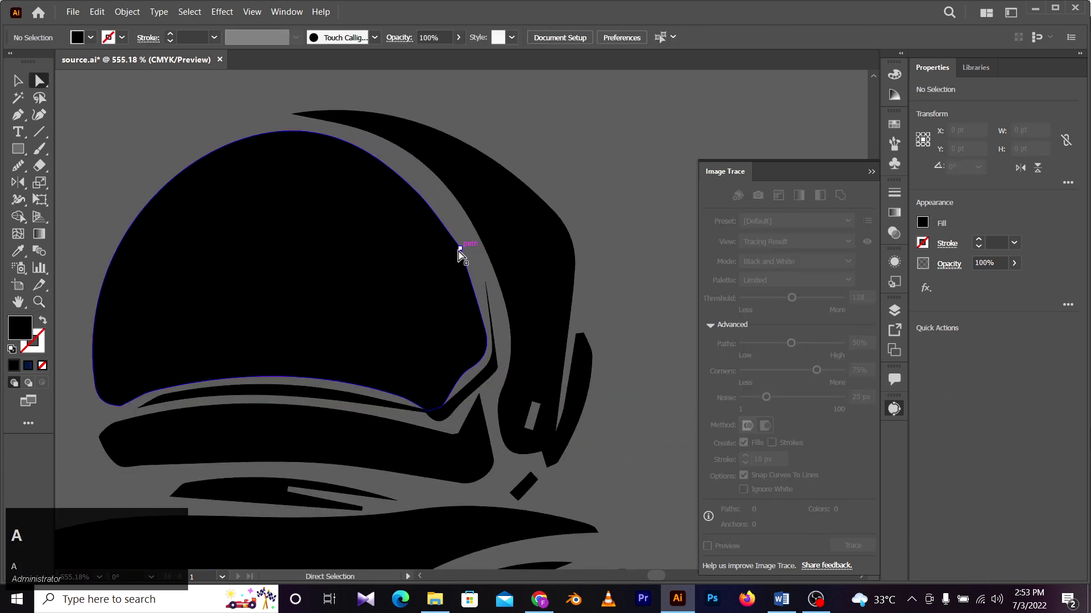
pyautogui.click(459, 250)
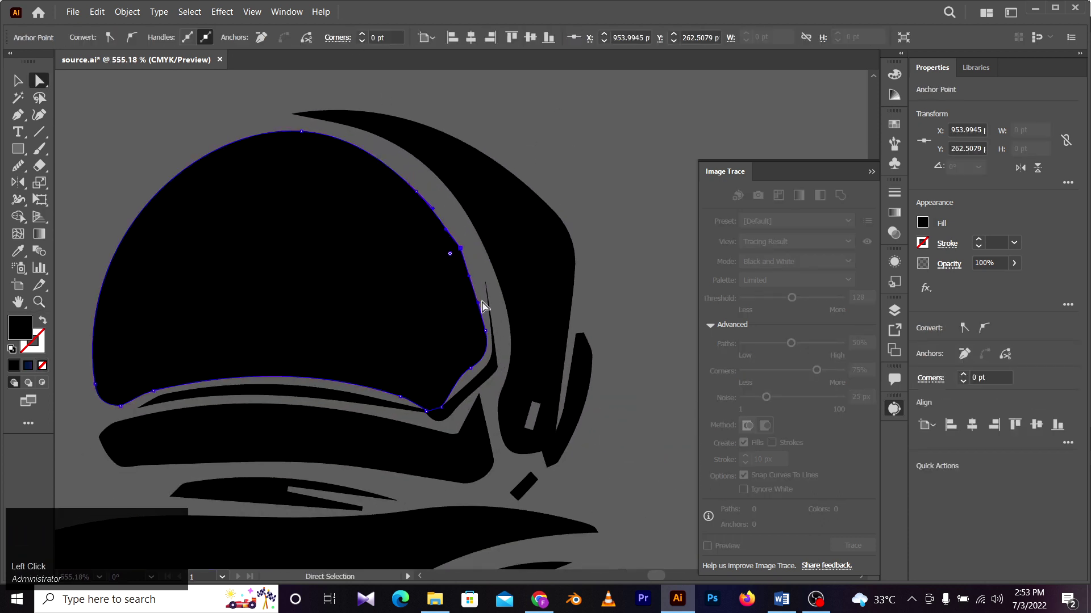
pyautogui.moveTo(391, 230); pyautogui.dragTo(262, 229)
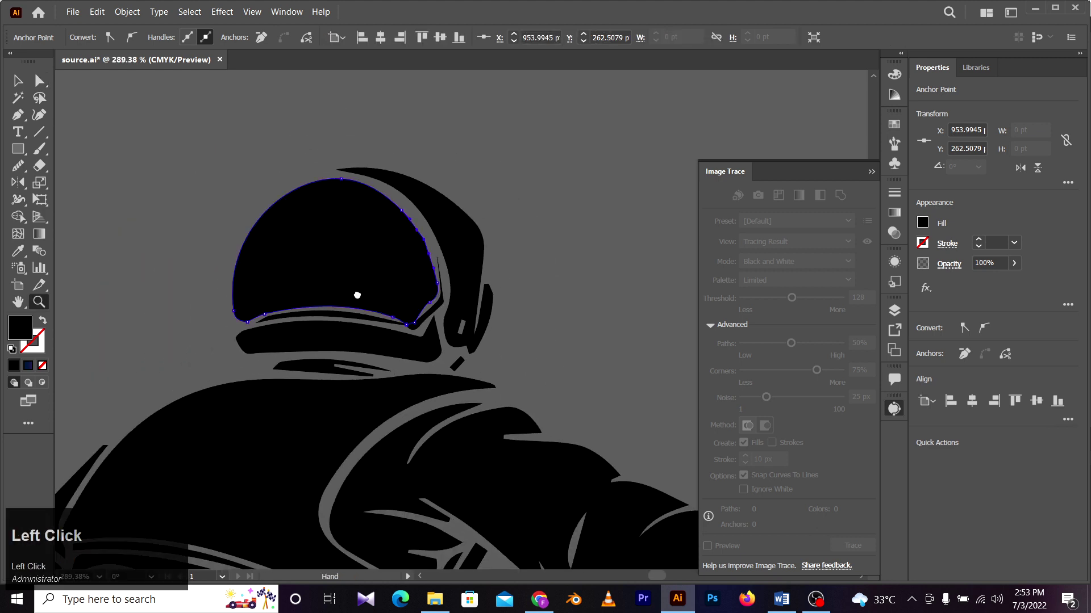
pyautogui.moveTo(356, 295); pyautogui.dragTo(339, 247)
pyautogui.moveTo(352, 256); pyautogui.dragTo(312, 267)
pyautogui.click(539, 189)
# Step: Examine the helmet and lower torso outlines at close range for rough, uneven edges
pyautogui.press('z')
pyautogui.moveTo(395, 193); pyautogui.dragTo(512, 219)
pyautogui.press('a')
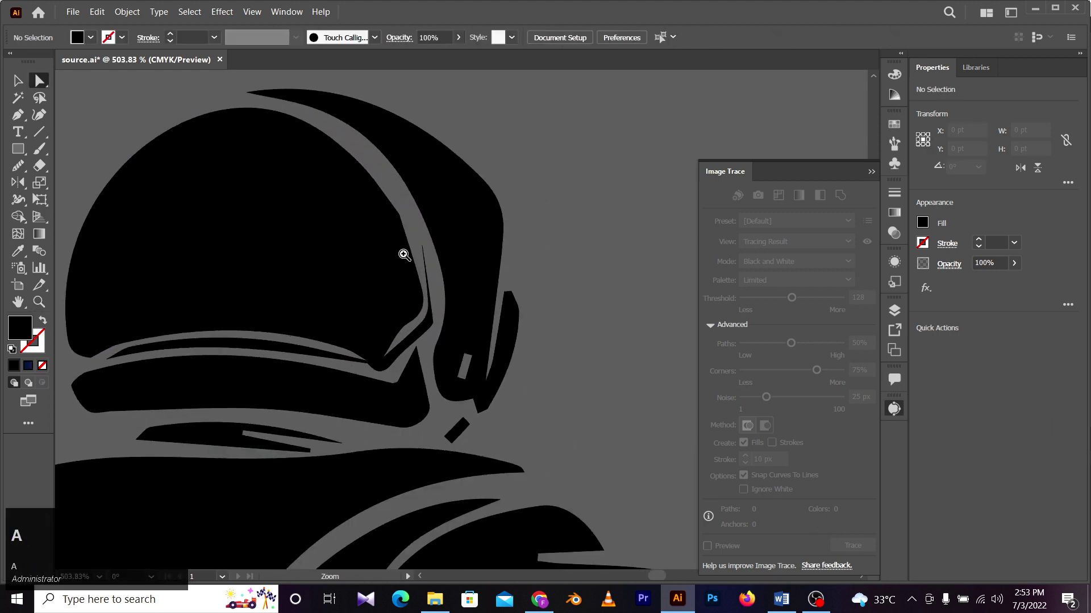
pyautogui.press('z')
pyautogui.moveTo(434, 258); pyautogui.dragTo(346, 261)
pyautogui.moveTo(408, 330); pyautogui.dragTo(420, 363)
pyautogui.press('z')
pyautogui.click(357, 332)
pyautogui.moveTo(404, 327); pyautogui.dragTo(441, 326)
pyautogui.press('a')
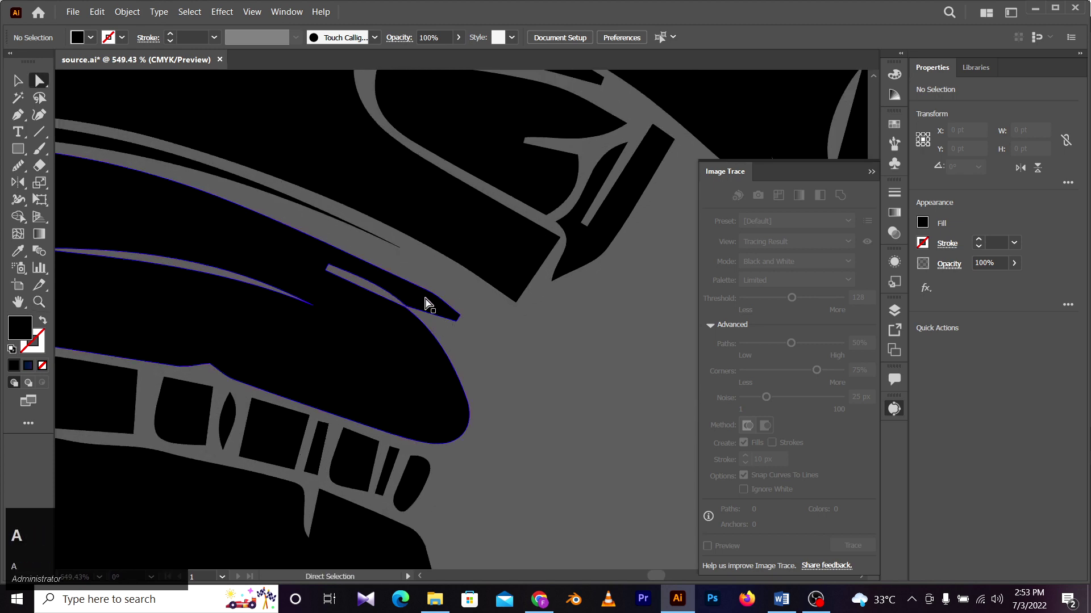
pyautogui.click(426, 302)
pyautogui.press('z')
pyautogui.moveTo(509, 338); pyautogui.dragTo(356, 319)
pyautogui.moveTo(506, 223); pyautogui.dragTo(396, 390)
pyautogui.moveTo(392, 238); pyautogui.dragTo(344, 389)
pyautogui.moveTo(350, 284); pyautogui.dragTo(426, 279)
# Step: Try to round the kinked anchor point on the visor's edge with its live corner, undo it and deselect
pyautogui.press('a')
pyautogui.click(381, 200)
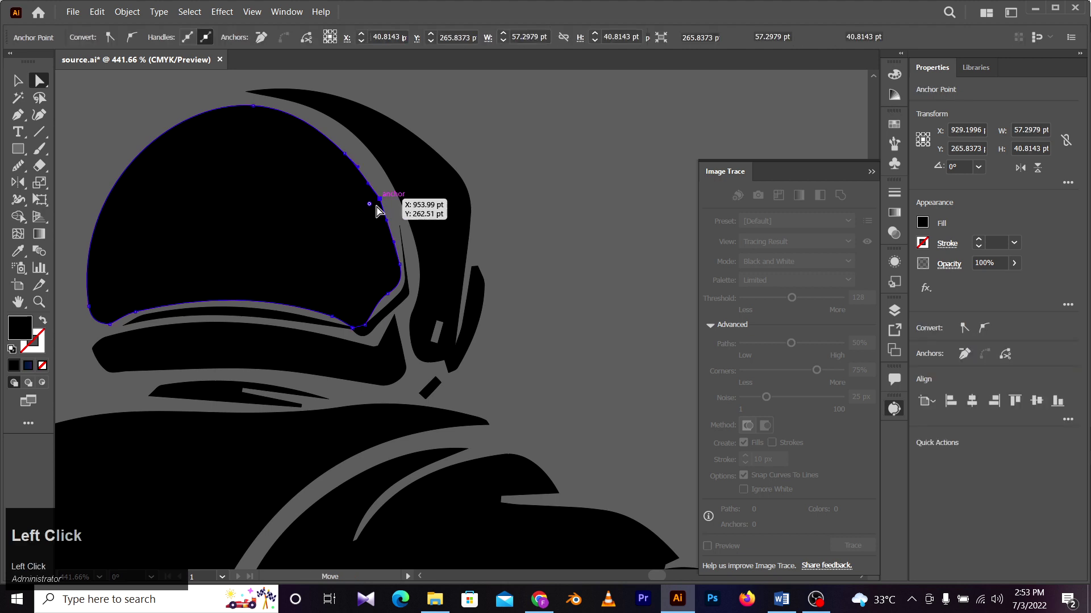
pyautogui.moveTo(371, 207); pyautogui.dragTo(169, 360)
pyautogui.hotkey('ctrl', 'z')
pyautogui.press('a')
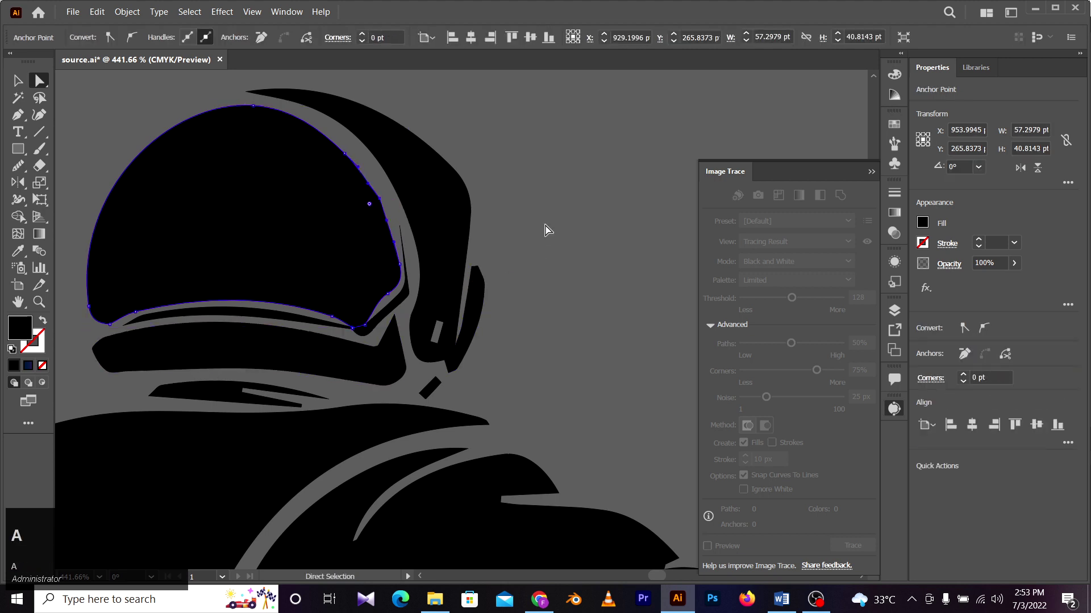
pyautogui.click(546, 227)
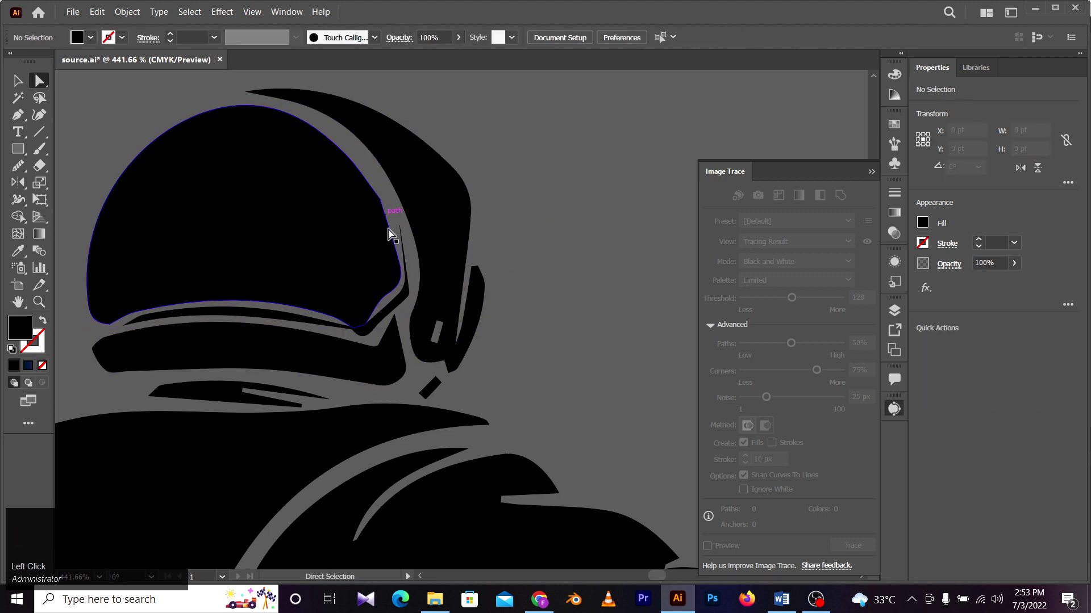
# Step: Smooth the kinked edge of the visor path with the Smooth tool and deselect it
pyautogui.click(391, 234)
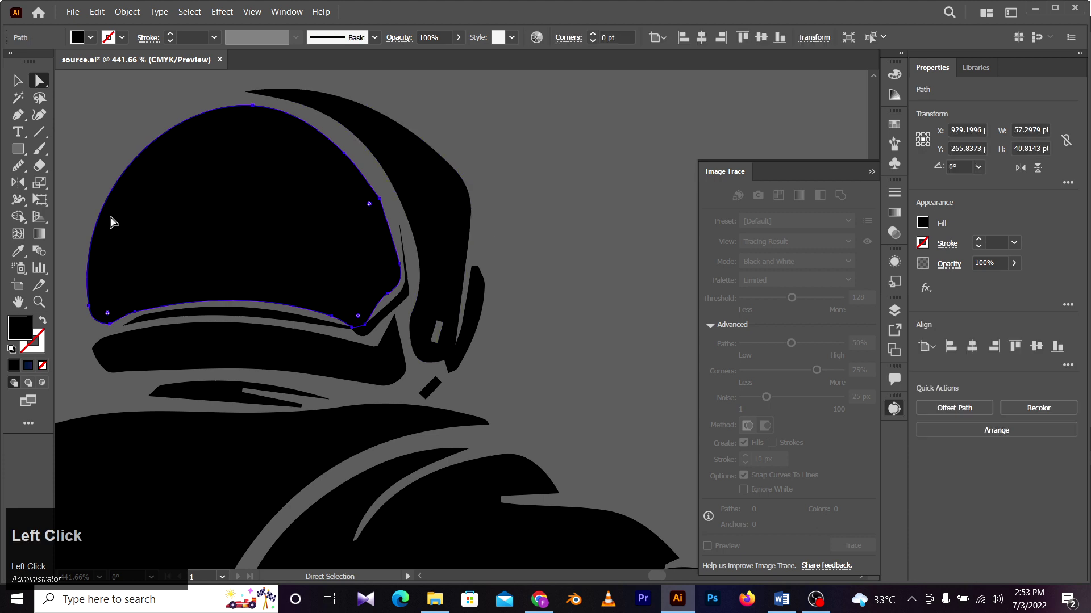
pyautogui.click(87, 97)
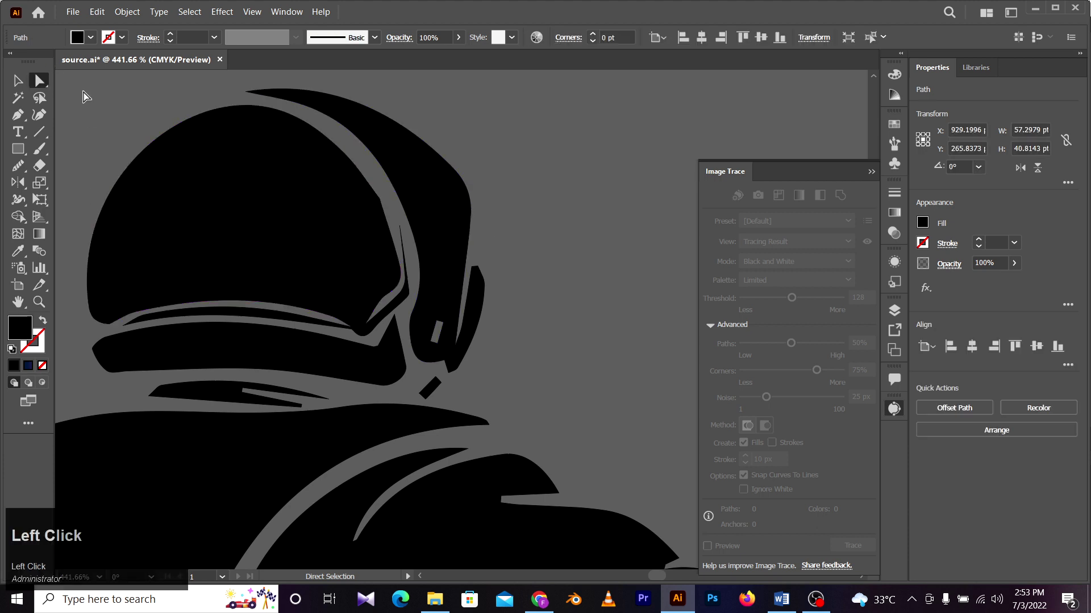
pyautogui.click(221, 180)
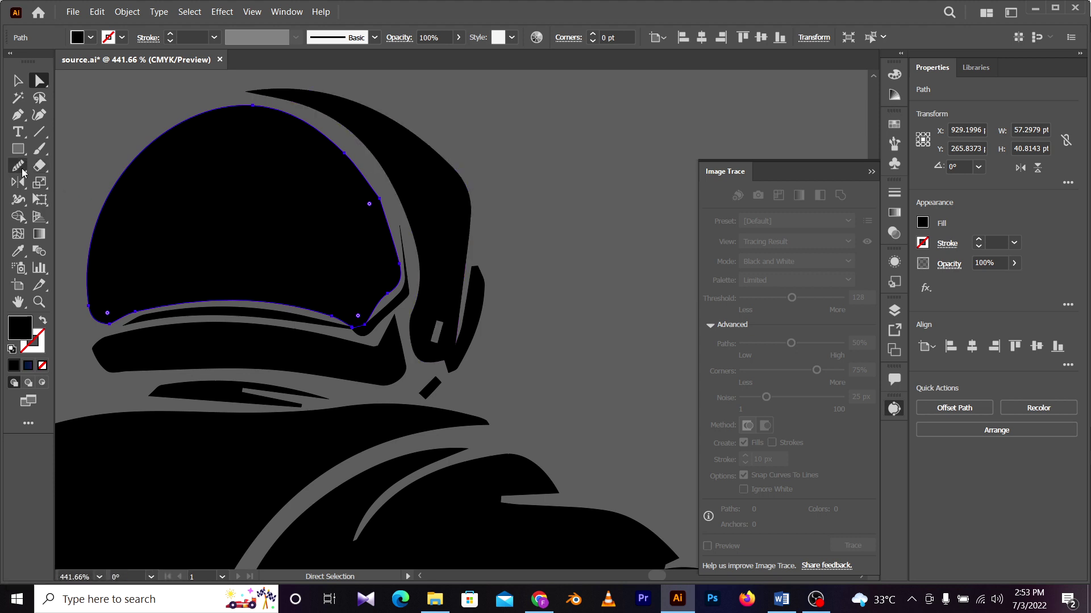
pyautogui.click(23, 172)
pyautogui.click(76, 172)
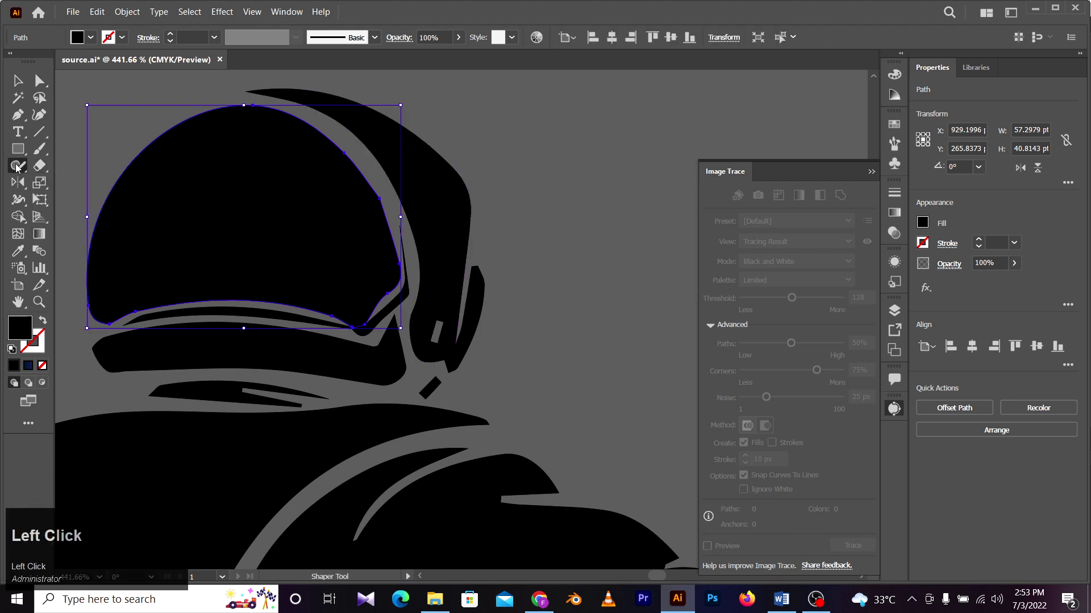
pyautogui.click(17, 167)
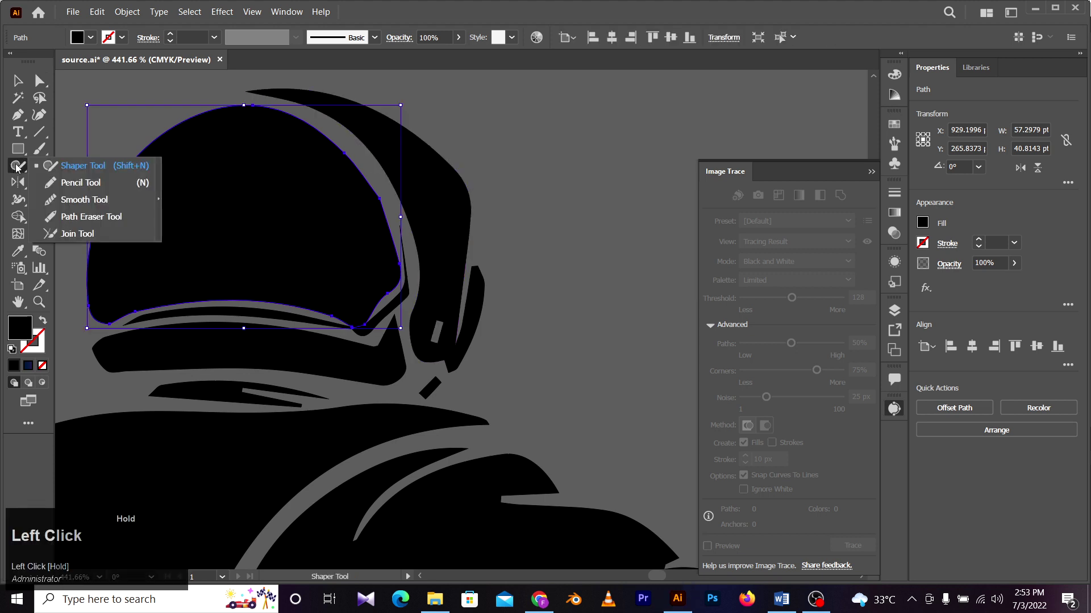
pyautogui.click(69, 203)
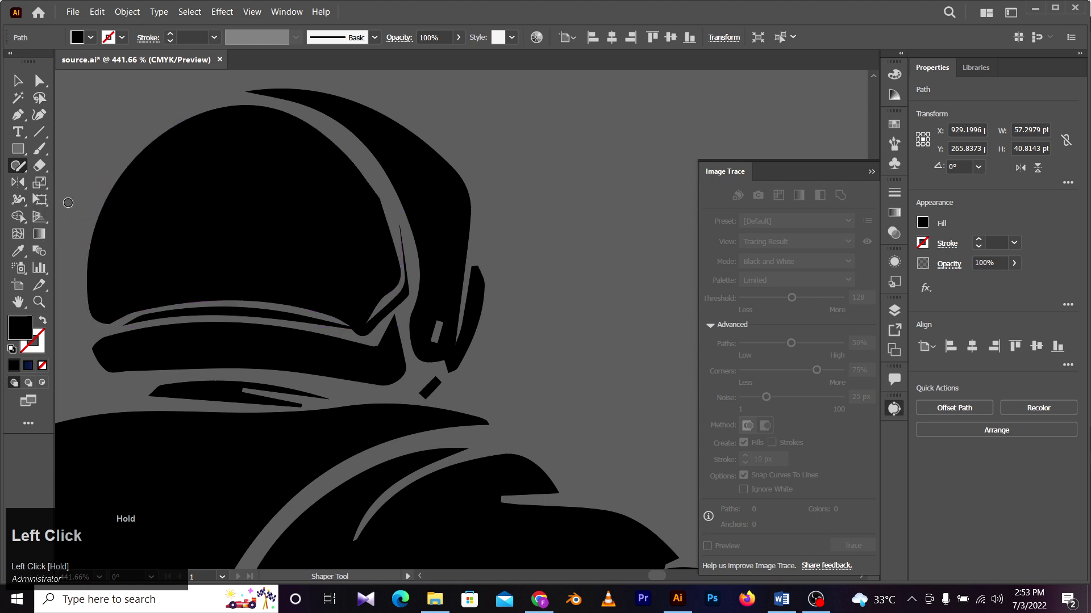
pyautogui.click(357, 213)
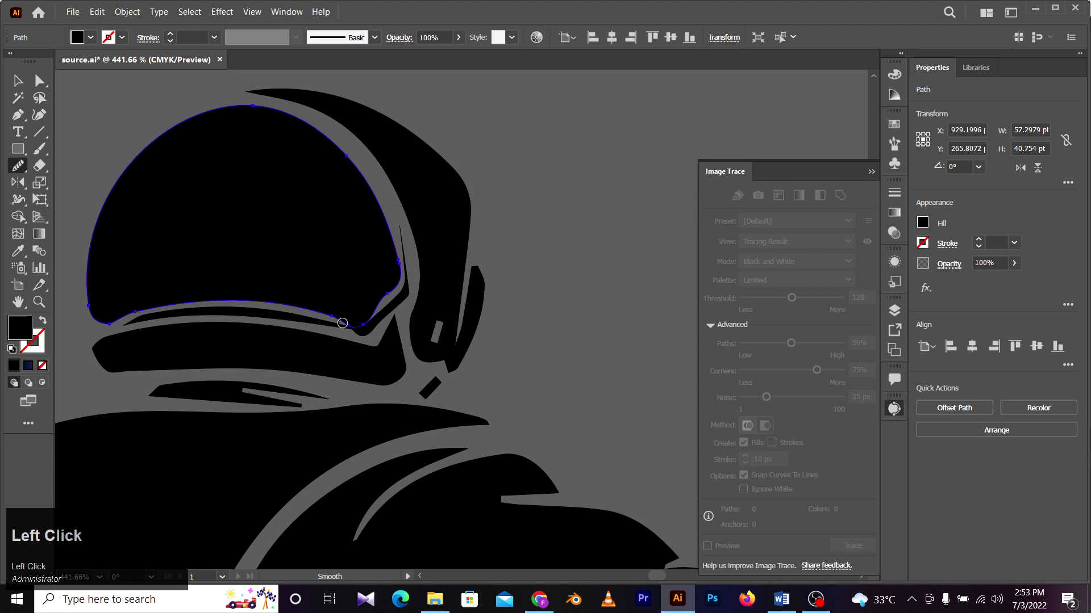
pyautogui.press('space')
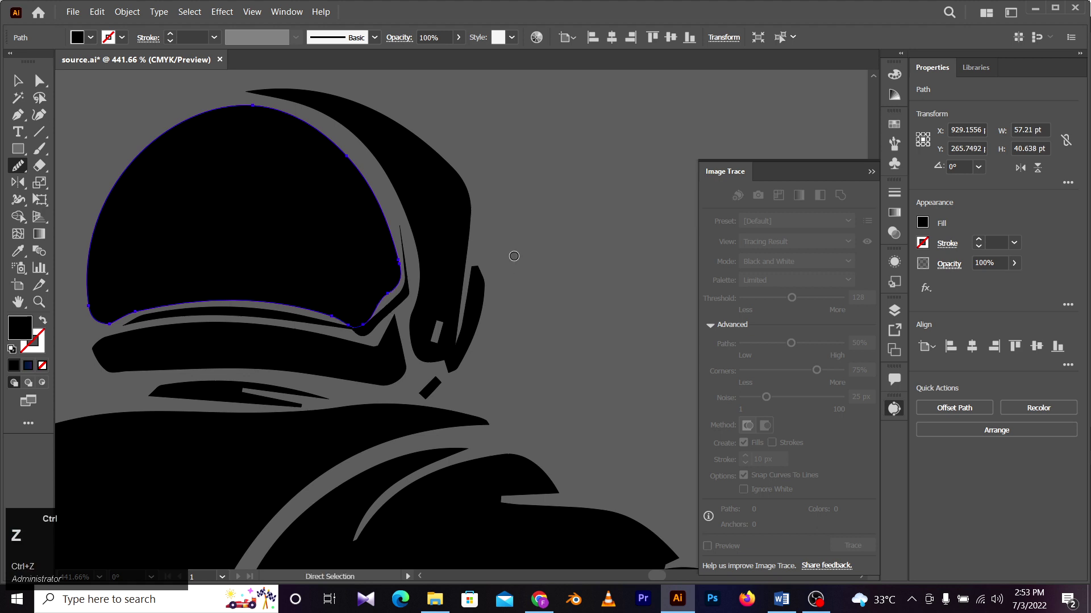
pyautogui.keyDown('ctrl'); pyautogui.click(526, 263); pyautogui.keyUp('ctrl')
# Step: Reshape the thin strip below the visor's corner by shifting its end anchor and curving its upper edge, and deselect it
pyautogui.press('space')
pyautogui.moveTo(486, 385); pyautogui.dragTo(465, 283)
pyautogui.hotkey('ctrl', 'space')
pyautogui.moveTo(346, 230); pyautogui.dragTo(385, 214)
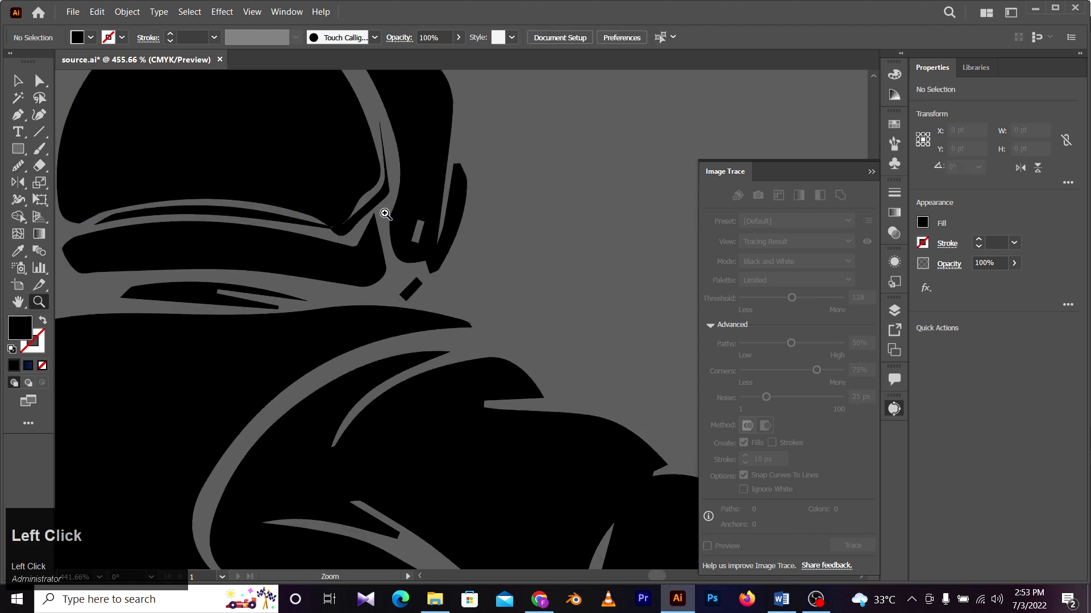
pyautogui.click(385, 214)
pyautogui.press('a')
pyautogui.click(317, 254)
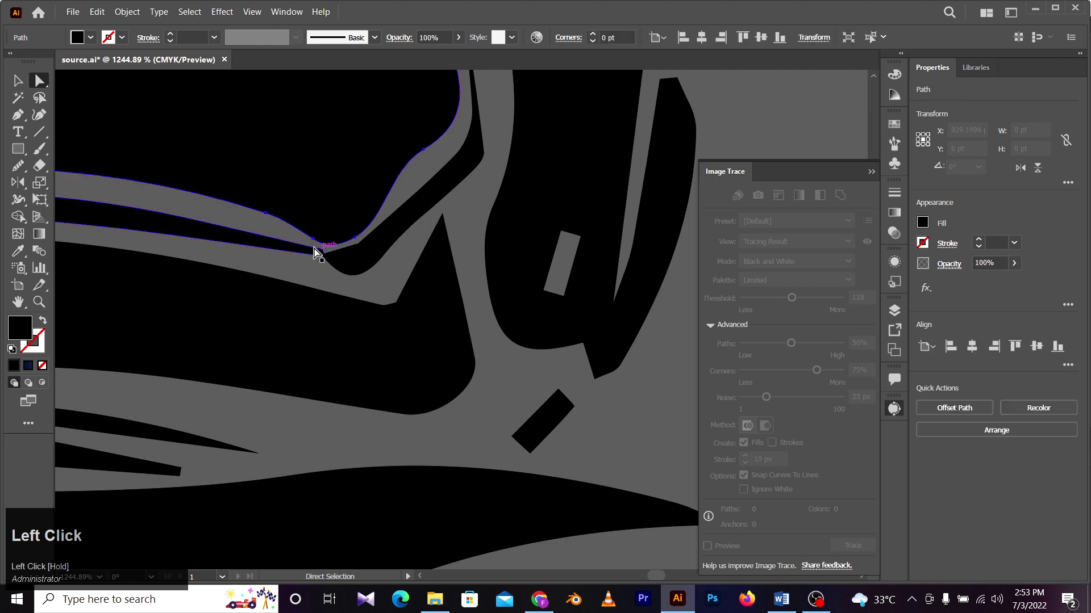
pyautogui.press('z')
pyautogui.click(377, 263)
pyautogui.press('a')
pyautogui.click(358, 265)
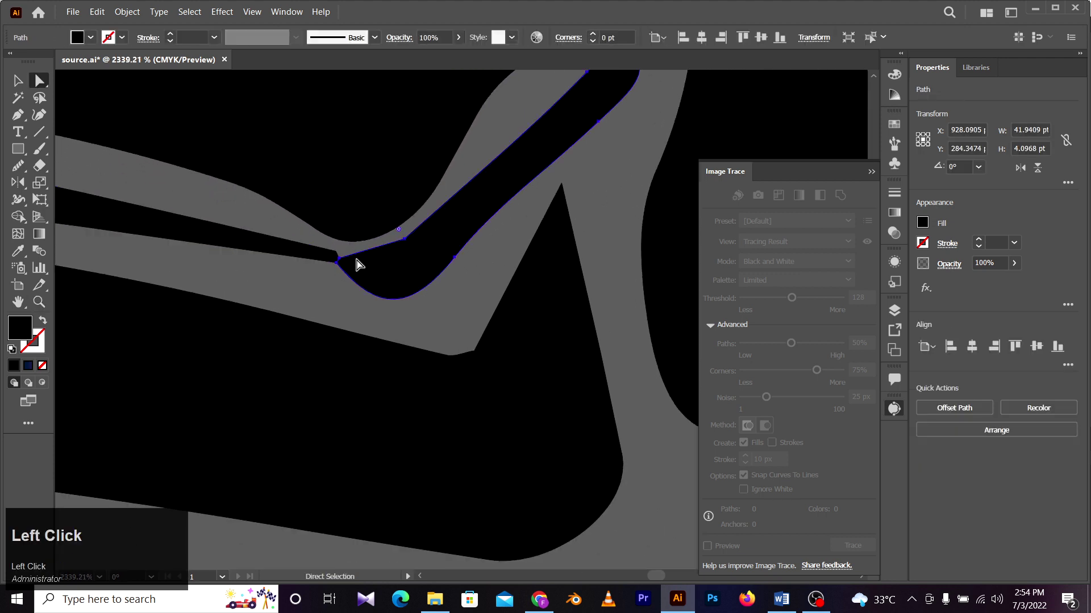
pyautogui.moveTo(341, 256); pyautogui.dragTo(336, 250)
pyautogui.click(385, 249)
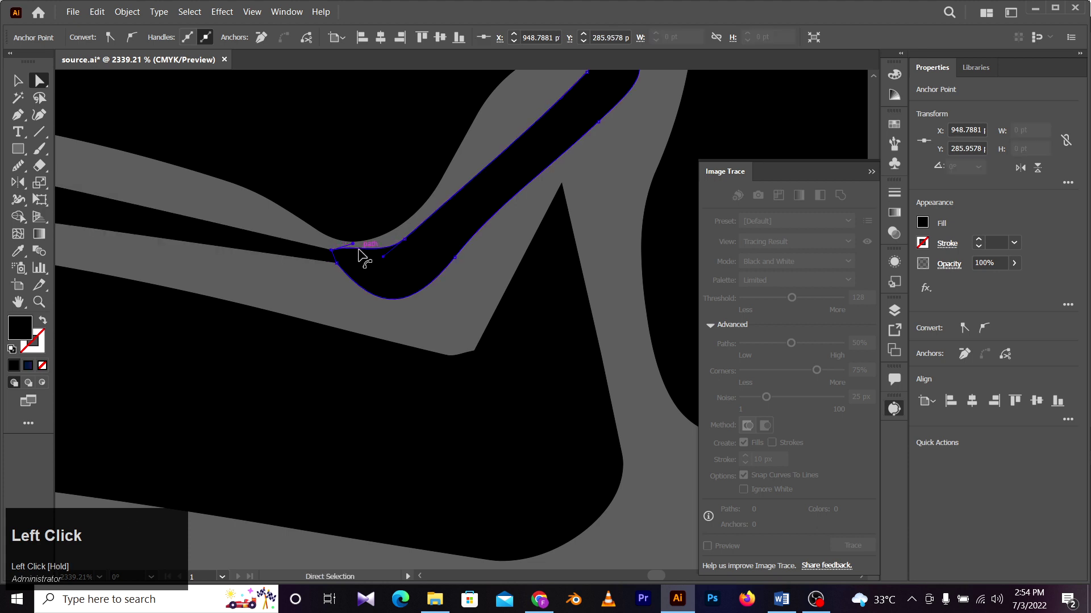
pyautogui.press('z')
pyautogui.moveTo(448, 225); pyautogui.dragTo(267, 258)
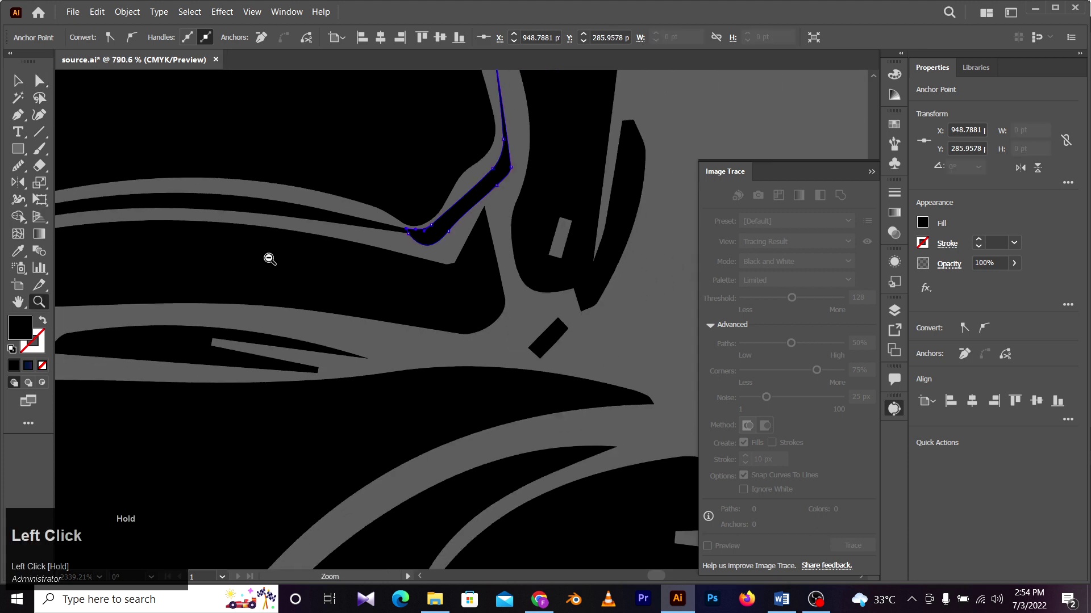
pyautogui.press('a')
pyautogui.click(580, 318)
# Step: Soften the corners of the small slanted rectangle below the helmet with the Smooth tool
pyautogui.press('z')
pyautogui.press('space')
pyautogui.moveTo(510, 293); pyautogui.dragTo(370, 204)
pyautogui.moveTo(409, 236); pyautogui.dragTo(305, 226)
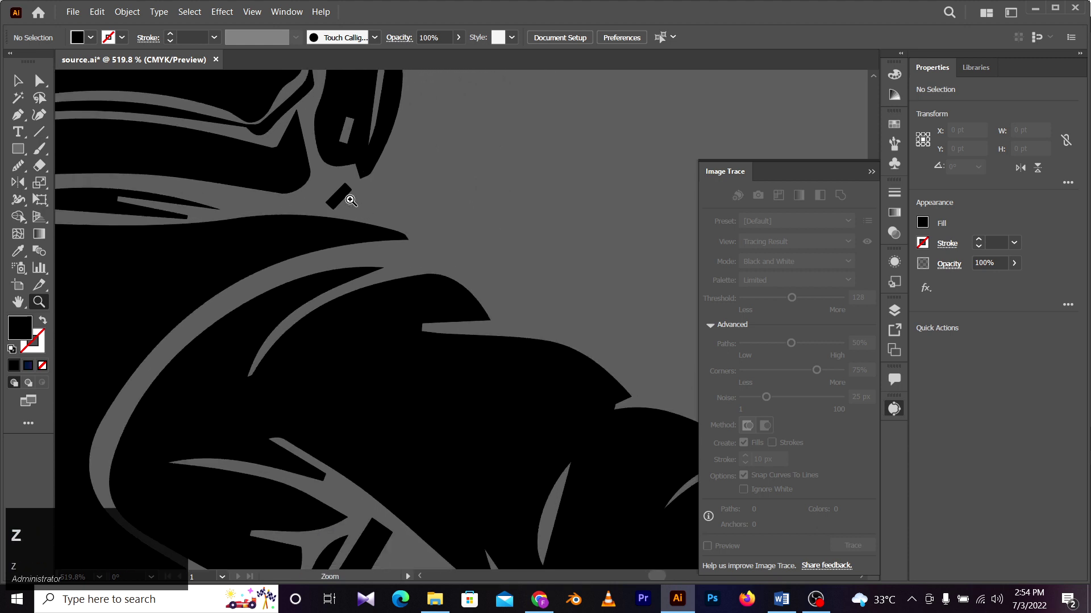
pyautogui.press('a')
pyautogui.click(340, 198)
pyautogui.press('z')
pyautogui.moveTo(334, 188); pyautogui.dragTo(552, 226)
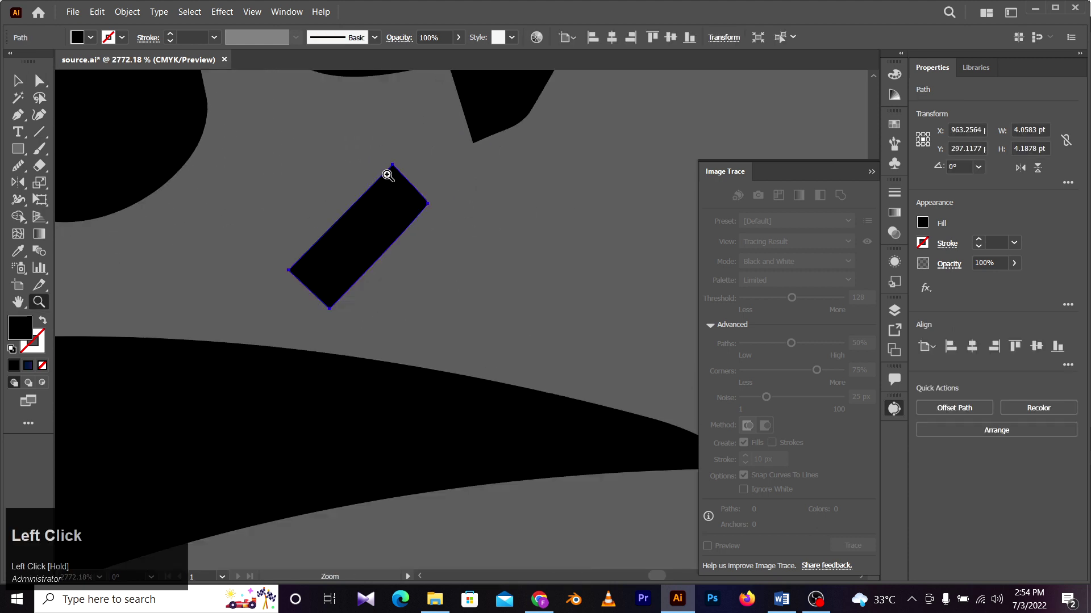
pyautogui.click(18, 167)
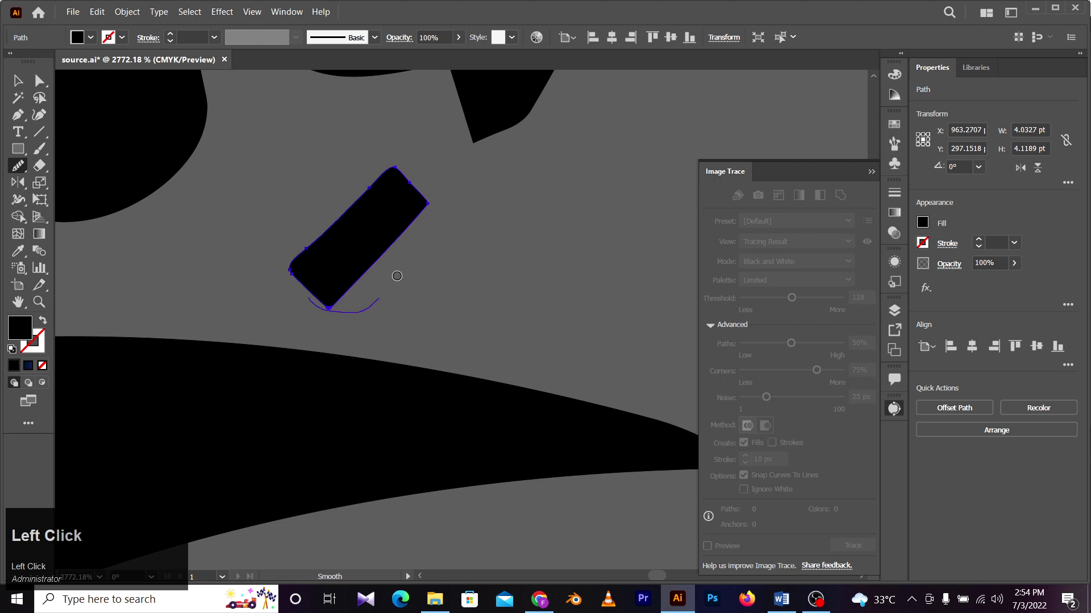
pyautogui.click(490, 238)
# Step: Examine the collar, shoulder and sleeve outlines of the astronaut for further jagged areas
pyautogui.press('z')
pyautogui.moveTo(453, 275); pyautogui.dragTo(384, 283)
pyautogui.moveTo(488, 330); pyautogui.dragTo(380, 278)
pyautogui.moveTo(300, 252); pyautogui.dragTo(361, 264)
pyautogui.press('a')
pyautogui.click(313, 241)
pyautogui.press('z')
pyautogui.moveTo(358, 329); pyautogui.dragTo(262, 202)
pyautogui.moveTo(224, 270); pyautogui.dragTo(176, 273)
pyautogui.moveTo(275, 401); pyautogui.dragTo(301, 289)
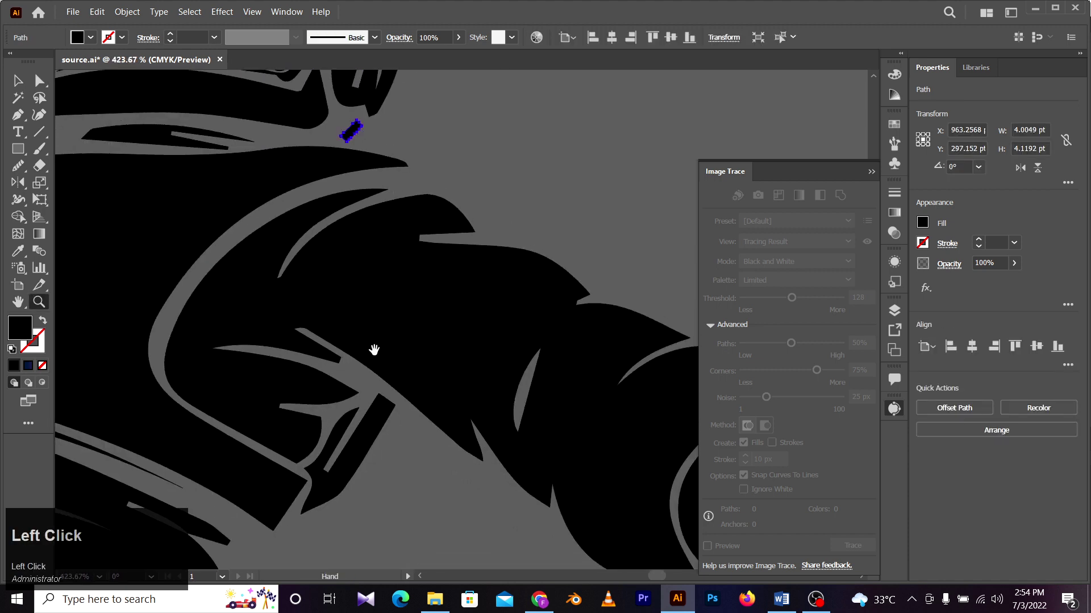
pyautogui.moveTo(407, 364); pyautogui.dragTo(319, 299)
pyautogui.moveTo(251, 320); pyautogui.dragTo(377, 358)
pyautogui.moveTo(377, 358); pyautogui.dragTo(279, 359)
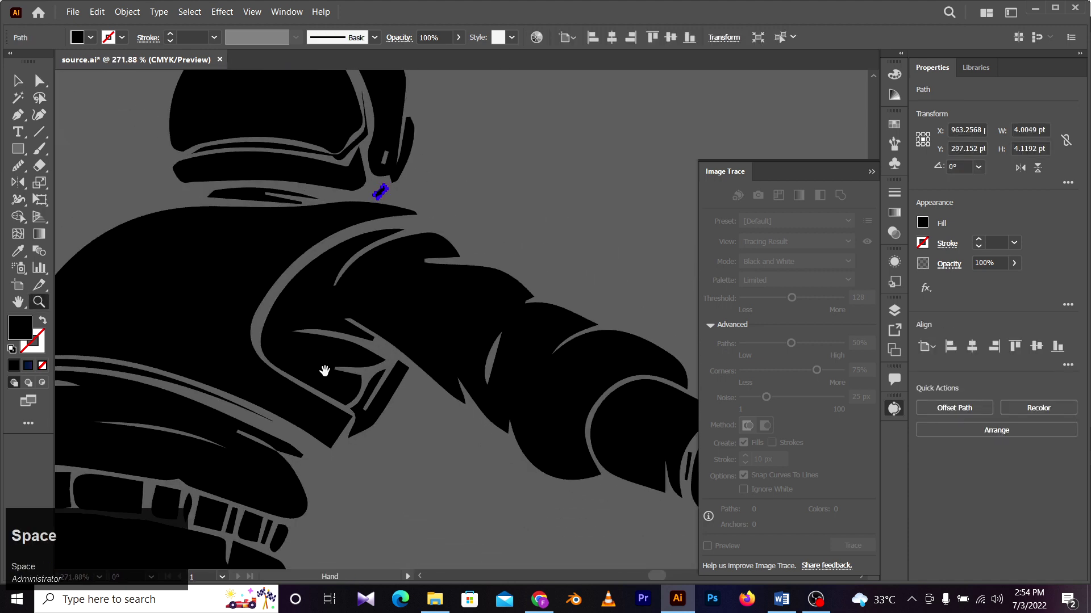
# Step: Smooth the pointed tip and the notch edges of the lower torso shape above the belt with the Smooth tool
pyautogui.moveTo(306, 421); pyautogui.dragTo(330, 296)
pyautogui.moveTo(290, 318)
pyautogui.mouseDown()
pyautogui.moveTo(625, 343)
pyautogui.moveTo(331, 338)
pyautogui.moveTo(453, 361)
pyautogui.moveTo(325, 331)
pyautogui.mouseUp()
pyautogui.press('a')
pyautogui.click(354, 331)
pyautogui.press('z')
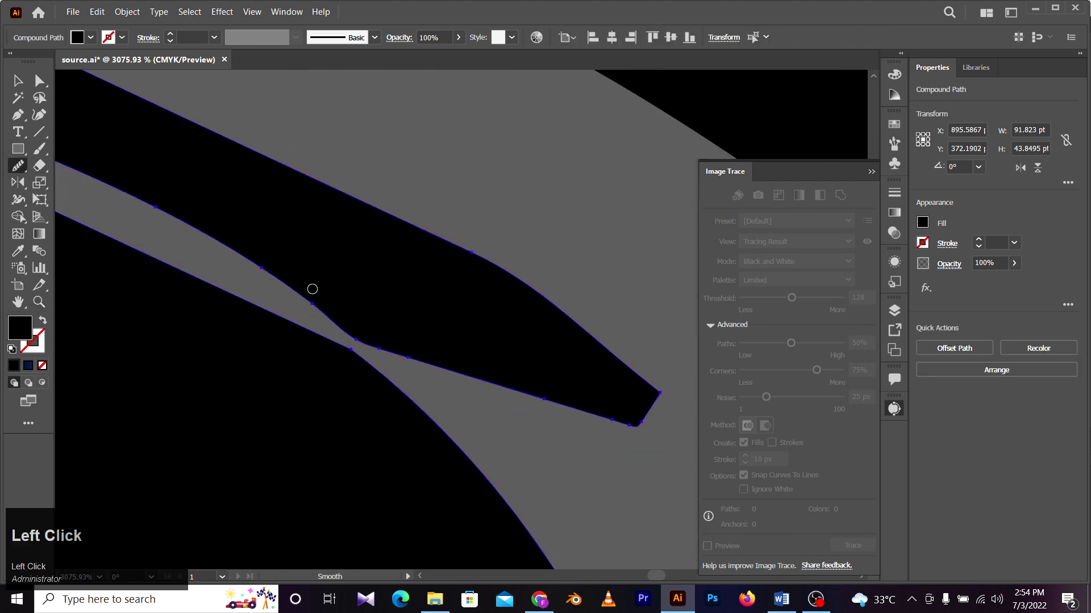
pyautogui.moveTo(249, 265); pyautogui.dragTo(672, 445)
pyautogui.moveTo(277, 302); pyautogui.dragTo(642, 401)
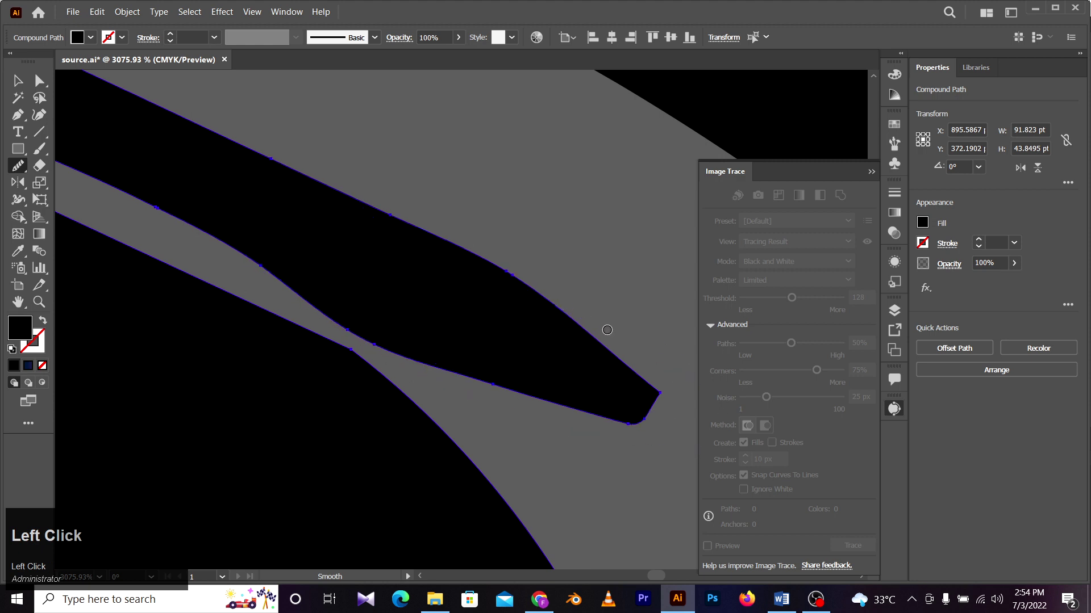
# Step: Round the sharp corner beside the notch in the lower torso shape to a radius of about 2.45 pt
pyautogui.press('z')
pyautogui.press('space')
pyautogui.moveTo(430, 274); pyautogui.dragTo(280, 267)
pyautogui.press('a')
pyautogui.click(384, 277)
pyautogui.press('z')
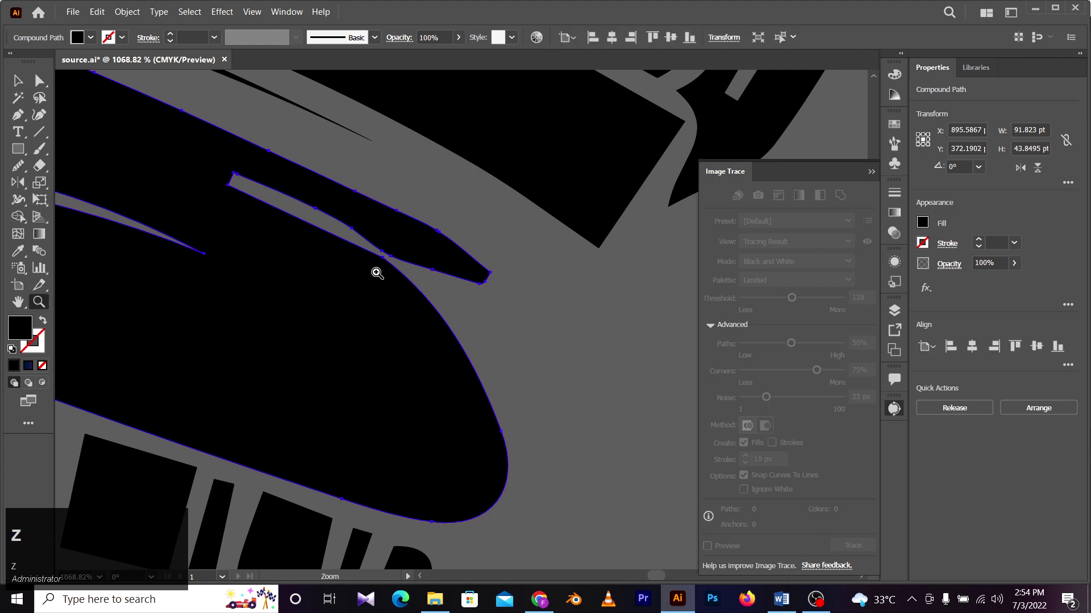
pyautogui.press('a')
pyautogui.moveTo(377, 269); pyautogui.dragTo(305, 416)
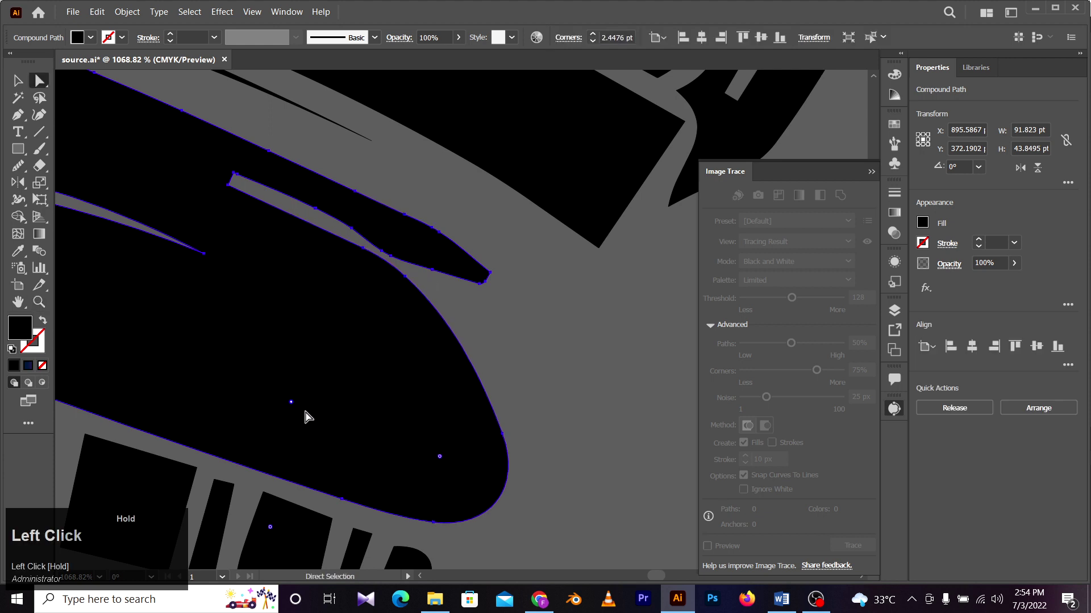
# Step: Smooth the bump along the bottom edge of the lower torso shape above the belt with the Smooth tool
pyautogui.press('z')
pyautogui.moveTo(560, 256); pyautogui.dragTo(382, 288)
pyautogui.press('space')
pyautogui.moveTo(336, 251); pyautogui.dragTo(383, 251)
pyautogui.press('a')
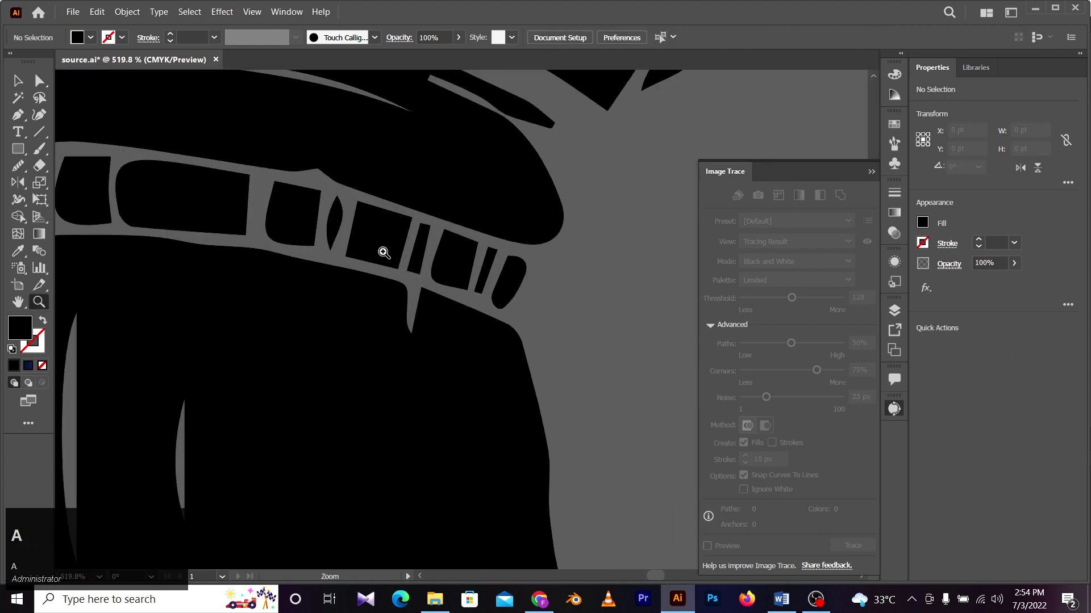
pyautogui.press('z')
pyautogui.press('a')
pyautogui.click(356, 181)
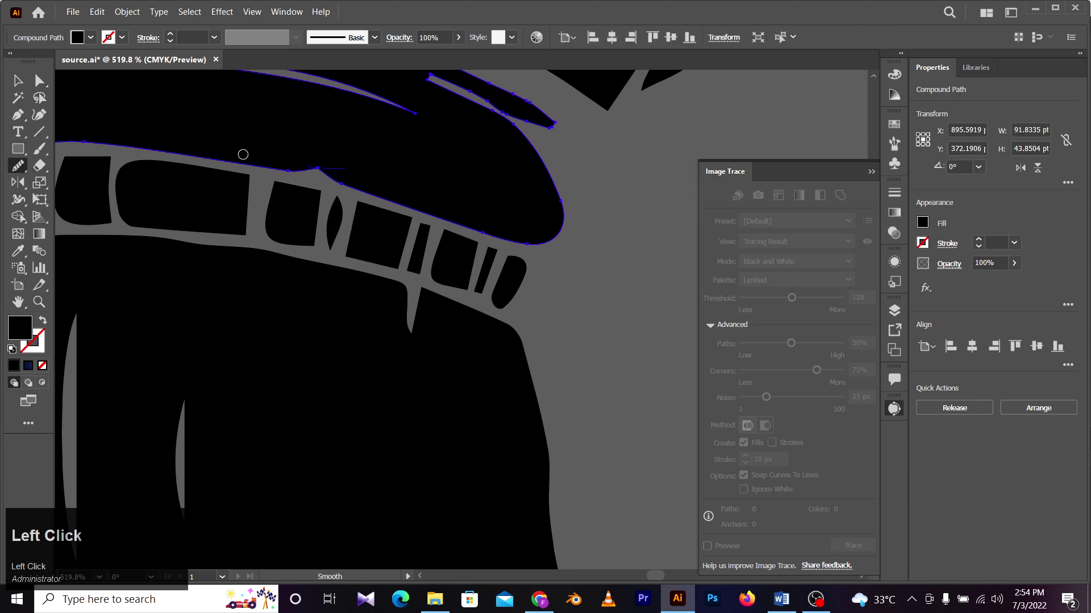
pyautogui.moveTo(412, 186); pyautogui.dragTo(392, 196)
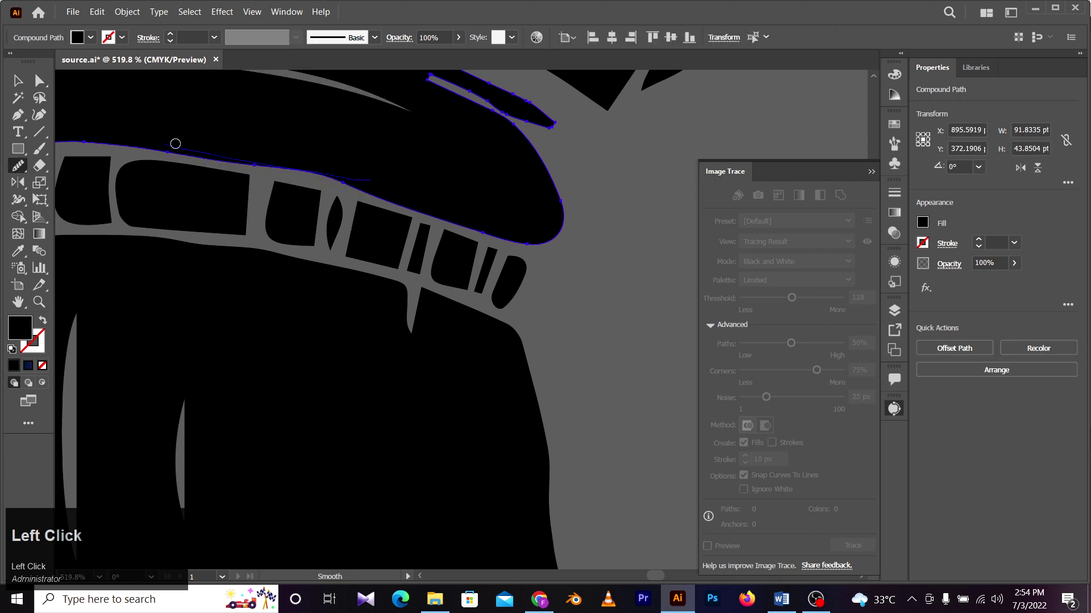
pyautogui.moveTo(176, 144); pyautogui.dragTo(138, 141)
pyautogui.press('a')
pyautogui.click(567, 256)
# Step: Examine the belt, trouser and leg outlines of the astronaut for remaining rough areas
pyautogui.press('z')
pyautogui.moveTo(540, 250); pyautogui.dragTo(363, 248)
pyautogui.press('space')
pyautogui.moveTo(363, 248); pyautogui.dragTo(409, 236)
pyautogui.moveTo(402, 305); pyautogui.dragTo(307, 153)
pyautogui.moveTo(462, 408); pyautogui.dragTo(373, 292)
pyautogui.moveTo(429, 394)
pyautogui.mouseDown()
pyautogui.moveTo(402, 265)
pyautogui.moveTo(382, 243)
pyautogui.mouseUp()
pyautogui.moveTo(257, 287)
pyautogui.mouseDown()
pyautogui.moveTo(370, 278)
pyautogui.moveTo(401, 301)
pyautogui.mouseUp()
pyautogui.moveTo(364, 241); pyautogui.dragTo(250, 122)
pyautogui.moveTo(476, 366); pyautogui.dragTo(438, 366)
pyautogui.press('space')
pyautogui.moveTo(485, 272); pyautogui.dragTo(424, 272)
pyautogui.moveTo(406, 229); pyautogui.dragTo(392, 352)
pyautogui.moveTo(434, 212); pyautogui.dragTo(424, 284)
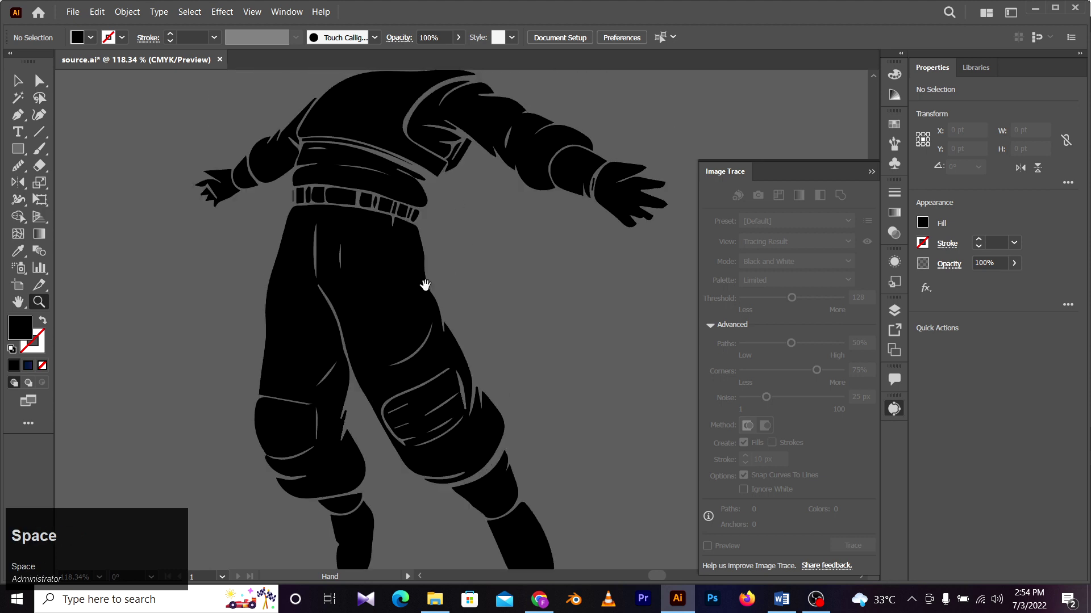
# Step: Delete the thin stray rectangle between the sleeve cuff and the glove of the astronaut's outstretched arm
pyautogui.moveTo(452, 229); pyautogui.dragTo(373, 275)
pyautogui.press('z')
pyautogui.moveTo(514, 226); pyautogui.dragTo(625, 198)
pyautogui.press('space')
pyautogui.click(571, 273)
pyautogui.press('a')
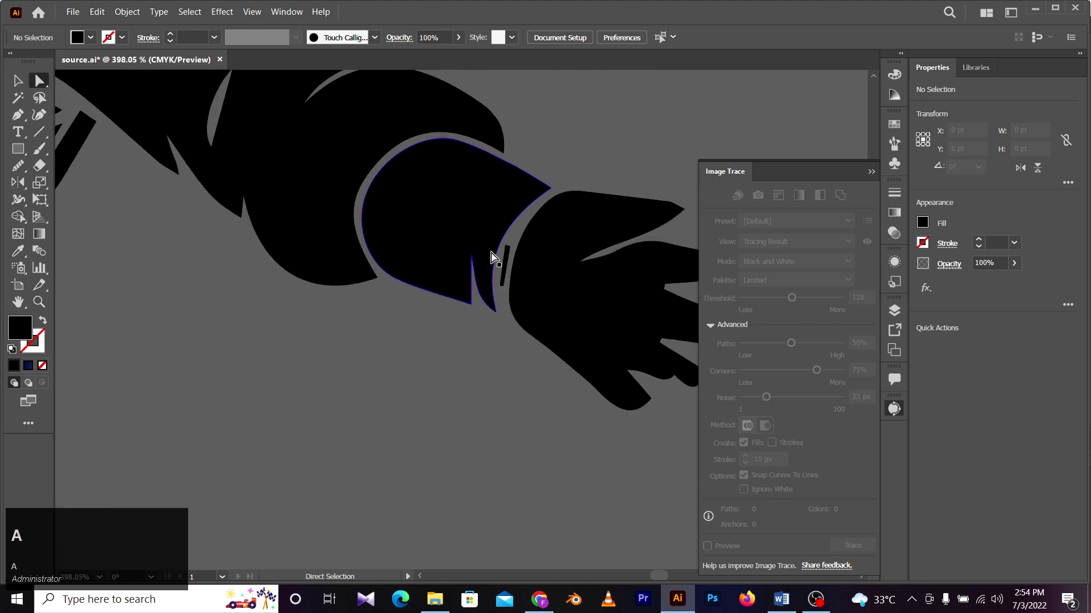
pyautogui.click(507, 256)
pyautogui.press('Delete')
# Step: Delete the small slanted rectangle below the helmet completely
pyautogui.press('z')
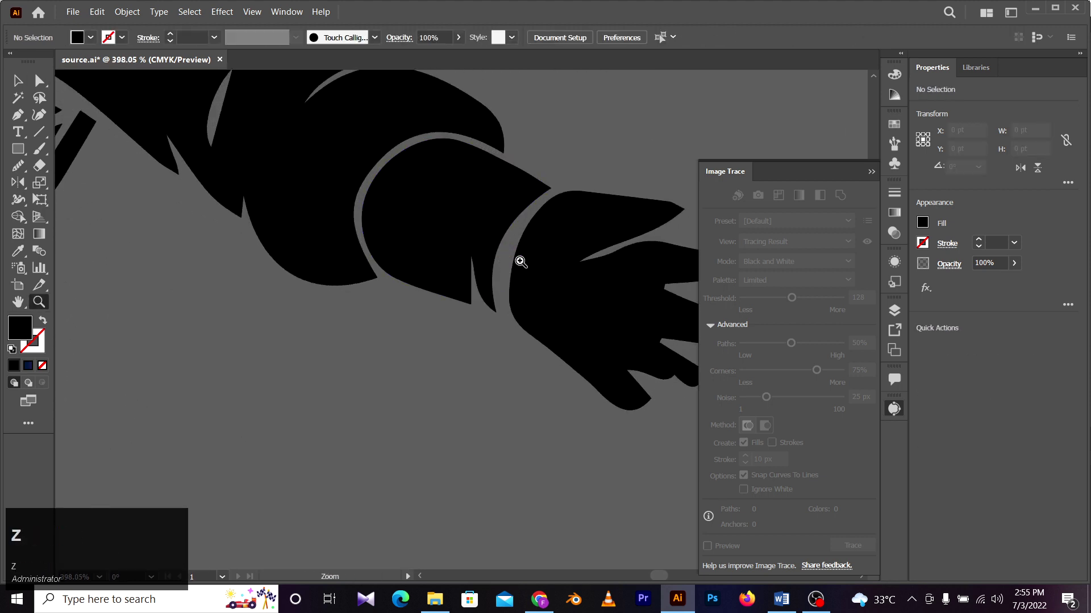
pyautogui.moveTo(520, 260); pyautogui.dragTo(355, 317)
pyautogui.press('space')
pyautogui.moveTo(270, 154); pyautogui.dragTo(396, 288)
pyautogui.moveTo(386, 204); pyautogui.dragTo(471, 207)
pyautogui.press('z')
pyautogui.press('a')
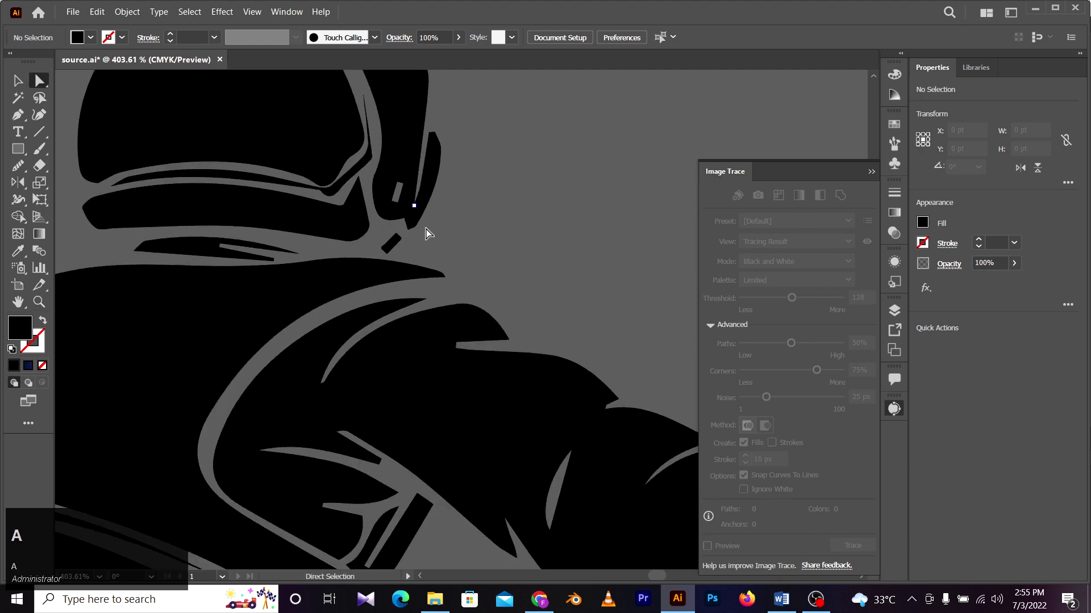
pyautogui.click(389, 245)
pyautogui.press('Delete')
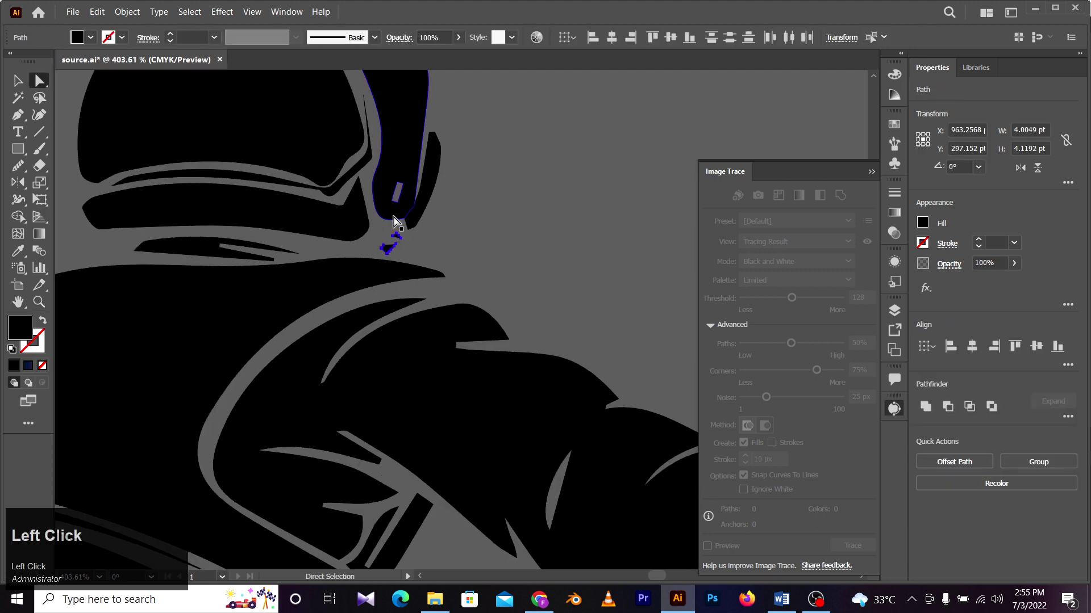
pyautogui.press('Delete')
# Step: Select the whole astronaut and group its paths
pyautogui.press('z')
pyautogui.moveTo(459, 298); pyautogui.dragTo(352, 315)
pyautogui.press('space')
pyautogui.moveTo(483, 356); pyautogui.dragTo(475, 289)
pyautogui.moveTo(475, 284); pyautogui.dragTo(420, 292)
pyautogui.press('v')
pyautogui.moveTo(571, 182); pyautogui.dragTo(366, 414)
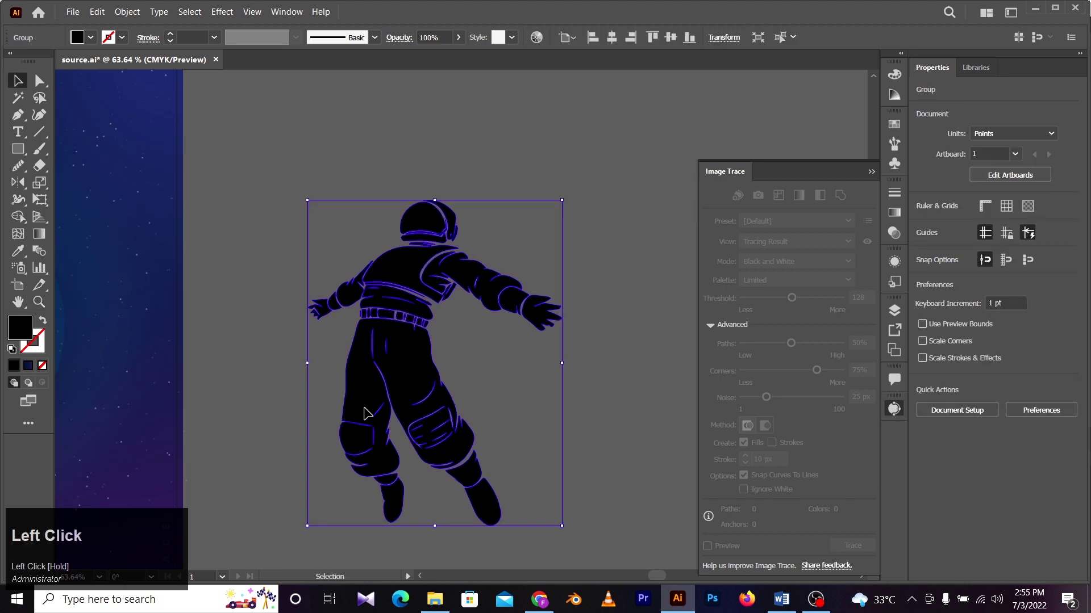
pyautogui.hotkey('ctrl', 'g')
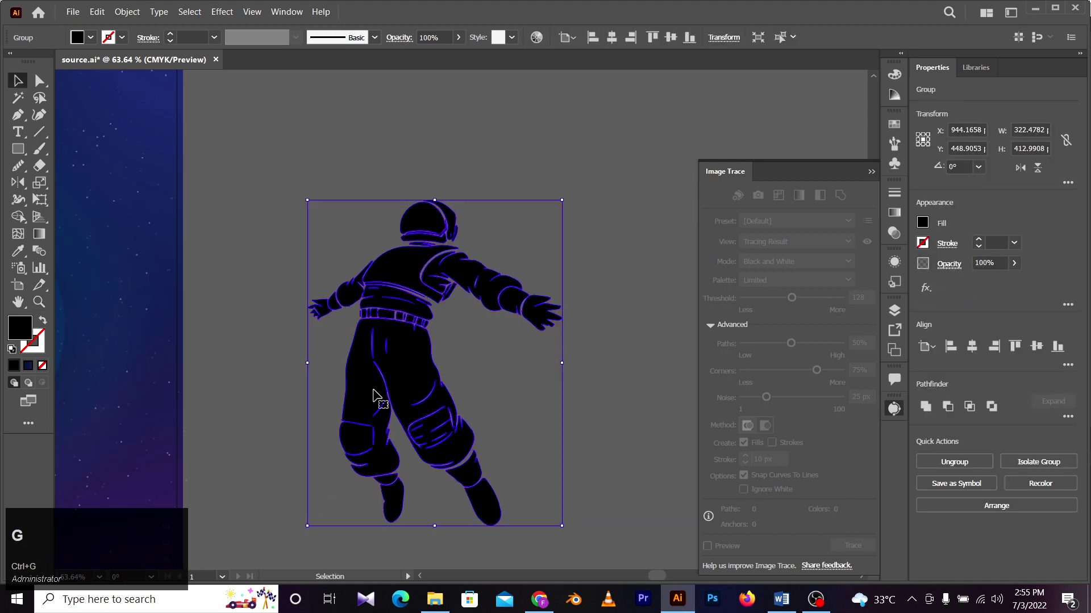
# Step: Ungroup the astronaut artwork
pyautogui.press('z')
pyautogui.rightClick(400, 255)
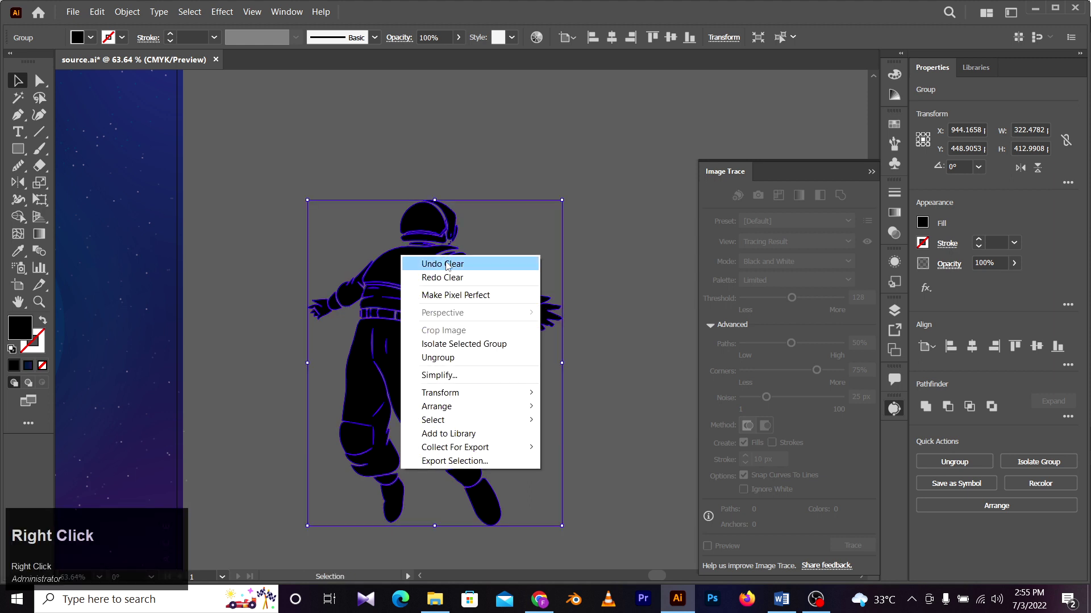
pyautogui.click(364, 192)
pyautogui.click(364, 191)
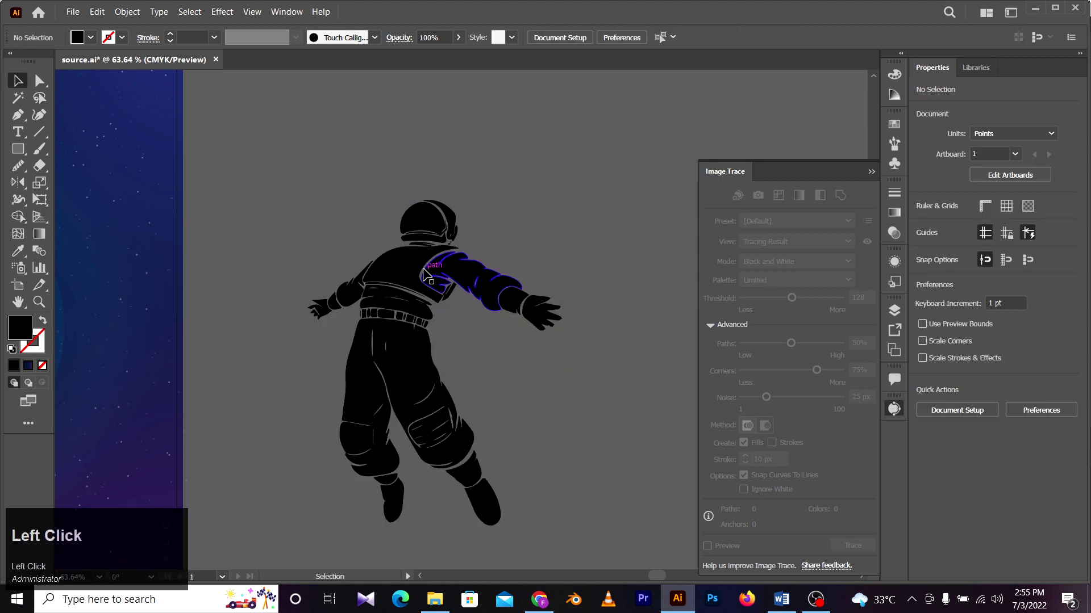
pyautogui.click(426, 272)
pyautogui.rightClick(425, 274)
pyautogui.click(449, 375)
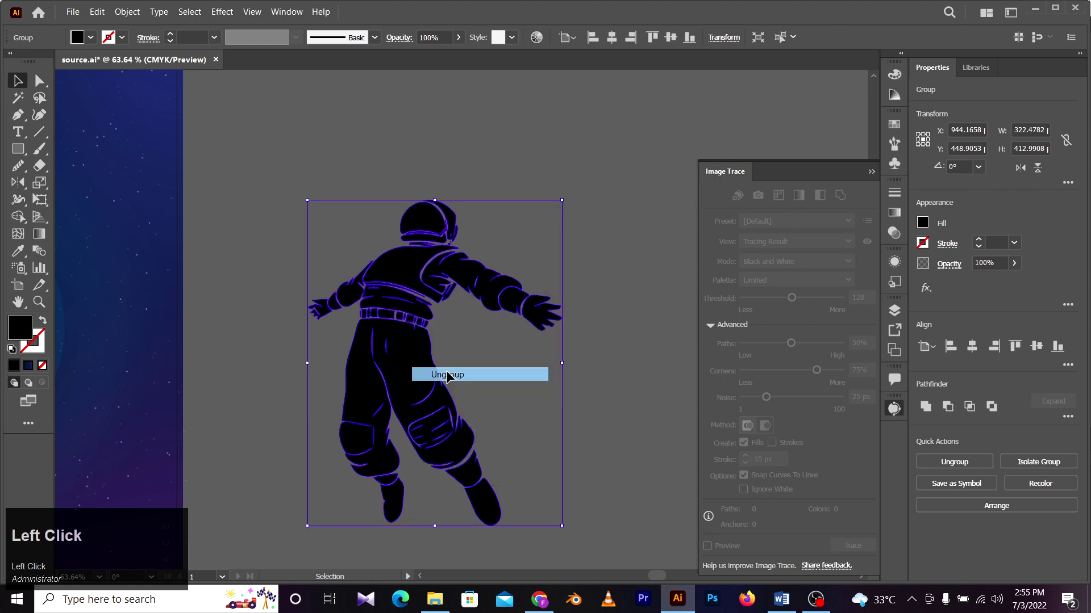
# Step: Select all the separate astronaut pieces and group them again
pyautogui.click(612, 159)
pyautogui.moveTo(278, 515); pyautogui.dragTo(279, 514)
pyautogui.rightClick(340, 432)
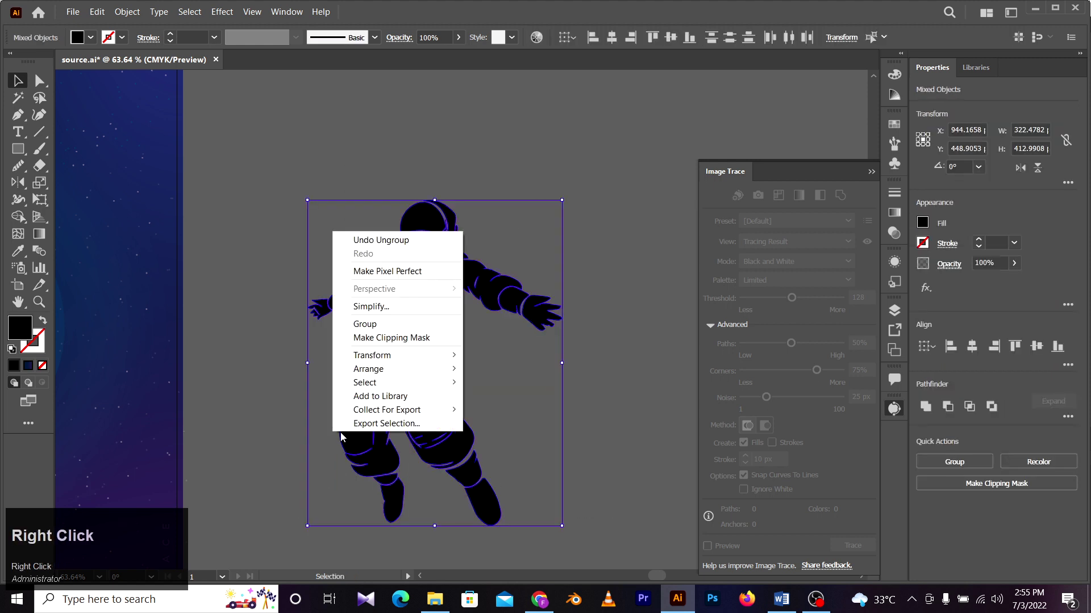
pyautogui.click(397, 329)
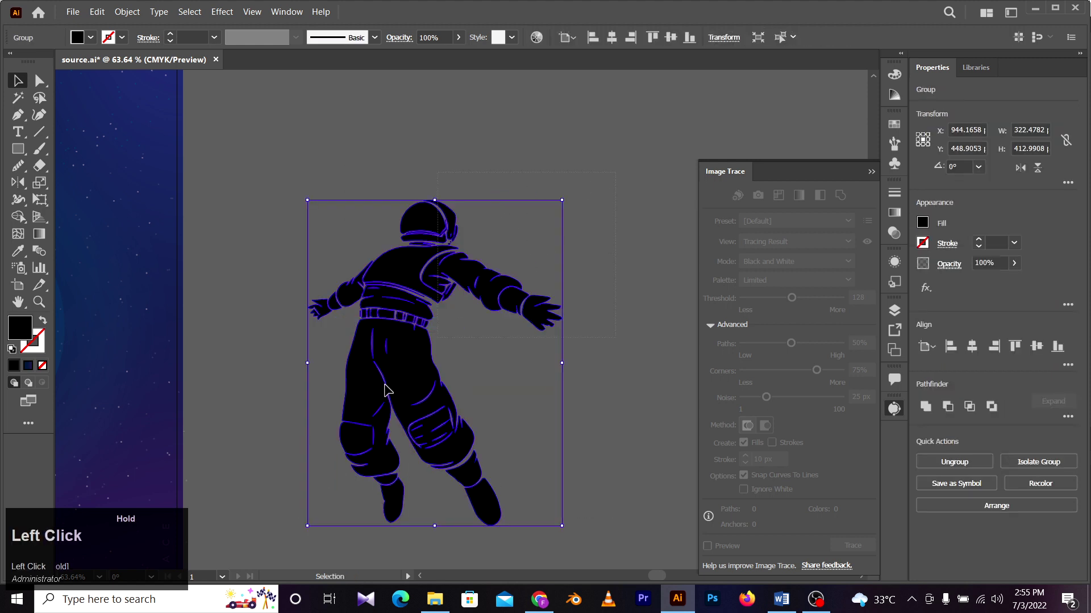
# Step: Move the grouped astronaut toward the poster and undo the move
pyautogui.click(418, 165)
pyautogui.moveTo(453, 232); pyautogui.dragTo(310, 190)
pyautogui.hotkey('ctrl', 'z')
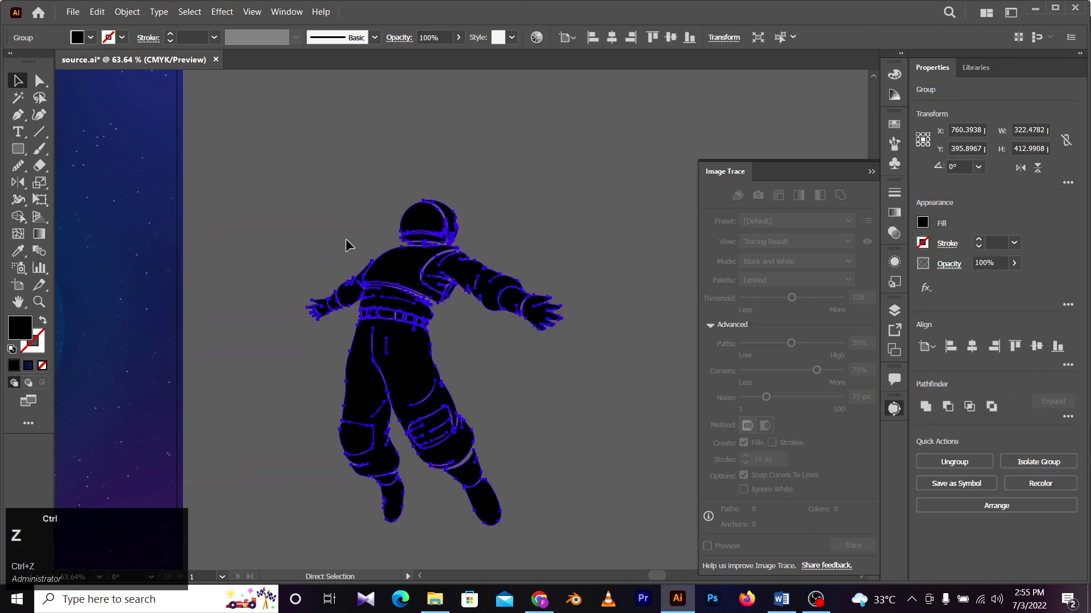
# Step: Move the dark red highlight bar in the topic list down from "image trace" to "smooth tool"
pyautogui.press('z')
pyautogui.moveTo(400, 312); pyautogui.dragTo(148, 314)
pyautogui.press('v')
pyautogui.moveTo(316, 361); pyautogui.dragTo(453, 344)
pyautogui.press('z')
pyautogui.moveTo(430, 350); pyautogui.dragTo(468, 221)
pyautogui.moveTo(396, 247); pyautogui.dragTo(462, 234)
pyautogui.press('a')
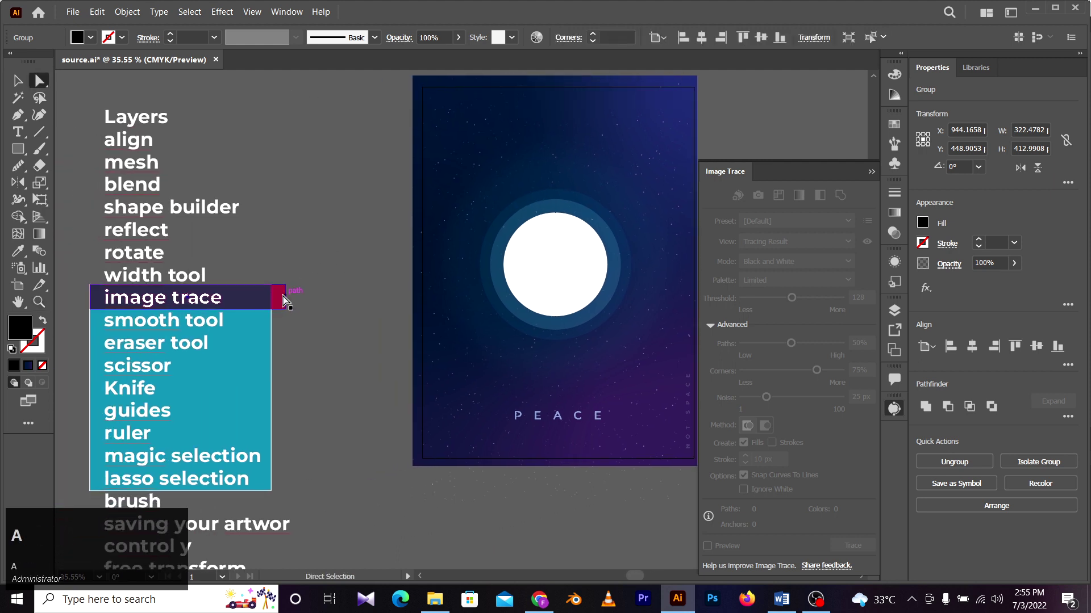
pyautogui.moveTo(283, 300); pyautogui.dragTo(279, 317)
# Step: Draw an open, uneven wavy path about 939 pt wide and 286 pt high above and beside the astronaut with the Pen tool
pyautogui.moveTo(398, 246); pyautogui.dragTo(218, 290)
pyautogui.moveTo(374, 290); pyautogui.dragTo(227, 316)
pyautogui.hotkey('ctrl', 'space')
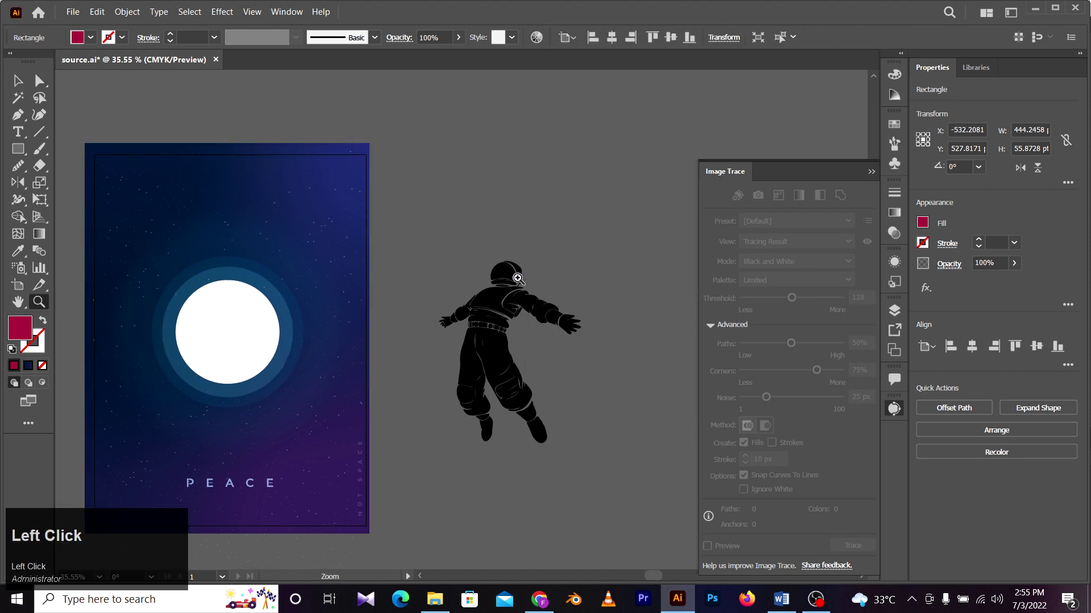
pyautogui.click(518, 278)
pyautogui.press('p')
pyautogui.click(374, 156)
pyautogui.click(417, 192)
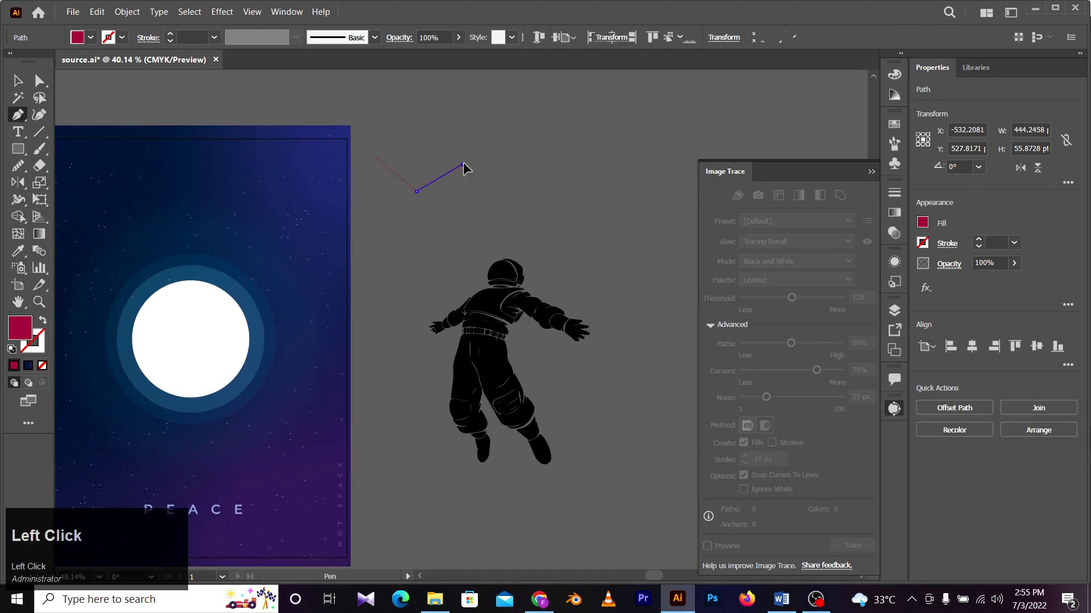
pyautogui.click(483, 161)
pyautogui.click(529, 174)
pyautogui.click(565, 195)
pyautogui.click(575, 213)
pyautogui.click(589, 240)
pyautogui.click(603, 259)
pyautogui.moveTo(613, 279); pyautogui.dragTo(614, 288)
pyautogui.moveTo(620, 249); pyautogui.dragTo(635, 171)
pyautogui.click(604, 202)
pyautogui.moveTo(644, 163); pyautogui.dragTo(509, 186)
pyautogui.click(527, 165)
pyautogui.click(557, 165)
pyautogui.moveTo(583, 176); pyautogui.dragTo(589, 183)
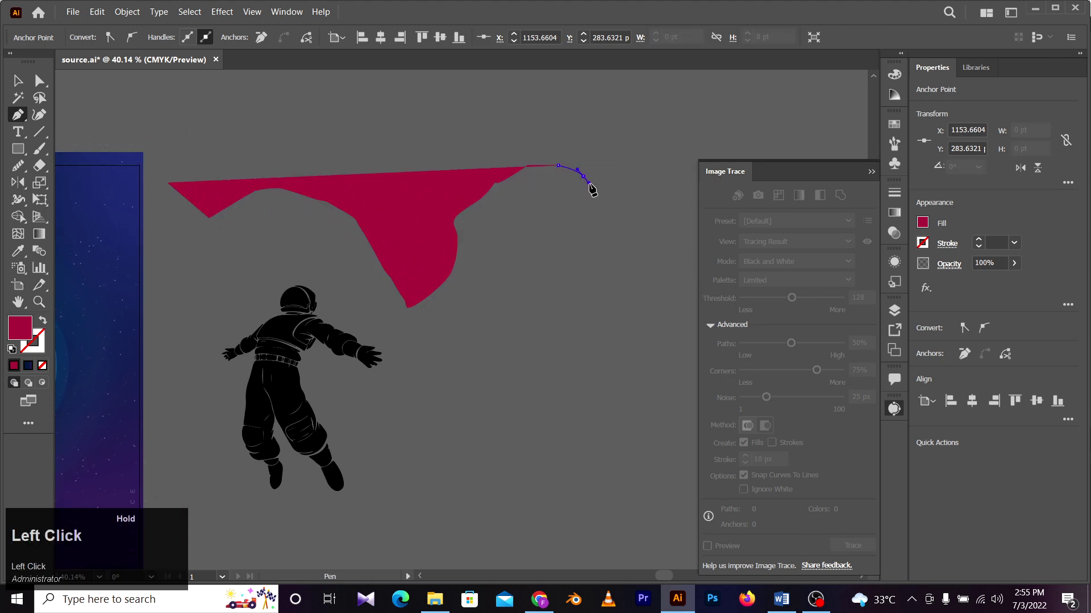
pyautogui.click(605, 211)
pyautogui.click(635, 247)
pyautogui.press('v')
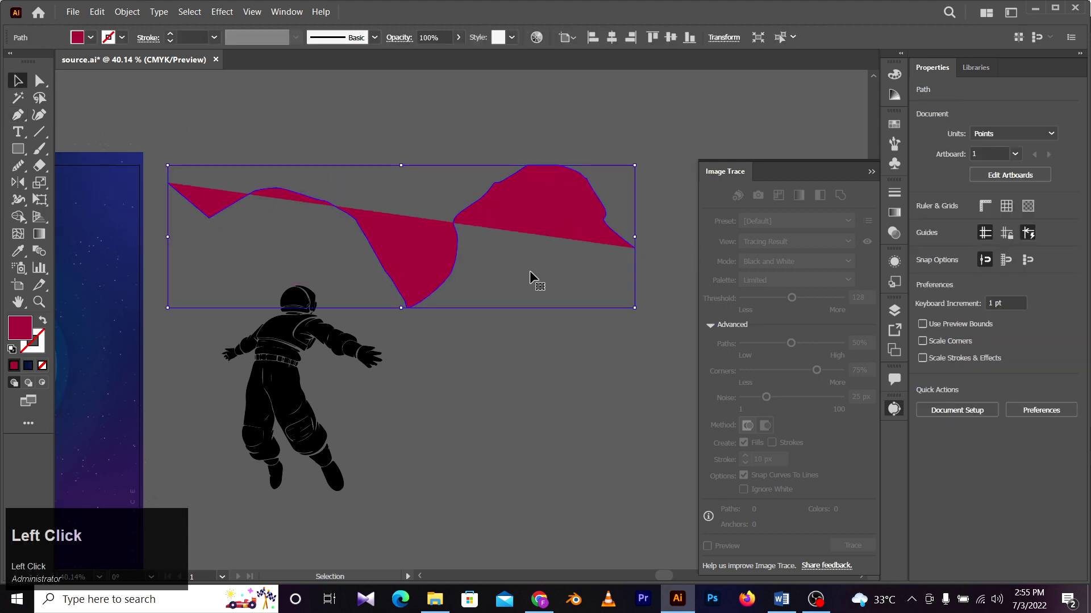
# Step: Swap the wavy path's fill and stroke so that it has no fill and a dark red stroke
pyautogui.hotkey('shift', 'x')
pyautogui.click(399, 186)
# Step: Smooth the first dip, the first crest and the start of the descent of the wavy path with the Smooth tool
pyautogui.press('z')
pyautogui.click(187, 179)
pyautogui.press('v')
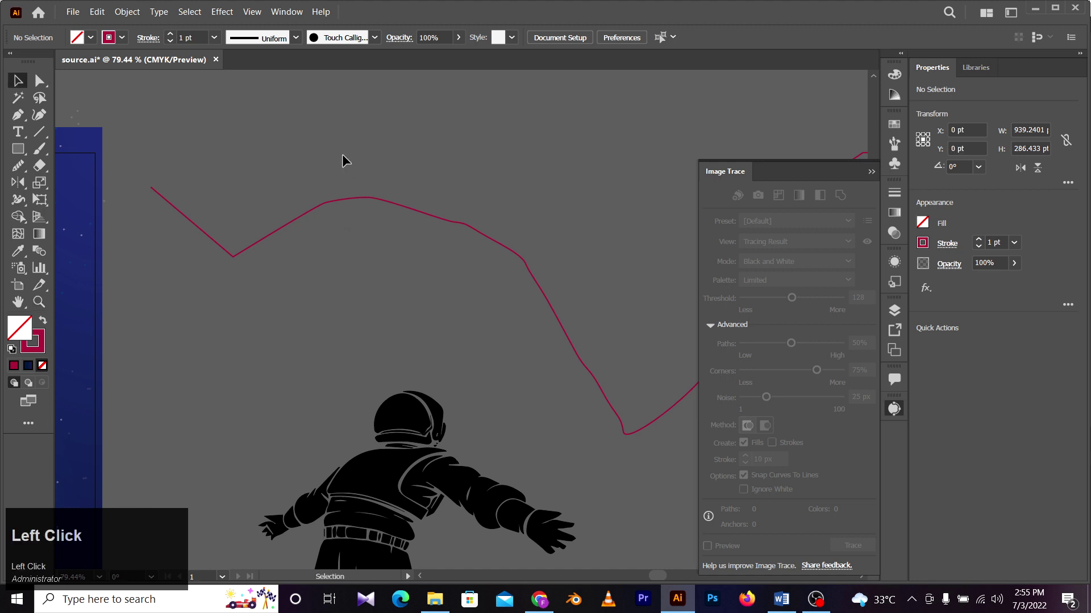
pyautogui.click(450, 221)
pyautogui.click(18, 165)
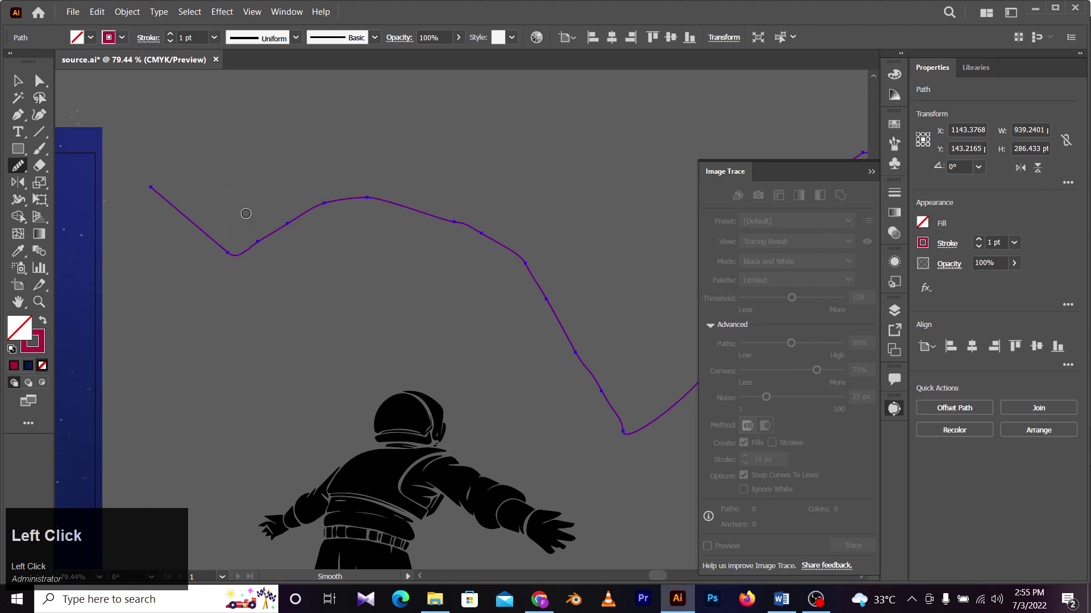
pyautogui.moveTo(339, 203); pyautogui.dragTo(279, 234)
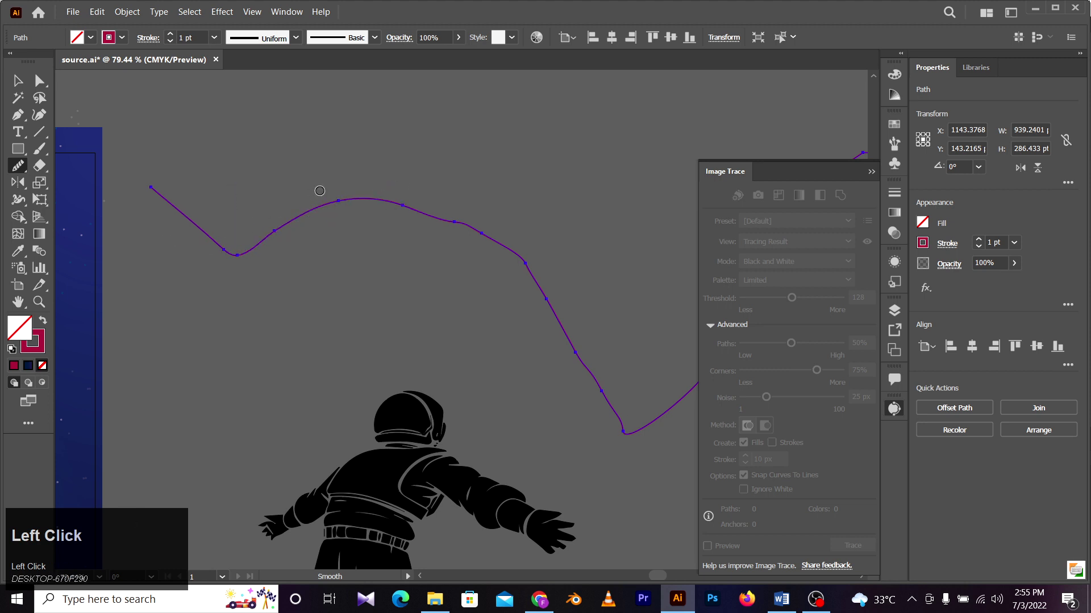
pyautogui.moveTo(319, 191); pyautogui.dragTo(448, 217)
# Step: Smooth the long descent and the pointed valley in the middle of the wavy path with the Smooth tool
pyautogui.press('space')
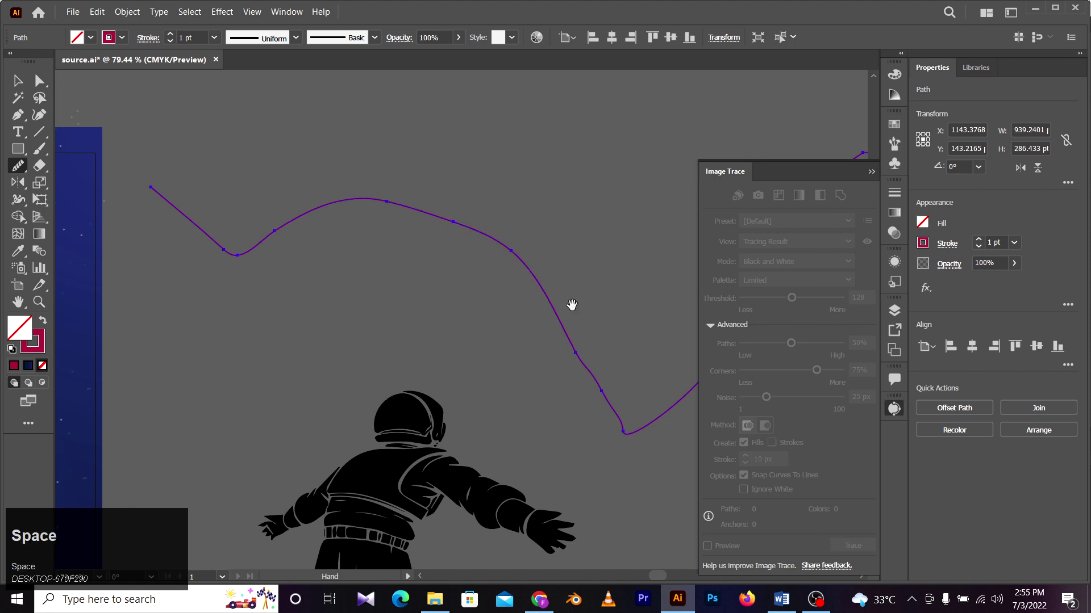
pyautogui.moveTo(570, 305)
pyautogui.mouseDown()
pyautogui.moveTo(475, 243)
pyautogui.moveTo(490, 329)
pyautogui.mouseUp()
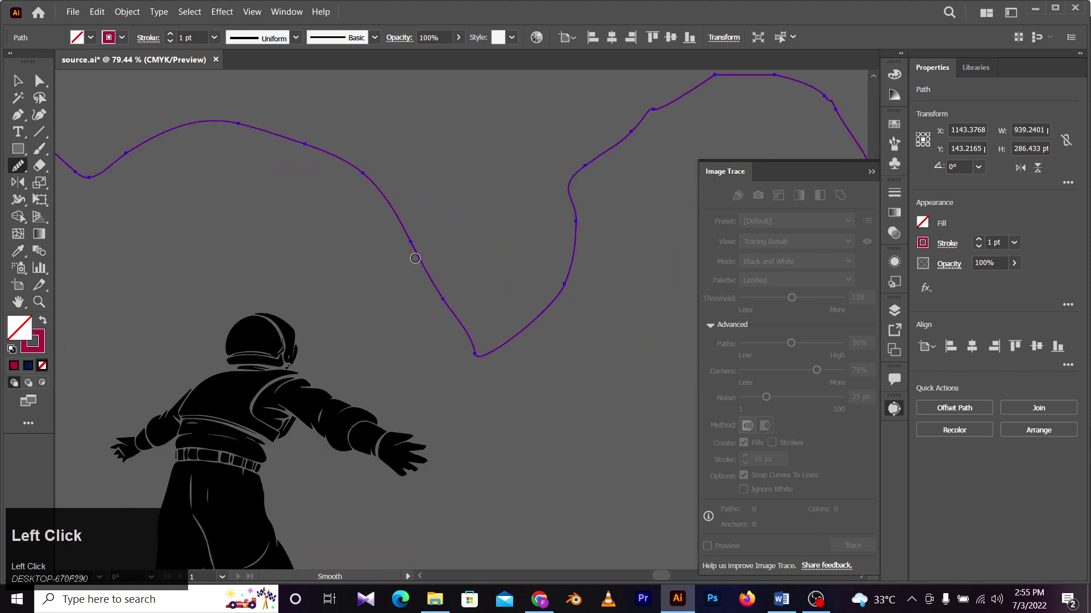
pyautogui.moveTo(415, 258); pyautogui.dragTo(487, 364)
pyautogui.moveTo(554, 287); pyautogui.dragTo(463, 321)
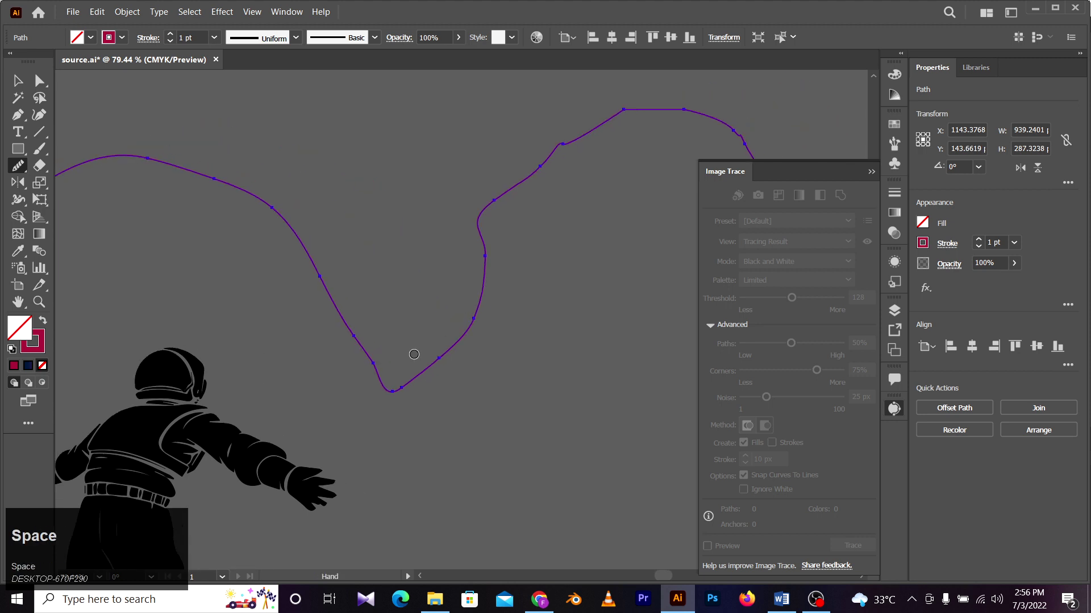
pyautogui.moveTo(394, 387); pyautogui.dragTo(288, 237)
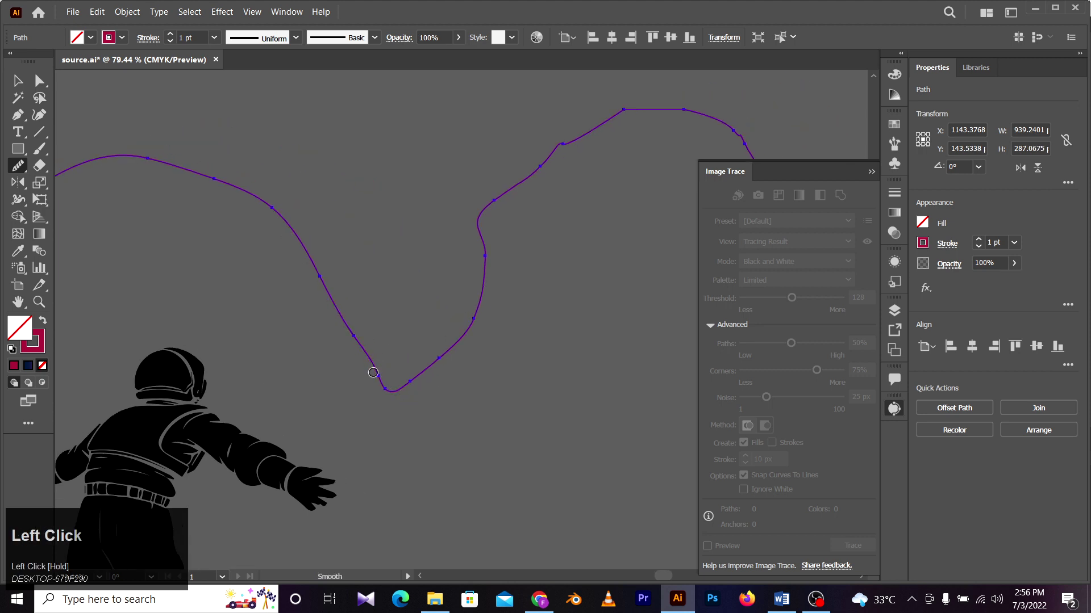
pyautogui.moveTo(372, 372); pyautogui.dragTo(336, 312)
pyautogui.moveTo(296, 260); pyautogui.dragTo(244, 199)
# Step: Smooth the kinked rise from the valley to the flat second crest of the wavy path
pyautogui.moveTo(360, 292)
pyautogui.mouseDown()
pyautogui.moveTo(224, 302)
pyautogui.moveTo(240, 295)
pyautogui.mouseUp()
pyautogui.moveTo(474, 135); pyautogui.dragTo(395, 183)
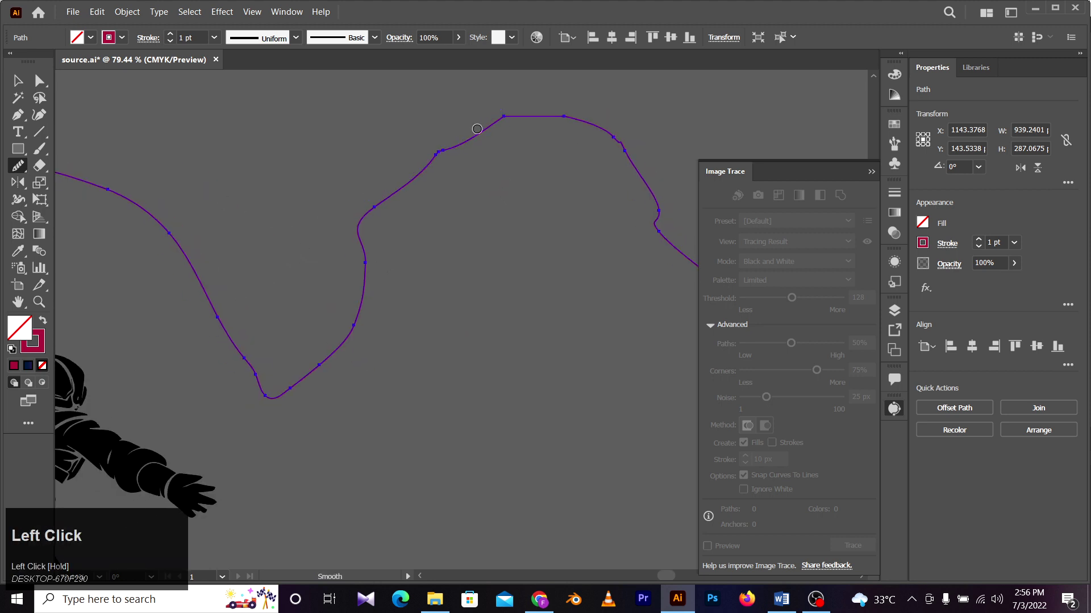
pyautogui.moveTo(478, 131)
pyautogui.mouseDown()
pyautogui.moveTo(385, 199)
pyautogui.moveTo(415, 173)
pyautogui.mouseUp()
pyautogui.moveTo(539, 150)
pyautogui.mouseDown()
pyautogui.moveTo(438, 199)
pyautogui.moveTo(333, 209)
pyautogui.mouseUp()
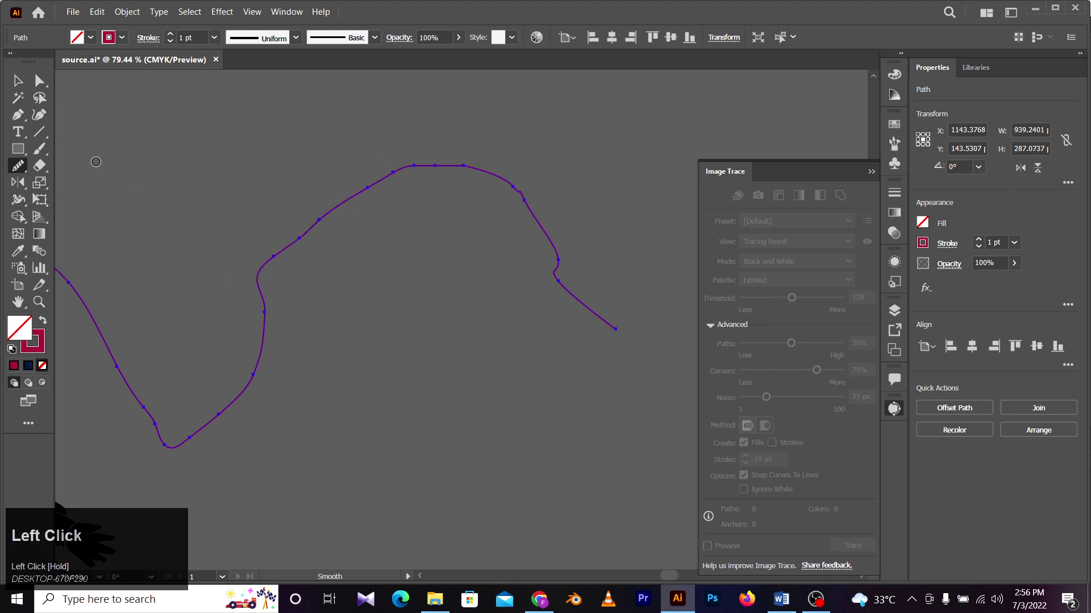
# Step: Set the wavy path's stroke colour to the near-white FFF8FA and deselect the path
pyautogui.click(18, 80)
pyautogui.click(239, 144)
pyautogui.click(259, 273)
pyautogui.click(38, 348)
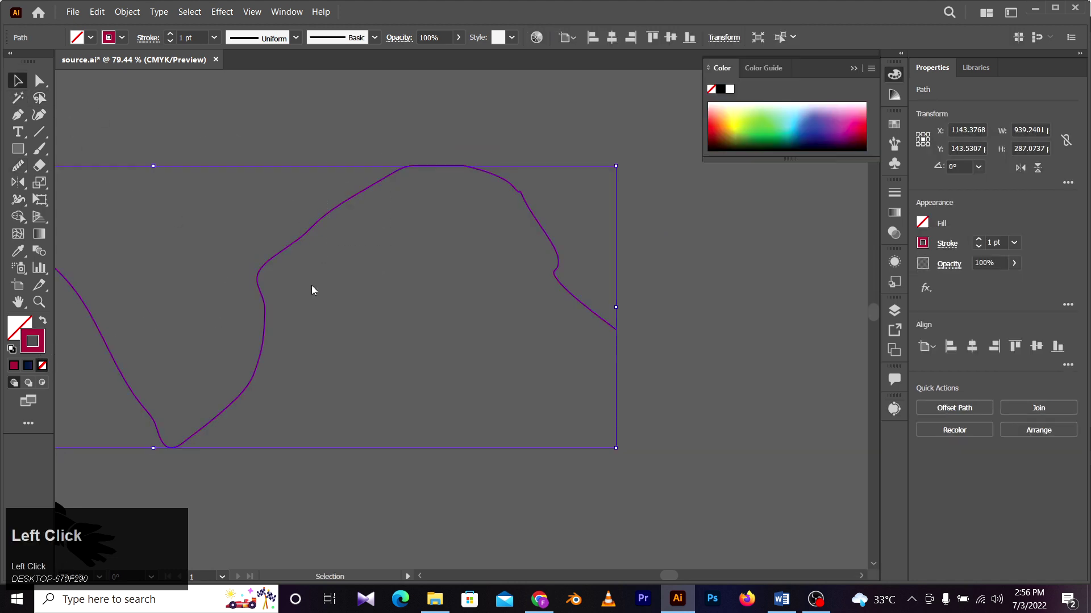
pyautogui.moveTo(428, 180); pyautogui.dragTo(357, 154)
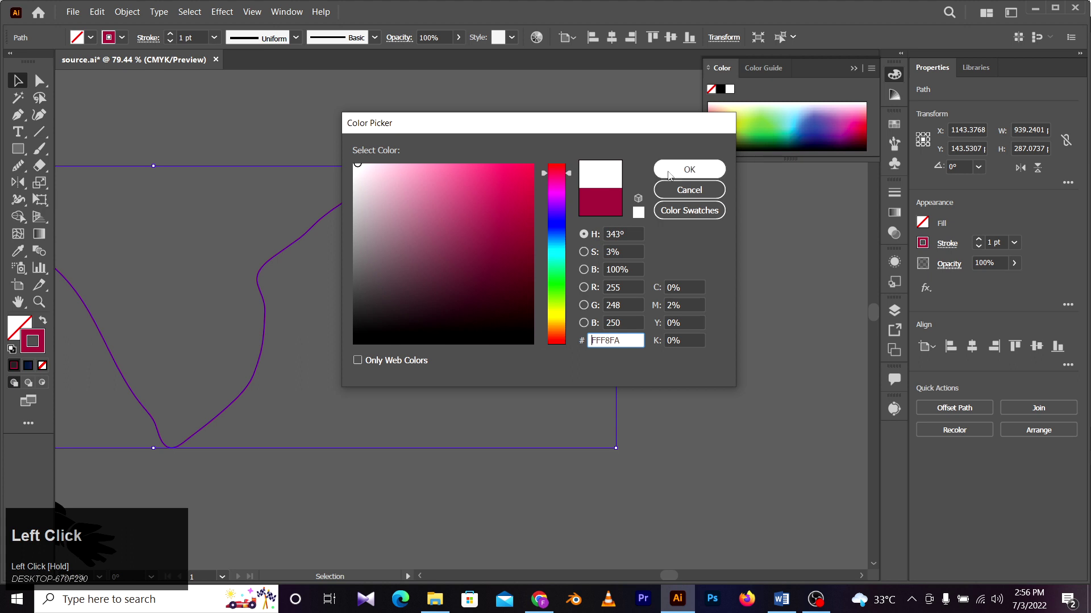
pyautogui.click(669, 170)
pyautogui.click(360, 178)
pyautogui.press('v')
pyautogui.click(490, 174)
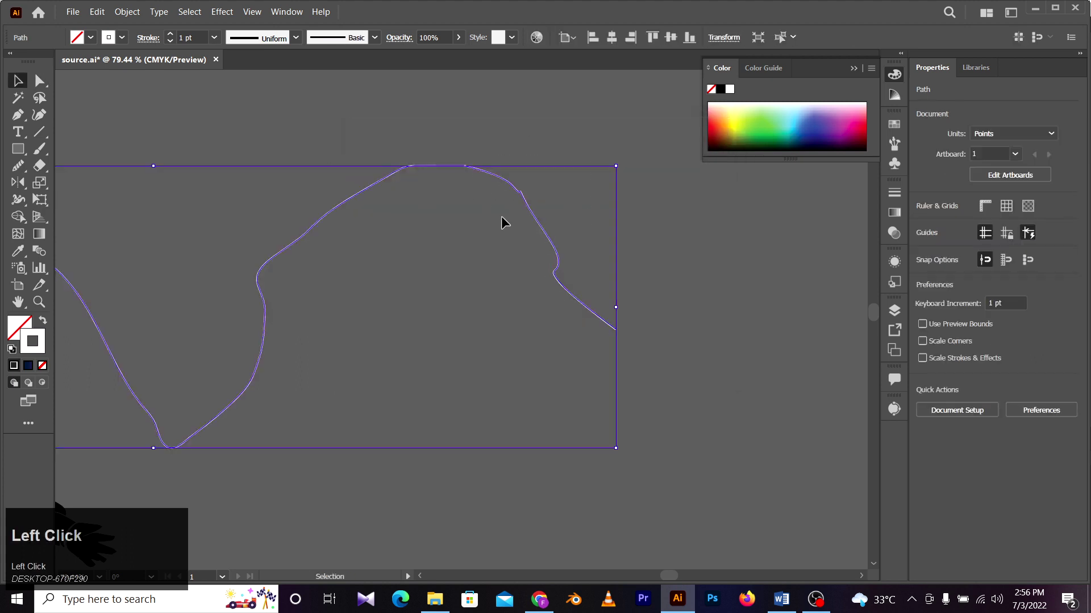
pyautogui.click(526, 183)
# Step: Smooth the wavy path's second crest, from the kink on its far slope back over the flat top, with the Smooth tool
pyautogui.press('z')
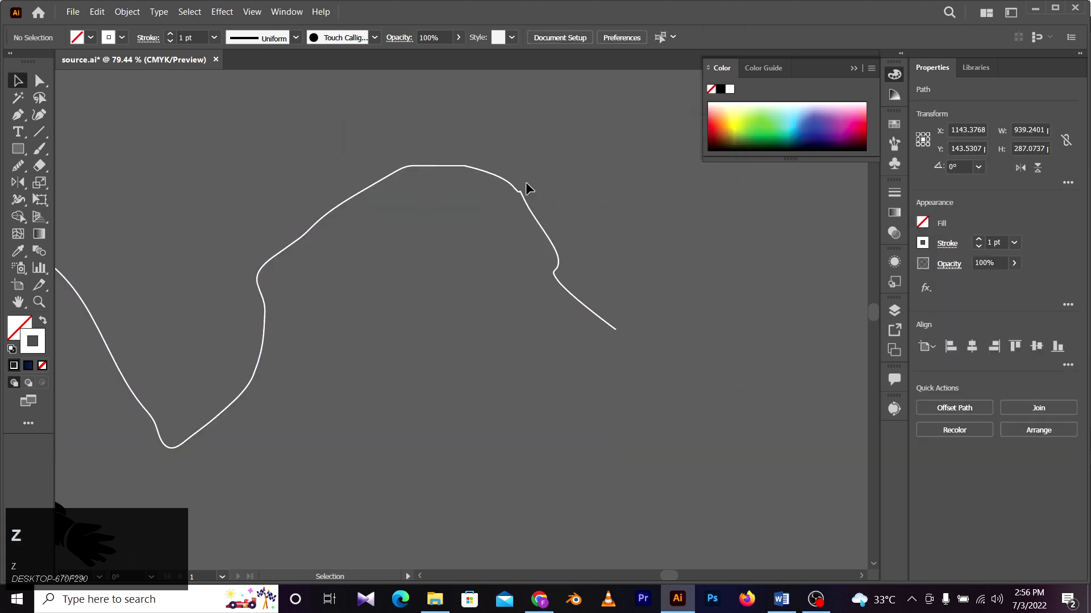
pyautogui.moveTo(517, 176); pyautogui.dragTo(586, 219)
pyautogui.press('v')
pyautogui.click(253, 219)
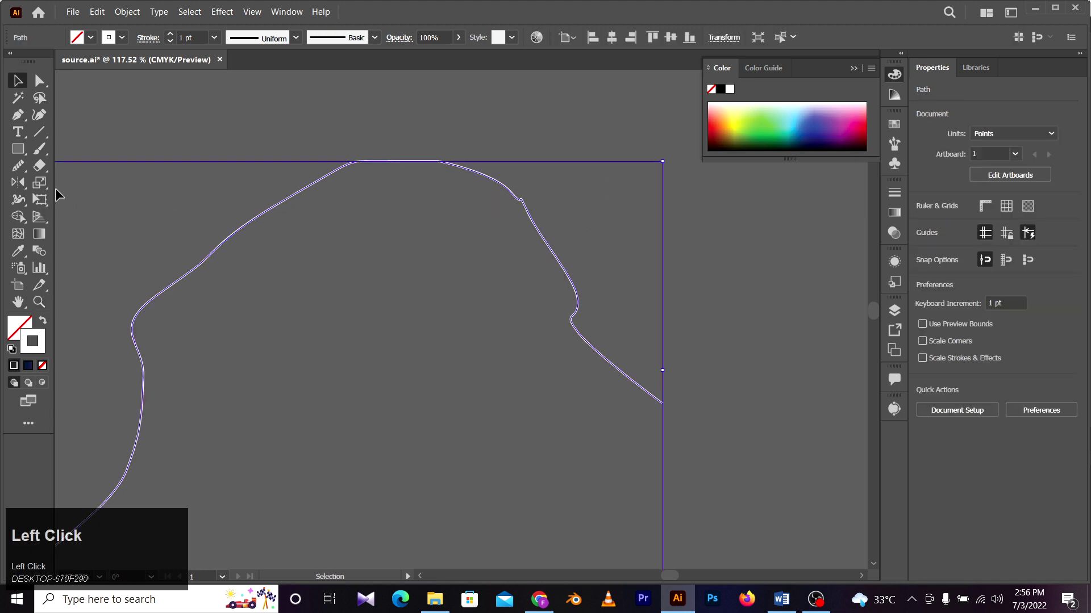
pyautogui.click(17, 165)
pyautogui.moveTo(502, 190)
pyautogui.mouseDown()
pyautogui.moveTo(518, 195)
pyautogui.moveTo(526, 216)
pyautogui.mouseUp()
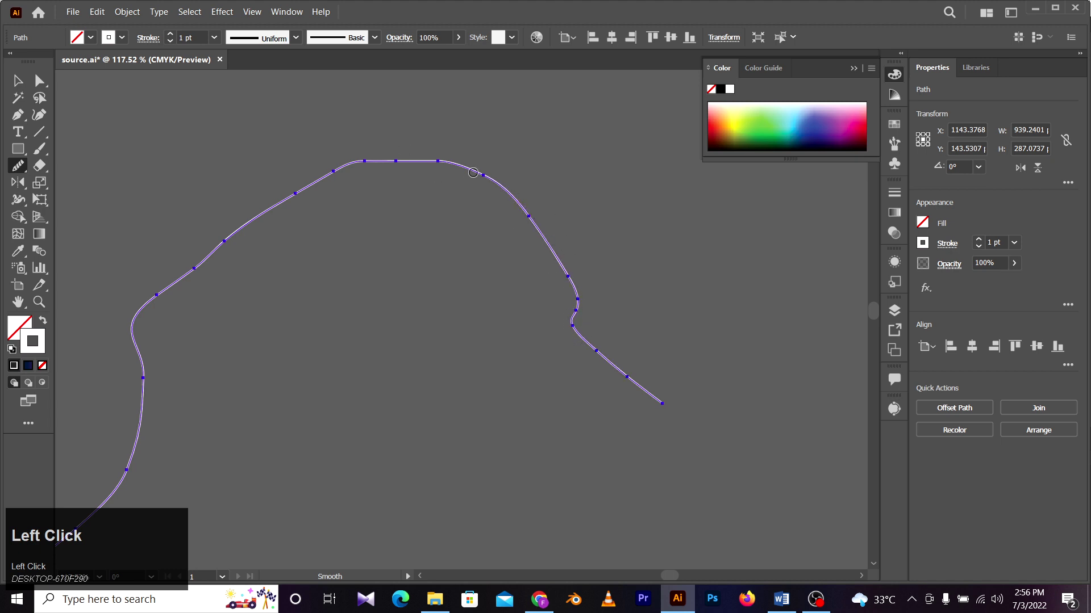
pyautogui.moveTo(473, 173)
pyautogui.mouseDown()
pyautogui.moveTo(281, 166)
pyautogui.moveTo(438, 164)
pyautogui.moveTo(366, 155)
pyautogui.mouseUp()
pyautogui.moveTo(275, 191); pyautogui.dragTo(257, 225)
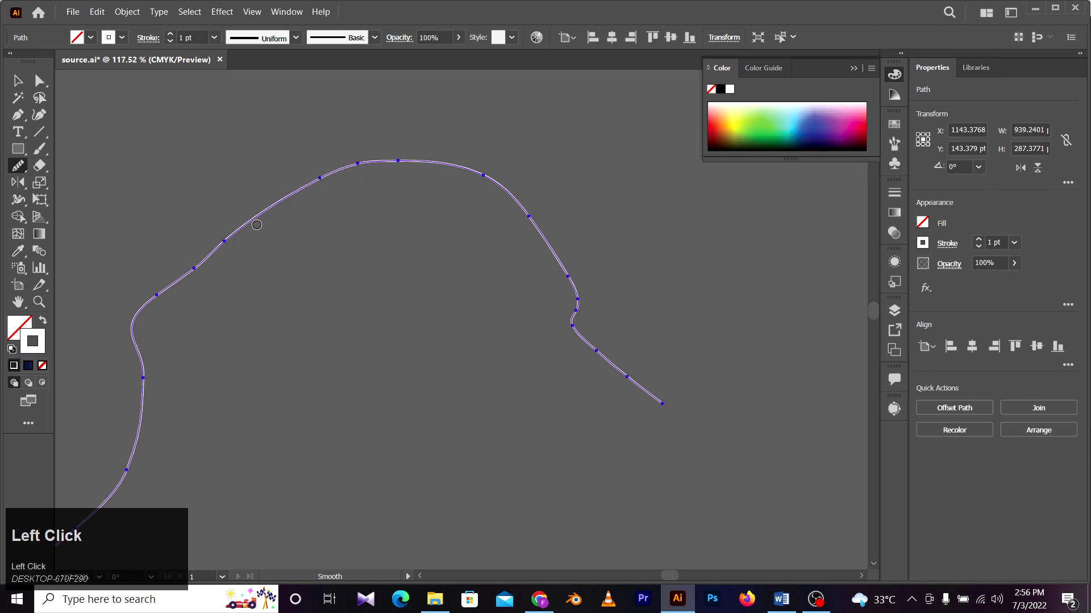
pyautogui.moveTo(384, 165); pyautogui.dragTo(256, 216)
pyautogui.moveTo(397, 148); pyautogui.dragTo(236, 230)
pyautogui.keyDown('ctrl'); pyautogui.click(506, 175); pyautogui.keyUp('ctrl')
# Step: Smooth the wavy path's pointed valley and the slopes on both sides of it, and deselect the path
pyautogui.press('z')
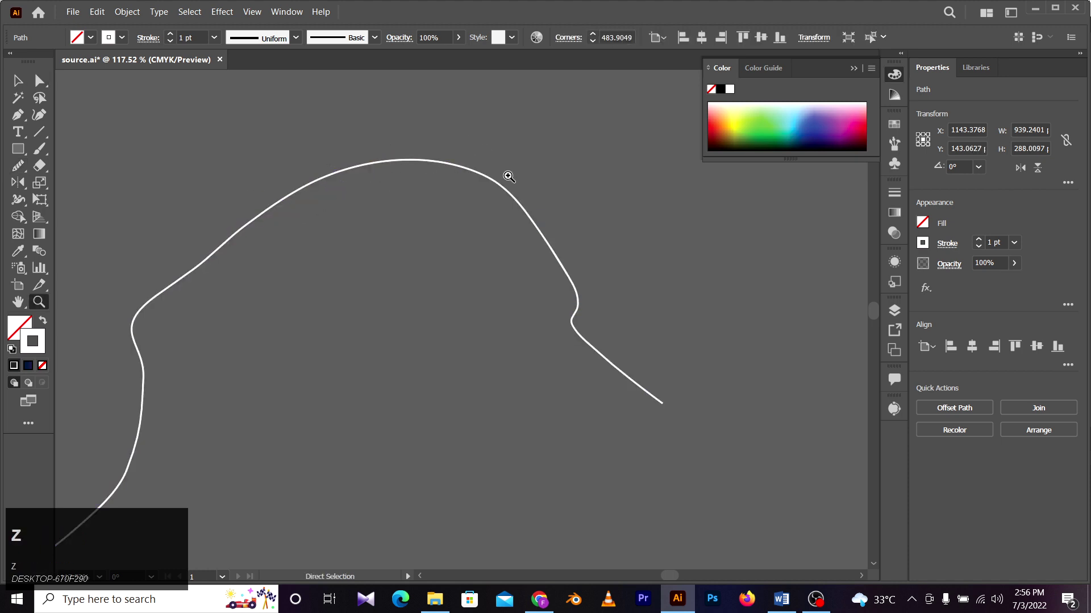
pyautogui.moveTo(508, 186); pyautogui.dragTo(508, 299)
pyautogui.moveTo(397, 288); pyautogui.dragTo(356, 366)
pyautogui.press('a')
pyautogui.press('v')
pyautogui.click(17, 166)
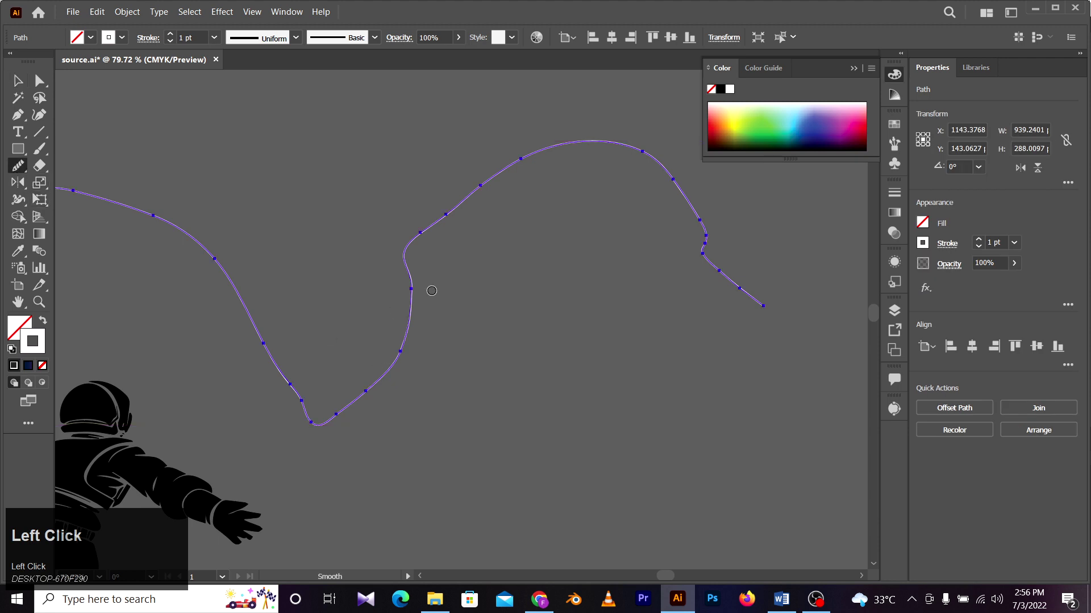
pyautogui.moveTo(431, 289); pyautogui.dragTo(372, 418)
pyautogui.moveTo(409, 344)
pyautogui.mouseDown()
pyautogui.moveTo(292, 427)
pyautogui.moveTo(249, 314)
pyautogui.mouseUp()
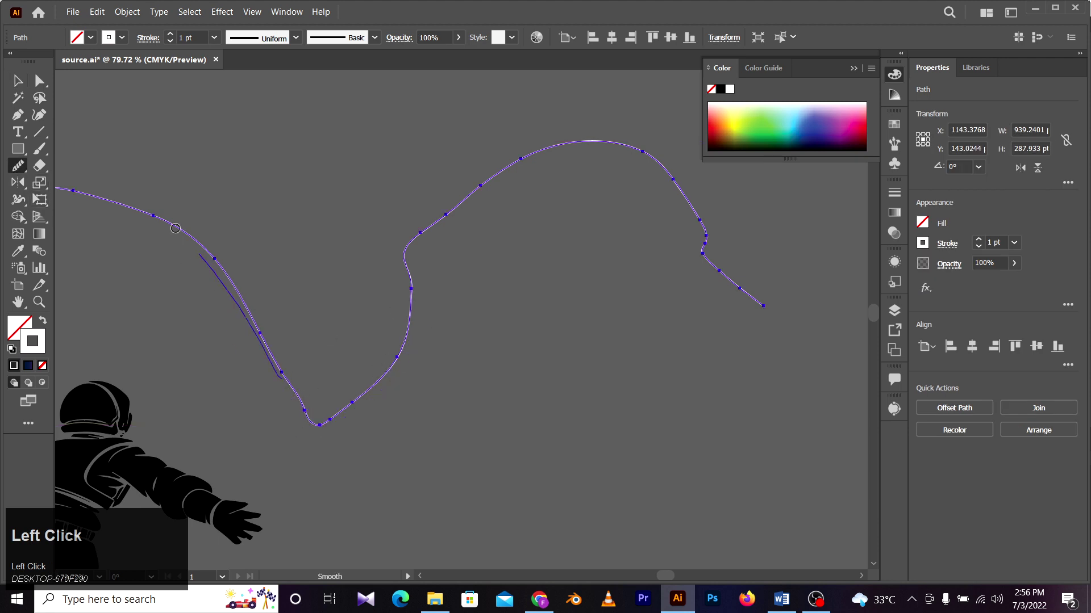
pyautogui.moveTo(175, 228); pyautogui.dragTo(174, 226)
pyautogui.keyDown('ctrl'); pyautogui.click(466, 301); pyautogui.keyUp('ctrl')
# Step: Review the overall shape of the smoothed wavy path above the astronaut
pyautogui.press('z')
pyautogui.moveTo(465, 302); pyautogui.dragTo(392, 292)
pyautogui.press('space')
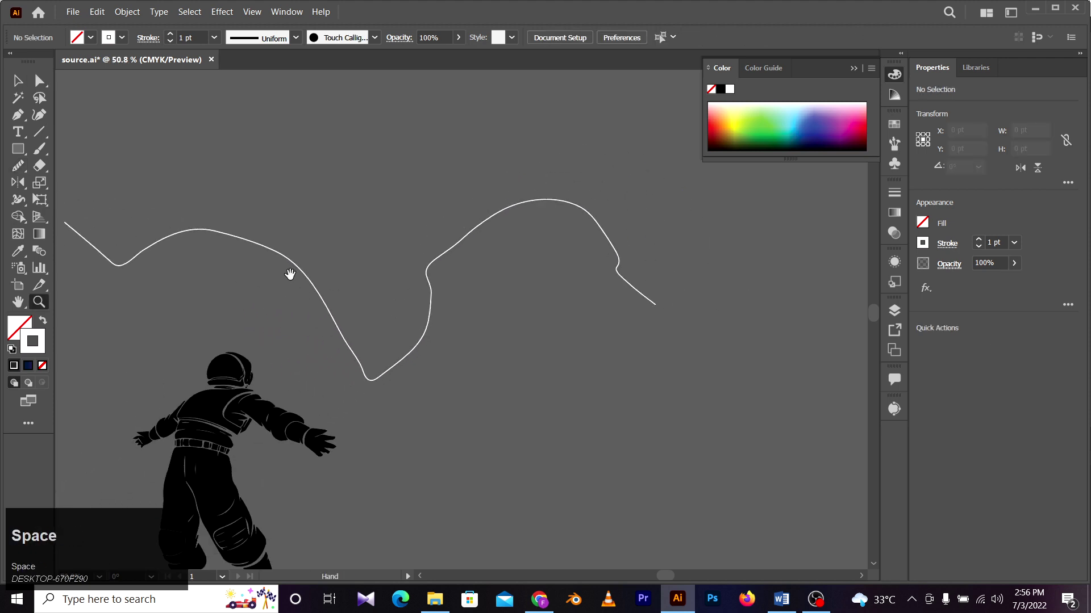
pyautogui.moveTo(242, 207); pyautogui.dragTo(382, 212)
pyautogui.press('z')
pyautogui.moveTo(630, 271); pyautogui.dragTo(496, 278)
pyautogui.press('z')
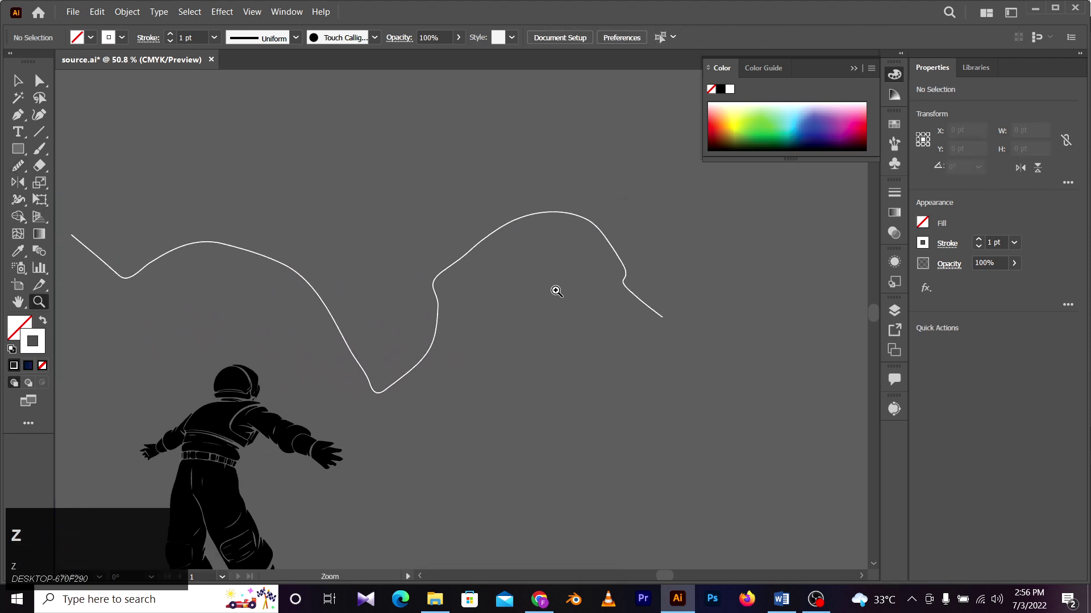
pyautogui.moveTo(297, 289); pyautogui.dragTo(403, 296)
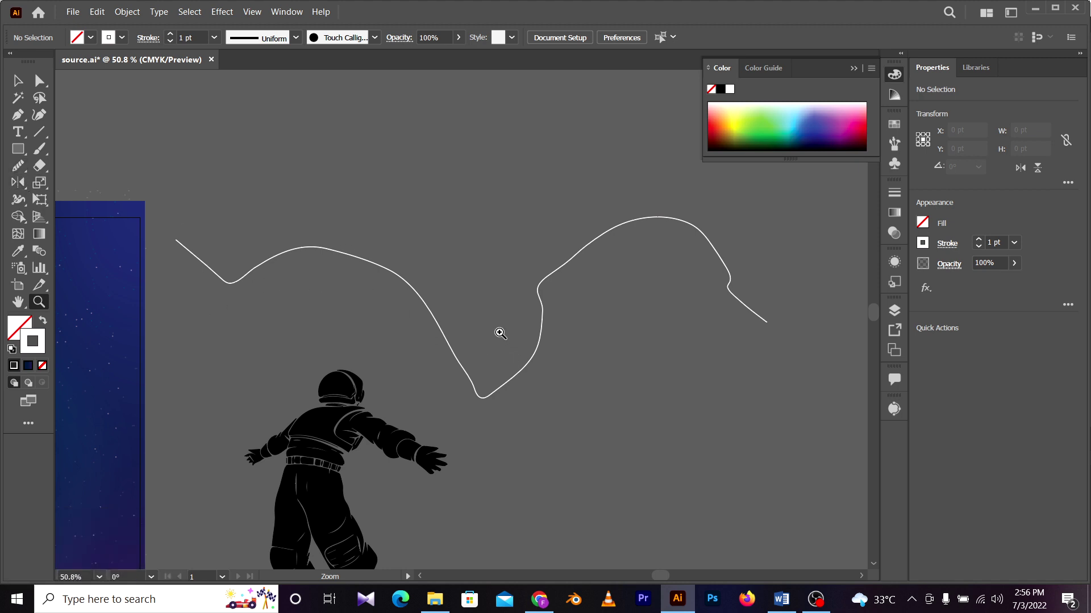
pyautogui.press('space')
pyautogui.moveTo(586, 479); pyautogui.dragTo(544, 403)
pyautogui.press('v')
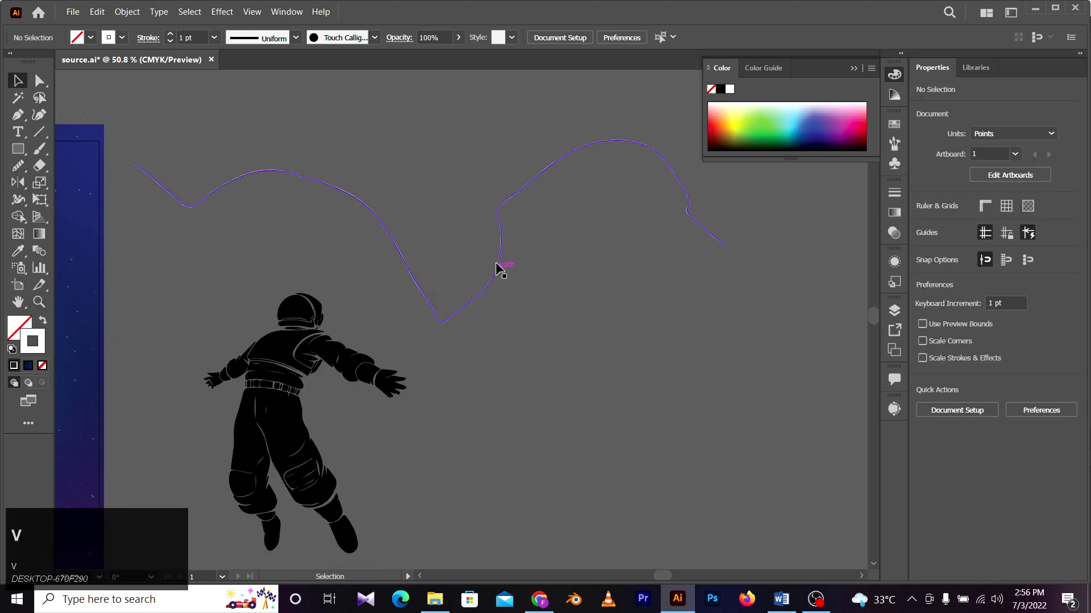
# Step: Smooth the remaining kink in the wavy path's rise between the valley and the second crest
pyautogui.press('z')
pyautogui.moveTo(506, 215); pyautogui.dragTo(556, 215)
pyautogui.press('v')
pyautogui.click(492, 212)
pyautogui.click(20, 168)
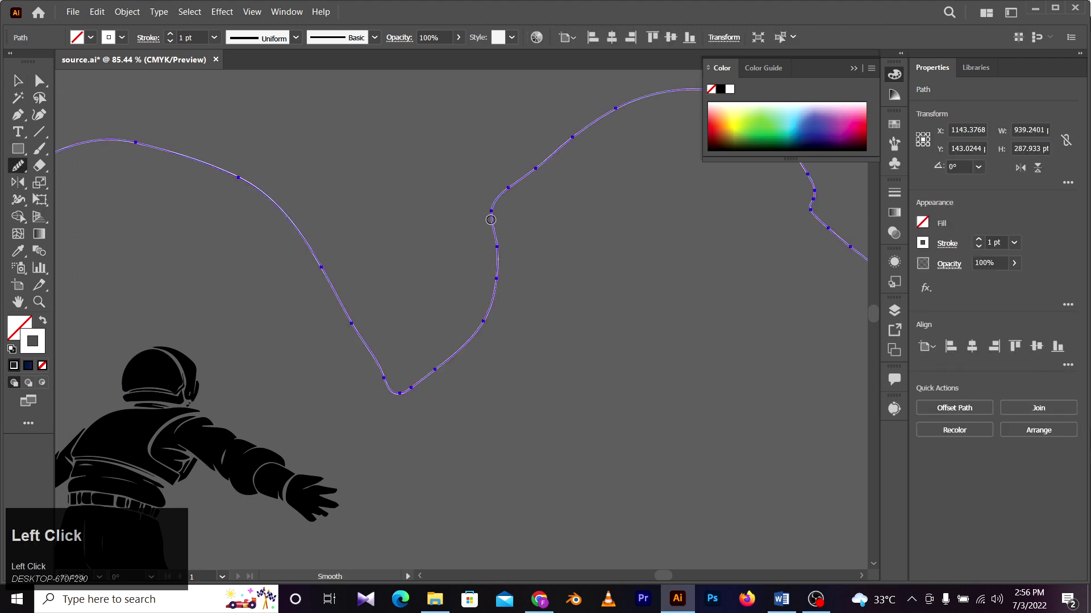
pyautogui.moveTo(498, 309); pyautogui.dragTo(495, 315)
pyautogui.moveTo(427, 382); pyautogui.dragTo(431, 379)
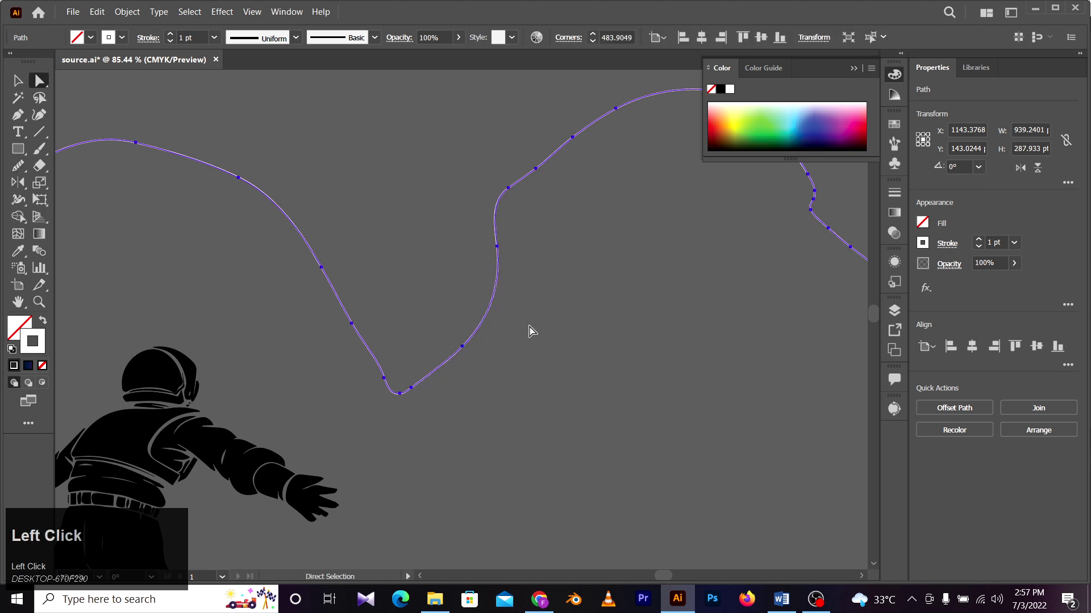
# Step: Delete the smoothed wavy path above the astronaut
pyautogui.hotkey('ctrl', '0')
pyautogui.press('v')
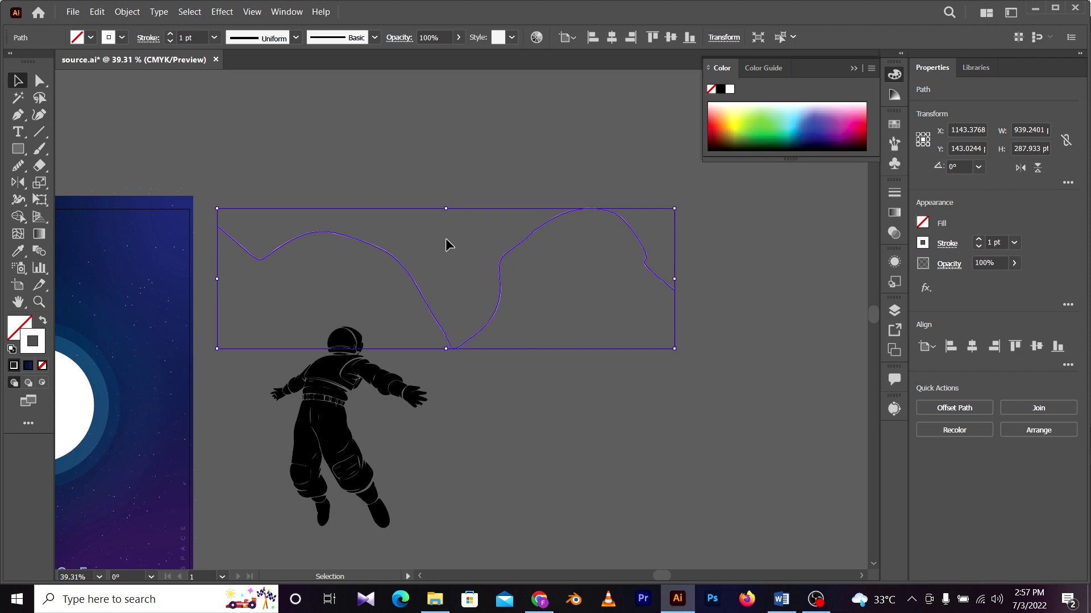
pyautogui.press('Delete')
# Step: Draw an open wavy path about 869 pt wide above the astronaut with the Pen tool and deselect it
pyautogui.press('space')
pyautogui.moveTo(259, 282)
pyautogui.mouseDown()
pyautogui.moveTo(339, 213)
pyautogui.moveTo(412, 196)
pyautogui.mouseUp()
pyautogui.press('p')
pyautogui.click(310, 190)
pyautogui.moveTo(429, 193); pyautogui.dragTo(477, 196)
pyautogui.hotkey('ctrl', 'z')
pyautogui.hotkey('ctrl', 'z')
pyautogui.moveTo(379, 205); pyautogui.dragTo(441, 189)
pyautogui.moveTo(500, 195); pyautogui.dragTo(549, 215)
pyautogui.moveTo(572, 217); pyautogui.dragTo(607, 217)
pyautogui.moveTo(711, 239); pyautogui.dragTo(726, 257)
pyautogui.moveTo(733, 269); pyautogui.dragTo(782, 305)
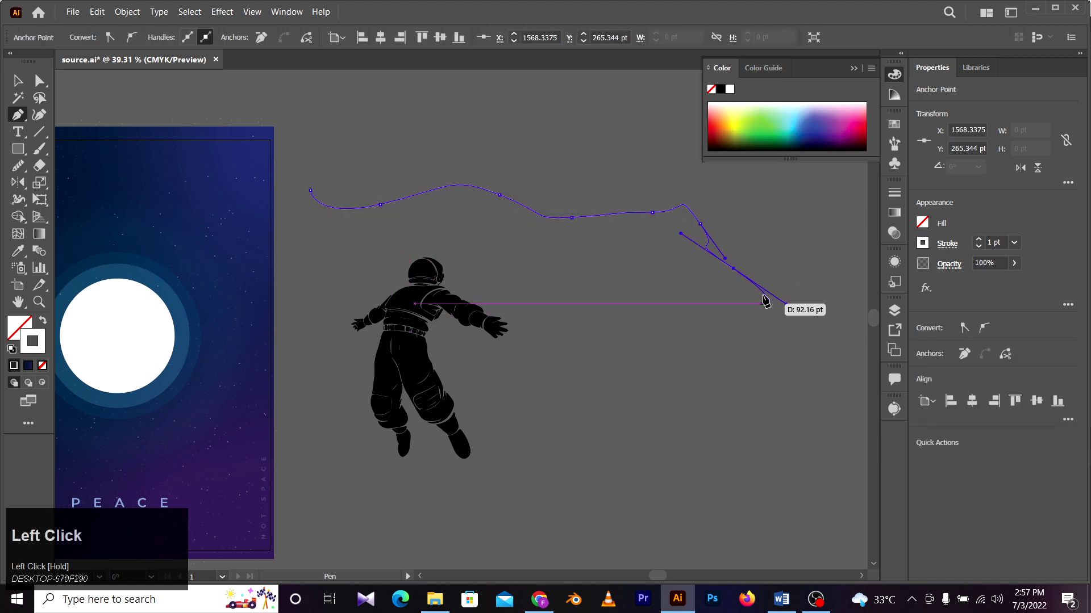
pyautogui.press('a')
pyautogui.click(753, 211)
# Step: Smooth the sharp peak and the final descent of the pen-drawn path with the Smooth tool, and deselect it
pyautogui.press('space')
pyautogui.moveTo(750, 212); pyautogui.dragTo(718, 226)
pyautogui.press('v')
pyautogui.click(628, 226)
pyautogui.click(19, 166)
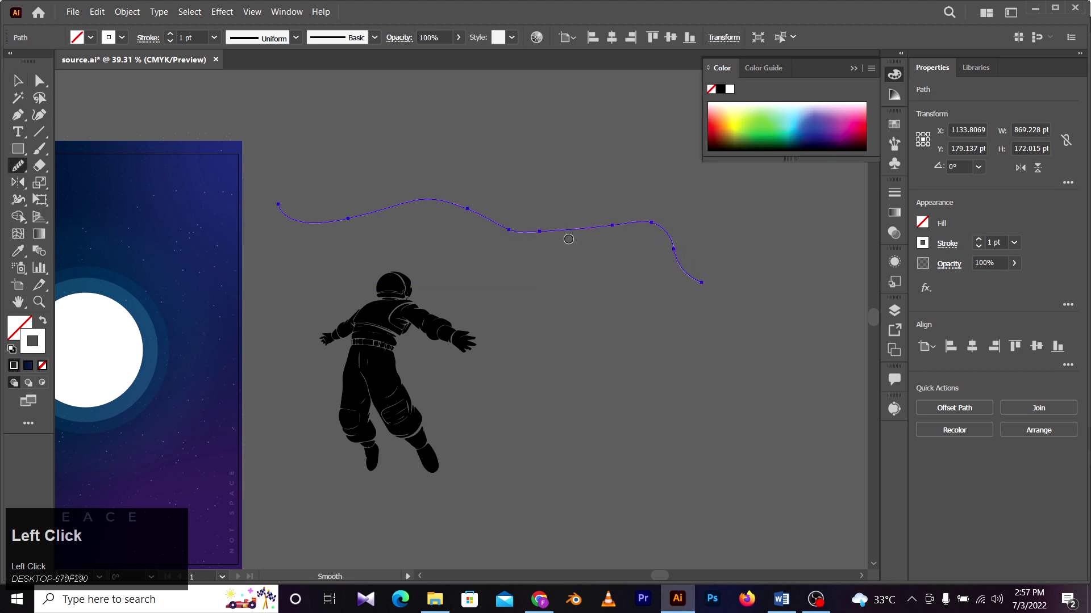
pyautogui.press('a')
pyautogui.click(444, 159)
# Step: Move the astronaut group onto the poster, in front of the white moon and above the PEACE title, and deselect it
pyautogui.press('space')
pyautogui.moveTo(318, 303); pyautogui.dragTo(541, 235)
pyautogui.press('v')
pyautogui.press('space')
pyautogui.moveTo(600, 291); pyautogui.dragTo(295, 315)
pyautogui.press('space')
pyautogui.moveTo(543, 325); pyautogui.dragTo(570, 301)
pyautogui.press('a')
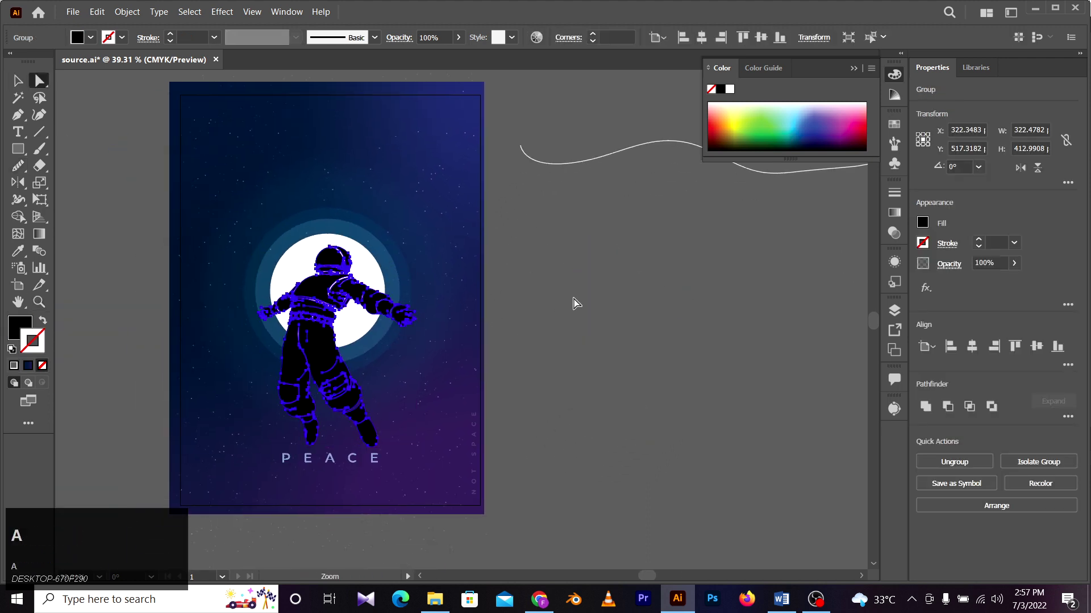
pyautogui.click(575, 302)
# Step: Inspect the circles that form the moon and its glow, both as a group and individually
pyautogui.press('v')
pyautogui.click(422, 193)
pyautogui.click(423, 200)
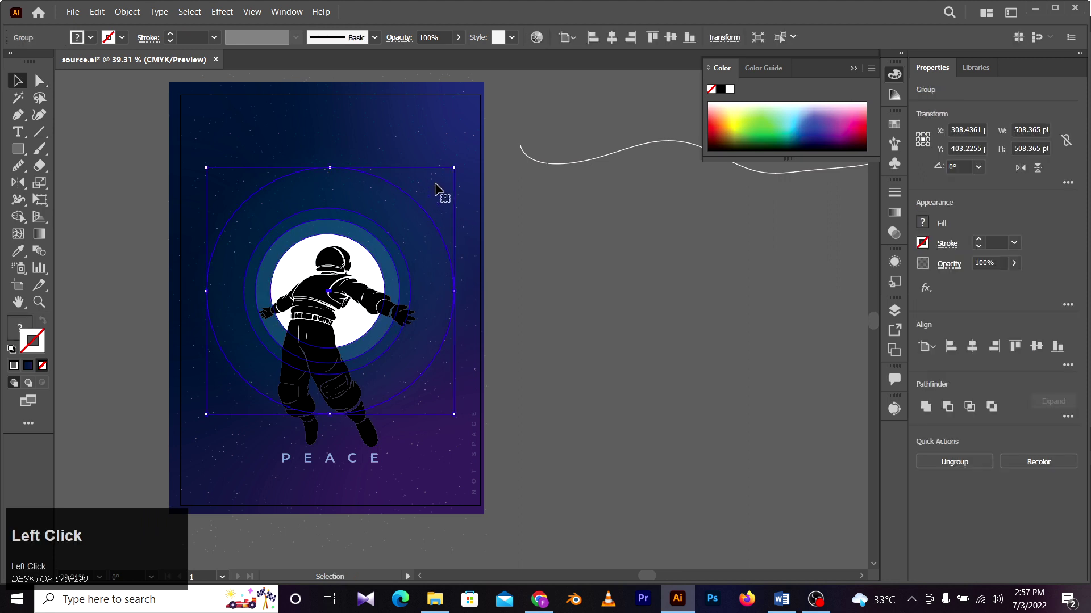
pyautogui.click(631, 309)
pyautogui.click(437, 241)
pyautogui.press('a')
pyautogui.click(377, 265)
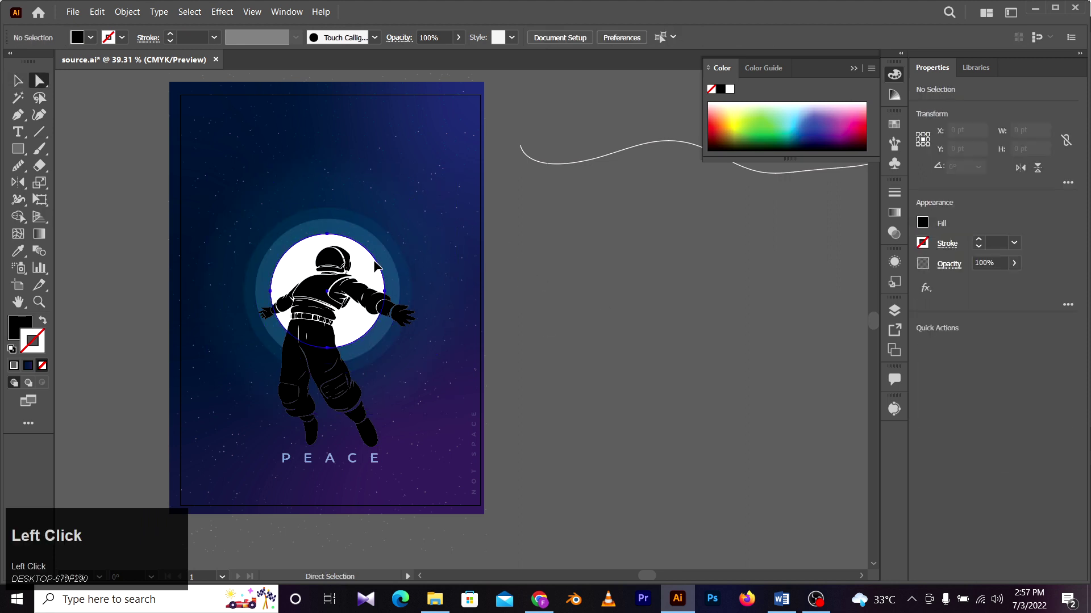
pyautogui.click(377, 265)
pyautogui.click(401, 245)
pyautogui.click(445, 231)
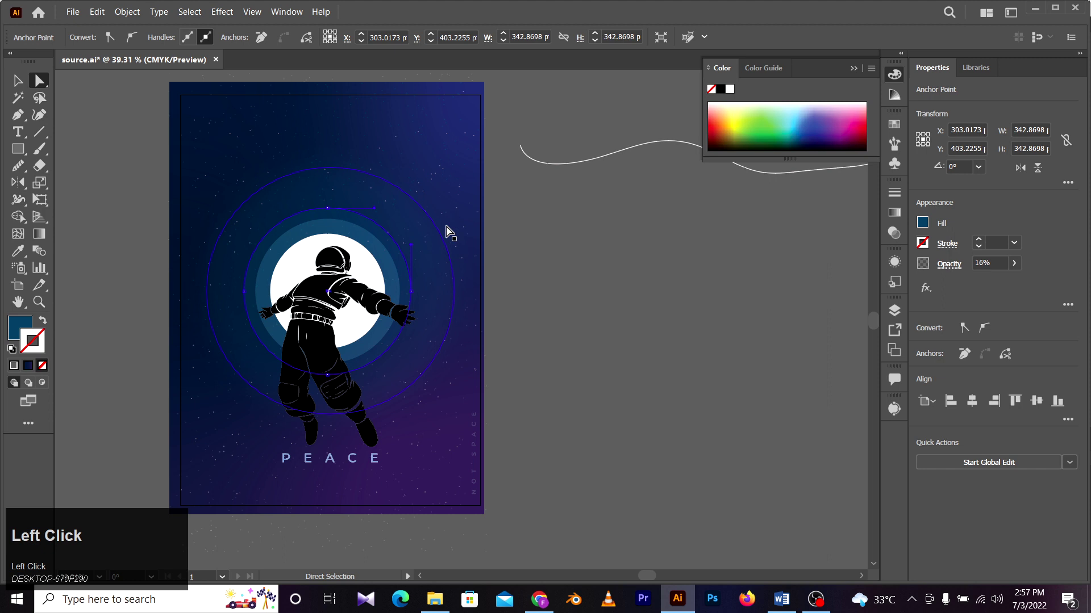
pyautogui.click(493, 239)
pyautogui.click(436, 261)
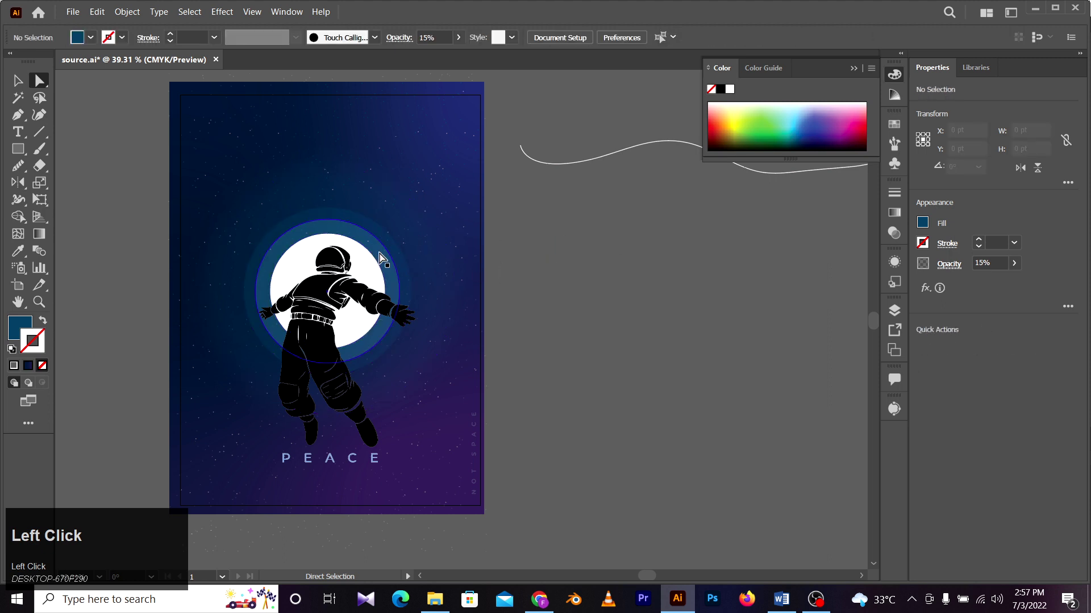
# Step: Switch the blend mode of the light-blue ring around the moon to Normal and back to Screen
pyautogui.click(901, 213)
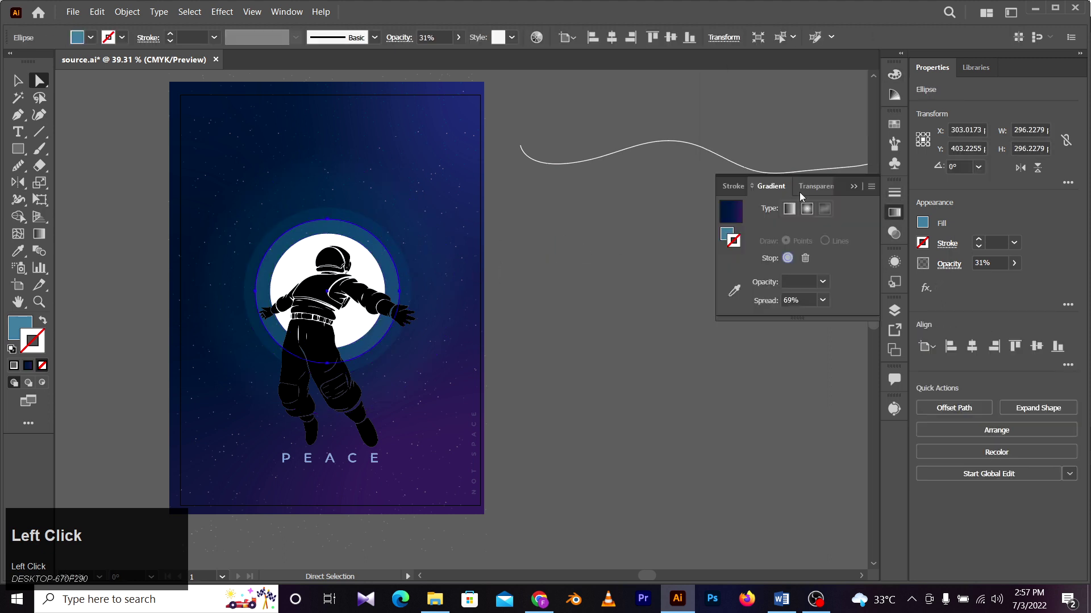
pyautogui.click(806, 190)
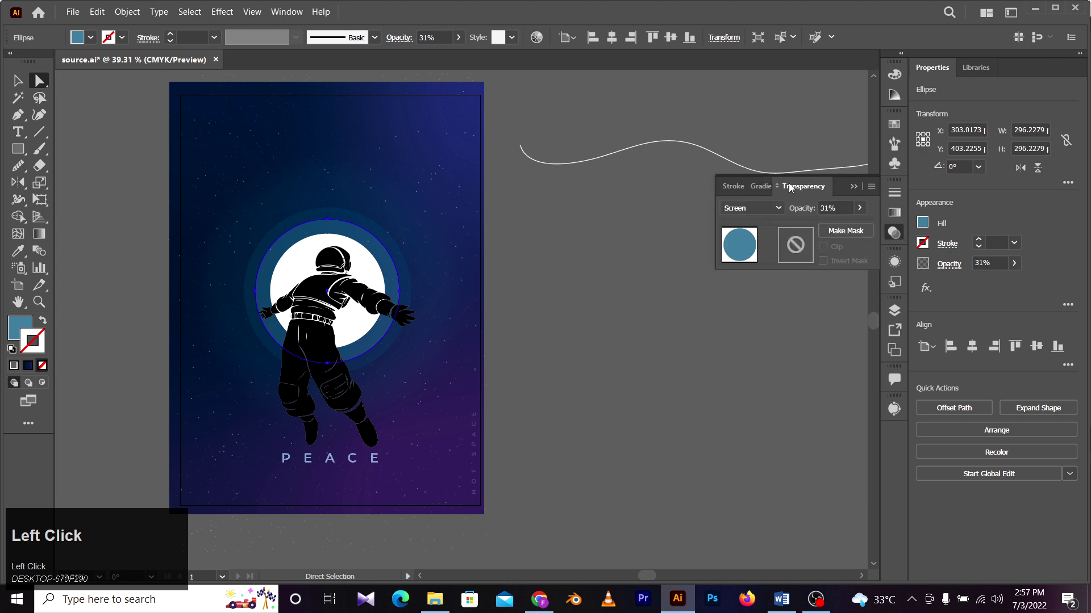
pyautogui.click(746, 212)
pyautogui.click(760, 226)
pyautogui.click(738, 210)
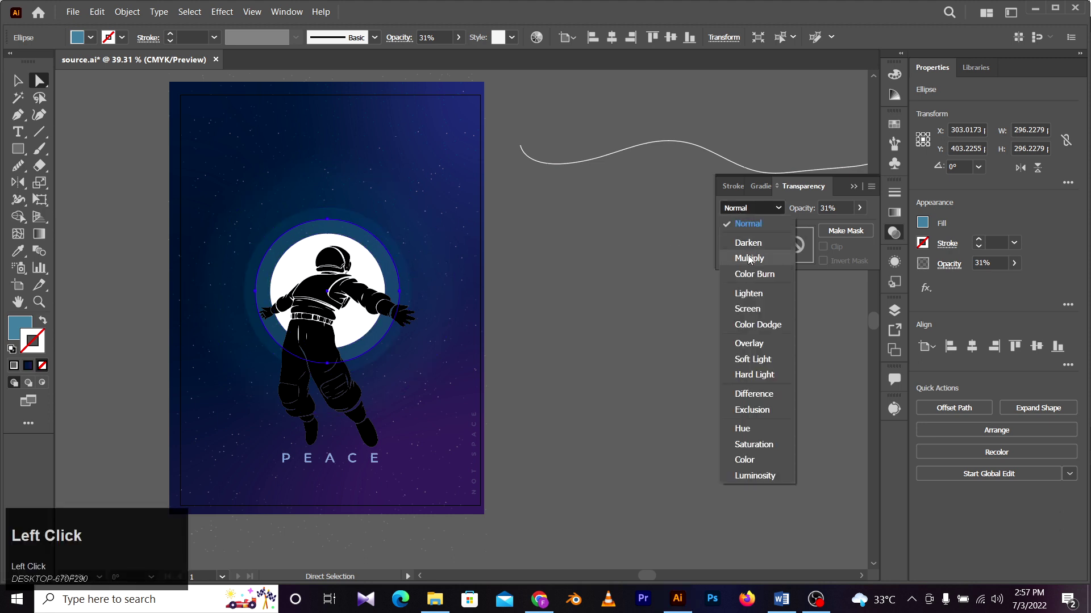
pyautogui.click(746, 309)
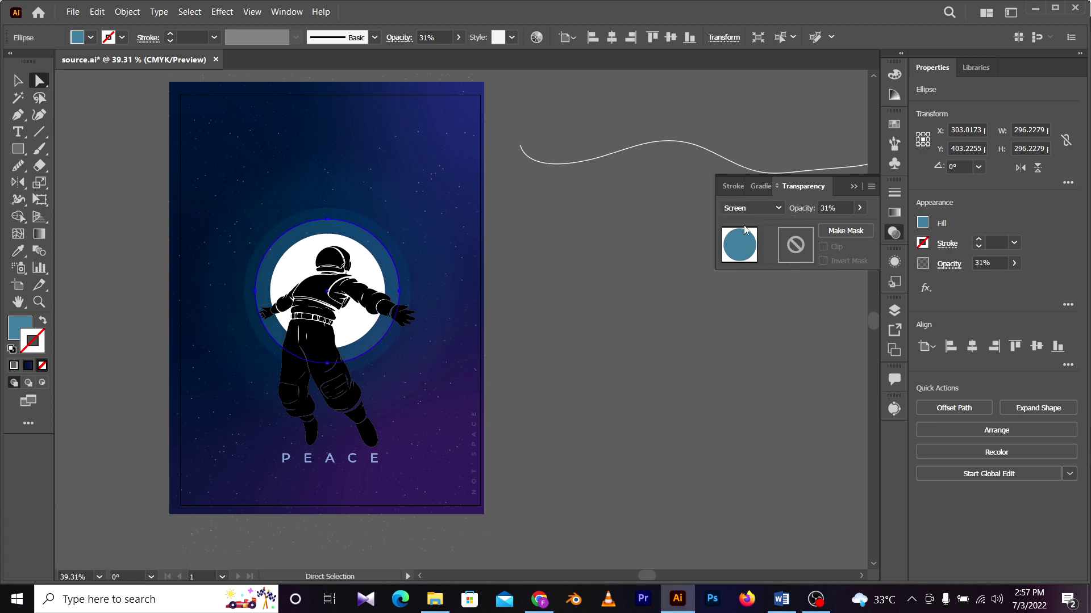
# Step: Try the light-blue ring at 100% opacity, undo the change and deselect the ring
pyautogui.click(860, 208)
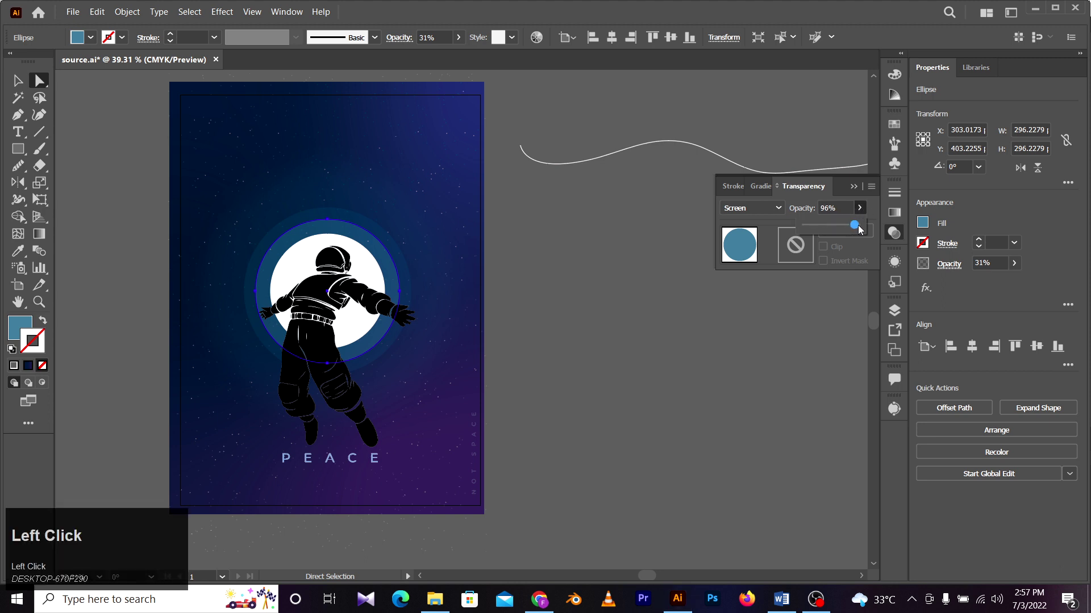
pyautogui.moveTo(859, 229); pyautogui.dragTo(868, 229)
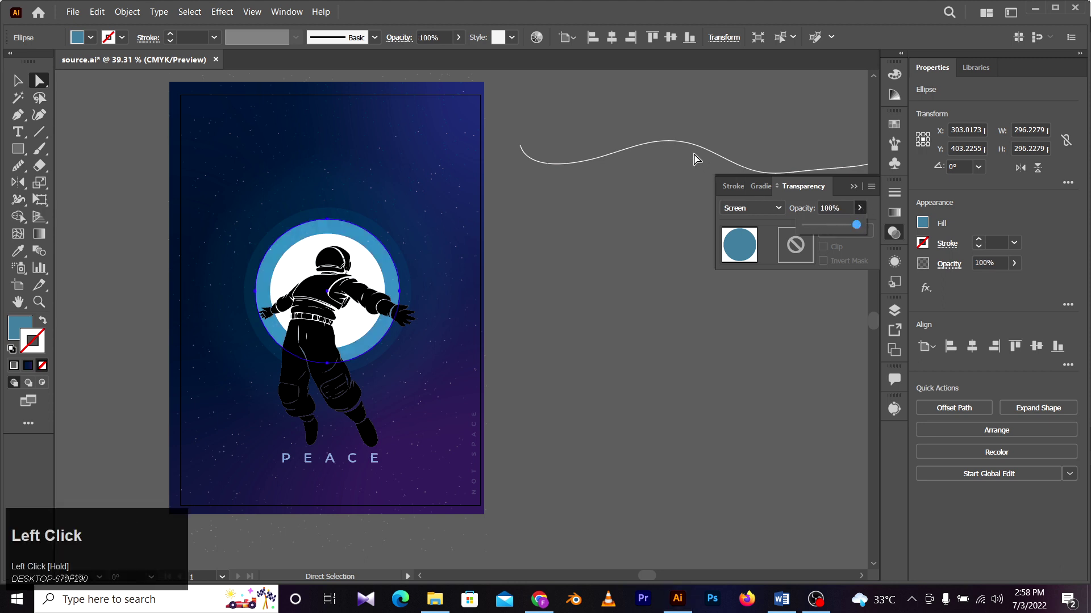
pyautogui.moveTo(694, 159); pyautogui.dragTo(689, 121)
pyautogui.hotkey('ctrl', 'z')
pyautogui.click(601, 295)
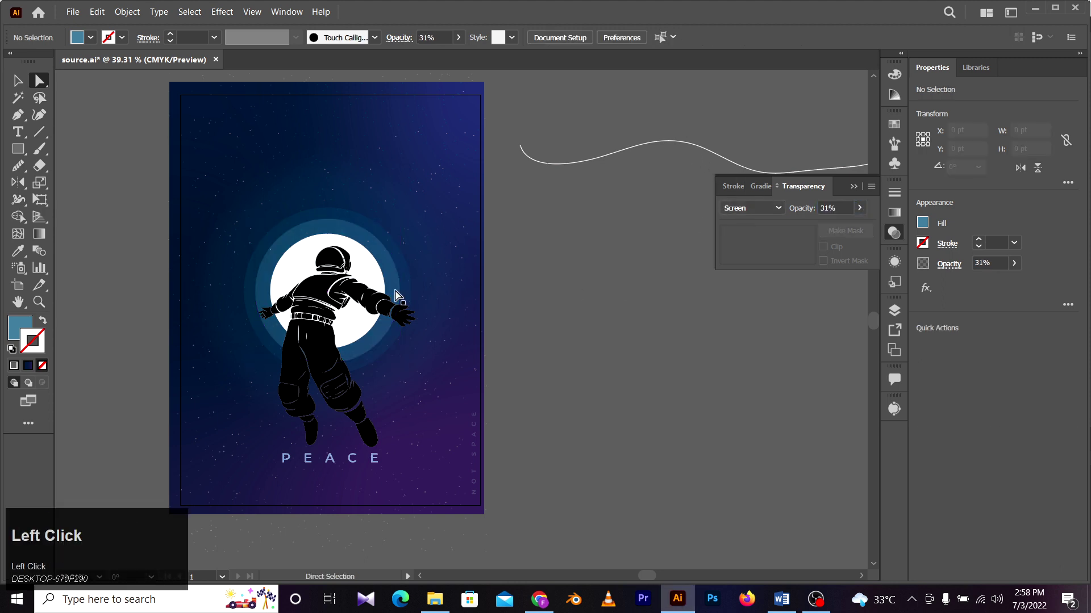
# Step: Check the blend mode and opacity of the two larger glow circles around the moon
pyautogui.click(391, 234)
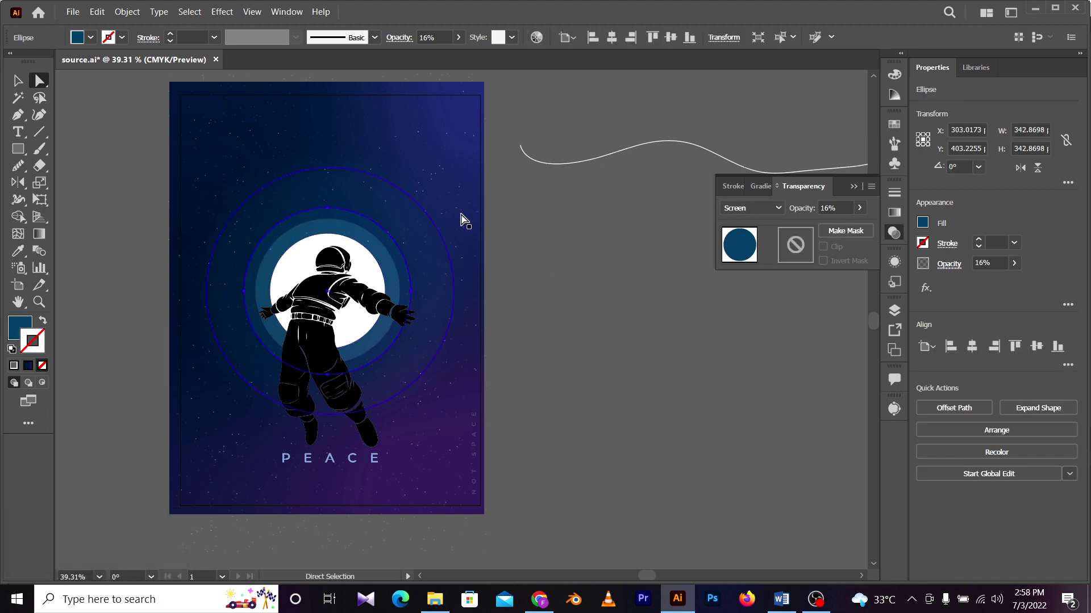
pyautogui.click(638, 237)
pyautogui.click(400, 199)
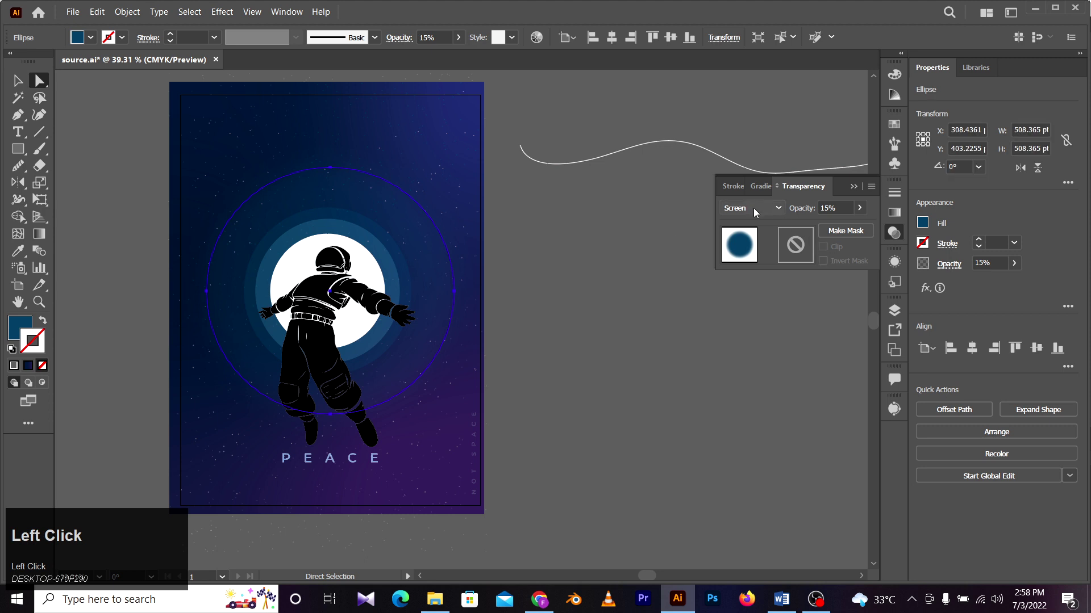
pyautogui.click(621, 304)
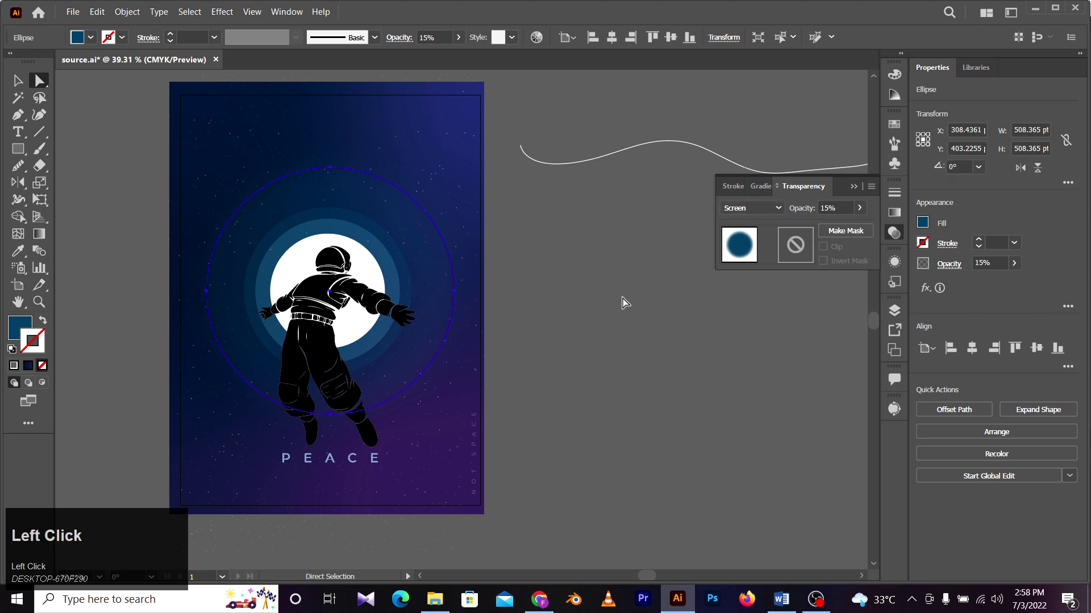
# Step: Examine the gradient fill of the poster's background rectangle and clear the selection
pyautogui.click(402, 118)
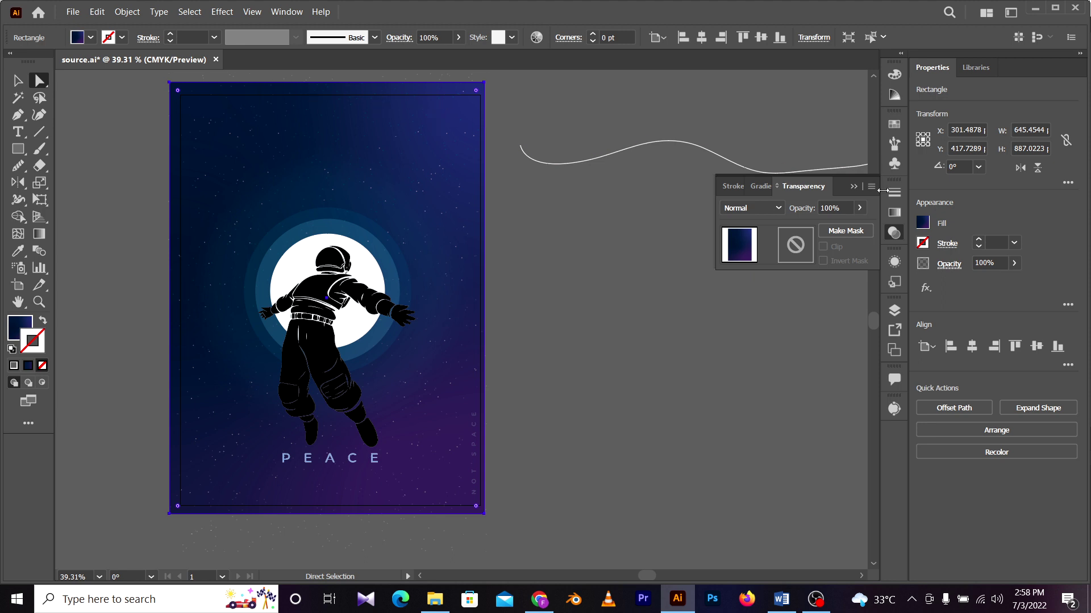
pyautogui.click(888, 214)
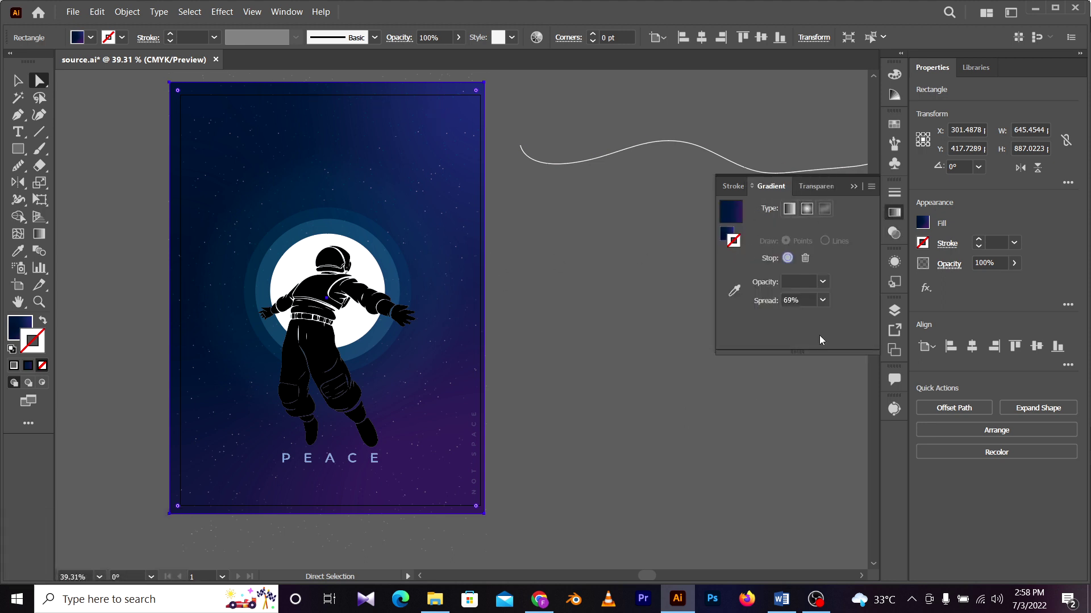
pyautogui.click(17, 80)
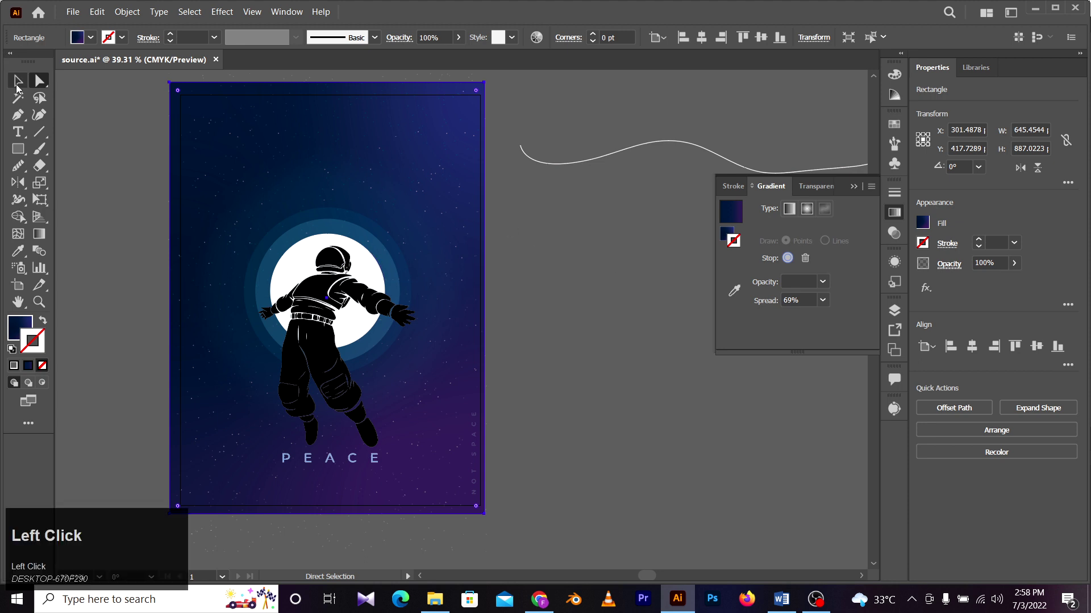
pyautogui.click(642, 282)
pyautogui.click(462, 156)
pyautogui.click(589, 229)
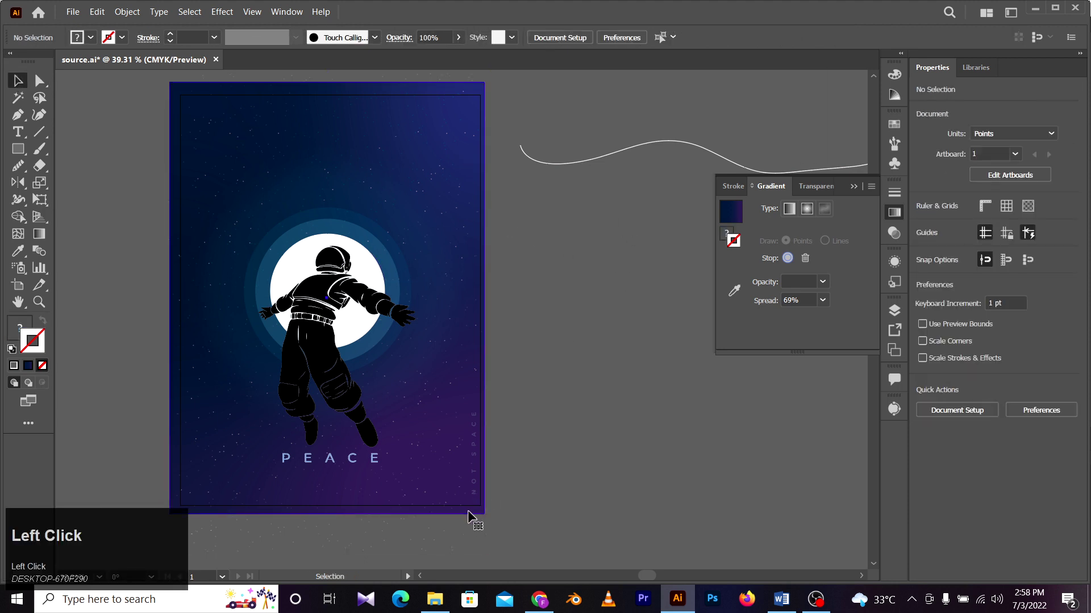
# Step: Inspect the poster's background rectangle and the masked star group by selecting each one, and clear the selection
pyautogui.click(479, 512)
pyautogui.click(564, 467)
pyautogui.moveTo(454, 486); pyautogui.dragTo(395, 471)
pyautogui.hotkey('ctrl', 'z')
pyautogui.press('v')
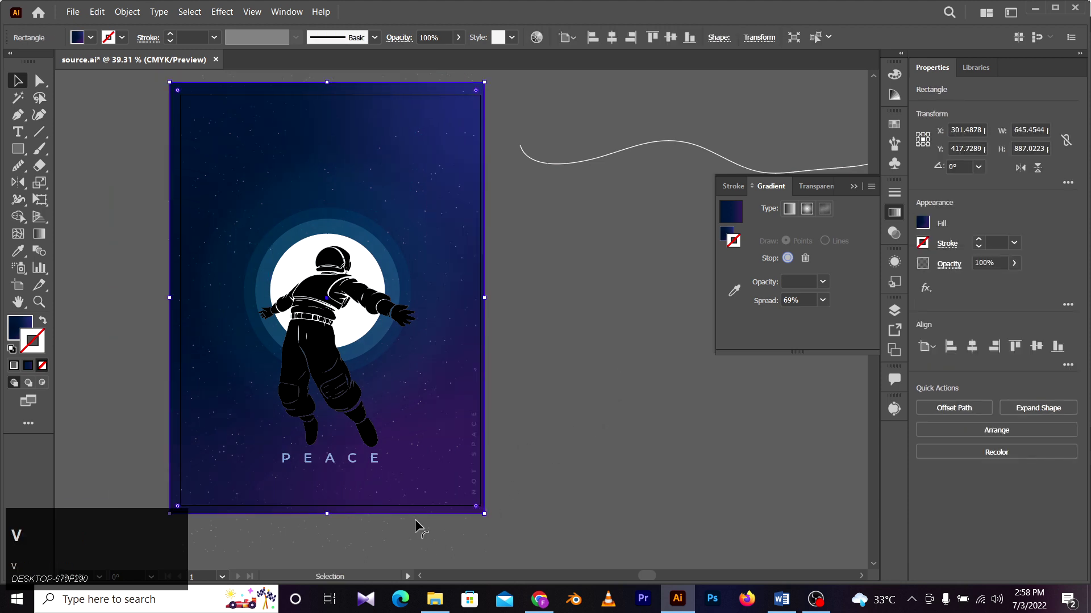
pyautogui.click(574, 450)
pyautogui.click(432, 512)
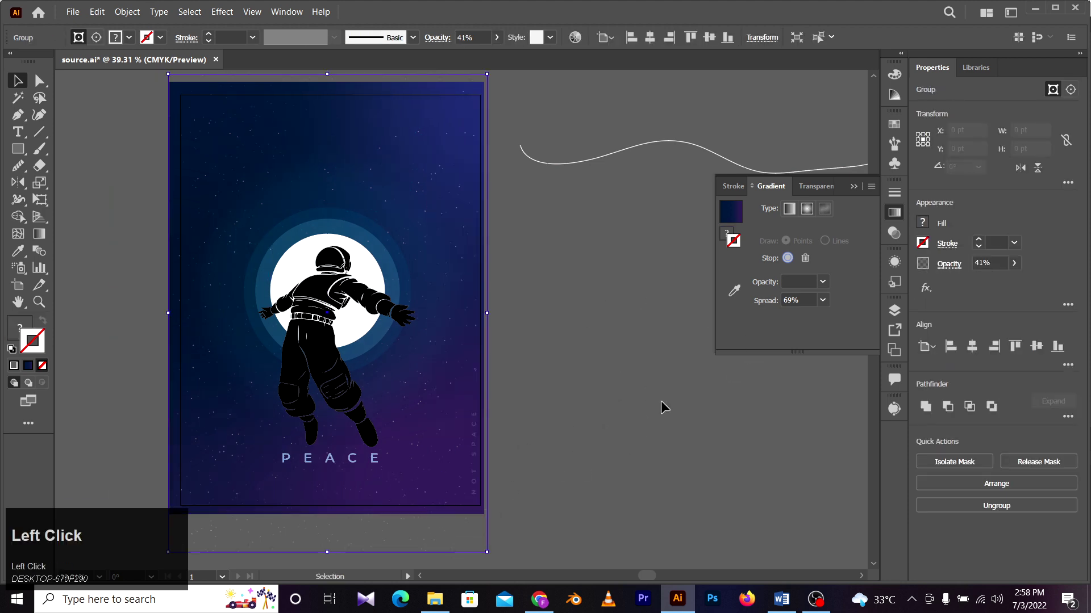
pyautogui.click(660, 401)
pyautogui.press('a')
pyautogui.click(454, 513)
pyautogui.click(611, 499)
pyautogui.moveTo(510, 285); pyautogui.dragTo(540, 321)
pyautogui.press('v')
# Step: Examine the small star dots scattered across the poster's background up close and clear the selection
pyautogui.click(273, 180)
pyautogui.press('z')
pyautogui.moveTo(275, 181); pyautogui.dragTo(633, 220)
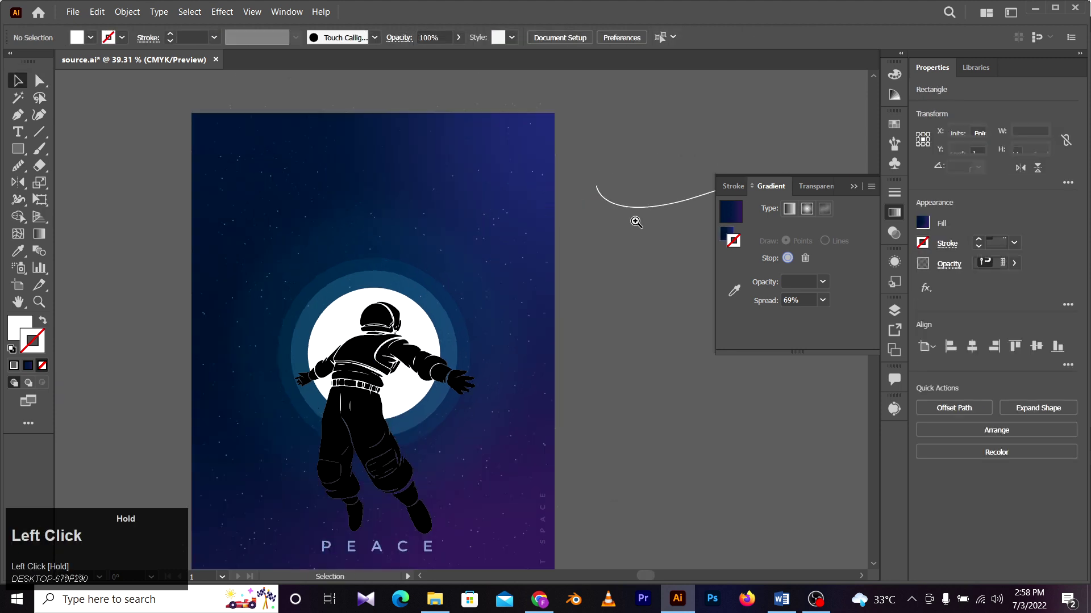
pyautogui.moveTo(286, 251); pyautogui.dragTo(333, 255)
pyautogui.moveTo(396, 281); pyautogui.dragTo(227, 256)
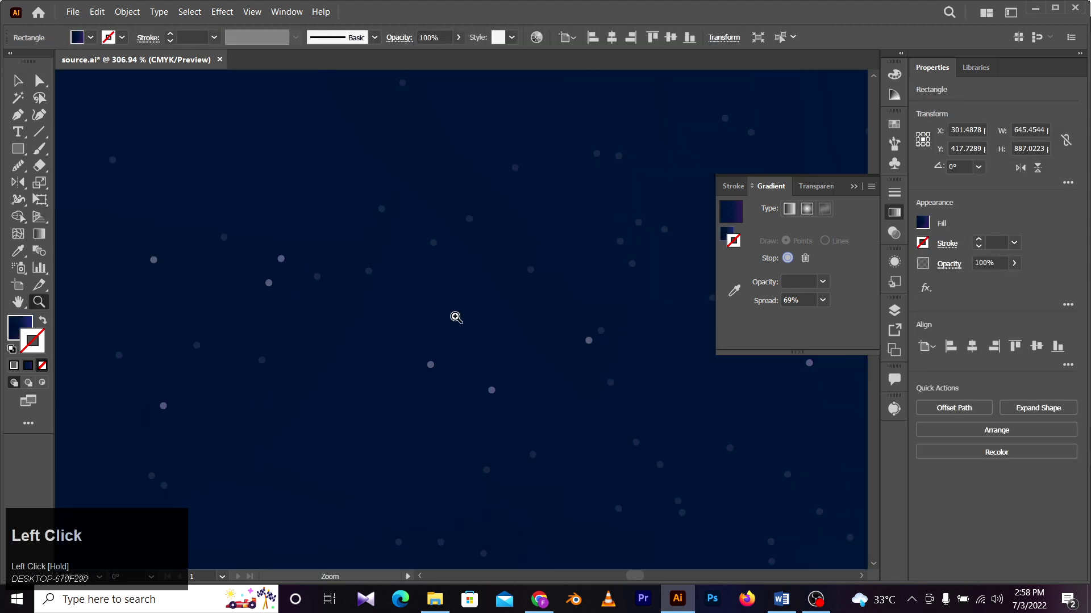
pyautogui.moveTo(452, 315); pyautogui.dragTo(239, 261)
pyautogui.press('space')
pyautogui.press('z')
pyautogui.moveTo(540, 383); pyautogui.dragTo(319, 284)
pyautogui.press('space')
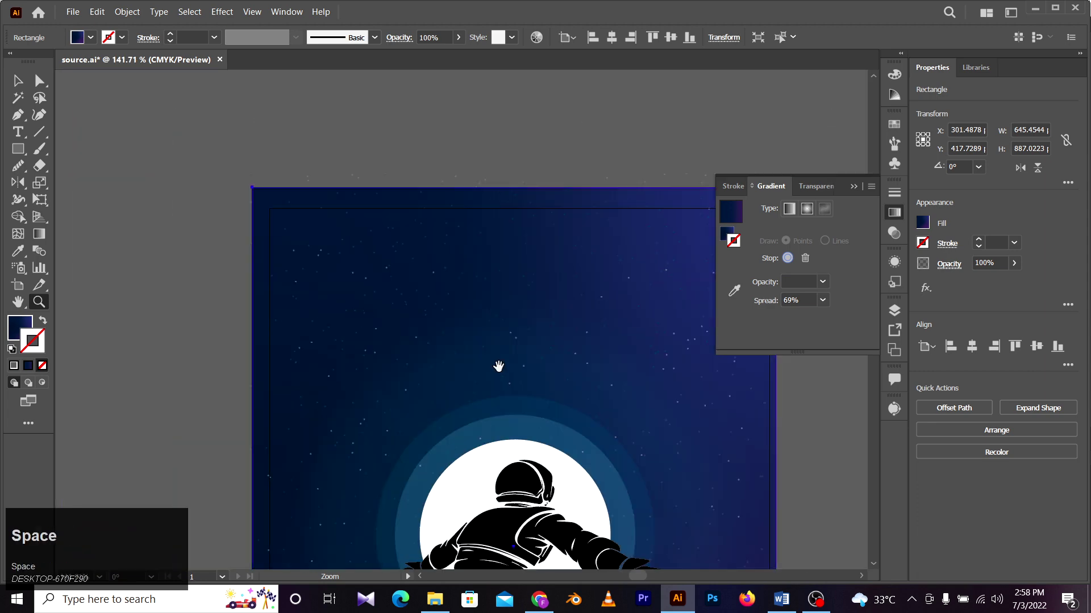
pyautogui.moveTo(517, 369); pyautogui.dragTo(403, 263)
pyautogui.moveTo(455, 304); pyautogui.dragTo(423, 299)
pyautogui.press('space')
pyautogui.moveTo(543, 383); pyautogui.dragTo(473, 329)
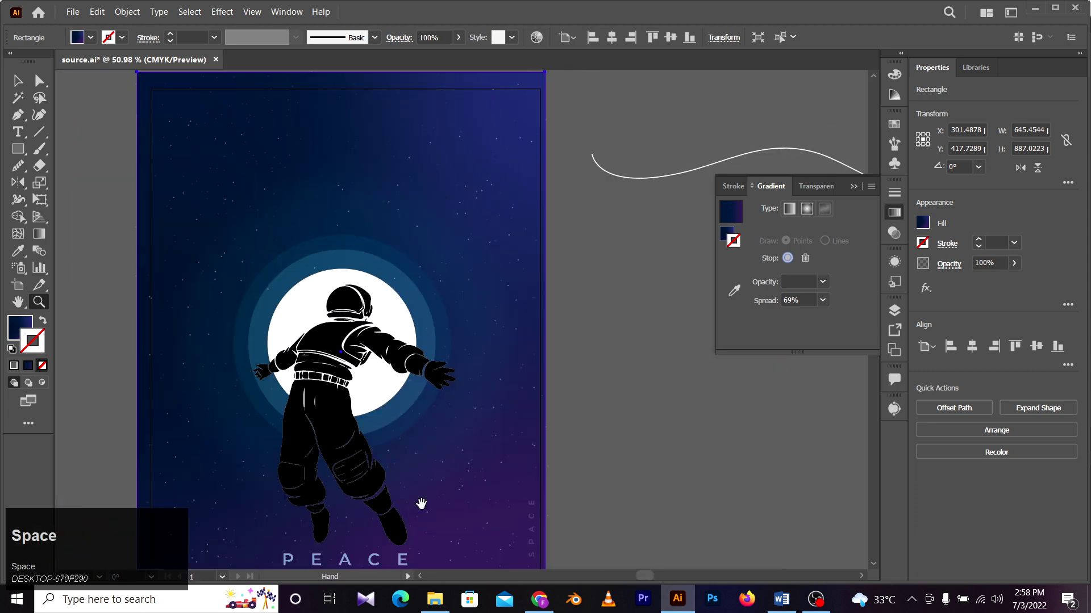
pyautogui.moveTo(422, 504); pyautogui.dragTo(396, 440)
pyautogui.press('v')
pyautogui.click(602, 345)
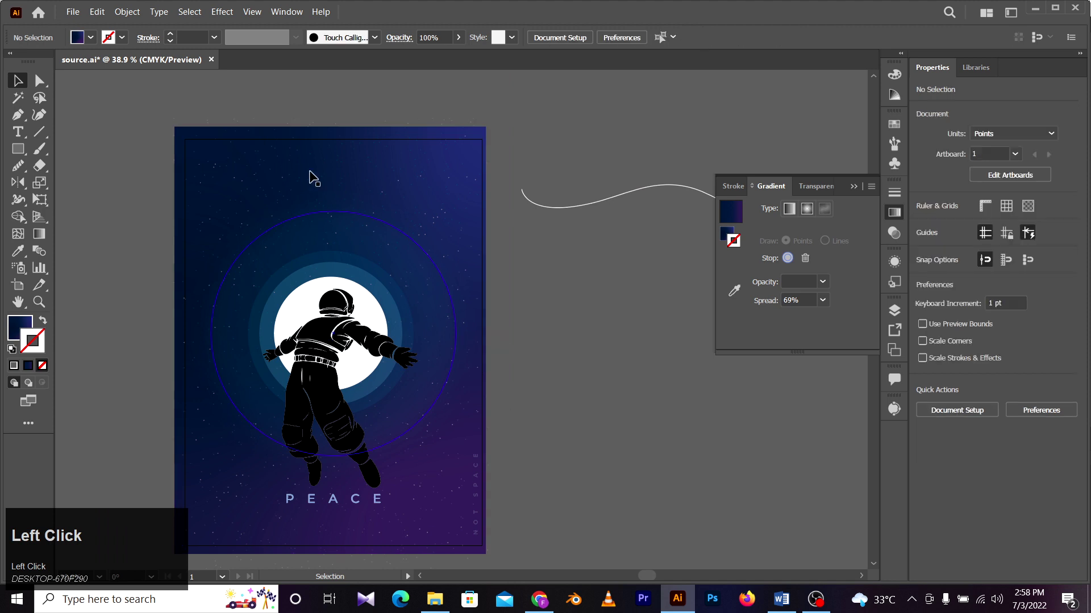
pyautogui.click(625, 445)
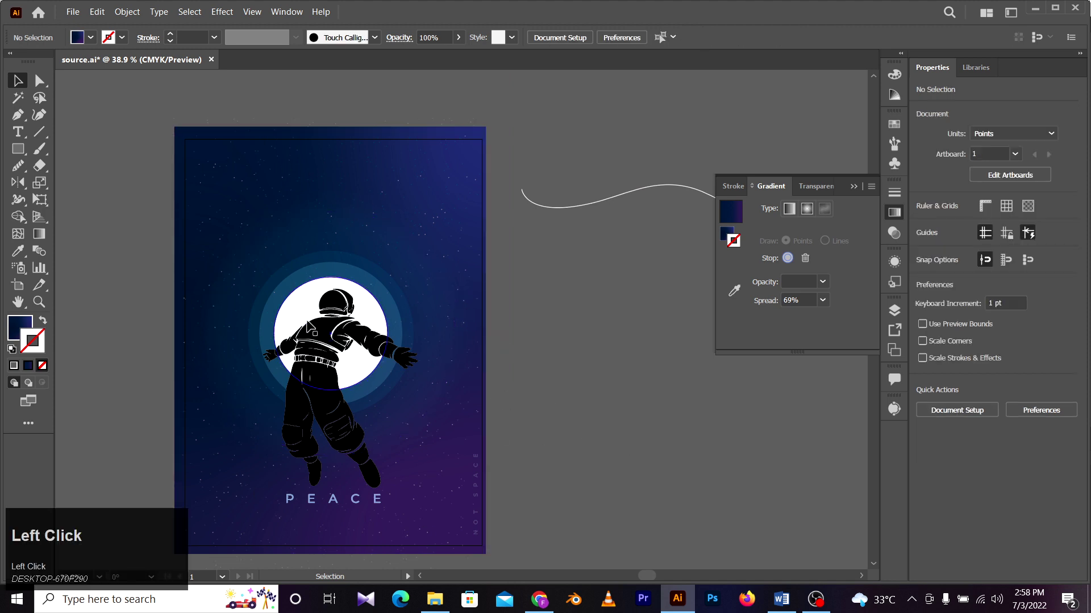
# Step: Scale the astronaut group down to about 123 by 157 pt and move it inside the white moon
pyautogui.click(366, 341)
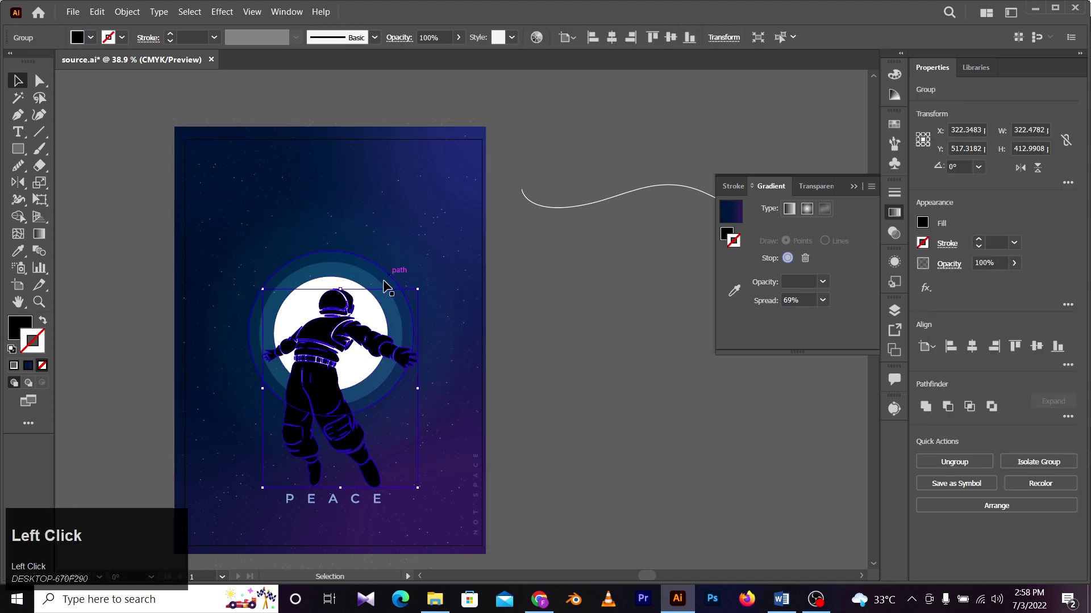
pyautogui.press('z')
pyautogui.moveTo(318, 414); pyautogui.dragTo(364, 413)
pyautogui.press('v')
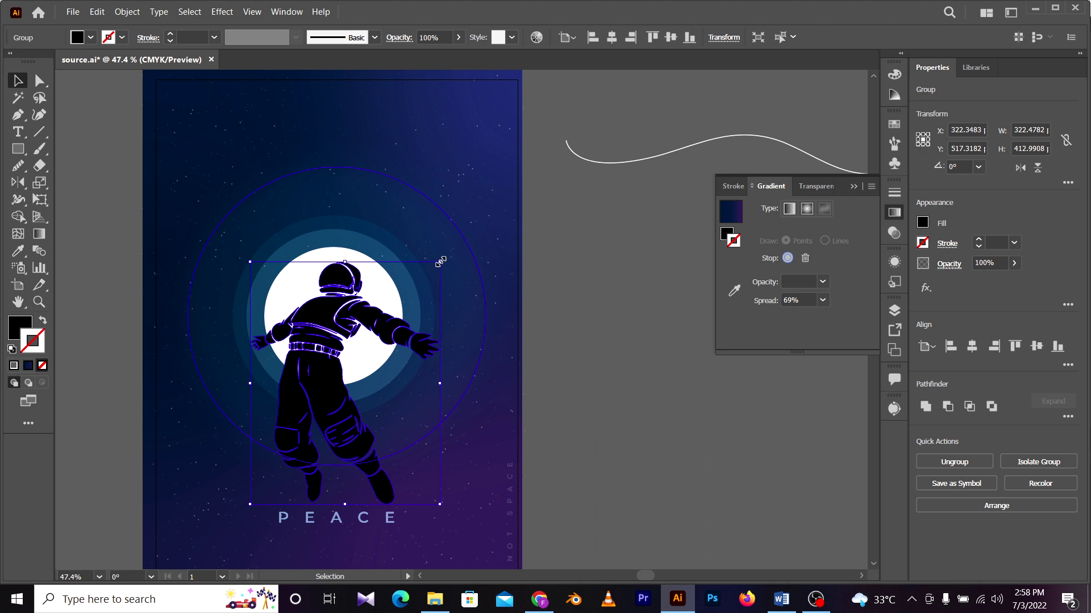
pyautogui.moveTo(441, 261); pyautogui.dragTo(381, 337)
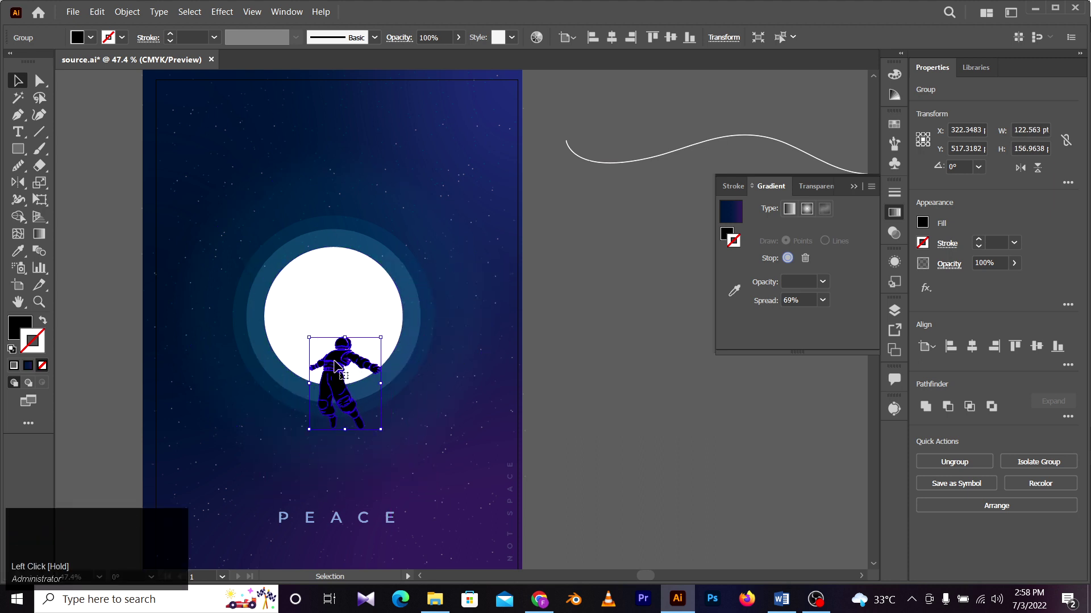
pyautogui.moveTo(336, 366); pyautogui.dragTo(307, 305)
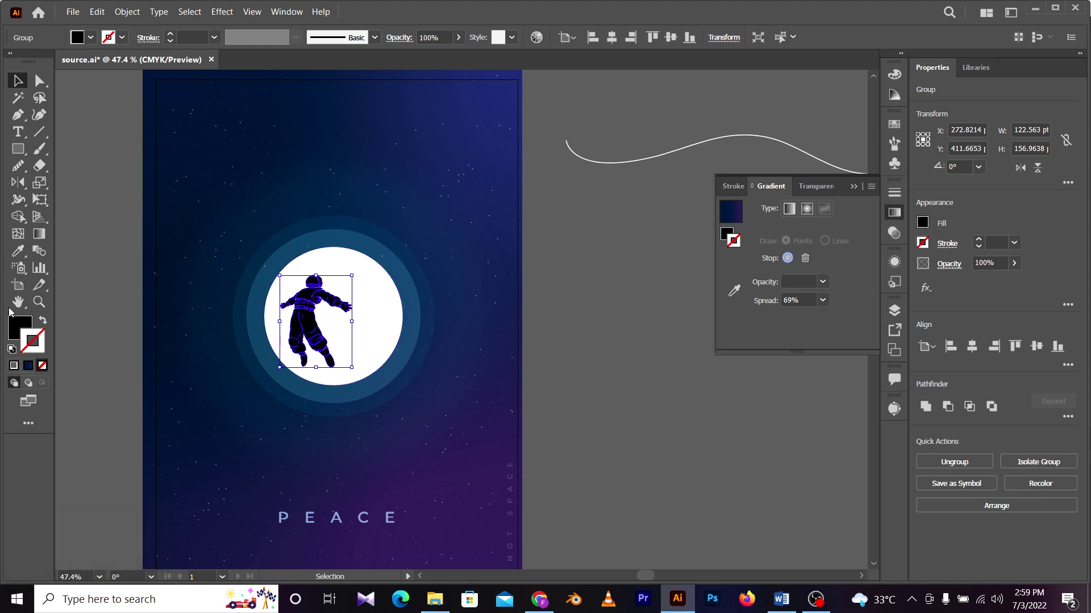
# Step: Fill the astronaut with the background rectangle's gradient using the Eyedropper tool
pyautogui.click(18, 254)
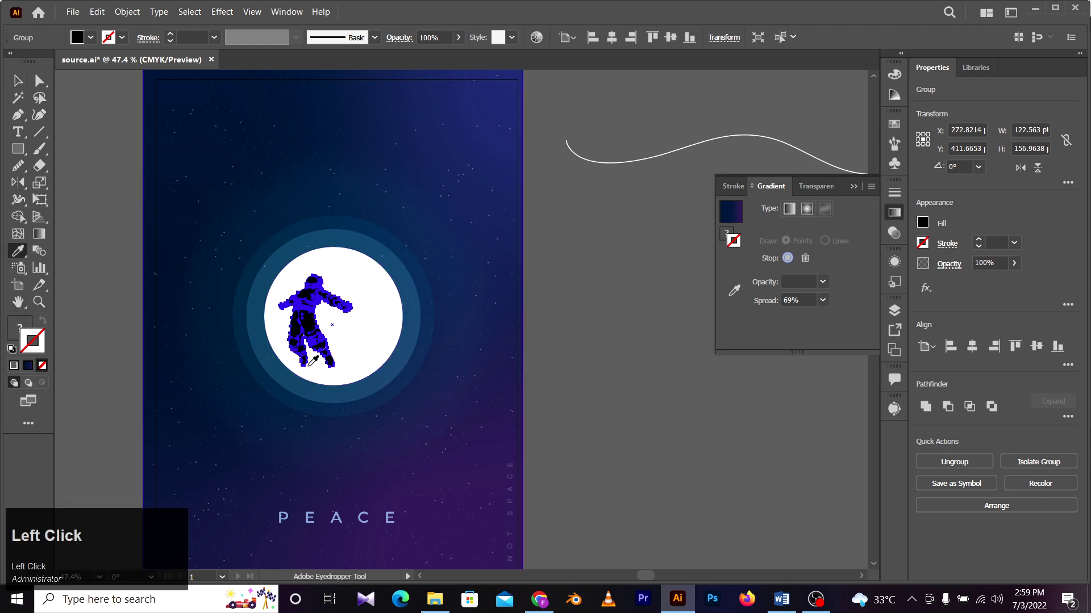
pyautogui.press('a')
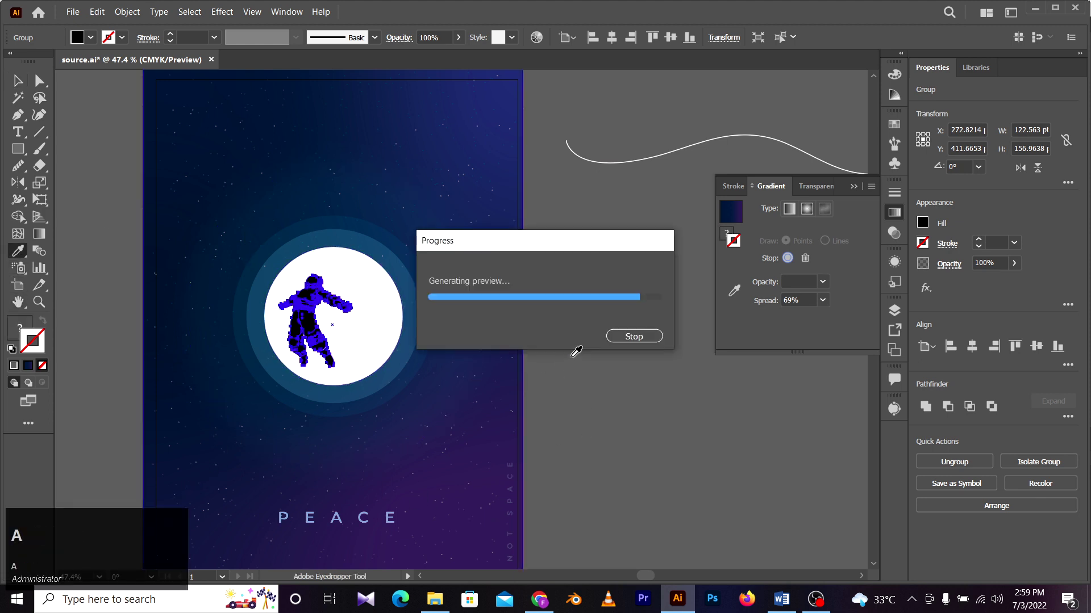
pyautogui.click(594, 403)
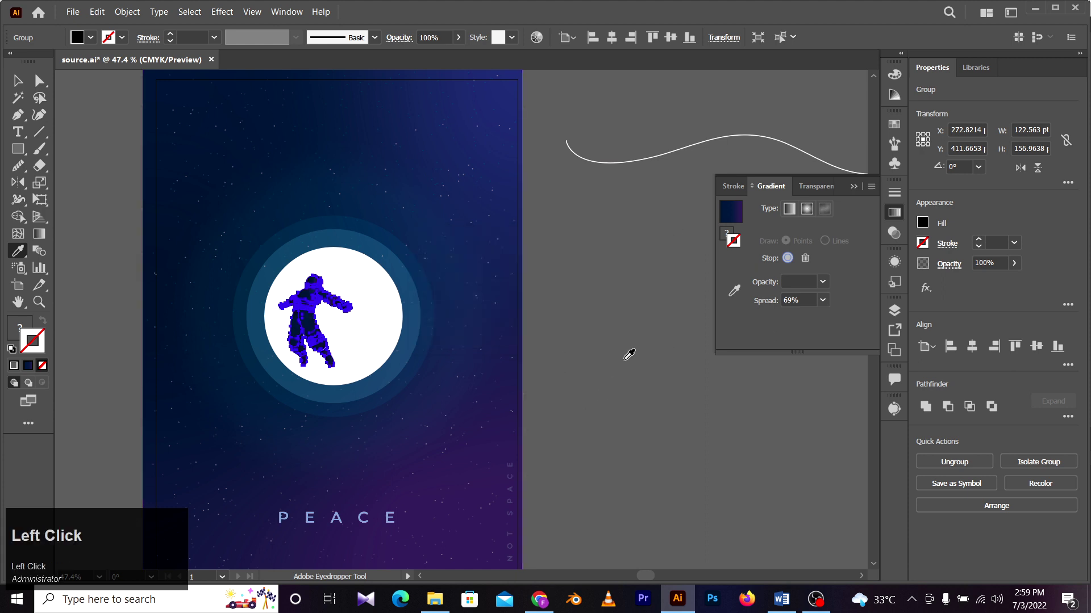
# Step: Try the glow circle's blue fill and 15% opacity on the astronaut and undo the change
pyautogui.press('z')
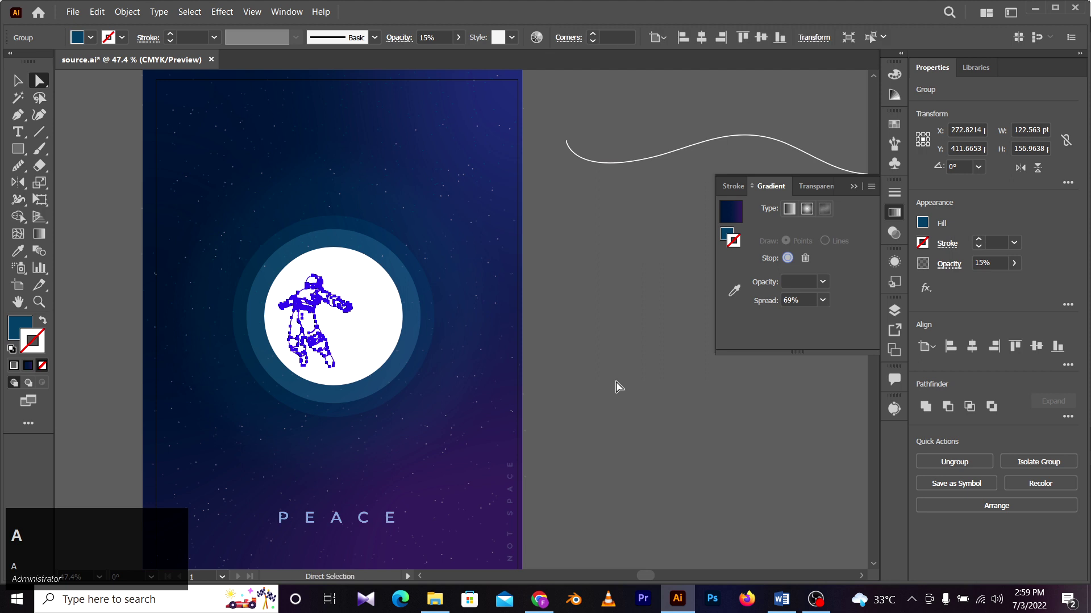
pyautogui.keyDown('ctrl'); pyautogui.click(353, 308); pyautogui.keyUp('ctrl')
pyautogui.hotkey('ctrl', 'z')
pyautogui.press('a')
pyautogui.click(636, 360)
pyautogui.hotkey('ctrl', 'z')
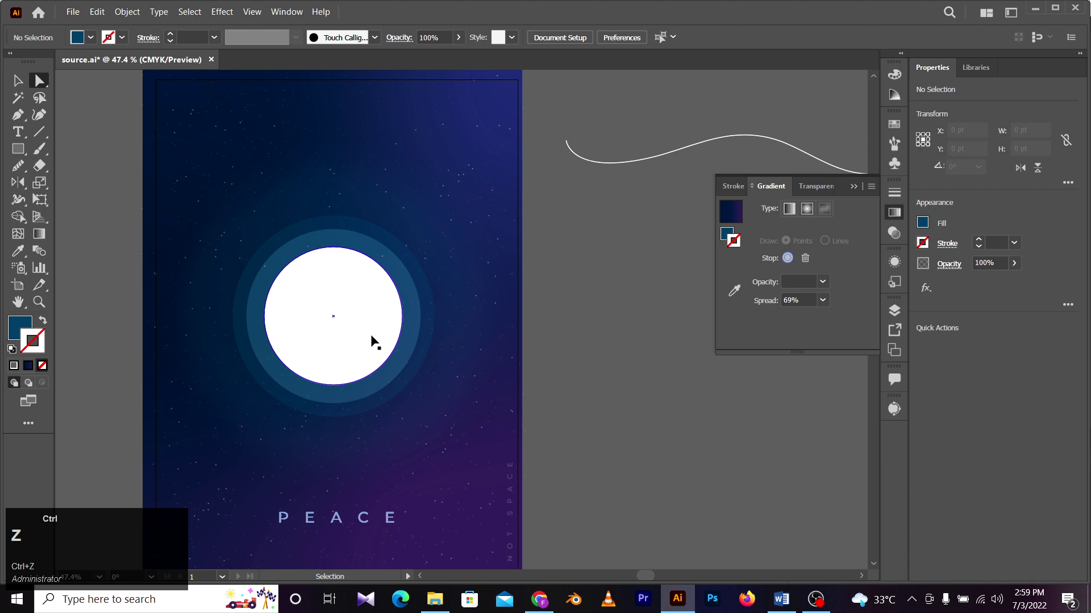
# Step: Try the Radial gradient type on the astronaut group and set it to Linear
pyautogui.click(17, 77)
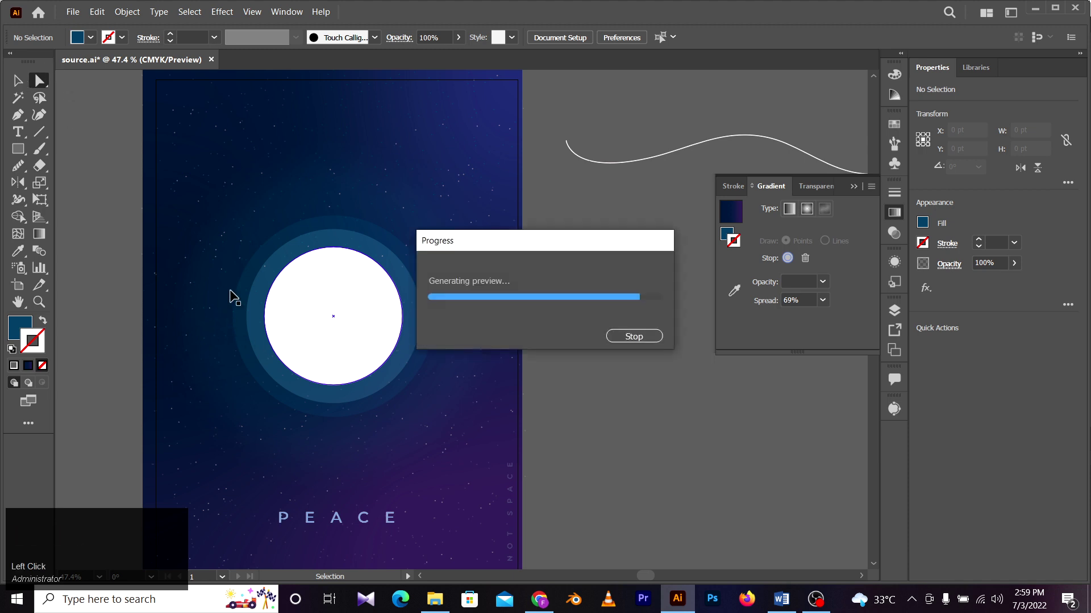
pyautogui.press('z')
pyautogui.click(298, 324)
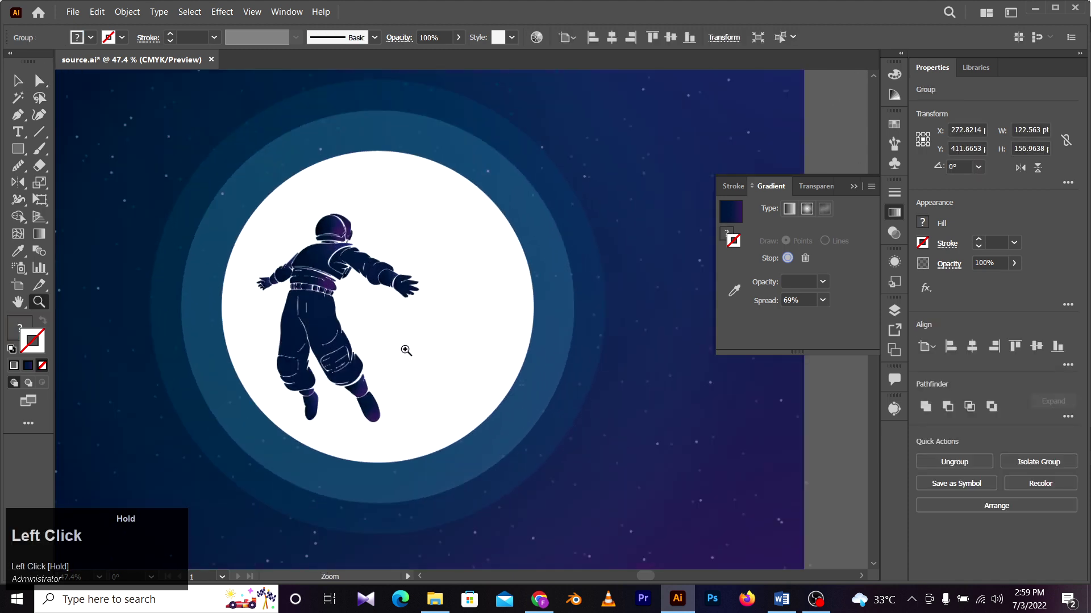
pyautogui.press('g')
pyautogui.click(807, 209)
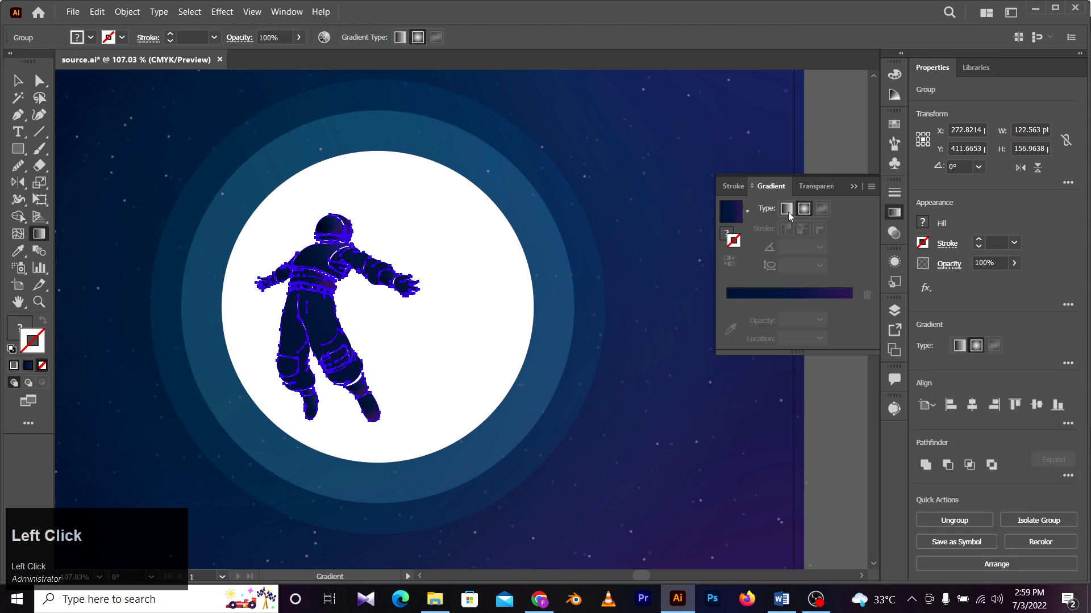
pyautogui.click(787, 211)
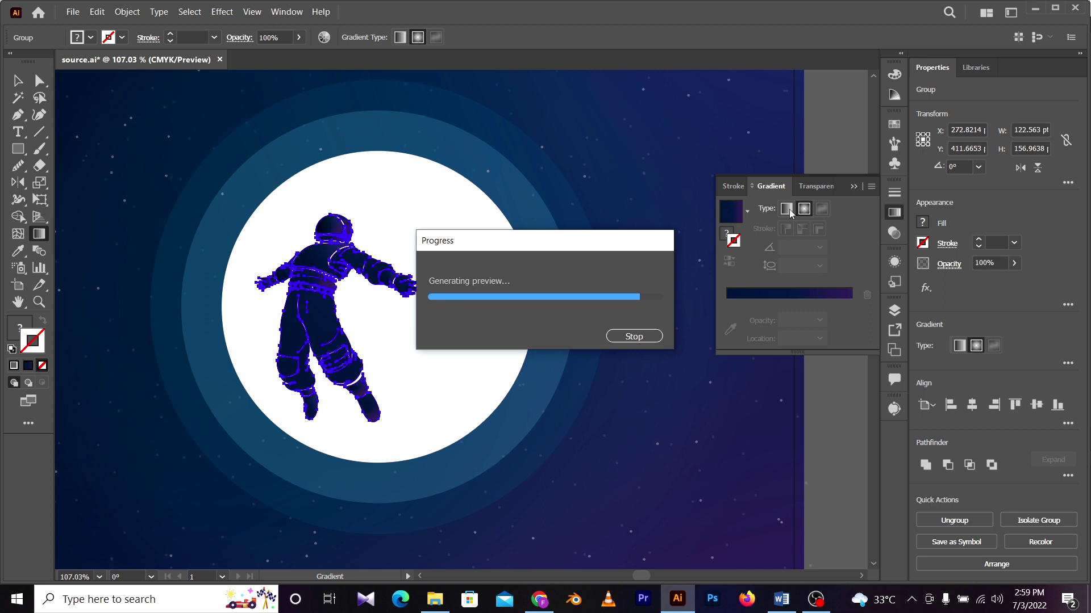
pyautogui.press('z')
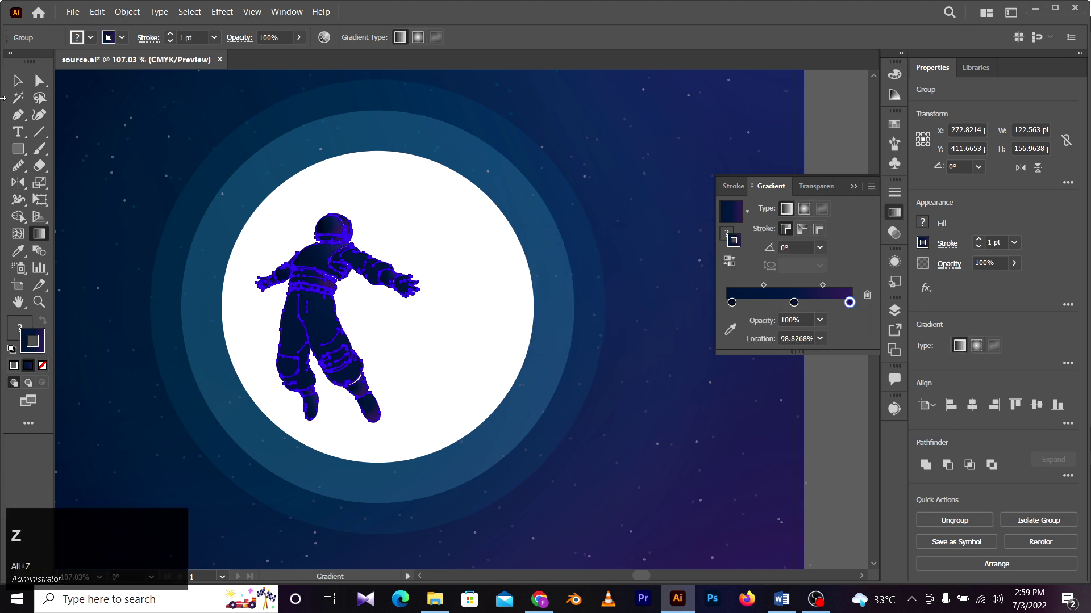
pyautogui.click(19, 83)
pyautogui.press('g')
pyautogui.click(276, 245)
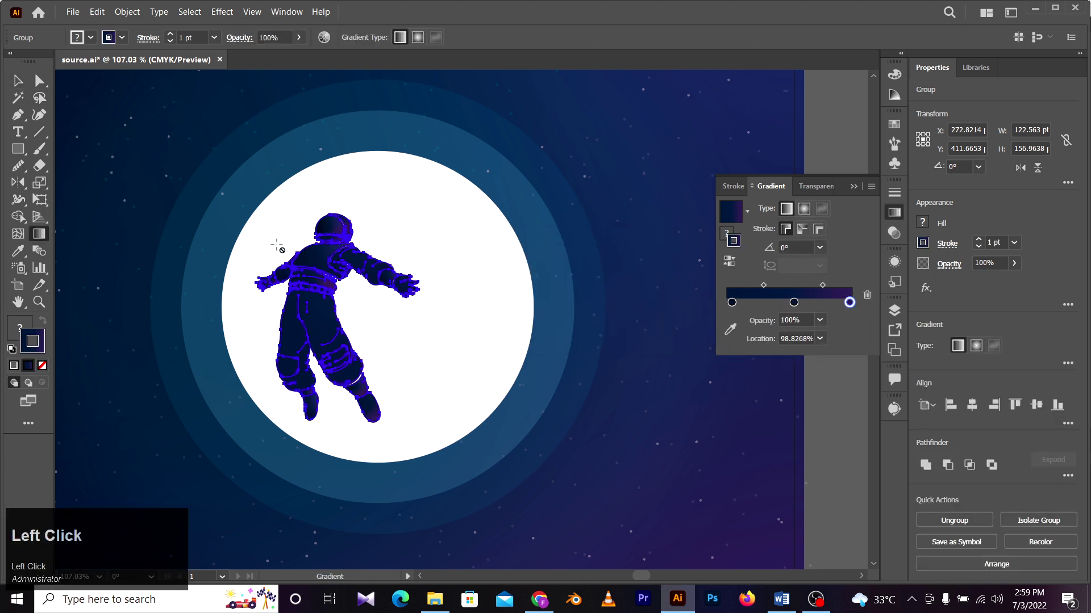
# Step: Copy the astronaut's stroke gradient to its fill and set the stroke to None
pyautogui.click(18, 84)
pyautogui.click(23, 332)
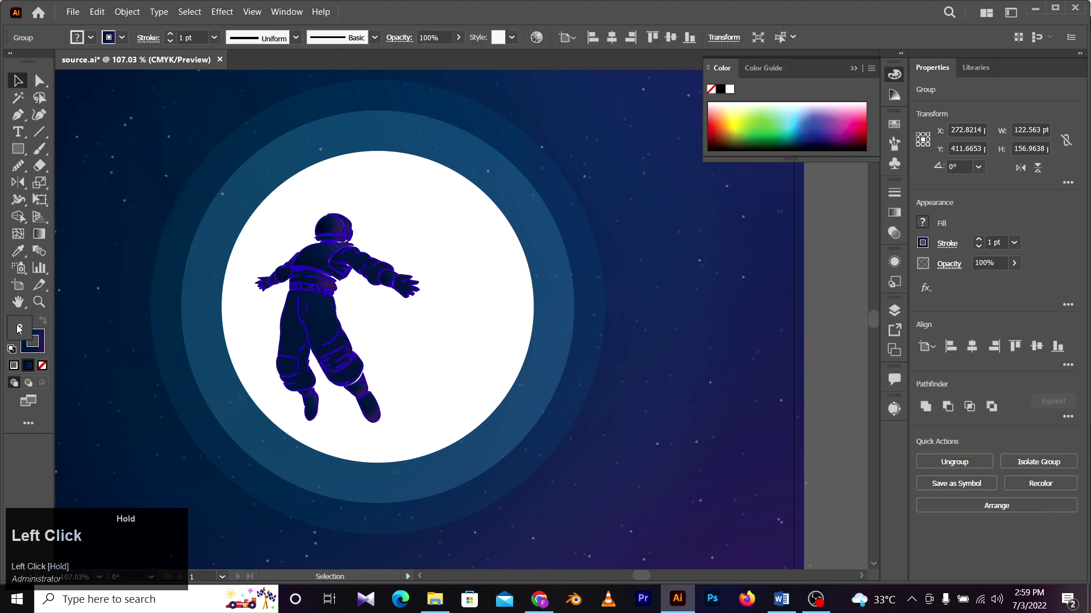
pyautogui.moveTo(36, 344); pyautogui.dragTo(21, 328)
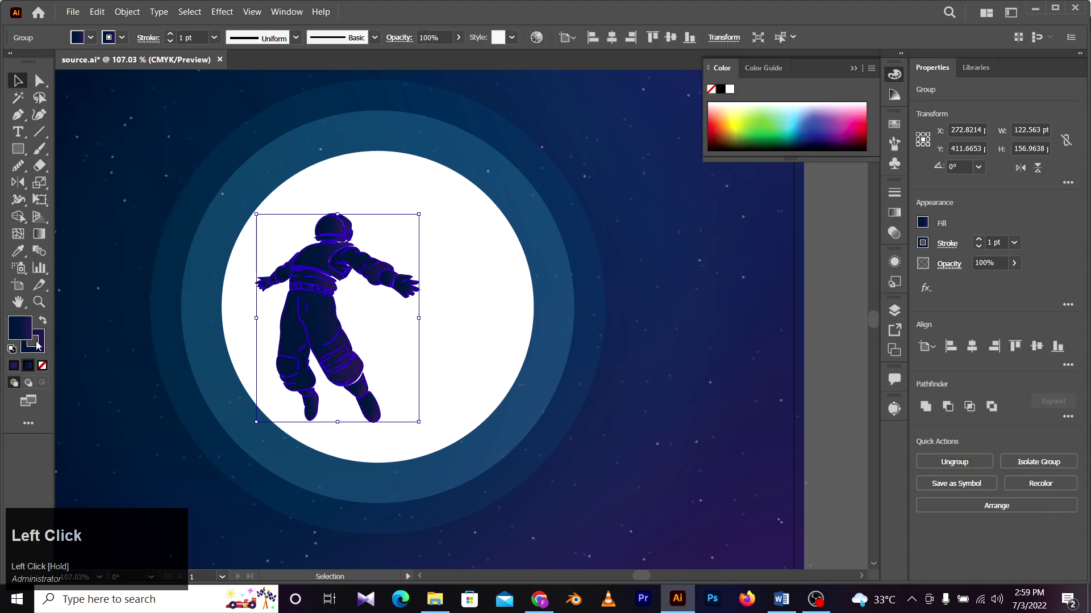
pyautogui.click(38, 344)
pyautogui.click(42, 366)
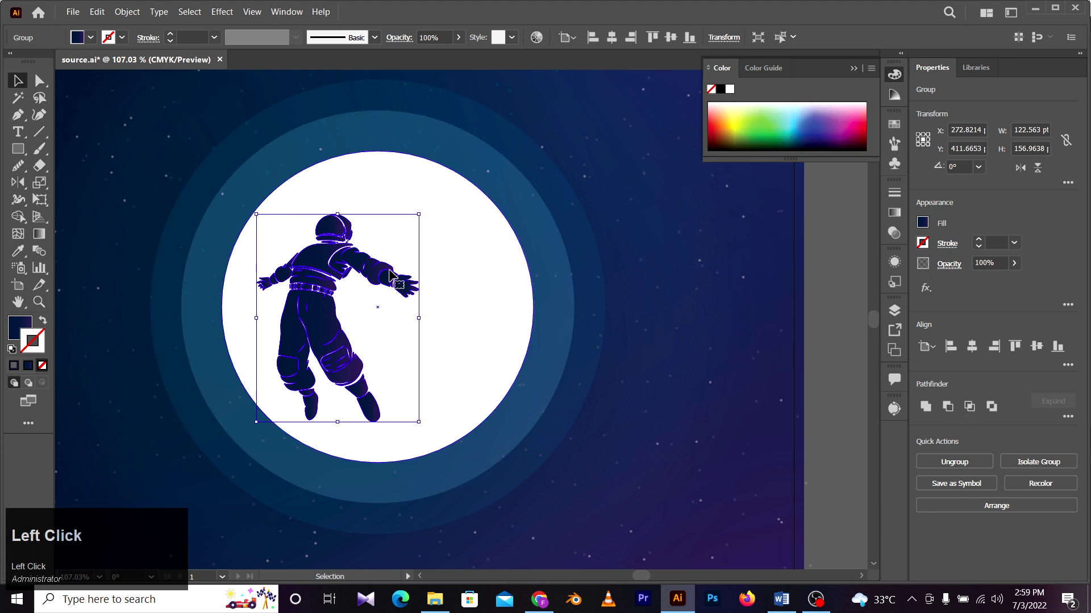
# Step: Stretch the linear gradient diagonally across the whole astronaut from above its raised arm to its lower leg
pyautogui.press('g')
pyautogui.keyDown('shift'); pyautogui.moveTo(265, 214); pyautogui.dragTo(273, 245); pyautogui.keyUp('shift')
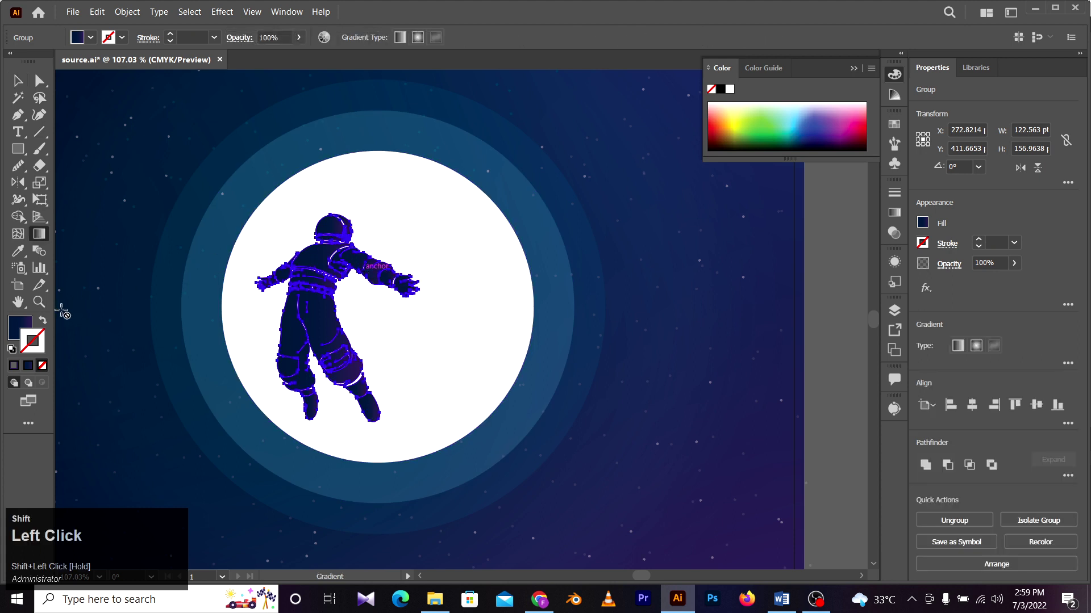
pyautogui.click(22, 327)
pyautogui.moveTo(238, 204); pyautogui.dragTo(390, 375)
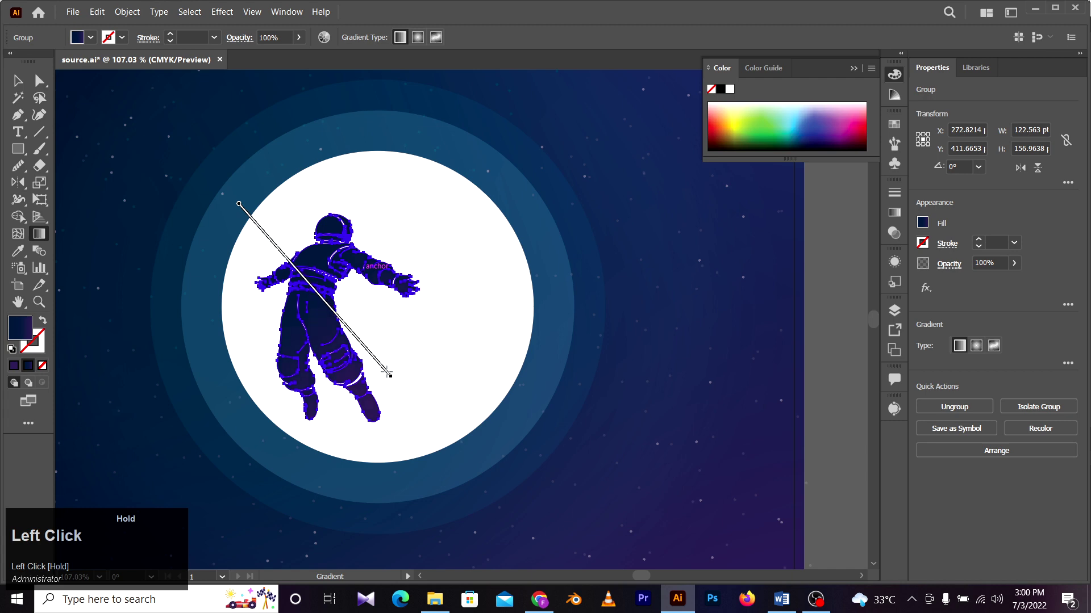
# Step: Shift the astronaut slightly up and to the left within the moon, to about X 268.6 and Y 403.6 pt
pyautogui.press('z')
pyautogui.moveTo(362, 224); pyautogui.dragTo(226, 200)
pyautogui.press('v')
pyautogui.click(666, 292)
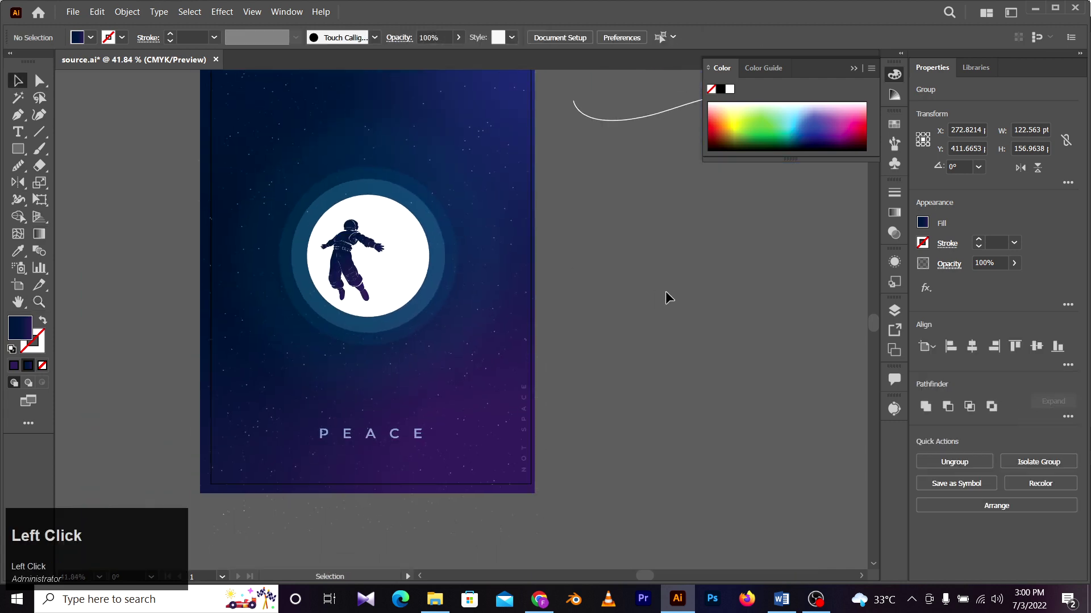
pyautogui.press('v')
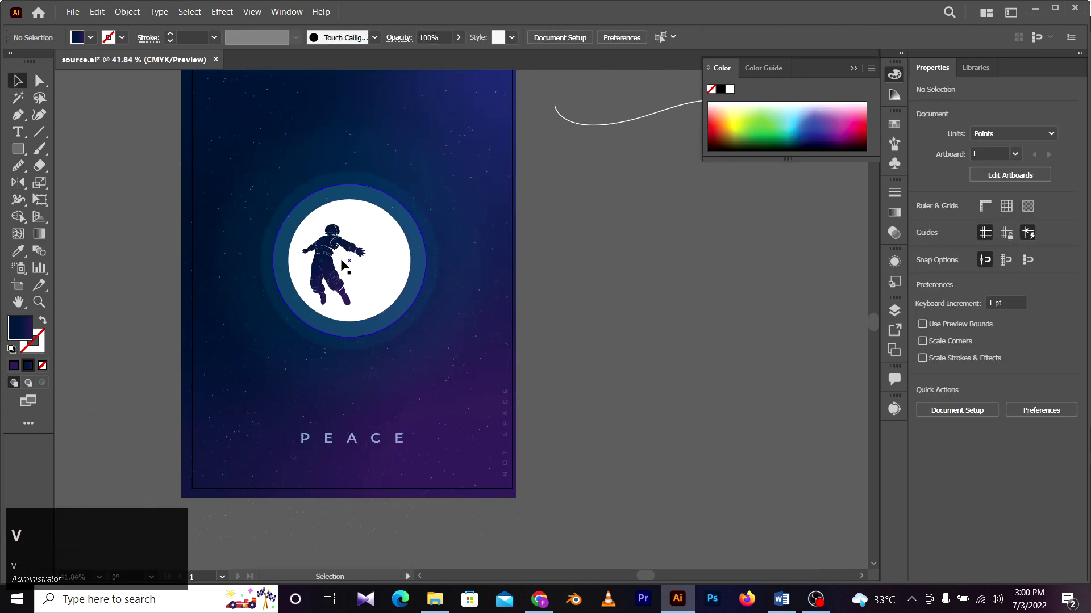
pyautogui.moveTo(326, 252); pyautogui.dragTo(324, 256)
# Step: Move the wavy path onto the moon beside the astronaut and give it a black 1 pt stroke with no fill
pyautogui.press('v')
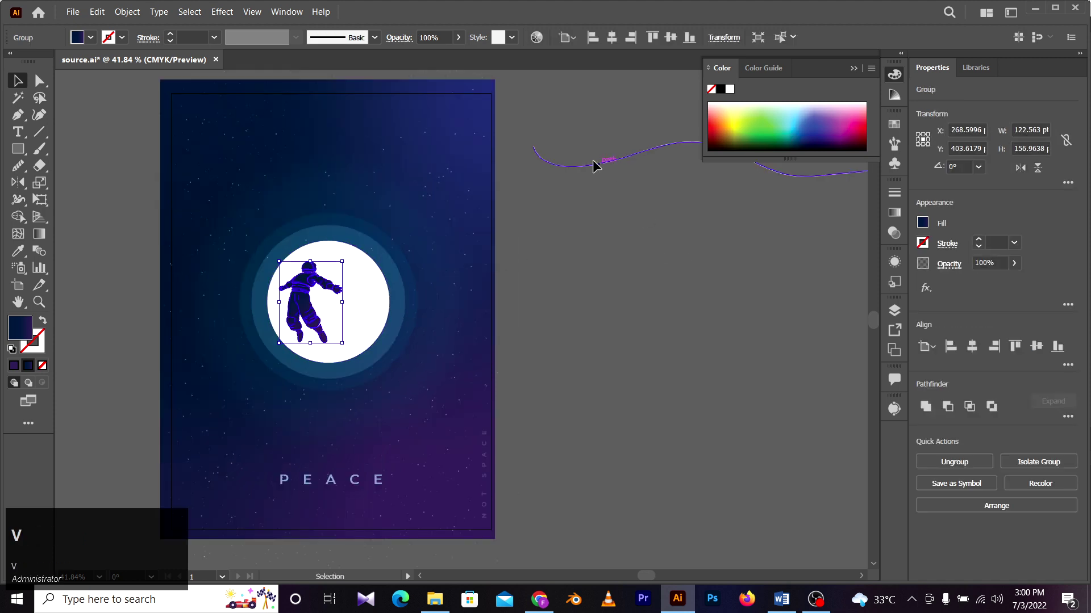
pyautogui.moveTo(592, 163); pyautogui.dragTo(400, 328)
pyautogui.press('a')
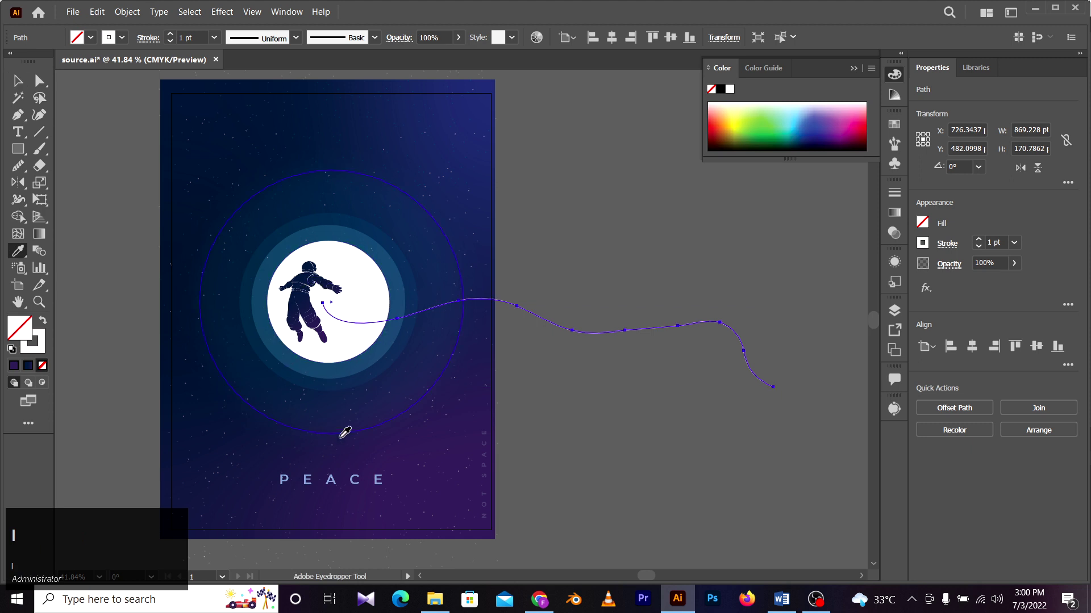
pyautogui.press('i')
pyautogui.click(719, 90)
pyautogui.hotkey('shift', 'x')
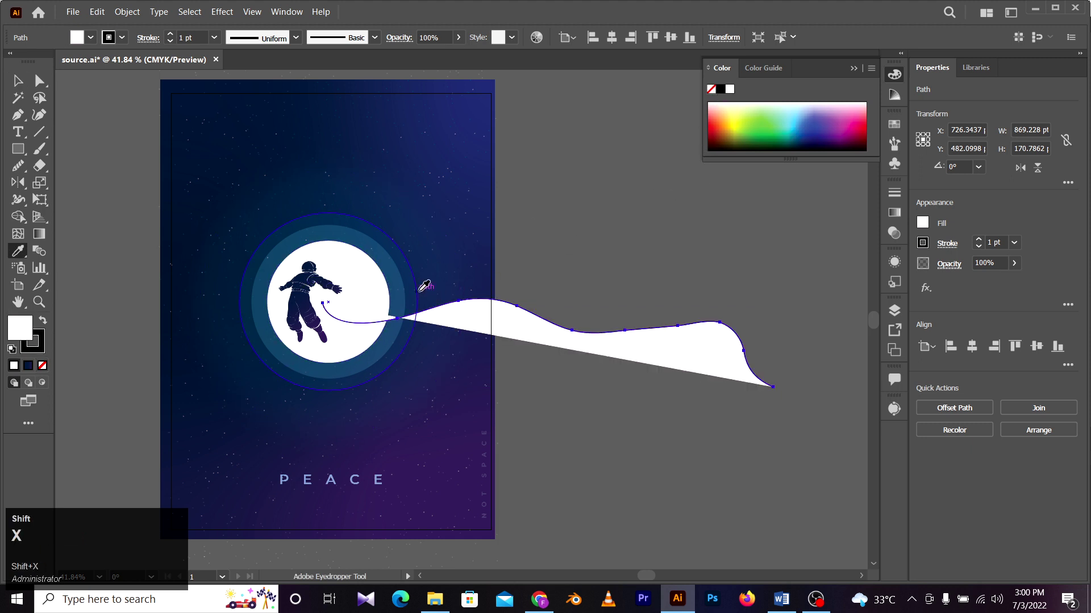
pyautogui.press('v')
pyautogui.click(430, 342)
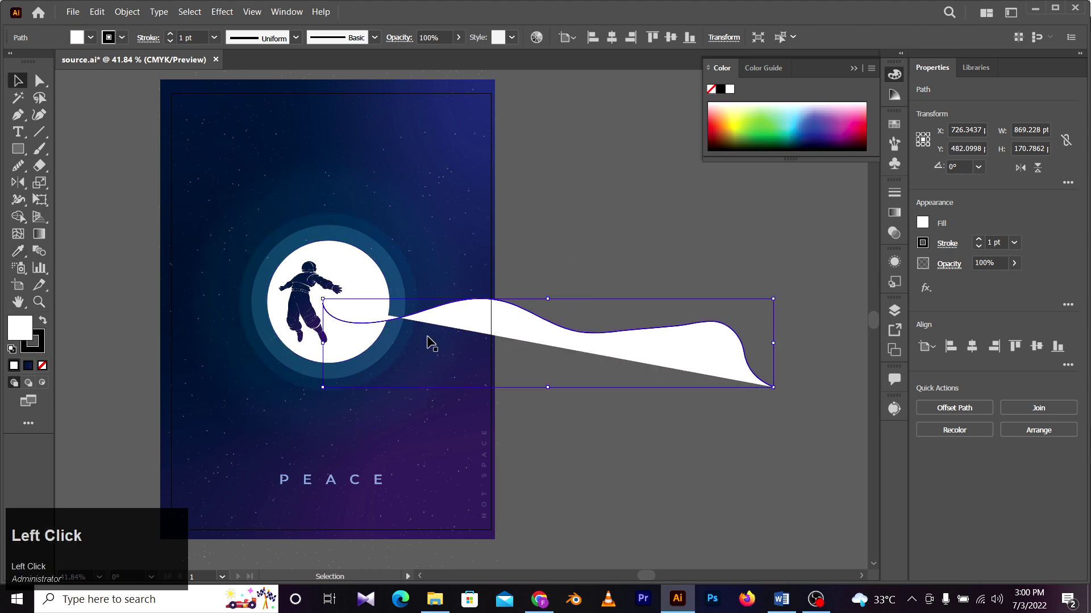
pyautogui.click(44, 367)
pyautogui.press('a')
pyautogui.click(596, 305)
pyautogui.press('v')
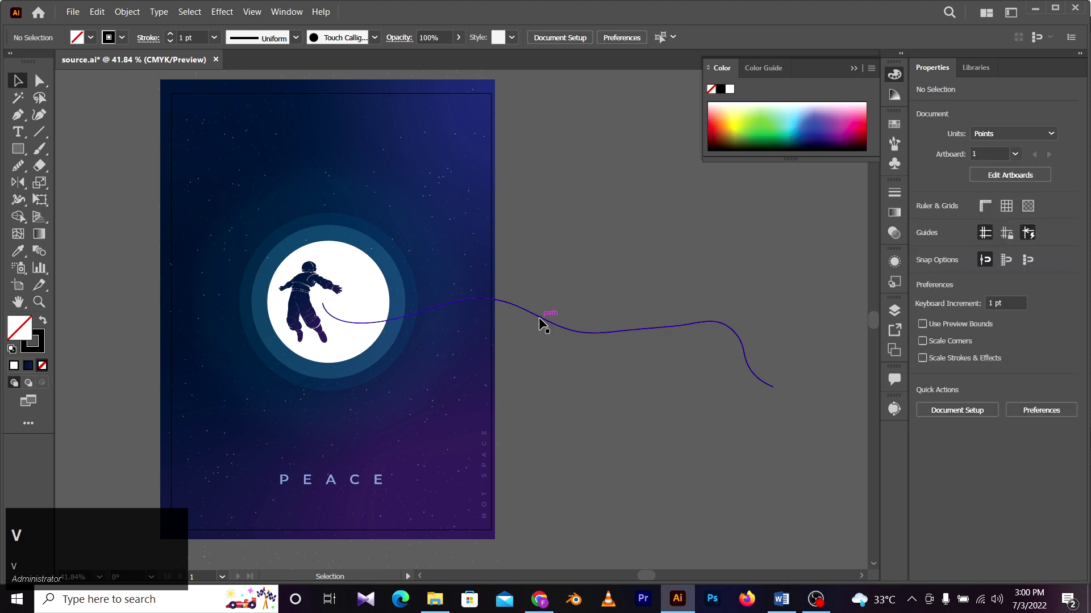
# Step: Move the wavy path slightly up and left so that it begins over the astronaut's body
pyautogui.moveTo(539, 324); pyautogui.dragTo(518, 317)
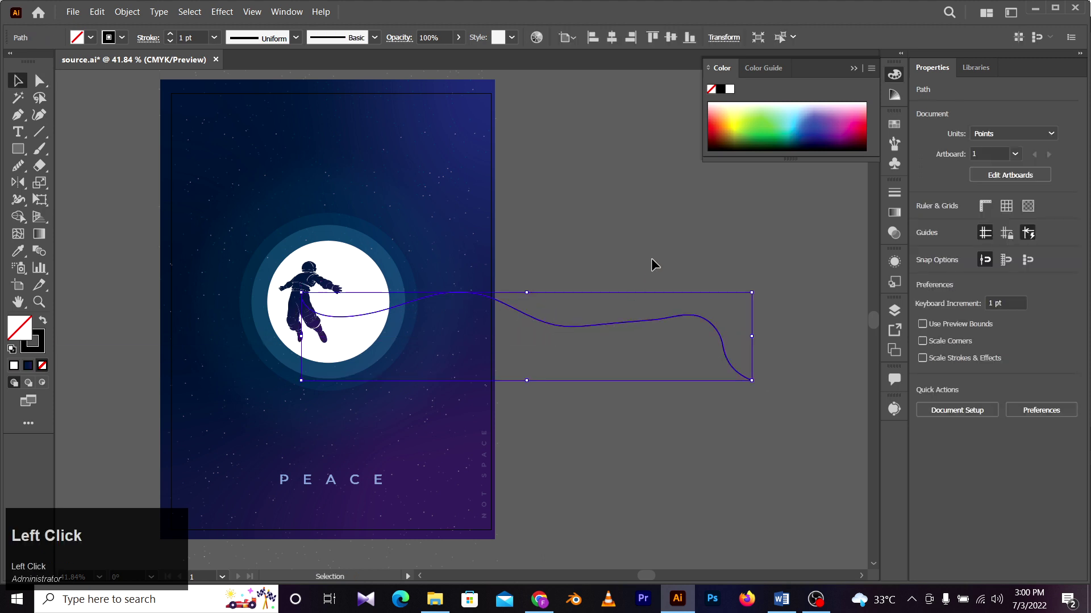
pyautogui.click(651, 265)
pyautogui.moveTo(669, 294); pyautogui.dragTo(669, 277)
# Step: Set the wavy path's stroke to a very dark, nearly black blue
pyautogui.press('z')
pyautogui.click(374, 202)
pyautogui.press('v')
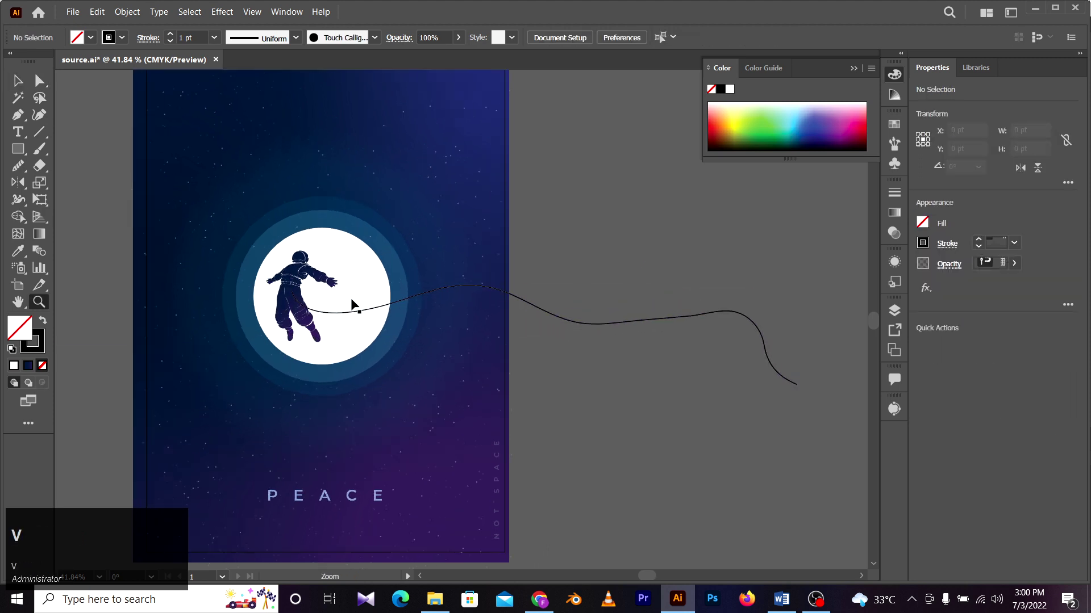
pyautogui.click(352, 310)
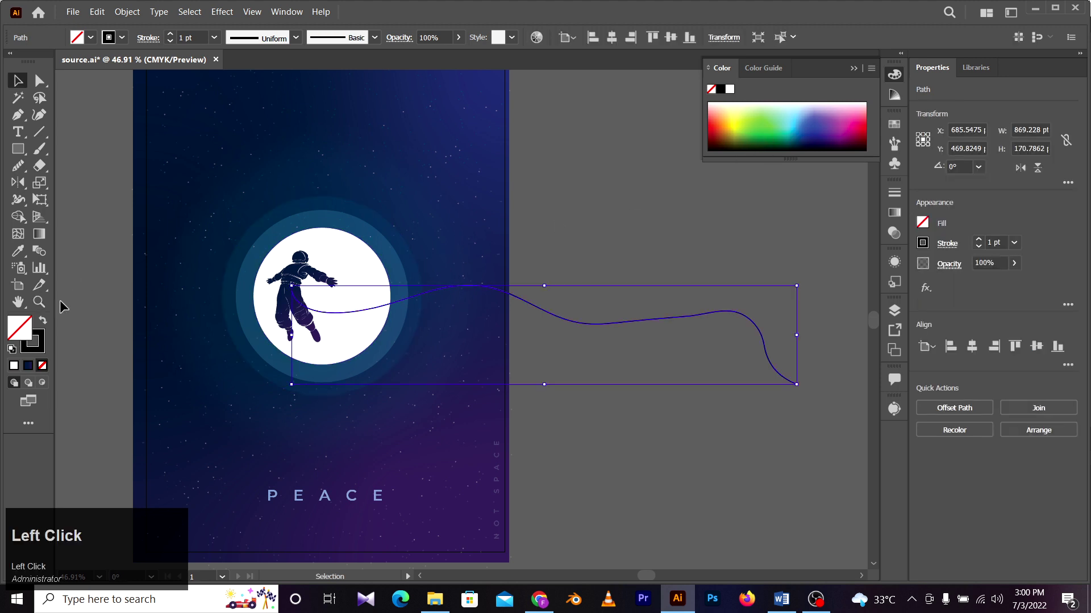
pyautogui.doubleClick(32, 341)
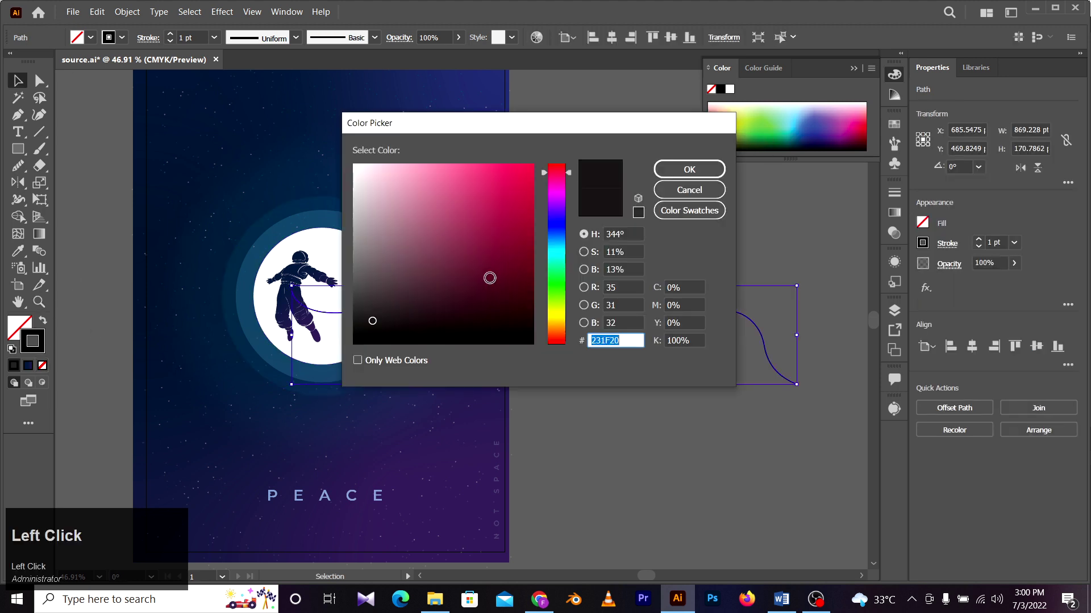
pyautogui.moveTo(490, 278); pyautogui.dragTo(521, 310)
pyautogui.click(558, 225)
pyautogui.click(558, 229)
pyautogui.moveTo(514, 265); pyautogui.dragTo(533, 324)
pyautogui.click(687, 172)
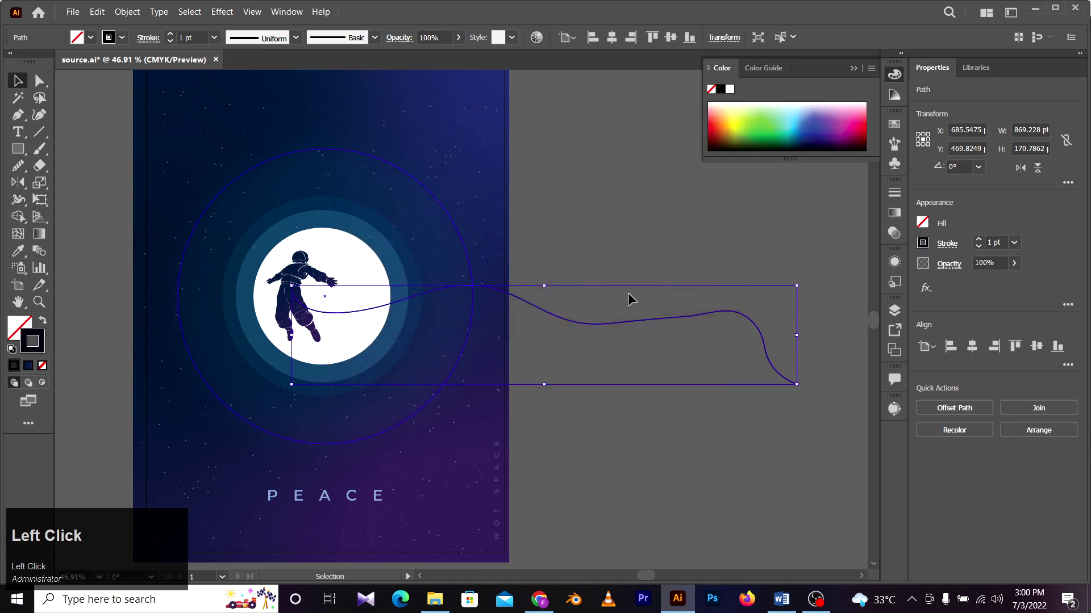
# Step: Cut the wavy path and paste it in place directly in front of the white moon circle, behind the astronaut
pyautogui.click(627, 281)
pyautogui.click(532, 304)
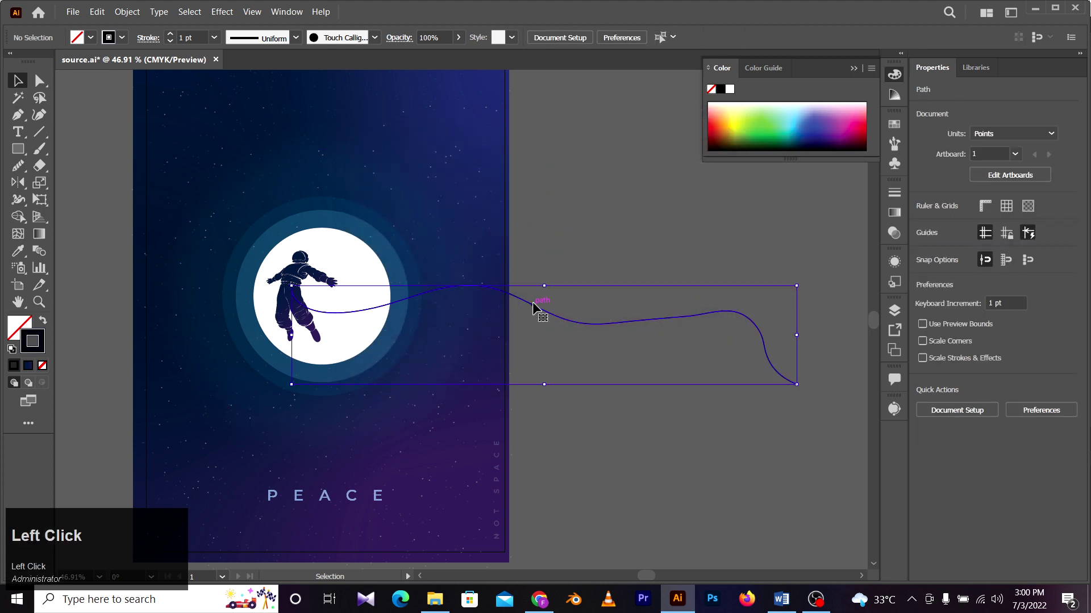
pyautogui.hotkey('ctrl', 'x')
pyautogui.press('v')
pyautogui.click(339, 297)
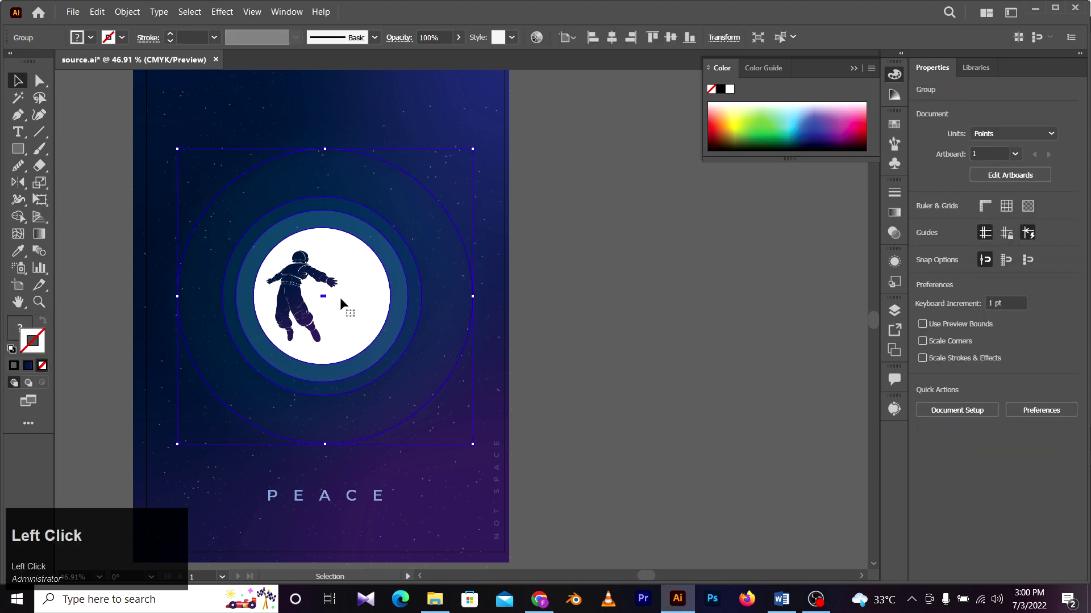
pyautogui.hotkey('ctrl', '2')
pyautogui.press('a')
pyautogui.click(352, 303)
pyautogui.click(353, 310)
pyautogui.hotkey('ctrl', 'f')
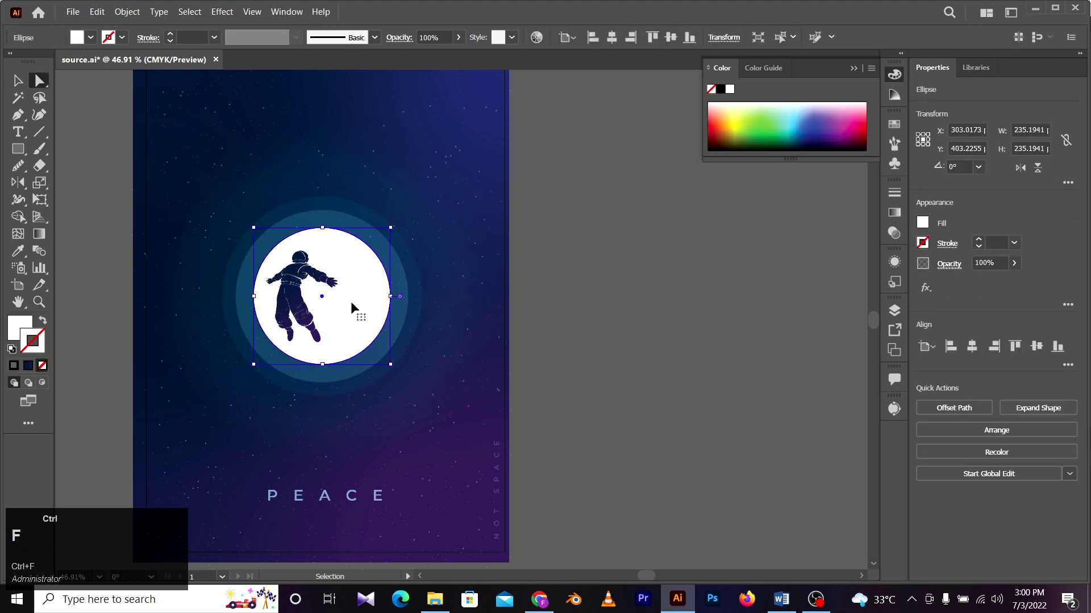
# Step: Move the wavy path up so it starts at the astronaut's waist, and preview the poster full screen
pyautogui.press('z')
pyautogui.moveTo(300, 309); pyautogui.dragTo(384, 312)
pyautogui.press('v')
pyautogui.press('z')
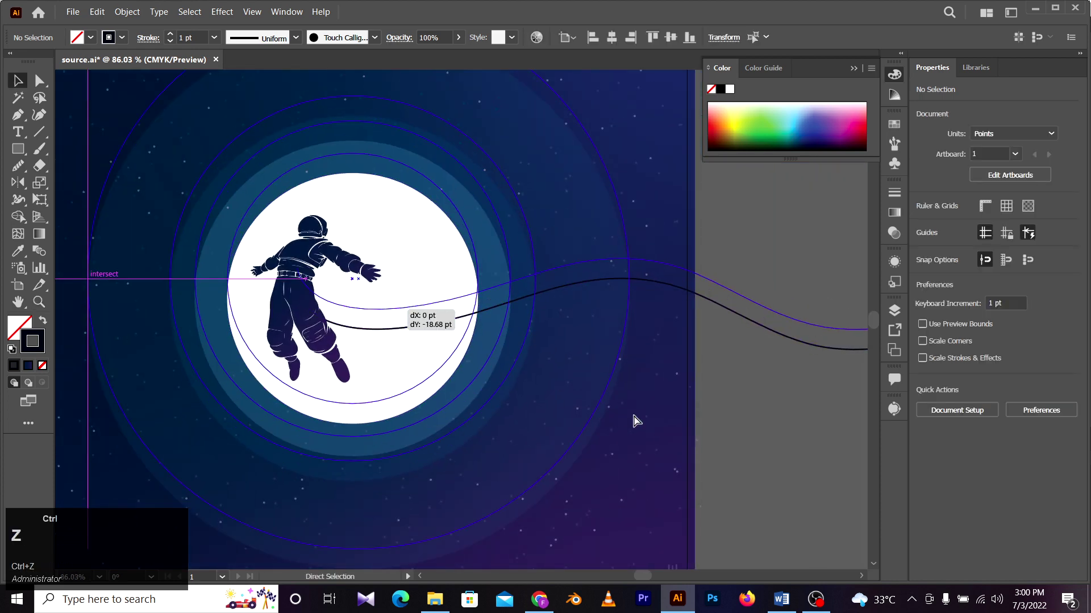
pyautogui.press('v')
pyautogui.press('z')
pyautogui.moveTo(397, 316); pyautogui.dragTo(263, 279)
pyautogui.press('space')
pyautogui.moveTo(381, 327); pyautogui.dragTo(407, 344)
pyautogui.hotkey('shift', 'f')
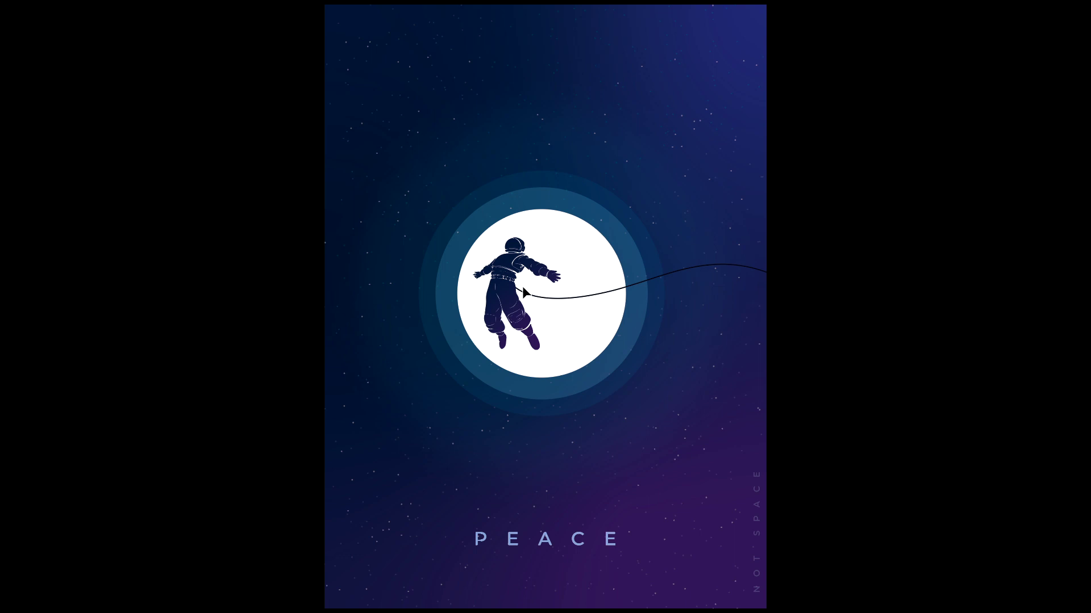
pyautogui.press('Escape')
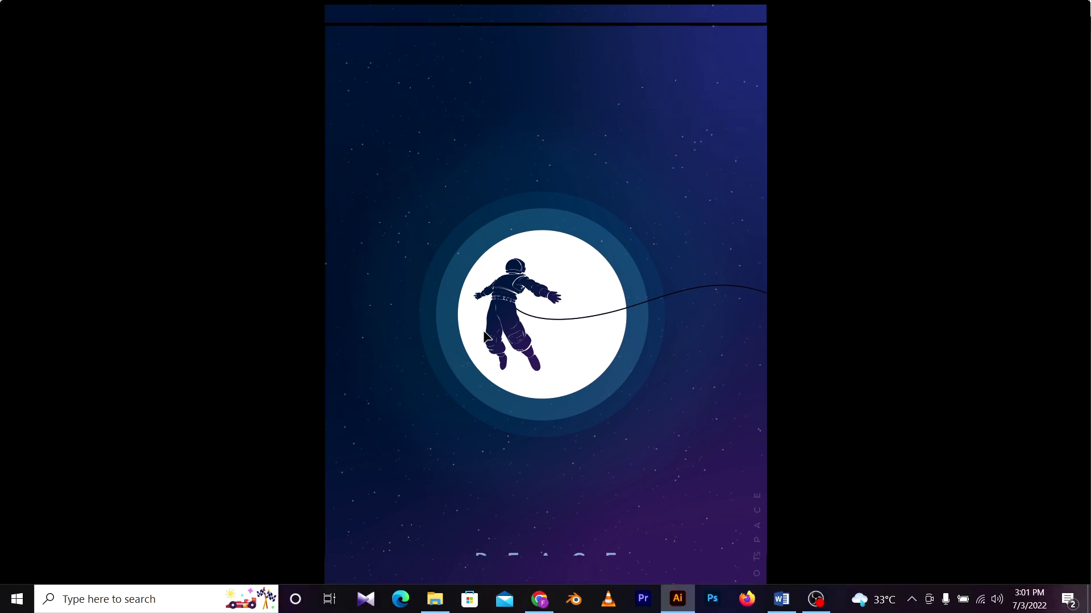
pyautogui.press('space')
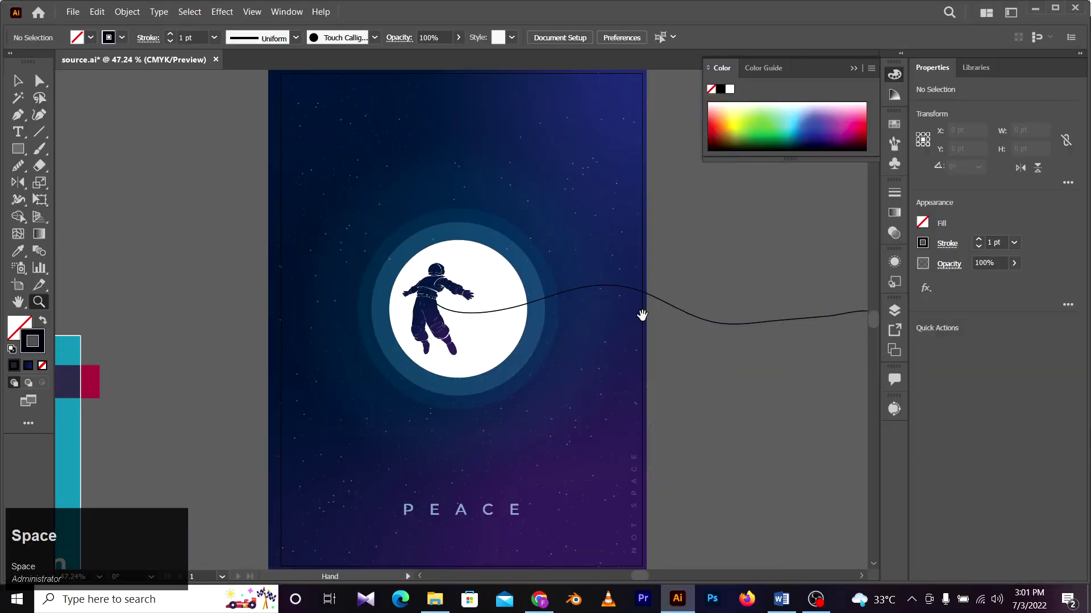
pyautogui.moveTo(640, 314); pyautogui.dragTo(601, 302)
pyautogui.press('a')
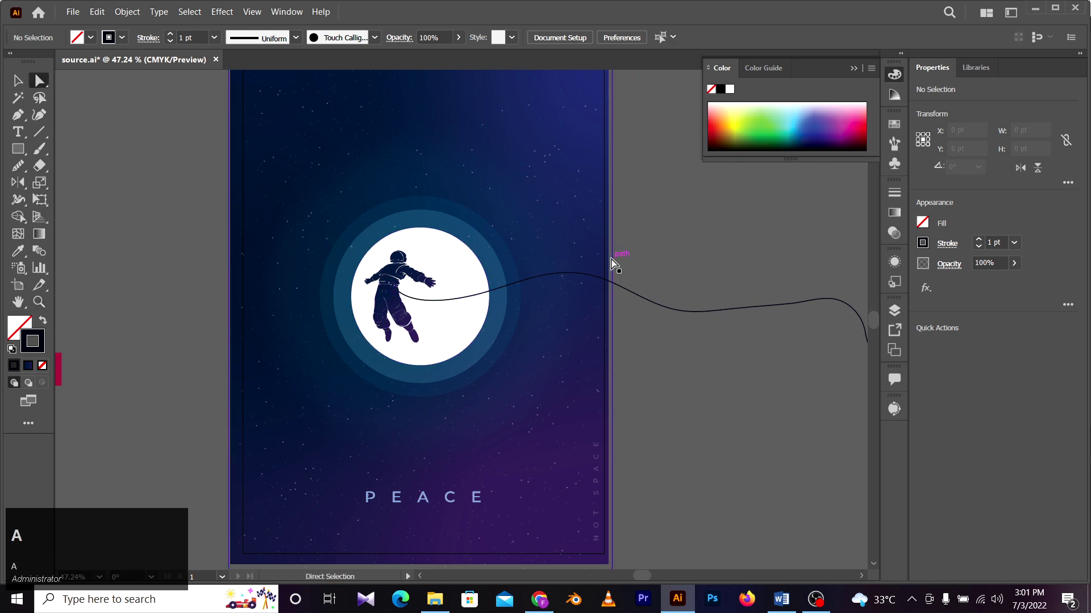
pyautogui.press('space')
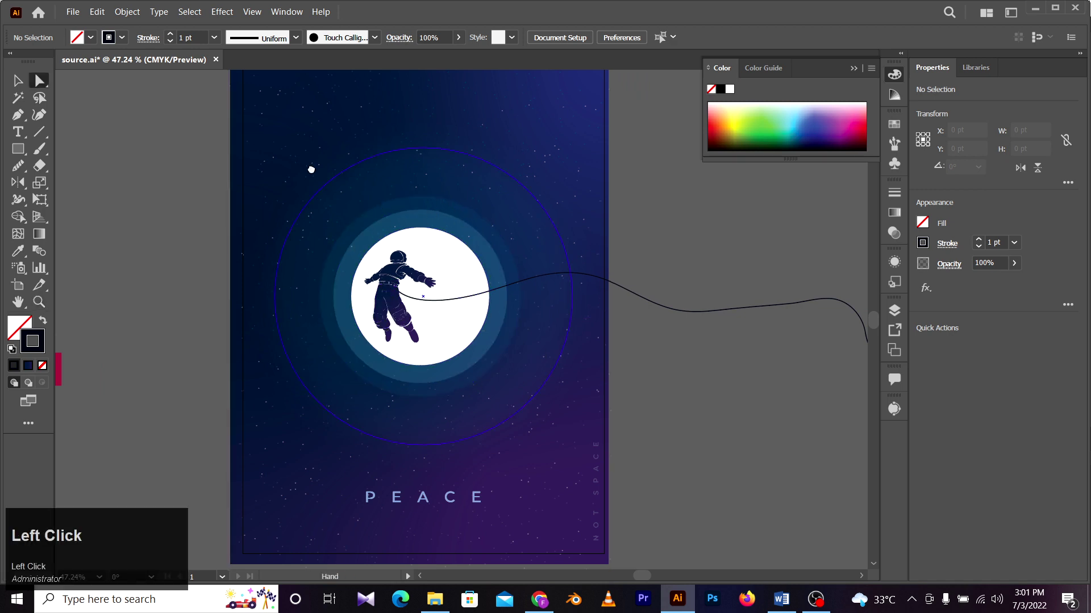
pyautogui.moveTo(310, 169); pyautogui.dragTo(467, 143)
pyautogui.moveTo(326, 284); pyautogui.dragTo(397, 341)
pyautogui.moveTo(563, 304); pyautogui.dragTo(330, 286)
pyautogui.press('space')
pyautogui.moveTo(296, 447); pyautogui.dragTo(264, 453)
pyautogui.press('space')
pyautogui.moveTo(239, 360); pyautogui.dragTo(286, 356)
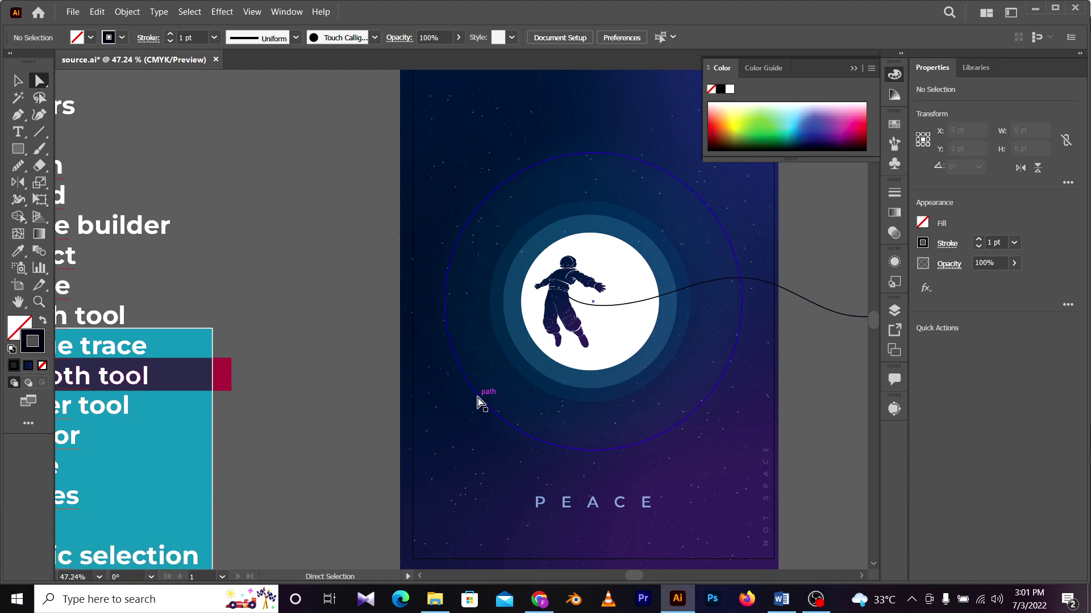
pyautogui.moveTo(645, 370); pyautogui.dragTo(523, 349)
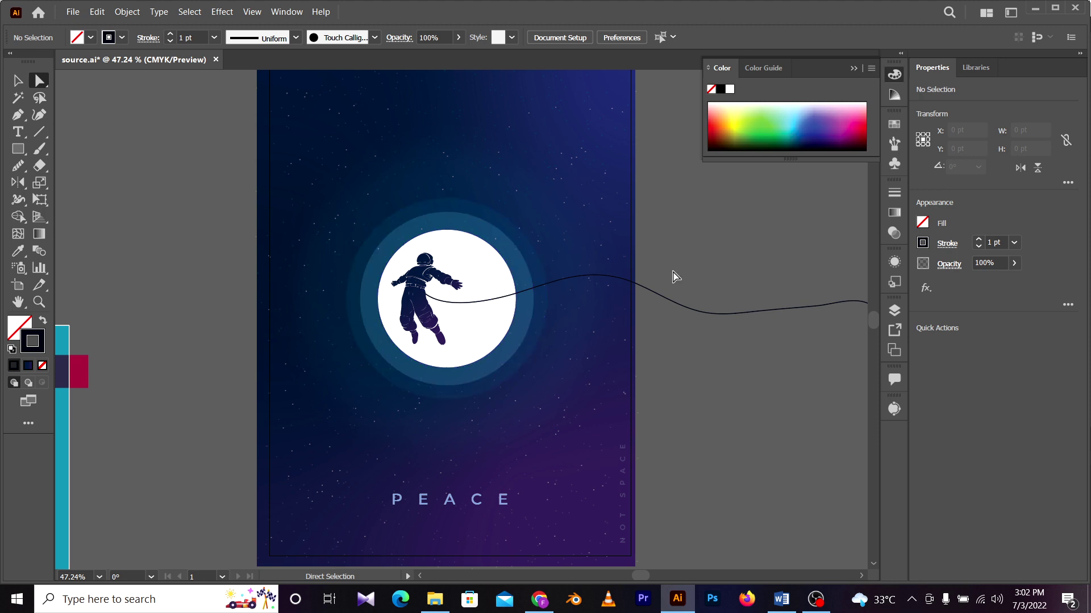
pyautogui.moveTo(366, 324); pyautogui.dragTo(416, 322)
pyautogui.moveTo(289, 378); pyautogui.dragTo(364, 366)
# Step: Move the highlight bar in the topic list down from the smooth tool line to the eraser tool line
pyautogui.press('z')
pyautogui.moveTo(459, 355); pyautogui.dragTo(287, 385)
pyautogui.moveTo(489, 346); pyautogui.dragTo(470, 337)
pyautogui.press('a')
pyautogui.click(674, 250)
pyautogui.moveTo(686, 424); pyautogui.dragTo(681, 407)
pyautogui.moveTo(419, 401); pyautogui.dragTo(465, 405)
pyautogui.moveTo(381, 406); pyautogui.dragTo(509, 384)
pyautogui.moveTo(284, 324); pyautogui.dragTo(287, 357)
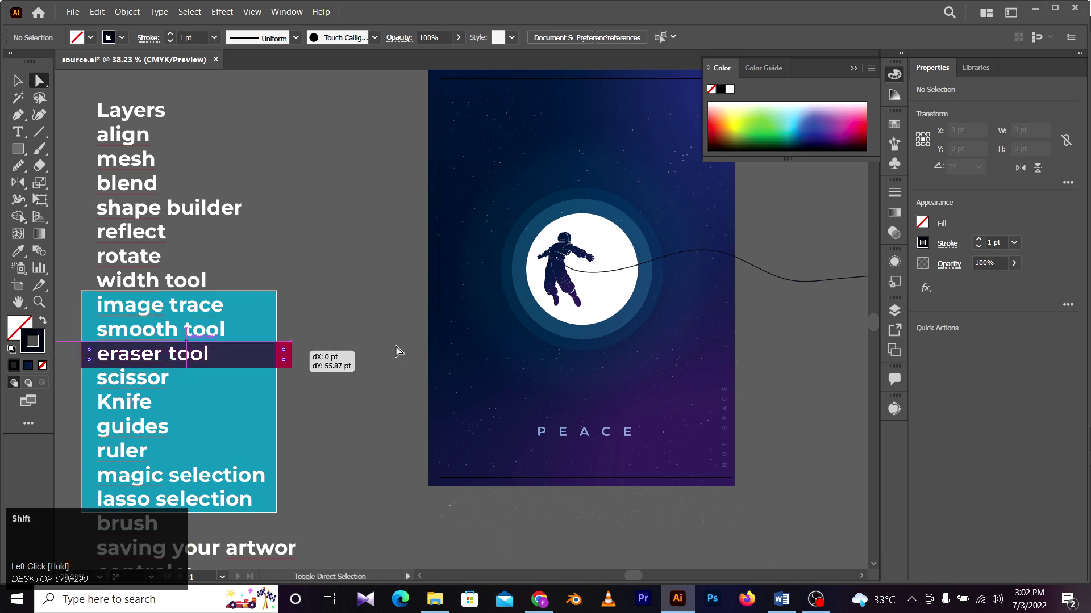
pyautogui.click(358, 302)
# Step: Draw a crimson rectangle of about 348 by 283 pt on the empty canvas beside the poster, above the wavy path
pyautogui.press('space')
pyautogui.moveTo(378, 278)
pyautogui.mouseDown()
pyautogui.moveTo(319, 287)
pyautogui.moveTo(348, 290)
pyautogui.mouseUp()
pyautogui.press('space')
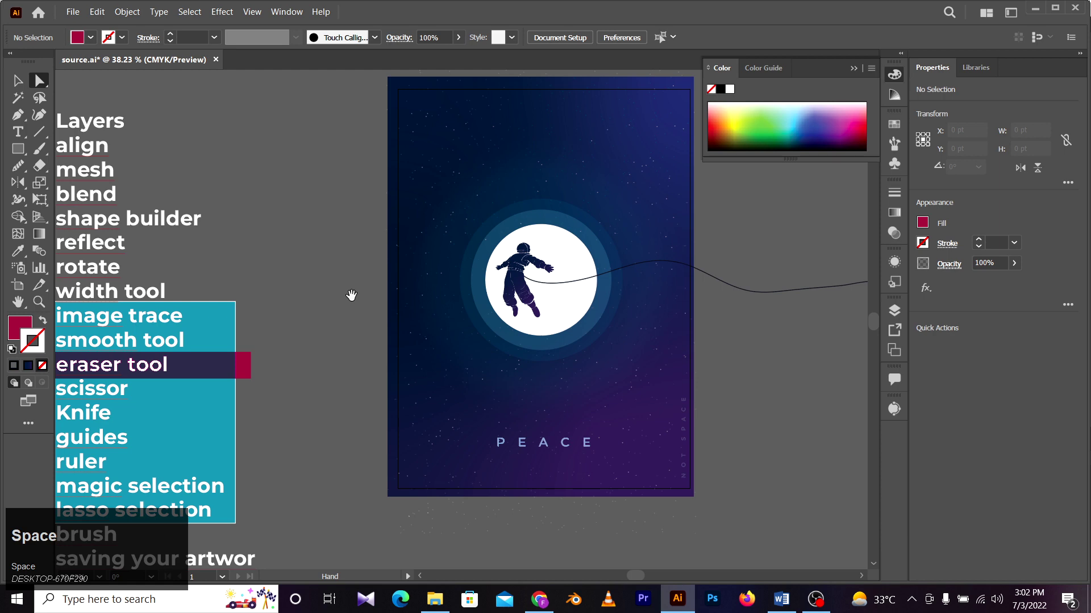
pyautogui.moveTo(689, 285); pyautogui.dragTo(458, 258)
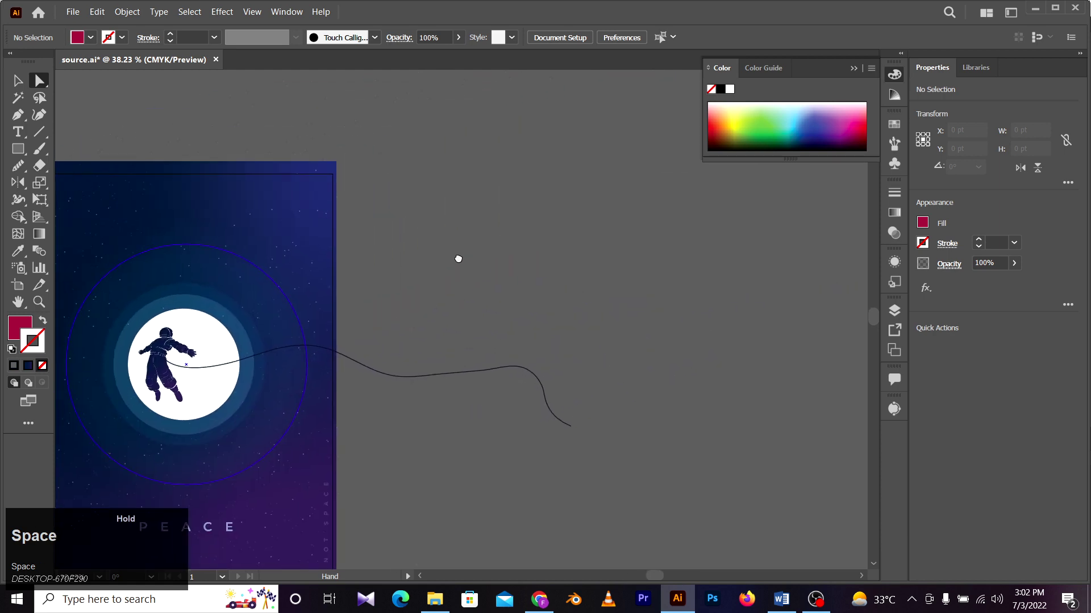
pyautogui.press('m')
pyautogui.moveTo(412, 166); pyautogui.dragTo(576, 301)
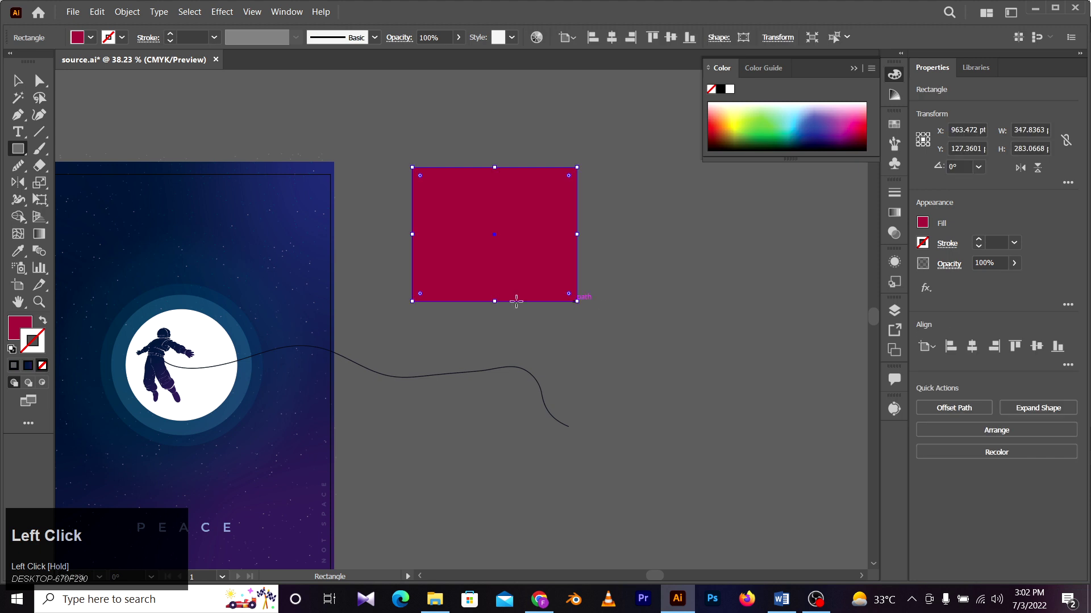
# Step: Erase a thin wavy strip down through the middle of the rectangle and a wider notch along its upper edge
pyautogui.click(38, 169)
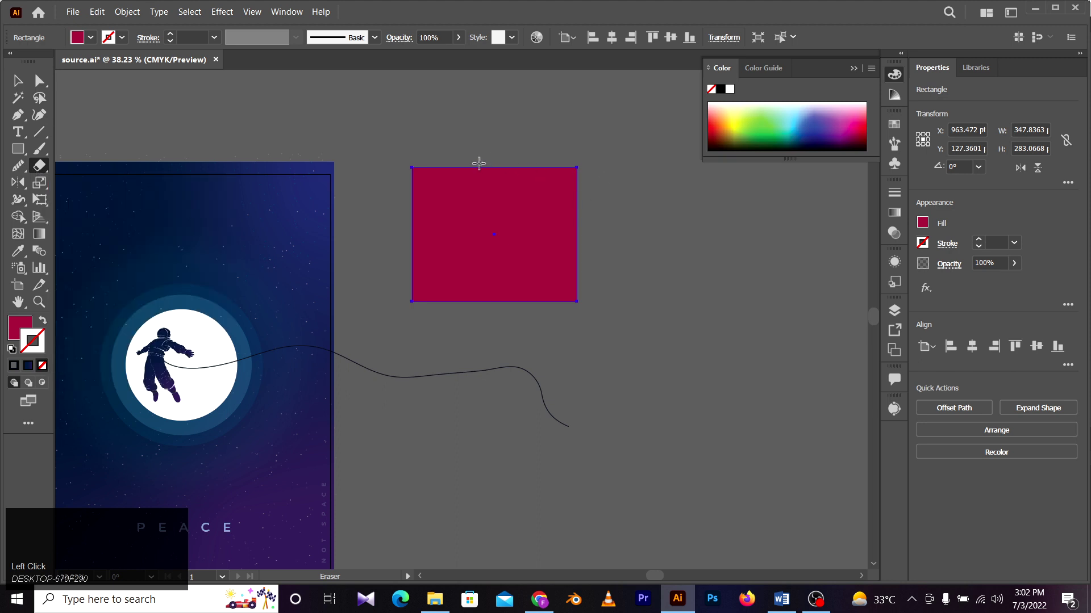
pyautogui.moveTo(484, 156)
pyautogui.mouseDown()
pyautogui.moveTo(490, 200)
pyautogui.moveTo(473, 236)
pyautogui.moveTo(476, 275)
pyautogui.moveTo(454, 297)
pyautogui.moveTo(566, 321)
pyautogui.mouseUp()
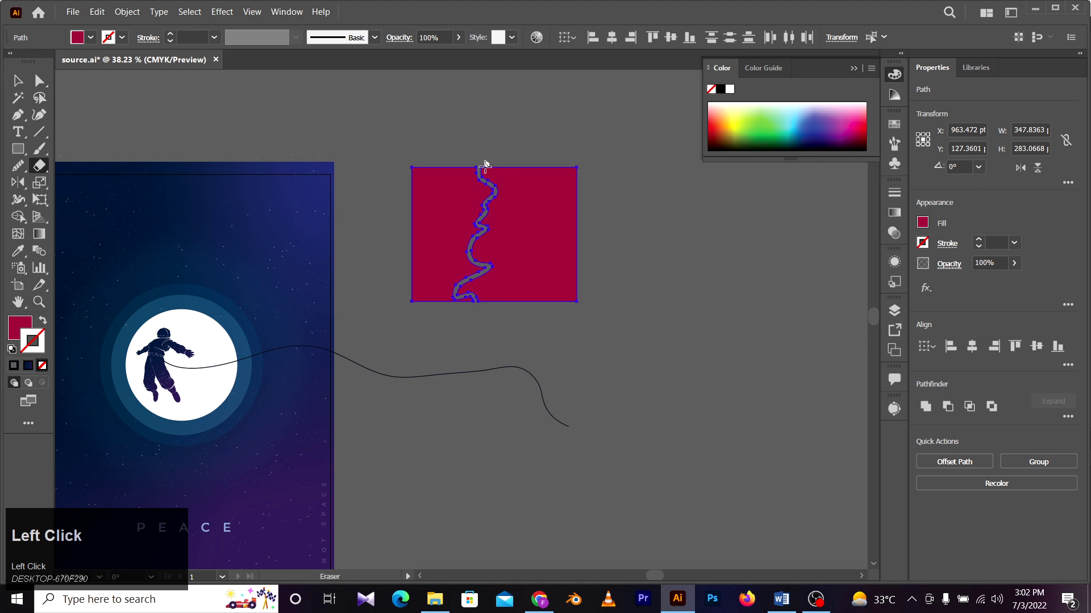
pyautogui.moveTo(484, 164); pyautogui.dragTo(488, 168)
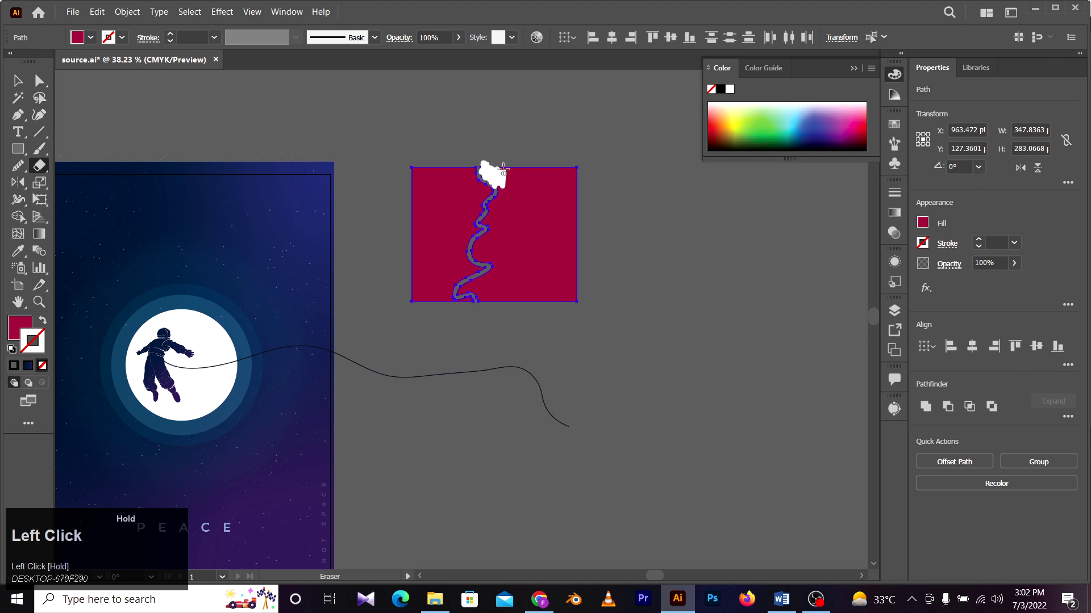
pyautogui.moveTo(528, 165)
pyautogui.mouseDown()
pyautogui.moveTo(545, 166)
pyautogui.moveTo(512, 171)
pyautogui.mouseUp()
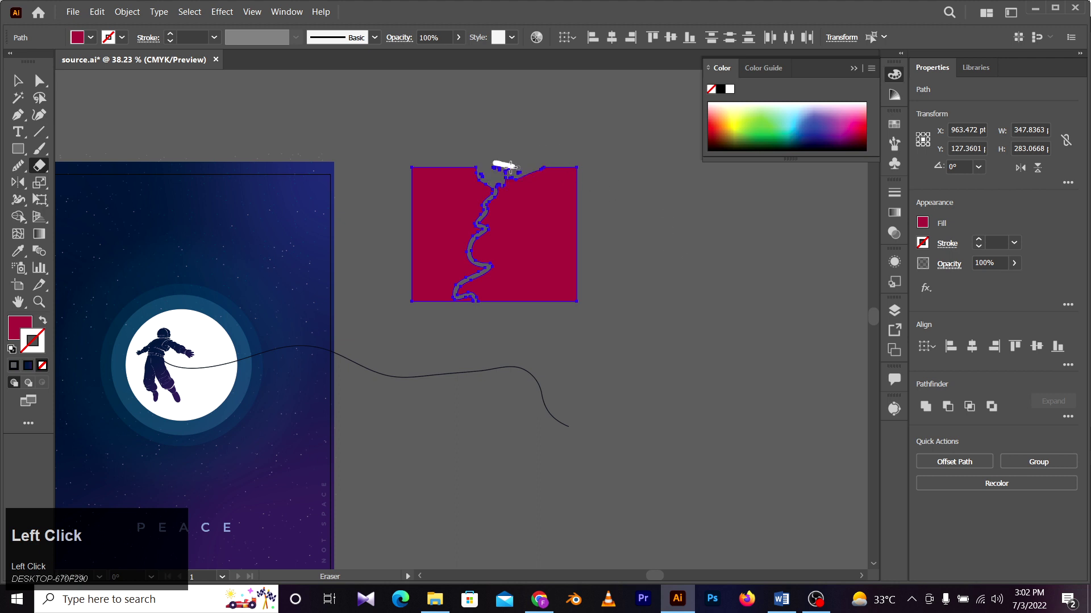
pyautogui.moveTo(511, 166)
pyautogui.mouseDown()
pyautogui.moveTo(499, 169)
pyautogui.moveTo(514, 179)
pyautogui.mouseUp()
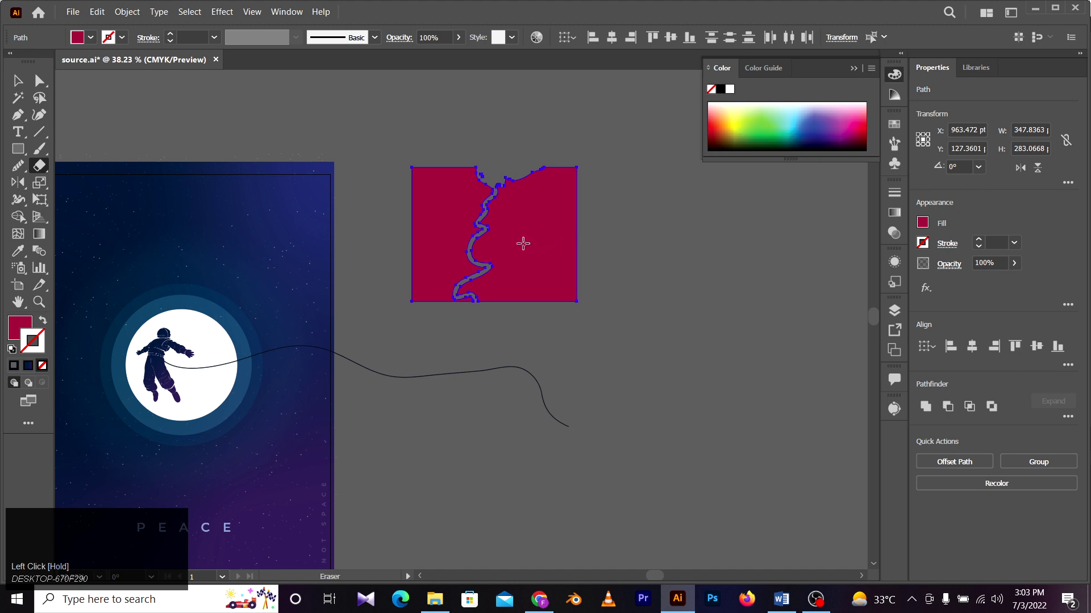
# Step: Enlarge the eraser tip to about half the rectangle's width and shrink it back to a small circle
pyautogui.press(']')
pyautogui.press(']')
pyautogui.press(']')
pyautogui.press(']')
pyautogui.press(']')
pyautogui.press(']')
pyautogui.press(']')
pyautogui.press(']')
pyautogui.press(']')
pyautogui.press(']')
pyautogui.press(']')
pyautogui.press(']')
pyautogui.press(']')
pyautogui.press(']')
pyautogui.press(']')
pyautogui.press(']')
pyautogui.press(']')
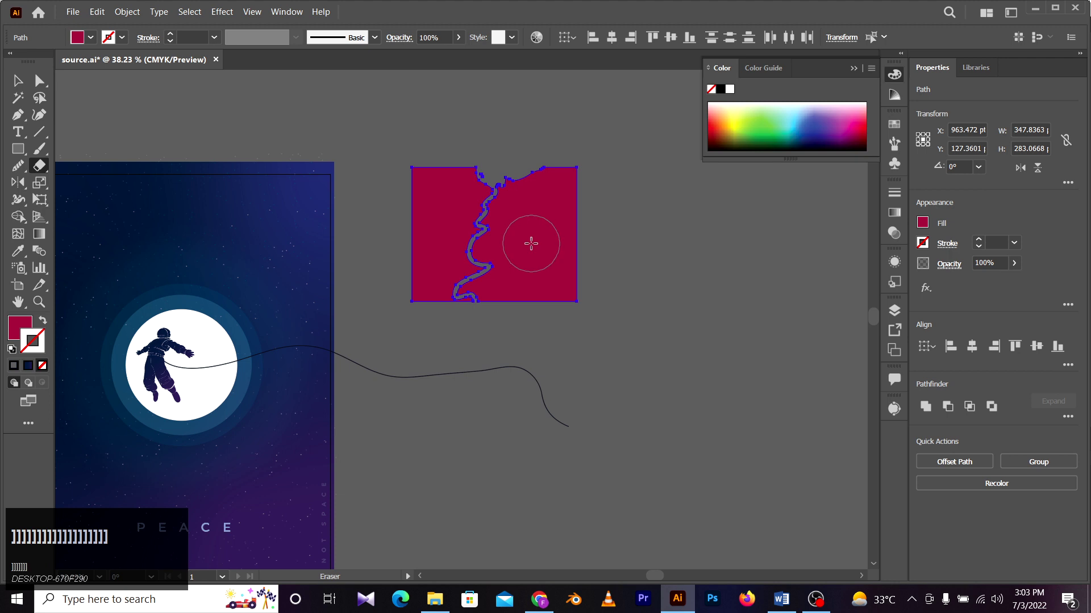
pyautogui.press(']')
pyautogui.press(']')
pyautogui.press(']')
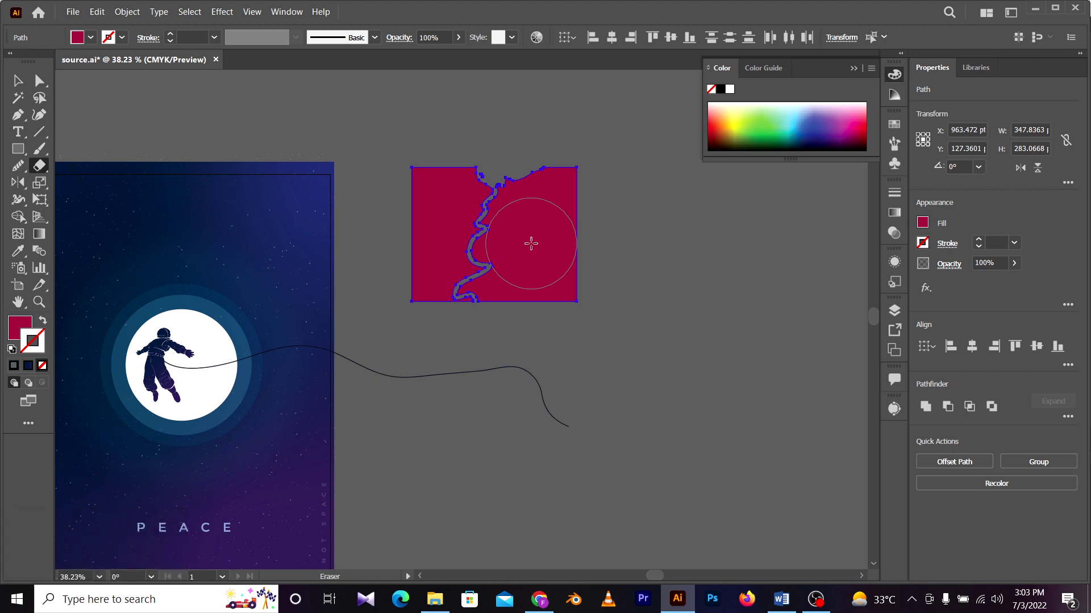
pyautogui.press('[')
pyautogui.press('[')
pyautogui.press('[')
pyautogui.press('[')
pyautogui.press('[')
pyautogui.press('[')
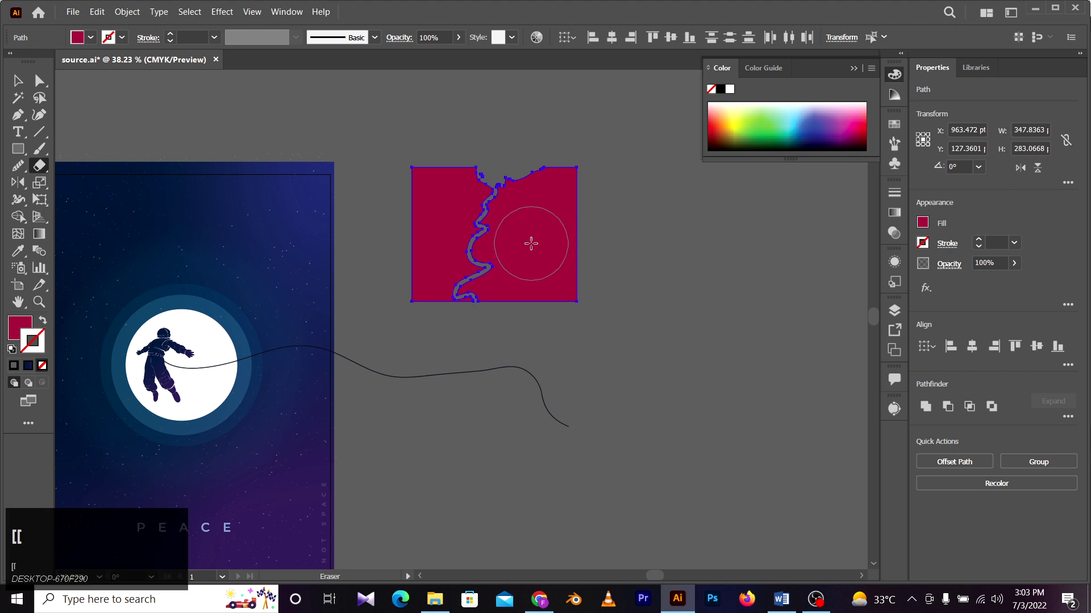
pyautogui.press('[')
pyautogui.press('[')
pyautogui.press('[')
pyautogui.press('[')
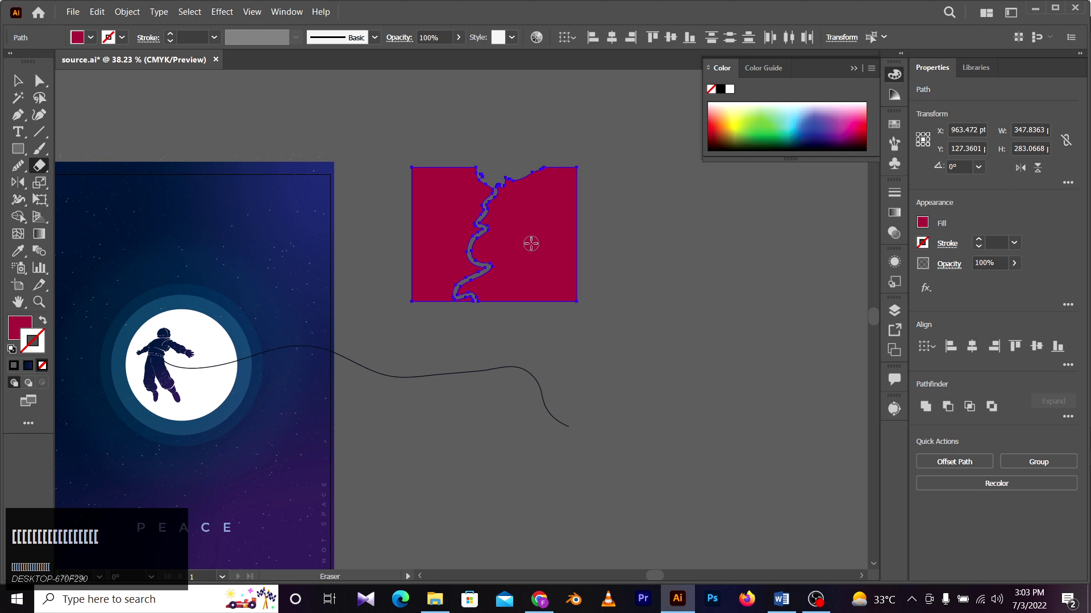
# Step: Enlarge the eraser tip to about half the rectangle's width and erase everything beyond the wavy strip
pyautogui.press(']')
pyautogui.press(']')
pyautogui.press(']')
pyautogui.press(']')
pyautogui.press(']')
pyautogui.press(']')
pyautogui.press(']')
pyautogui.press(']')
pyautogui.press(']')
pyautogui.press(']')
pyautogui.press(']')
pyautogui.press(']')
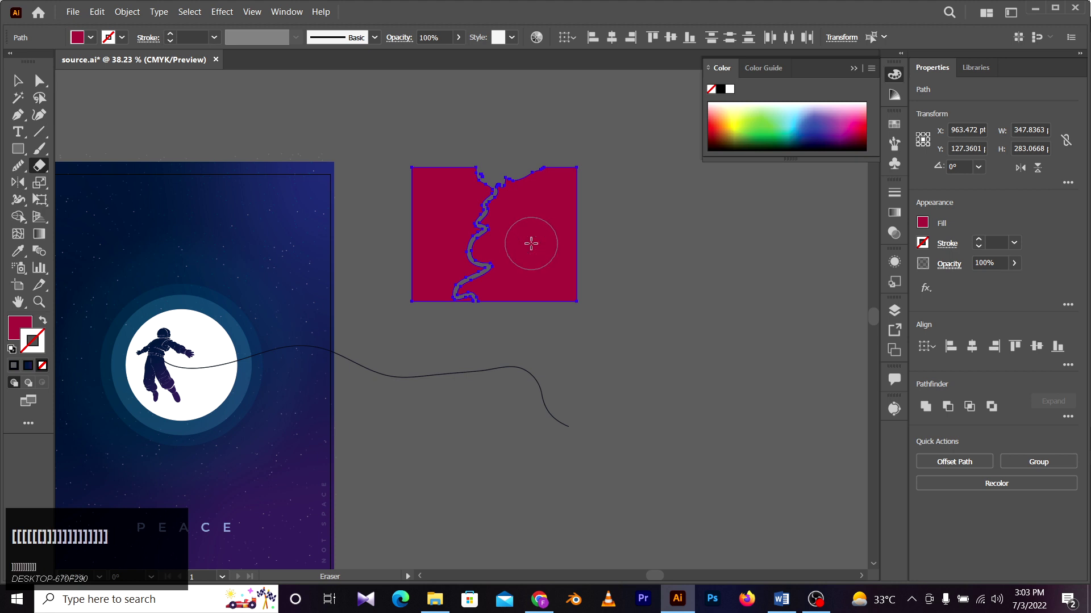
pyautogui.press(']')
pyautogui.press(']')
pyautogui.press(']')
pyautogui.press(']')
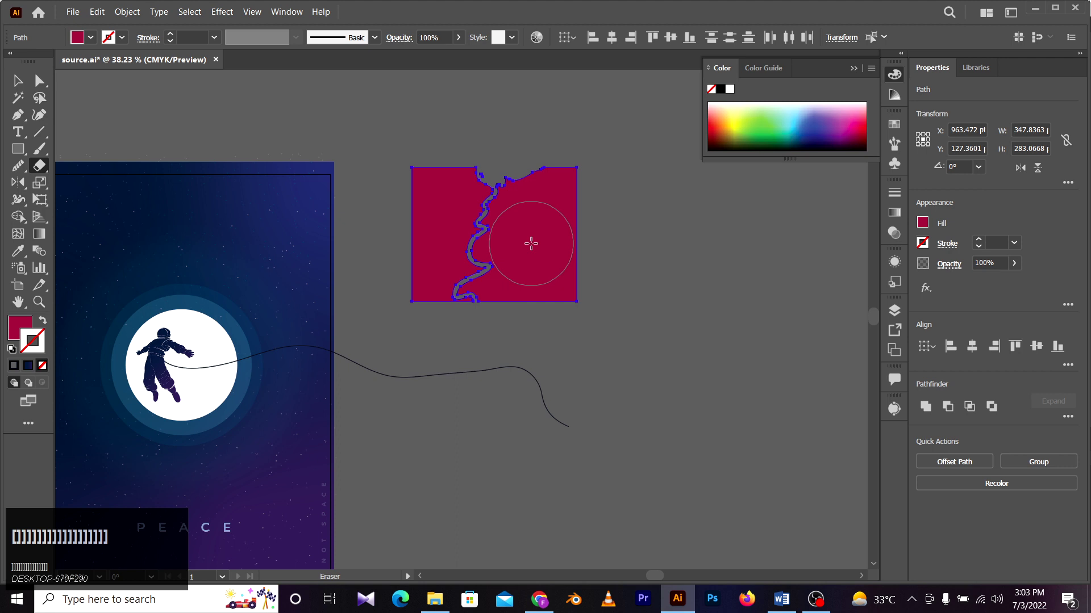
pyautogui.moveTo(592, 175)
pyautogui.mouseDown()
pyautogui.moveTo(571, 165)
pyautogui.moveTo(548, 193)
pyautogui.moveTo(539, 185)
pyautogui.moveTo(514, 252)
pyautogui.moveTo(522, 273)
pyautogui.moveTo(493, 310)
pyautogui.moveTo(579, 285)
pyautogui.moveTo(579, 256)
pyautogui.moveTo(628, 150)
pyautogui.moveTo(627, 216)
pyautogui.mouseUp()
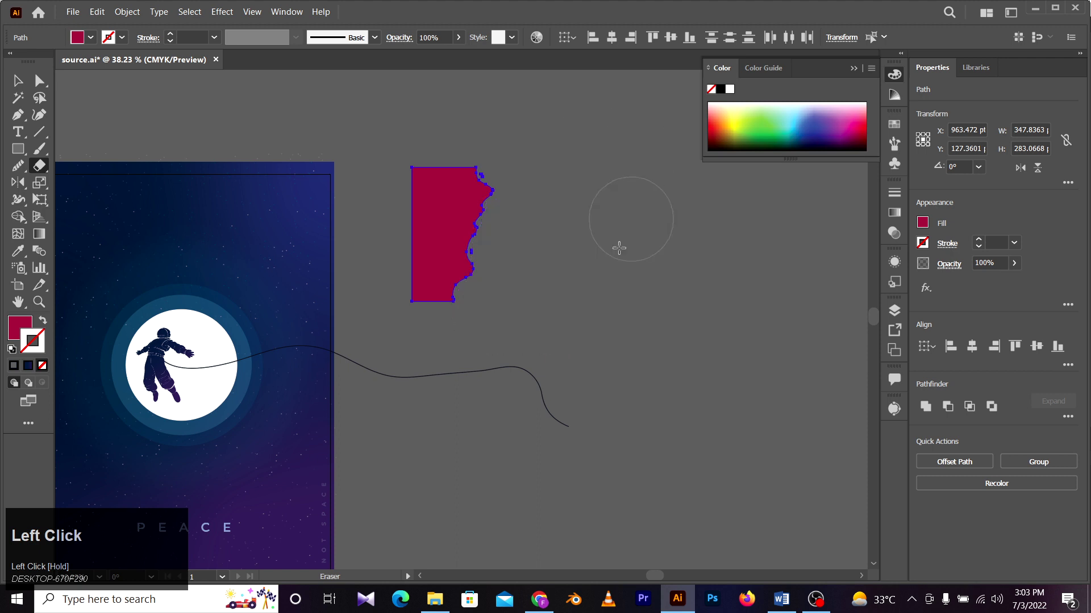
pyautogui.click(508, 254)
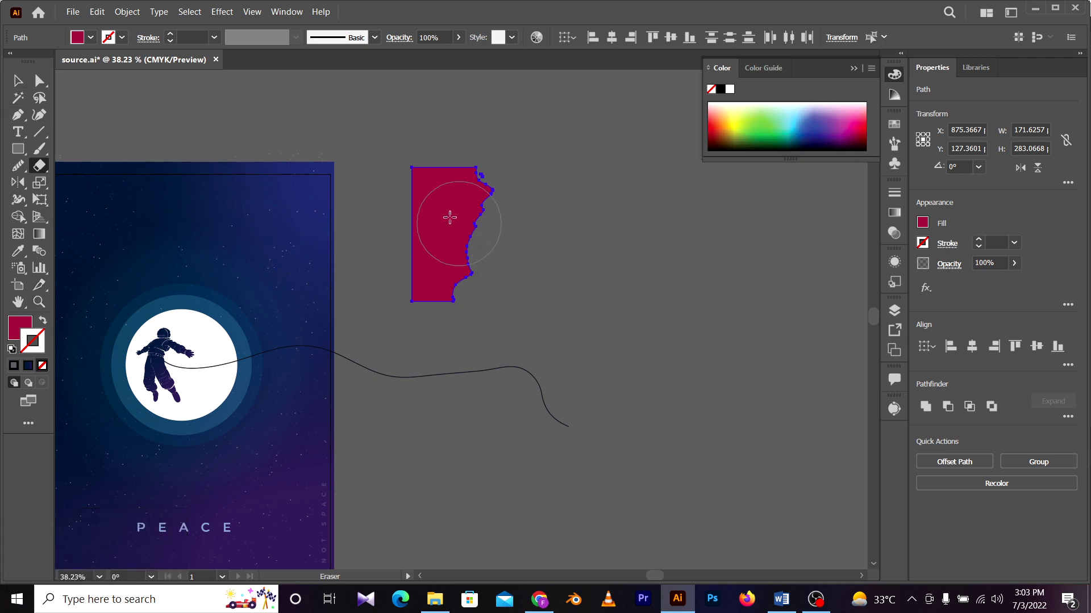
# Step: Draw a closed, curved crimson blob with the Pen tool on the empty canvas beyond the end of the wavy path
pyautogui.press('p')
pyautogui.click(611, 301)
pyautogui.moveTo(652, 271)
pyautogui.mouseDown()
pyautogui.moveTo(729, 275)
pyautogui.moveTo(749, 294)
pyautogui.mouseUp()
pyautogui.moveTo(761, 314); pyautogui.dragTo(667, 421)
pyautogui.moveTo(635, 408); pyautogui.dragTo(601, 381)
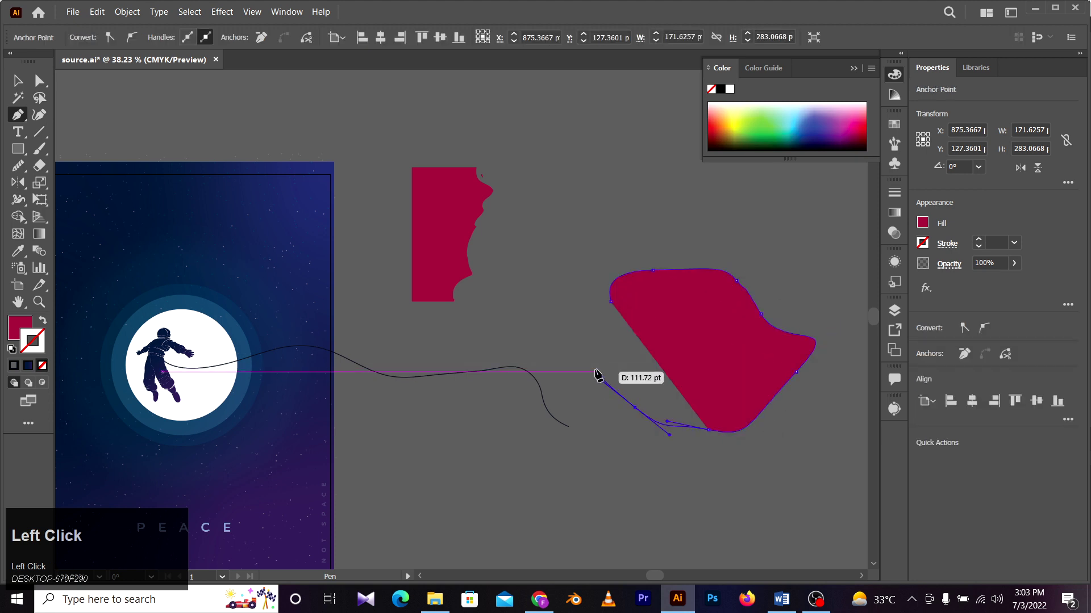
pyautogui.click(611, 302)
pyautogui.moveTo(645, 236); pyautogui.dragTo(471, 183)
pyautogui.press('v')
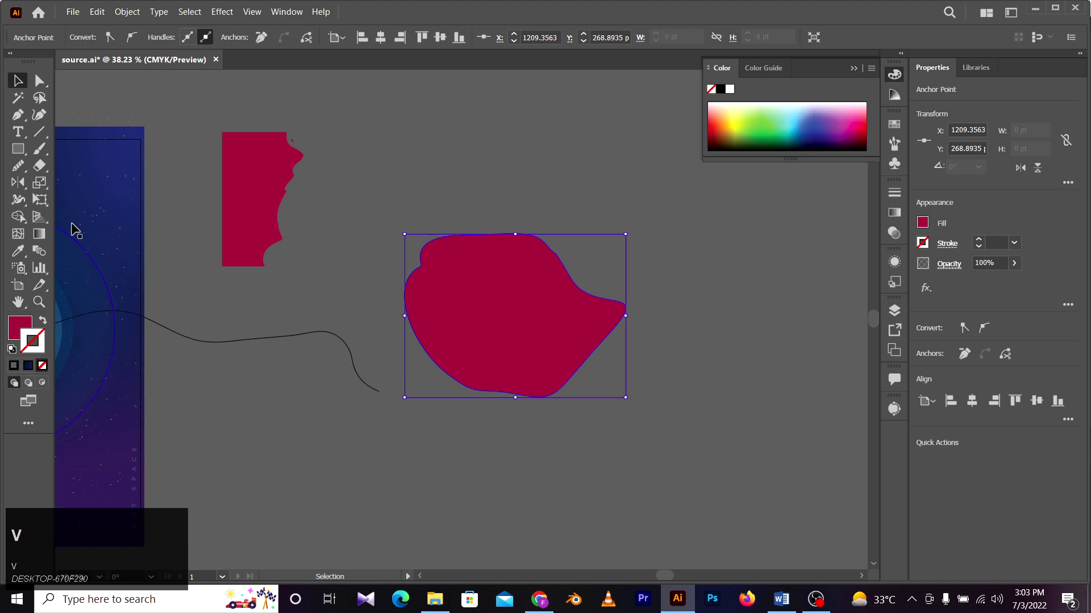
# Step: Shrink the eraser tip and erase around the crimson blob's edges, trimming it to a smaller bean-like shape
pyautogui.click(40, 165)
pyautogui.press('[')
pyautogui.press('[')
pyautogui.press('[')
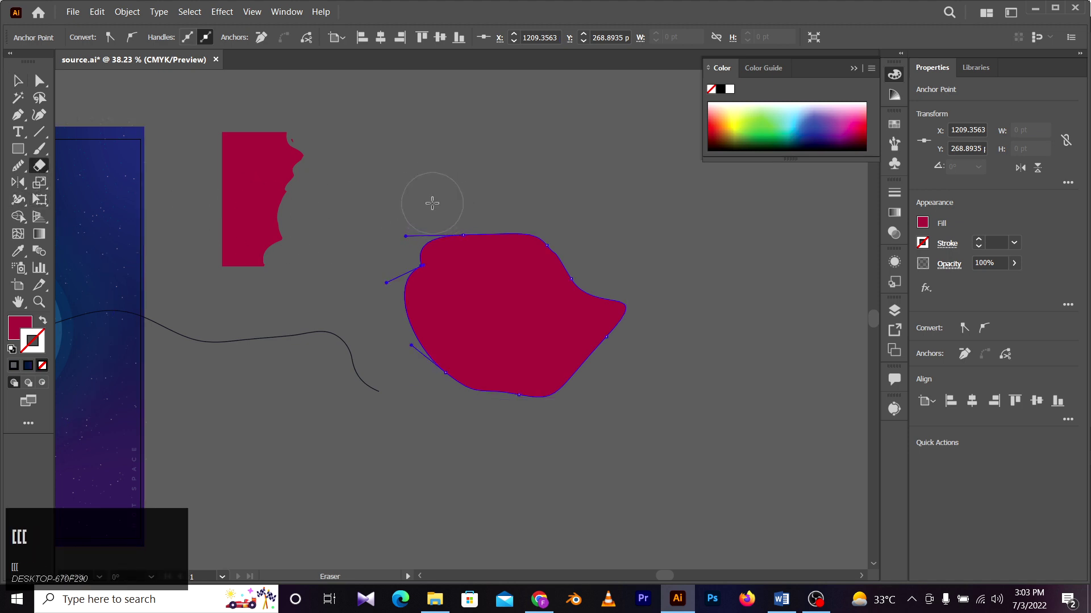
pyautogui.moveTo(437, 215)
pyautogui.mouseDown()
pyautogui.moveTo(419, 230)
pyautogui.moveTo(424, 289)
pyautogui.moveTo(413, 341)
pyautogui.moveTo(537, 399)
pyautogui.moveTo(563, 323)
pyautogui.moveTo(553, 239)
pyautogui.moveTo(494, 207)
pyautogui.moveTo(412, 227)
pyautogui.moveTo(448, 219)
pyautogui.moveTo(555, 271)
pyautogui.moveTo(522, 225)
pyautogui.moveTo(461, 218)
pyautogui.moveTo(408, 245)
pyautogui.moveTo(382, 305)
pyautogui.moveTo(414, 213)
pyautogui.moveTo(414, 271)
pyautogui.moveTo(441, 217)
pyautogui.moveTo(579, 288)
pyautogui.moveTo(594, 340)
pyautogui.moveTo(618, 298)
pyautogui.moveTo(538, 281)
pyautogui.moveTo(530, 258)
pyautogui.moveTo(559, 310)
pyautogui.mouseUp()
# Step: Move the trimmed crimson blob up and to the left on the canvas, closer to the practice rectangle
pyautogui.click(40, 81)
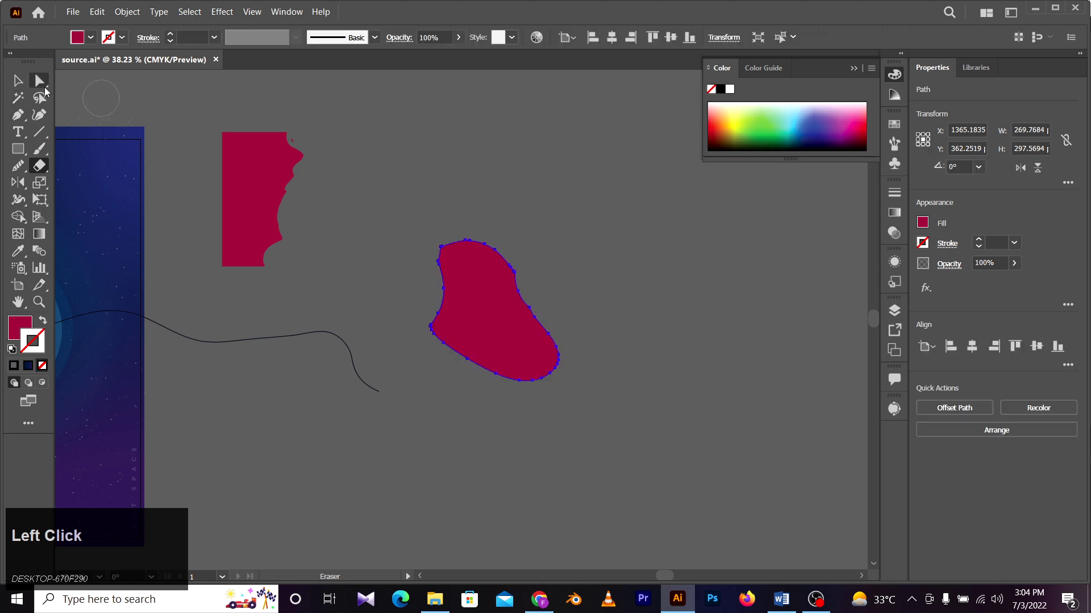
pyautogui.click(487, 176)
pyautogui.moveTo(486, 328); pyautogui.dragTo(436, 266)
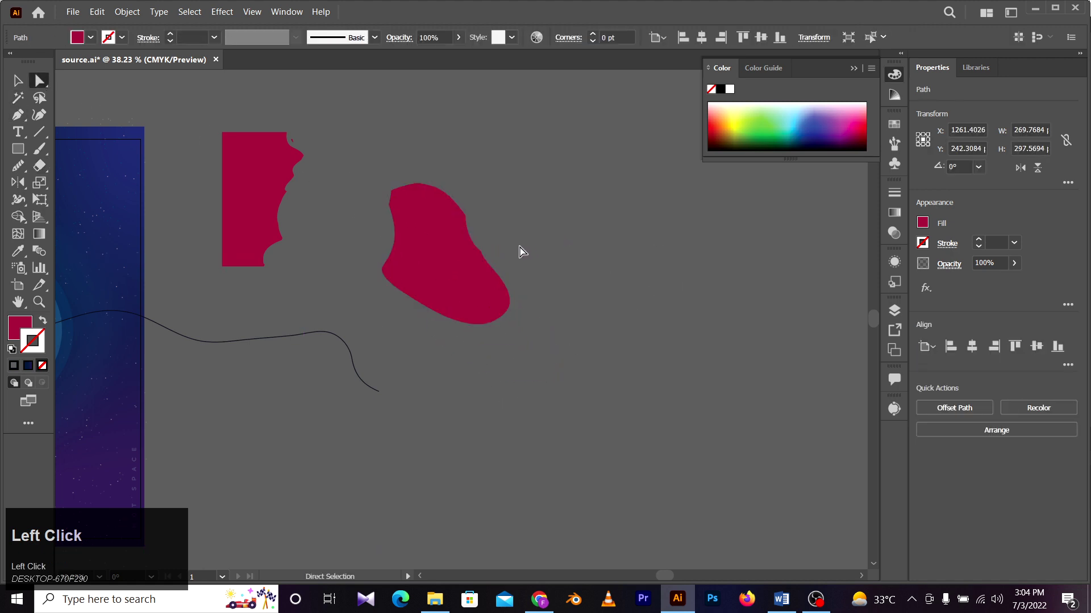
pyautogui.click(519, 246)
pyautogui.hotkey('ctrl', 'space')
pyautogui.moveTo(457, 209); pyautogui.dragTo(590, 219)
pyautogui.moveTo(437, 316); pyautogui.dragTo(407, 312)
pyautogui.click(275, 173)
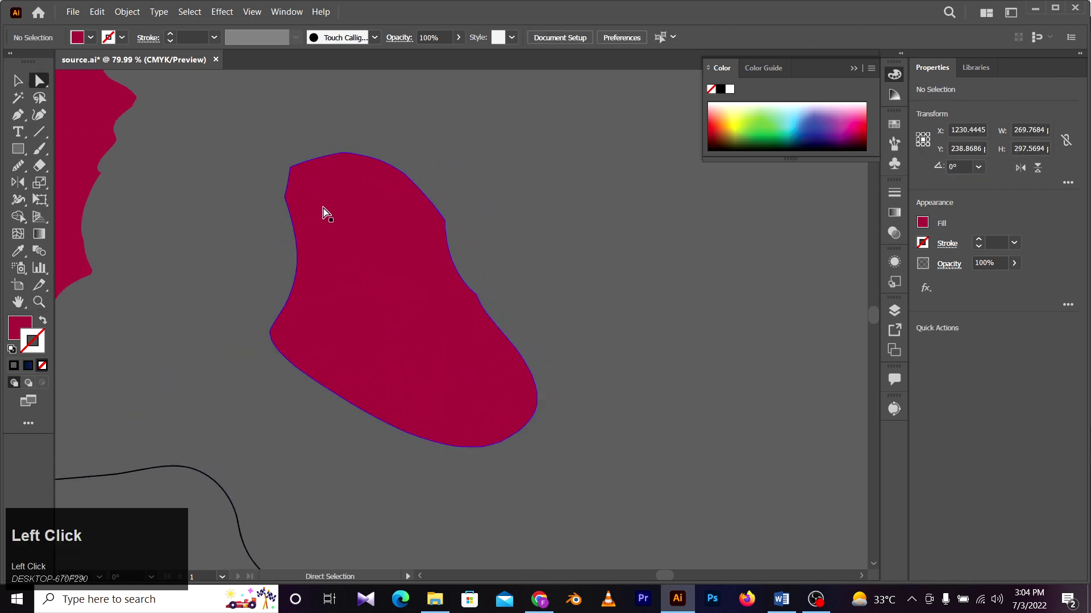
pyautogui.click(322, 206)
pyautogui.moveTo(398, 185); pyautogui.dragTo(499, 320)
pyautogui.hotkey('ctrl', 'z')
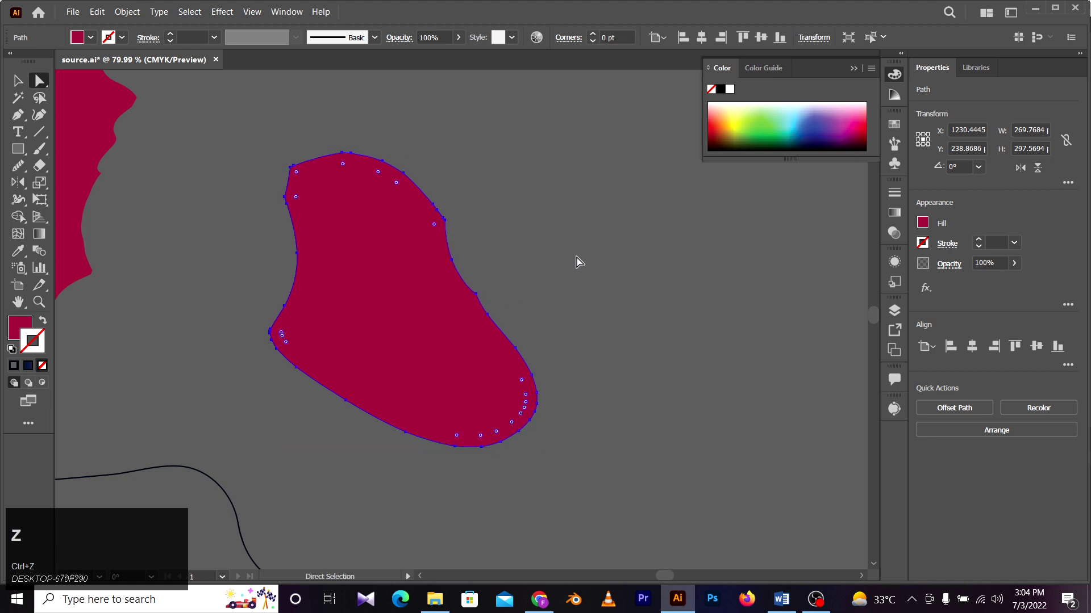
# Step: Smooth the crimson blob's sharp corners and uneven edges all around its outline with the Smooth tool
pyautogui.click(576, 258)
pyautogui.click(407, 290)
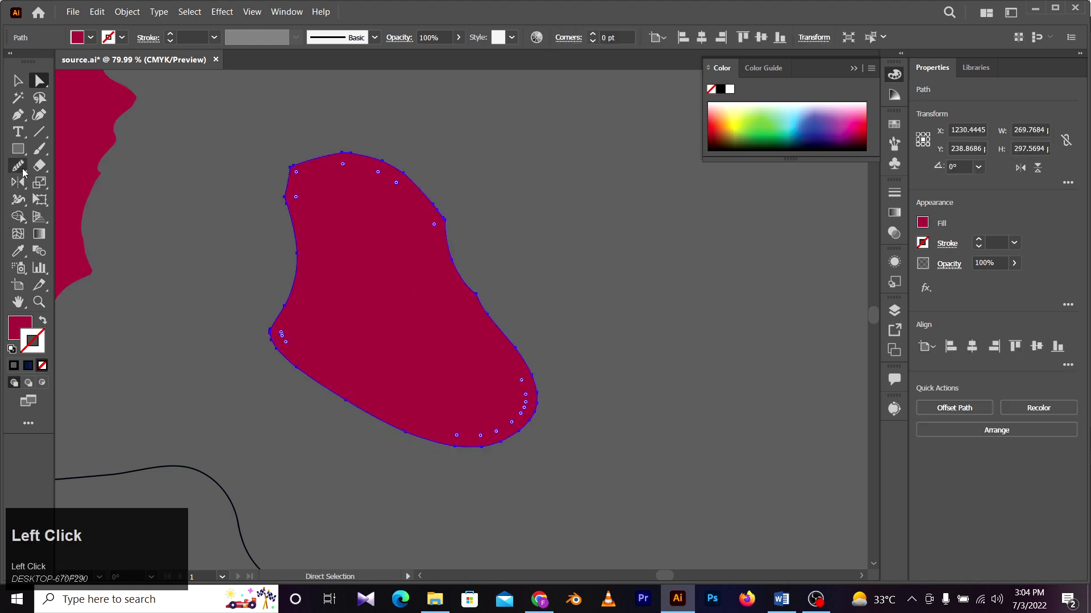
pyautogui.click(22, 170)
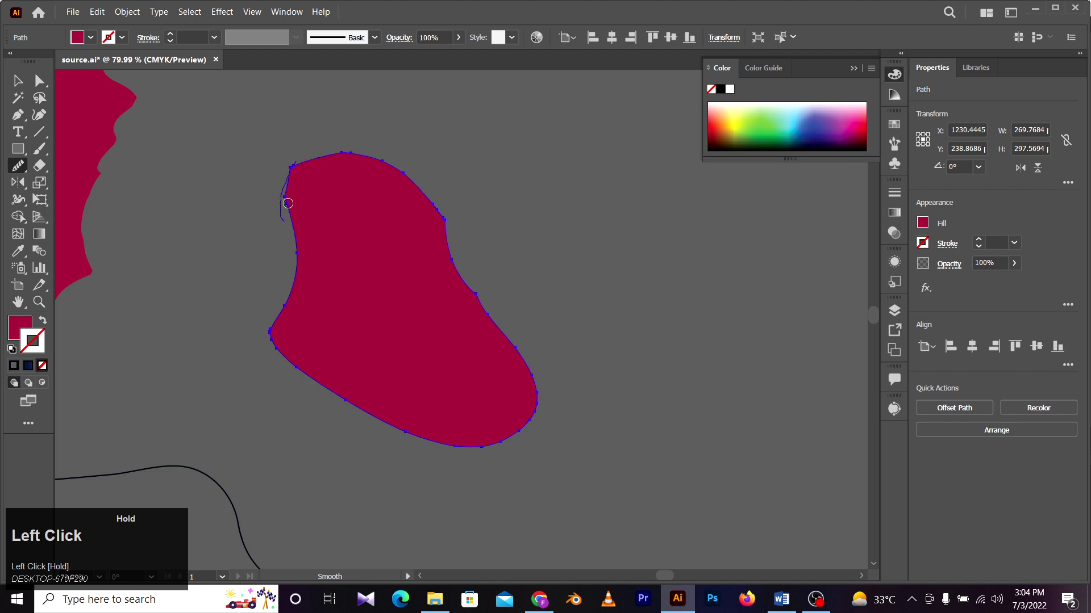
pyautogui.moveTo(295, 171)
pyautogui.mouseDown()
pyautogui.moveTo(356, 160)
pyautogui.moveTo(304, 158)
pyautogui.moveTo(350, 169)
pyautogui.moveTo(377, 150)
pyautogui.moveTo(362, 164)
pyautogui.moveTo(452, 211)
pyautogui.mouseUp()
pyautogui.moveTo(272, 353)
pyautogui.mouseDown()
pyautogui.moveTo(302, 372)
pyautogui.moveTo(273, 316)
pyautogui.mouseUp()
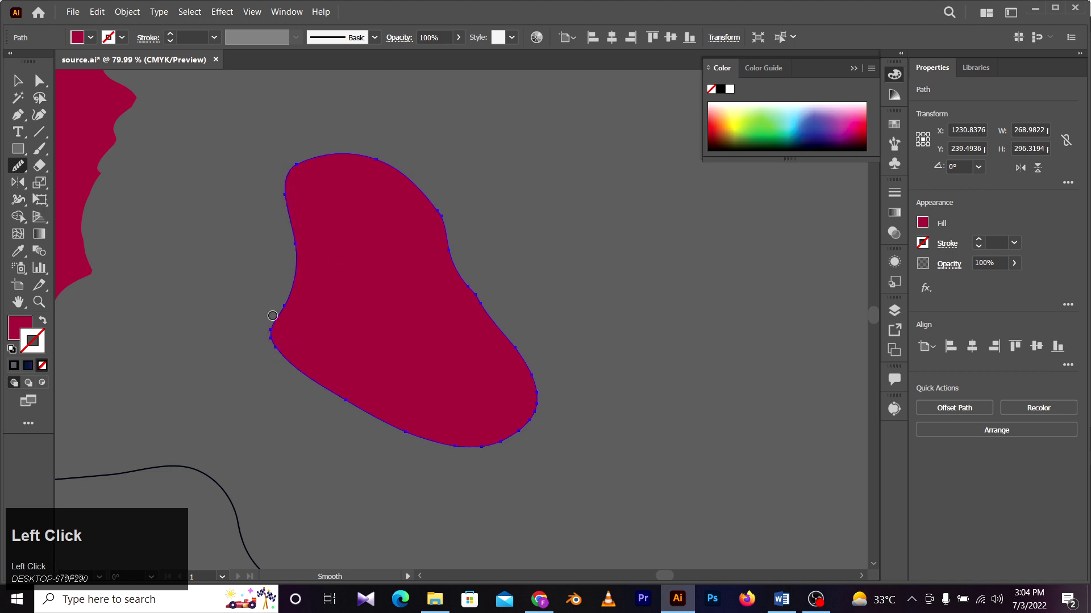
pyautogui.moveTo(533, 414); pyautogui.dragTo(394, 441)
pyautogui.moveTo(535, 422)
pyautogui.mouseDown()
pyautogui.moveTo(440, 448)
pyautogui.moveTo(400, 433)
pyautogui.mouseUp()
pyautogui.moveTo(327, 390); pyautogui.dragTo(460, 452)
pyautogui.moveTo(482, 290); pyautogui.dragTo(547, 390)
# Step: Fill the smoothed blob with white and remove its stroke so it serves as an egg white
pyautogui.click(17, 81)
pyautogui.click(216, 136)
pyautogui.click(414, 193)
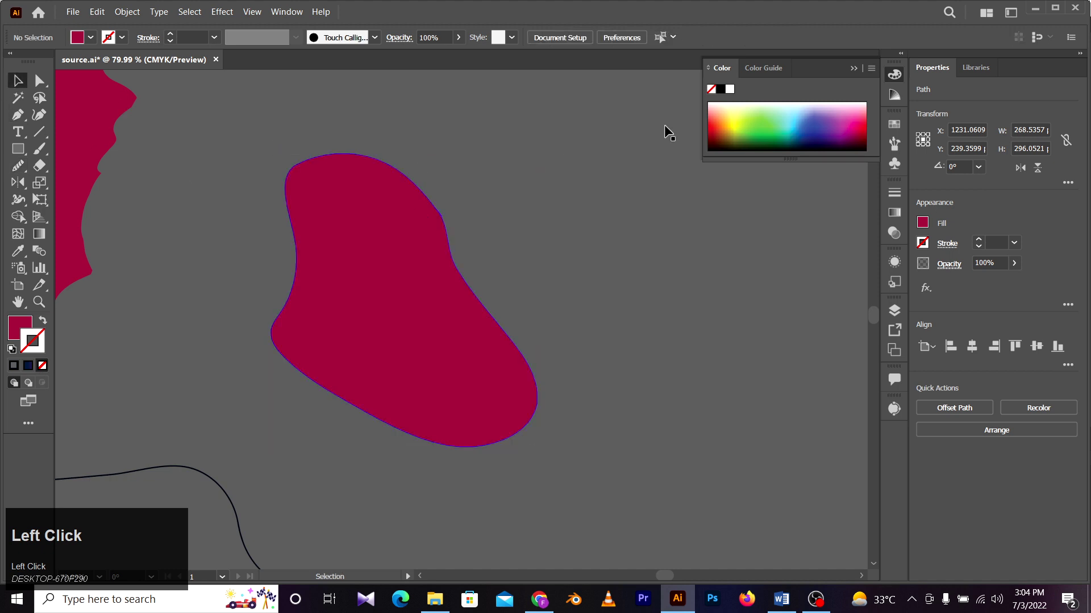
pyautogui.click(729, 89)
pyautogui.click(642, 266)
pyautogui.click(454, 304)
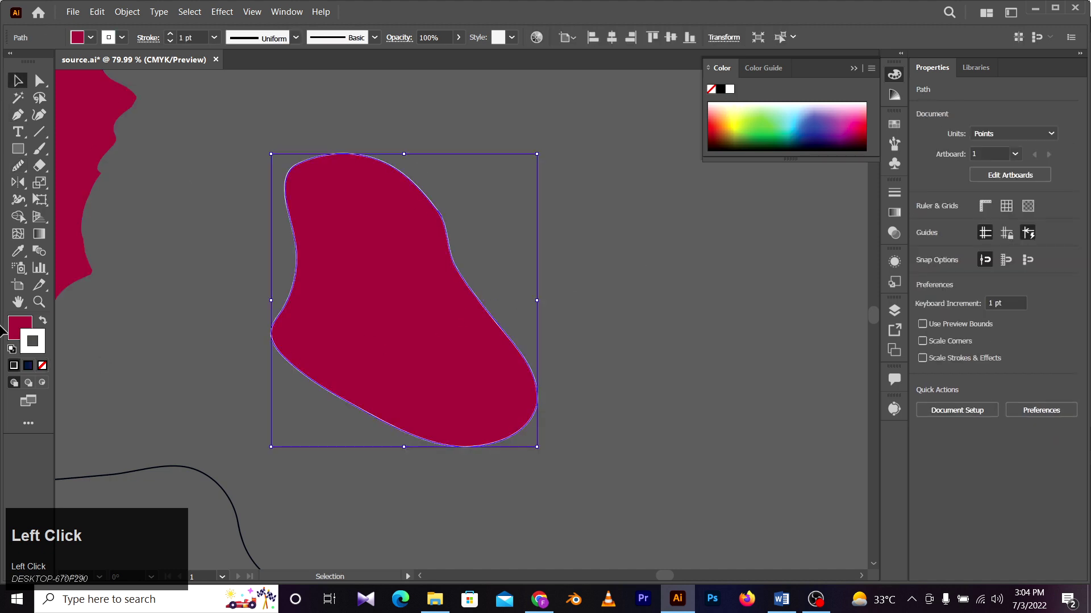
pyautogui.moveTo(35, 343); pyautogui.dragTo(19, 328)
pyautogui.click(43, 367)
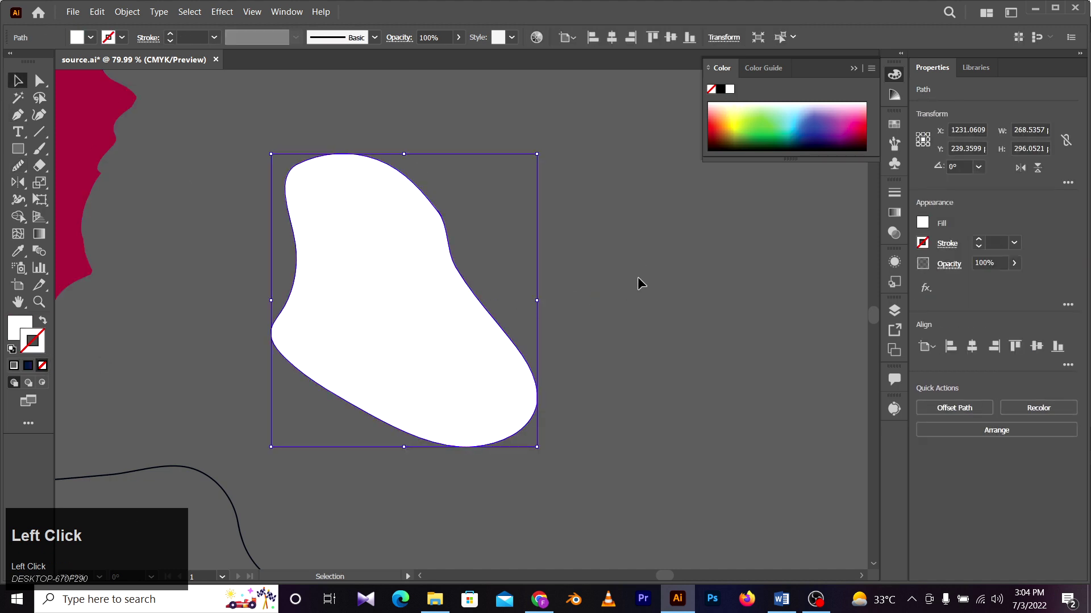
pyautogui.click(638, 277)
# Step: Draw a circle about 86 pt wide in the middle of the egg white, filled with orange and without a stroke
pyautogui.click(366, 322)
pyautogui.press('l')
pyautogui.moveTo(342, 260); pyautogui.dragTo(428, 346)
pyautogui.click(744, 102)
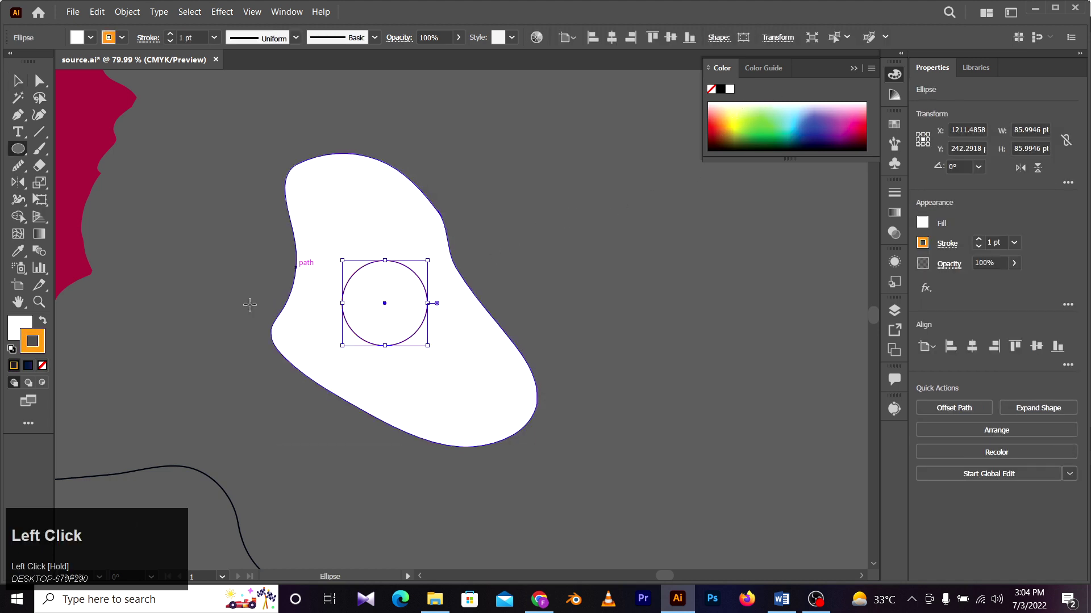
pyautogui.click(43, 321)
pyautogui.click(42, 365)
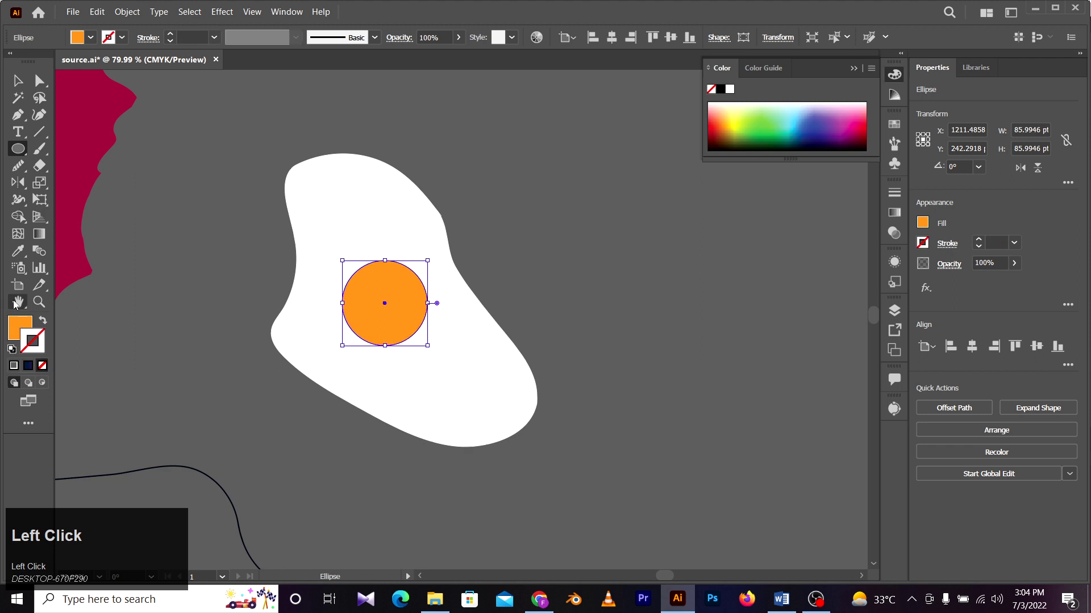
pyautogui.click(17, 327)
pyautogui.click(18, 82)
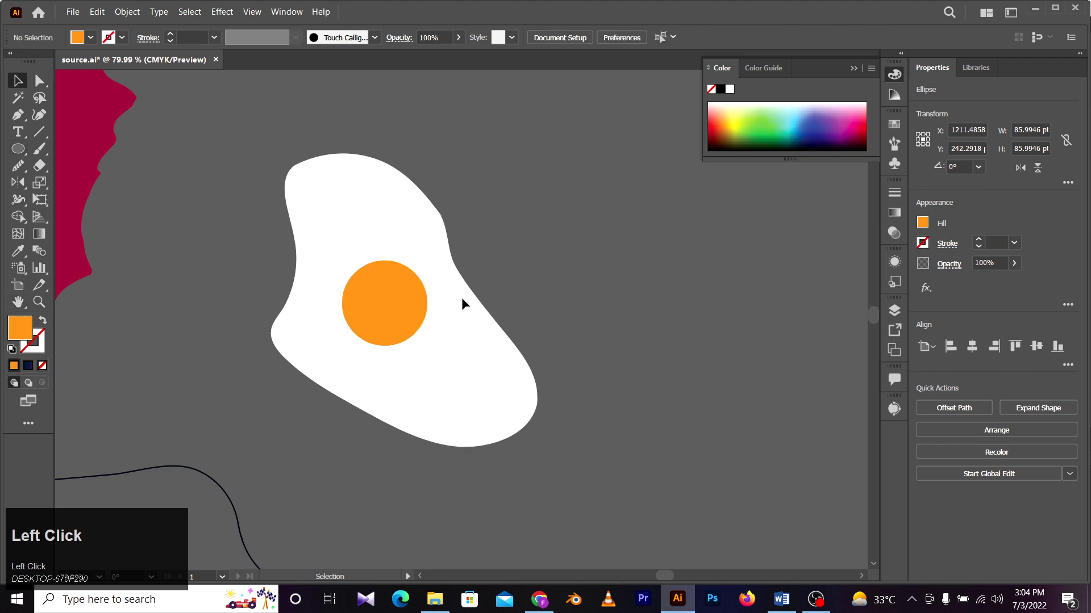
pyautogui.click(461, 298)
# Step: Copy the yolk in place, shrink the copy to about 22 pt, colour it white and place it in the yolk's upper right
pyautogui.click(390, 291)
pyautogui.hotkey('ctrl', 'c')
pyautogui.press('v')
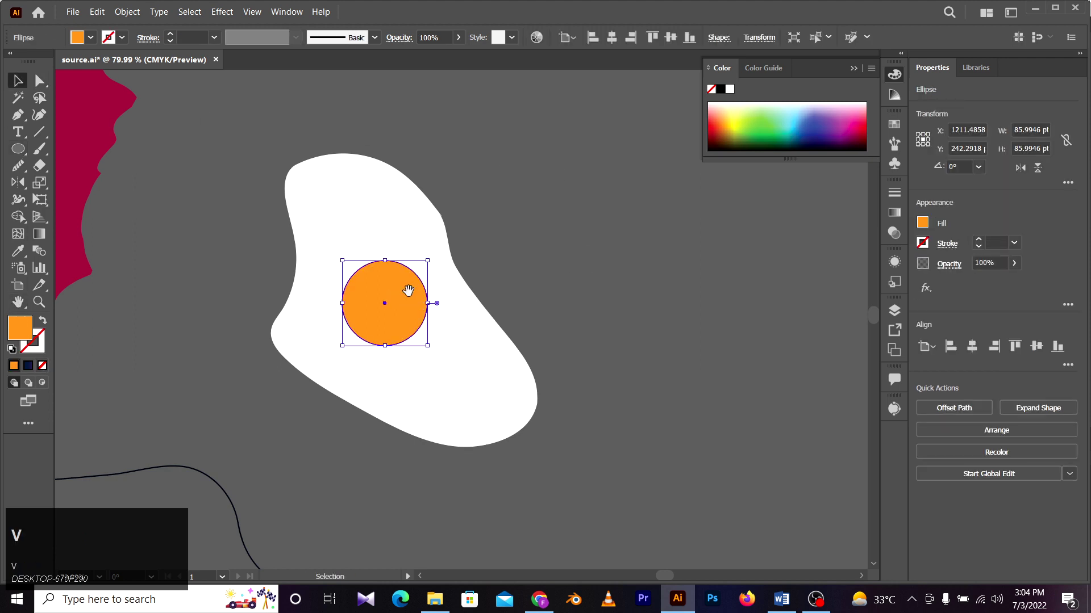
pyautogui.press('v')
pyautogui.moveTo(427, 260); pyautogui.dragTo(413, 285)
pyautogui.press('i')
pyautogui.click(394, 222)
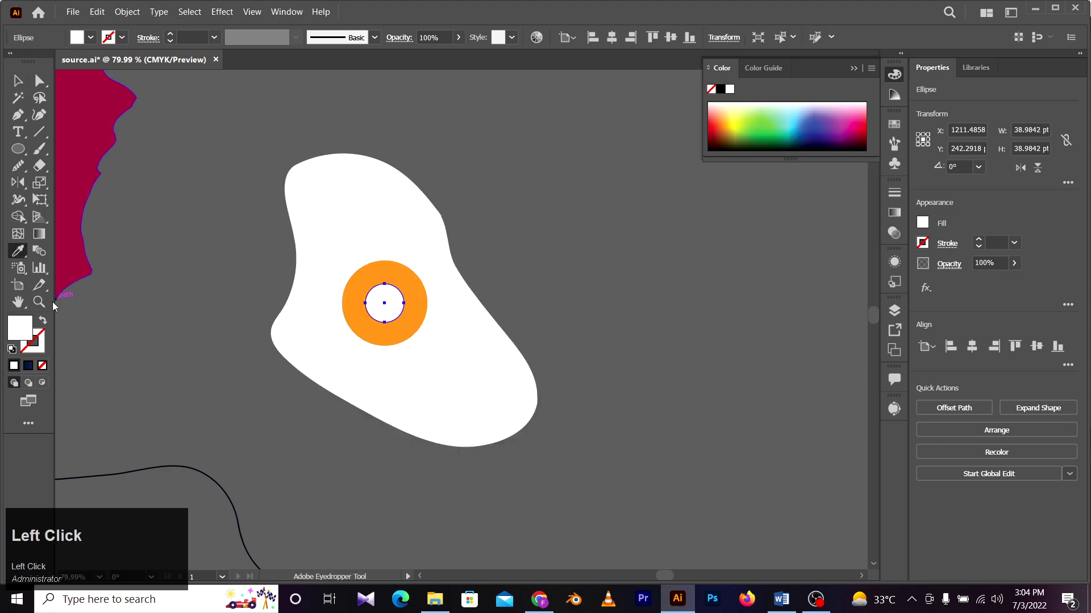
pyautogui.press('v')
pyautogui.moveTo(382, 299)
pyautogui.mouseDown()
pyautogui.moveTo(404, 285)
pyautogui.moveTo(395, 288)
pyautogui.mouseUp()
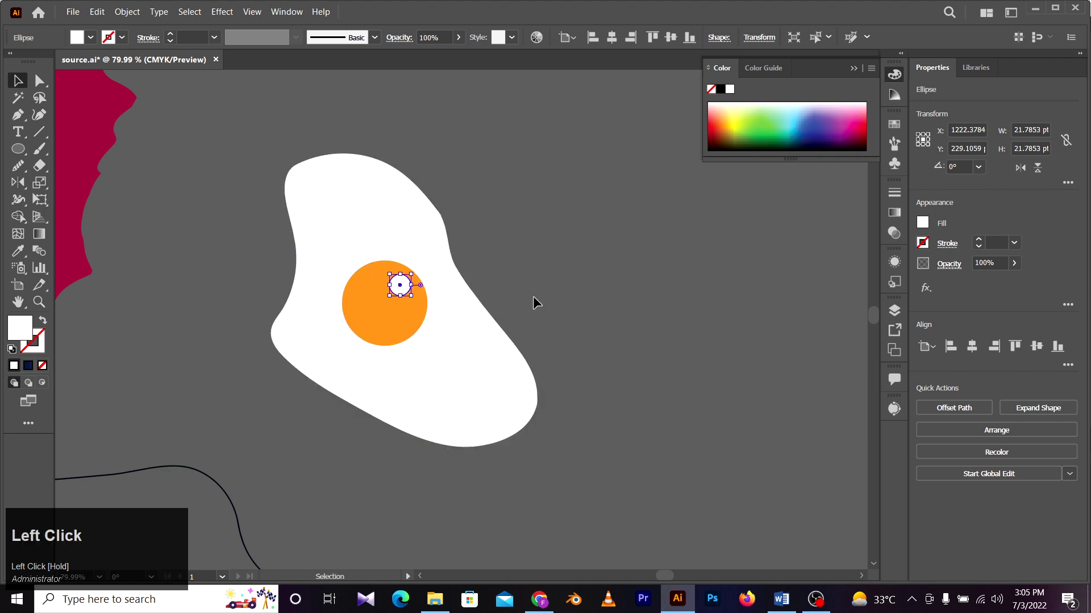
# Step: Set the small highlight circle's blending mode to Lighten and its opacity to 31%
pyautogui.click(894, 211)
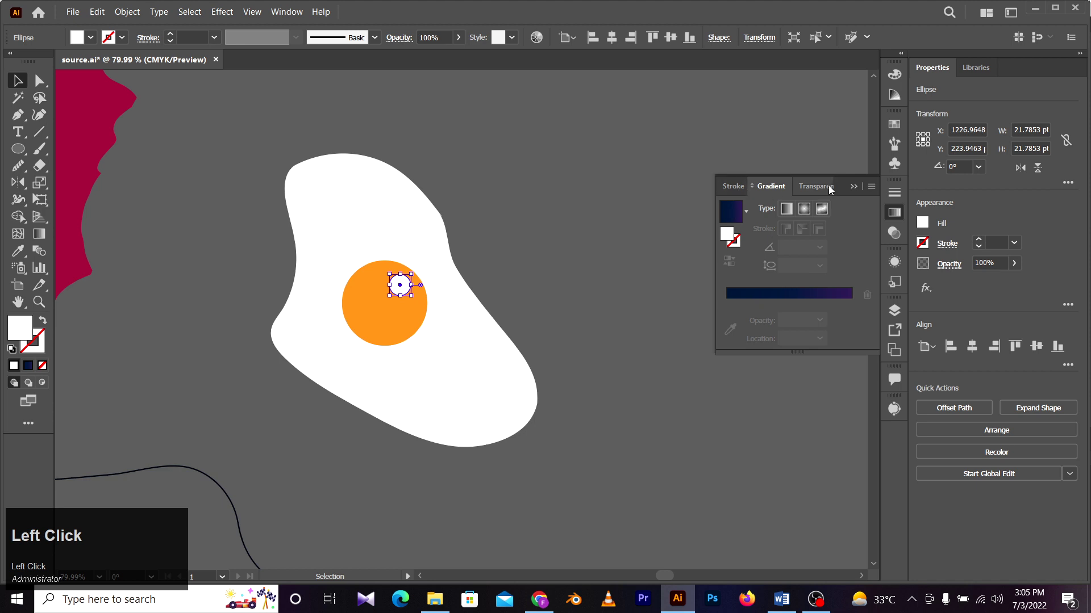
pyautogui.click(829, 185)
pyautogui.click(741, 209)
pyautogui.press('Escape')
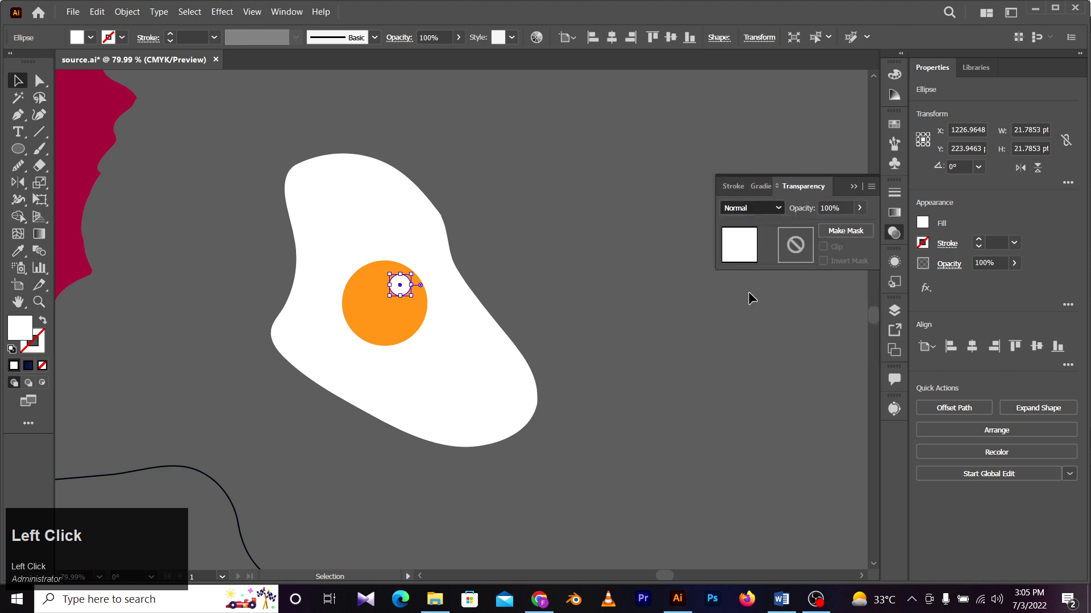
pyautogui.press('Down')
pyautogui.press('Down')
pyautogui.press('Down')
pyautogui.press('Down')
pyautogui.moveTo(859, 208); pyautogui.dragTo(821, 226)
pyautogui.click(586, 247)
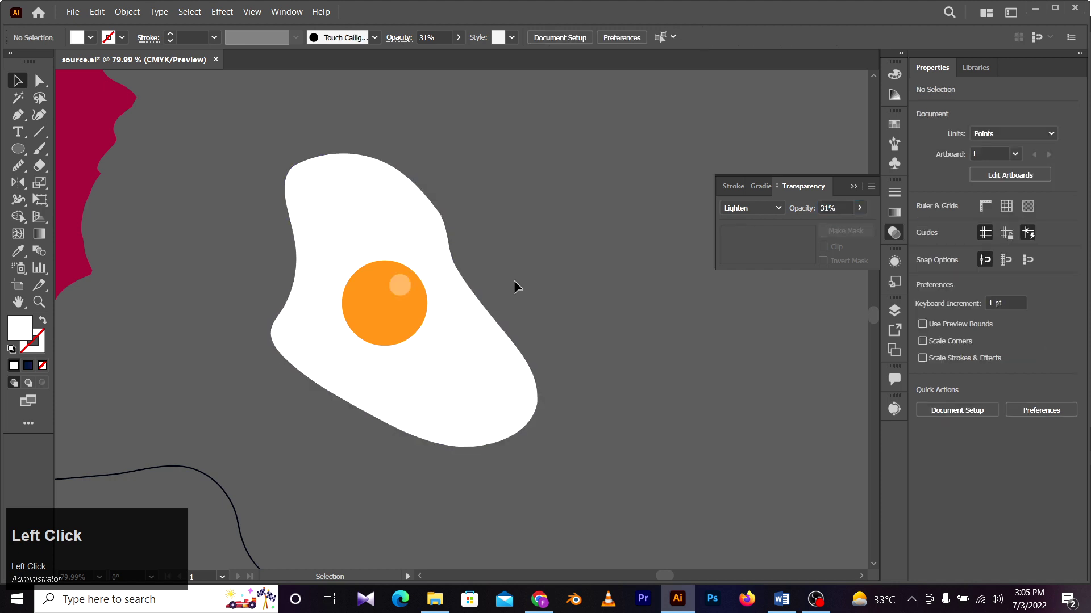
pyautogui.press('z')
pyautogui.click(508, 246)
pyautogui.press('a')
pyautogui.click(377, 326)
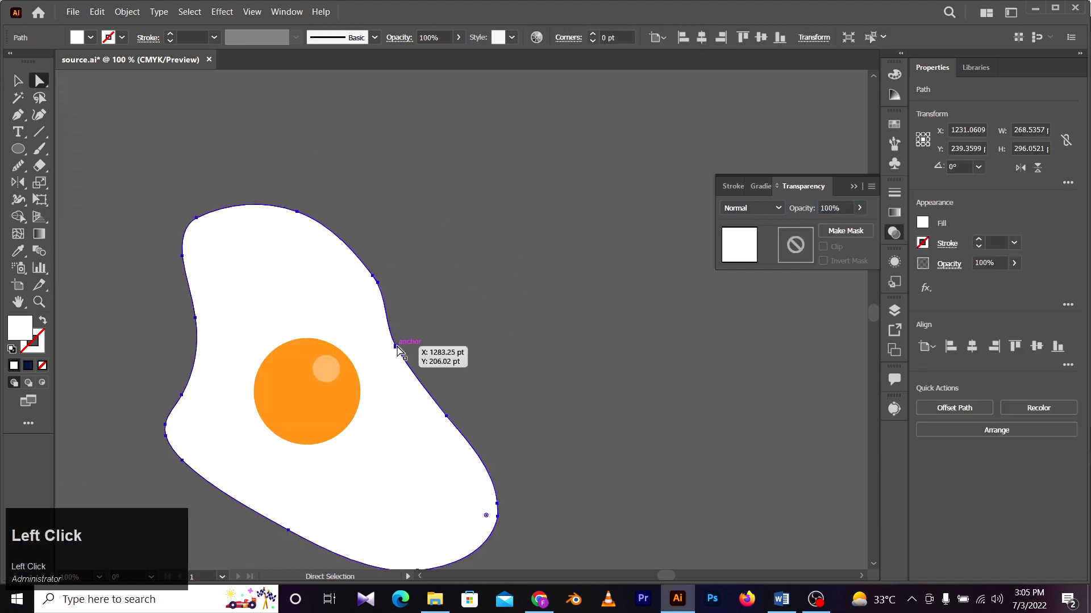
pyautogui.moveTo(394, 346); pyautogui.dragTo(404, 358)
pyautogui.hotkey('ctrl', 'z')
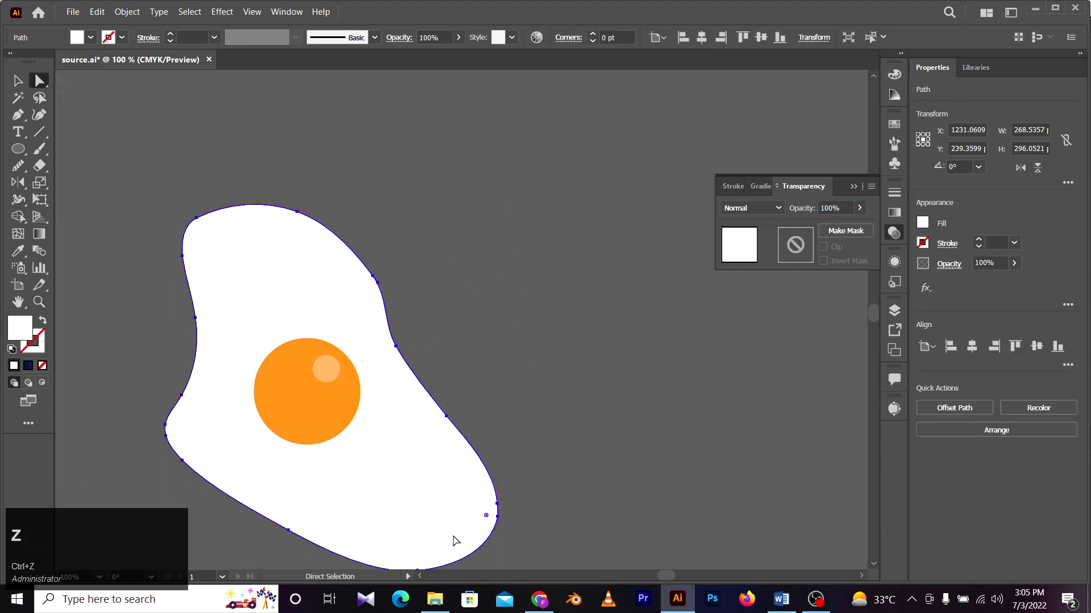
# Step: Resize the egg white to about 288 pt wide and 272 pt high
pyautogui.press('v')
pyautogui.moveTo(490, 401); pyautogui.dragTo(504, 330)
pyautogui.press('v')
pyautogui.moveTo(509, 132); pyautogui.dragTo(535, 163)
# Step: Pull the egg white's lower-edge anchor down and left, and shift the whole white slightly up and left behind the yolk
pyautogui.press('a')
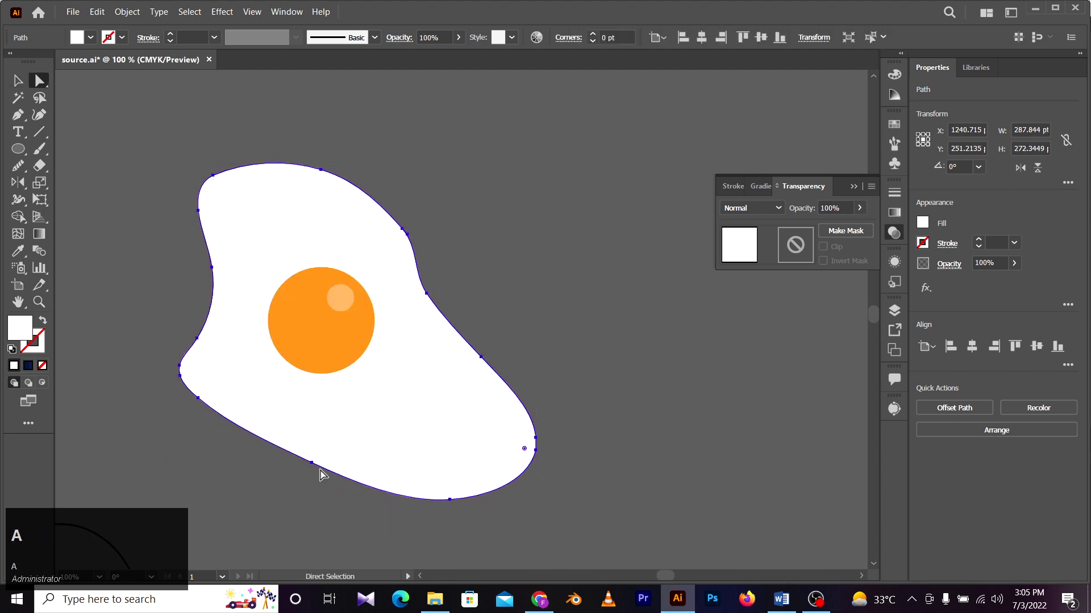
pyautogui.moveTo(309, 469); pyautogui.dragTo(279, 503)
pyautogui.click(462, 290)
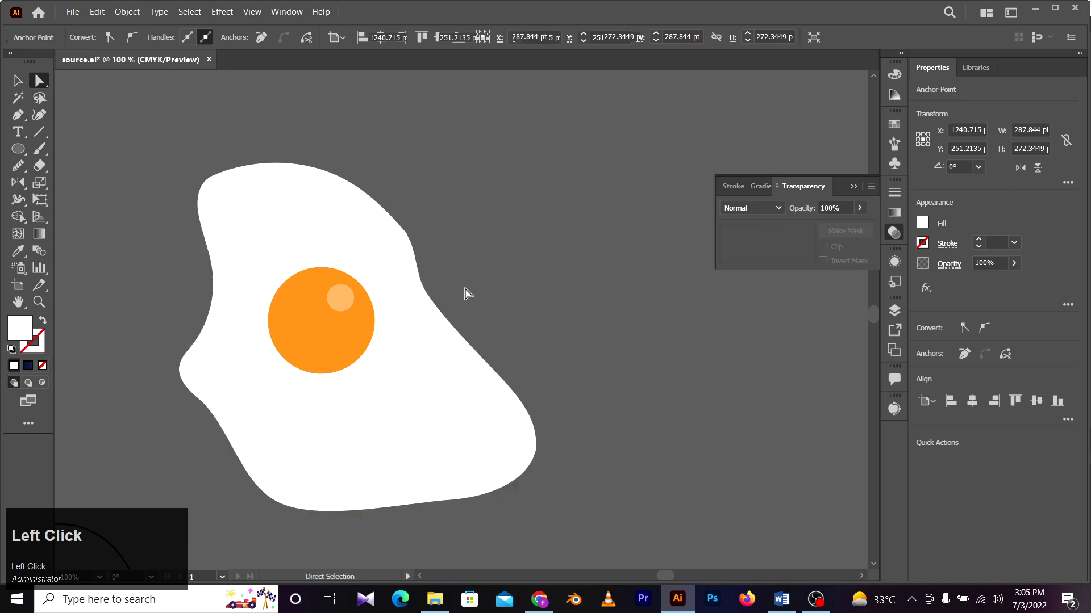
pyautogui.moveTo(570, 223); pyautogui.dragTo(509, 299)
pyautogui.moveTo(644, 183); pyautogui.dragTo(585, 205)
pyautogui.press('v')
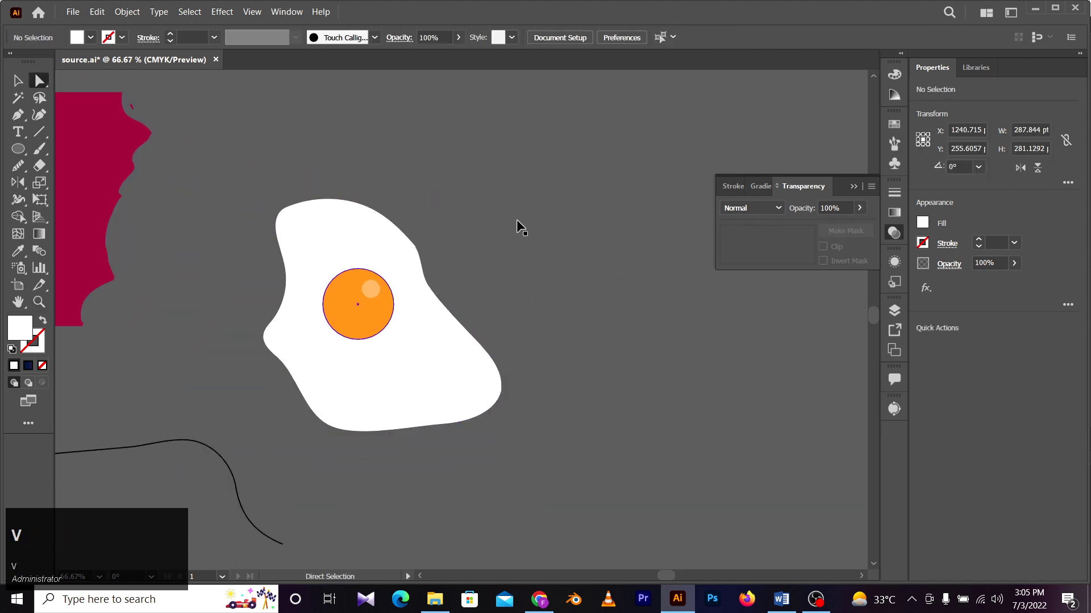
pyautogui.moveTo(446, 383); pyautogui.dragTo(435, 369)
# Step: Delete the partly erased crimson rectangle between the poster and the egg
pyautogui.press('z')
pyautogui.moveTo(443, 228); pyautogui.dragTo(414, 226)
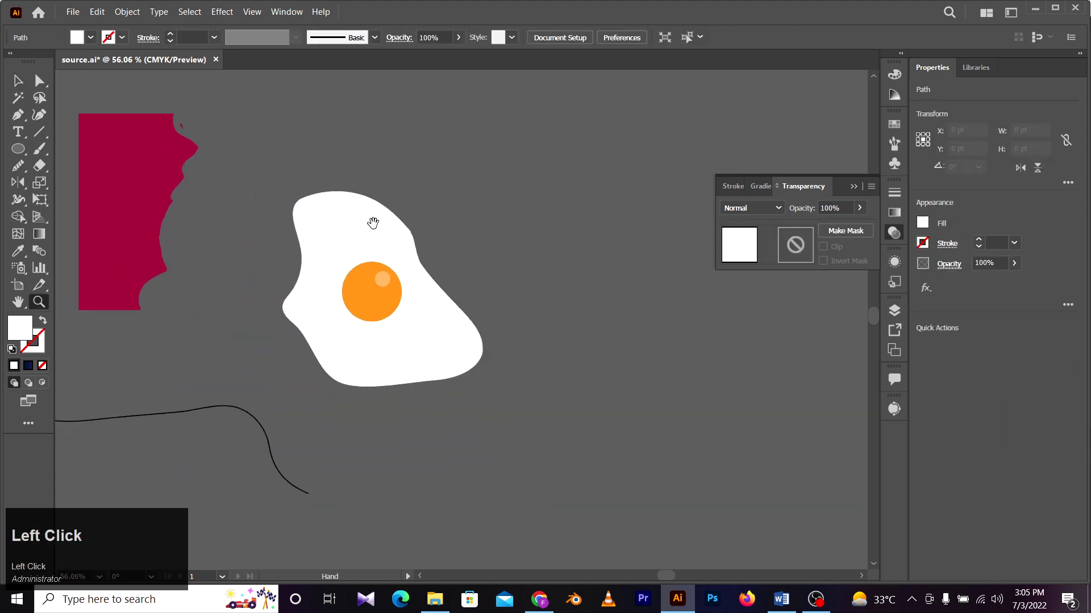
pyautogui.moveTo(304, 204); pyautogui.dragTo(482, 244)
pyautogui.press('v')
pyautogui.click(354, 196)
pyautogui.press('v')
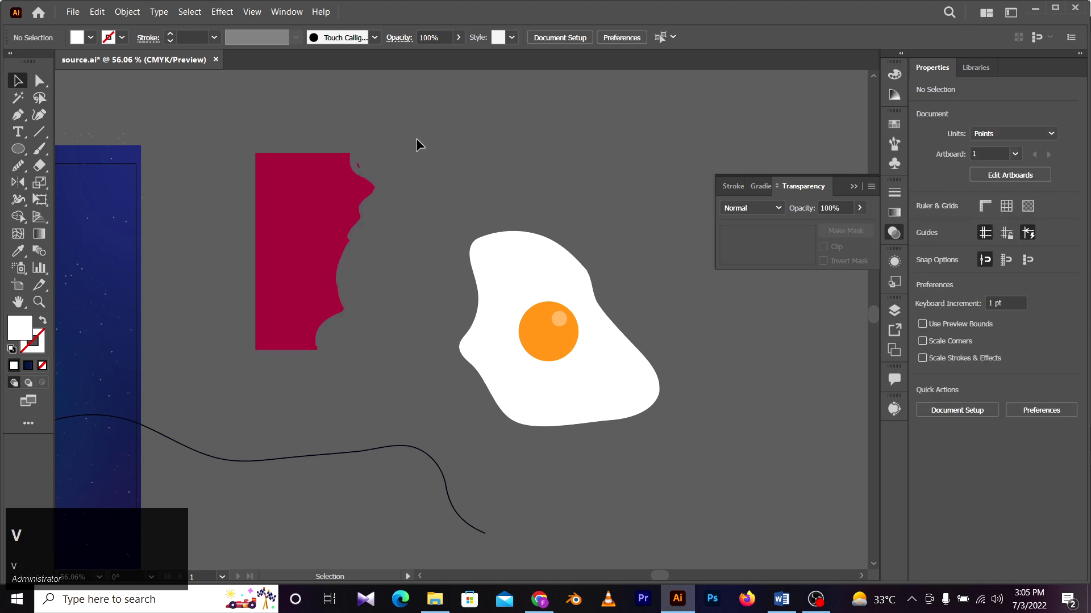
pyautogui.click(292, 214)
pyautogui.moveTo(292, 214); pyautogui.dragTo(289, 204)
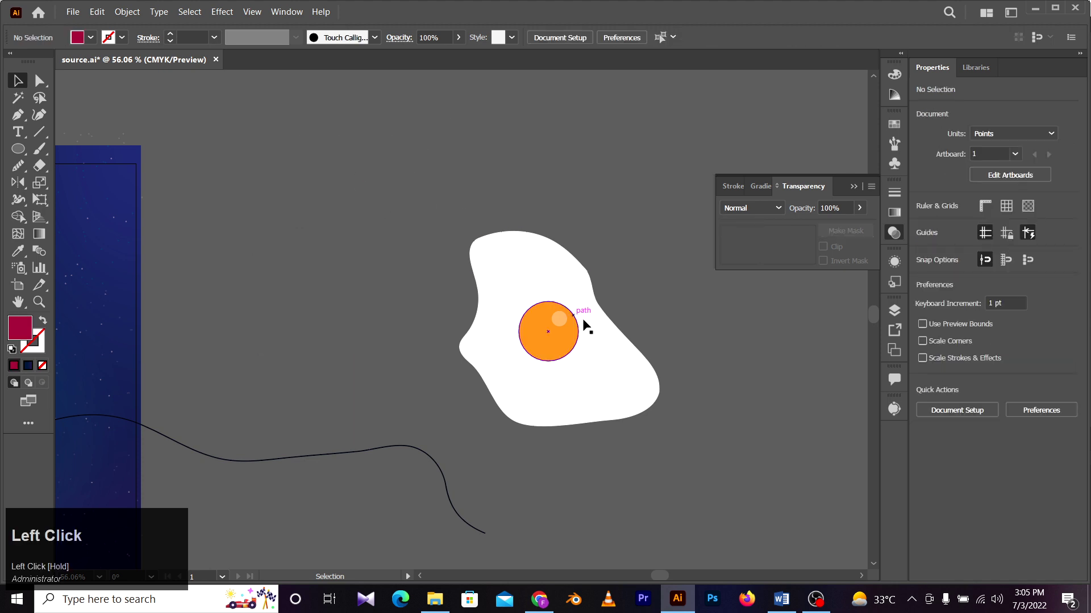
pyautogui.moveTo(359, 255); pyautogui.dragTo(373, 256)
# Step: Move the crimson highlight bar in the tool list beside the poster onto "scissor"
pyautogui.press('z')
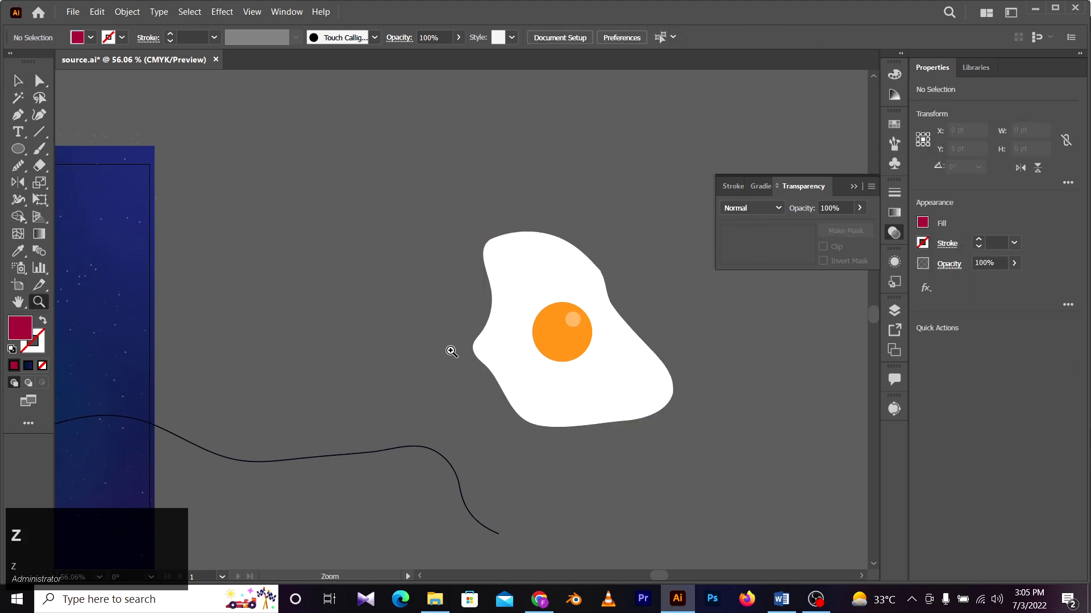
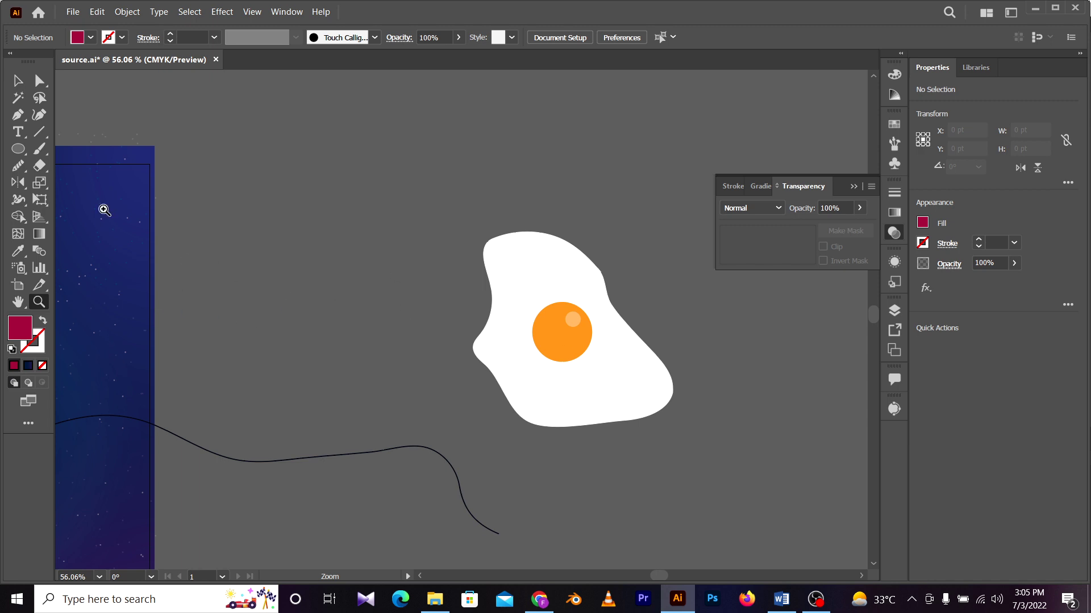
pyautogui.keyDown('alt'); pyautogui.click(310, 310); pyautogui.keyUp('alt')
pyautogui.keyDown('alt'); pyautogui.click(304, 324); pyautogui.keyUp('alt')
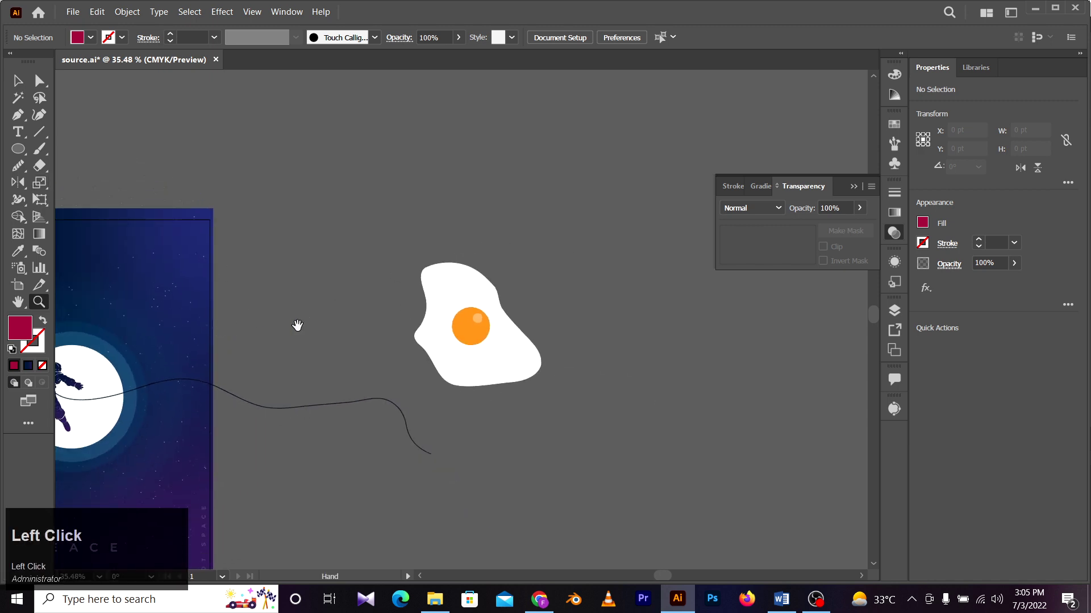
pyautogui.moveTo(244, 356); pyautogui.dragTo(628, 247)
pyautogui.moveTo(280, 313); pyautogui.dragTo(395, 236)
pyautogui.press('a')
pyautogui.moveTo(279, 300)
pyautogui.mouseDown()
pyautogui.moveTo(277, 324)
pyautogui.moveTo(276, 312)
pyautogui.mouseUp()
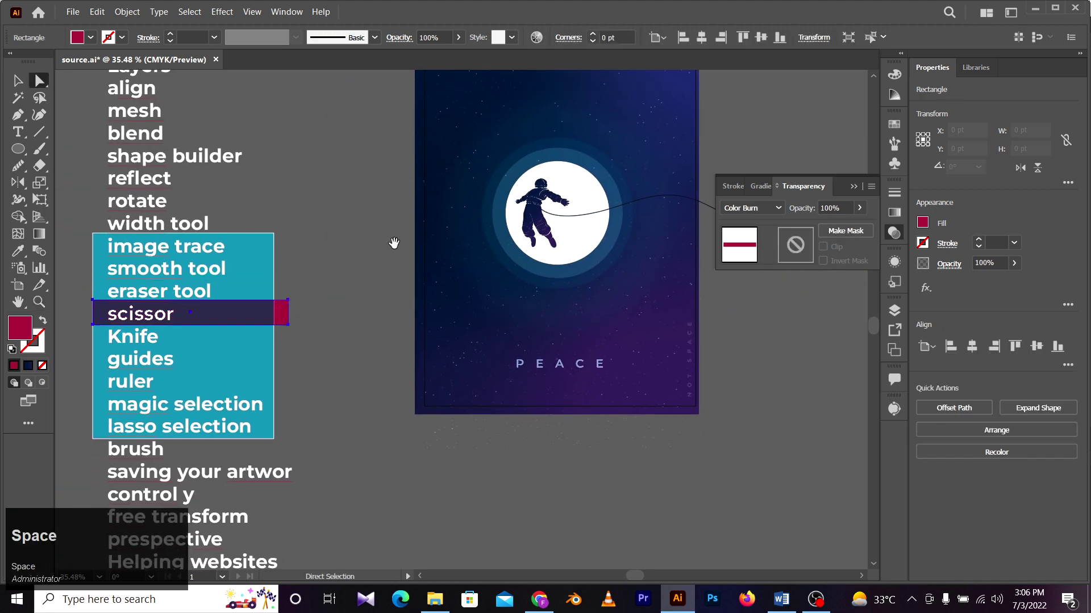
# Step: Cut the egg white's outline with the Scissors tool at a left-edge point and an upper-right-edge point
pyautogui.moveTo(779, 172); pyautogui.dragTo(237, 301)
pyautogui.press('v')
pyautogui.click(439, 306)
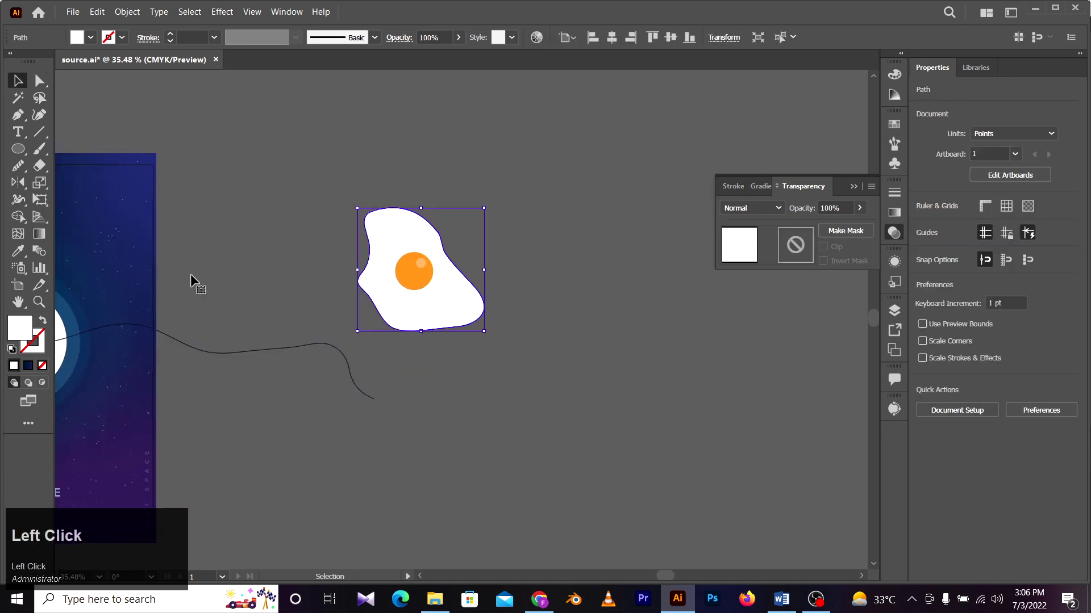
pyautogui.click(44, 165)
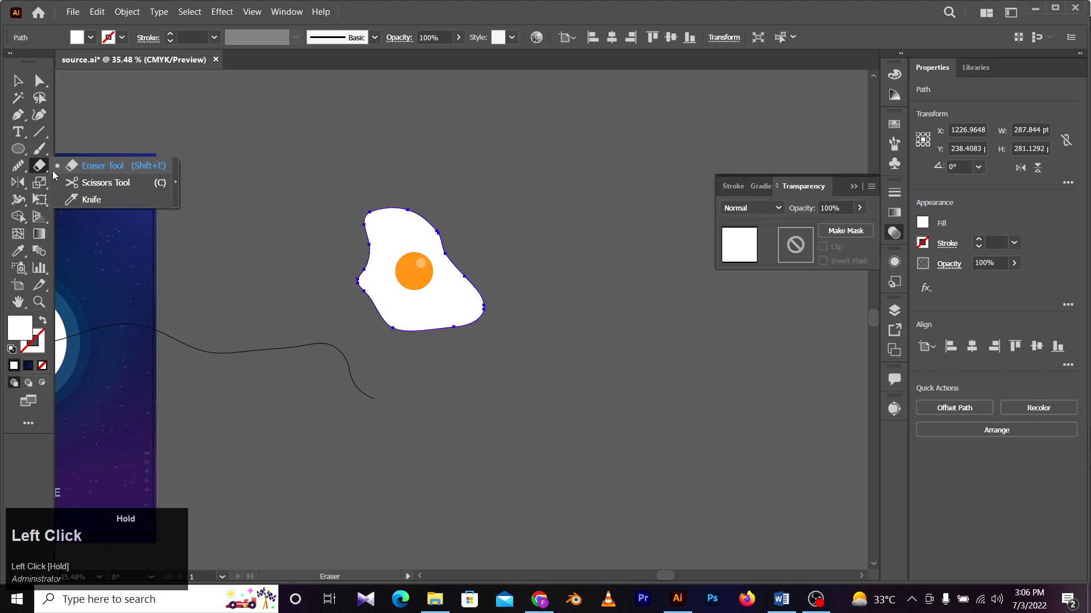
pyautogui.click(121, 182)
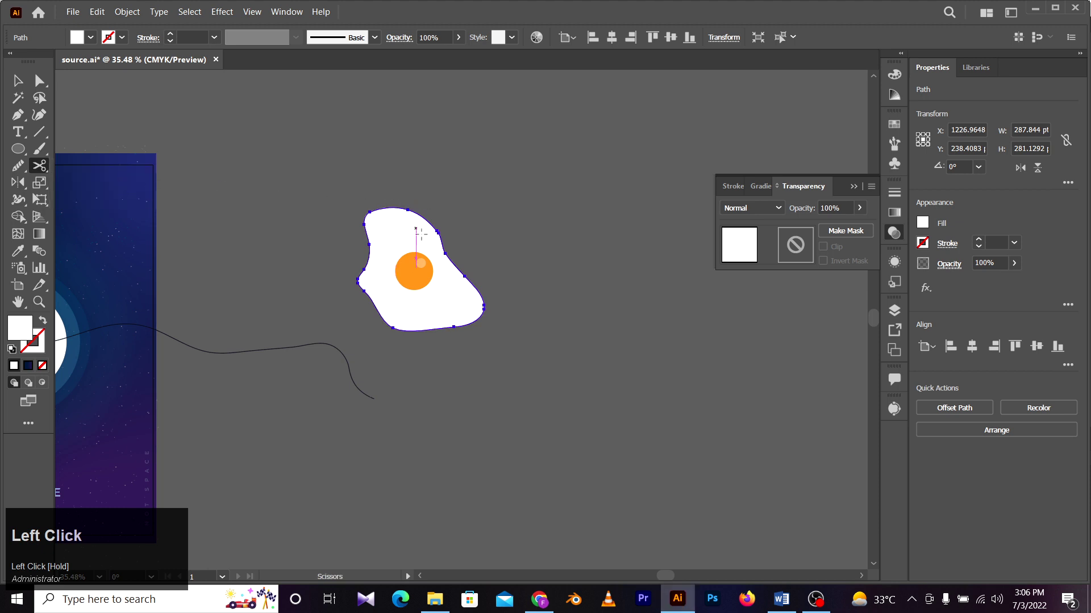
pyautogui.press('z')
pyautogui.moveTo(444, 274); pyautogui.dragTo(562, 273)
pyautogui.press('space')
pyautogui.moveTo(463, 202); pyautogui.dragTo(475, 218)
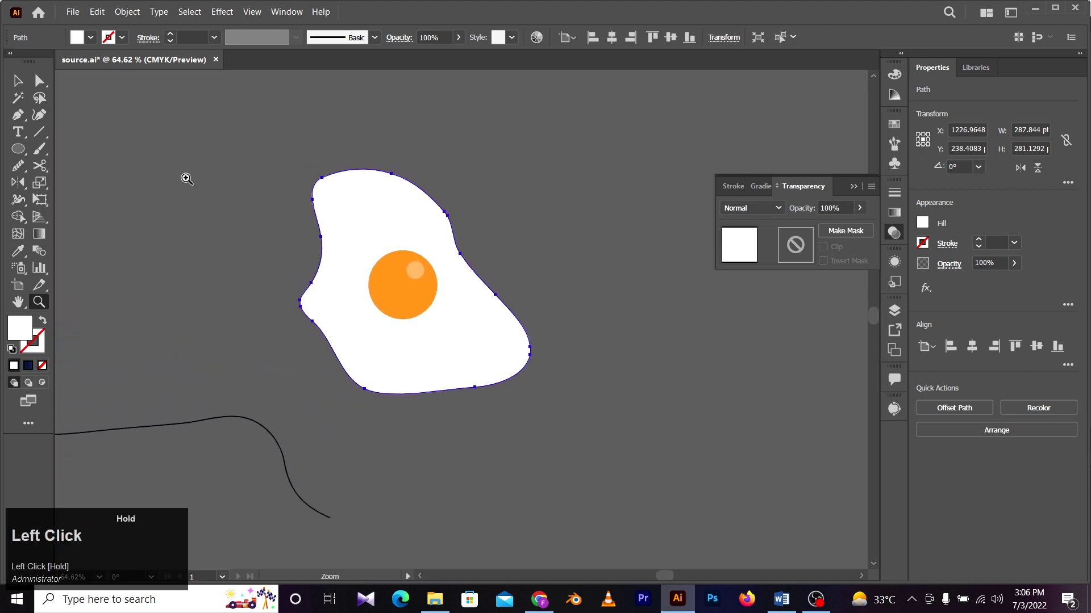
pyautogui.click(41, 165)
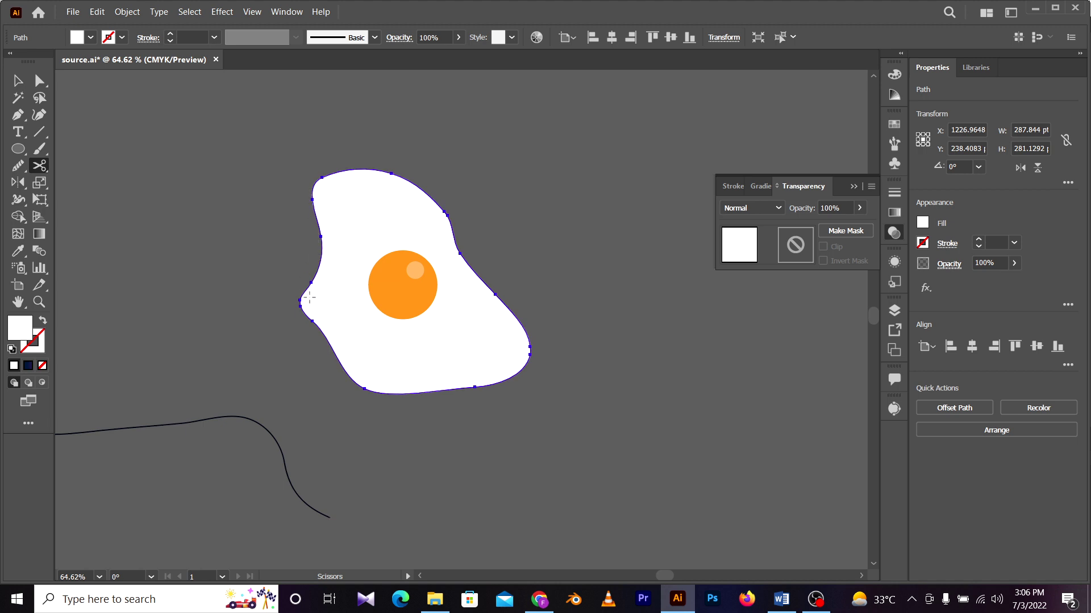
pyautogui.click(319, 235)
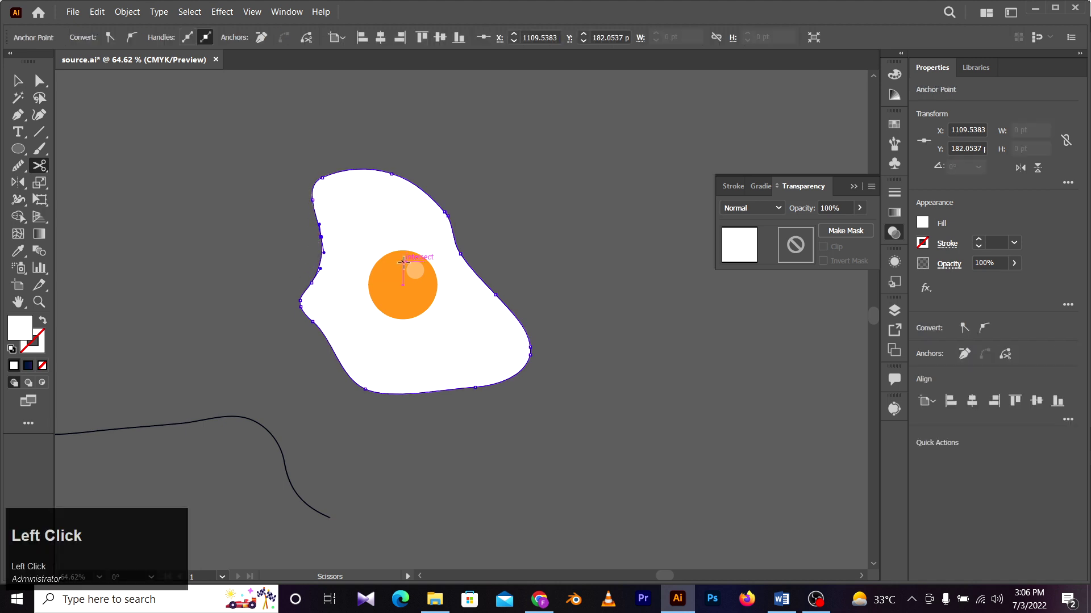
pyautogui.click(425, 192)
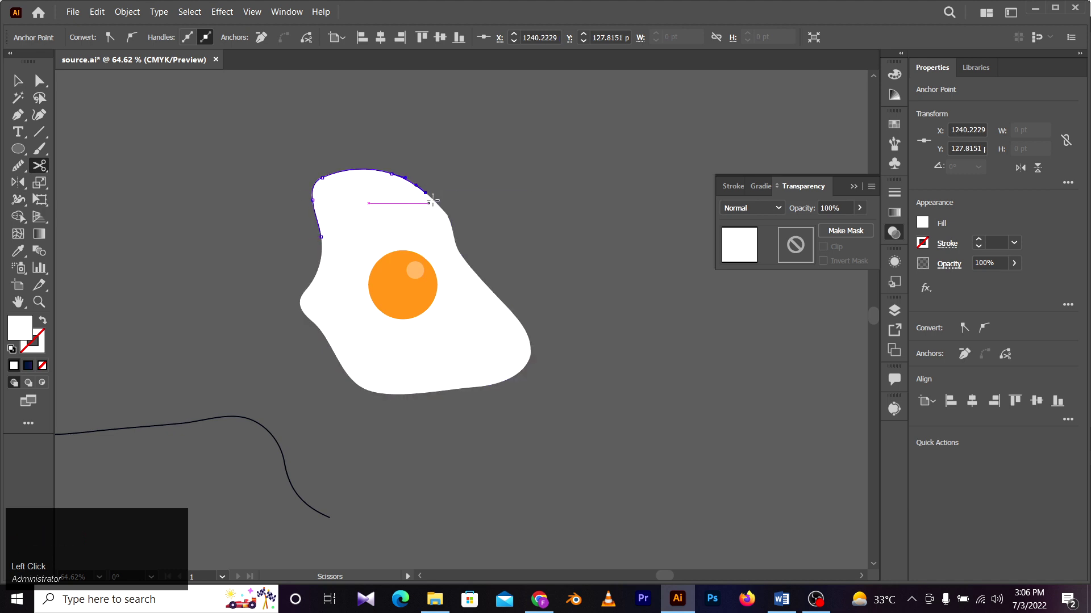
# Step: Move the cut-off upper piece of the egg white up and left, away from the rest of the egg
pyautogui.press('z')
pyautogui.moveTo(384, 168); pyautogui.dragTo(512, 185)
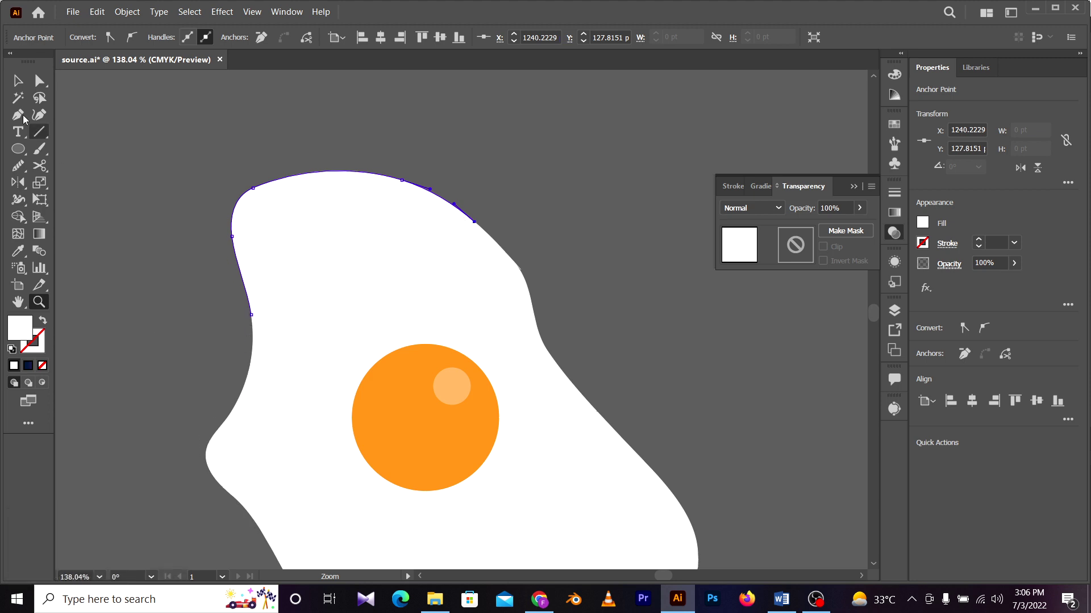
pyautogui.click(18, 81)
pyautogui.moveTo(398, 173); pyautogui.dragTo(316, 127)
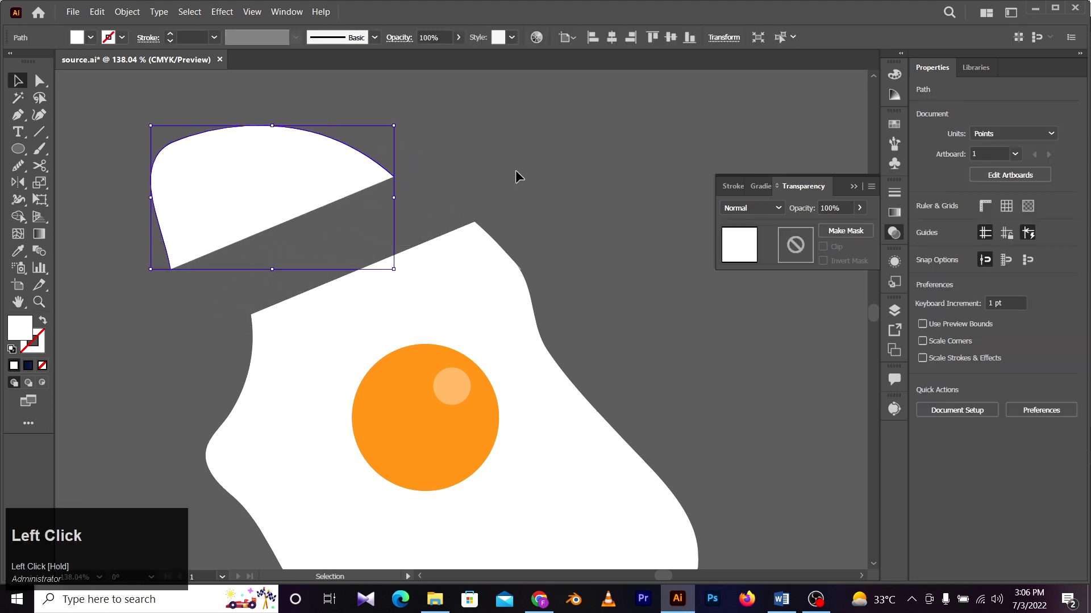
# Step: Undo the moved piece and the scissor cuts on the egg white
pyautogui.press('z')
pyautogui.moveTo(424, 163); pyautogui.dragTo(401, 205)
pyautogui.hotkey('ctrl', 'z')
pyautogui.hotkey('ctrl', 'z')
pyautogui.press('a')
pyautogui.click(520, 197)
pyautogui.hotkey('ctrl', 'z')
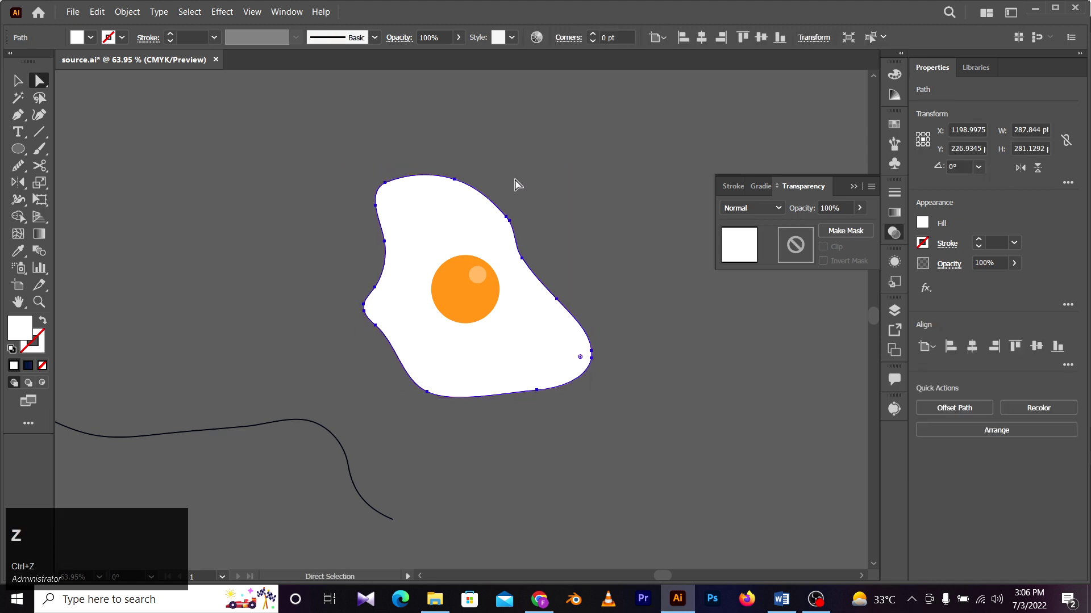
pyautogui.hotkey('ctrl', 'z')
pyautogui.hotkey('ctrl', 'z')
# Step: Deselect the crimson highlight bar in the tool list beside the poster
pyautogui.press('z')
pyautogui.moveTo(461, 269); pyautogui.dragTo(307, 313)
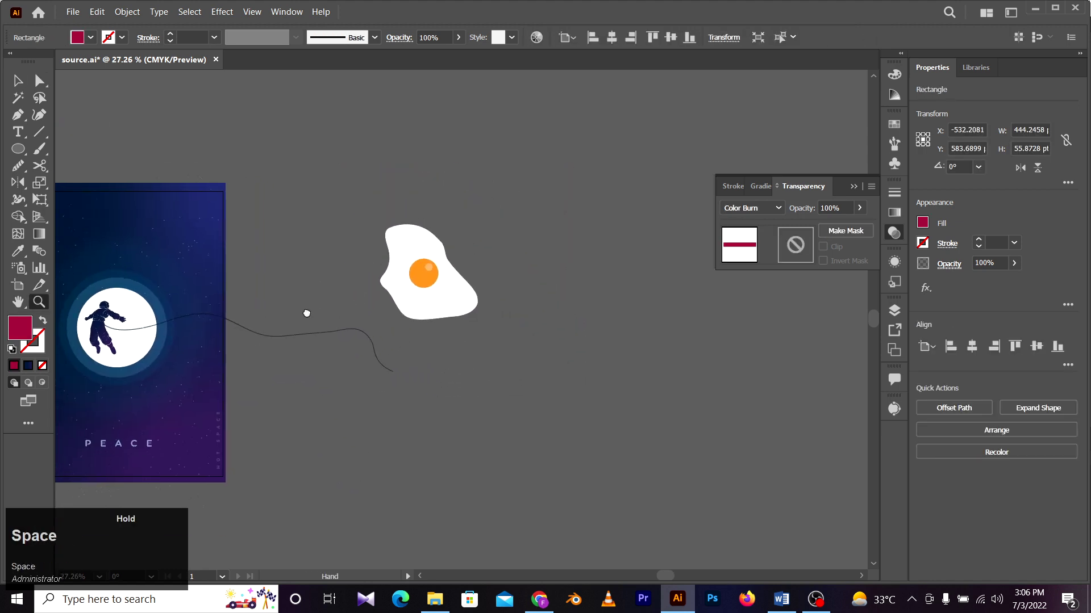
pyautogui.moveTo(319, 266); pyautogui.dragTo(579, 209)
pyautogui.press('a')
pyautogui.scroll(1, 579, 210)
pyautogui.click(591, 360)
pyautogui.moveTo(764, 331); pyautogui.dragTo(340, 314)
pyautogui.press('z')
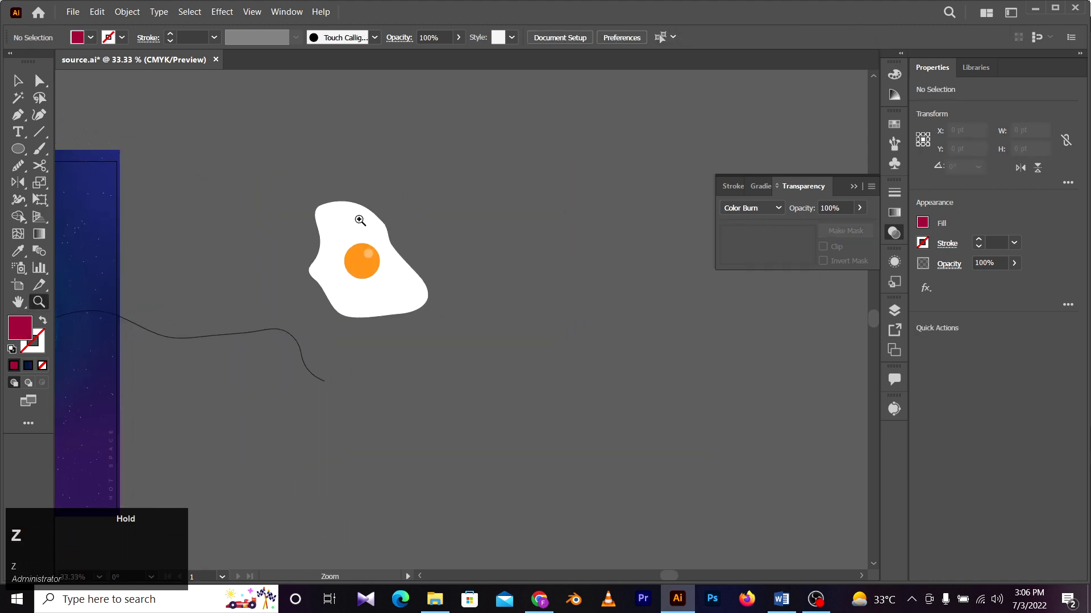
pyautogui.moveTo(360, 221); pyautogui.dragTo(514, 245)
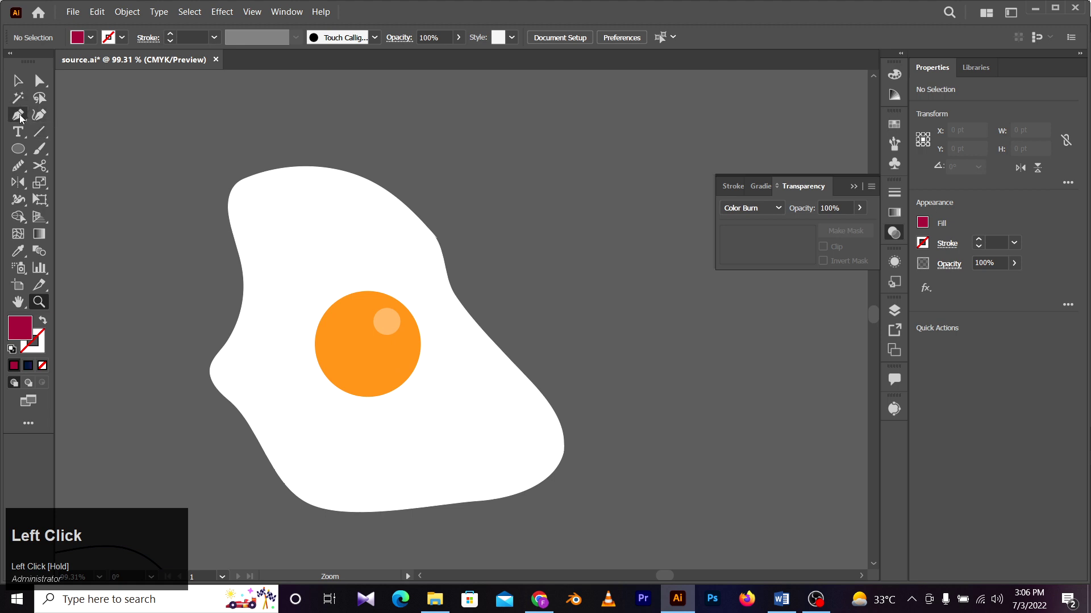
pyautogui.click(269, 173)
pyautogui.moveTo(392, 196); pyautogui.dragTo(426, 278)
pyautogui.hotkey('ctrl', 'z')
pyautogui.hotkey('ctrl', 'z')
# Step: Draw an open four-point Pen curve inside the egg white's upper-right edge, about 160 pt wide and 147 pt high
pyautogui.click(293, 184)
pyautogui.press('space')
pyautogui.click(412, 229)
pyautogui.moveTo(435, 295); pyautogui.dragTo(441, 332)
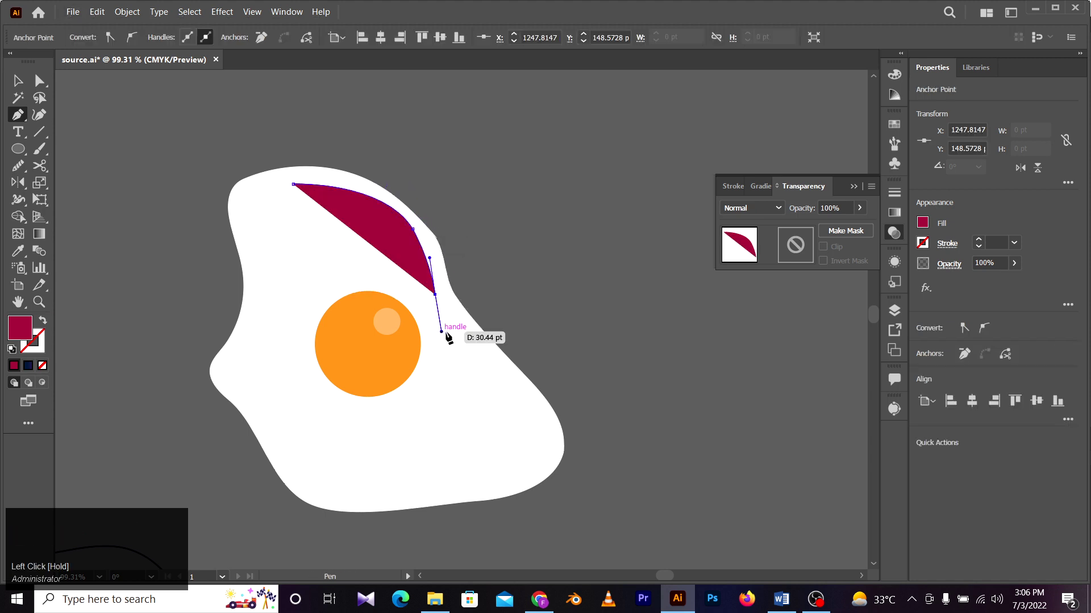
pyautogui.click(489, 365)
# Step: Swap the curve's fill and stroke colours and set its stroke weight to 10 pt
pyautogui.press('a')
pyautogui.click(389, 243)
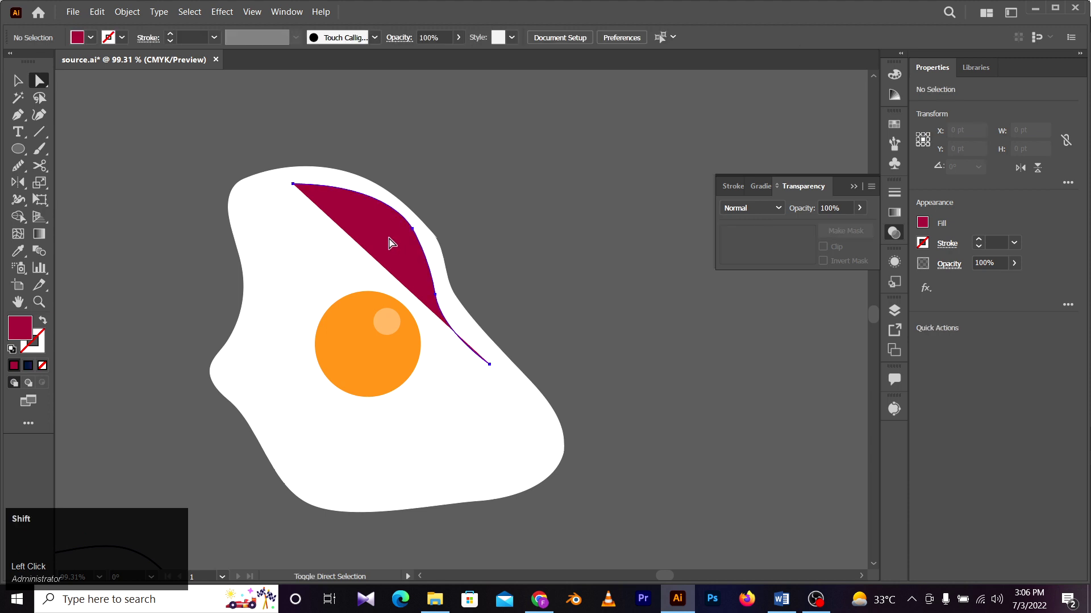
pyautogui.hotkey('shift', 'x')
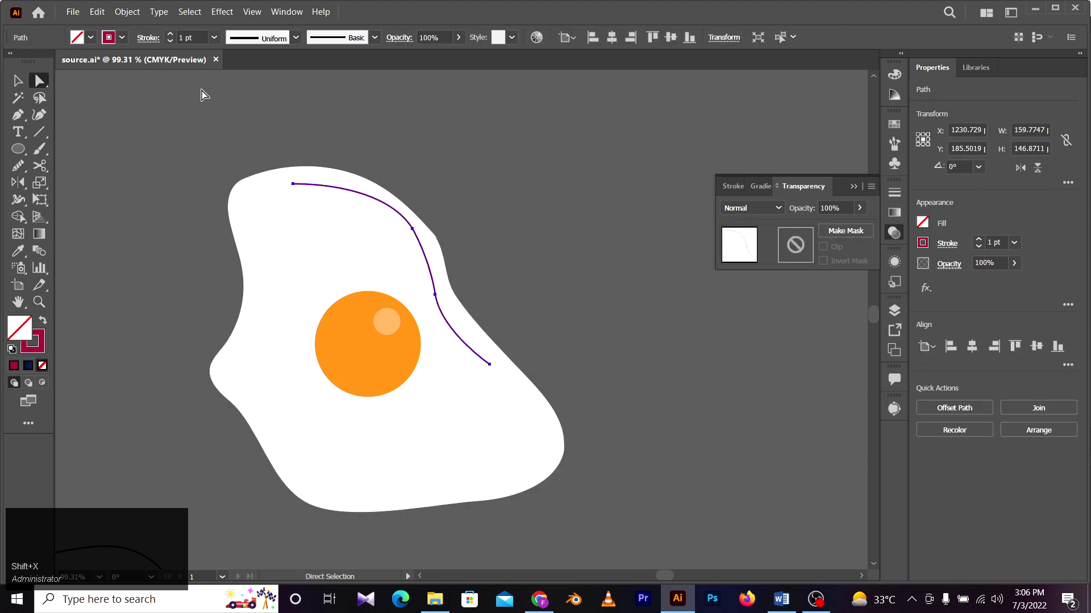
pyautogui.scroll(10, 194, 35)
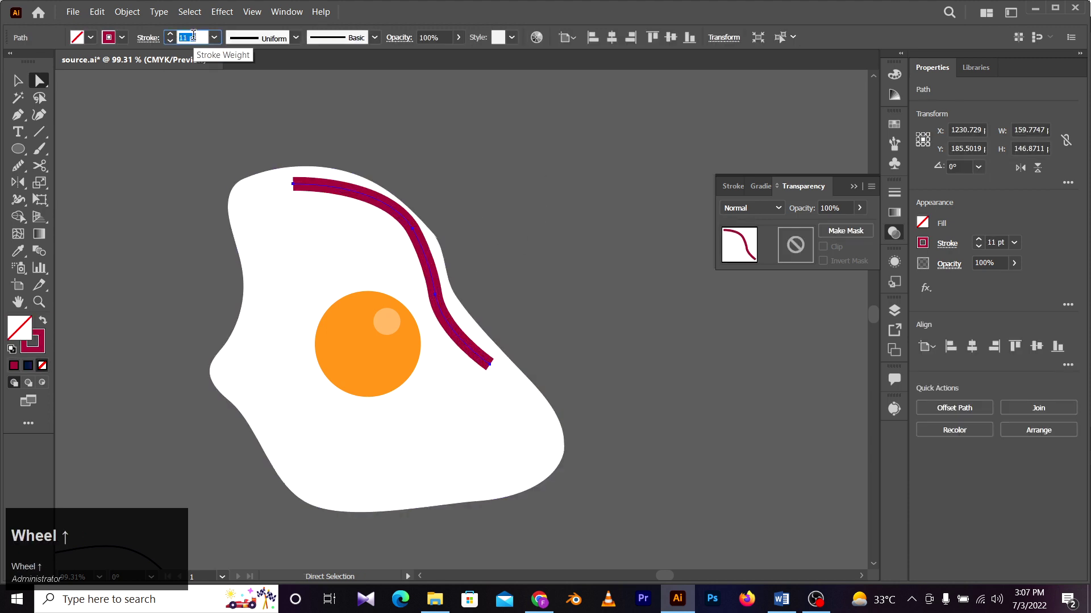
pyautogui.scroll(-1, 193, 35)
# Step: Shift the crimson curve slightly down and left within the egg white
pyautogui.click(494, 216)
pyautogui.press('v')
pyautogui.moveTo(423, 228); pyautogui.dragTo(419, 231)
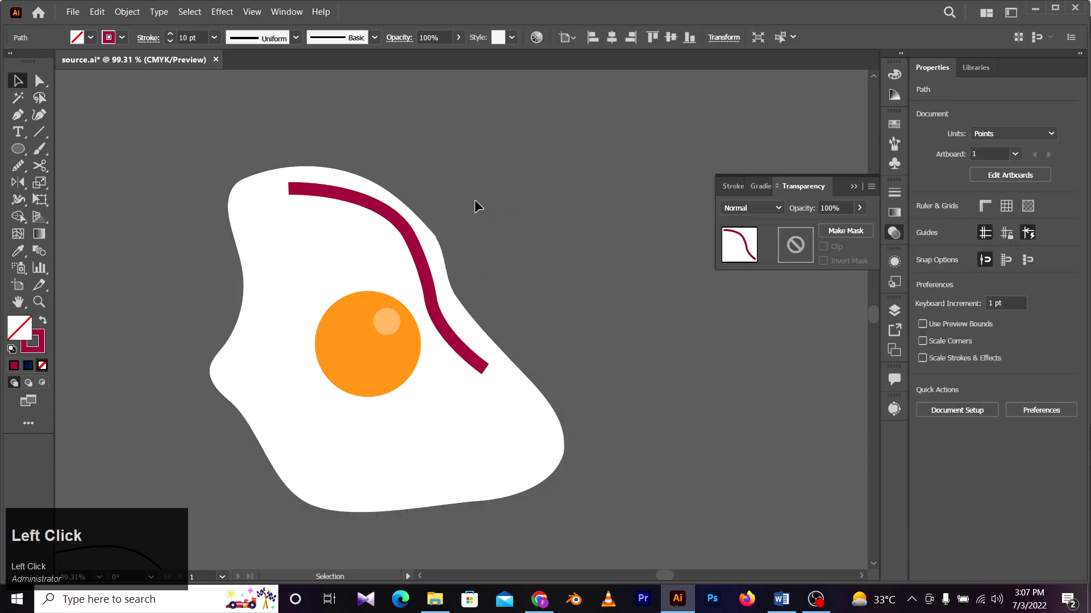
# Step: Change the curve's stroke colour to light grey E0E0E0
pyautogui.click(338, 198)
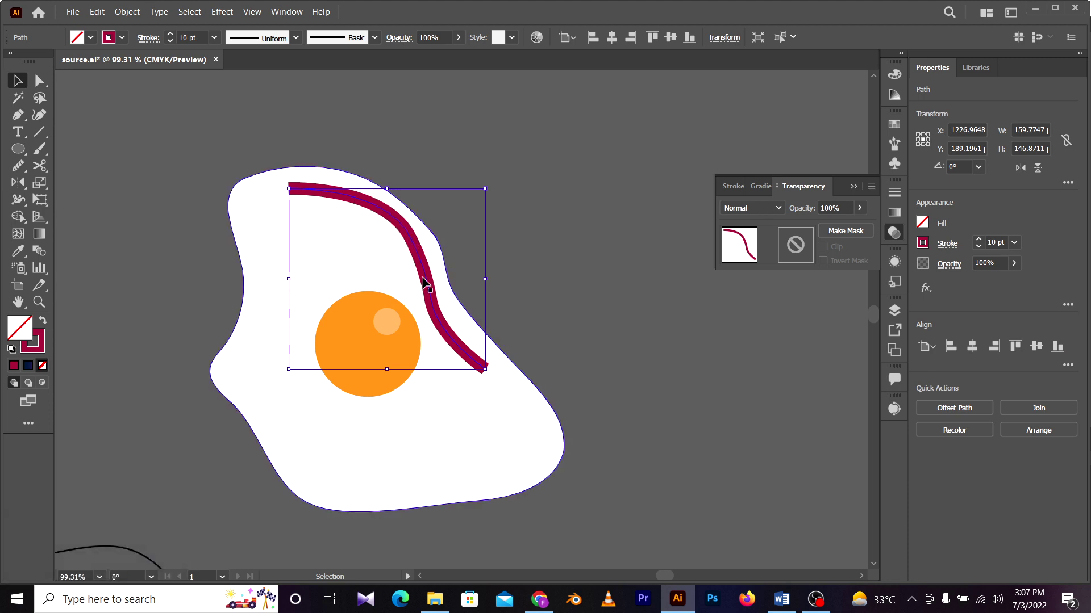
pyautogui.doubleClick(37, 341)
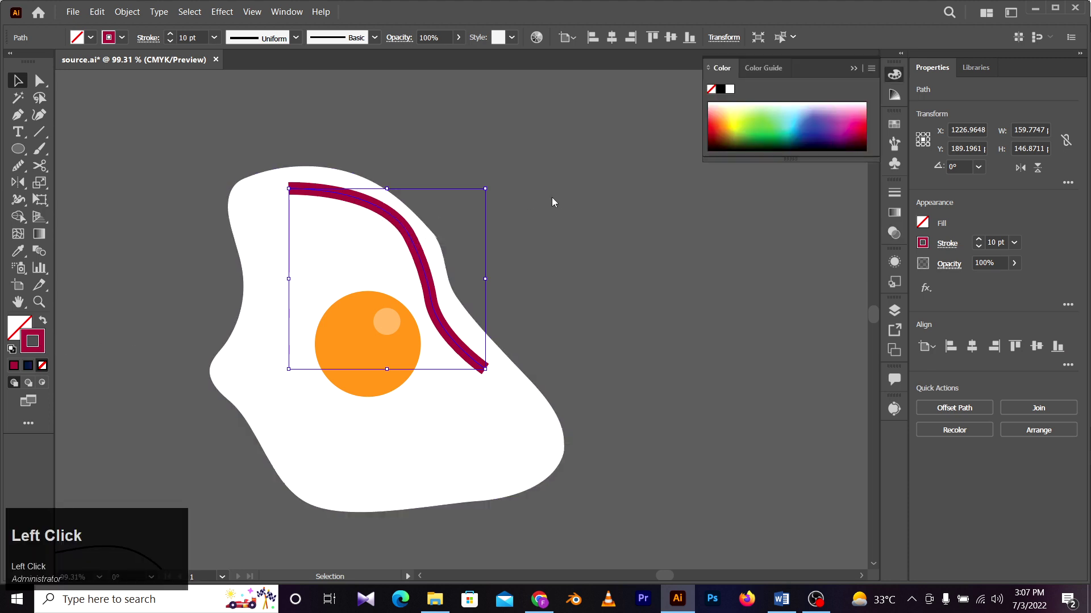
pyautogui.moveTo(412, 194); pyautogui.dragTo(344, 189)
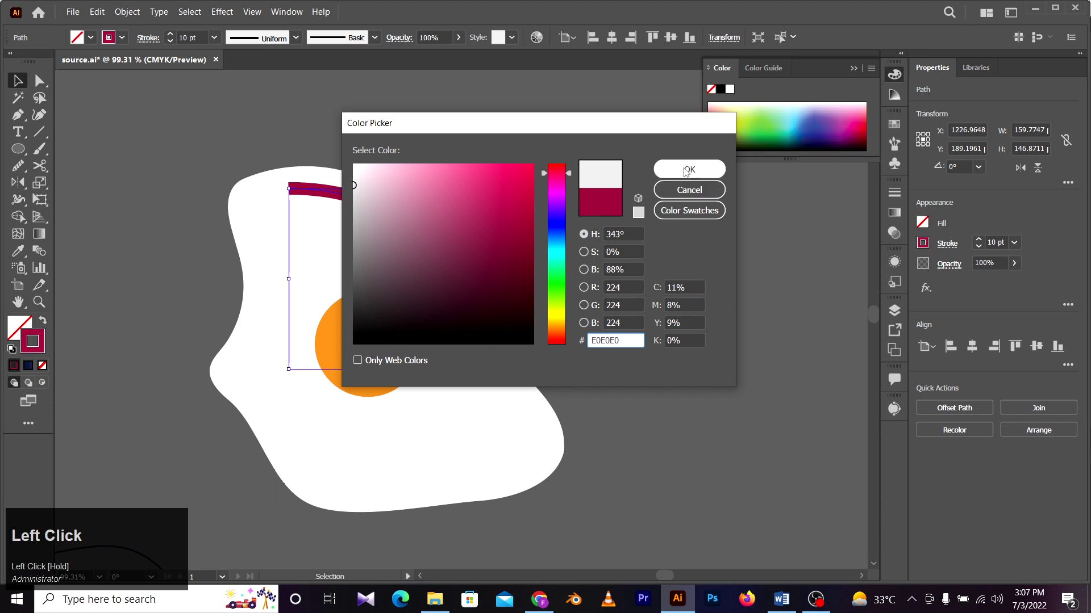
pyautogui.click(688, 170)
pyautogui.click(458, 248)
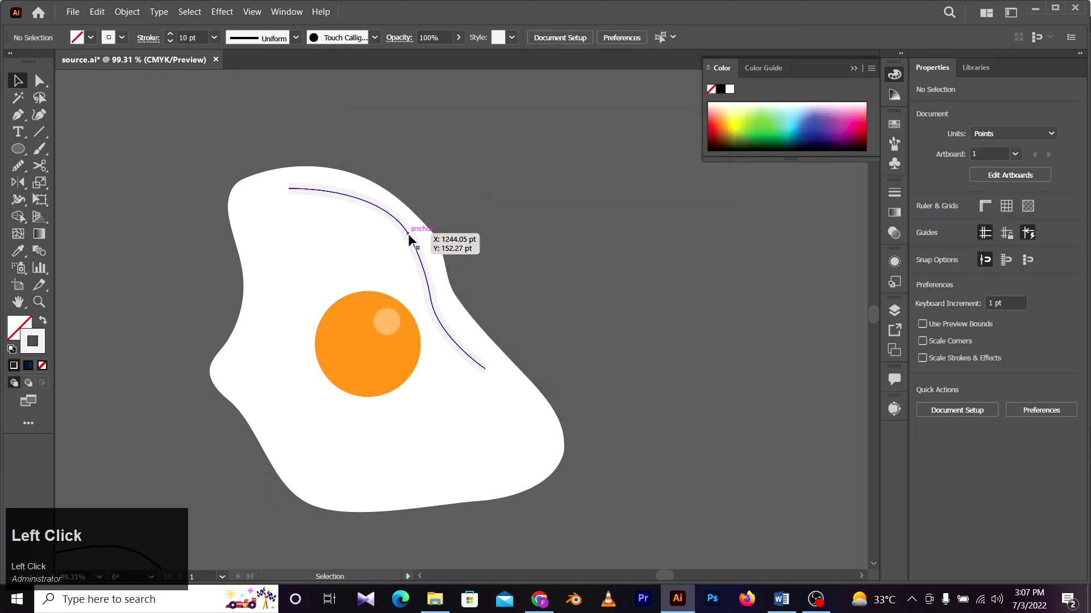
# Step: Give the light grey curve's stroke round caps and round corner joins
pyautogui.click(409, 240)
pyautogui.click(147, 38)
pyautogui.click(72, 78)
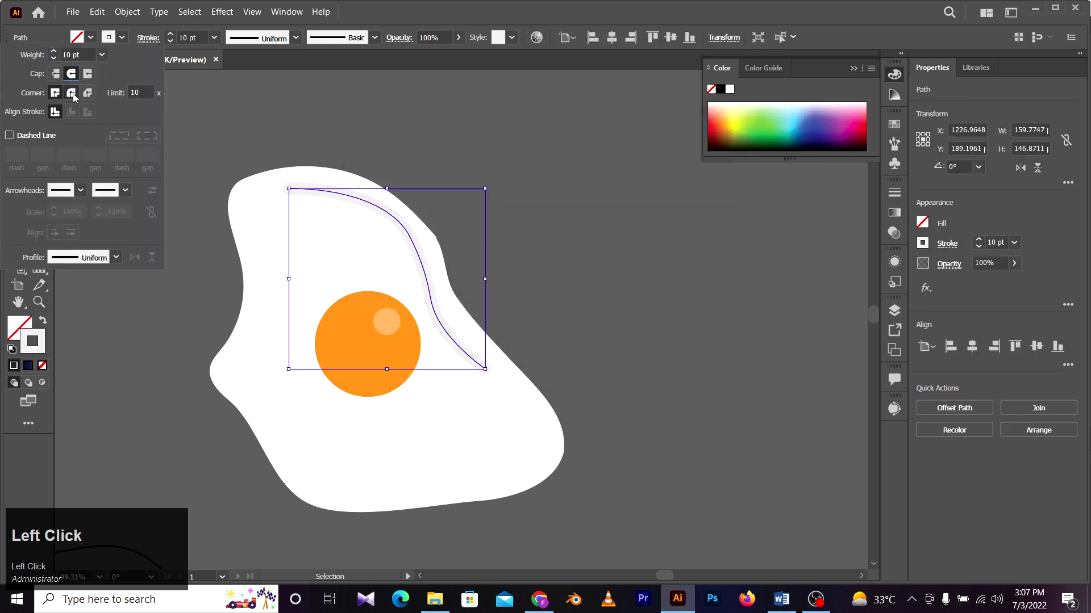
pyautogui.click(72, 94)
pyautogui.click(426, 145)
pyautogui.click(605, 165)
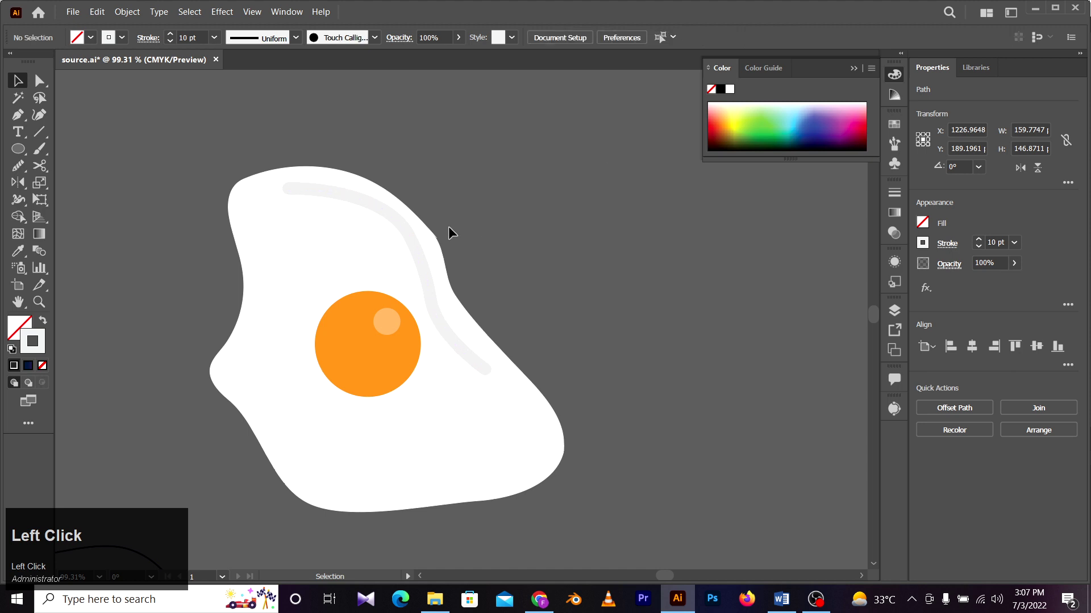
# Step: Cut the pale highlight stroke along the egg white's upper edge at several points with the Scissors tool
pyautogui.click(386, 210)
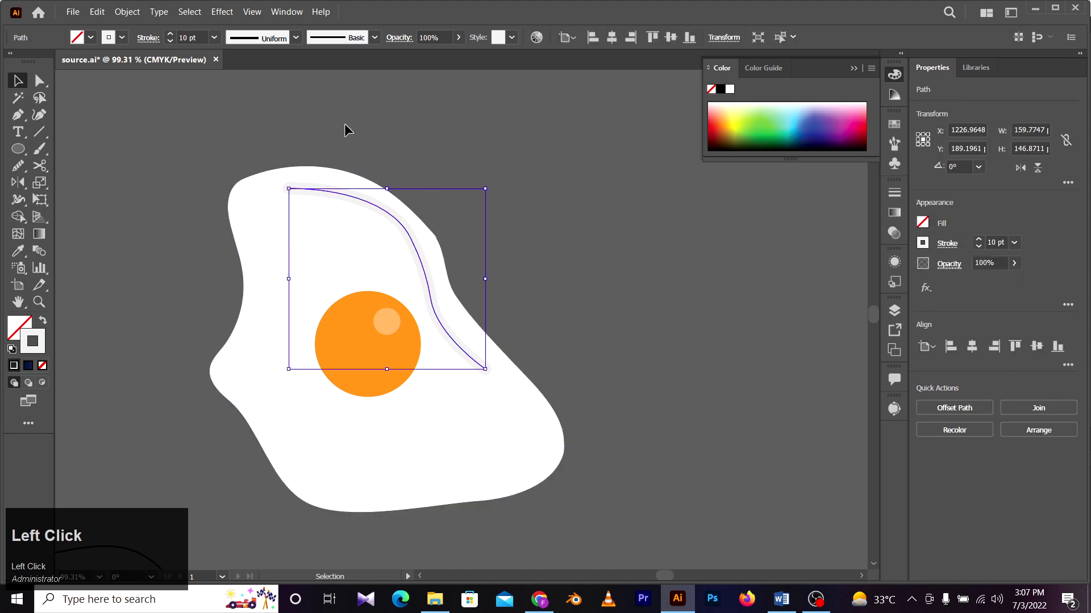
pyautogui.click(431, 232)
pyautogui.click(554, 232)
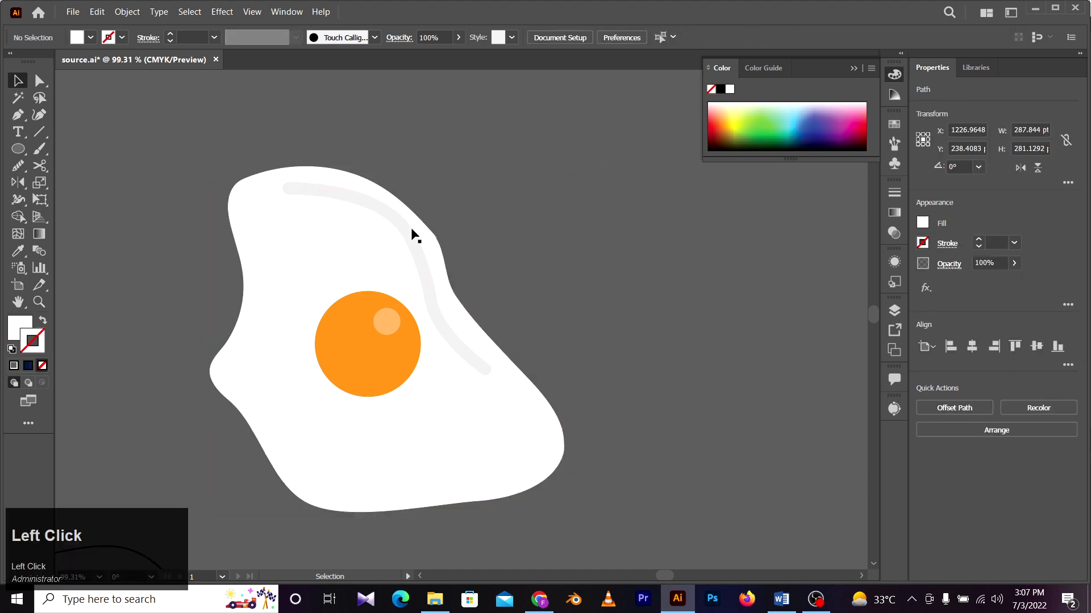
pyautogui.click(415, 235)
pyautogui.click(39, 166)
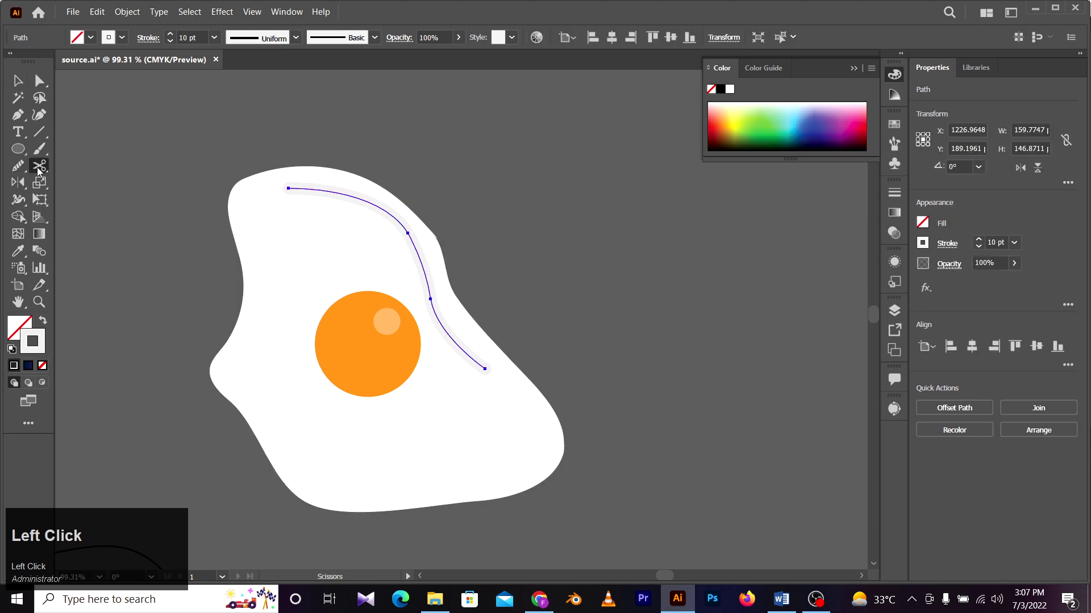
pyautogui.click(330, 191)
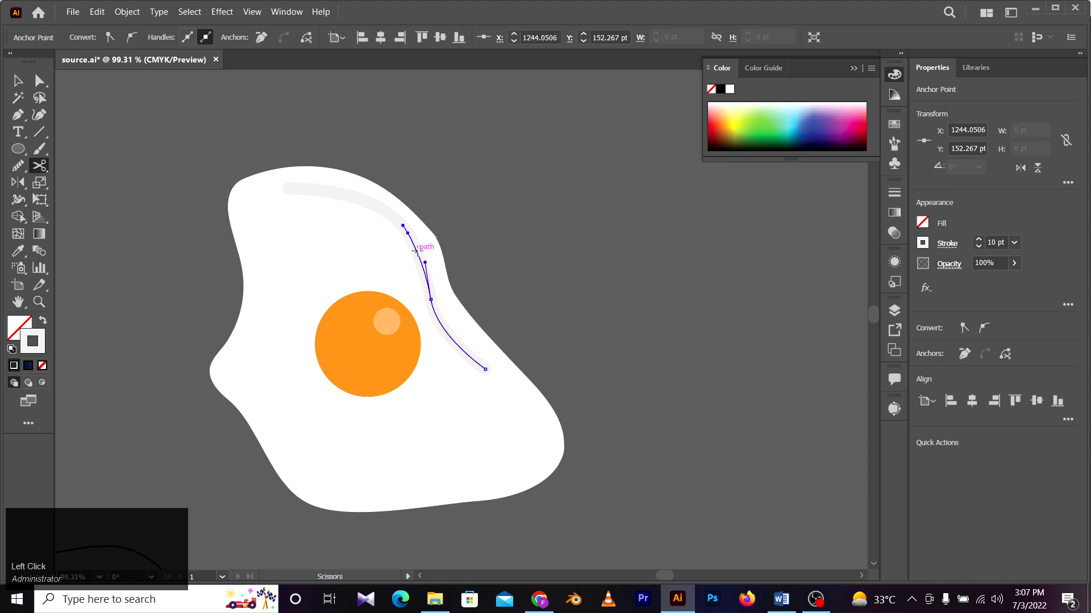
# Step: Delete the highlight's outer end, the piece at its bend and its lower tail, leaving one long and one short dash
pyautogui.click(17, 81)
pyautogui.click(442, 104)
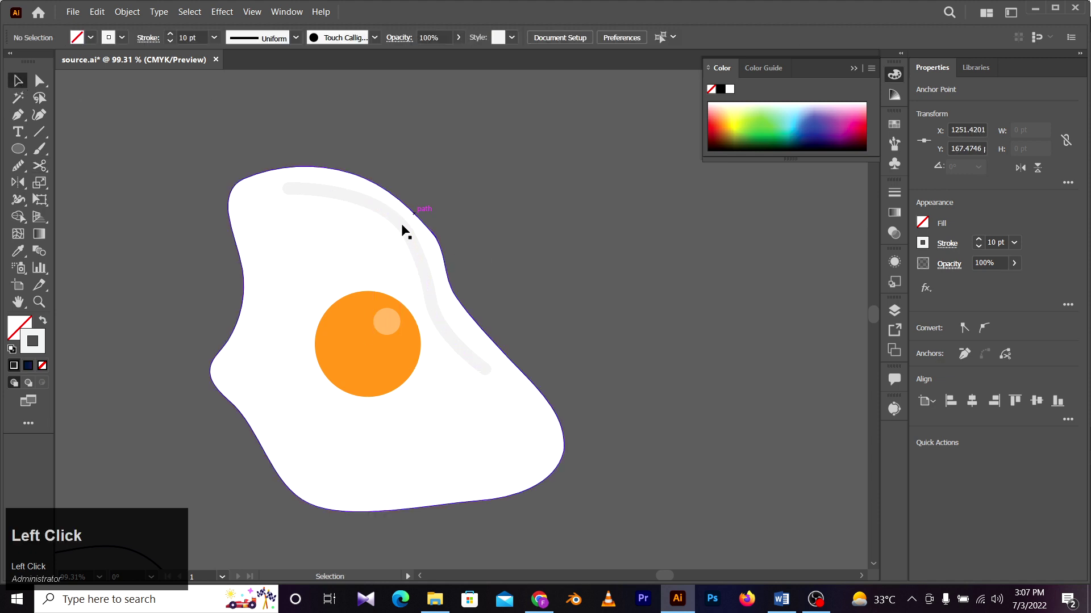
pyautogui.click(398, 222)
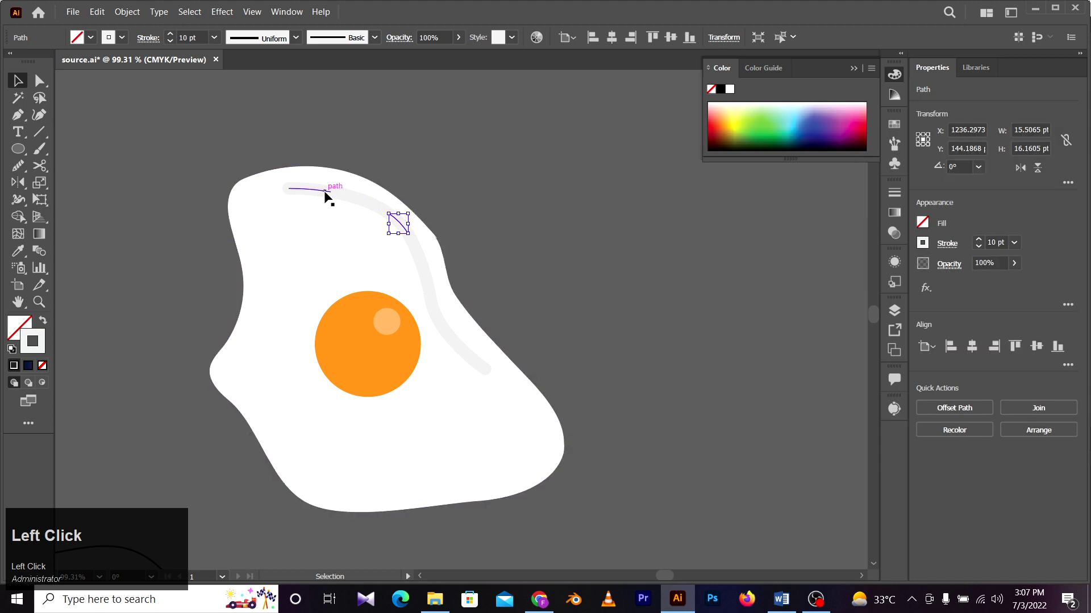
pyautogui.press('Delete')
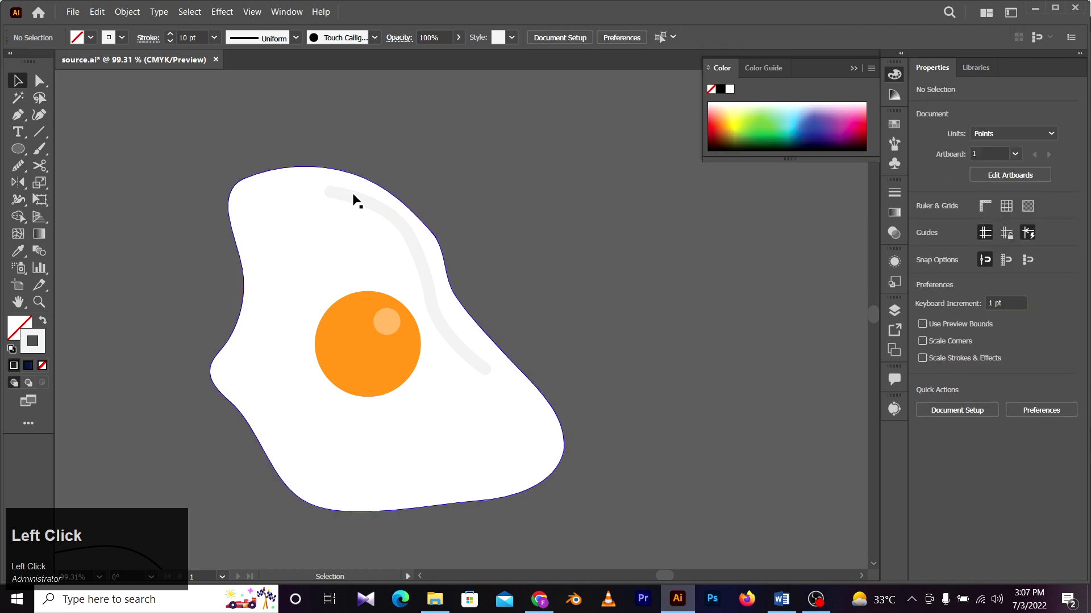
pyautogui.click(360, 201)
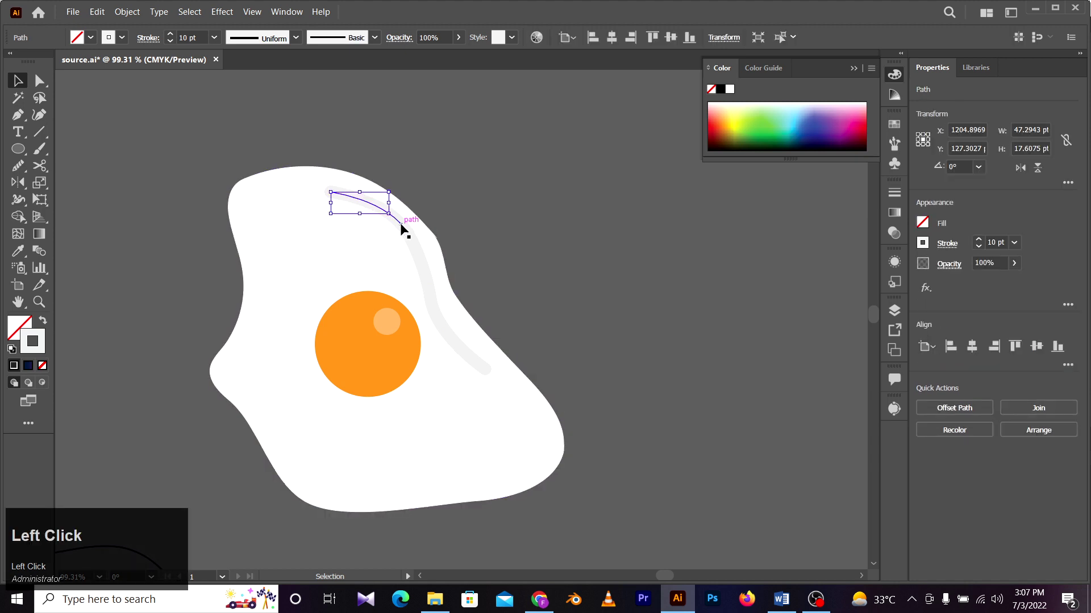
pyautogui.press('Delete')
pyautogui.click(417, 251)
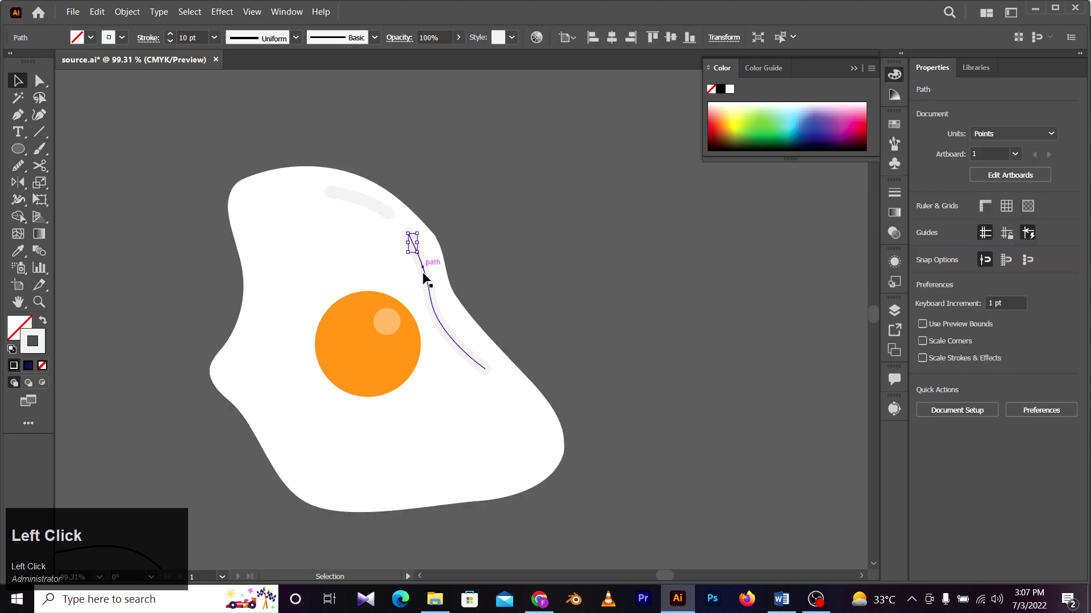
pyautogui.click(568, 267)
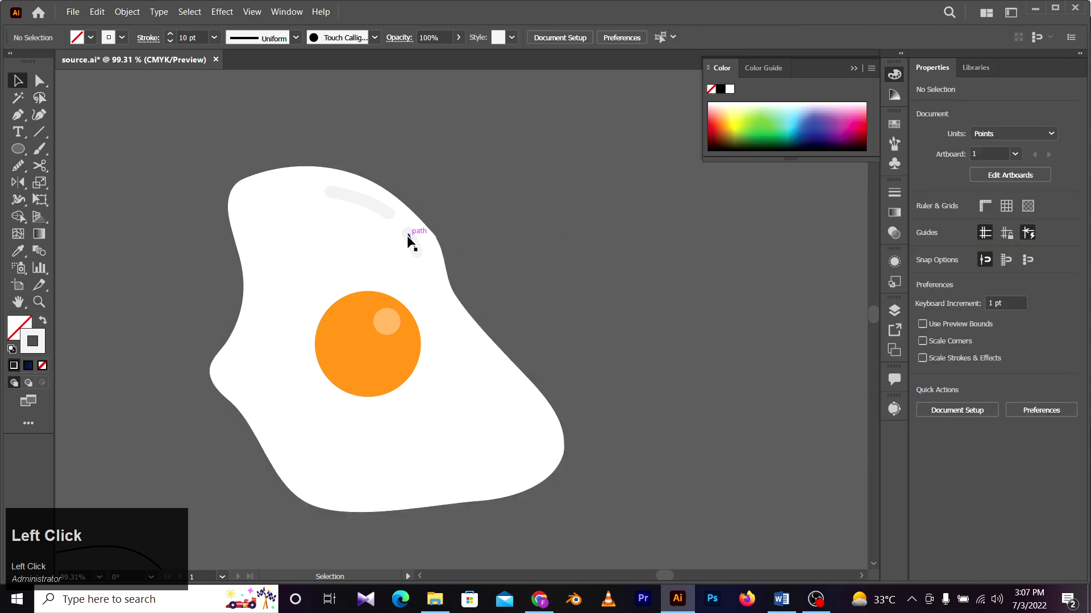
# Step: Examine the two highlight dashes and the egg white's outline around them
pyautogui.click(410, 231)
pyautogui.press('a')
pyautogui.moveTo(408, 236)
pyautogui.mouseDown()
pyautogui.moveTo(377, 200)
pyautogui.moveTo(347, 191)
pyautogui.mouseUp()
pyautogui.click(460, 239)
pyautogui.click(562, 201)
pyautogui.press('z')
pyautogui.moveTo(439, 175); pyautogui.dragTo(382, 179)
pyautogui.moveTo(542, 318); pyautogui.dragTo(500, 282)
pyautogui.press('z')
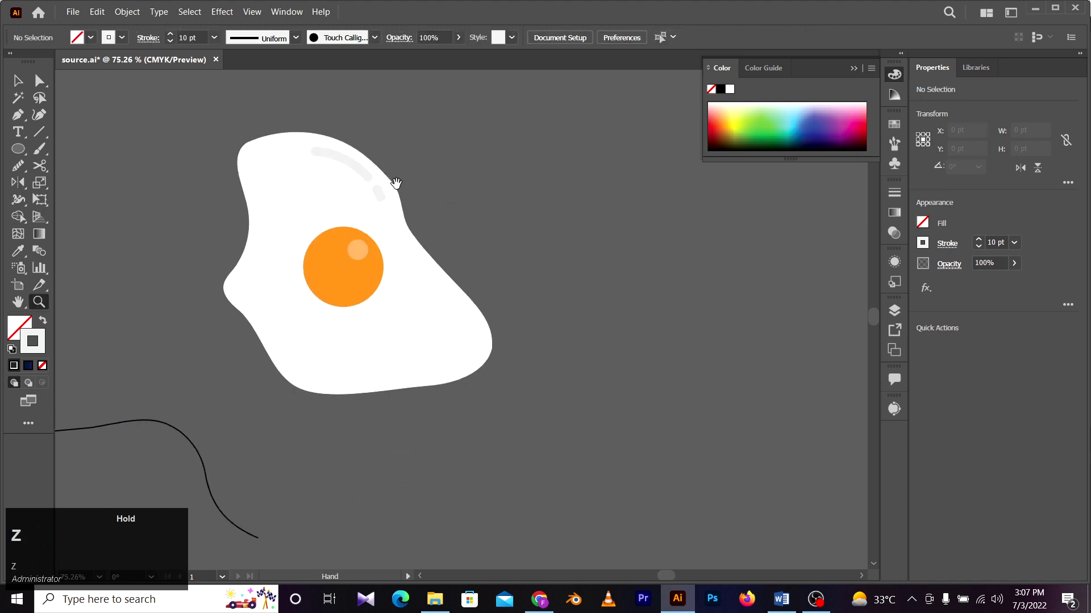
pyautogui.moveTo(335, 140); pyautogui.dragTo(385, 176)
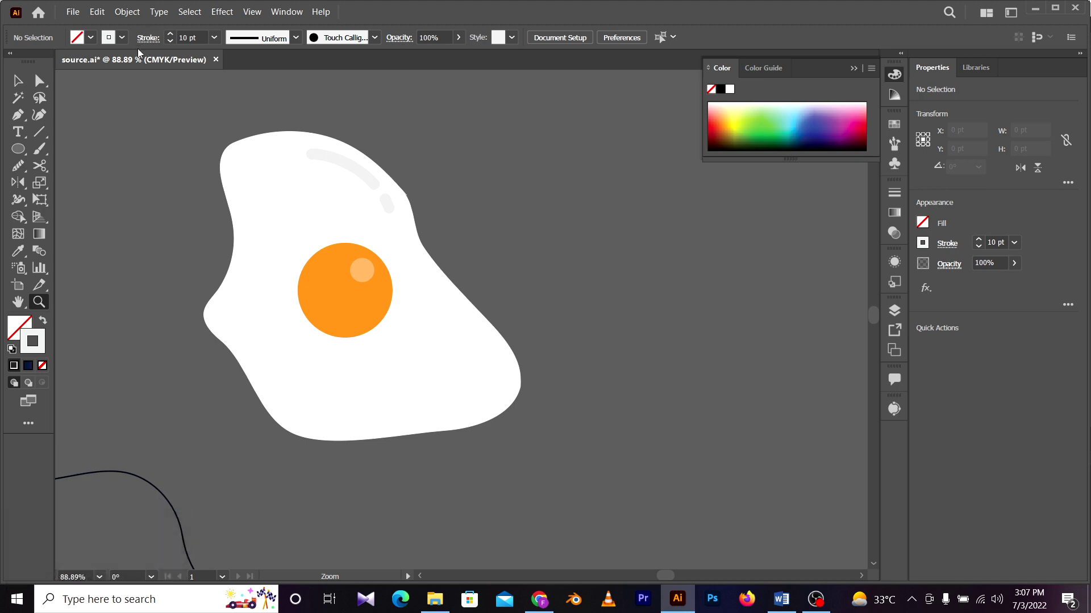
# Step: Select the egg white's outline and go over its corner beside the short highlight dash with the Smooth tool
pyautogui.click(147, 37)
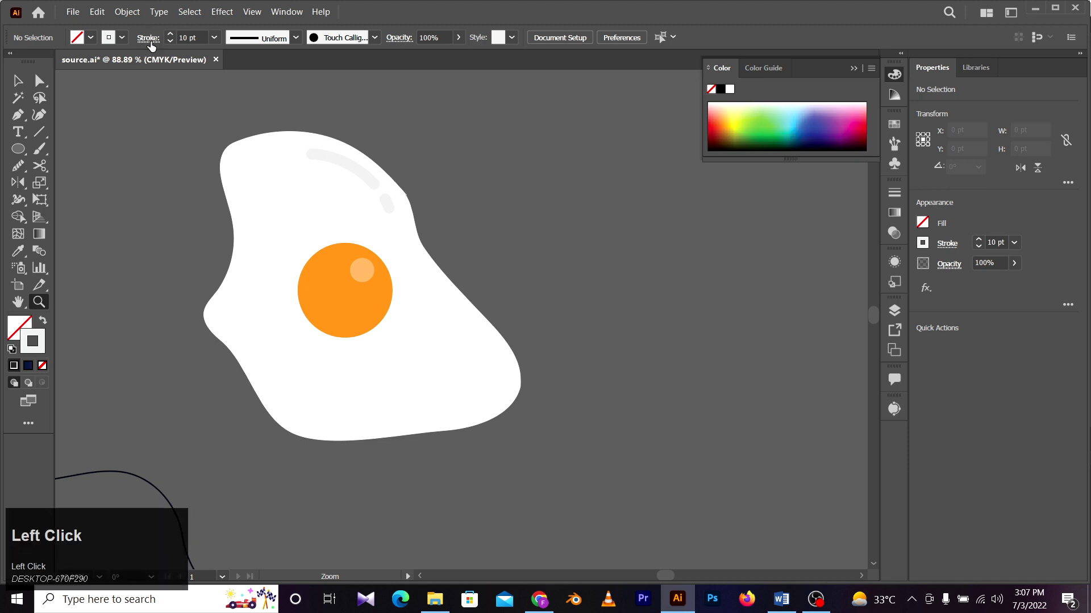
pyautogui.click(406, 194)
pyautogui.moveTo(492, 361); pyautogui.dragTo(625, 369)
pyautogui.press('a')
pyautogui.click(436, 328)
pyautogui.moveTo(560, 287); pyautogui.dragTo(530, 216)
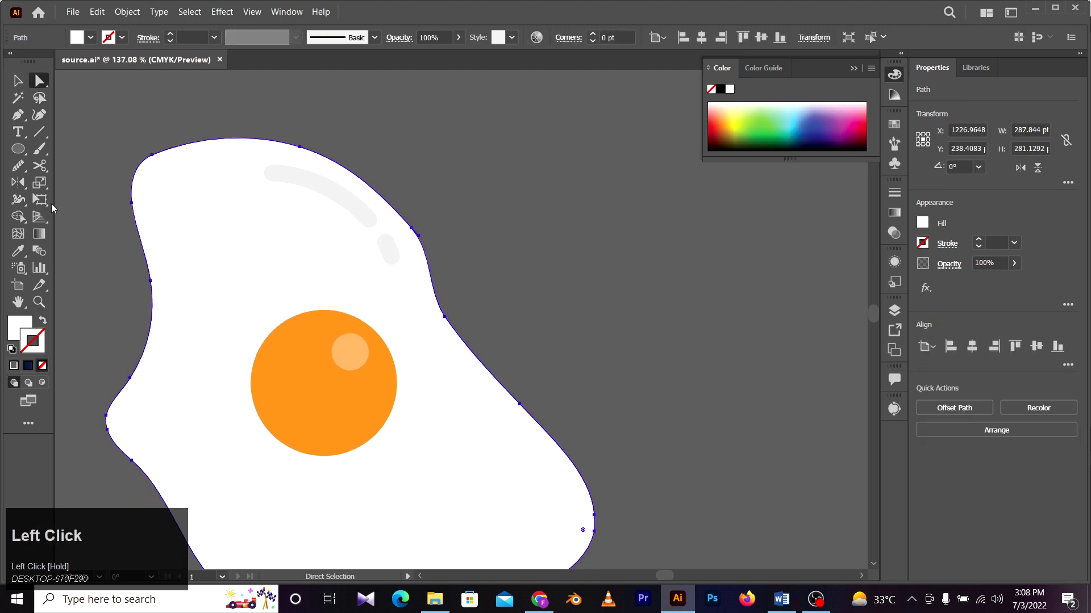
pyautogui.click(19, 166)
pyautogui.moveTo(418, 243)
pyautogui.mouseDown()
pyautogui.moveTo(423, 255)
pyautogui.moveTo(406, 221)
pyautogui.moveTo(450, 300)
pyautogui.mouseUp()
# Step: Smooth the sharp corner that remains on the egg white's outline beside the short dash, then deselect the shape
pyautogui.press('a')
pyautogui.click(488, 202)
pyautogui.press('z')
pyautogui.press('z')
pyautogui.press('a')
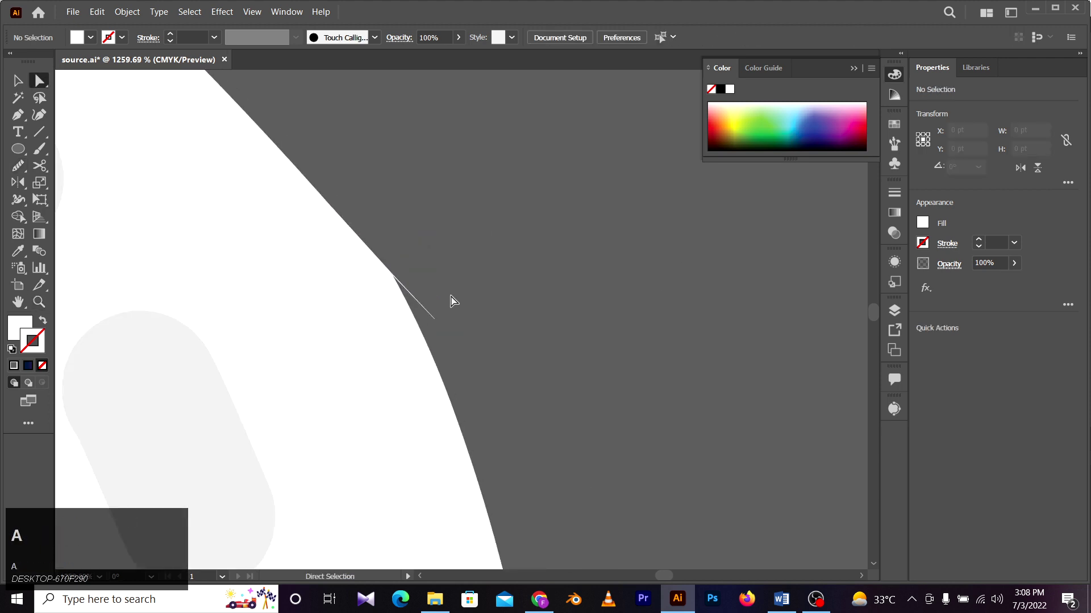
pyautogui.click(391, 276)
pyautogui.moveTo(392, 276); pyautogui.dragTo(272, 239)
pyautogui.press('z')
pyautogui.press('space')
pyautogui.moveTo(495, 363); pyautogui.dragTo(382, 231)
pyautogui.press('a')
pyautogui.click(389, 230)
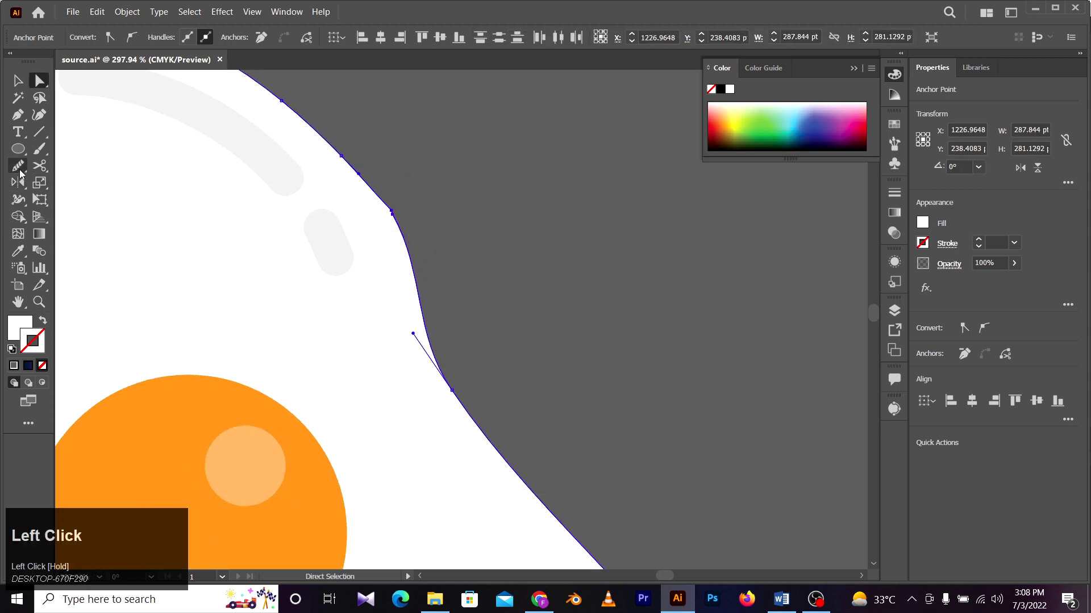
pyautogui.moveTo(418, 263); pyautogui.dragTo(371, 192)
pyautogui.press('a')
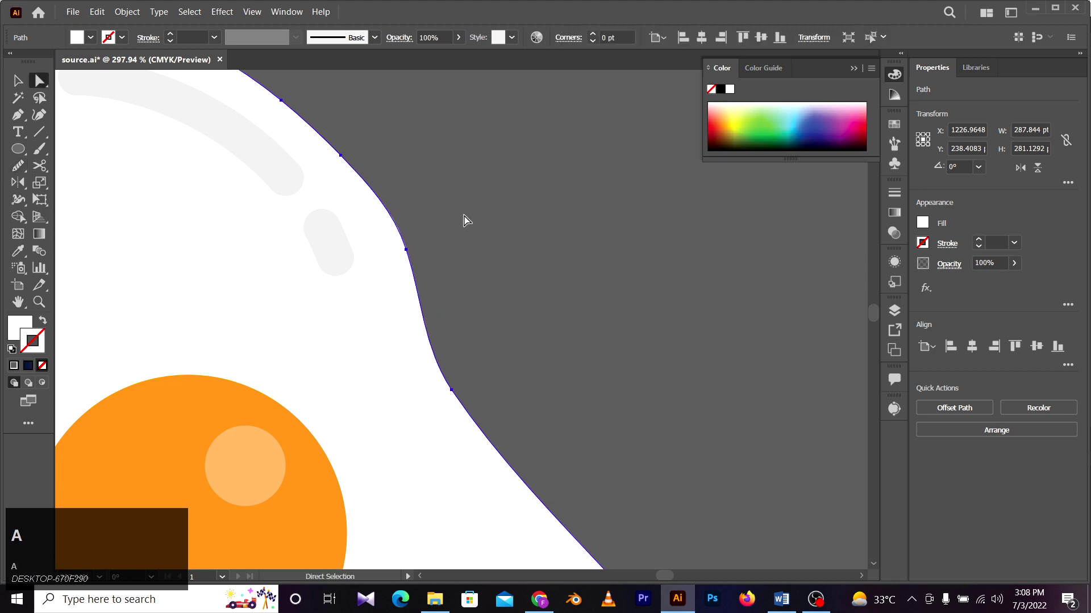
pyautogui.click(464, 219)
# Step: Cut the long highlight dash near its outer end with the Scissors tool and delete the end piece
pyautogui.press('z')
pyautogui.moveTo(478, 236); pyautogui.dragTo(408, 259)
pyautogui.keyDown('alt'); pyautogui.click(404, 246); pyautogui.keyUp('alt')
pyautogui.moveTo(329, 316); pyautogui.dragTo(352, 304)
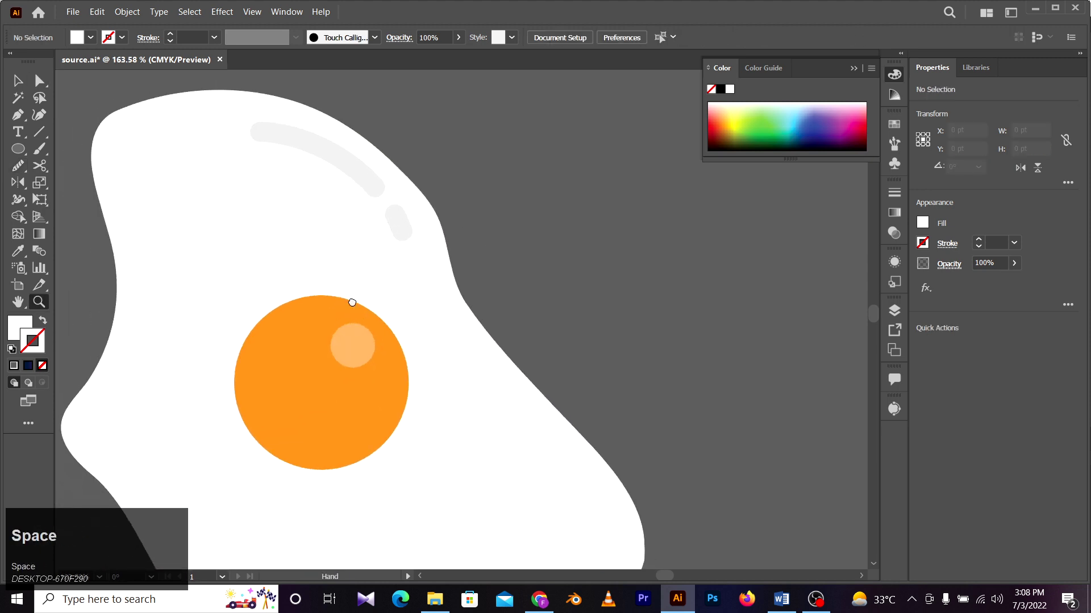
pyautogui.press('a')
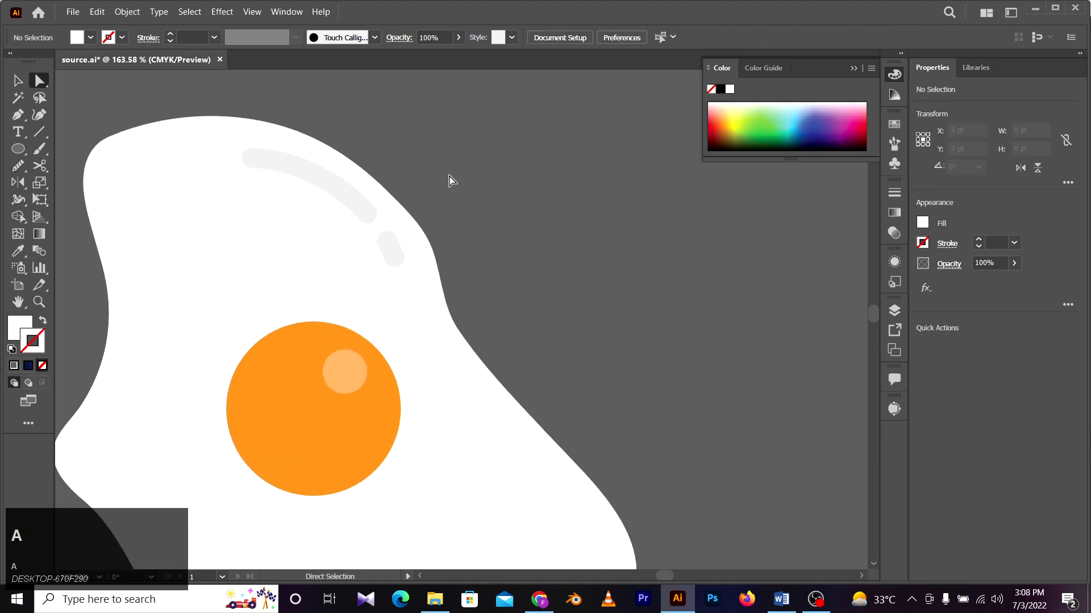
pyautogui.click(328, 181)
pyautogui.click(37, 169)
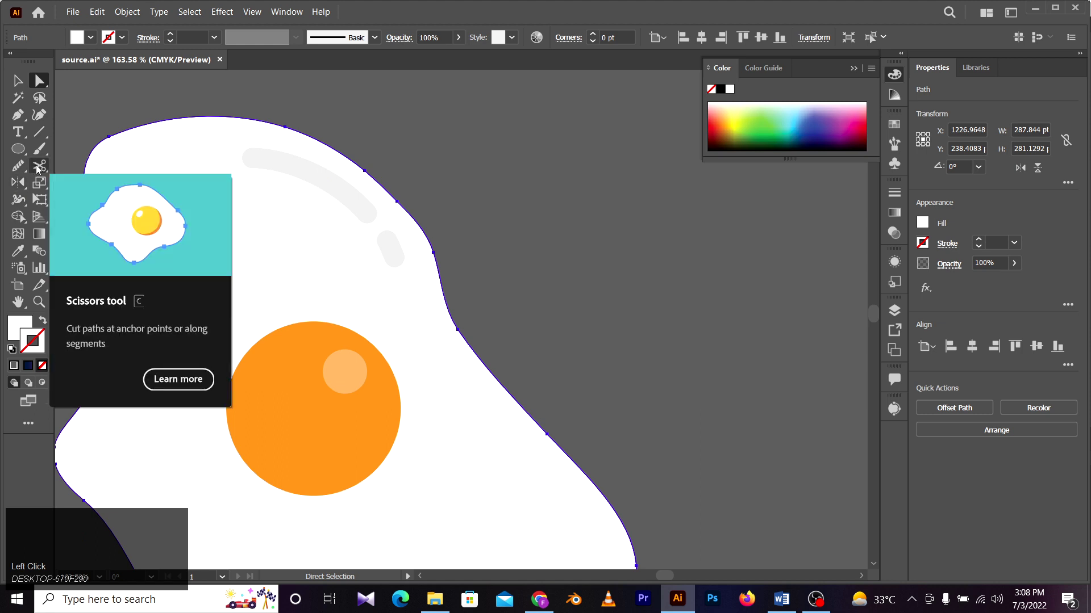
pyautogui.click(277, 161)
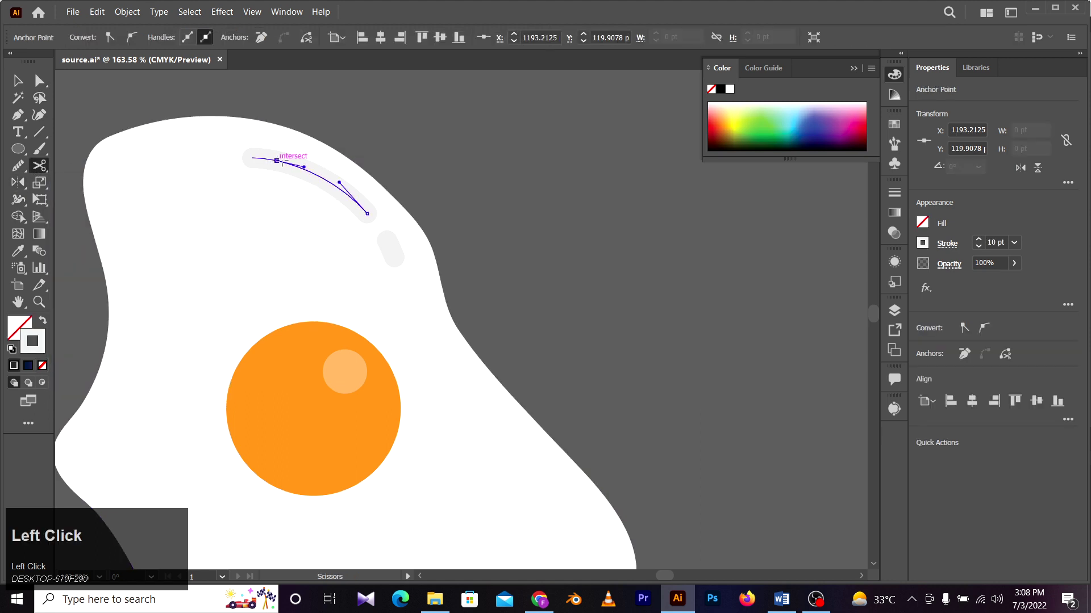
pyautogui.press('a')
pyautogui.click(268, 162)
pyautogui.press('Delete')
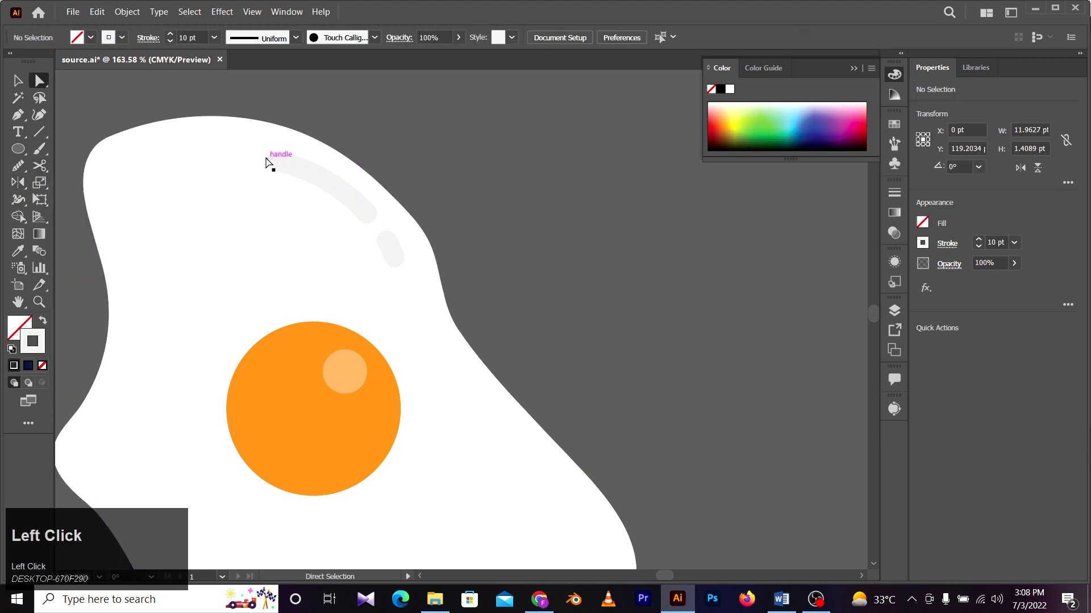
# Step: Select the poster artwork group that contains the astronaut's black tether line
pyautogui.press('z')
pyautogui.moveTo(420, 203); pyautogui.dragTo(364, 238)
pyautogui.press('space')
pyautogui.moveTo(354, 337); pyautogui.dragTo(327, 333)
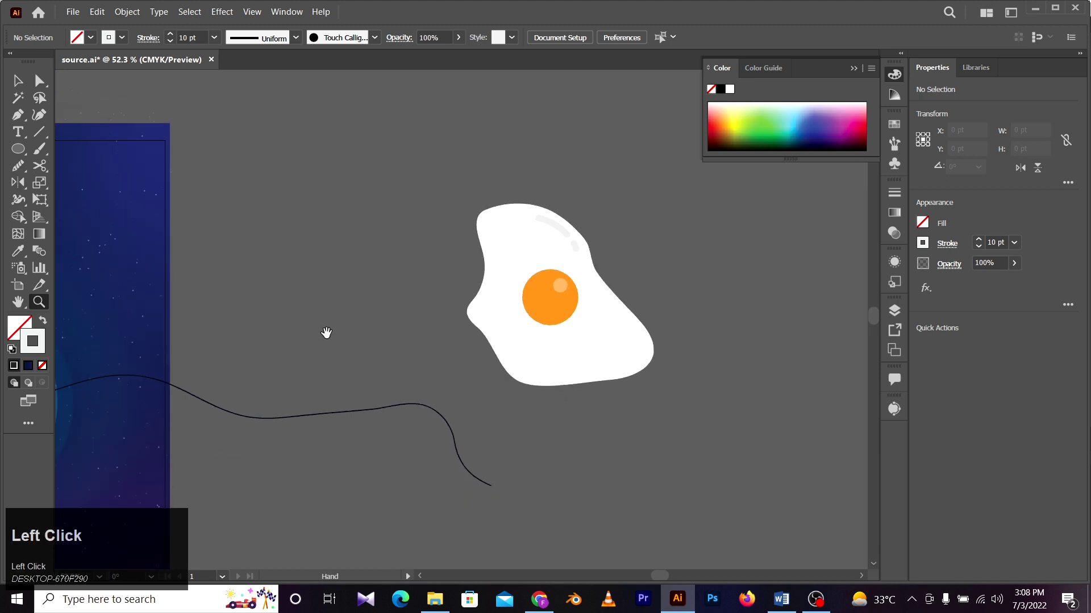
pyautogui.moveTo(298, 293); pyautogui.dragTo(311, 275)
pyautogui.moveTo(418, 268); pyautogui.dragTo(432, 285)
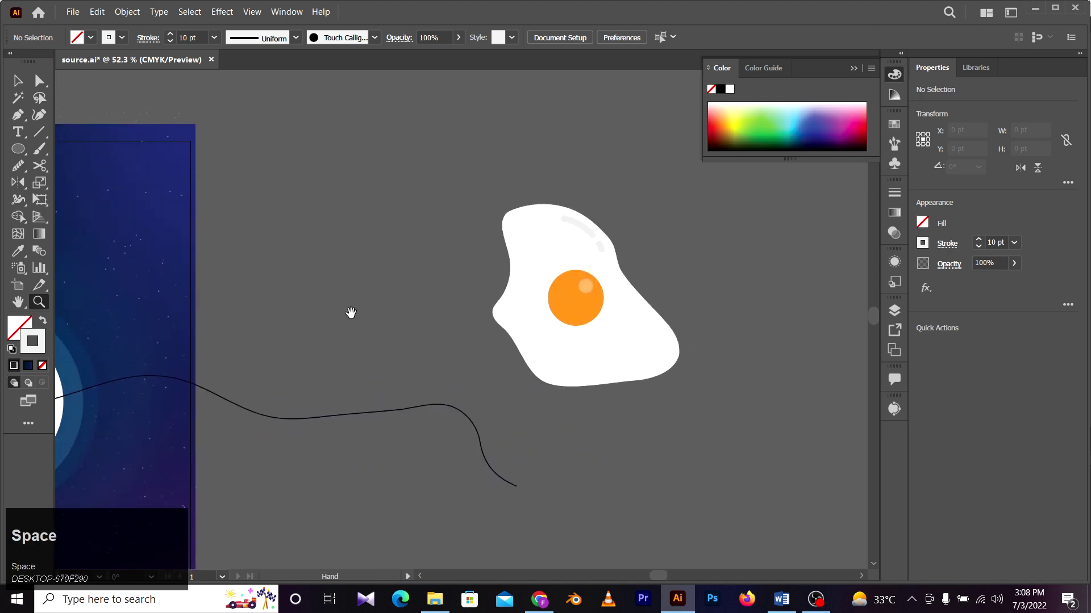
pyautogui.moveTo(350, 313); pyautogui.dragTo(482, 310)
pyautogui.moveTo(284, 342); pyautogui.dragTo(537, 334)
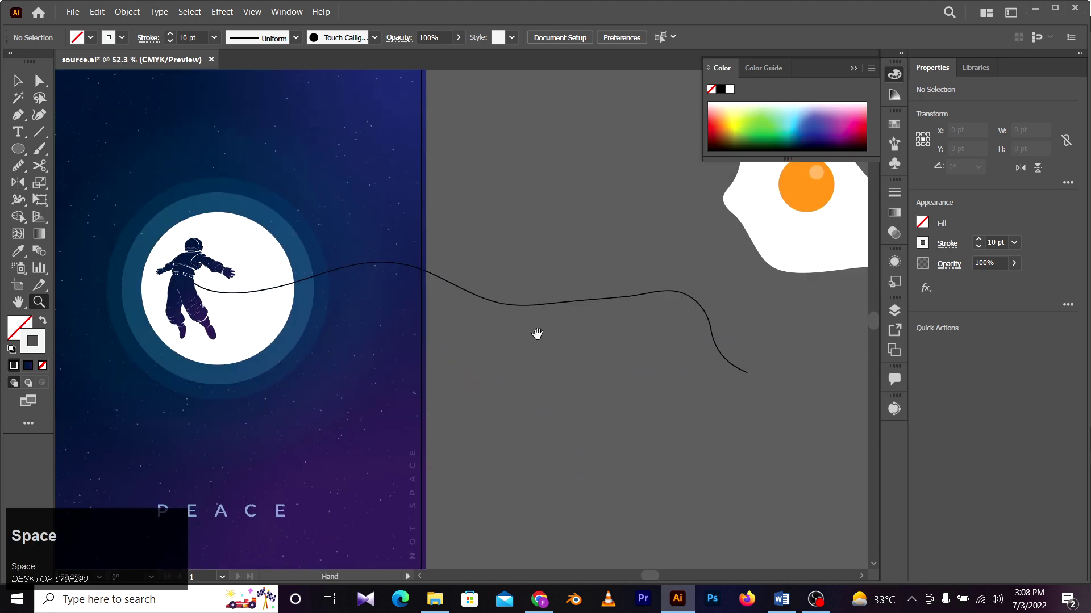
pyautogui.click(433, 287)
pyautogui.press('v')
pyautogui.click(485, 348)
pyautogui.click(219, 312)
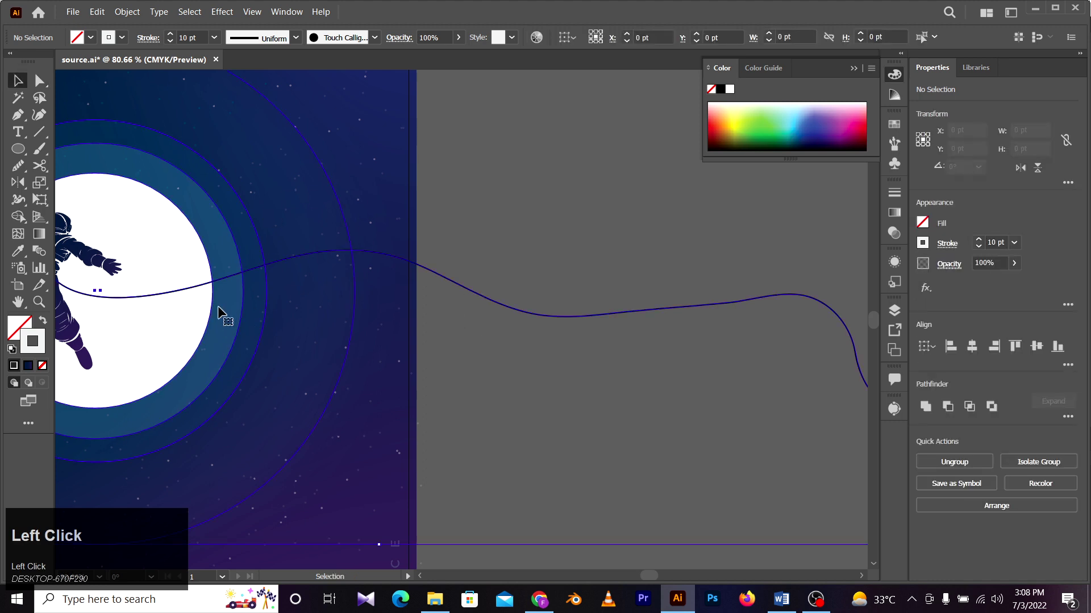
pyautogui.moveTo(712, 262); pyautogui.dragTo(662, 270)
pyautogui.press('z')
pyautogui.moveTo(568, 300); pyautogui.dragTo(430, 285)
pyautogui.press('a')
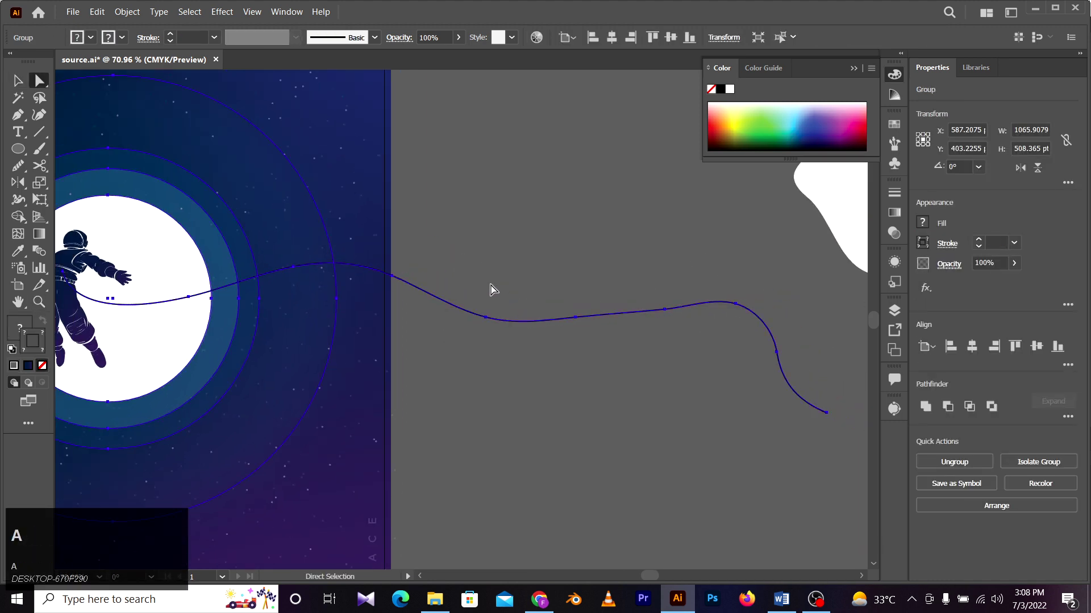
# Step: Cut the astronaut's tether line with the Scissors tool where it crosses the poster's thin inner frame
pyautogui.moveTo(471, 276); pyautogui.dragTo(828, 500)
pyautogui.press('z')
pyautogui.moveTo(404, 282); pyautogui.dragTo(599, 292)
pyautogui.press('a')
pyautogui.click(468, 192)
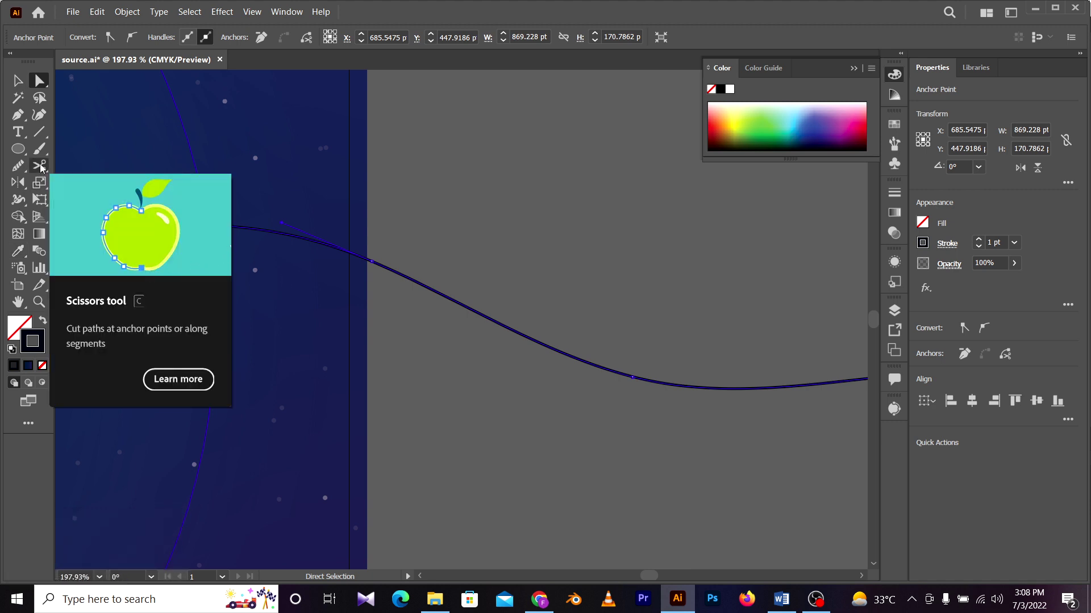
pyautogui.click(40, 166)
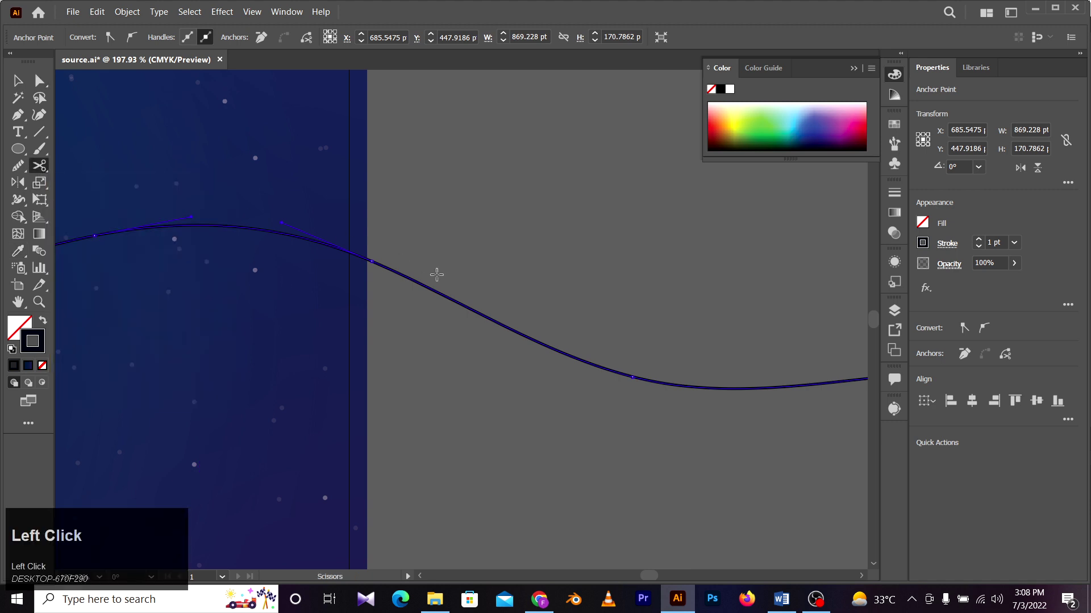
pyautogui.click(349, 251)
pyautogui.press('a')
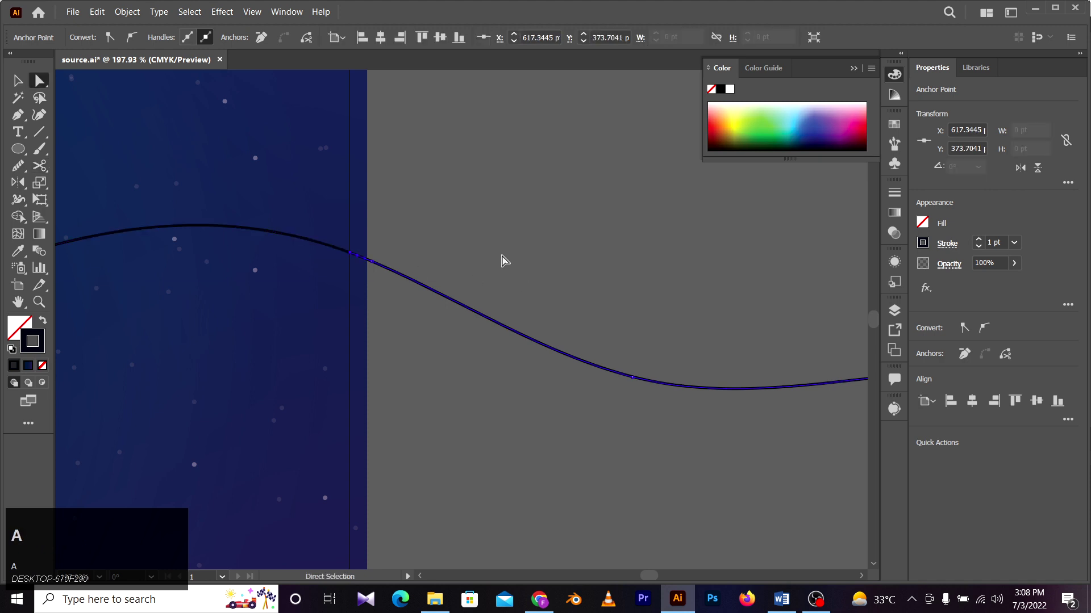
# Step: Select and delete the part of the tether line that extends beyond the poster's inner frame
pyautogui.press('z')
pyautogui.moveTo(449, 234); pyautogui.dragTo(239, 216)
pyautogui.press('v')
pyautogui.press('space')
pyautogui.moveTo(705, 285); pyautogui.dragTo(564, 276)
pyautogui.press('space')
pyautogui.moveTo(331, 286); pyautogui.dragTo(396, 291)
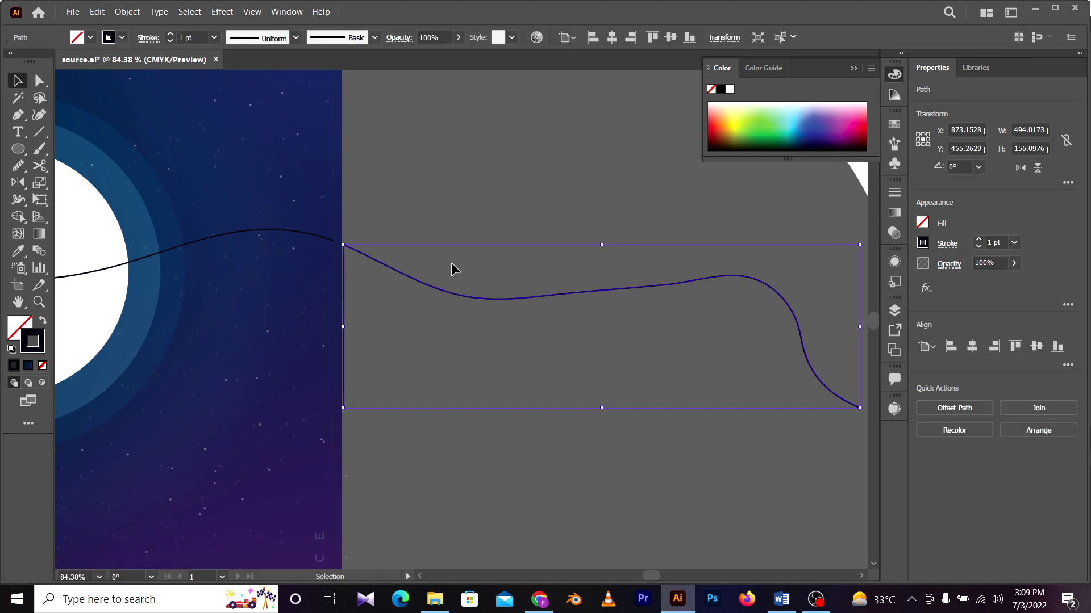
pyautogui.click(376, 253)
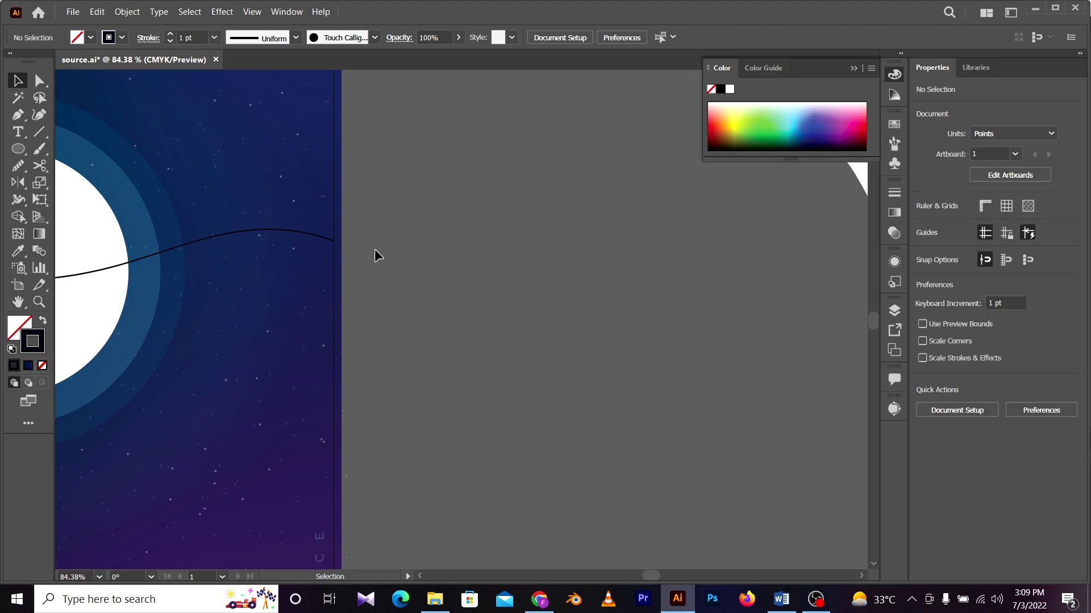
pyautogui.moveTo(414, 219); pyautogui.dragTo(423, 282)
pyautogui.press('z')
pyautogui.moveTo(423, 282)
pyautogui.mouseDown()
pyautogui.moveTo(500, 294)
pyautogui.moveTo(421, 288)
pyautogui.moveTo(428, 297)
pyautogui.moveTo(419, 298)
pyautogui.mouseUp()
pyautogui.press('a')
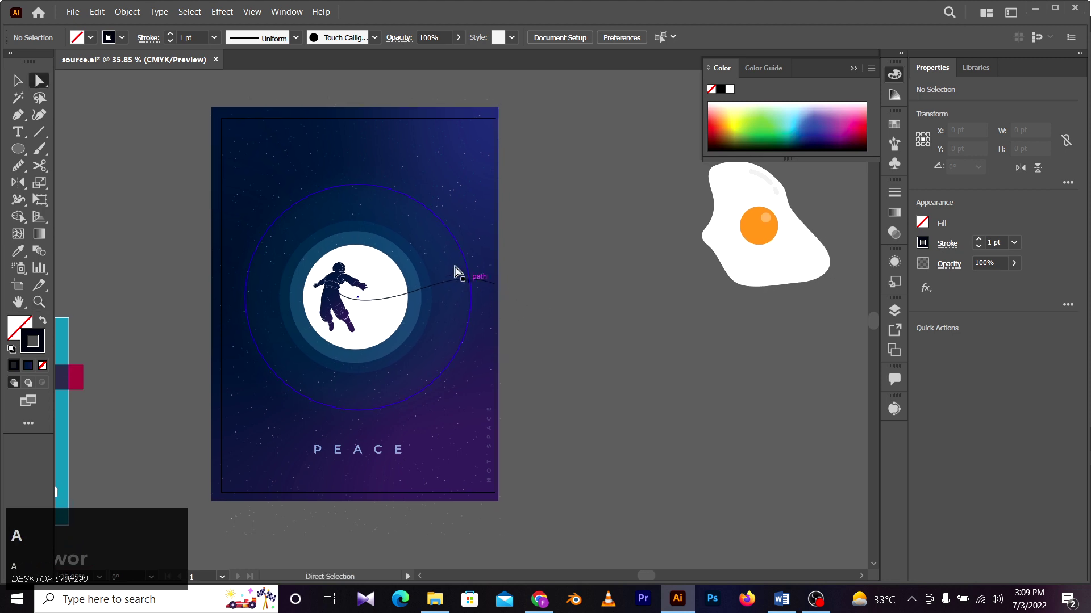
pyautogui.click(447, 275)
pyautogui.moveTo(634, 238); pyautogui.dragTo(592, 241)
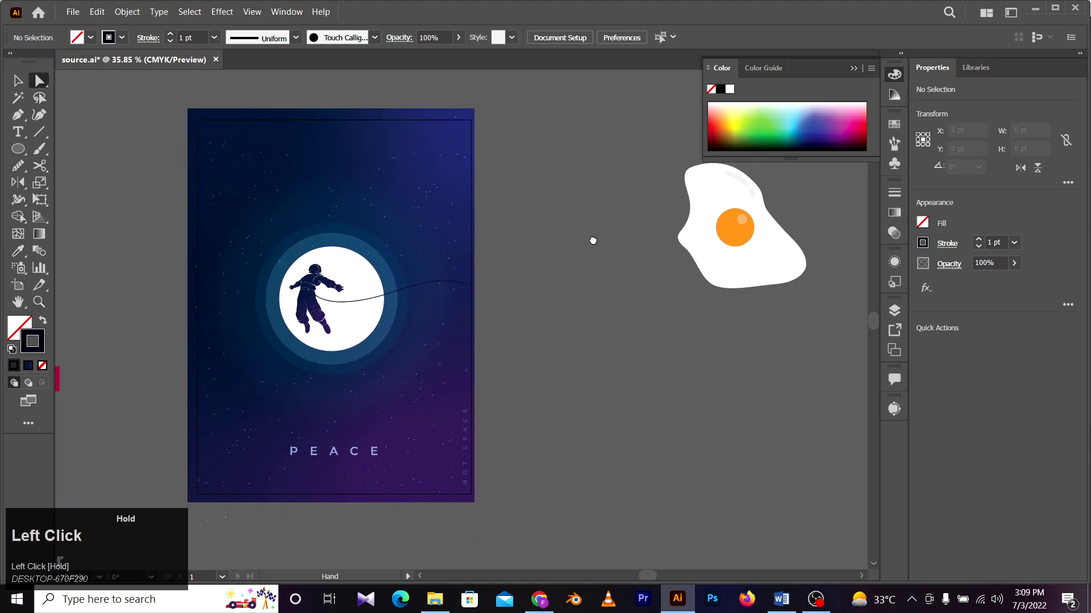
# Step: Try cutting through the fried egg with freehand Knife tool strokes, and undo the cuts
pyautogui.click(41, 166)
pyautogui.moveTo(43, 161); pyautogui.dragTo(105, 184)
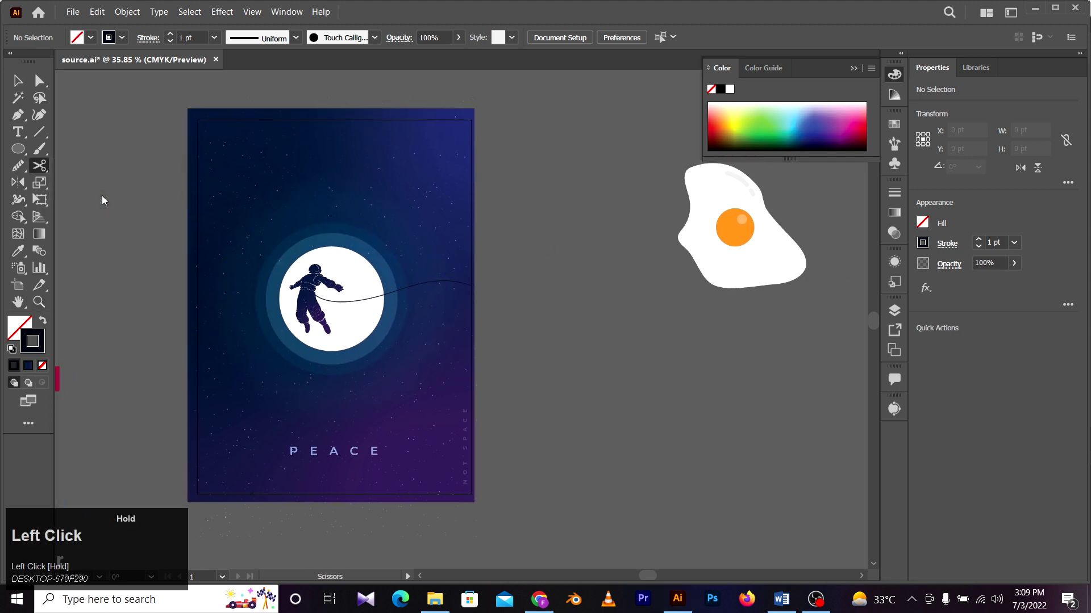
pyautogui.moveTo(598, 287); pyautogui.dragTo(333, 297)
pyautogui.press('z')
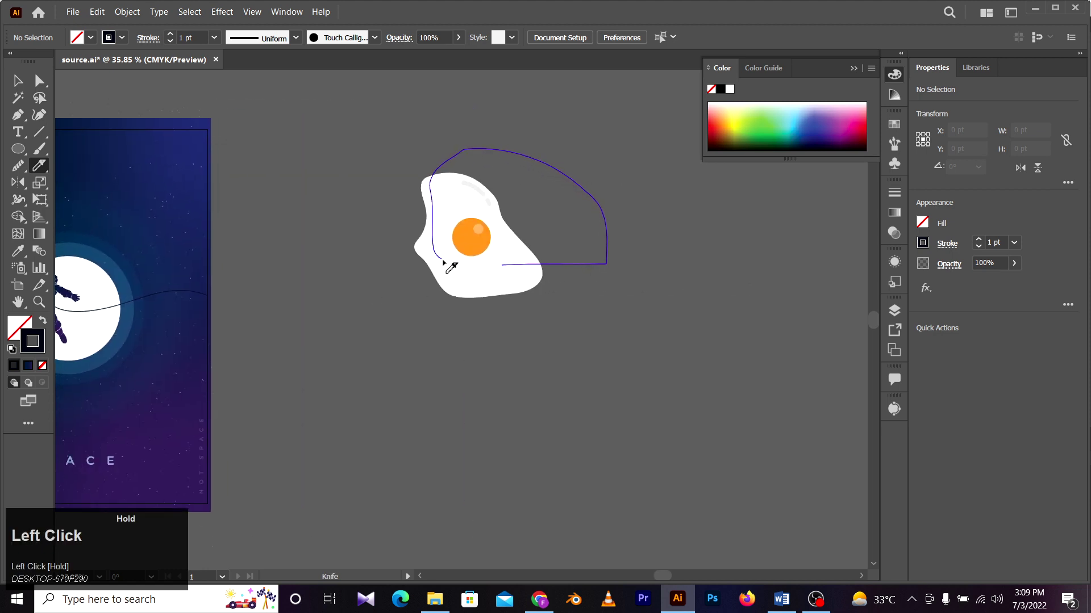
pyautogui.press('z')
pyautogui.moveTo(506, 271); pyautogui.dragTo(625, 275)
pyautogui.hotkey('ctrl', 'z')
pyautogui.hotkey('ctrl', 'z')
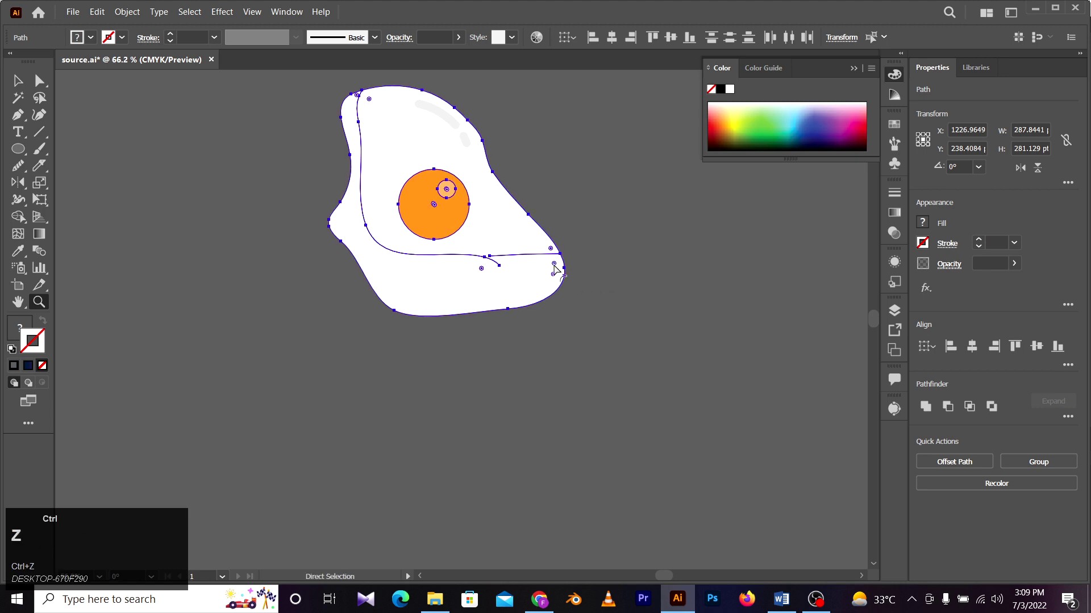
pyautogui.press('space')
pyautogui.moveTo(546, 192); pyautogui.dragTo(514, 243)
pyautogui.press('Delete')
pyautogui.press('space')
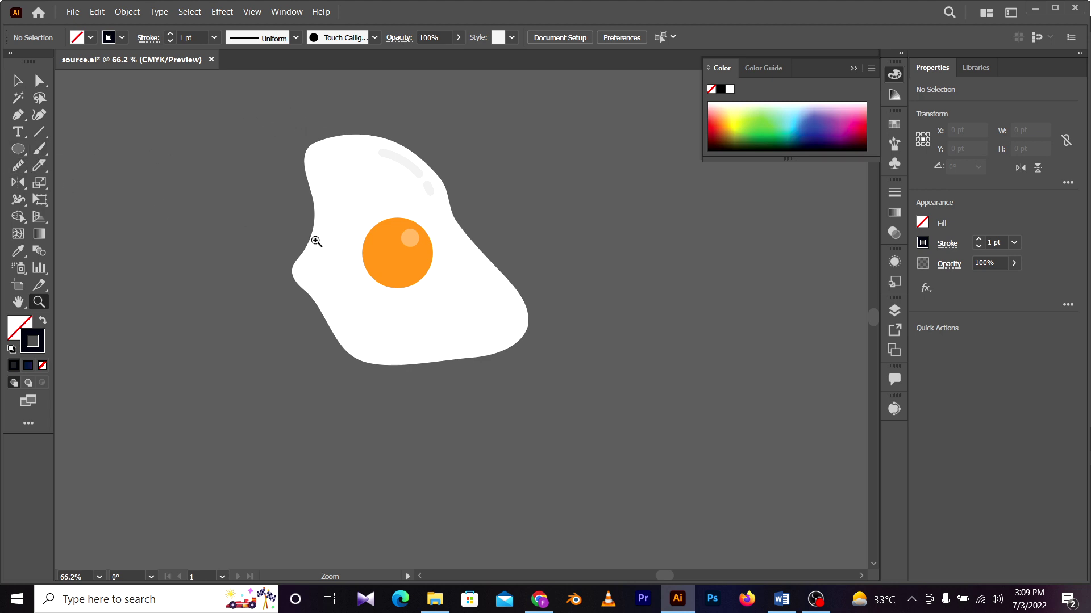
# Step: Draw a square about 177 pt wide in the empty space beside the egg
pyautogui.press('space')
pyautogui.moveTo(591, 219); pyautogui.dragTo(401, 221)
pyautogui.press('m')
pyautogui.moveTo(431, 164); pyautogui.dragTo(566, 310)
pyautogui.press('space')
pyautogui.moveTo(619, 247); pyautogui.dragTo(565, 252)
# Step: Colour the square yellow-green and swap its stroke colour into the fill
pyautogui.click(740, 124)
pyautogui.press('a')
pyautogui.click(622, 275)
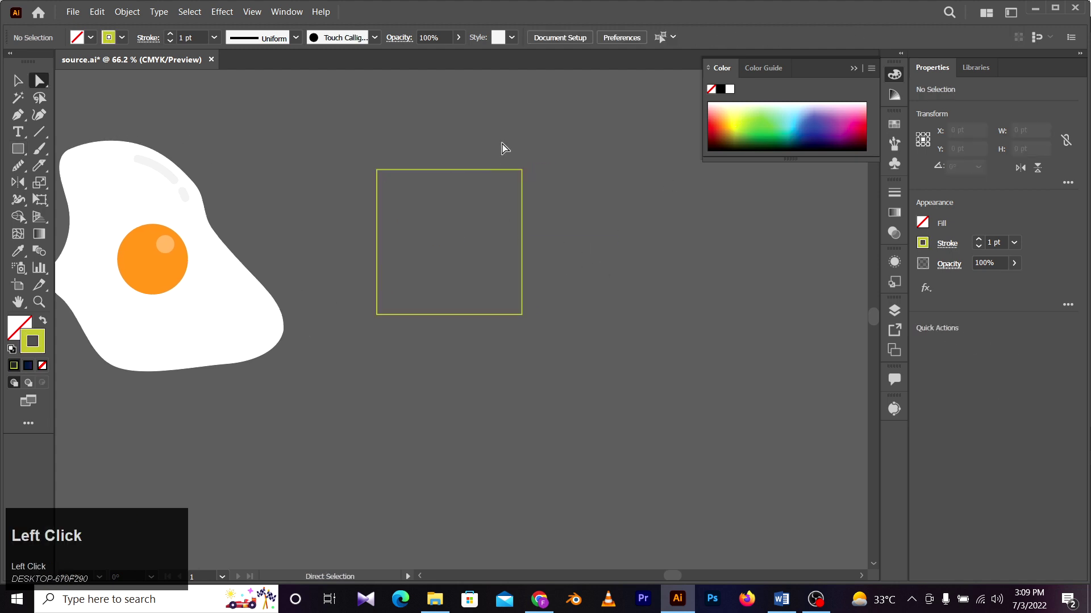
pyautogui.click(521, 176)
pyautogui.hotkey('shift', 'x')
pyautogui.click(645, 238)
# Step: Duplicate the filled square horizontally beside the original, leaving a small gap, and select both squares
pyautogui.press('space')
pyautogui.moveTo(645, 239); pyautogui.dragTo(566, 247)
pyautogui.press('v')
pyautogui.moveTo(378, 283); pyautogui.dragTo(559, 283)
pyautogui.keyDown('shift'); pyautogui.click(384, 248); pyautogui.keyUp('shift')
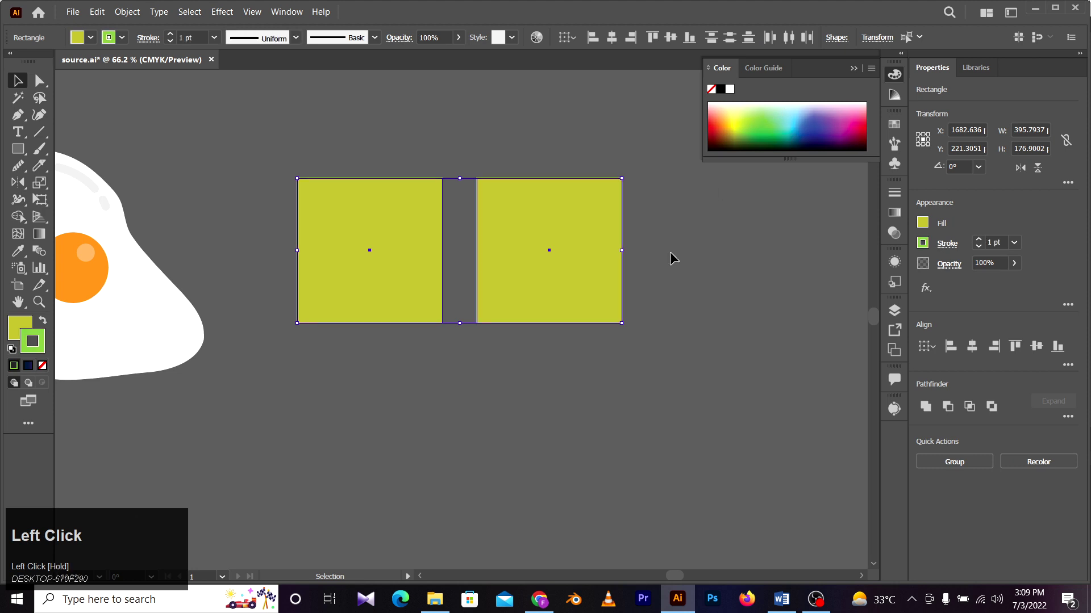
# Step: Give both squares a green fill and remove their strokes
pyautogui.click(731, 327)
pyautogui.moveTo(621, 104); pyautogui.dragTo(312, 265)
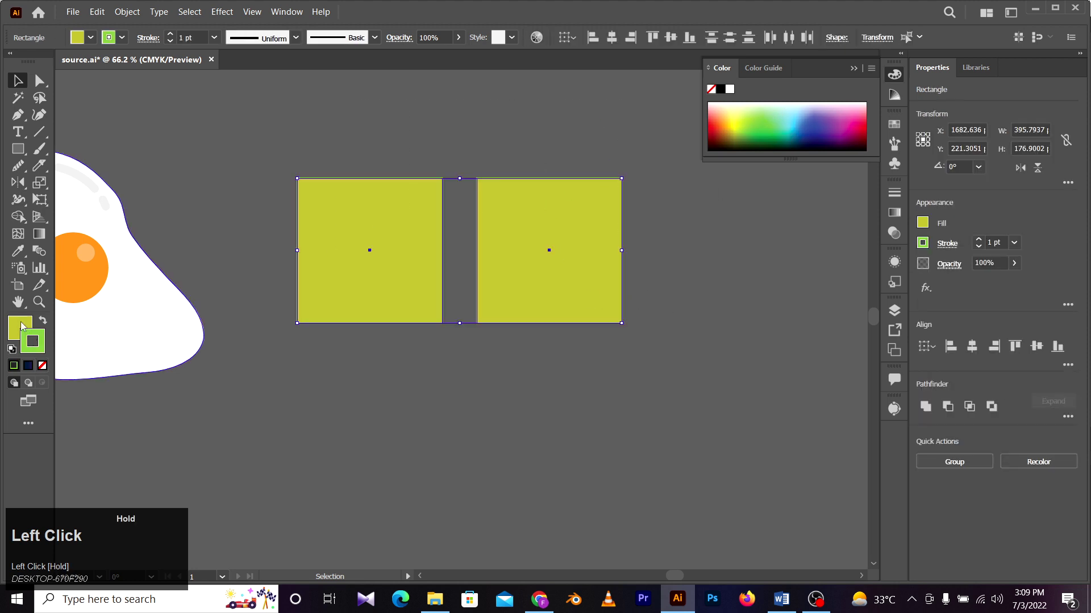
pyautogui.click(42, 365)
pyautogui.click(490, 162)
# Step: Try a peach fill without a stroke on the duplicated square
pyautogui.click(591, 204)
pyautogui.click(727, 117)
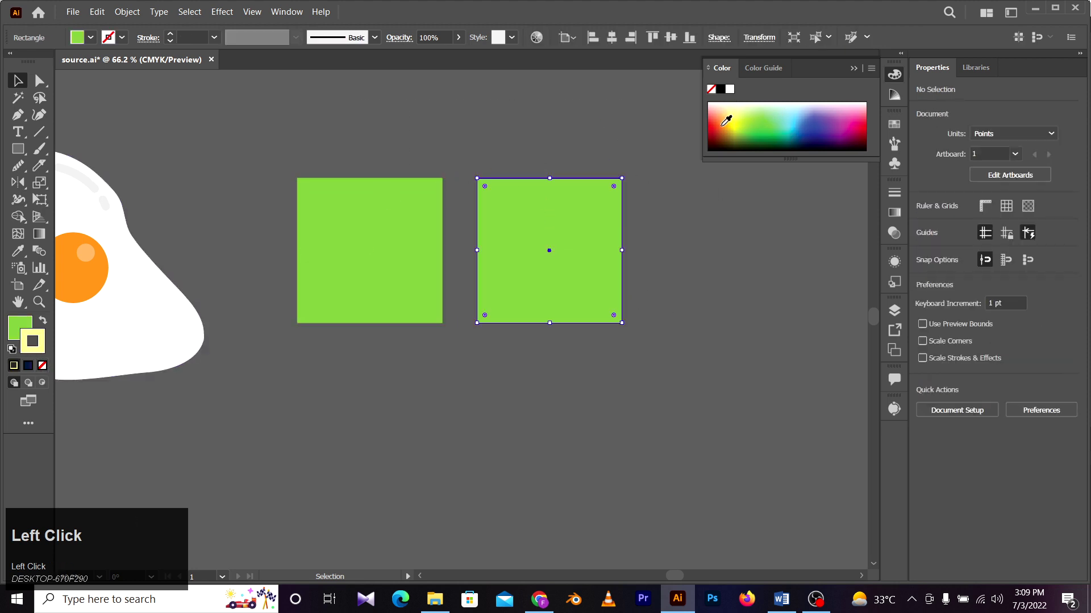
pyautogui.click(664, 170)
pyautogui.click(537, 233)
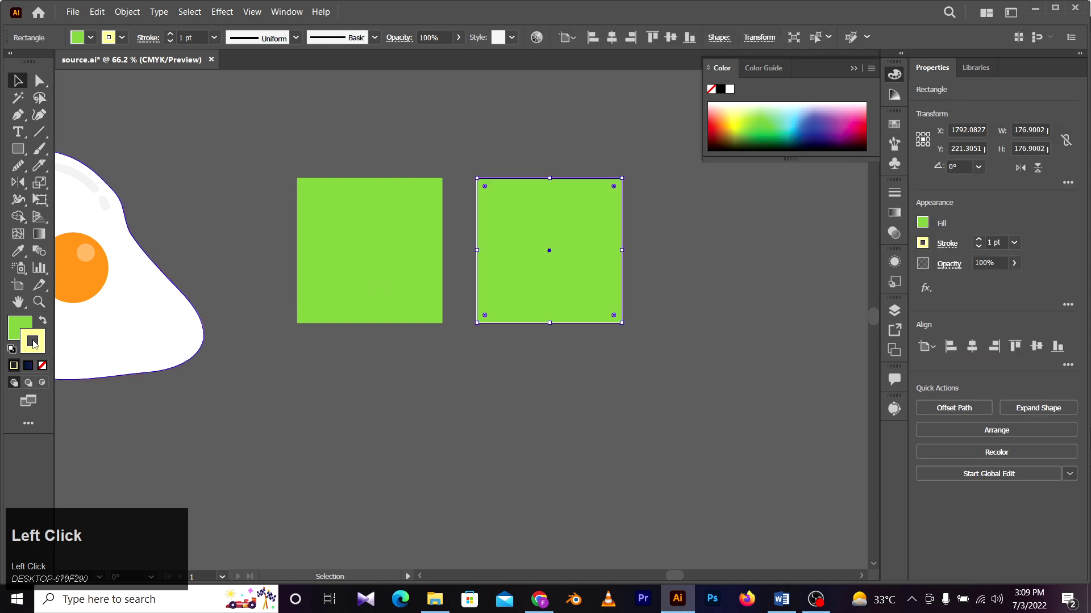
pyautogui.moveTo(38, 347); pyautogui.dragTo(21, 329)
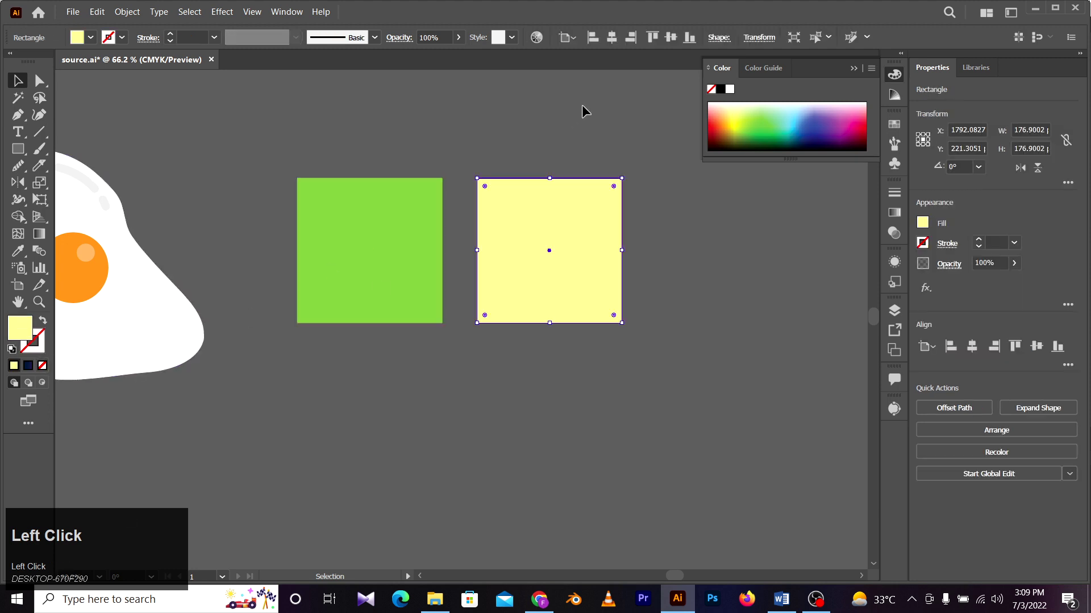
pyautogui.click(714, 116)
pyautogui.click(538, 126)
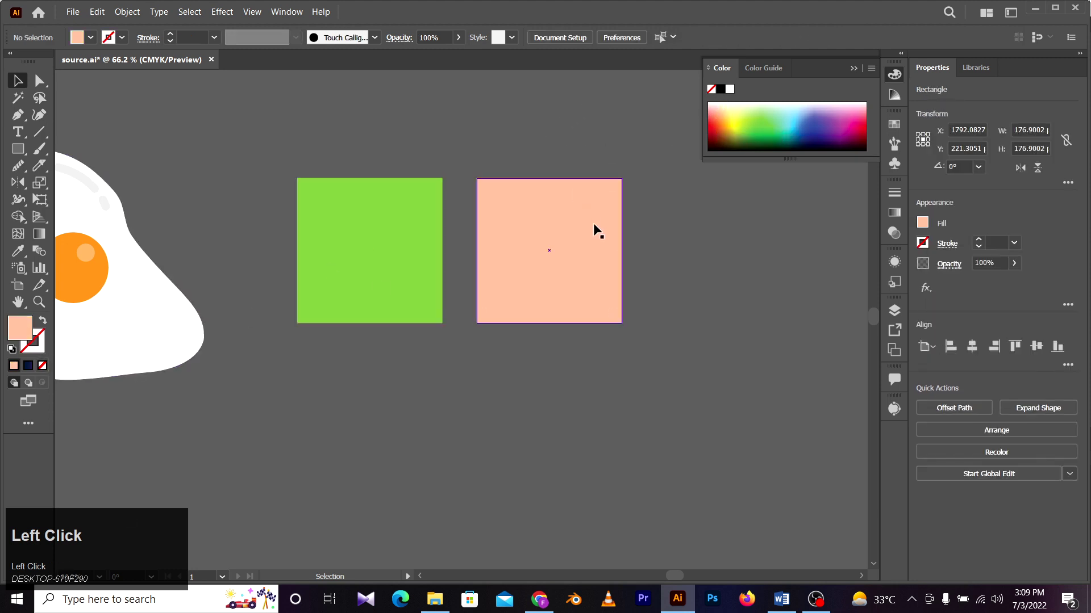
# Step: Try a red fill on the original square
pyautogui.moveTo(455, 232); pyautogui.dragTo(436, 231)
pyautogui.click(397, 236)
pyautogui.click(717, 129)
pyautogui.click(633, 272)
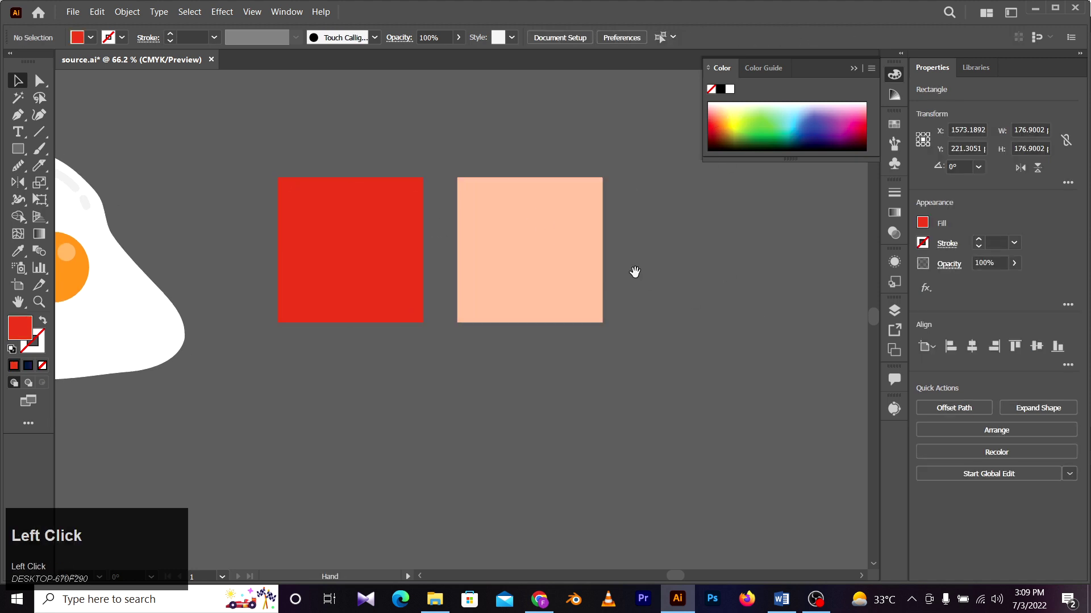
# Step: Set the original square's fill to orange
pyautogui.moveTo(633, 273); pyautogui.dragTo(643, 275)
pyautogui.click(414, 223)
pyautogui.click(717, 123)
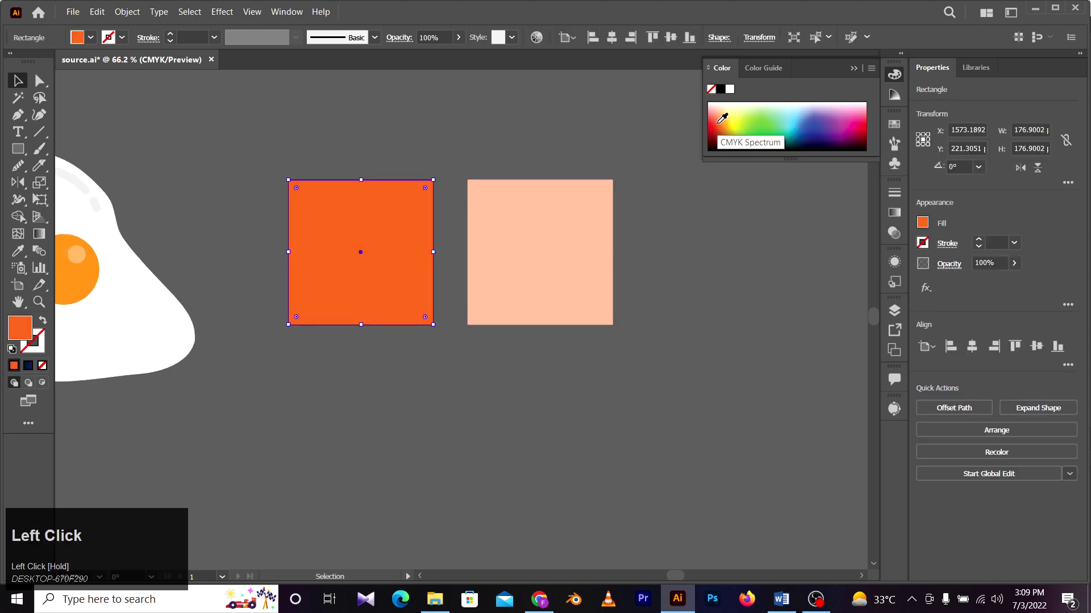
pyautogui.click(555, 121)
# Step: Set the duplicated square's fill to bright yellow and deselect it
pyautogui.moveTo(578, 158); pyautogui.dragTo(562, 161)
pyautogui.click(552, 216)
pyautogui.click(730, 118)
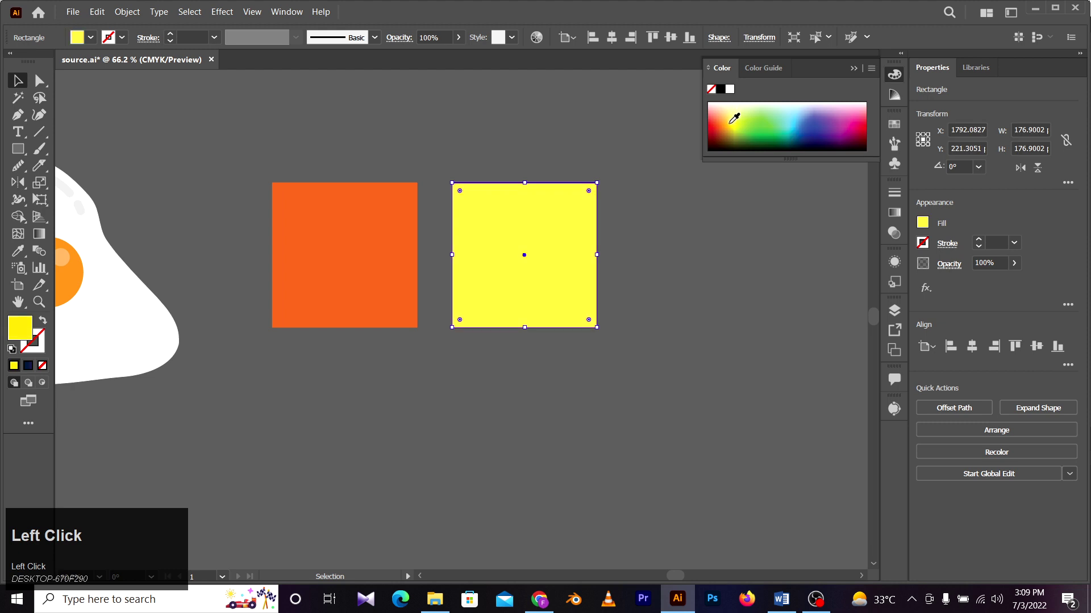
pyautogui.press('a')
pyautogui.click(577, 135)
pyautogui.moveTo(573, 134); pyautogui.dragTo(535, 139)
pyautogui.press('v')
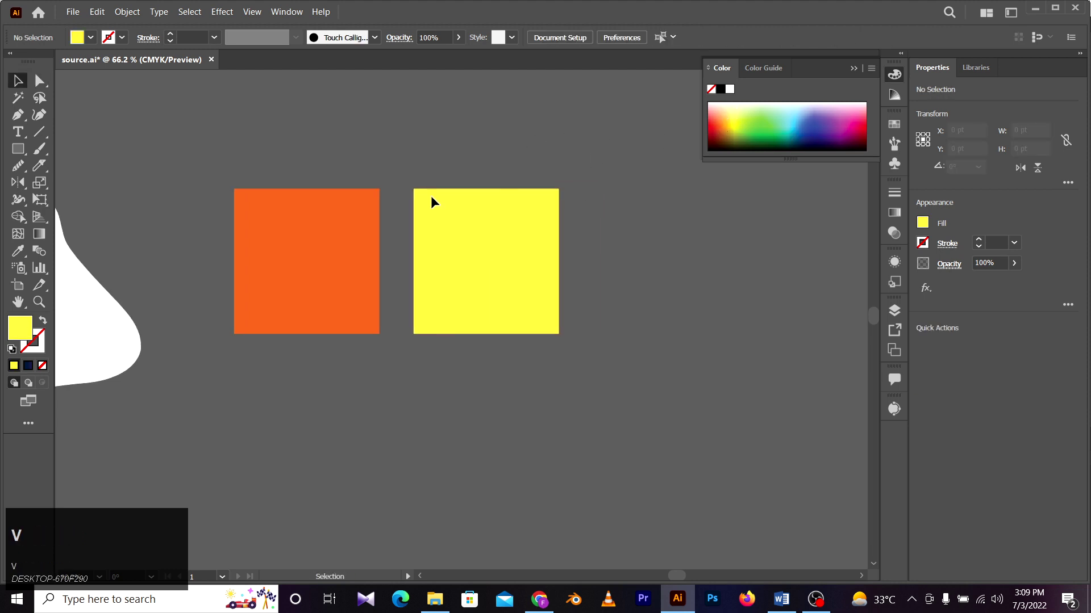
# Step: Cut the orange square with one winding freehand Knife stroke from its upper-left corner to its lower-left edge
pyautogui.click(36, 166)
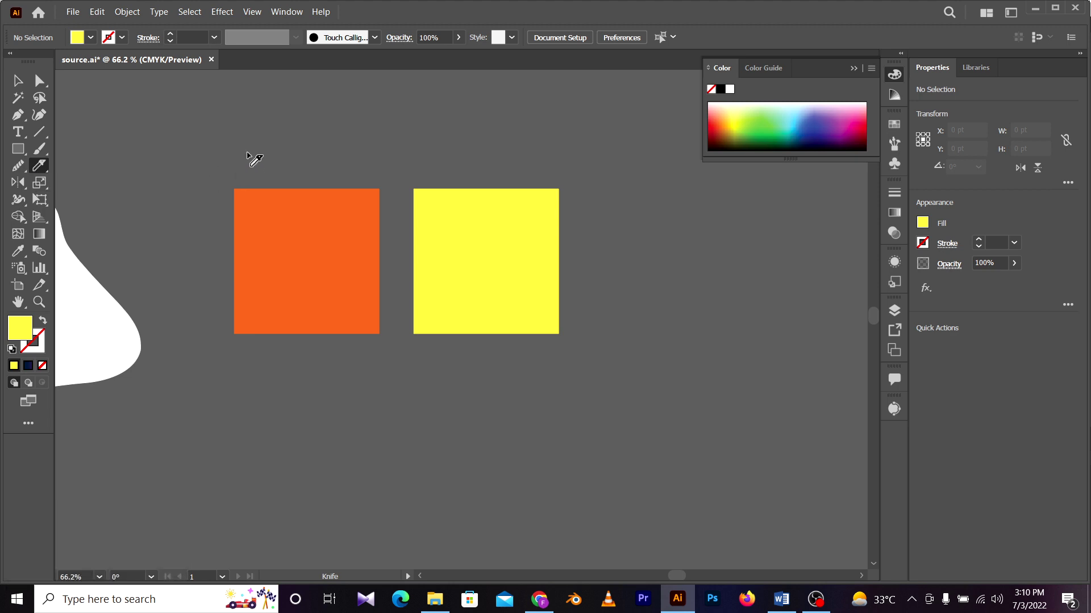
pyautogui.moveTo(225, 168); pyautogui.dragTo(239, 196)
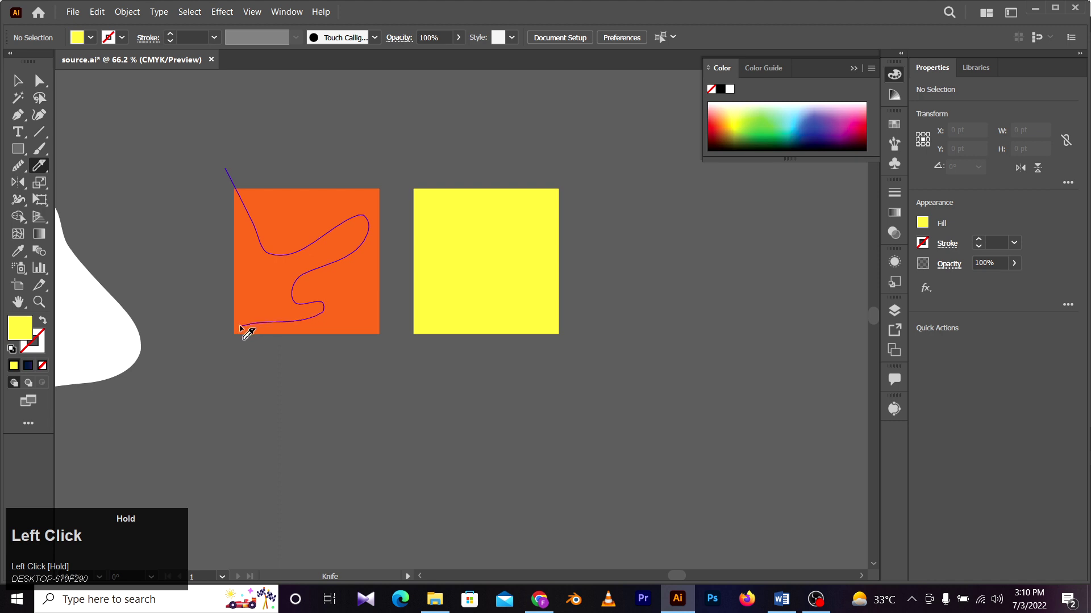
pyautogui.moveTo(221, 172); pyautogui.dragTo(226, 169)
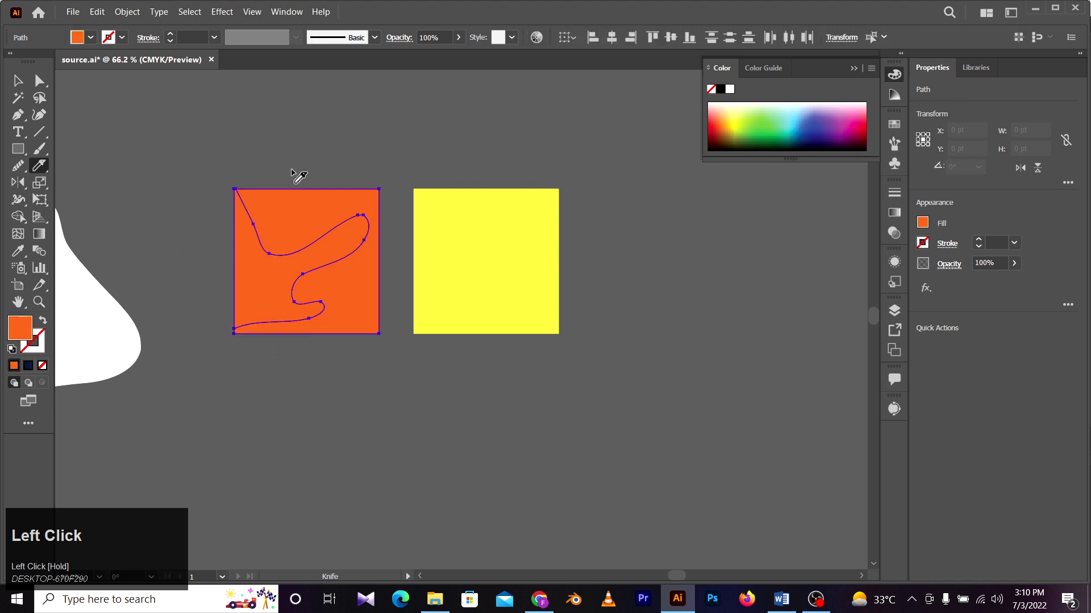
# Step: Move the cut-off left piece up and away from the orange square, and shift the remaining piece slightly upward
pyautogui.click(39, 81)
pyautogui.click(295, 159)
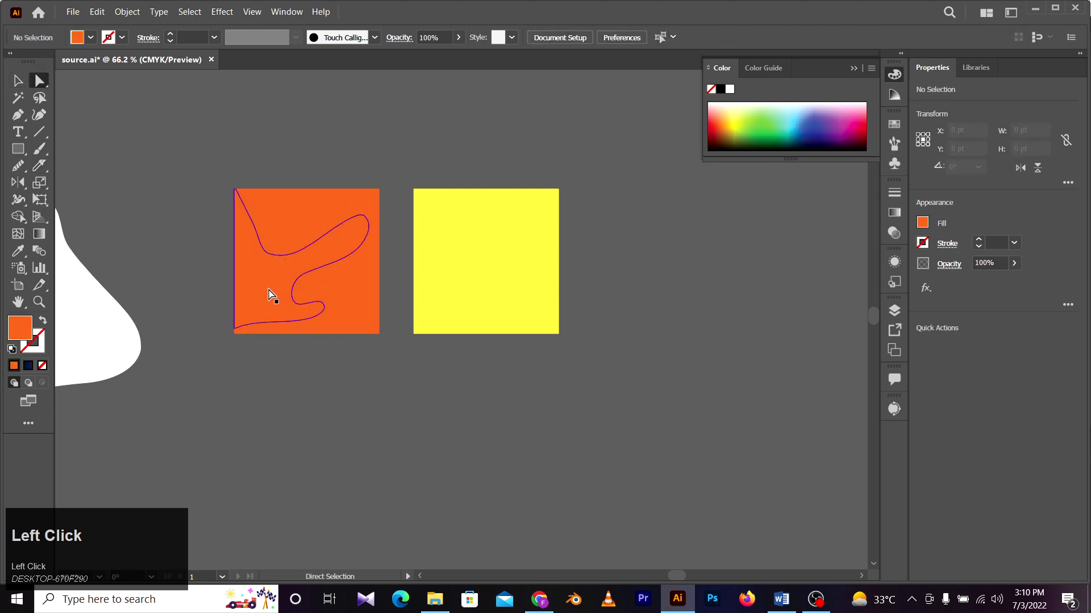
pyautogui.moveTo(270, 292); pyautogui.dragTo(124, 171)
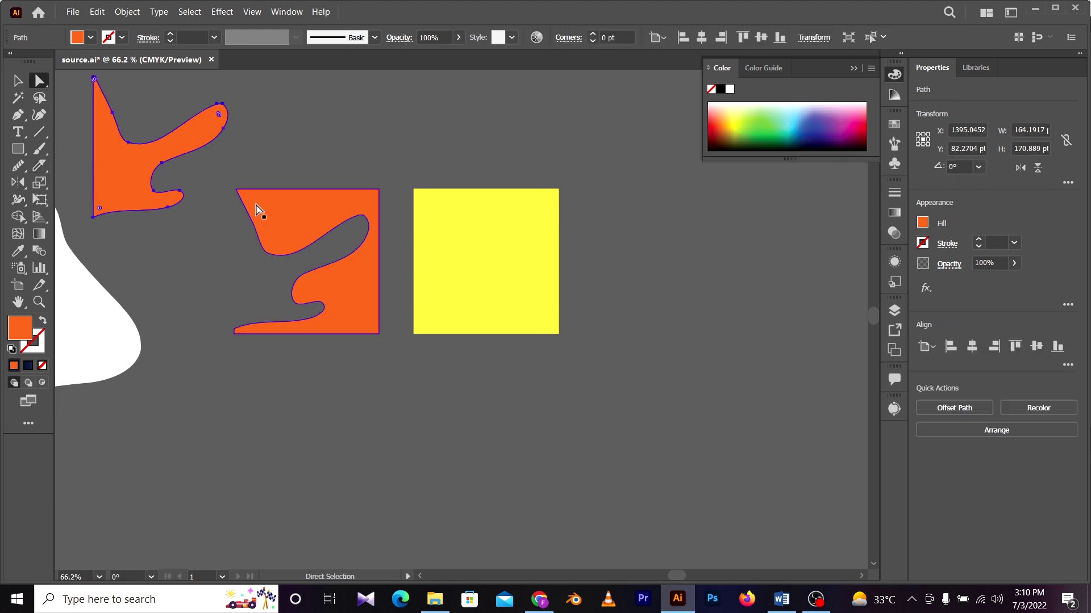
pyautogui.moveTo(260, 224); pyautogui.dragTo(261, 179)
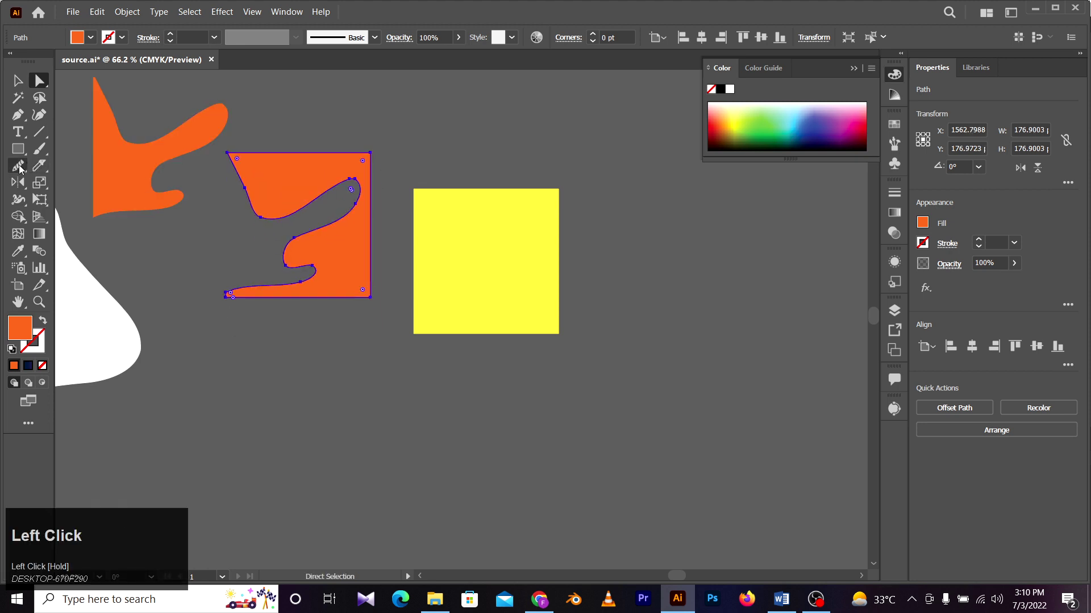
# Step: Slice the remaining orange piece into seven sections with curved Knife strokes across it, and deselect everything
pyautogui.moveTo(263, 219); pyautogui.dragTo(260, 218)
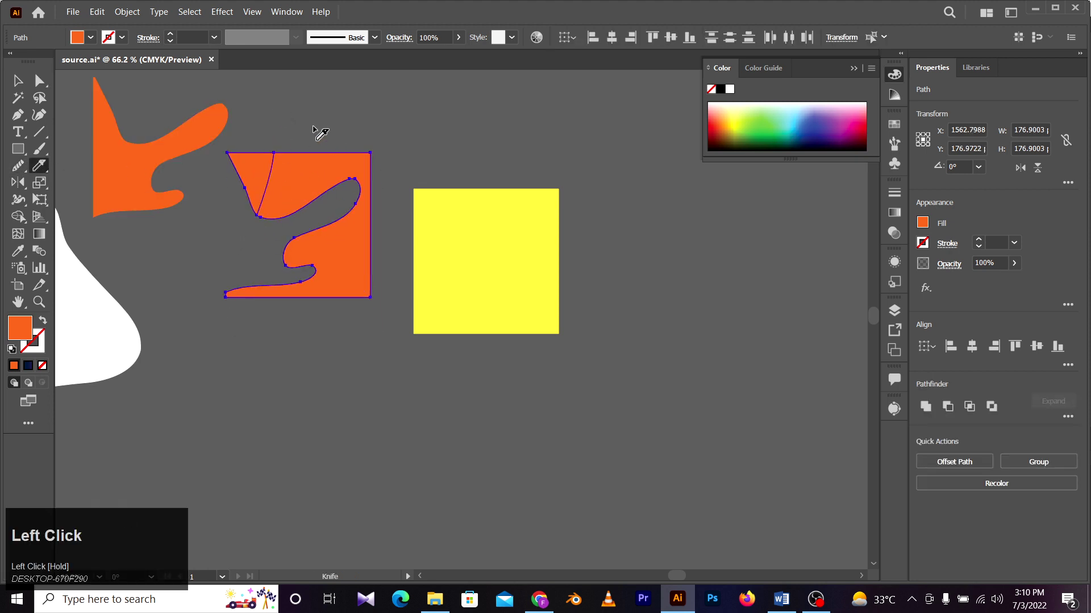
pyautogui.moveTo(309, 132); pyautogui.dragTo(288, 211)
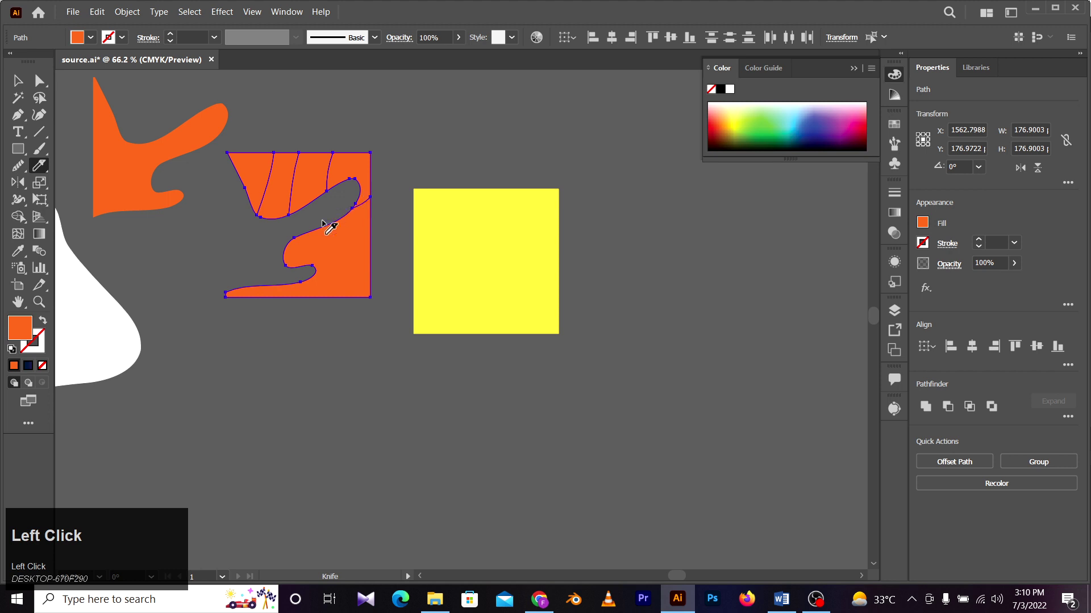
pyautogui.moveTo(374, 243); pyautogui.dragTo(279, 248)
pyautogui.click(39, 80)
pyautogui.click(253, 163)
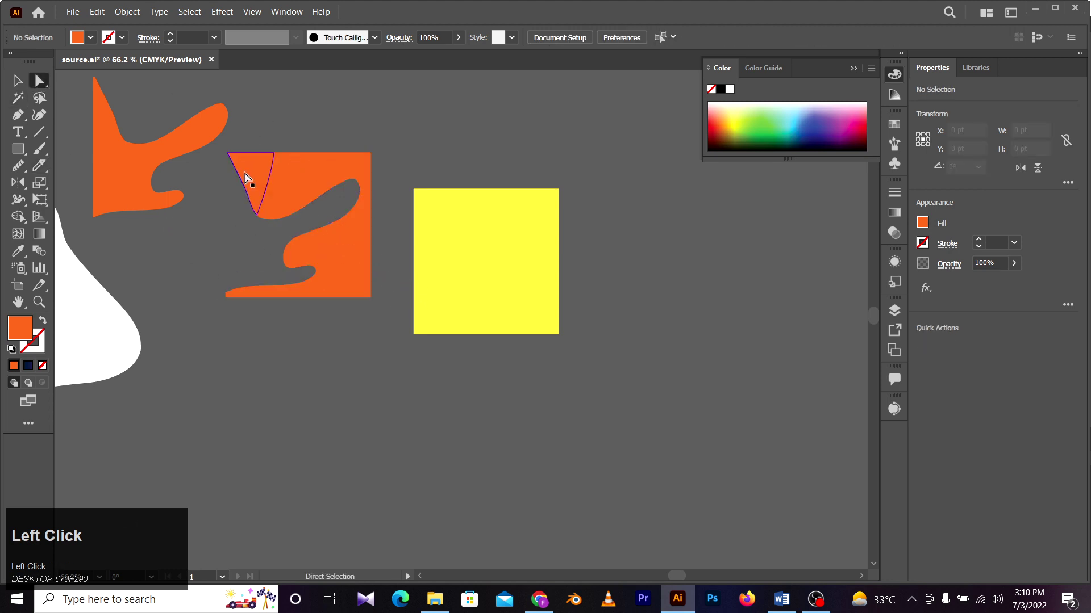
# Step: Fill the first upper-left slice with red and the slice beside it with a lighter orange
pyautogui.click(727, 130)
pyautogui.click(296, 161)
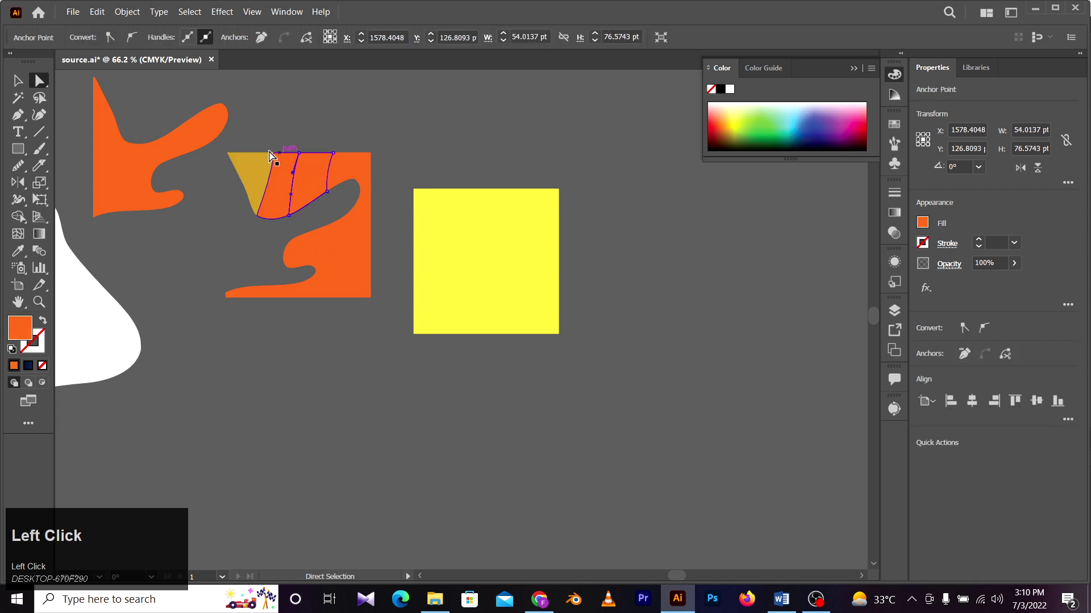
pyautogui.click(265, 164)
pyautogui.click(710, 116)
pyautogui.click(291, 164)
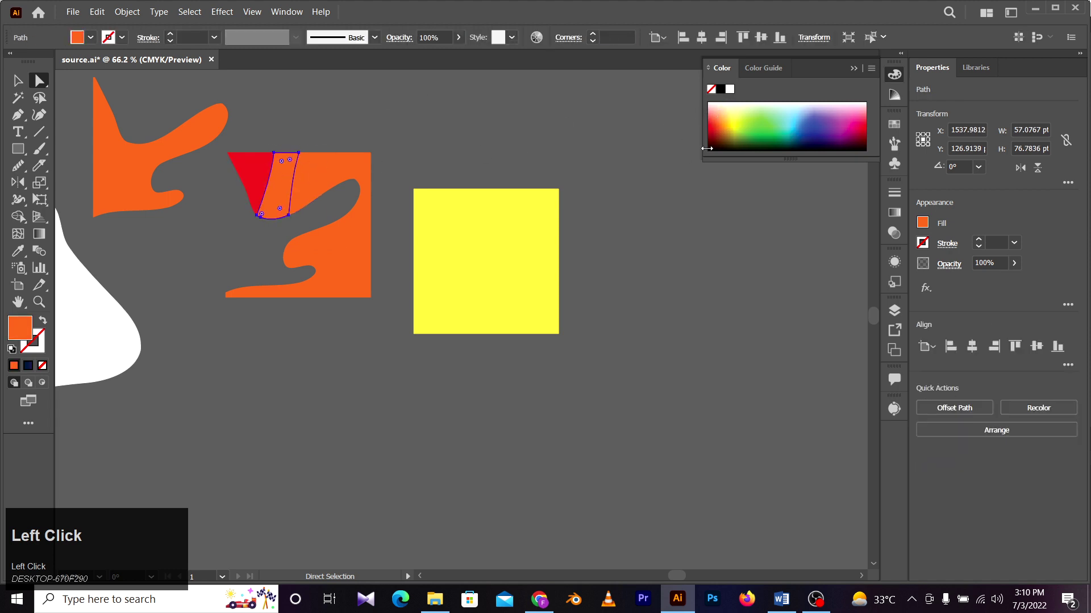
pyautogui.click(726, 115)
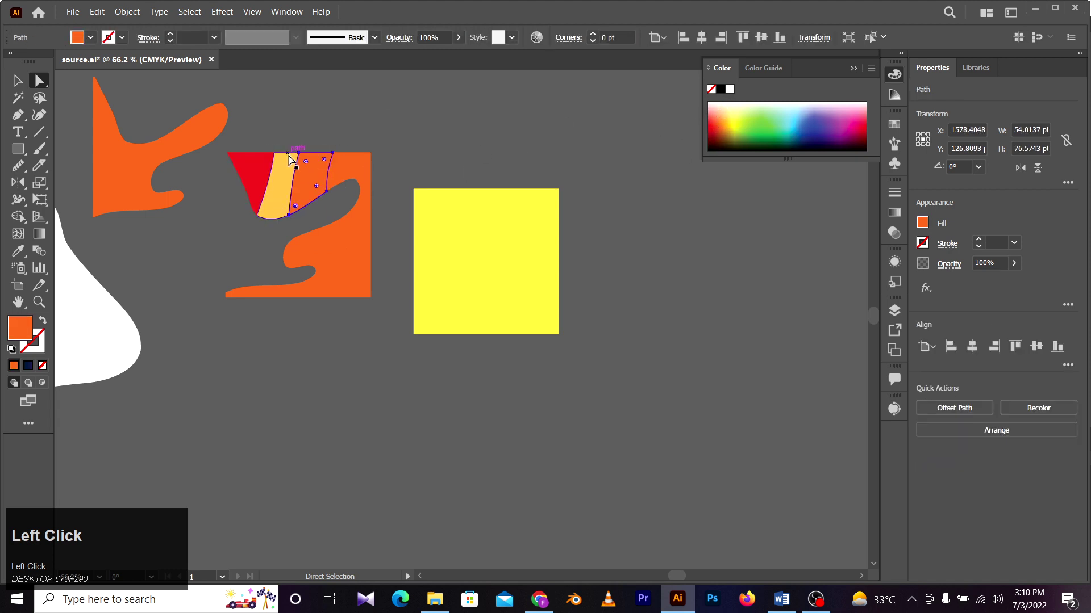
pyautogui.click(717, 118)
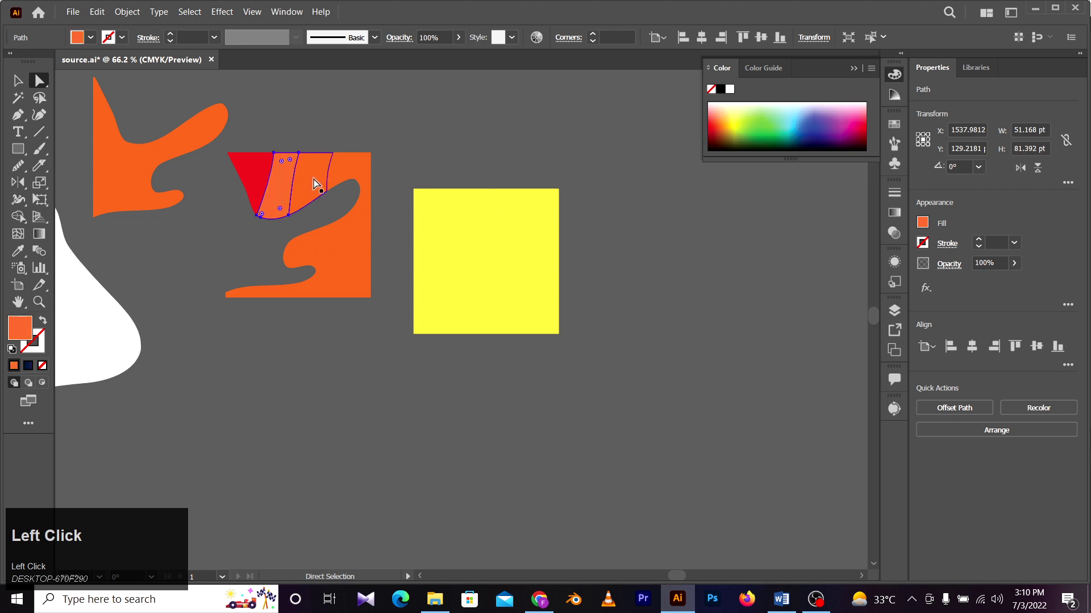
# Step: Fill the third upper slice with yellow and the upper-right corner slice with green
pyautogui.click(315, 183)
pyautogui.click(727, 113)
pyautogui.click(368, 174)
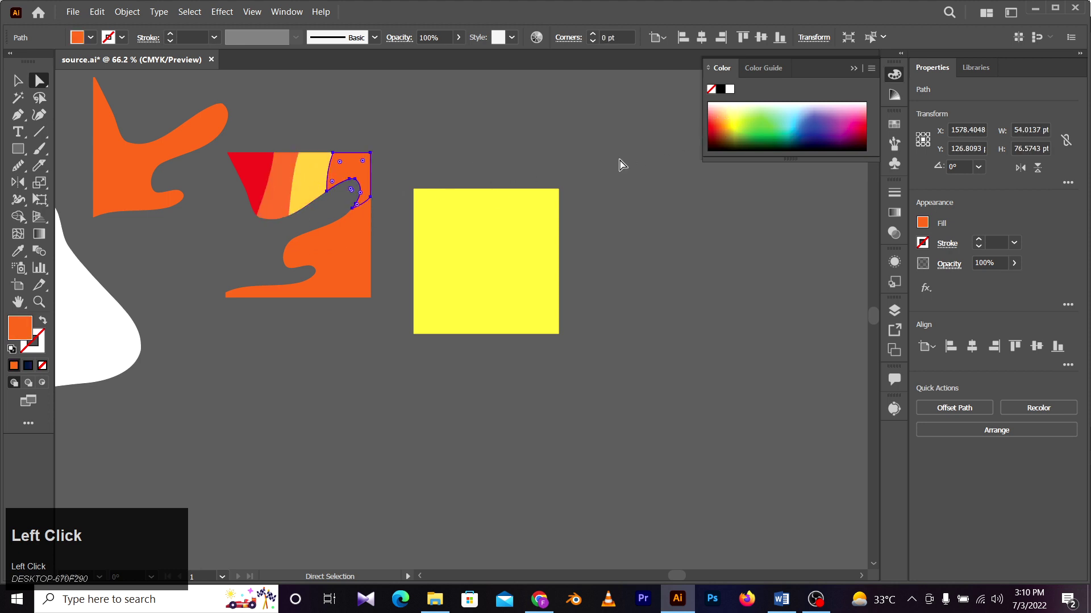
pyautogui.click(758, 124)
# Step: Fill the slice below the green one with light blue and the following slice with purple
pyautogui.click(353, 224)
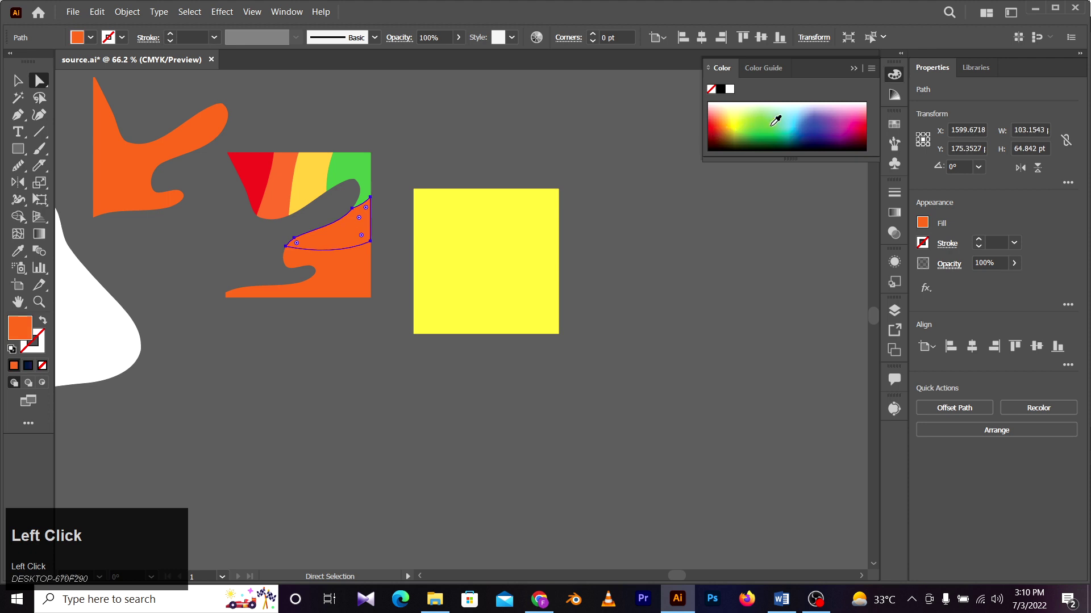
pyautogui.click(791, 115)
pyautogui.click(335, 262)
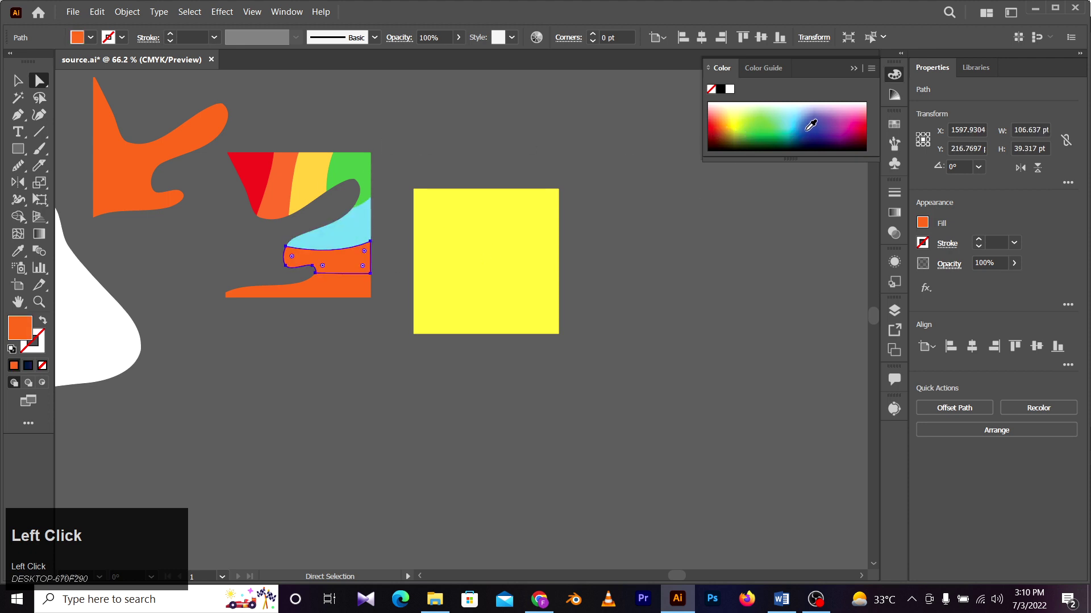
pyautogui.click(807, 113)
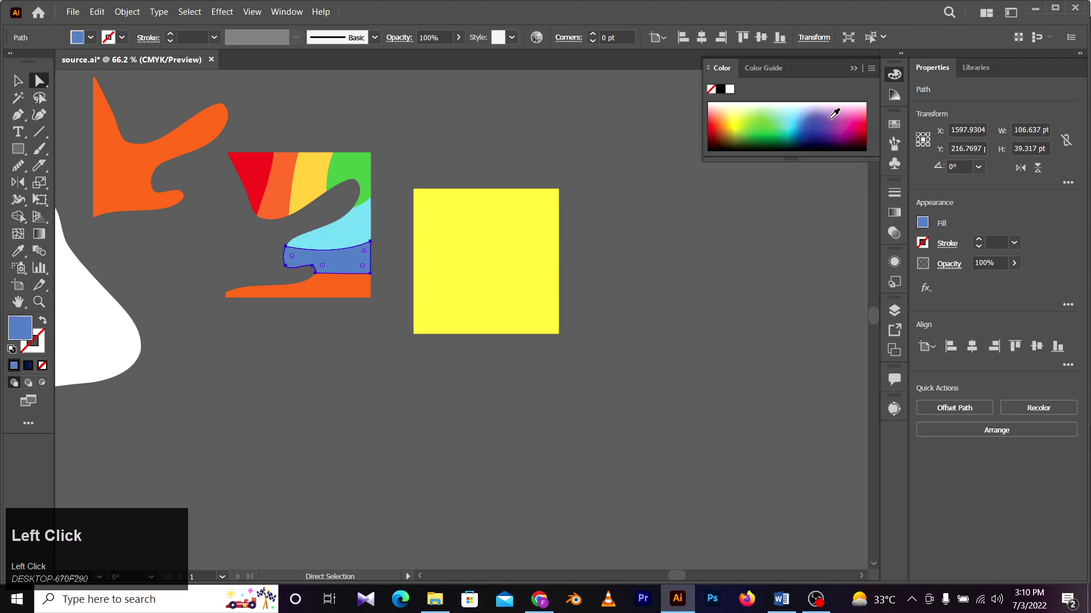
pyautogui.click(836, 113)
# Step: Fill the bottommost slice with pale grayish pink DDD0DA and deselect it
pyautogui.click(344, 287)
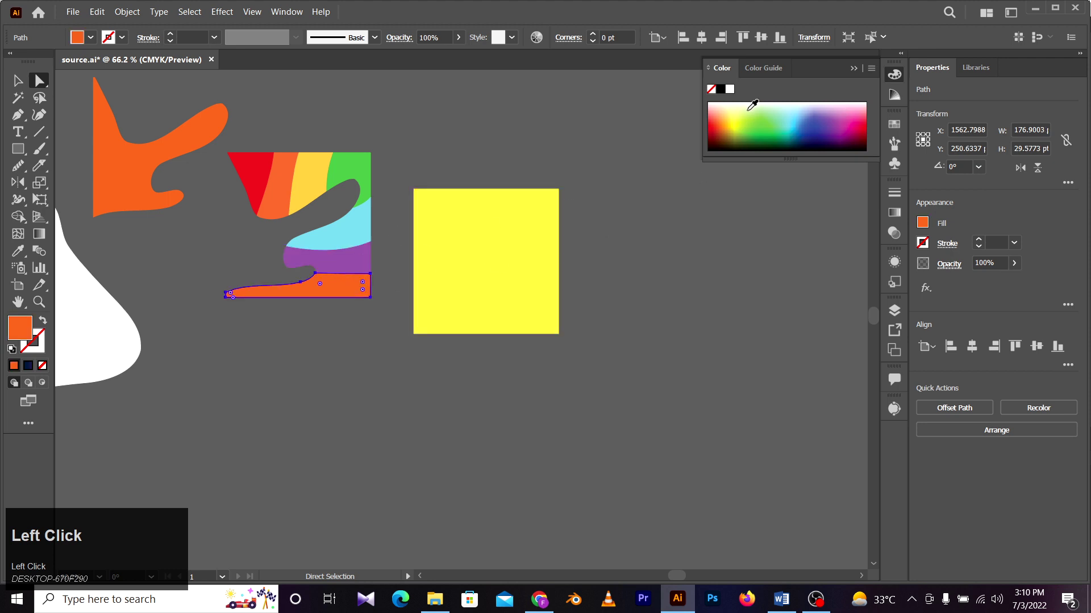
pyautogui.click(791, 105)
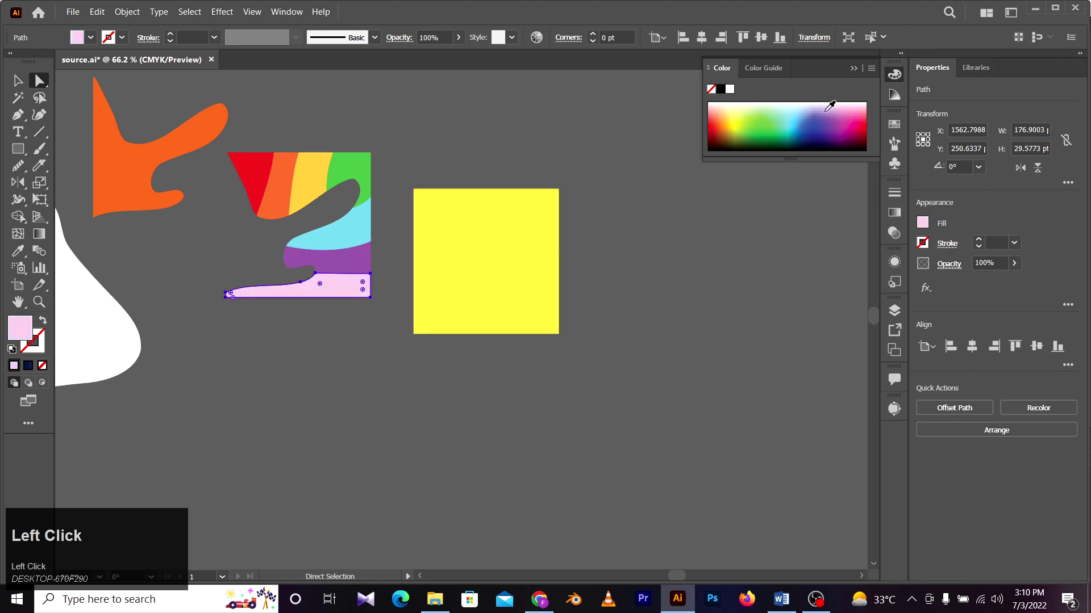
pyautogui.doubleClick(25, 327)
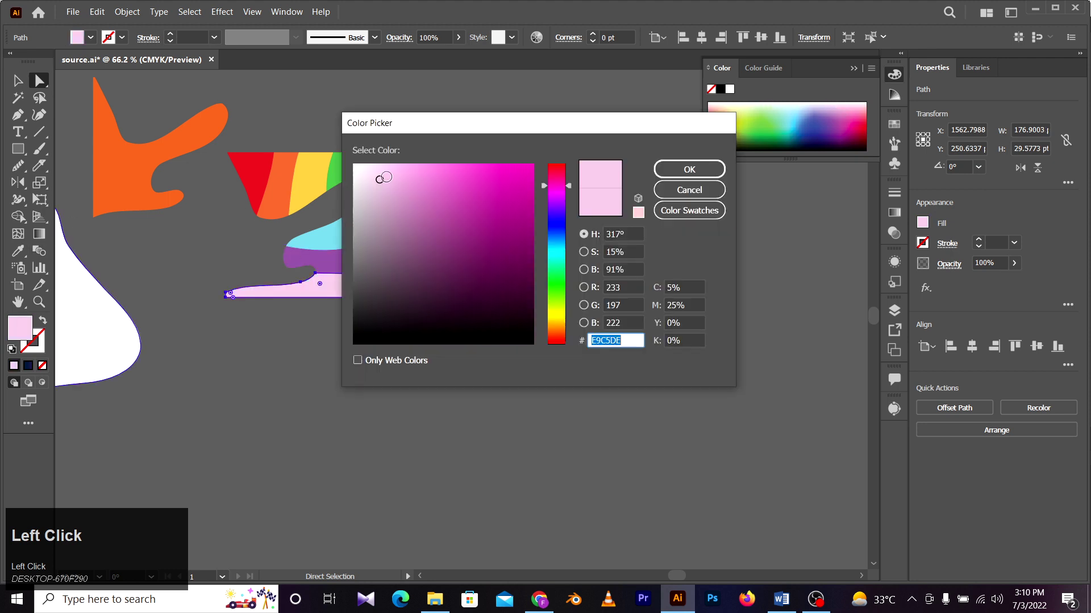
pyautogui.moveTo(375, 181); pyautogui.dragTo(364, 188)
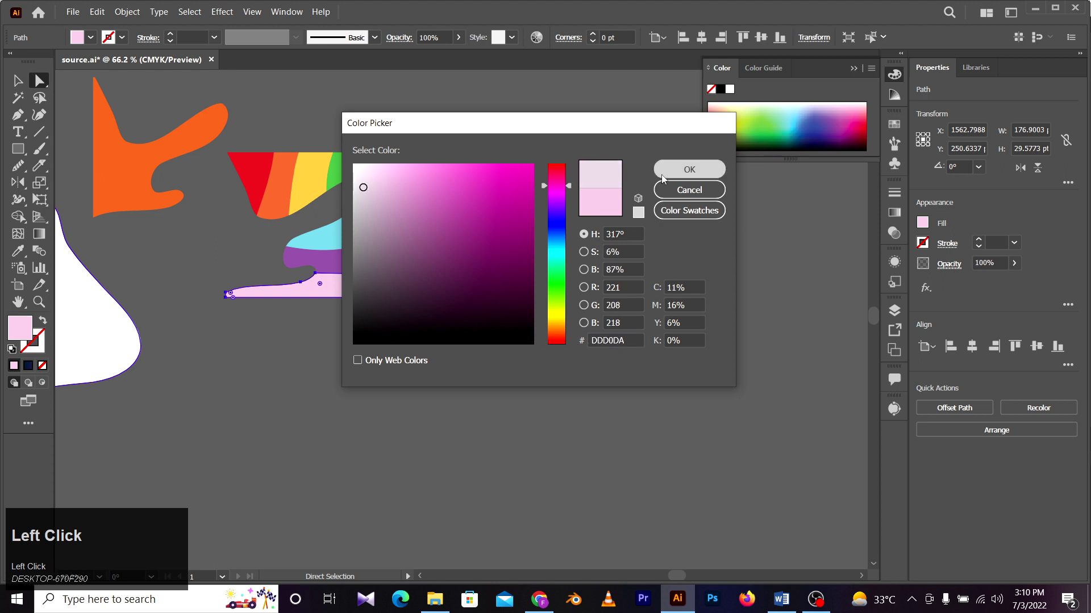
pyautogui.click(684, 170)
pyautogui.click(454, 138)
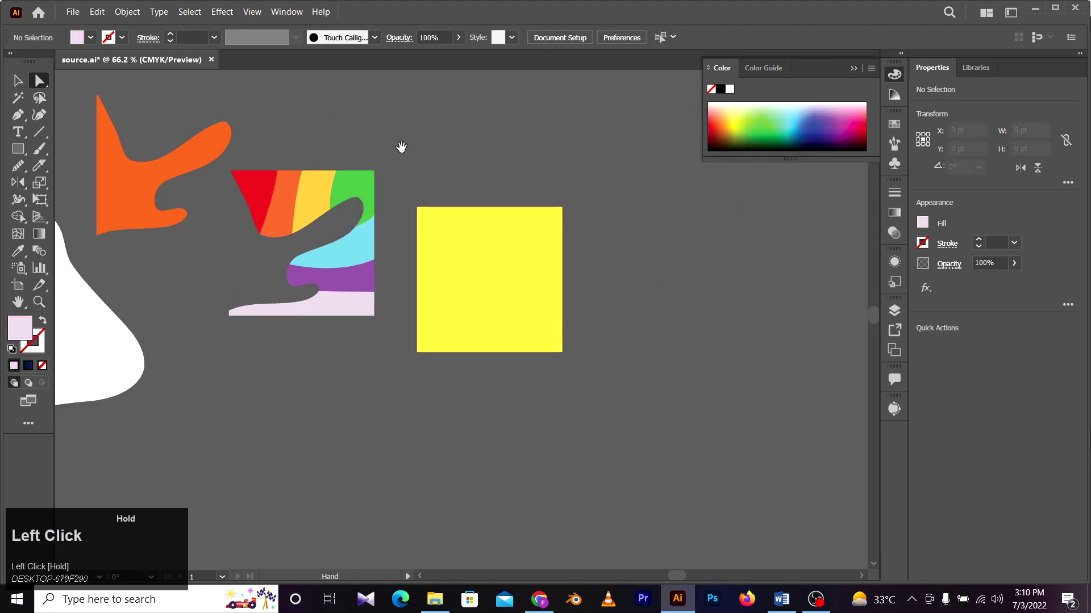
# Step: Select the yellow square and erase a winding band through it with a reduced Eraser brush
pyautogui.press('space')
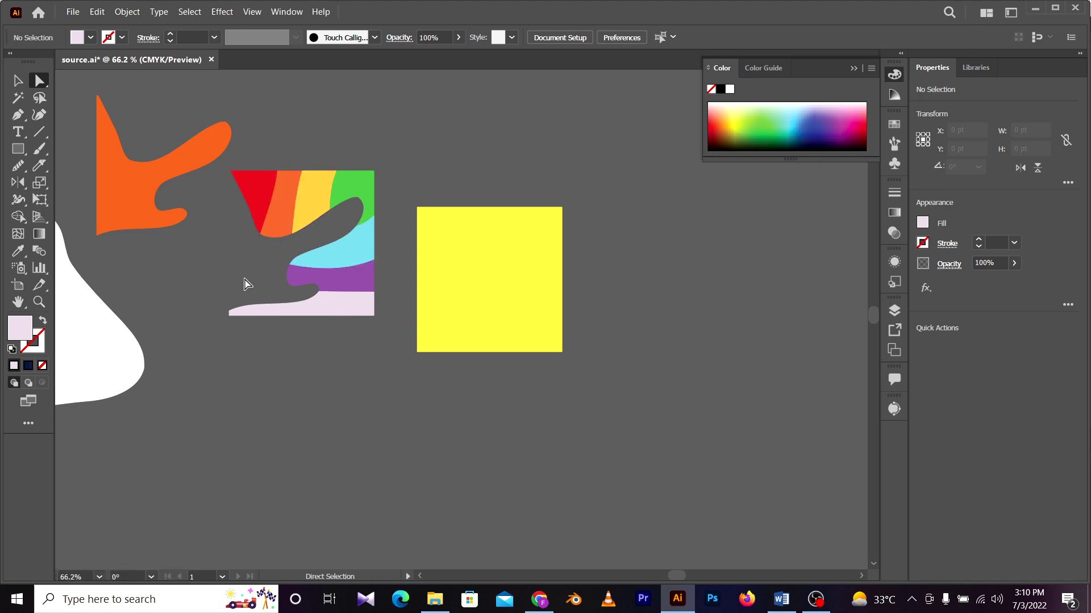
pyautogui.click(480, 212)
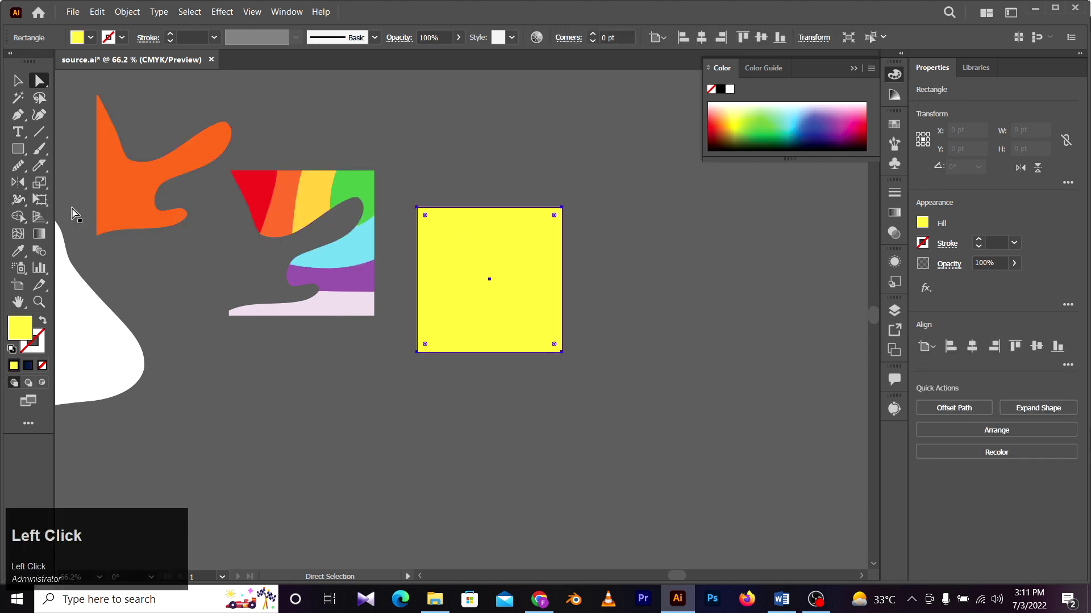
pyautogui.moveTo(38, 168); pyautogui.dragTo(85, 164)
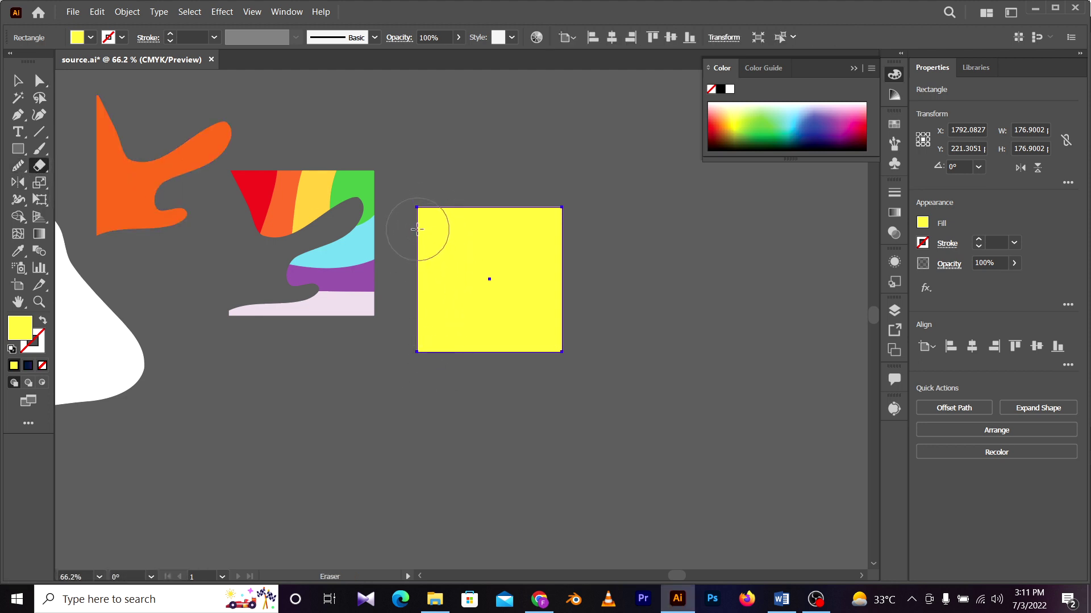
pyautogui.press('[')
pyautogui.press('[')
pyautogui.press('[')
pyautogui.press('[')
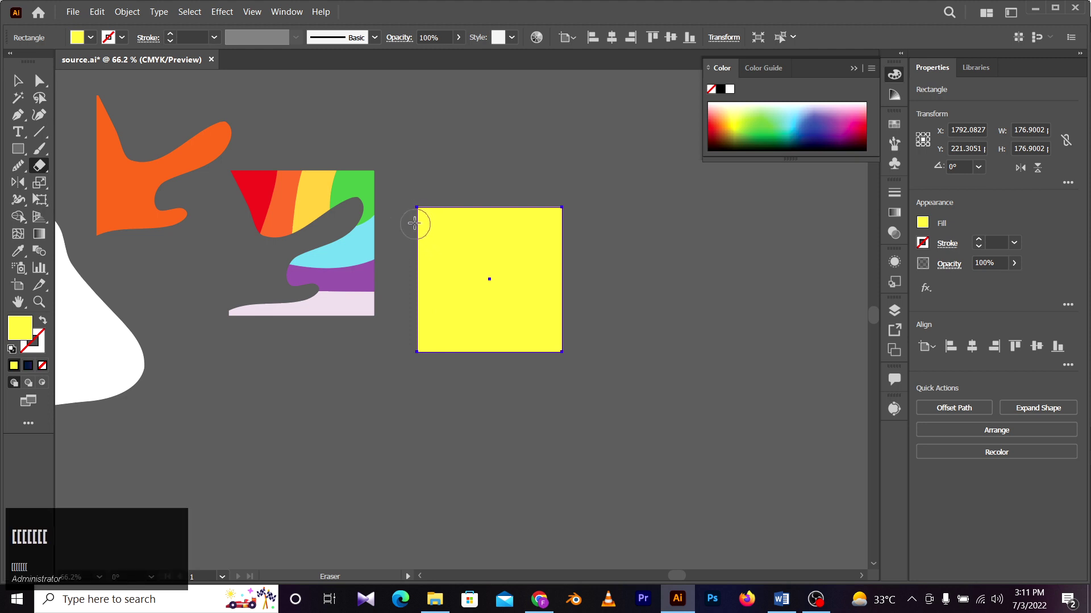
pyautogui.moveTo(414, 223)
pyautogui.mouseDown()
pyautogui.moveTo(404, 210)
pyautogui.moveTo(409, 244)
pyautogui.moveTo(509, 232)
pyautogui.moveTo(519, 257)
pyautogui.moveTo(479, 251)
pyautogui.moveTo(409, 266)
pyautogui.moveTo(446, 278)
pyautogui.moveTo(462, 326)
pyautogui.moveTo(515, 347)
pyautogui.moveTo(424, 325)
pyautogui.moveTo(539, 374)
pyautogui.mouseUp()
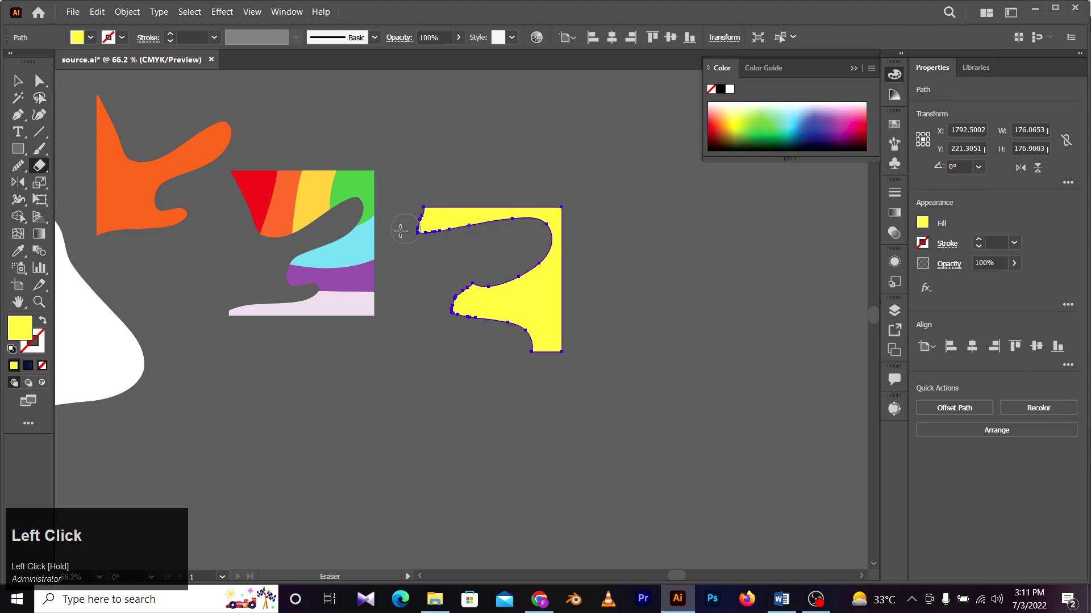
# Step: Erase the outer corners of the yellow shape to round off its edges, and deselect it
pyautogui.moveTo(422, 177)
pyautogui.mouseDown()
pyautogui.moveTo(430, 199)
pyautogui.moveTo(447, 189)
pyautogui.mouseUp()
pyautogui.moveTo(546, 195)
pyautogui.mouseDown()
pyautogui.moveTo(608, 264)
pyautogui.moveTo(574, 363)
pyautogui.mouseUp()
pyautogui.moveTo(591, 312)
pyautogui.mouseDown()
pyautogui.moveTo(557, 360)
pyautogui.moveTo(505, 383)
pyautogui.moveTo(542, 366)
pyautogui.mouseUp()
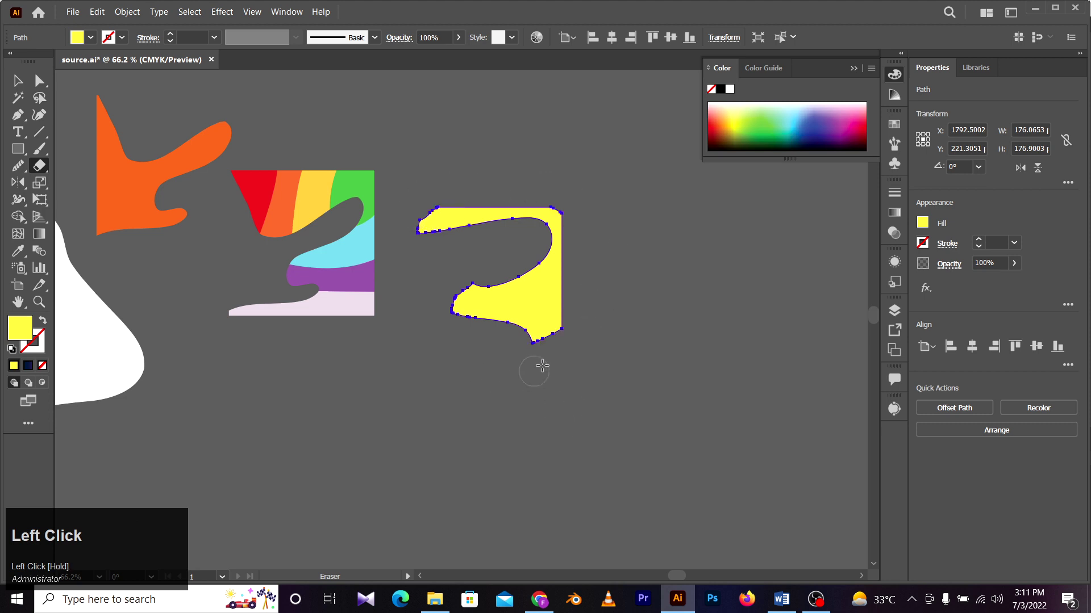
pyautogui.click(39, 80)
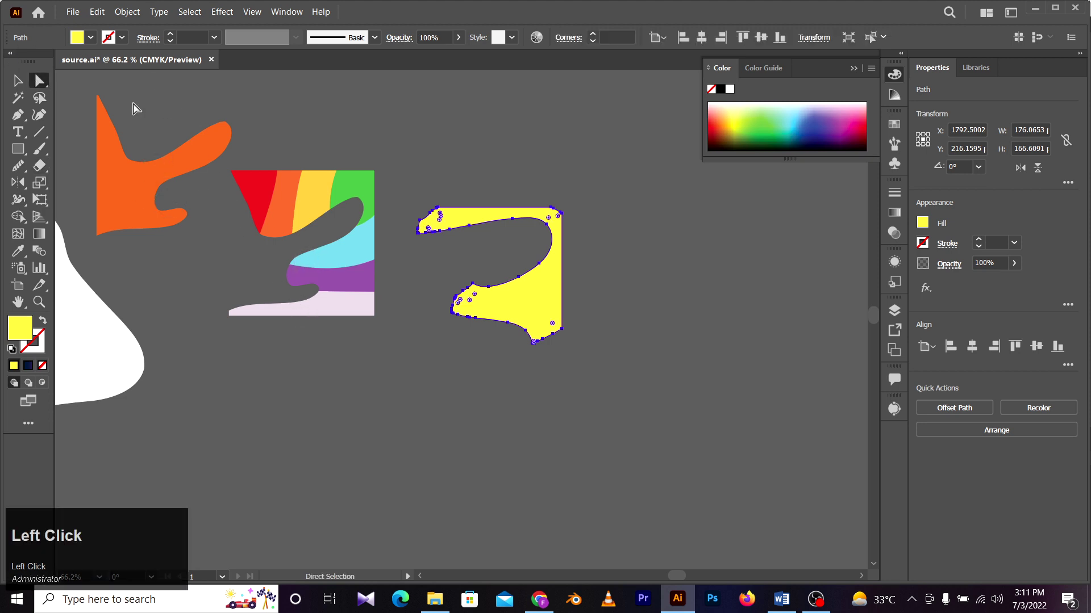
pyautogui.click(434, 134)
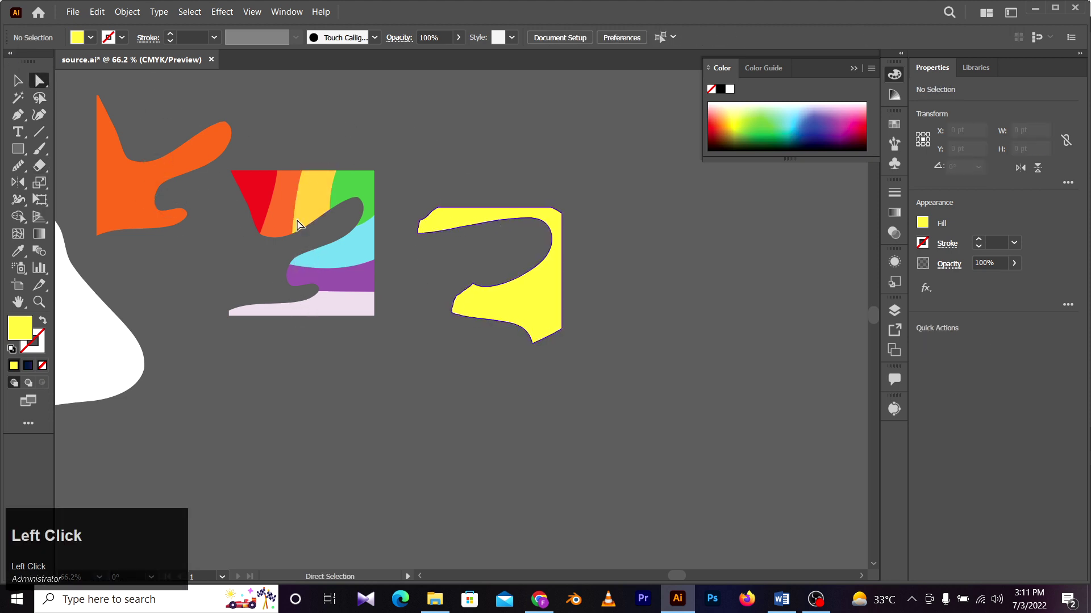
# Step: Delete the erased yellow shape and the separated orange piece beside the multicoloured slices
pyautogui.moveTo(543, 268); pyautogui.dragTo(591, 280)
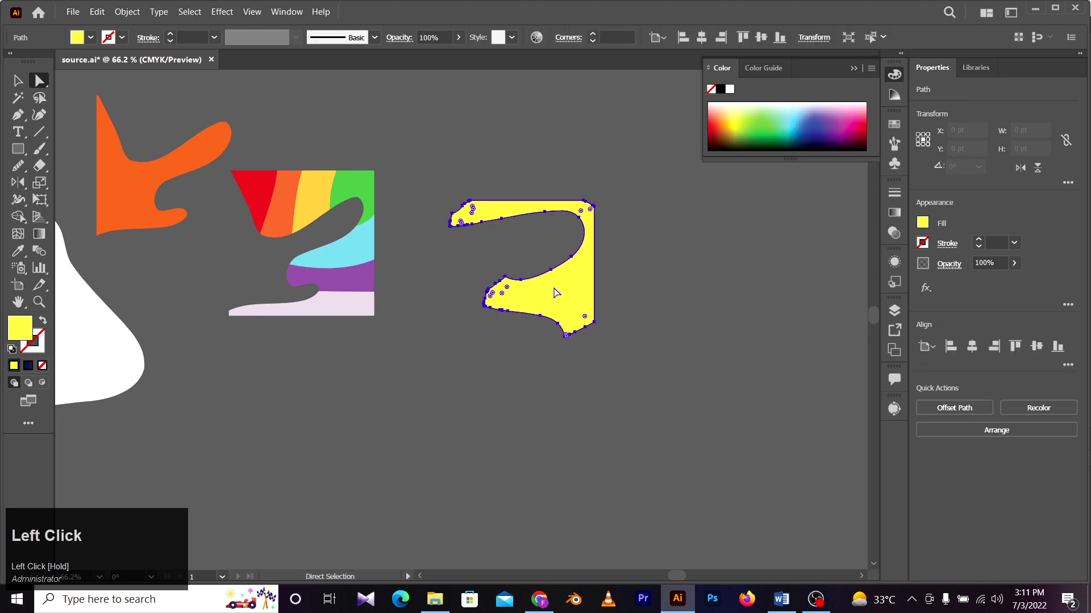
pyautogui.press('Delete')
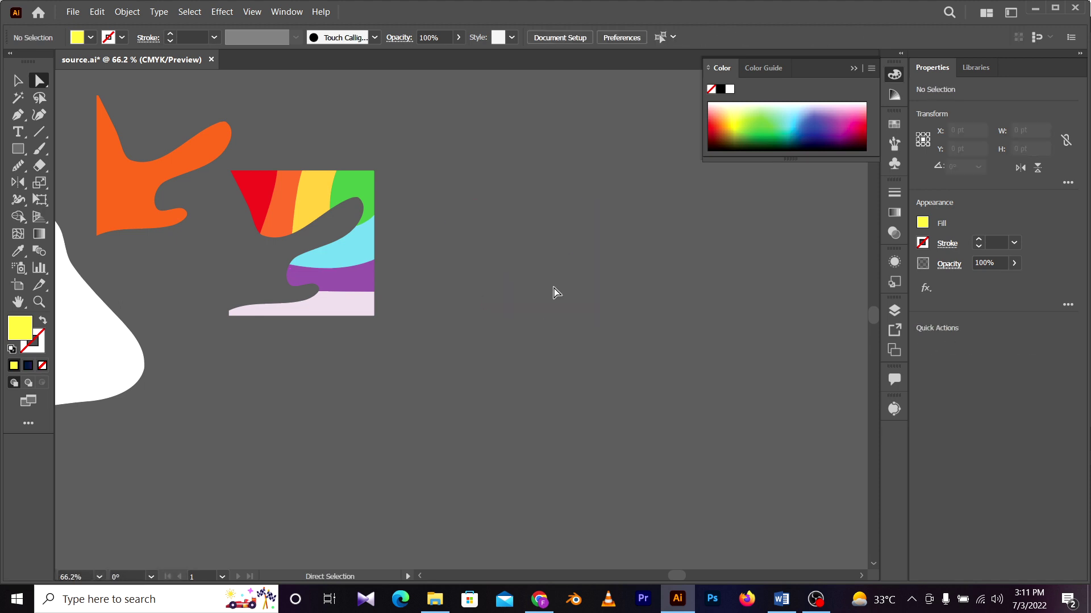
pyautogui.click(39, 165)
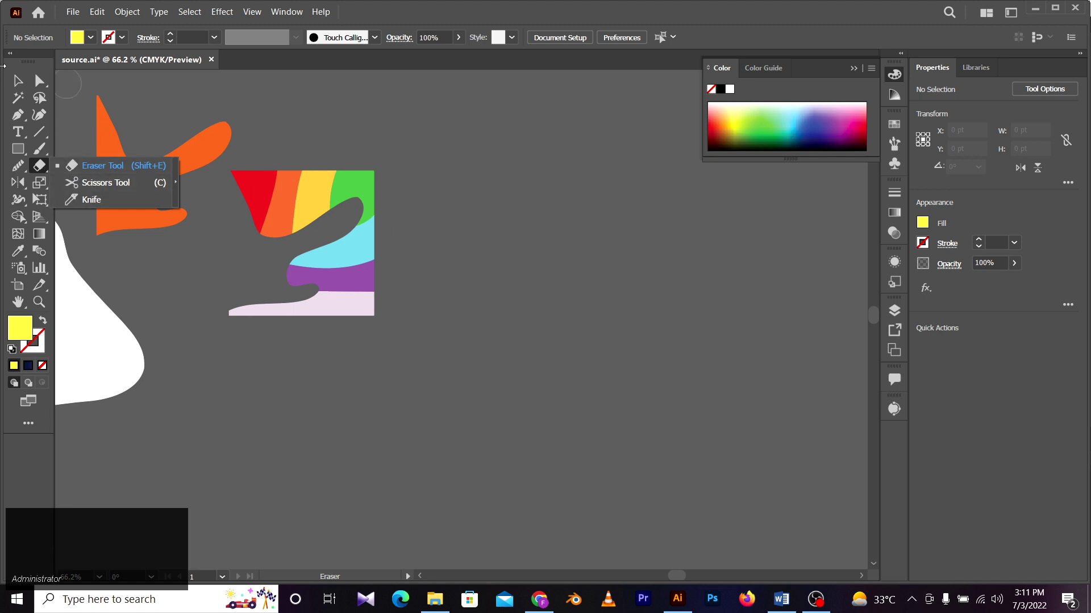
pyautogui.click(18, 81)
pyautogui.hotkey('ctrl', 'space')
pyautogui.moveTo(447, 187); pyautogui.dragTo(398, 185)
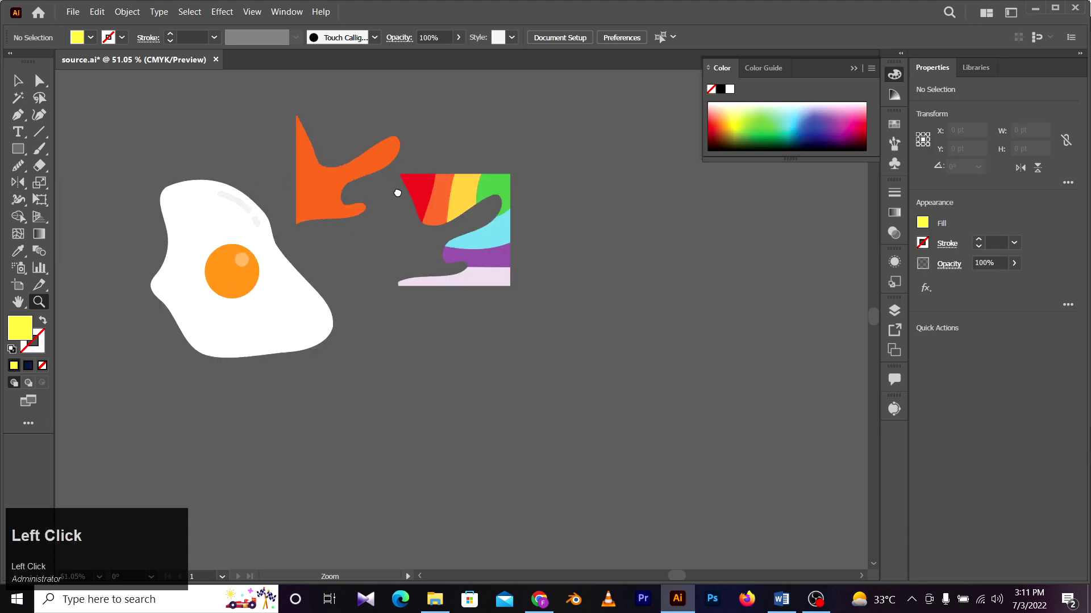
pyautogui.press('v')
pyautogui.click(363, 186)
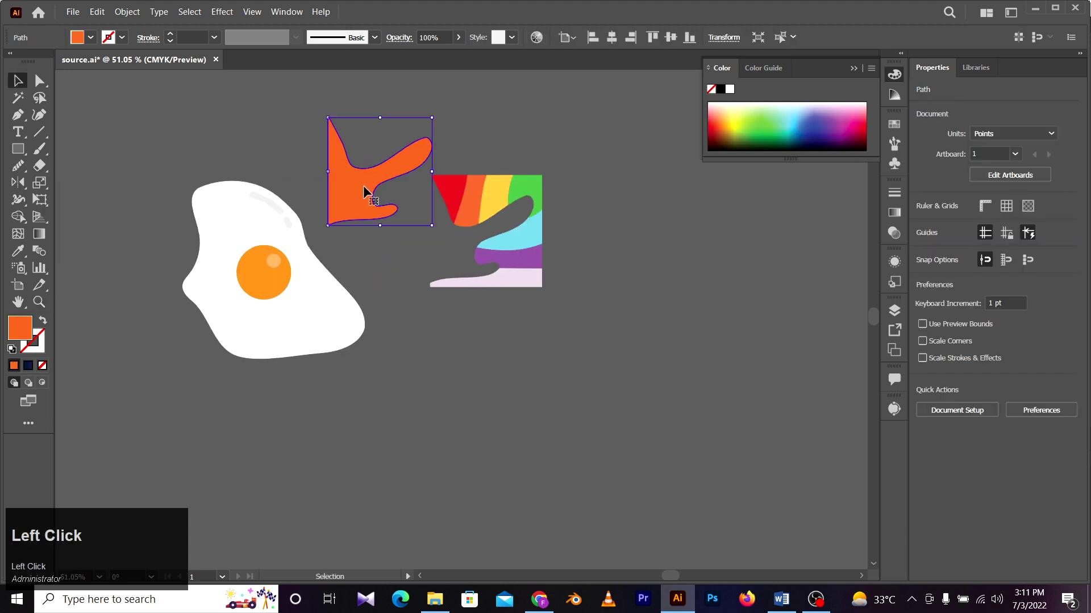
pyautogui.press('Delete')
# Step: Select the white moon circle in the PEACE poster and cut it with a wavy Knife stroke through its right-hand part
pyautogui.moveTo(219, 241); pyautogui.dragTo(291, 223)
pyautogui.press('z')
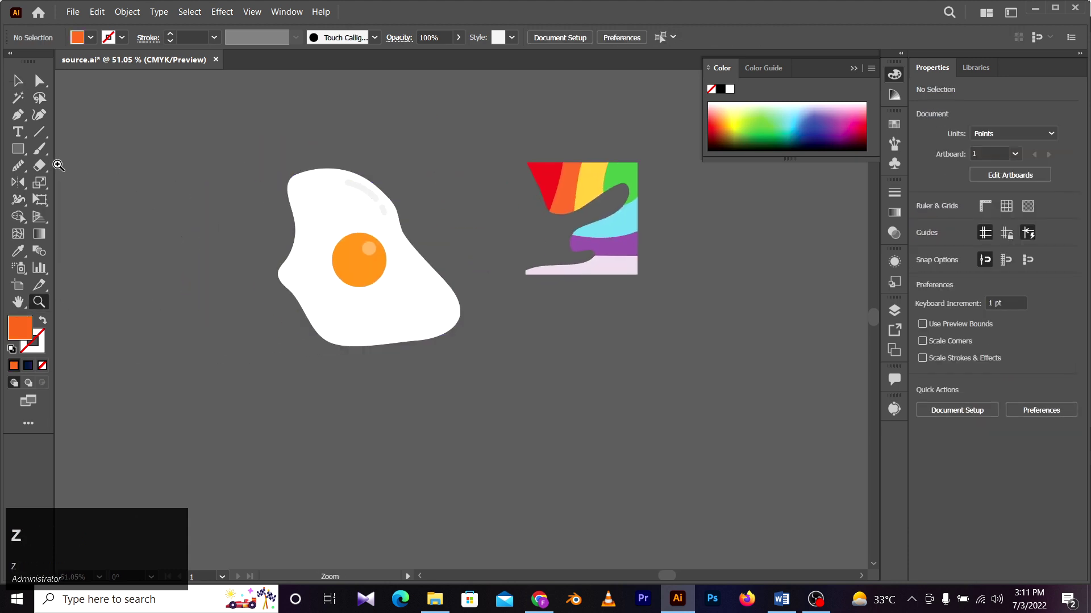
pyautogui.moveTo(235, 258); pyautogui.dragTo(188, 239)
pyautogui.press('space')
pyautogui.moveTo(114, 329); pyautogui.dragTo(395, 286)
pyautogui.moveTo(361, 270); pyautogui.dragTo(276, 295)
pyautogui.press('space')
pyautogui.moveTo(202, 319); pyautogui.dragTo(563, 244)
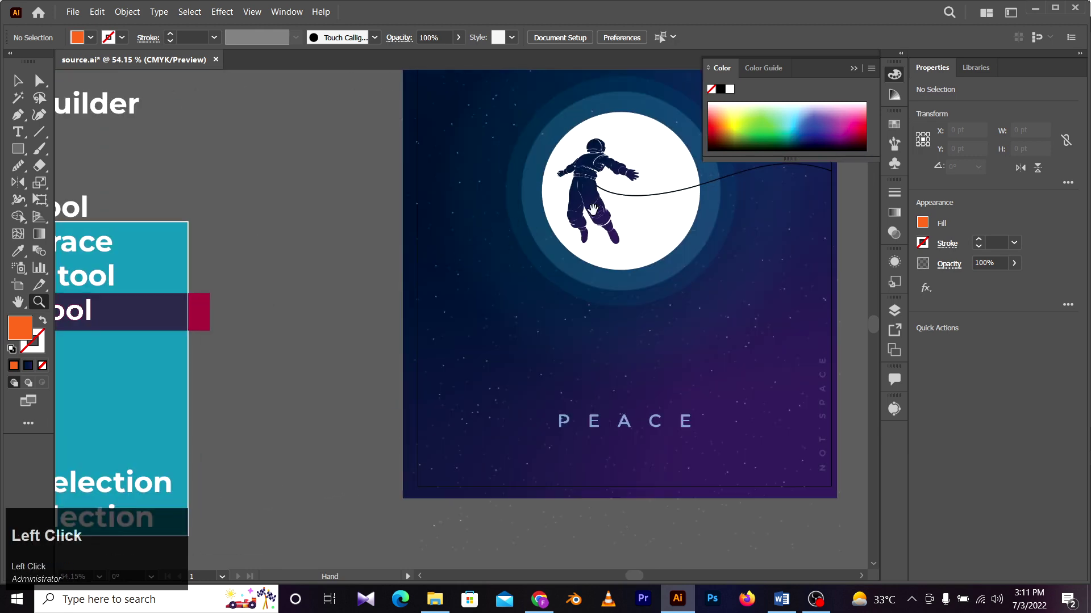
pyautogui.press('space')
pyautogui.moveTo(616, 196); pyautogui.dragTo(305, 273)
pyautogui.press('a')
pyautogui.click(344, 240)
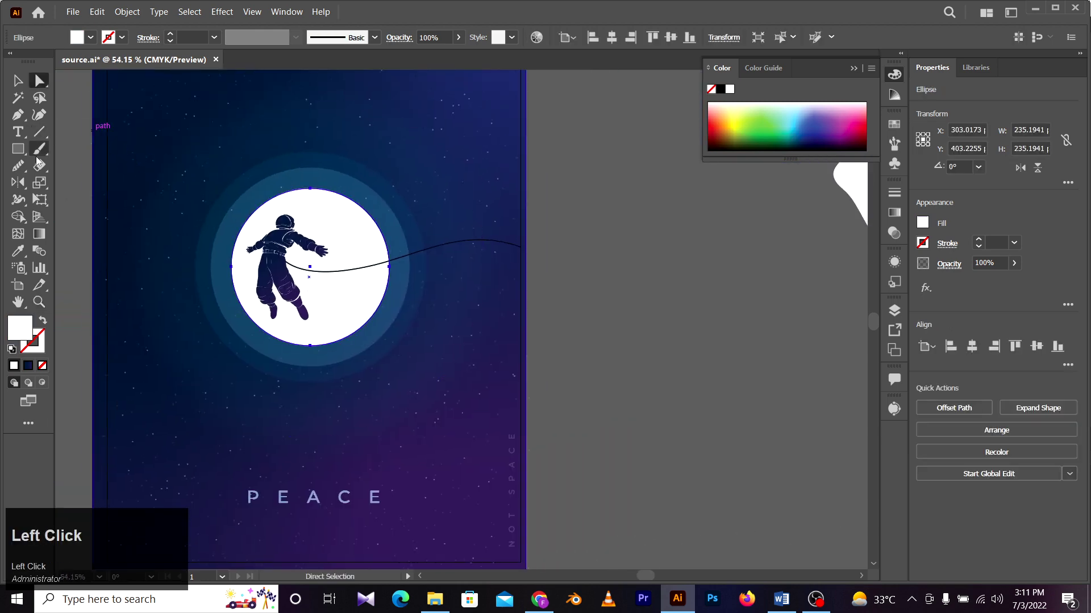
pyautogui.moveTo(40, 168); pyautogui.dragTo(82, 200)
pyautogui.moveTo(294, 163); pyautogui.dragTo(335, 205)
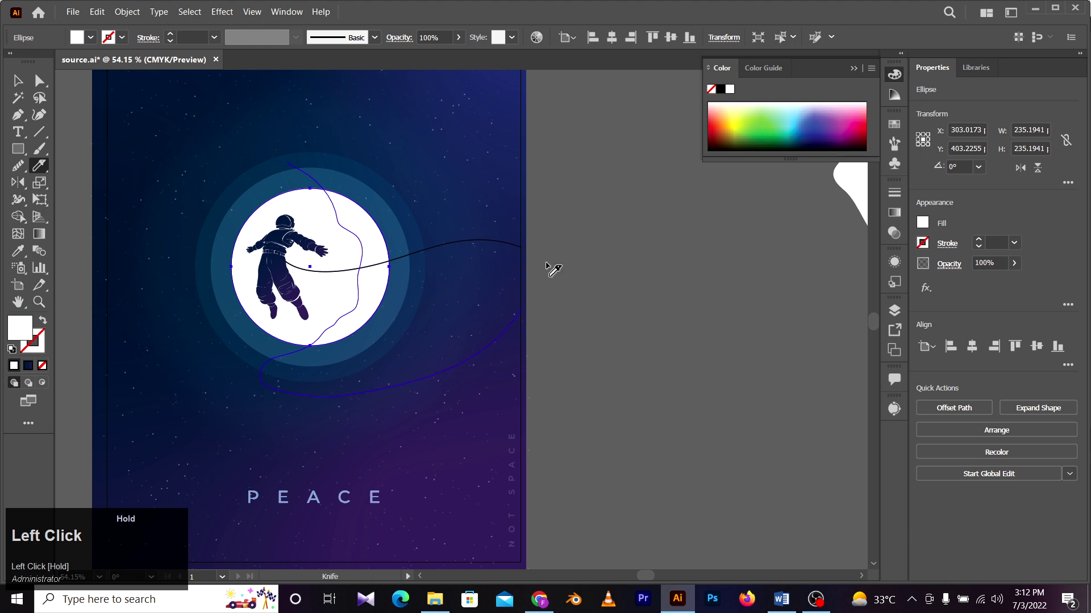
pyautogui.moveTo(554, 269); pyautogui.dragTo(554, 270)
pyautogui.press('a')
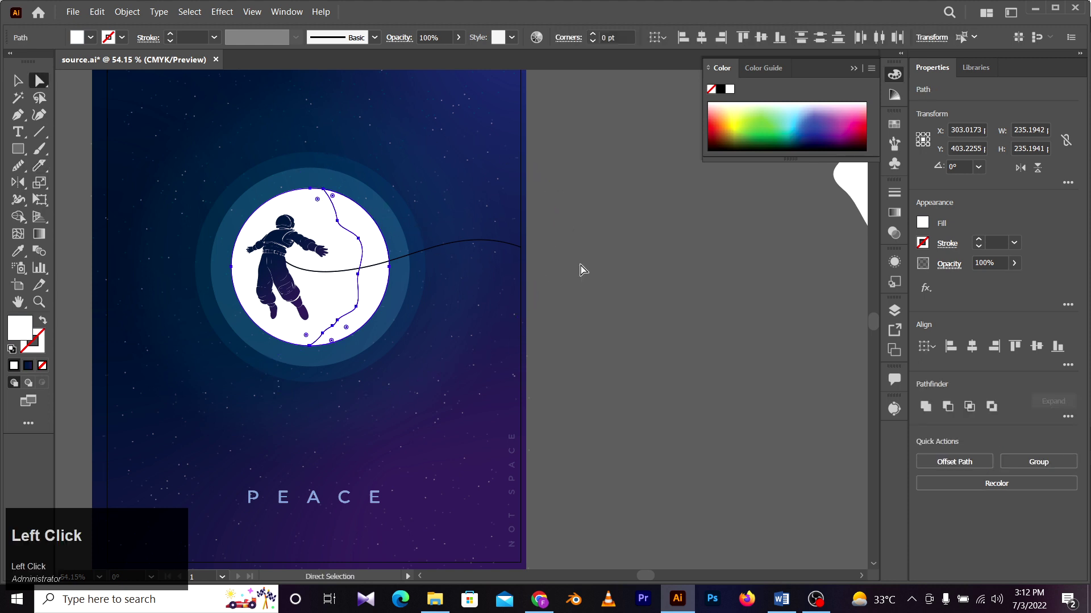
# Step: Try removing the cut pieces and pulling the moon's right-hand piece away, undoing each change
pyautogui.press('Delete')
pyautogui.hotkey('ctrl', 'z')
pyautogui.press('a')
pyautogui.click(680, 279)
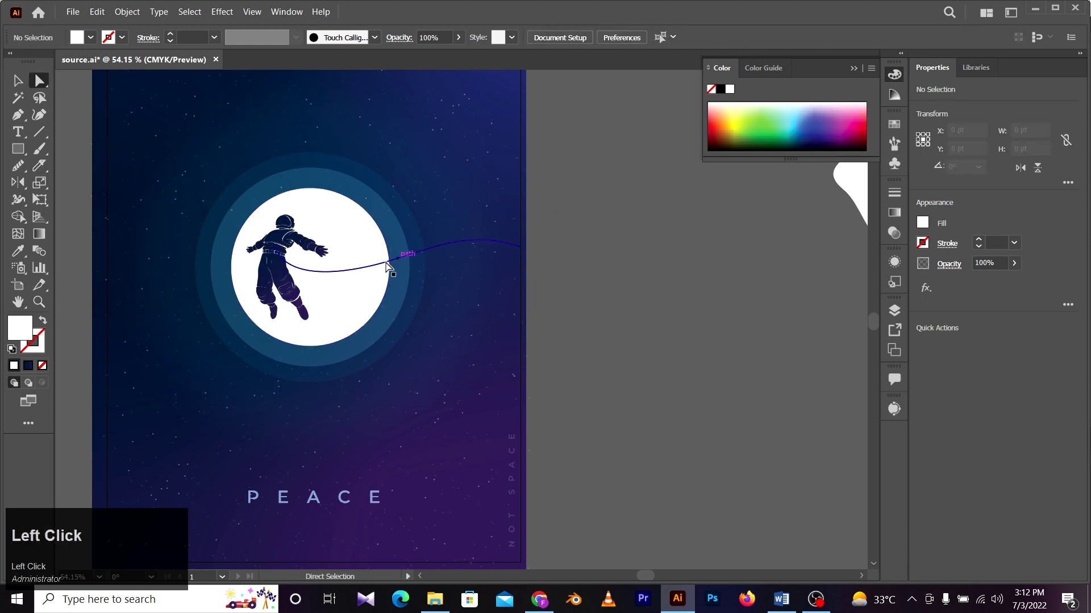
pyautogui.click(368, 239)
pyautogui.moveTo(368, 243); pyautogui.dragTo(559, 253)
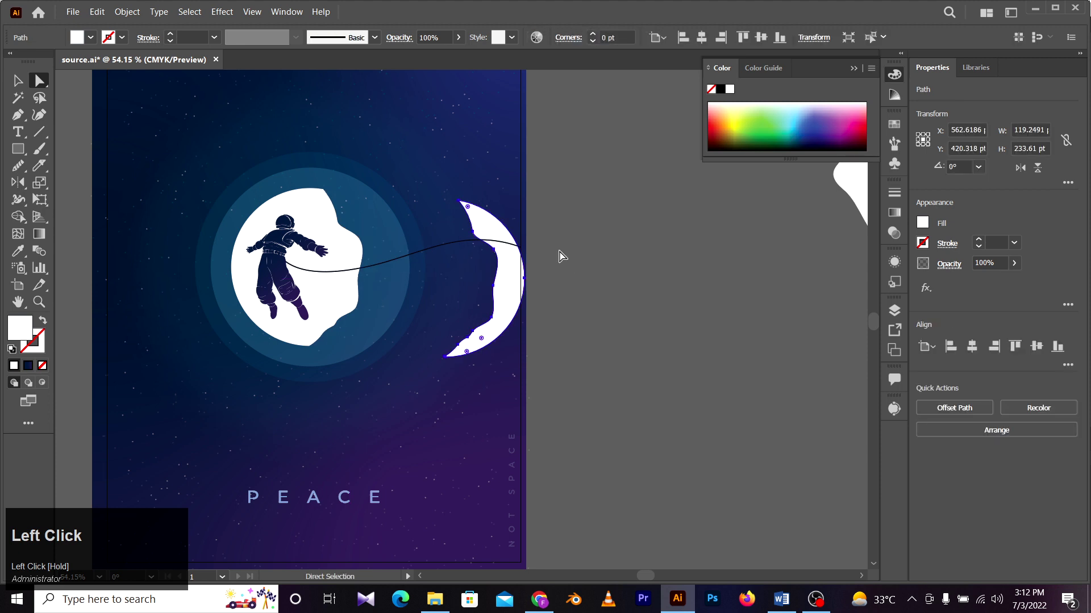
pyautogui.hotkey('ctrl', 'z')
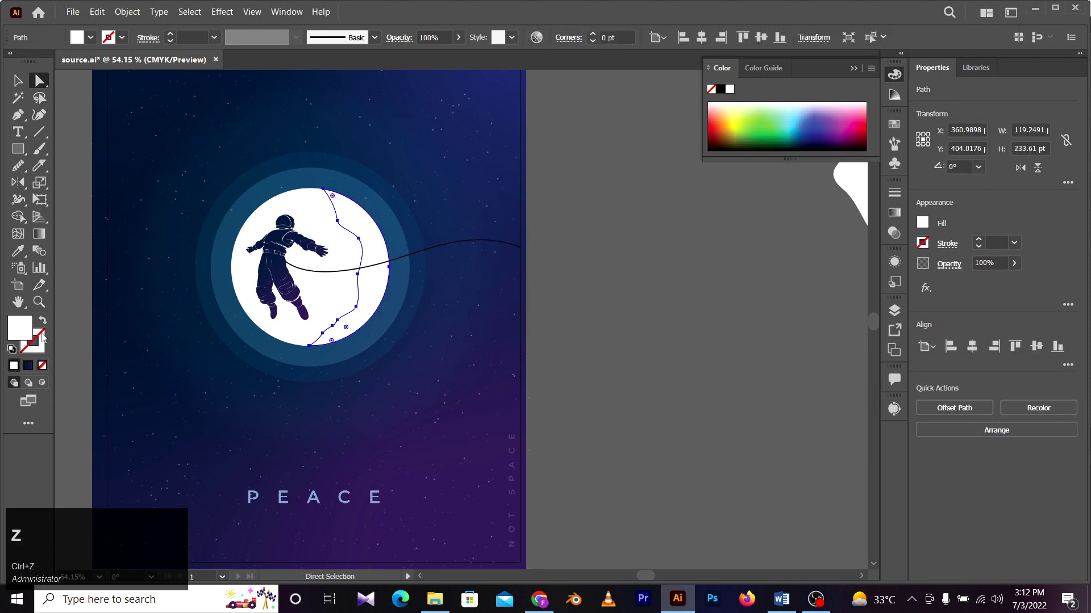
# Step: Fill the moon's right-hand piece with a very pale blue and deselect it
pyautogui.click(16, 323)
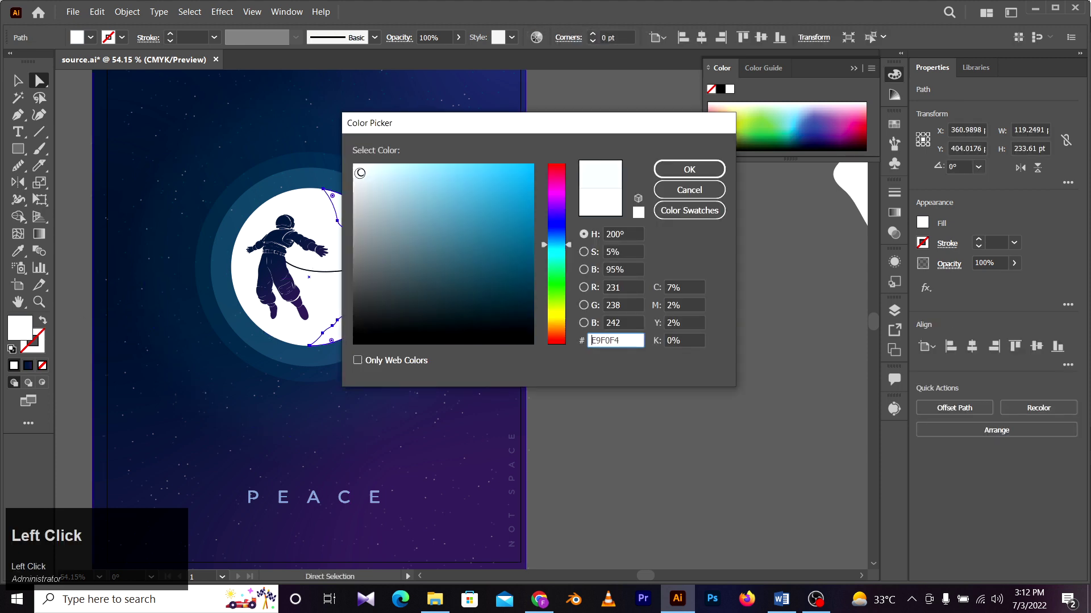
pyautogui.click(683, 354)
pyautogui.press('z')
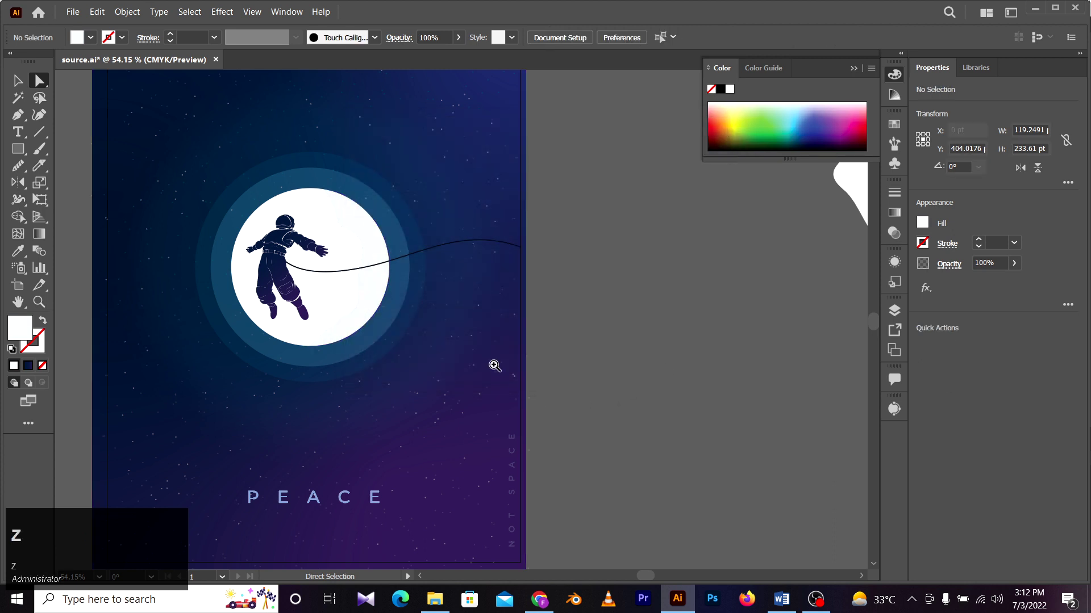
pyautogui.moveTo(412, 290); pyautogui.dragTo(346, 289)
pyautogui.press('space')
pyautogui.moveTo(221, 358); pyautogui.dragTo(351, 333)
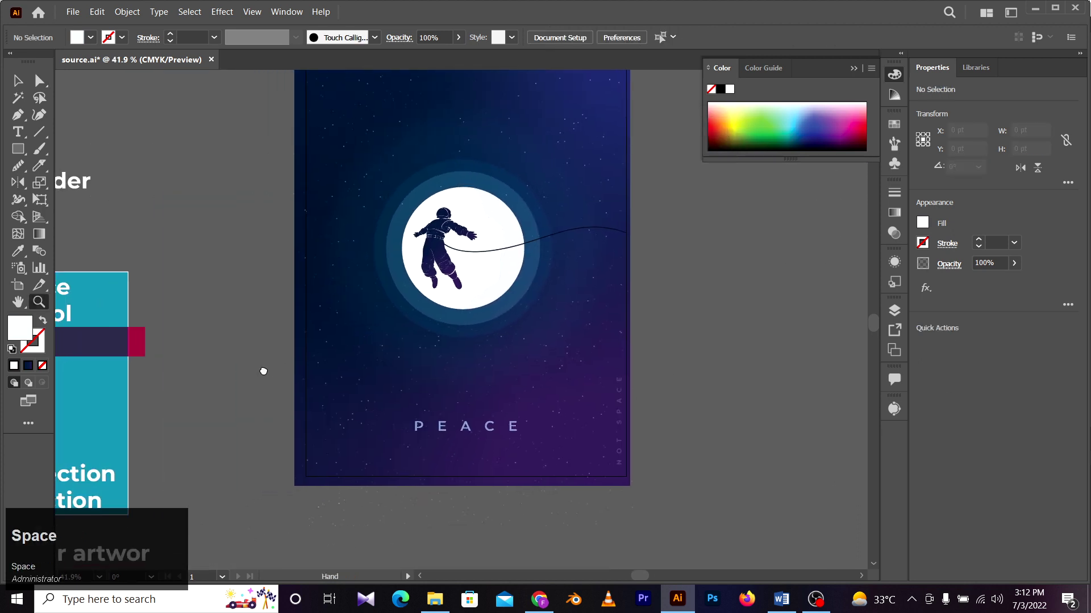
pyautogui.moveTo(250, 375); pyautogui.dragTo(204, 371)
# Step: Try a curved Knife cut around the moon's left side with nothing selected, and undo that cut
pyautogui.press('z')
pyautogui.click(417, 257)
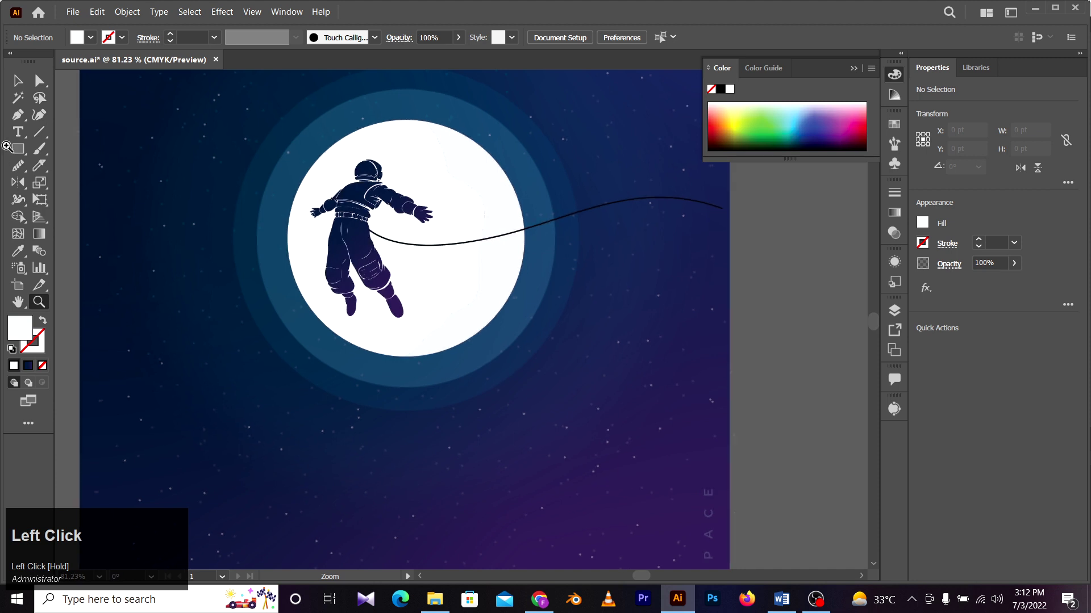
pyautogui.click(38, 166)
pyautogui.moveTo(342, 136); pyautogui.dragTo(305, 215)
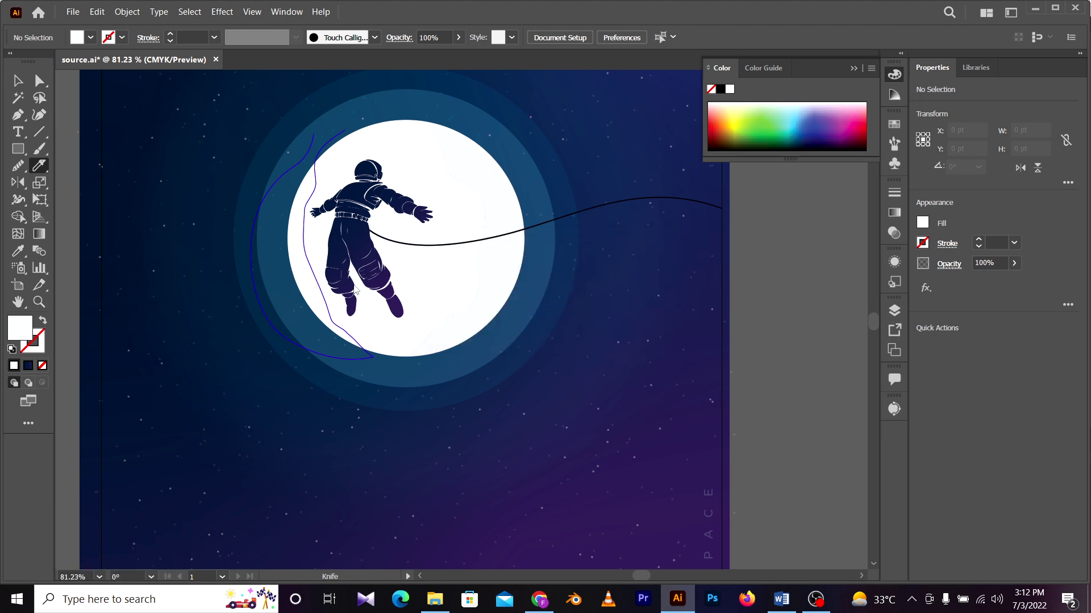
pyautogui.press('a')
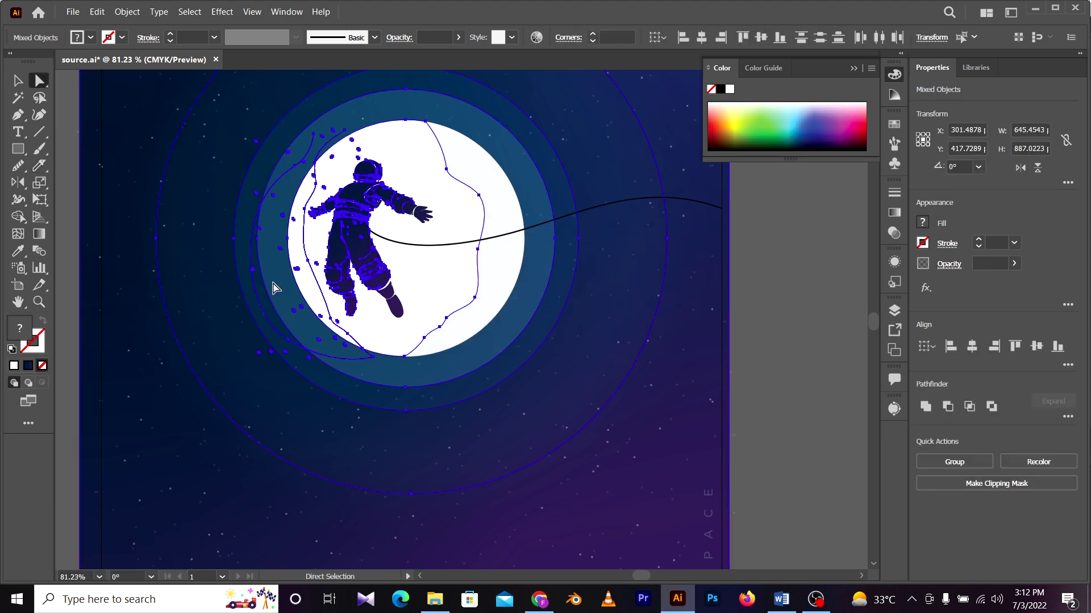
pyautogui.hotkey('ctrl', 'z')
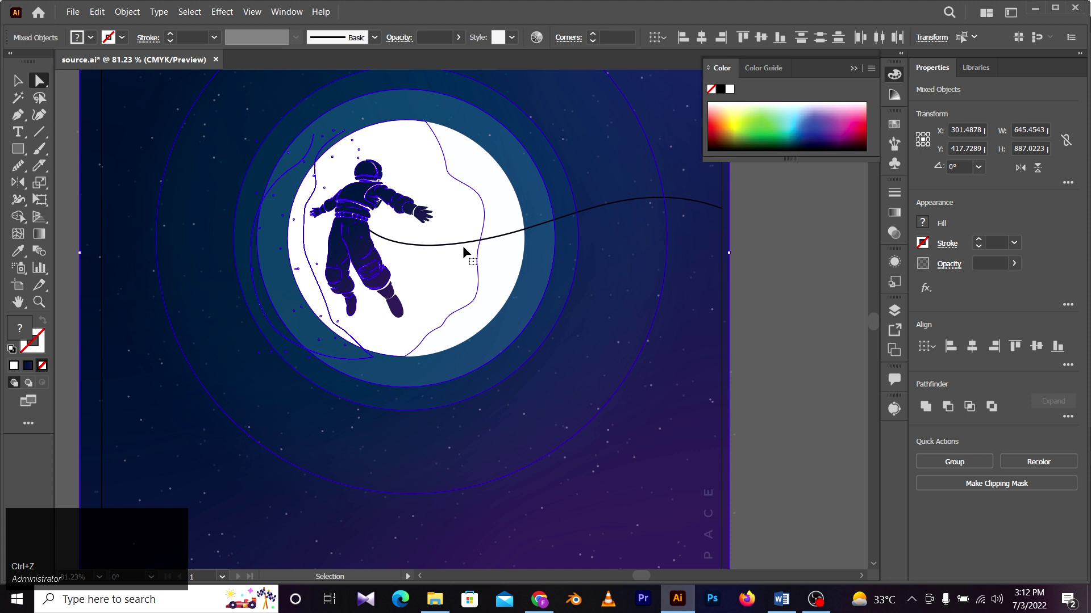
pyautogui.hotkey('ctrl', 'z')
pyautogui.click(748, 326)
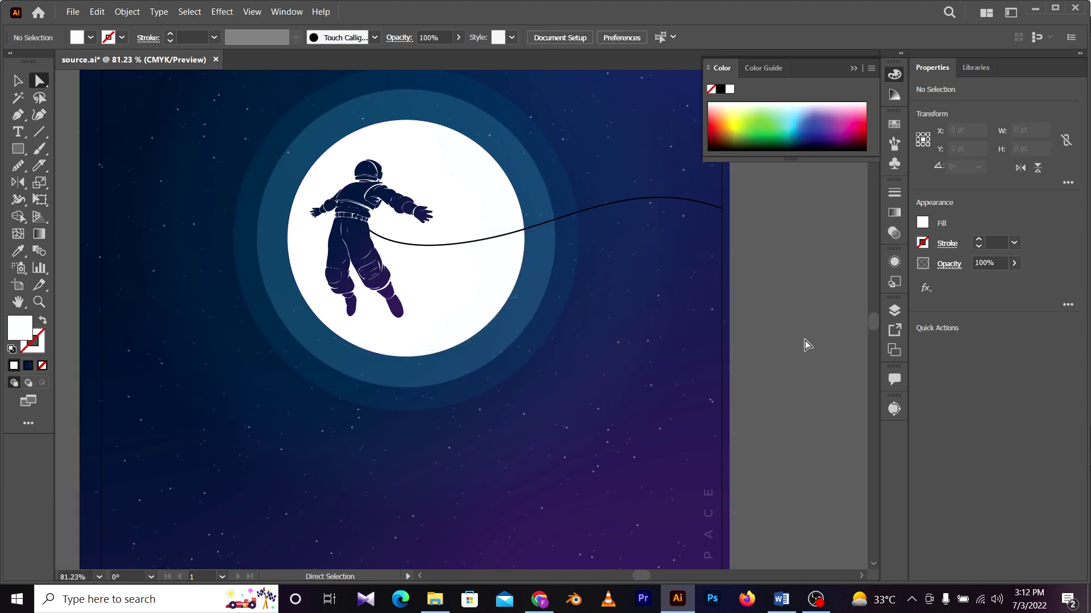
# Step: Select the moon's large white piece and cut it with a wavy Knife stroke down its left side
pyautogui.click(405, 248)
pyautogui.click(39, 165)
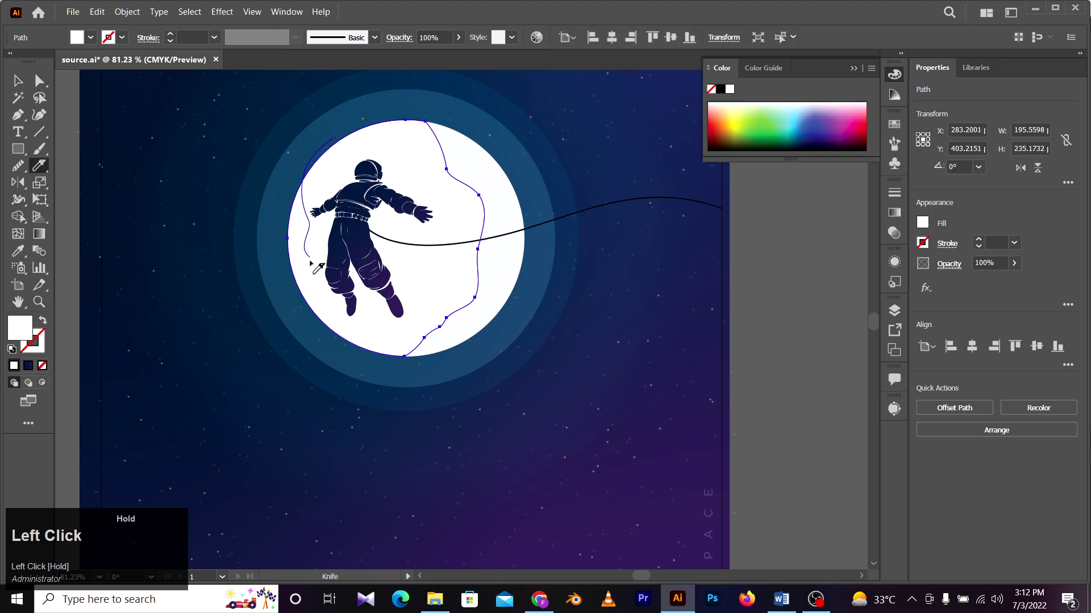
pyautogui.moveTo(378, 360); pyautogui.dragTo(379, 362)
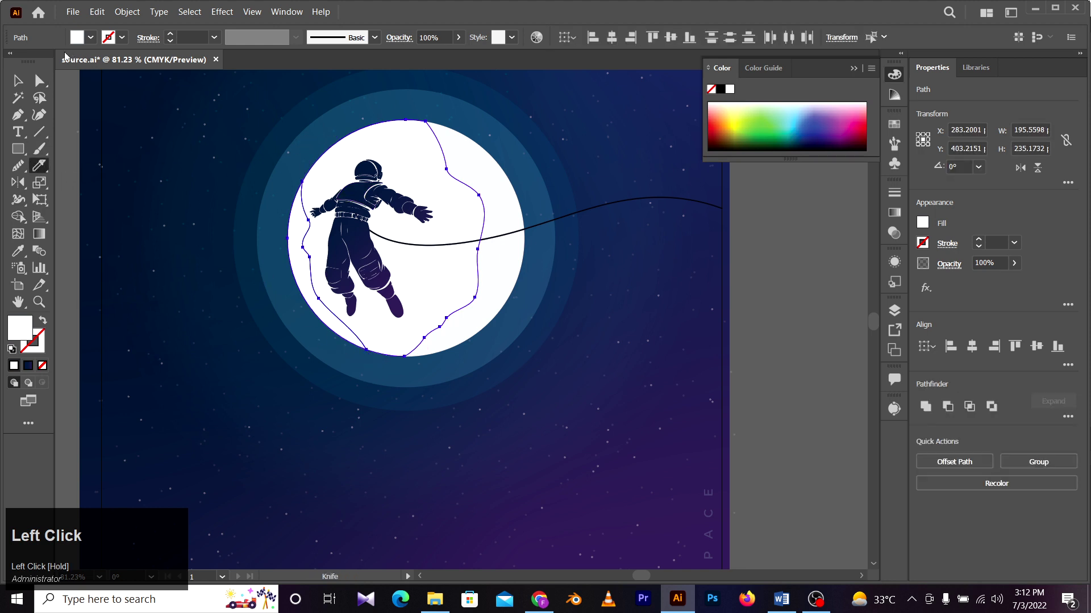
# Step: Fill the moon's left sliver with the near-white colour FAFBFC and deselect it
pyautogui.press('a')
pyautogui.click(206, 227)
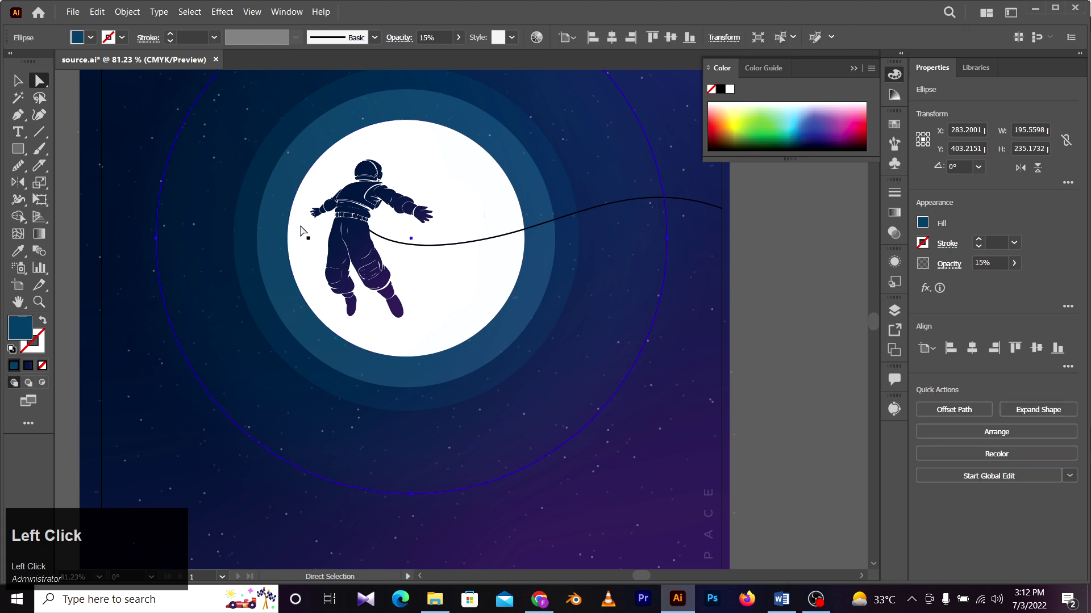
pyautogui.click(302, 234)
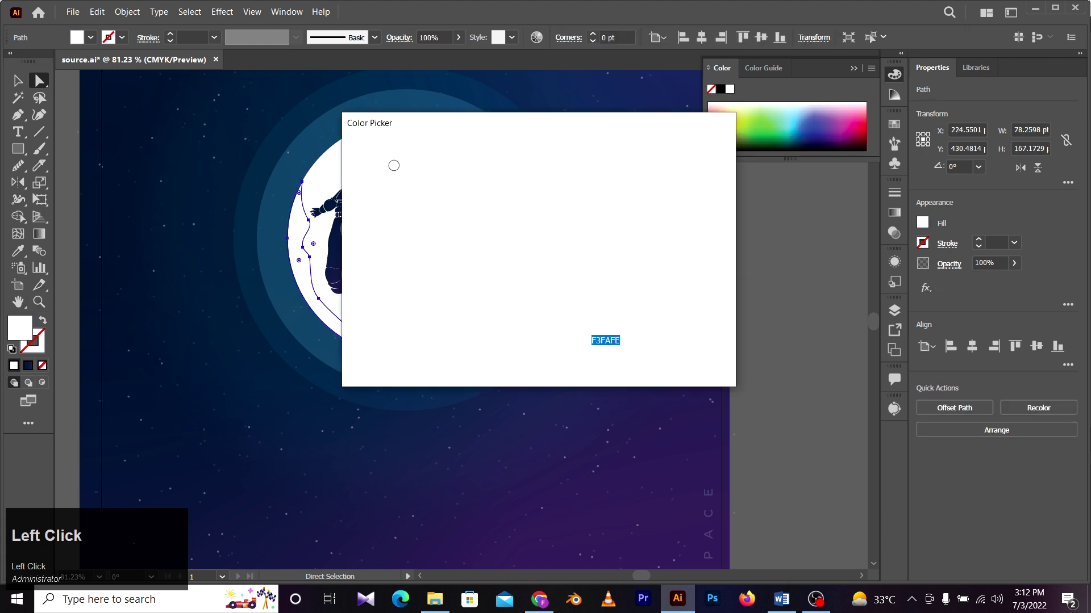
pyautogui.click(357, 164)
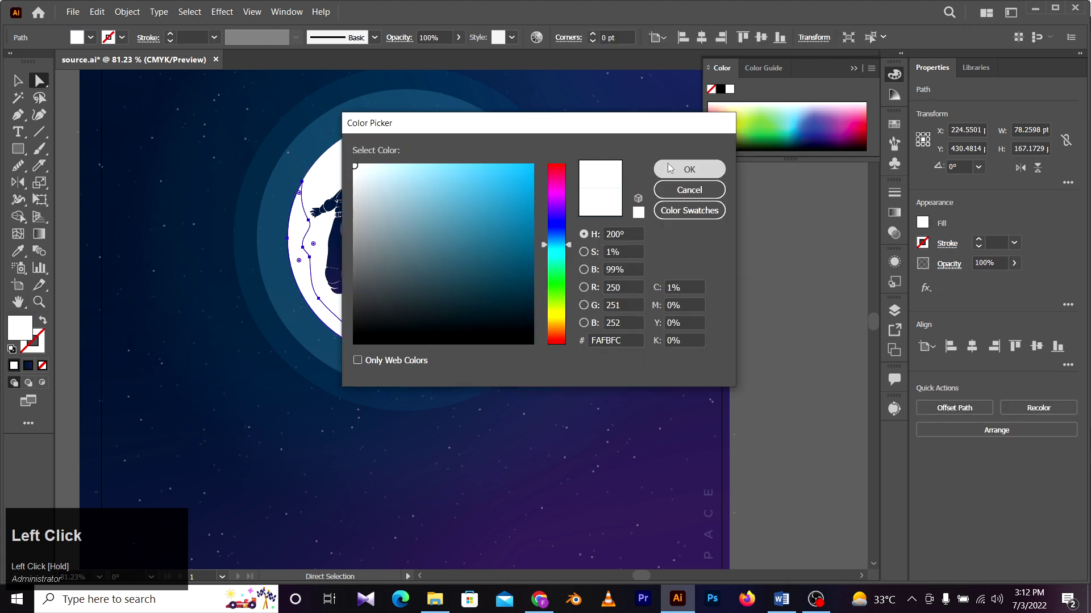
pyautogui.click(689, 169)
pyautogui.click(784, 339)
# Step: Examine the moon's recoloured left sliver against the whole PEACE poster
pyautogui.press('z')
pyautogui.moveTo(447, 275); pyautogui.dragTo(352, 270)
pyautogui.moveTo(271, 300); pyautogui.dragTo(309, 297)
pyautogui.press('a')
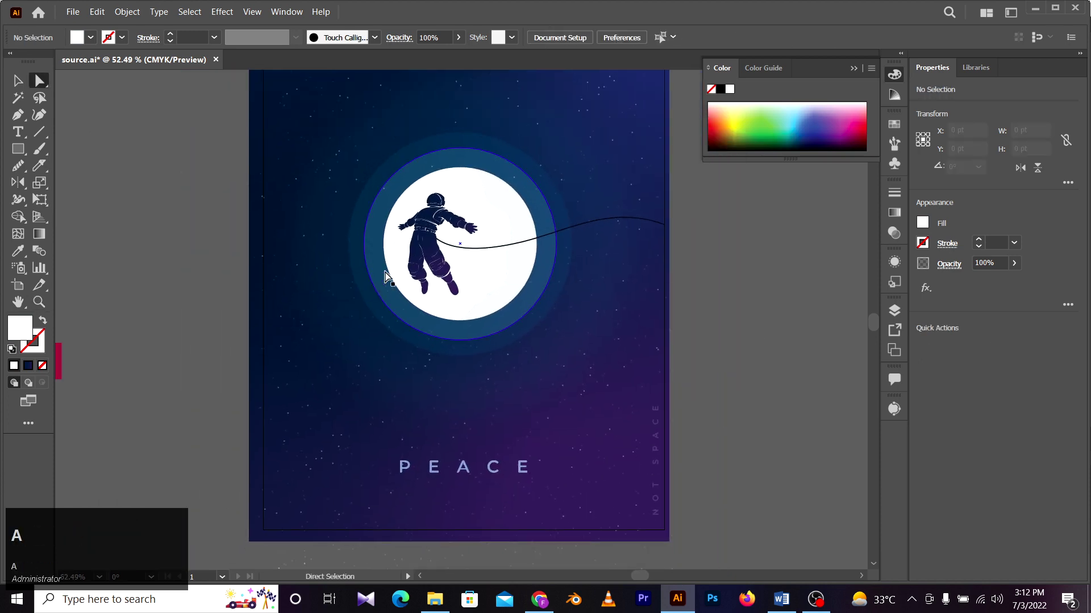
pyautogui.click(392, 268)
pyautogui.press('i')
pyautogui.press('a')
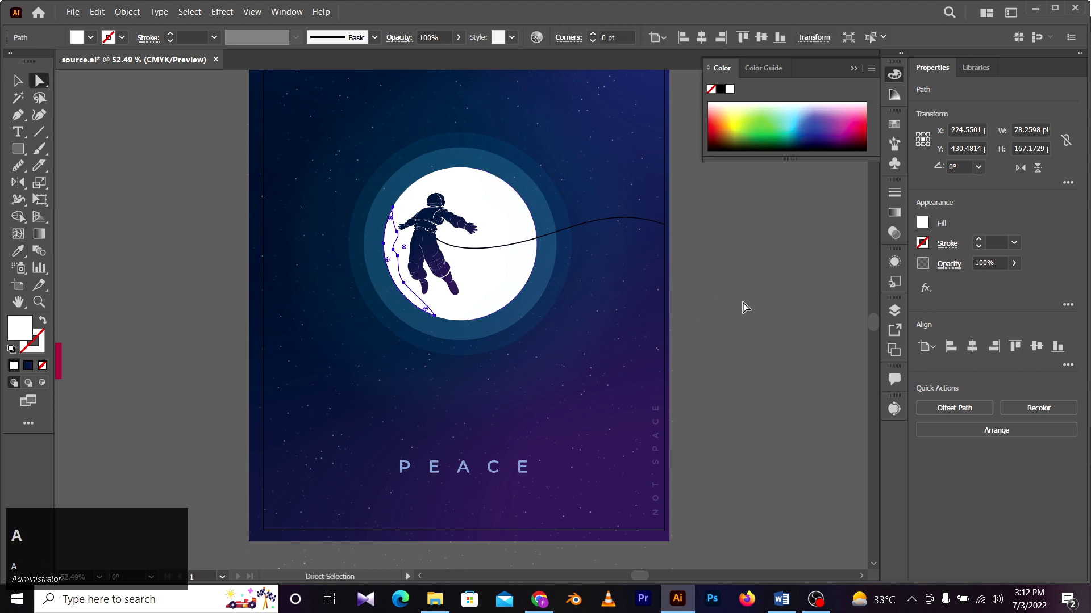
pyautogui.click(766, 307)
# Step: Move the dark red marker bar in the topic list from "eraser tool" to "guides" and deselect it
pyautogui.press('z')
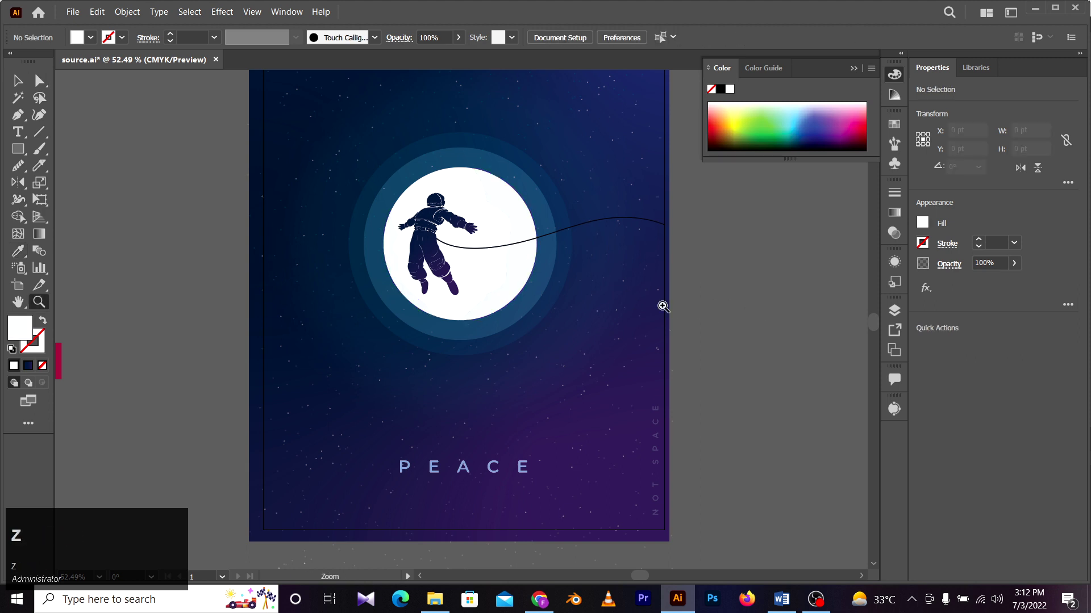
pyautogui.moveTo(550, 277); pyautogui.dragTo(477, 266)
pyautogui.moveTo(417, 320); pyautogui.dragTo(437, 305)
pyautogui.press('a')
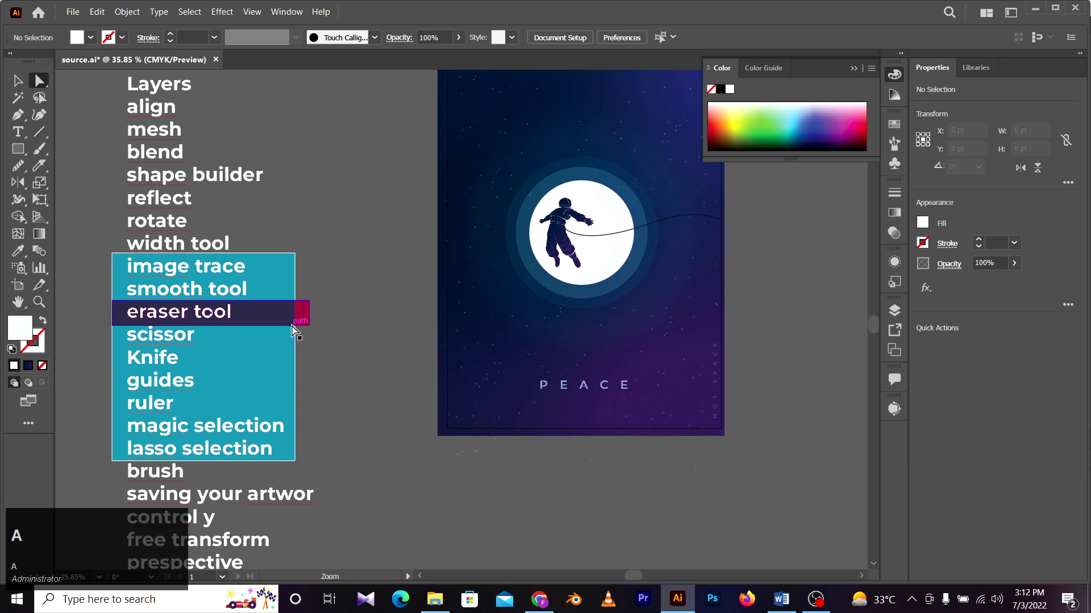
pyautogui.moveTo(296, 313); pyautogui.dragTo(305, 379)
pyautogui.click(335, 342)
pyautogui.click(365, 348)
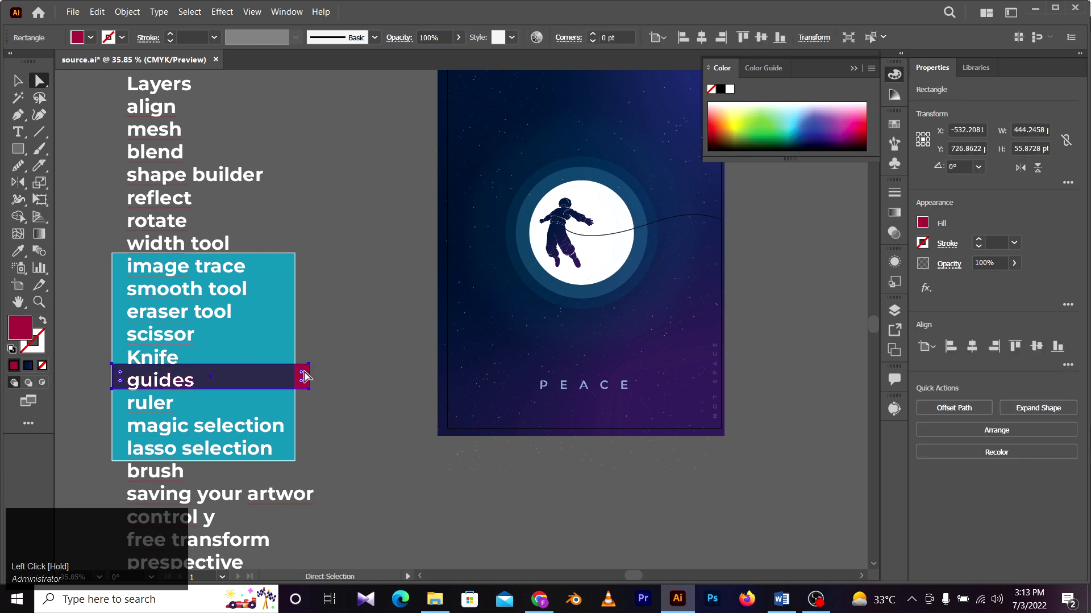
pyautogui.click(352, 375)
pyautogui.press('space')
pyautogui.moveTo(495, 285); pyautogui.dragTo(329, 339)
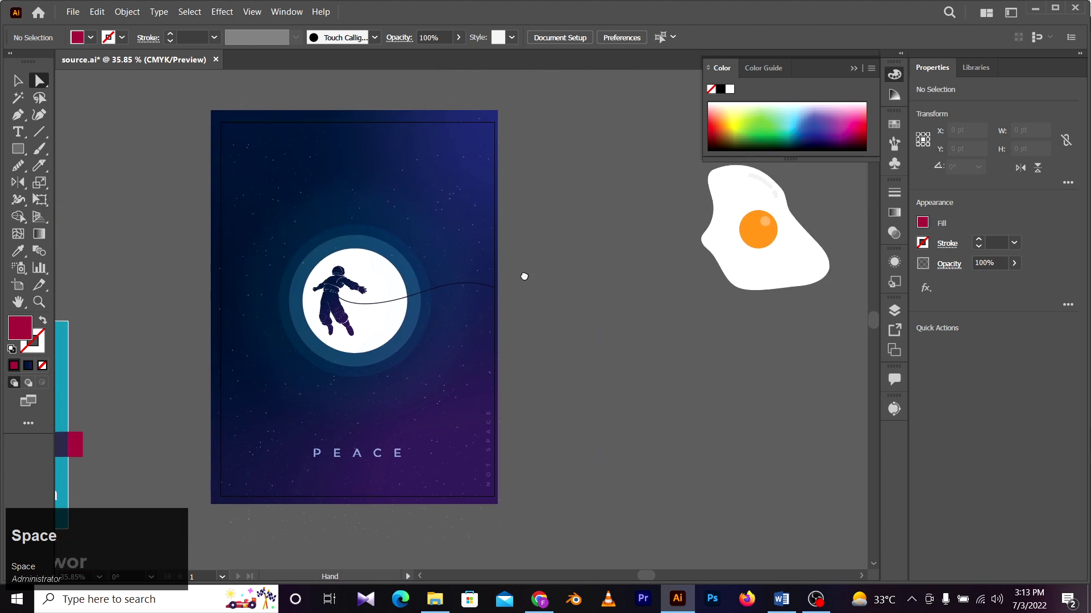
pyautogui.moveTo(523, 274); pyautogui.dragTo(321, 275)
pyautogui.moveTo(526, 231); pyautogui.dragTo(354, 273)
pyautogui.moveTo(567, 231); pyautogui.dragTo(481, 294)
pyautogui.moveTo(516, 257); pyautogui.dragTo(680, 407)
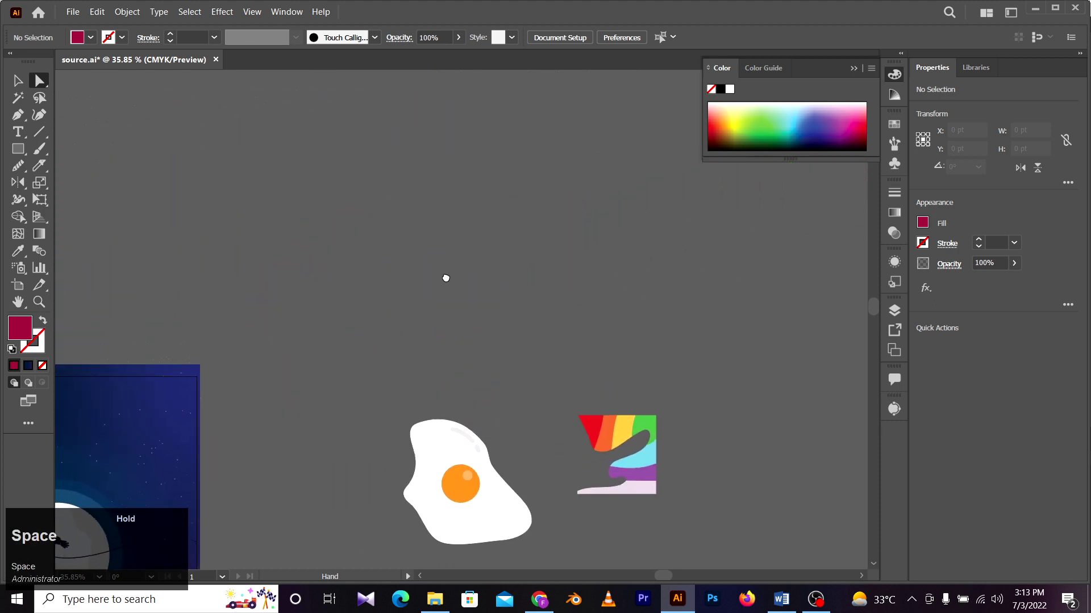
pyautogui.moveTo(445, 278); pyautogui.dragTo(633, 287)
pyautogui.moveTo(489, 260); pyautogui.dragTo(535, 277)
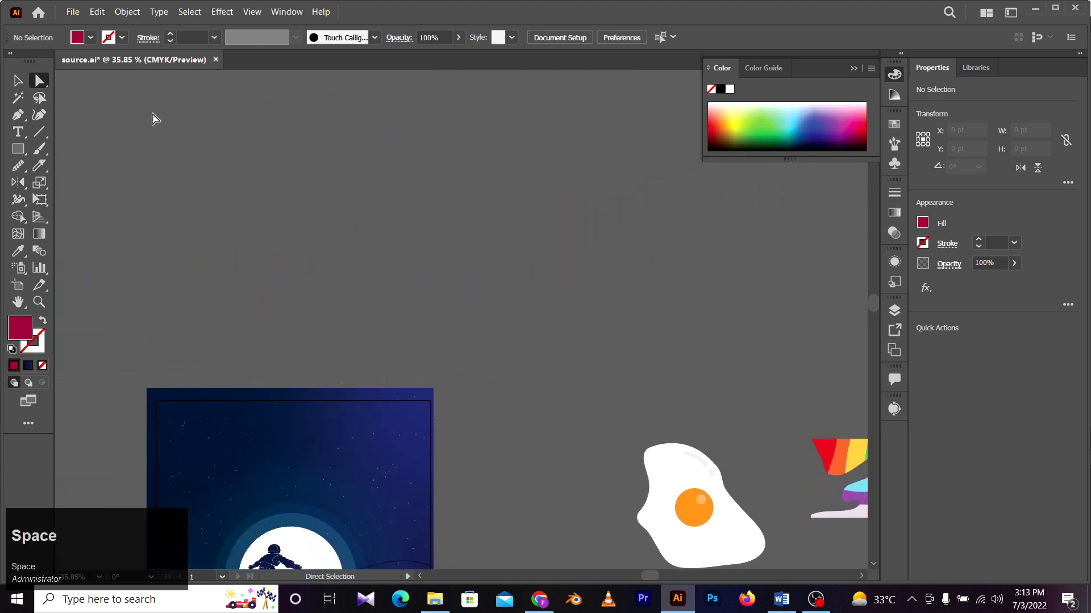
pyautogui.press('space')
pyautogui.moveTo(532, 429); pyautogui.dragTo(365, 275)
pyautogui.moveTo(489, 290); pyautogui.dragTo(382, 270)
pyautogui.moveTo(373, 220); pyautogui.dragTo(387, 222)
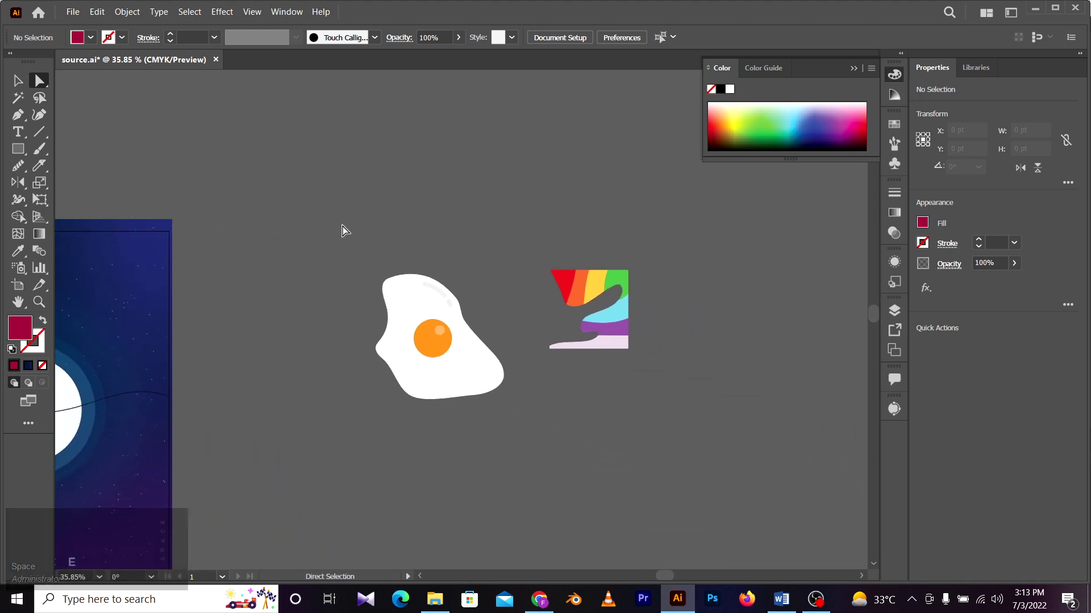
pyautogui.press('space')
pyautogui.moveTo(210, 317); pyautogui.dragTo(432, 224)
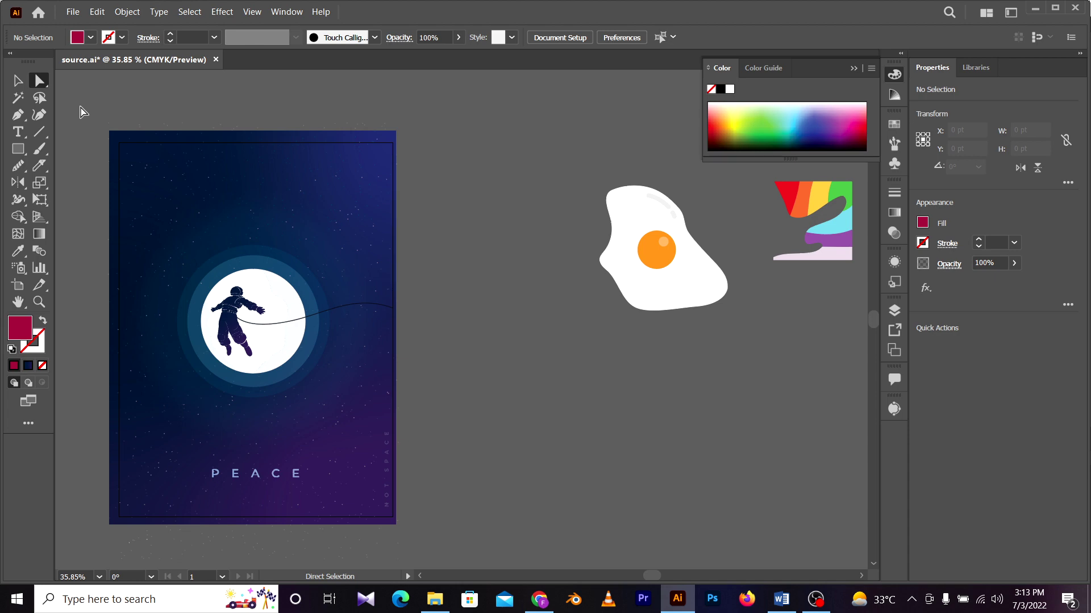
# Step: Show the rulers along the edges of the document
pyautogui.click(250, 12)
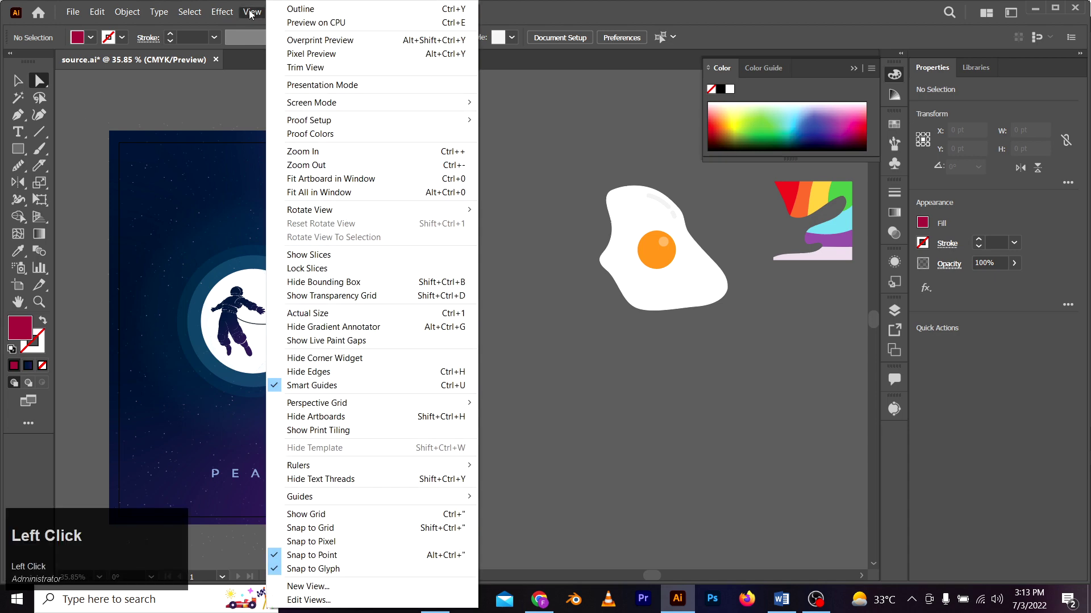
pyautogui.click(575, 5)
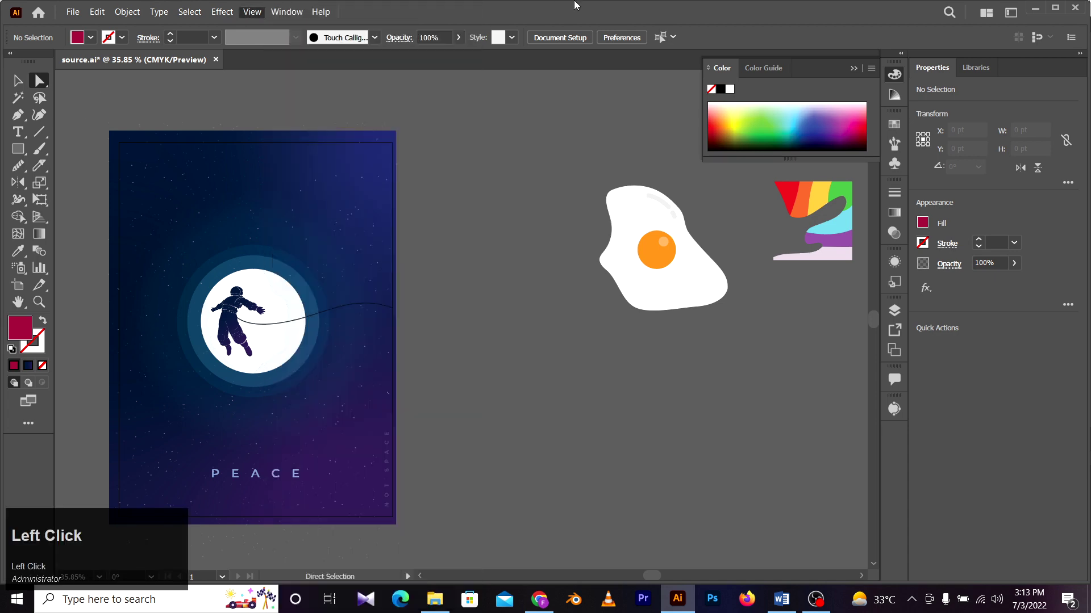
pyautogui.click(295, 13)
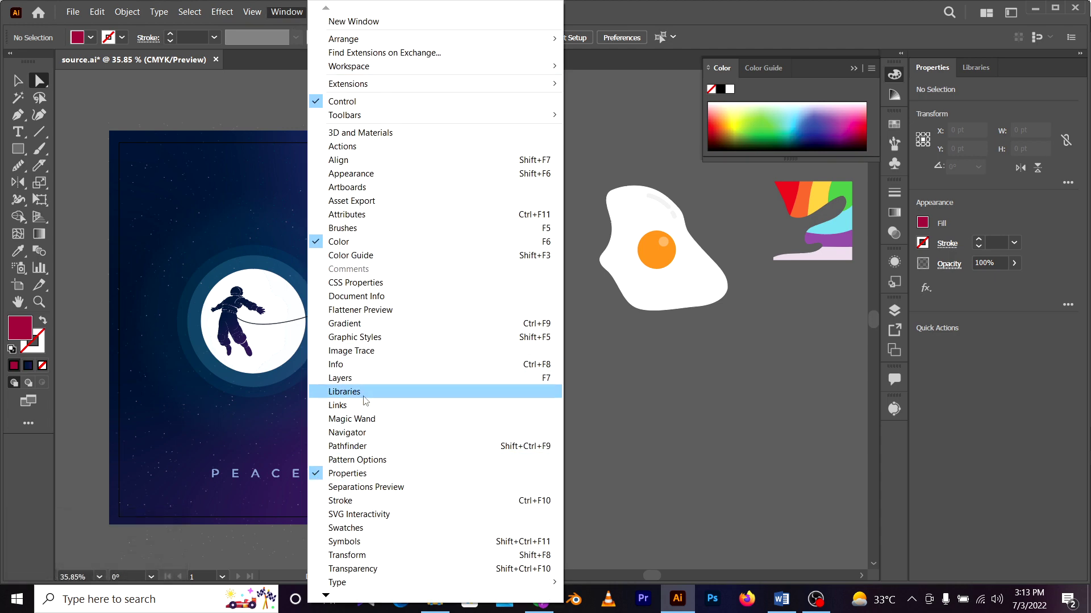
pyautogui.moveTo(262, 14)
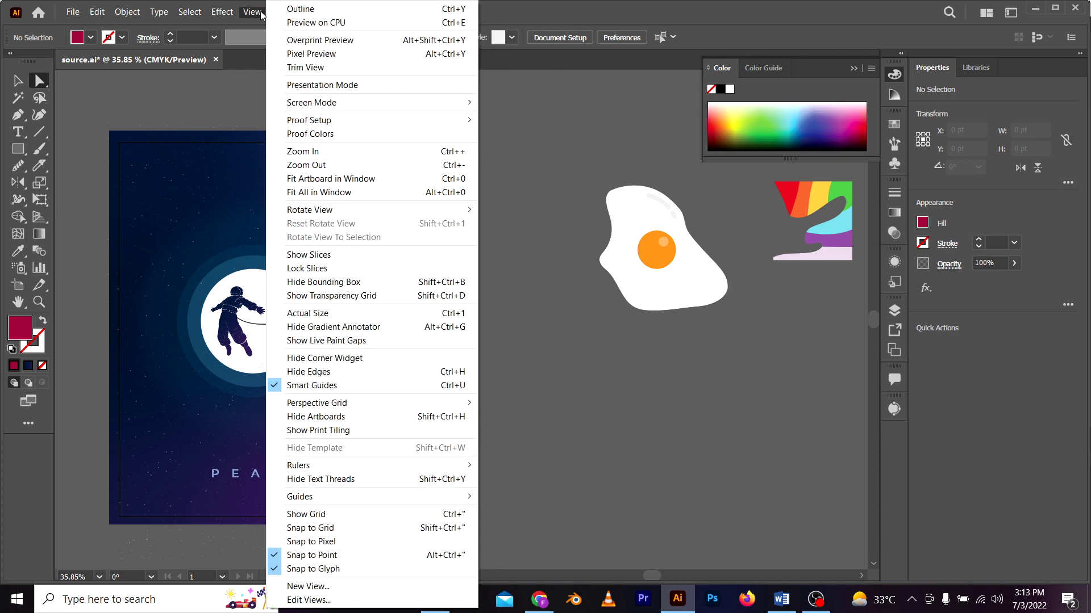
pyautogui.press('z')
pyautogui.click(260, 13)
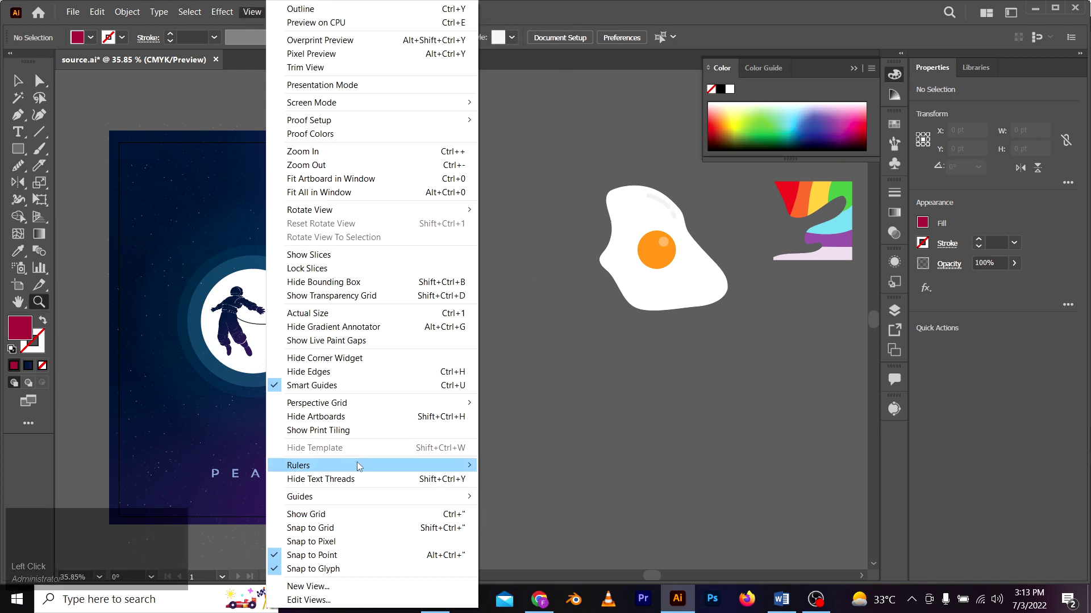
pyautogui.moveTo(359, 467)
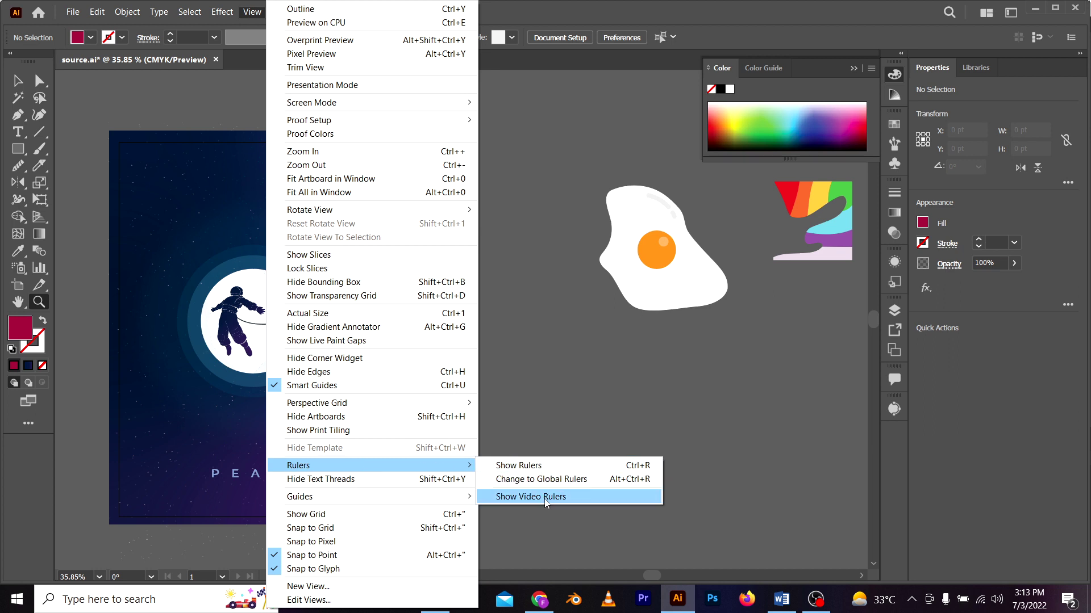
pyautogui.click(518, 466)
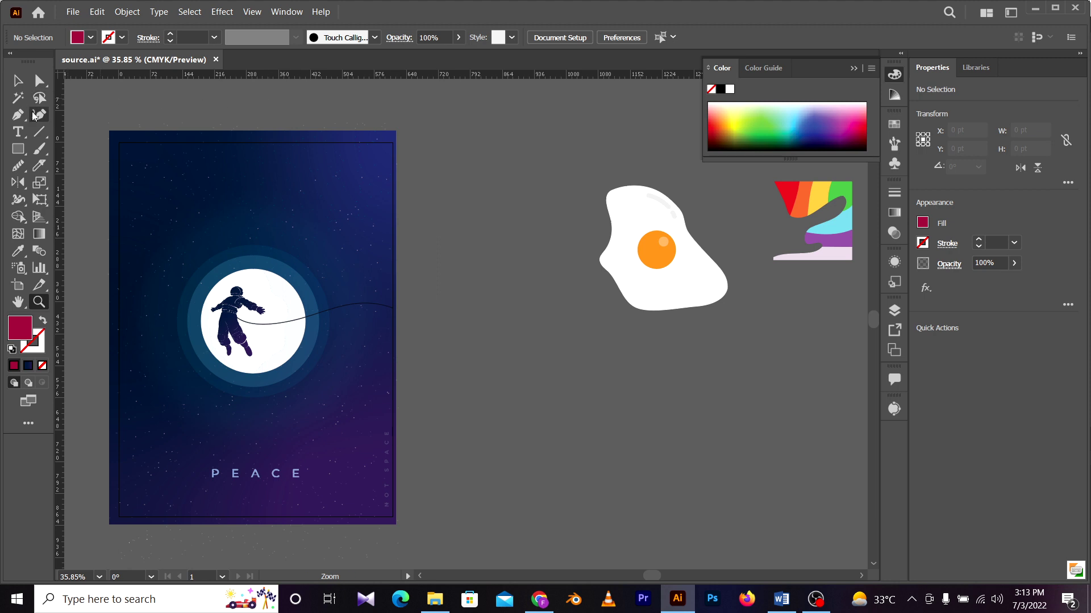
# Step: Draw two small dark red rectangles above the poster, about 71 by 35 pt and 77 by 35 pt
pyautogui.click(18, 149)
pyautogui.moveTo(183, 84); pyautogui.dragTo(216, 100)
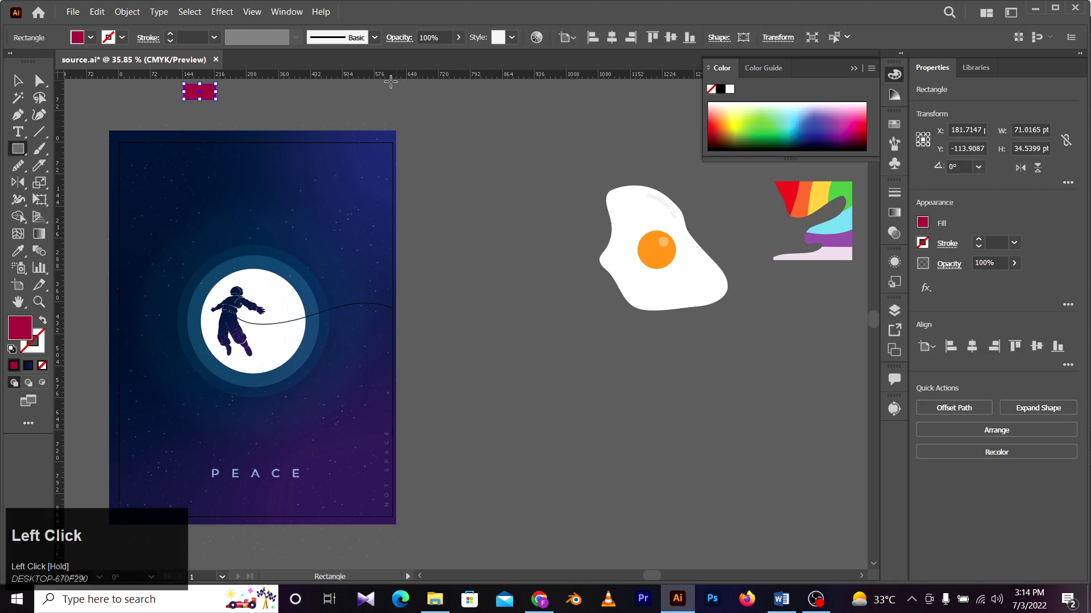
pyautogui.moveTo(373, 85); pyautogui.dragTo(408, 100)
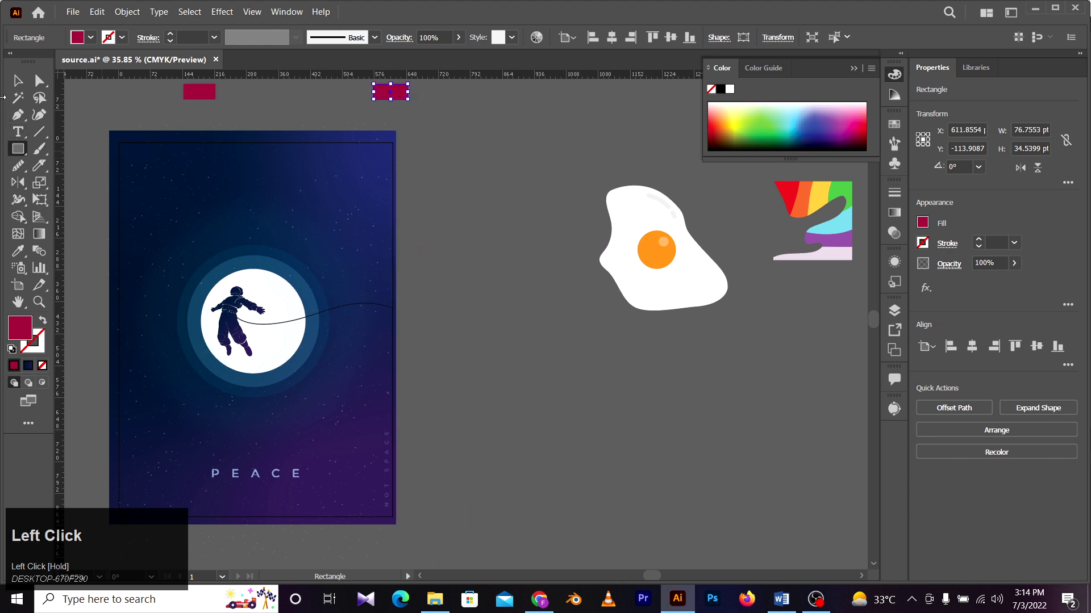
# Step: Place the first small rectangle directly beneath the second one and compare their alignment up close
pyautogui.click(25, 84)
pyautogui.moveTo(203, 93); pyautogui.dragTo(393, 111)
pyautogui.click(401, 88)
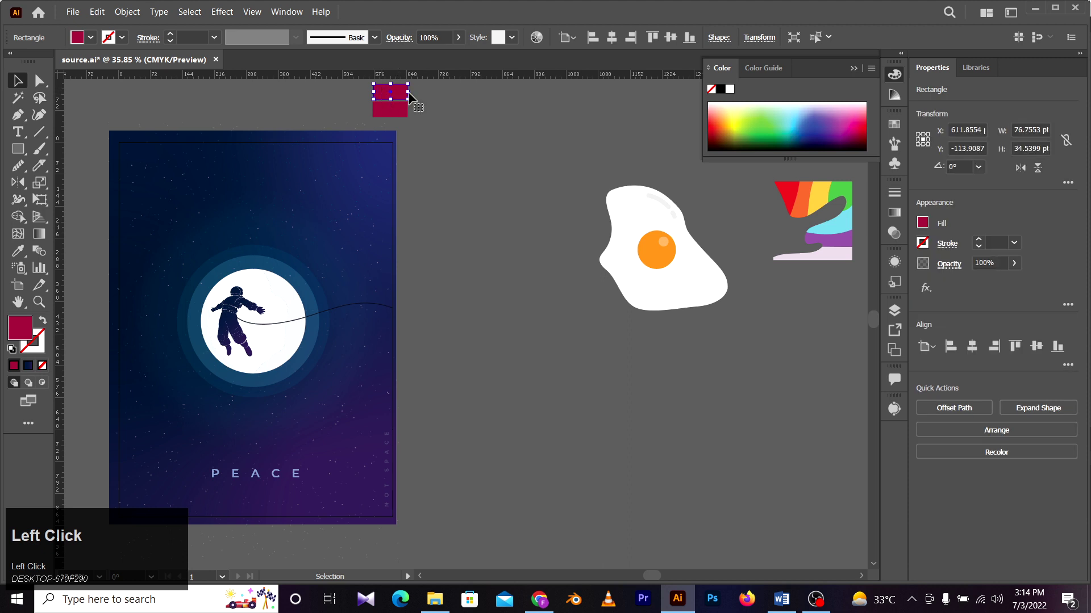
pyautogui.press('z')
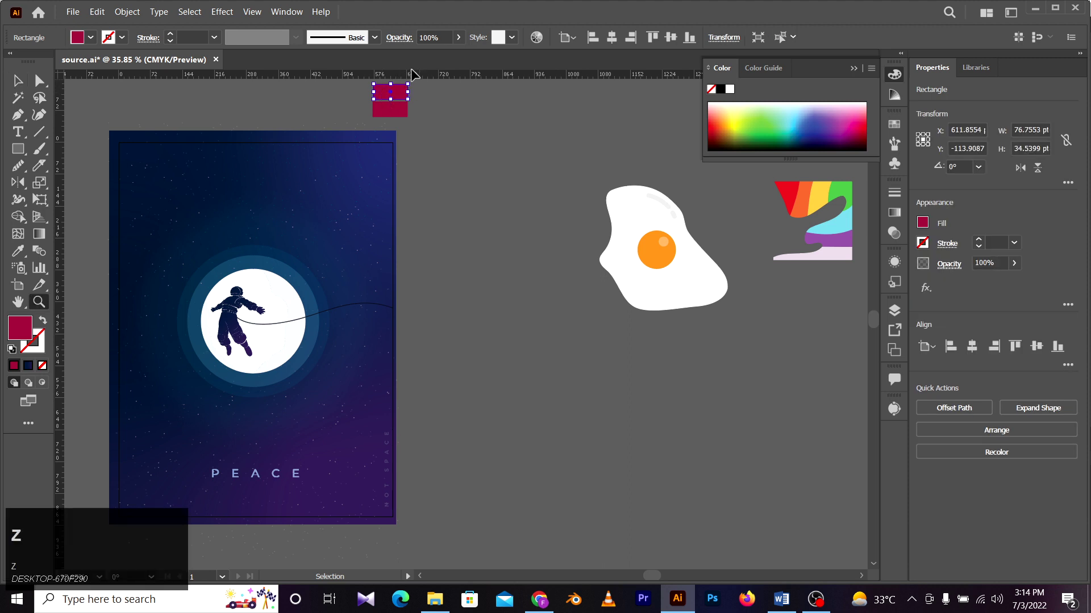
pyautogui.moveTo(427, 85); pyautogui.dragTo(619, 139)
pyautogui.moveTo(355, 142); pyautogui.dragTo(405, 200)
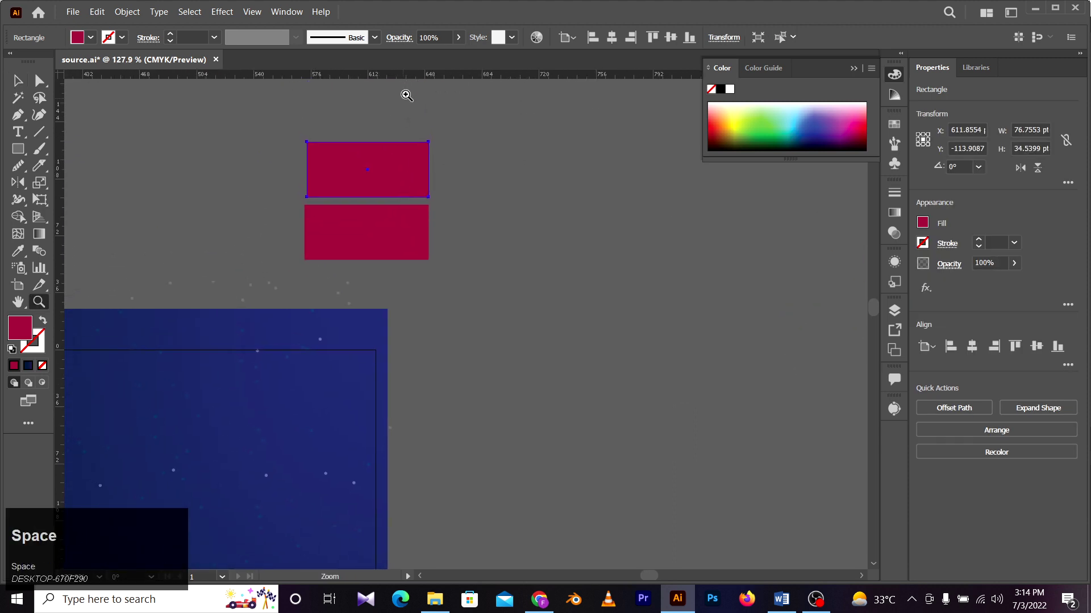
pyautogui.moveTo(410, 94); pyautogui.dragTo(505, 121)
# Step: Shift the upper small rectangle slightly out of line with the lower one, and delete both rectangles
pyautogui.press('v')
pyautogui.moveTo(364, 235); pyautogui.dragTo(232, 214)
pyautogui.press('z')
pyautogui.press('v')
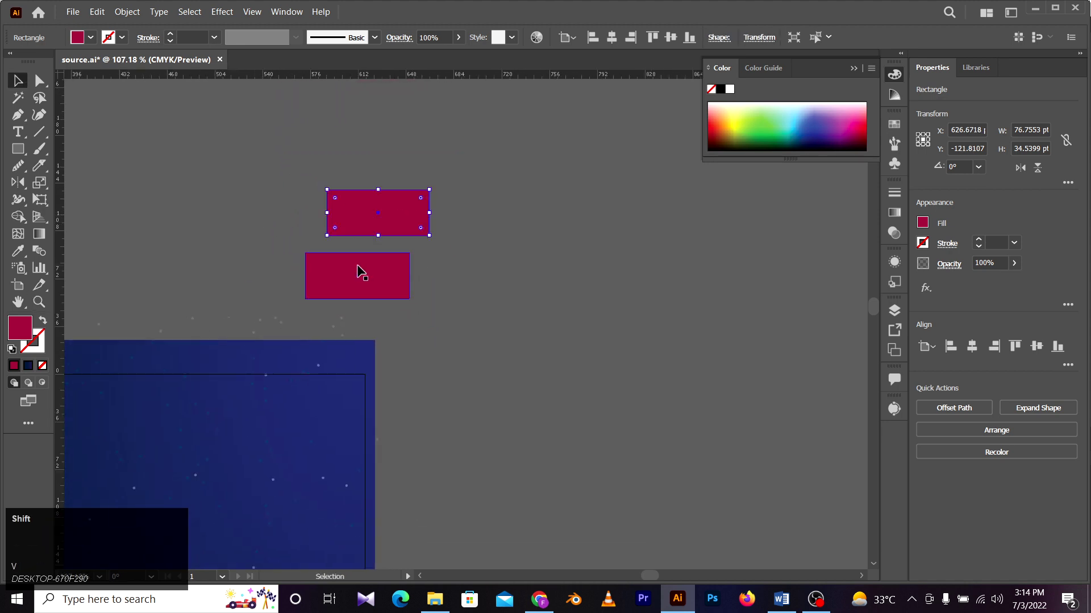
pyautogui.keyDown('shift'); pyautogui.click(358, 264); pyautogui.keyUp('shift')
pyautogui.press('Delete')
# Step: Add a vertical ruler guide across the poster's left part at about X 132 pt and deselect it
pyautogui.press('z')
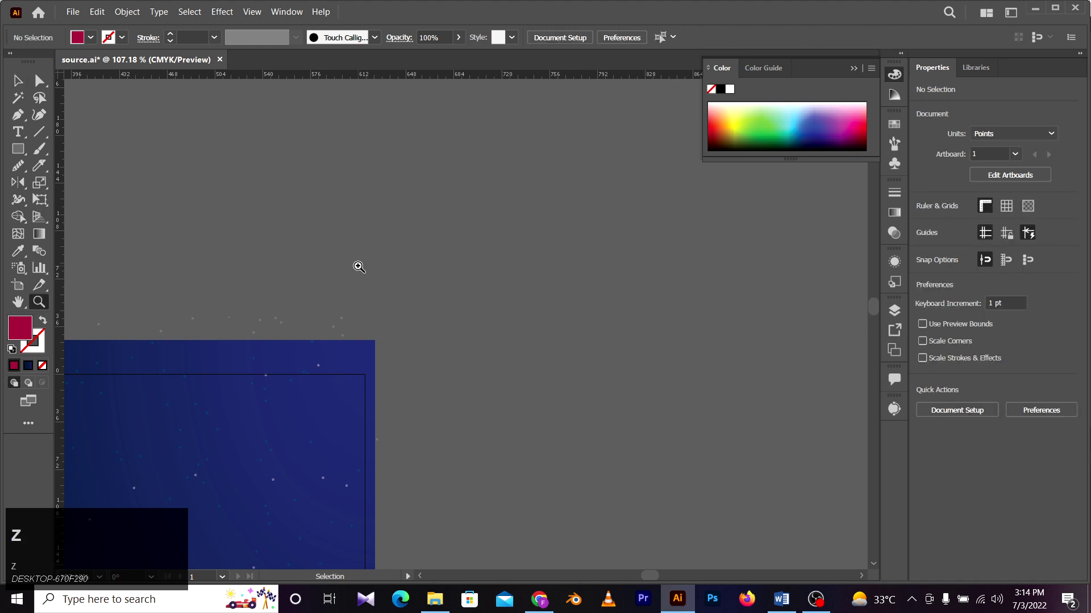
pyautogui.moveTo(356, 265); pyautogui.dragTo(117, 234)
pyautogui.press('space')
pyautogui.press('z')
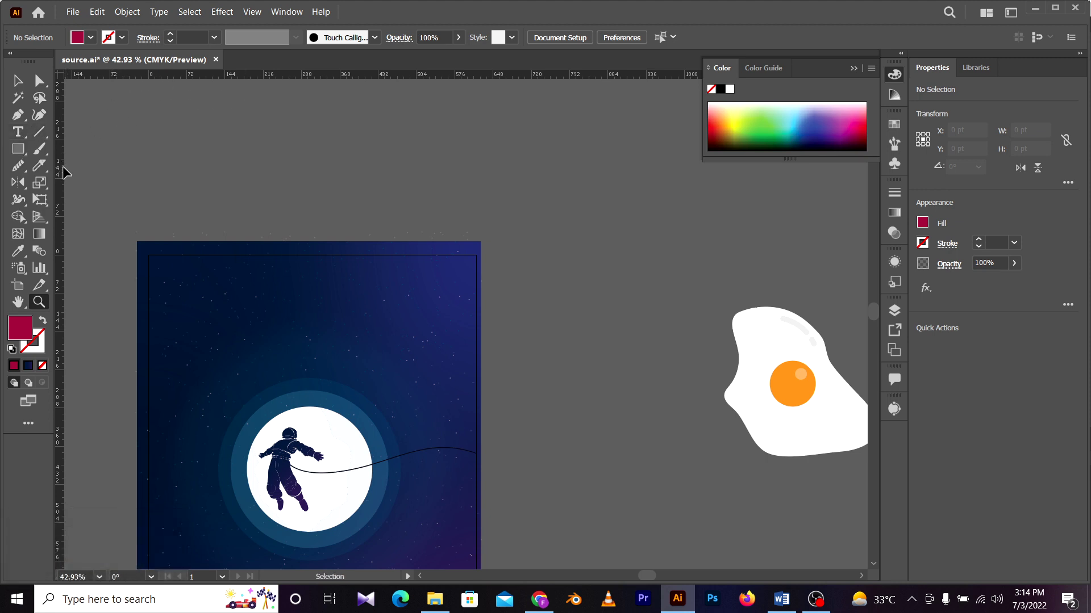
pyautogui.moveTo(62, 174); pyautogui.dragTo(219, 165)
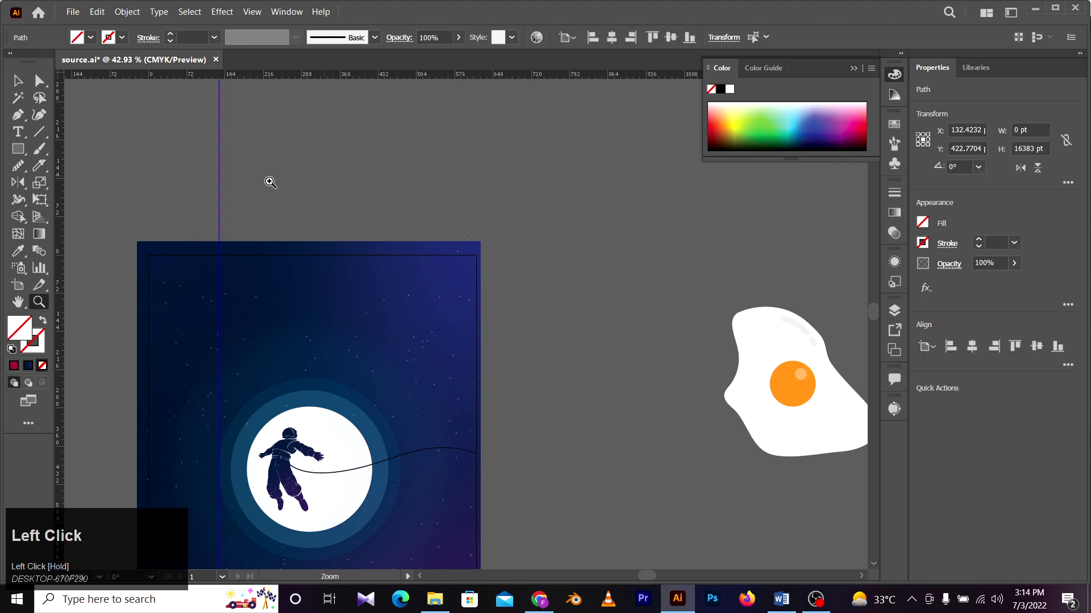
pyautogui.click(18, 80)
pyautogui.click(390, 121)
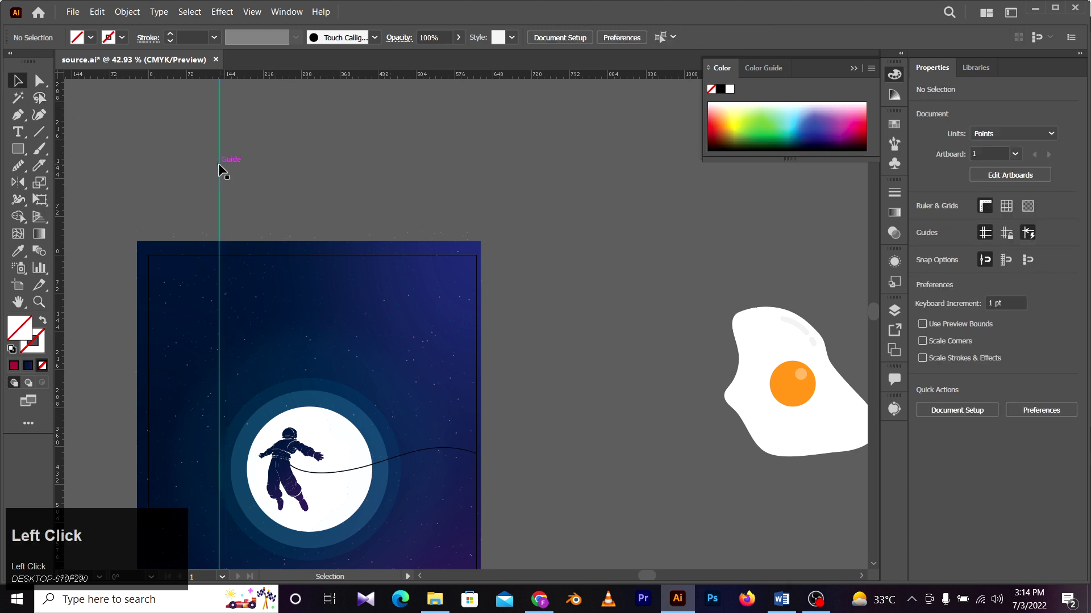
# Step: Move the vertical guide slightly left to about X 127 pt
pyautogui.moveTo(220, 166)
pyautogui.mouseDown()
pyautogui.moveTo(258, 166)
pyautogui.moveTo(215, 168)
pyautogui.mouseUp()
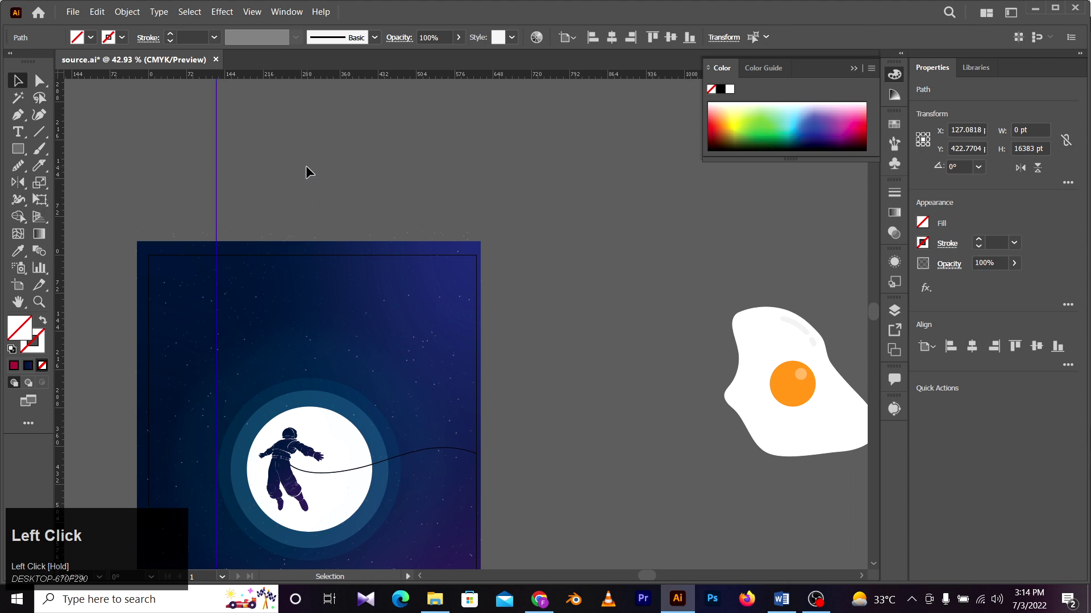
pyautogui.press('space')
pyautogui.moveTo(306, 165); pyautogui.dragTo(365, 130)
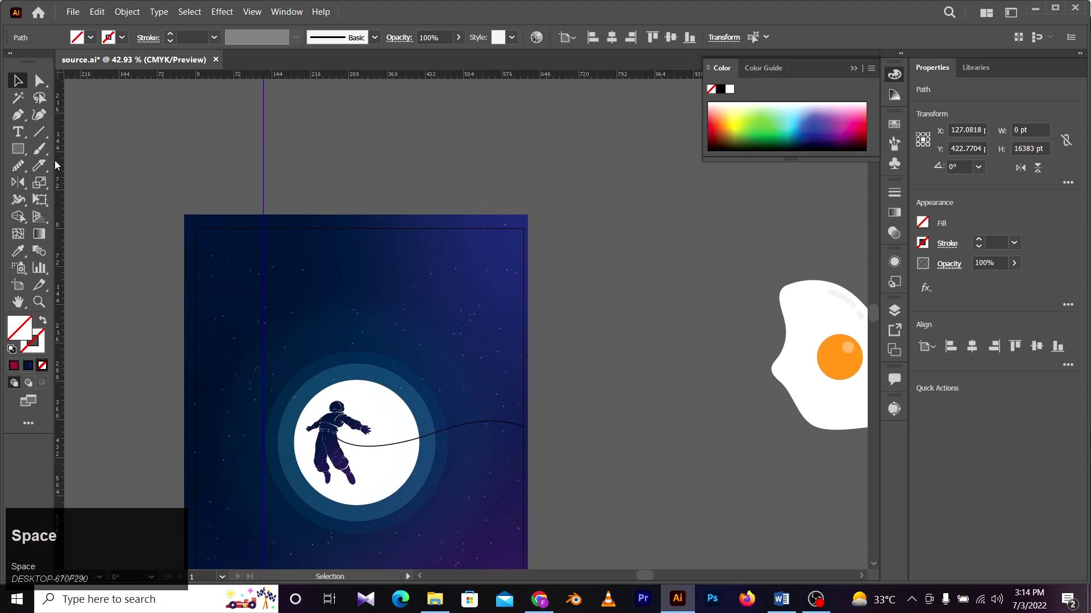
pyautogui.moveTo(194, 179); pyautogui.dragTo(194, 179)
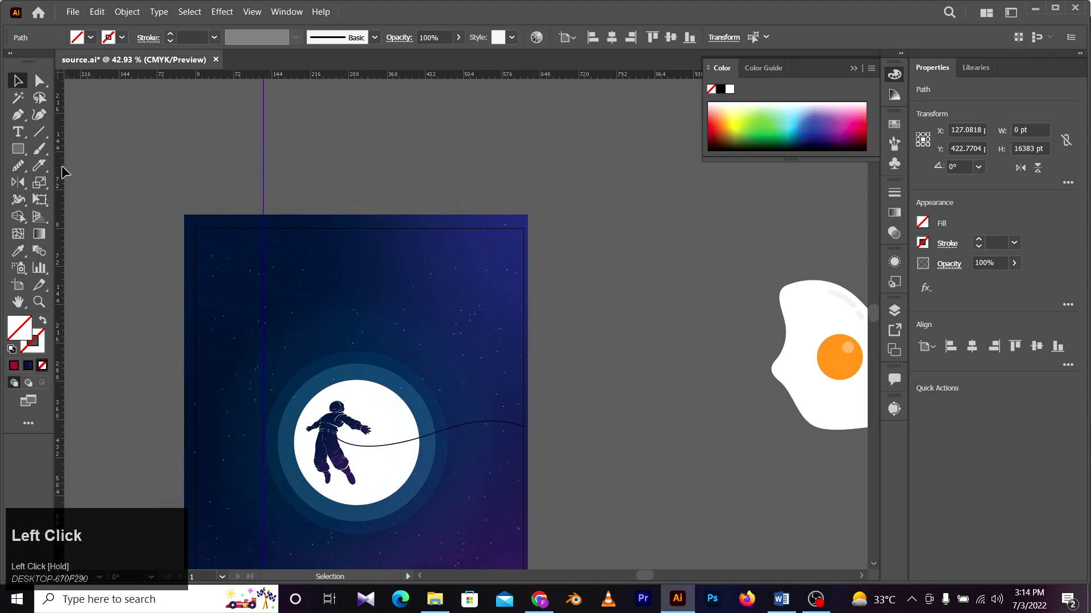
# Step: Add a vertical guide along the poster's left frame line and horizontal guides above and below the moon, the upper at about Y 231 pt
pyautogui.moveTo(61, 167); pyautogui.dragTo(196, 169)
pyautogui.moveTo(444, 76); pyautogui.dragTo(500, 359)
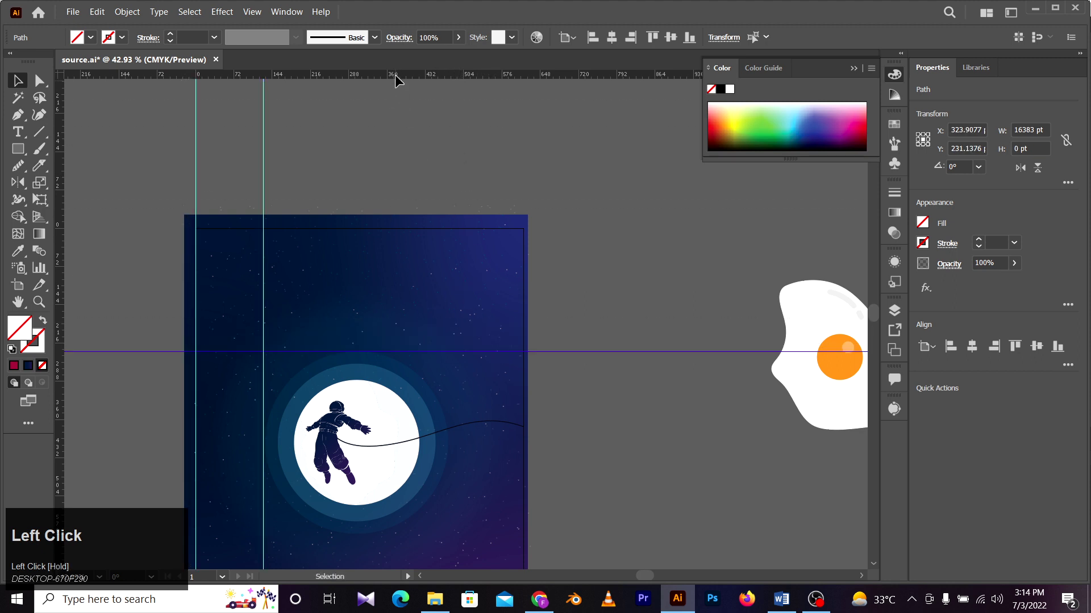
pyautogui.moveTo(396, 76); pyautogui.dragTo(382, 534)
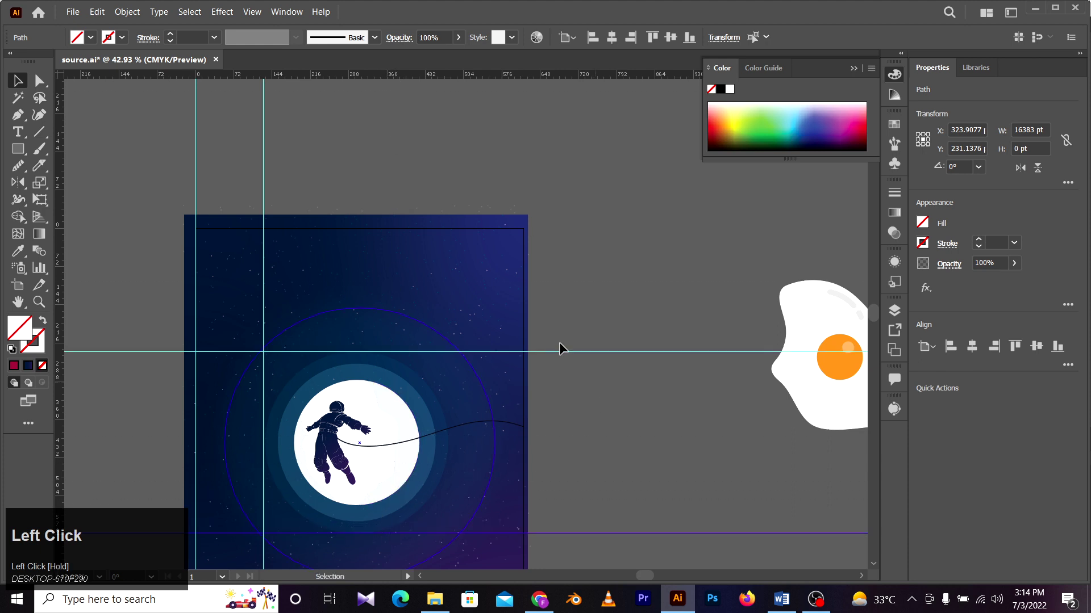
# Step: Duplicate the two vertical guides to the poster's right side, with the outer copy along the right frame line, and deselect them
pyautogui.press('space')
pyautogui.moveTo(547, 237); pyautogui.dragTo(485, 156)
pyautogui.moveTo(386, 129); pyautogui.dragTo(394, 163)
pyautogui.moveTo(224, 108); pyautogui.dragTo(404, 136)
pyautogui.press('alt')
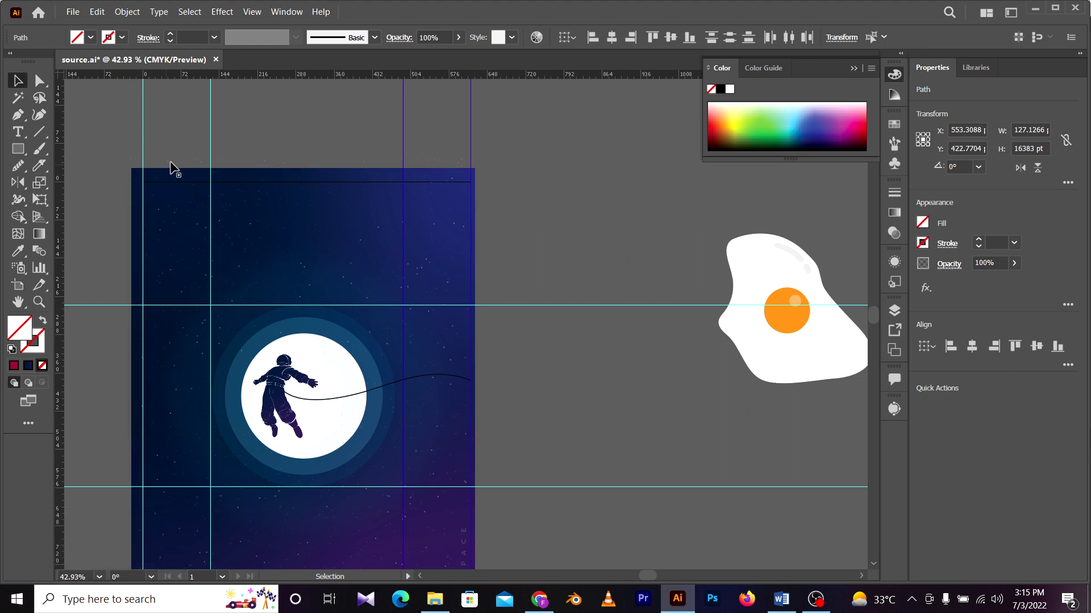
pyautogui.click(432, 299)
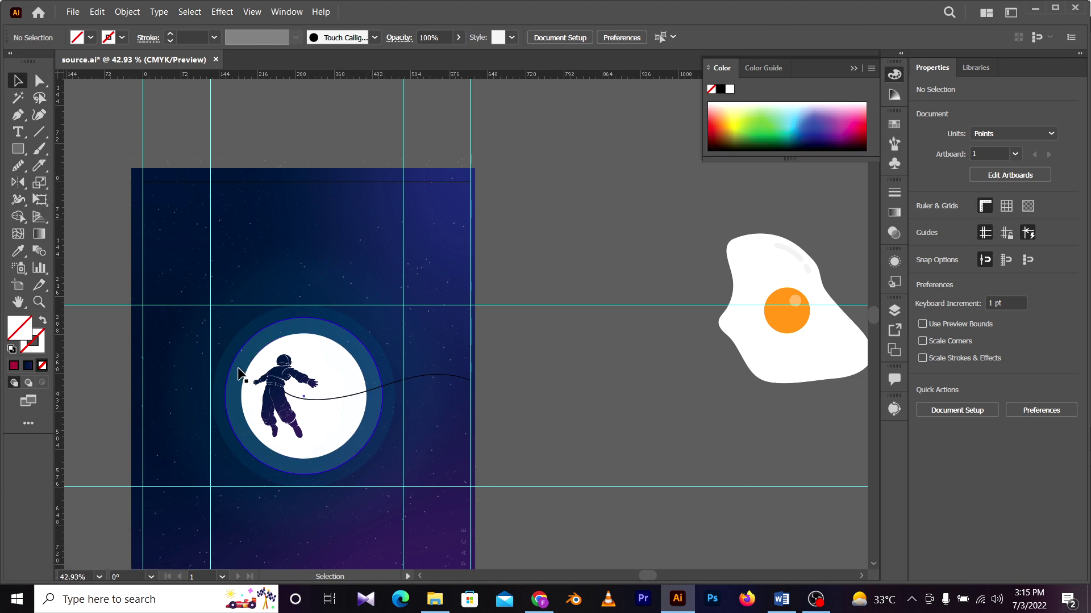
# Step: Nudge the moon artwork group slightly down and 6 pt to the right within the guides, and deselect it
pyautogui.click(304, 385)
pyautogui.press('Down')
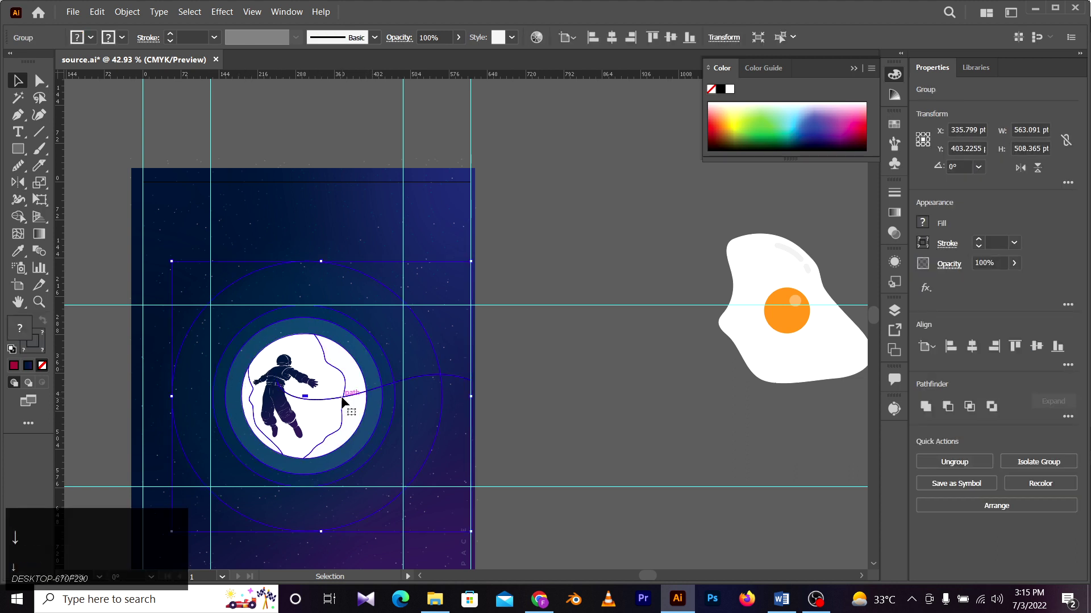
pyautogui.press('Right')
pyautogui.press('Right')
pyautogui.press('Right')
pyautogui.press('Right')
pyautogui.press('Right')
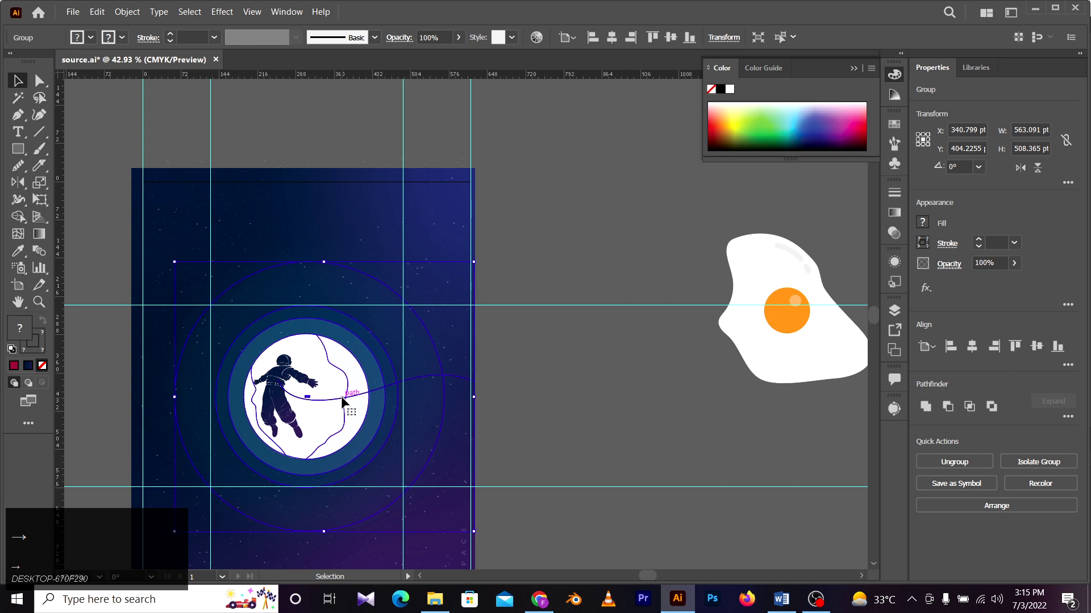
pyautogui.press('Right')
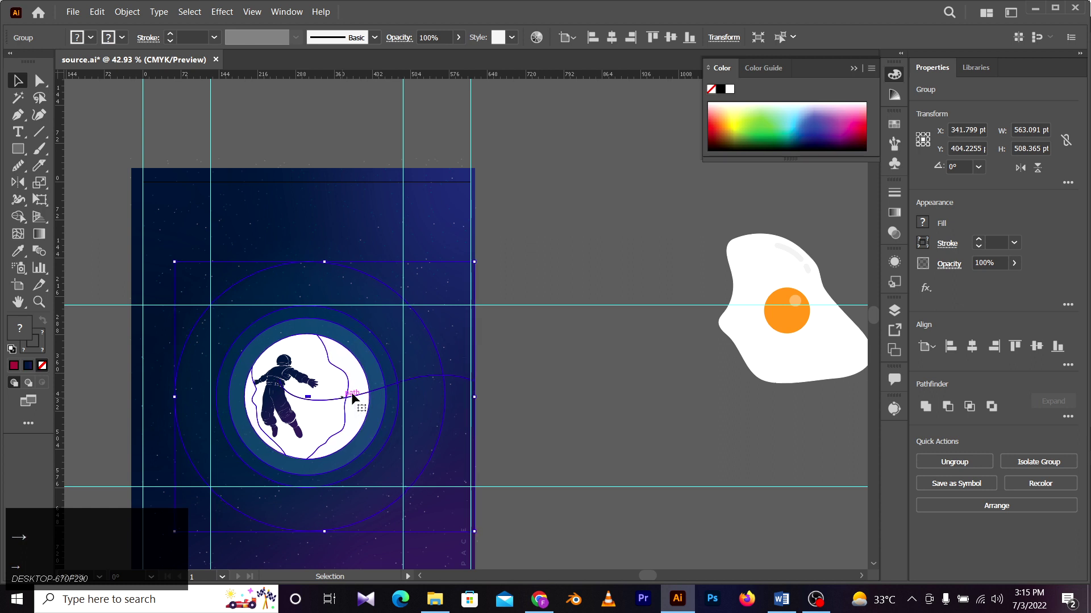
pyautogui.click(426, 292)
# Step: Select all four vertical guides and both horizontal guides together
pyautogui.press('space')
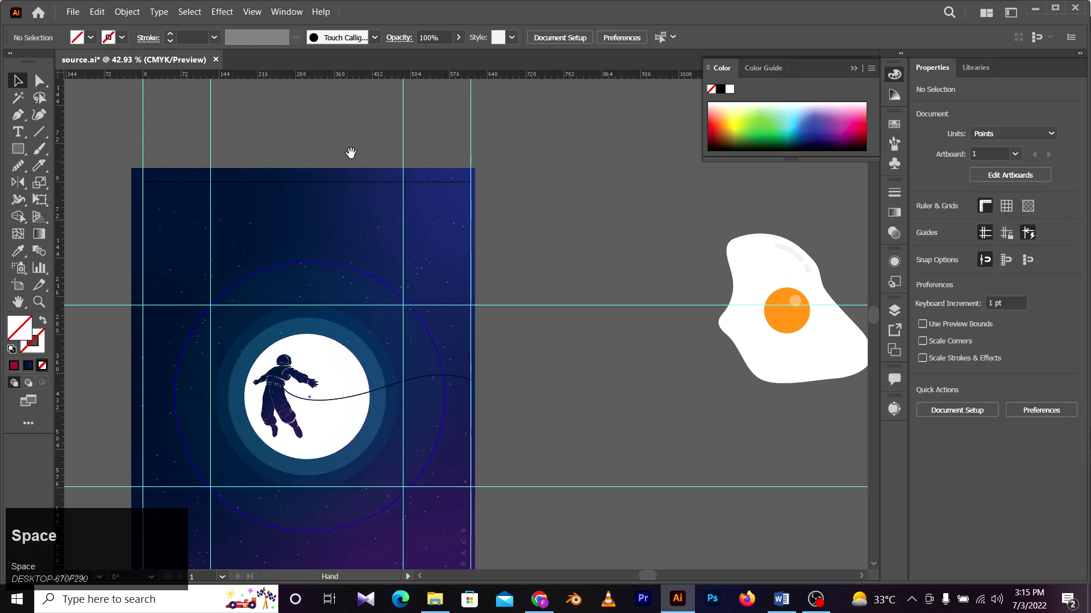
pyautogui.moveTo(353, 151); pyautogui.dragTo(343, 150)
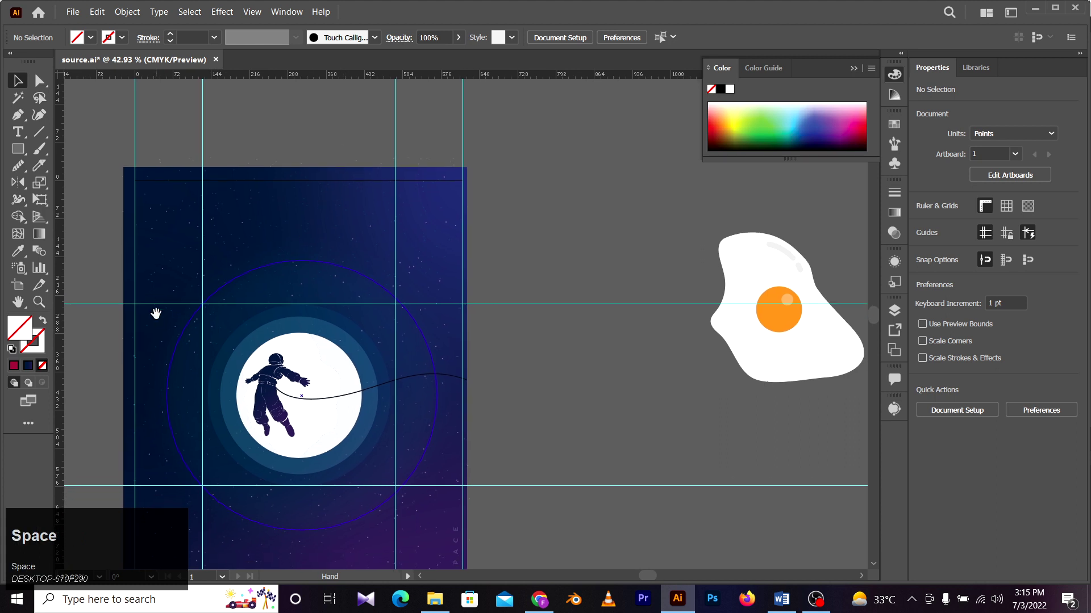
pyautogui.click(243, 306)
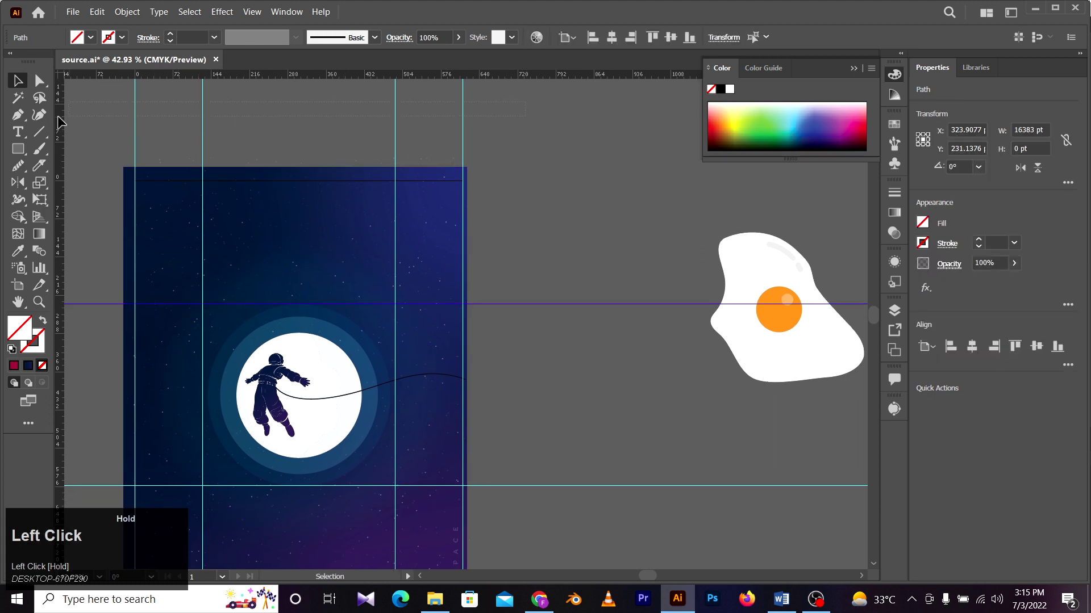
pyautogui.moveTo(58, 117); pyautogui.dragTo(214, 161)
pyautogui.hotkey('ctrl', 'z')
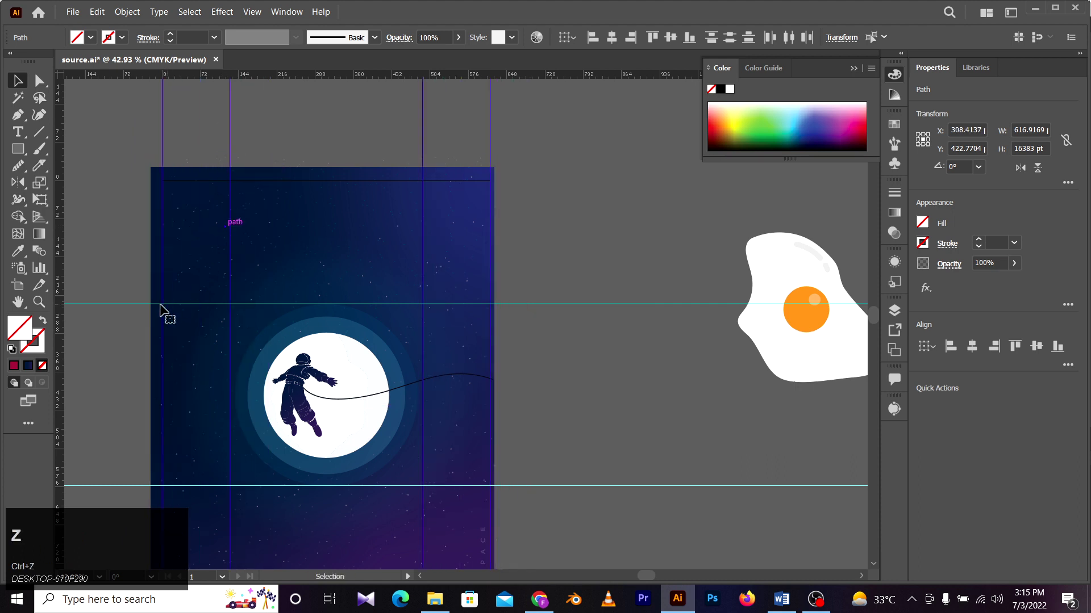
pyautogui.moveTo(103, 273); pyautogui.dragTo(115, 408)
pyautogui.moveTo(113, 487)
pyautogui.mouseDown()
pyautogui.moveTo(117, 472)
pyautogui.moveTo(125, 499)
pyautogui.moveTo(182, 501)
pyautogui.moveTo(113, 476)
pyautogui.mouseUp()
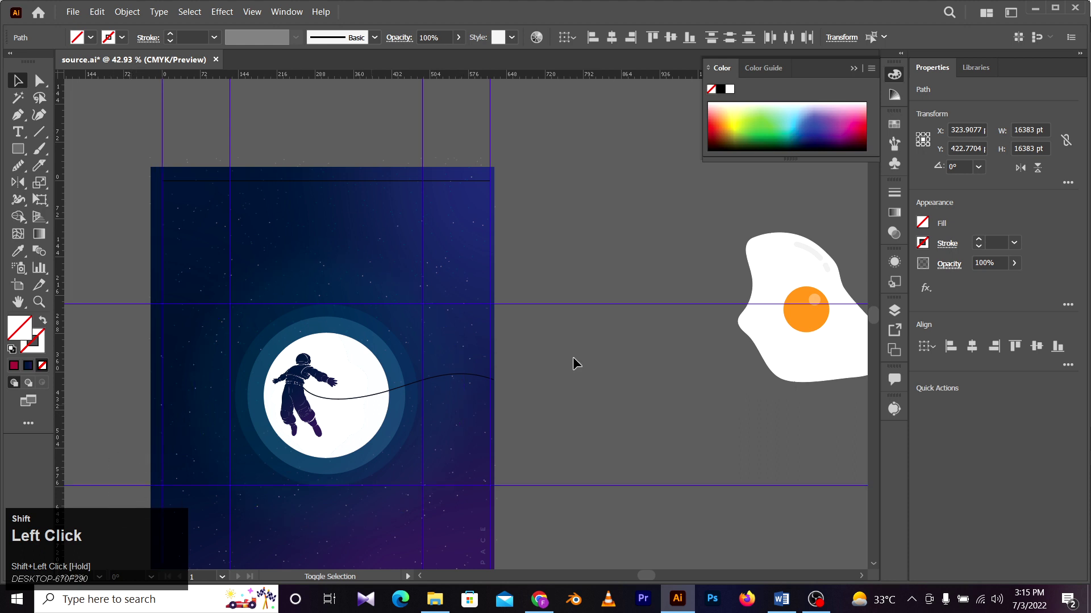
# Step: Show and enlarge the layer list, and group the six selected guides
pyautogui.click(895, 311)
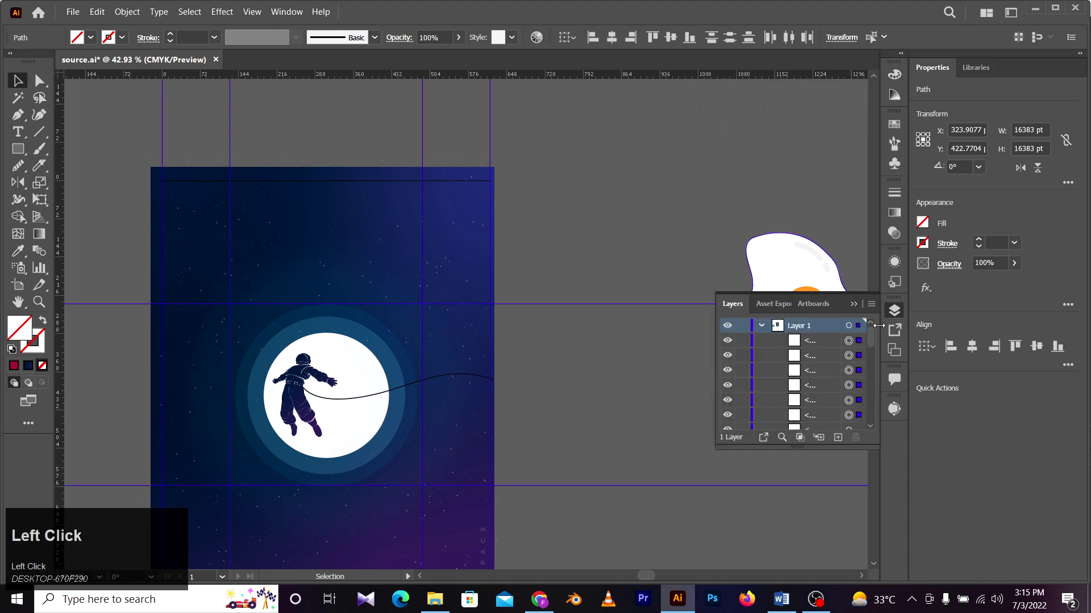
pyautogui.click(286, 12)
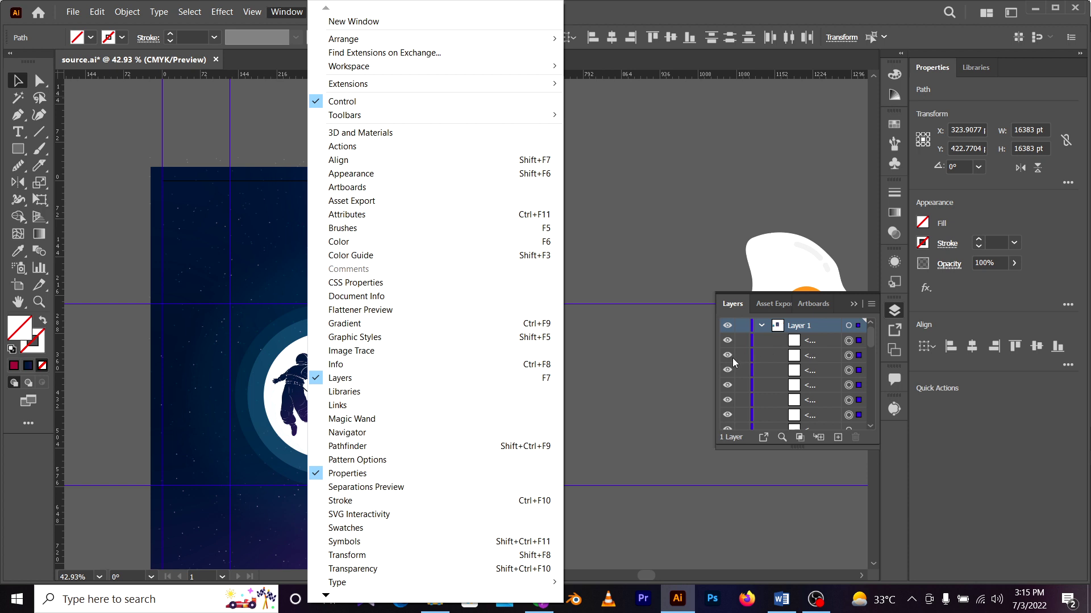
pyautogui.click(716, 355)
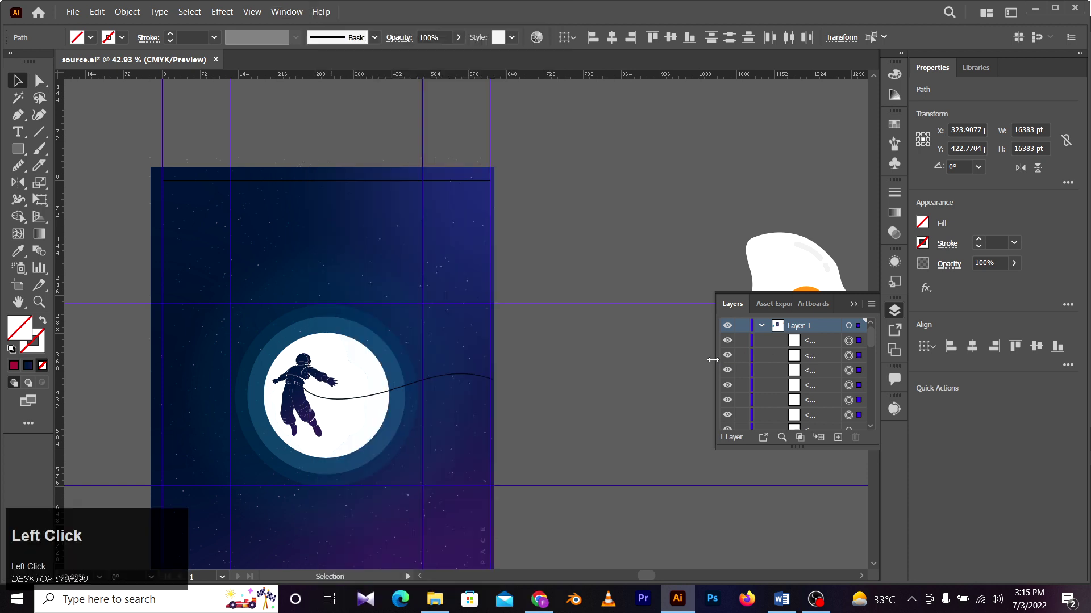
pyautogui.moveTo(713, 360); pyautogui.dragTo(618, 359)
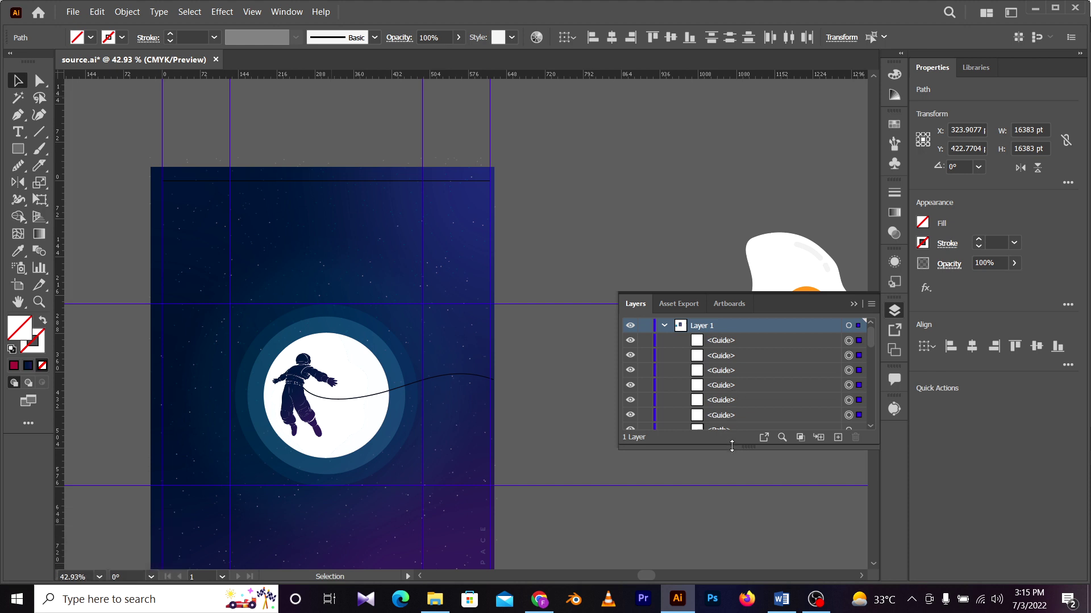
pyautogui.moveTo(730, 447); pyautogui.dragTo(727, 513)
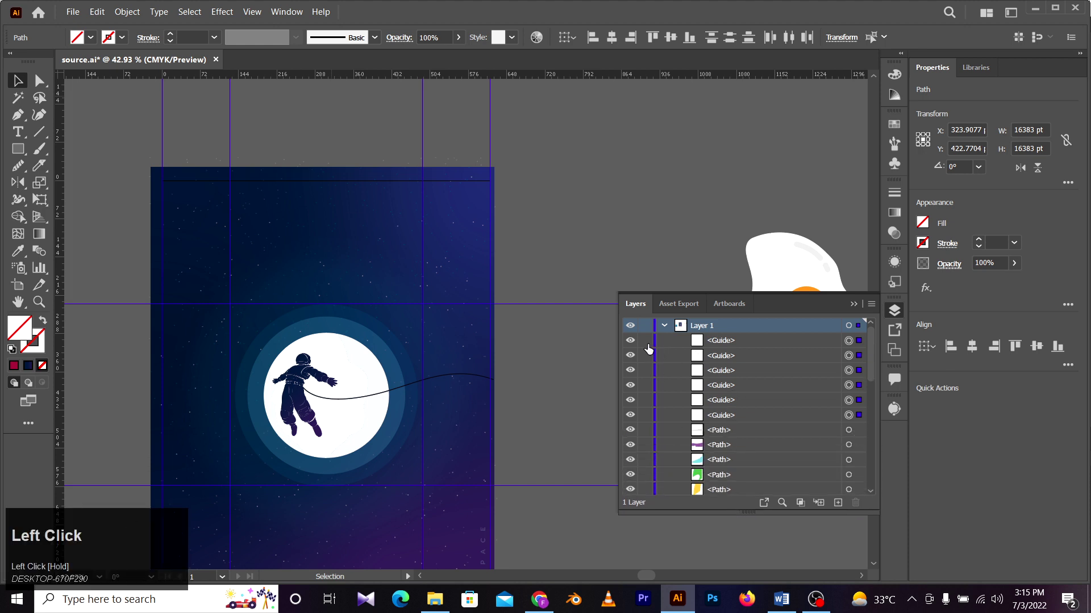
pyautogui.hotkey('ctrl', 'g')
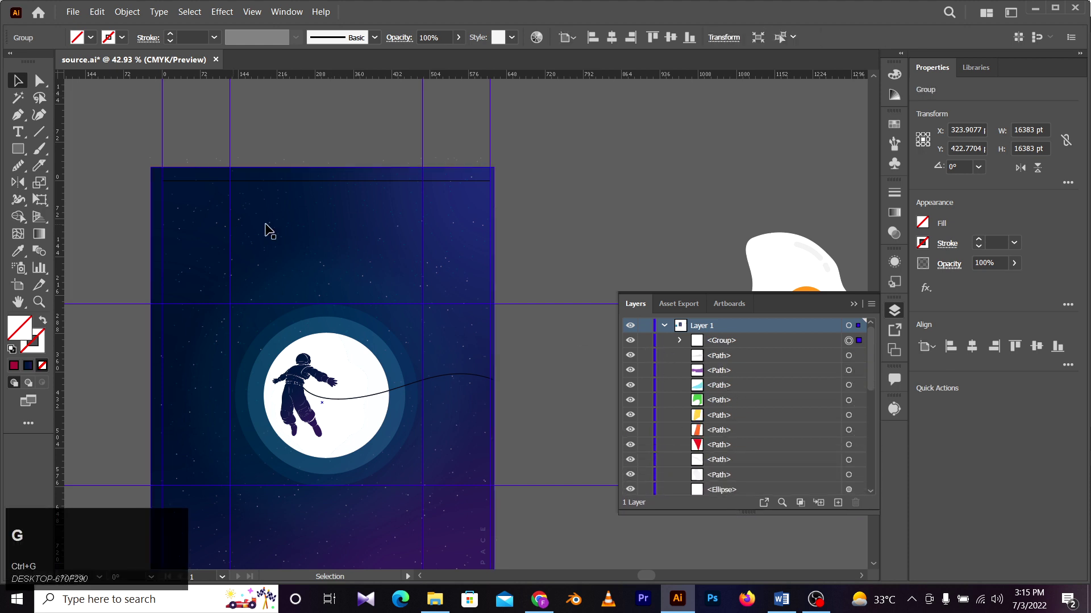
# Step: Check that the guides select and deselect as one group, and lock the guide group
pyautogui.click(17, 81)
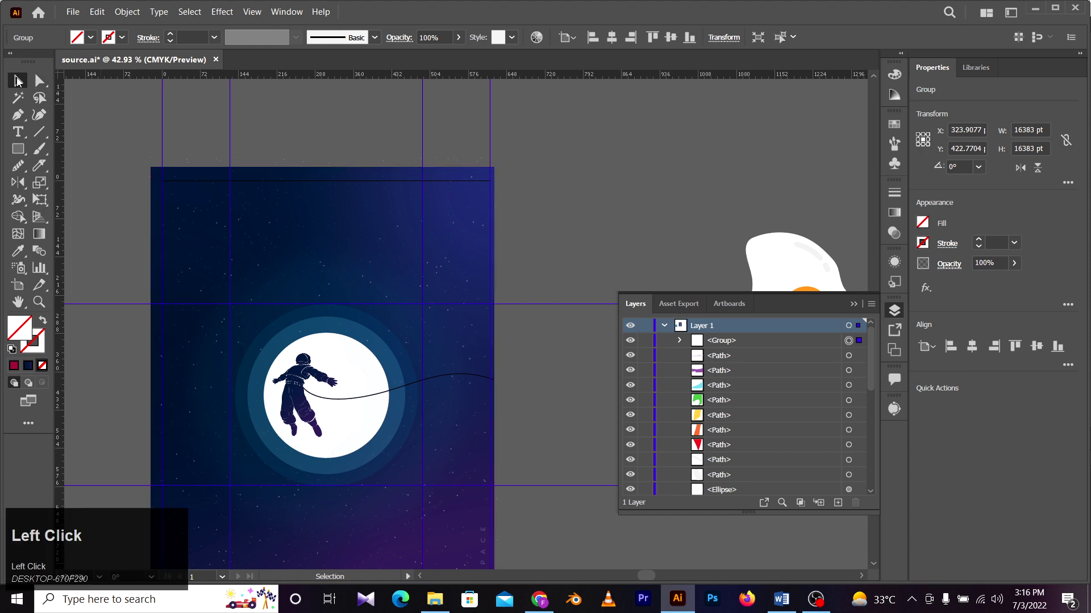
pyautogui.click(173, 117)
pyautogui.click(162, 117)
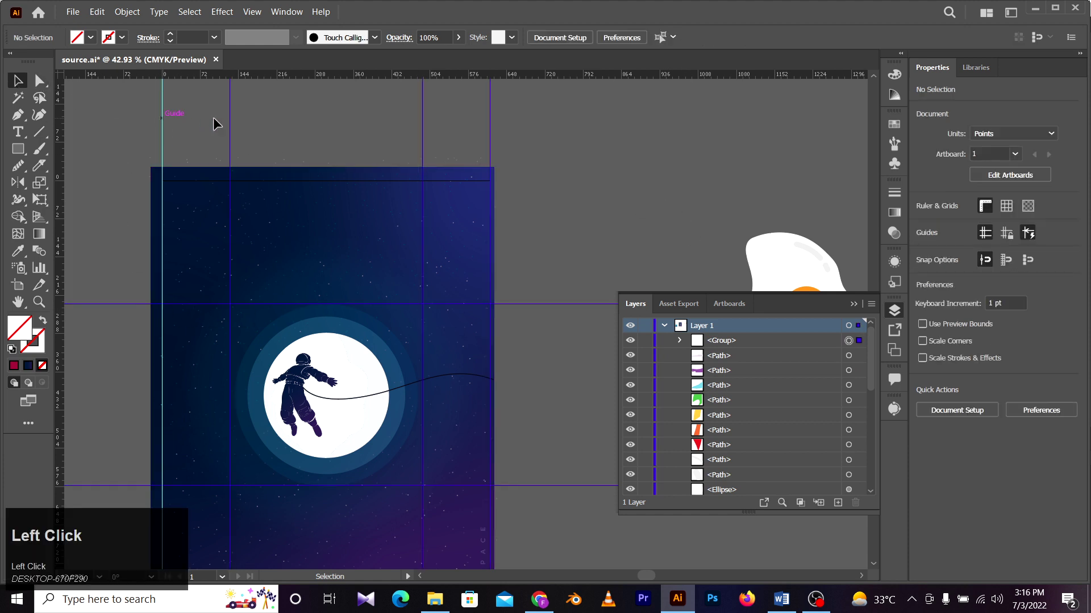
pyautogui.click(251, 121)
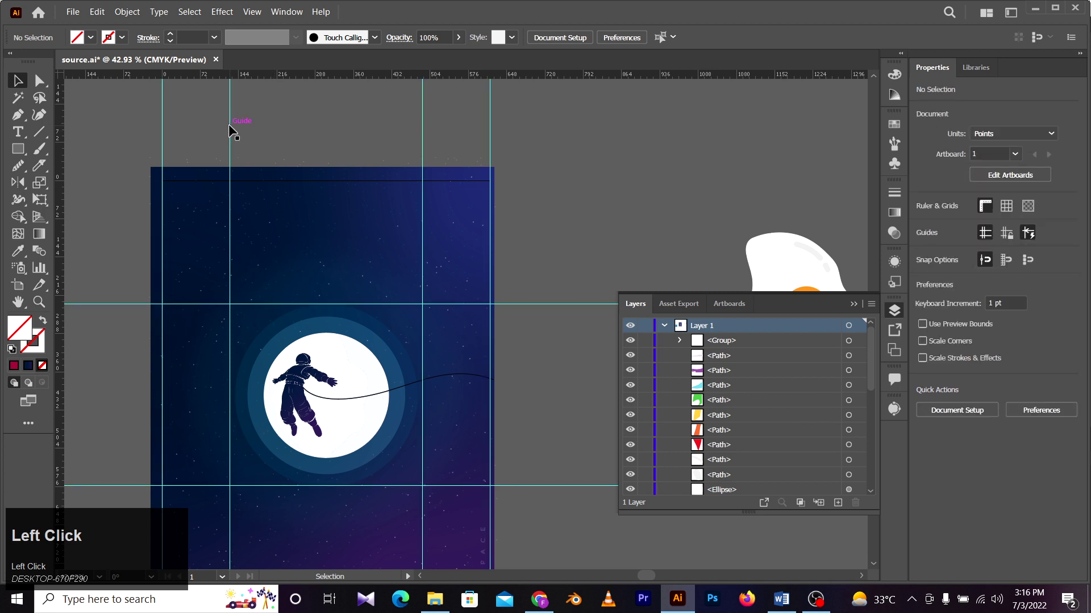
pyautogui.click(229, 124)
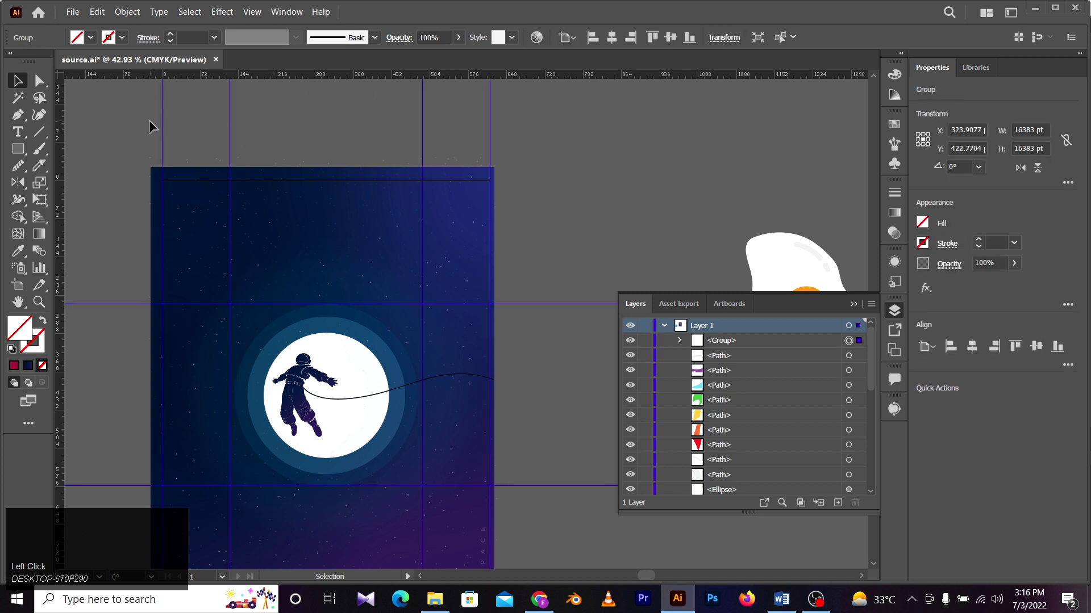
pyautogui.click(647, 342)
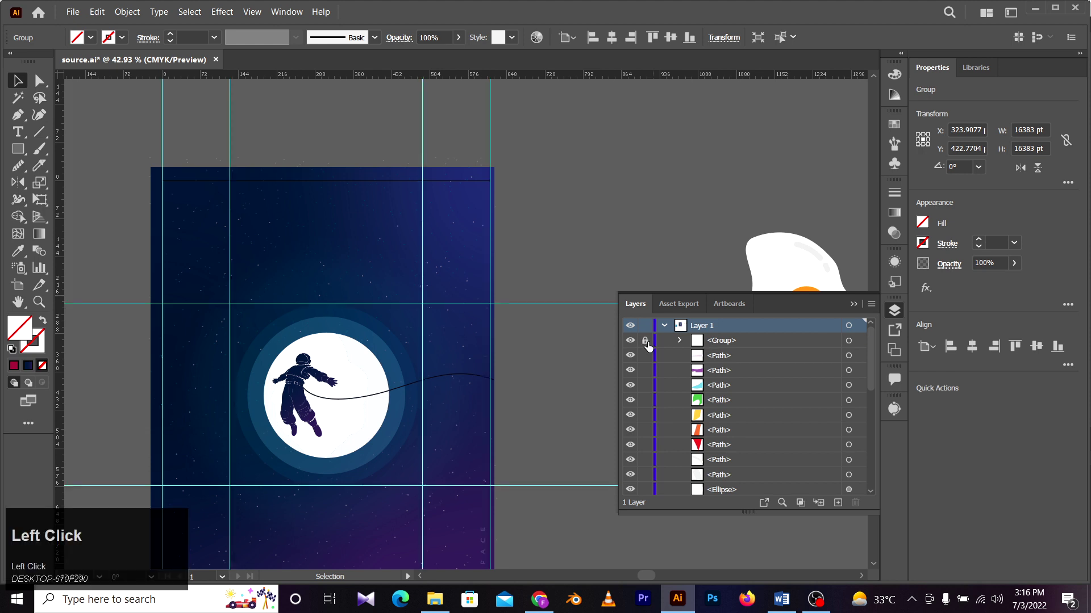
# Step: Hide the locked guide group and show it again, and try to move the second vertical guide
pyautogui.click(630, 341)
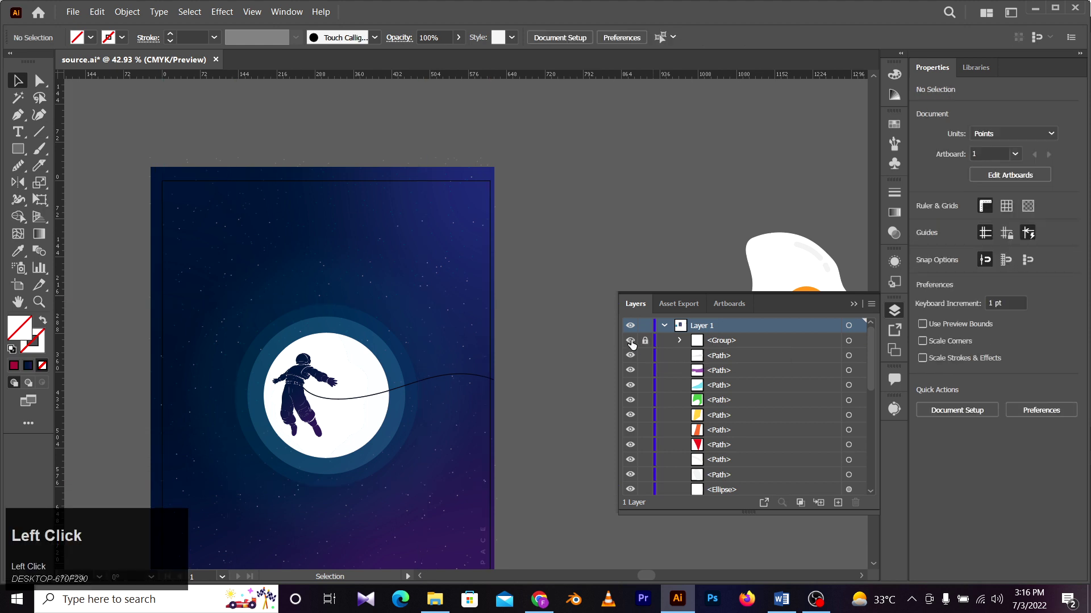
pyautogui.click(630, 341)
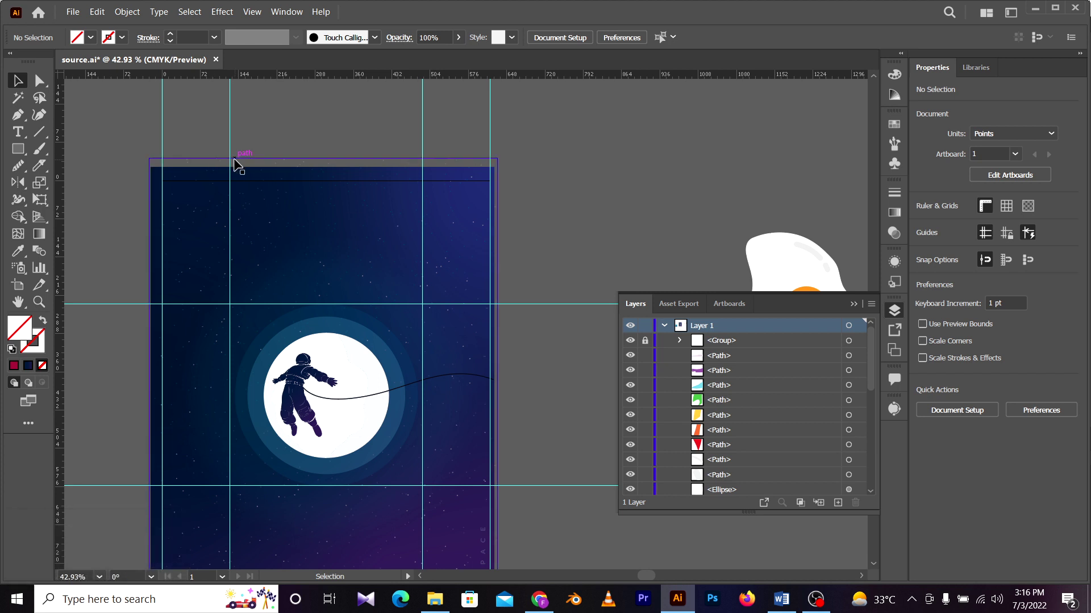
pyautogui.moveTo(230, 127); pyautogui.dragTo(248, 128)
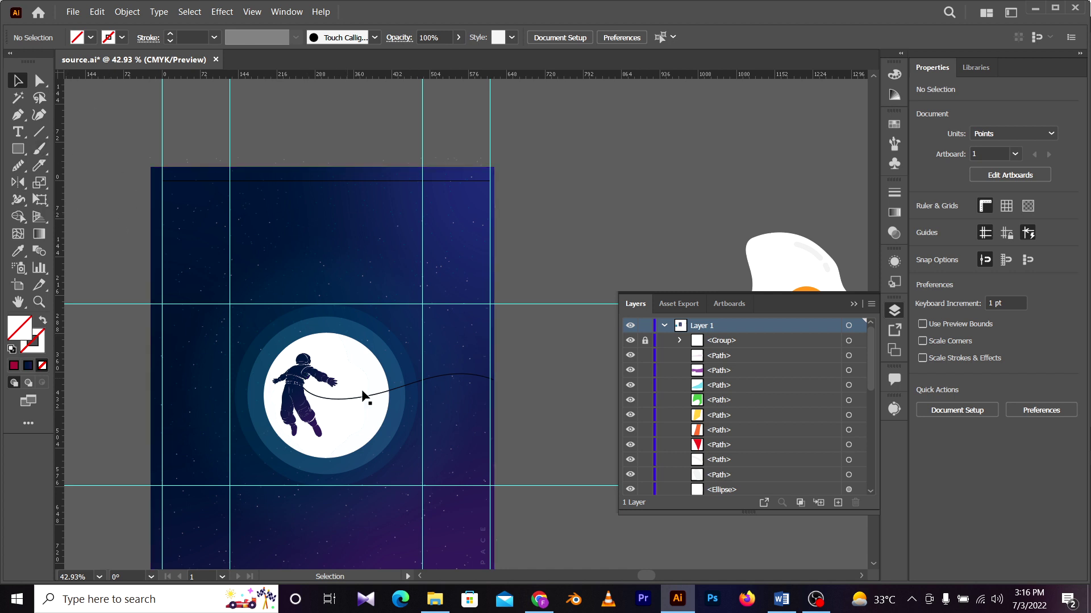
pyautogui.scroll(-3, 364, 396)
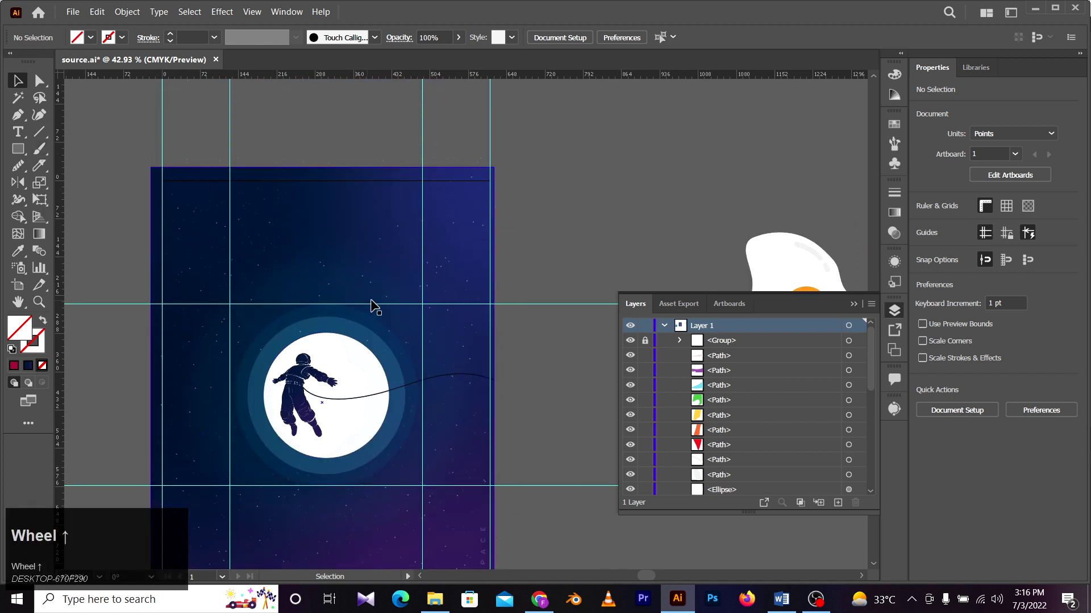
# Step: Draw a rectangle about 67 by 82 pt resting on the upper horizontal guide at the poster's left, and fill it white
pyautogui.click(18, 149)
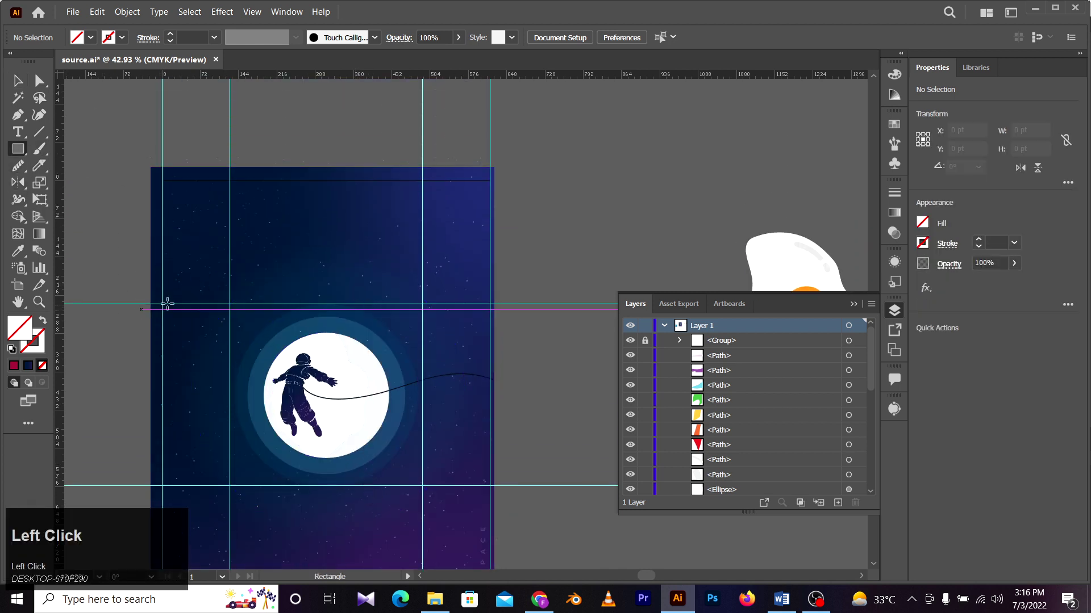
pyautogui.moveTo(172, 302); pyautogui.dragTo(261, 281)
pyautogui.press('i')
pyautogui.click(396, 394)
# Step: Duplicate the white rectangle sideways into an evenly spaced row of five along the upper guide
pyautogui.press('v')
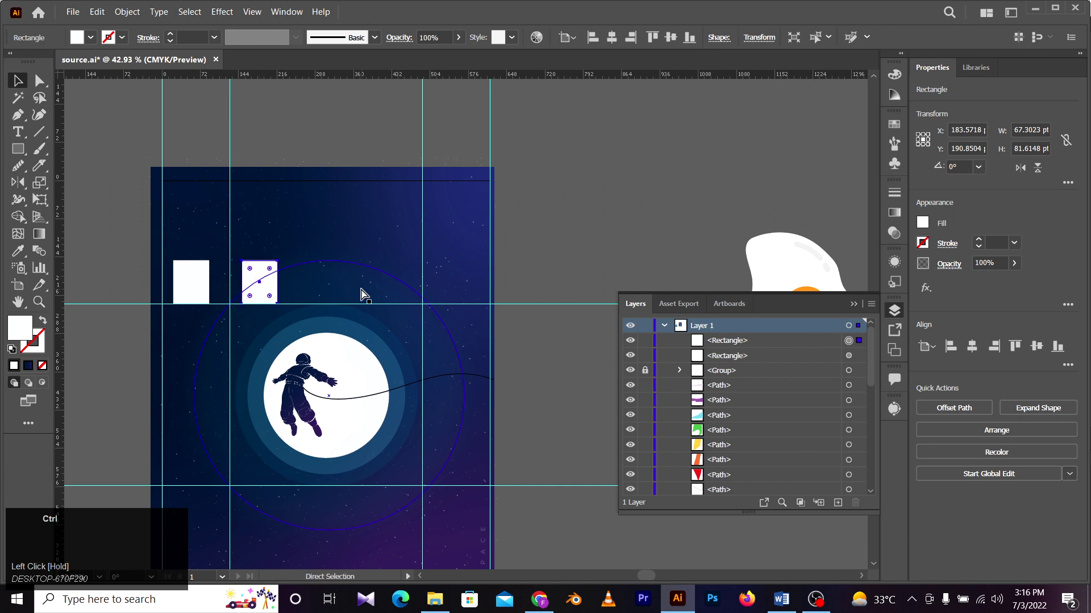
pyautogui.hotkey('ctrl', 'd')
pyautogui.hotkey('ctrl', 'd')
pyautogui.hotkey('ctrl', 'd')
pyautogui.click(523, 263)
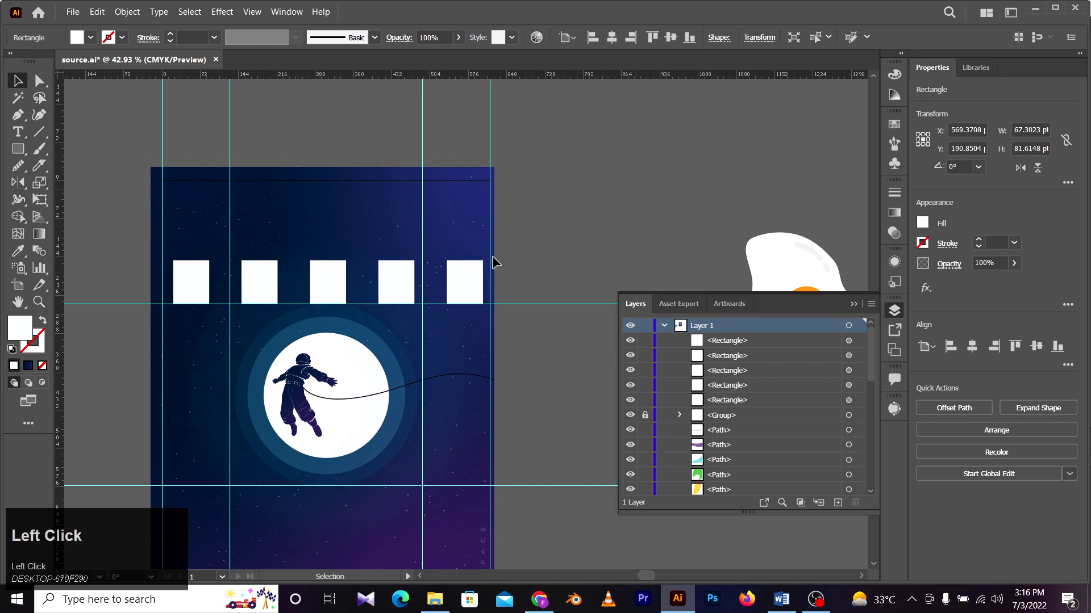
# Step: Shift the rightmost rectangle about 15 pt left and the leftmost rectangle slightly right, and deselect them
pyautogui.moveTo(476, 280); pyautogui.dragTo(468, 280)
pyautogui.click(552, 263)
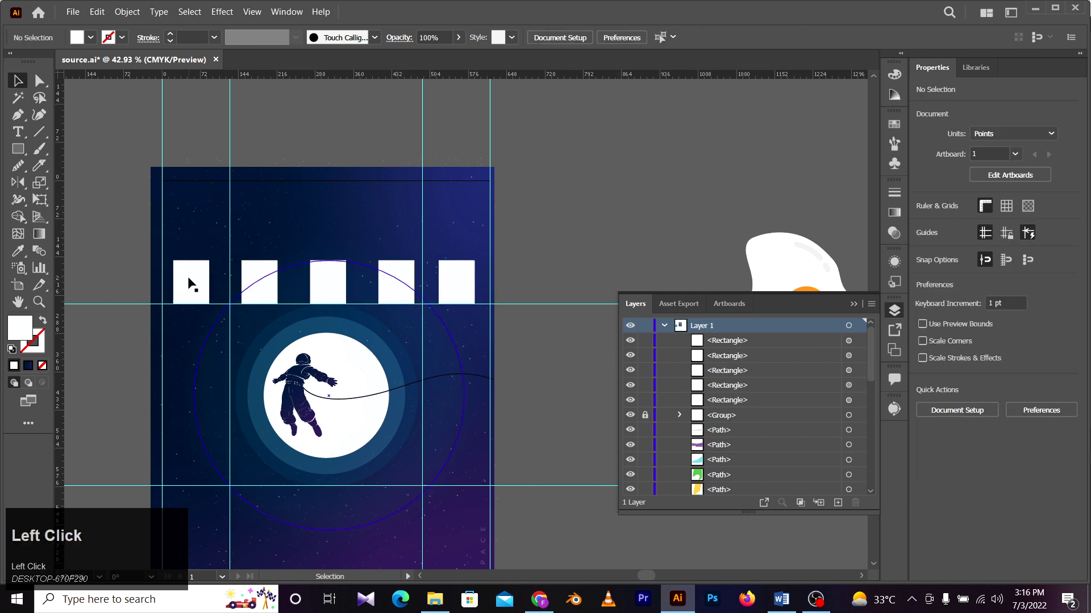
pyautogui.moveTo(190, 283); pyautogui.dragTo(195, 284)
pyautogui.click(592, 200)
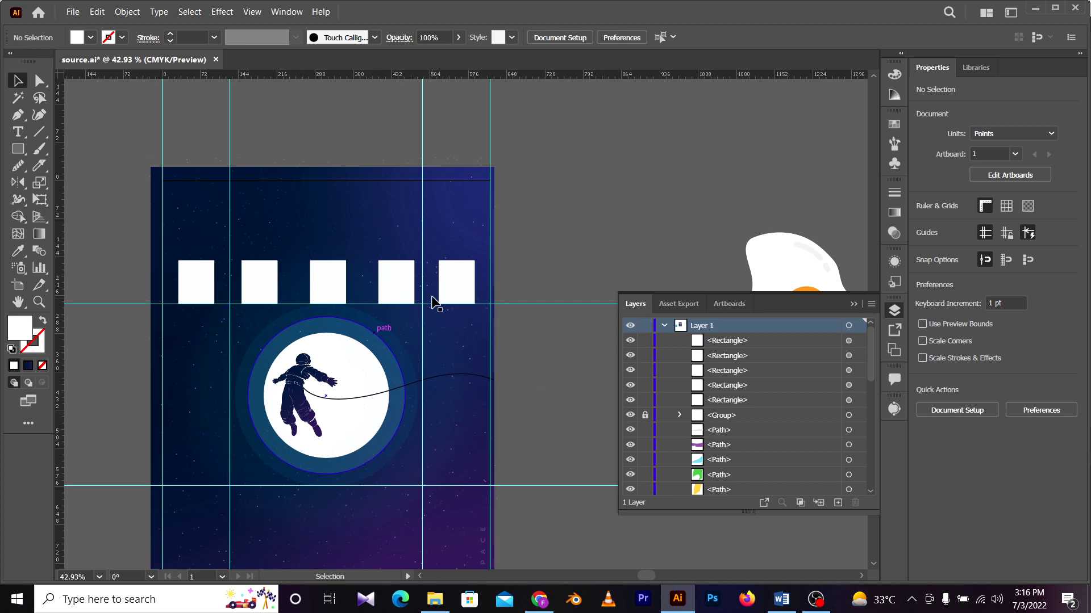
# Step: Select all five white rectangles in the row and delete them
pyautogui.click(456, 294)
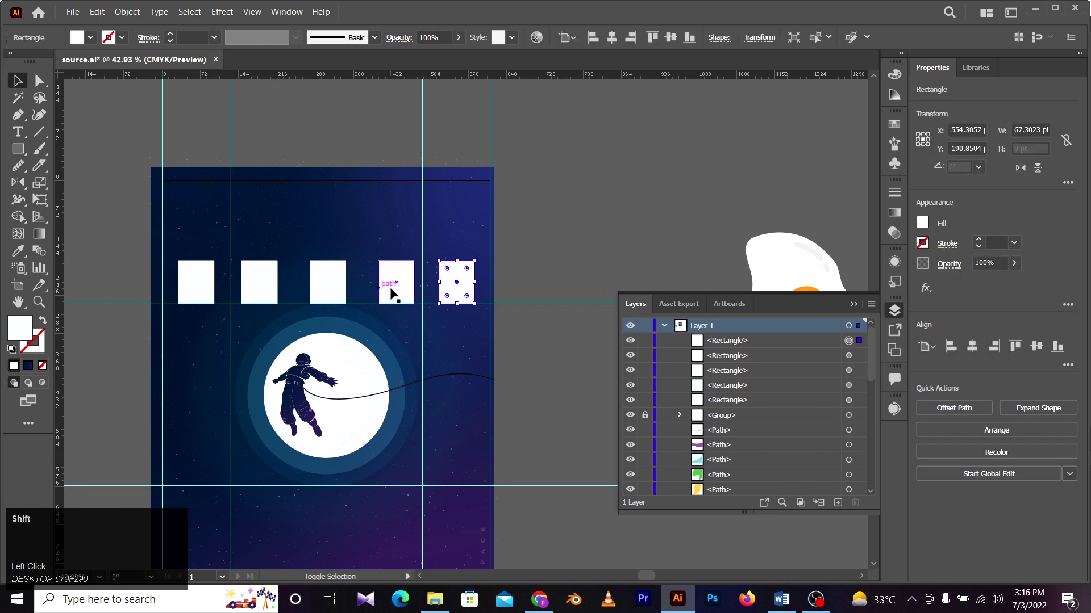
pyautogui.keyDown('shift'); pyautogui.click(390, 292); pyautogui.keyUp('shift')
pyautogui.keyDown('shift'); pyautogui.click(340, 291); pyautogui.keyUp('shift')
pyautogui.keyDown('shift'); pyautogui.click(263, 287); pyautogui.keyUp('shift')
pyautogui.keyDown('shift'); pyautogui.click(190, 286); pyautogui.keyUp('shift')
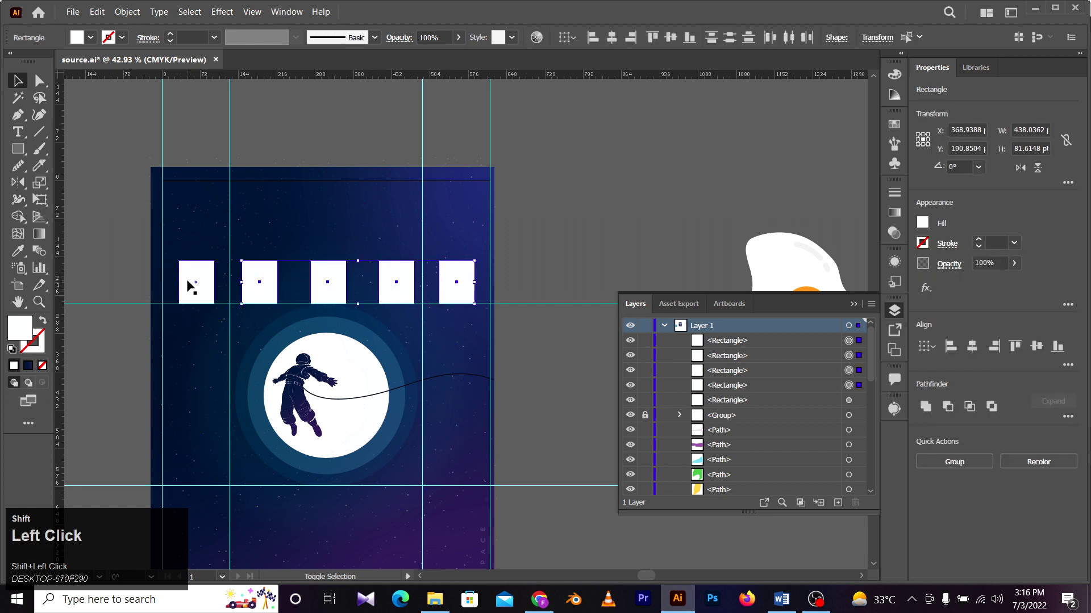
pyautogui.press('Delete')
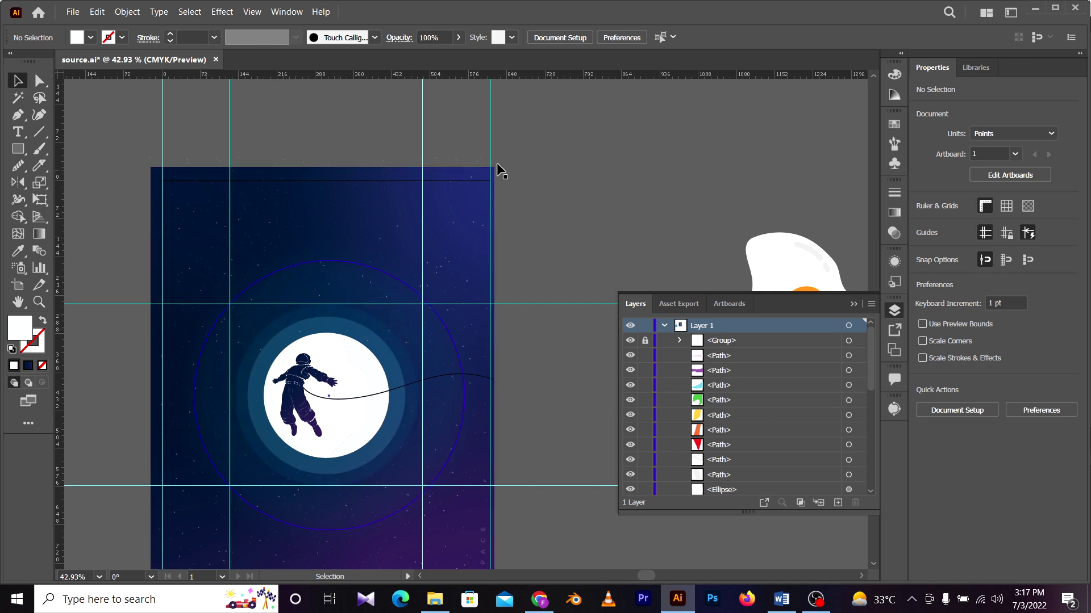
# Step: Unlock the grouped ruler guides and ungroup them into separate guides
pyautogui.click(635, 346)
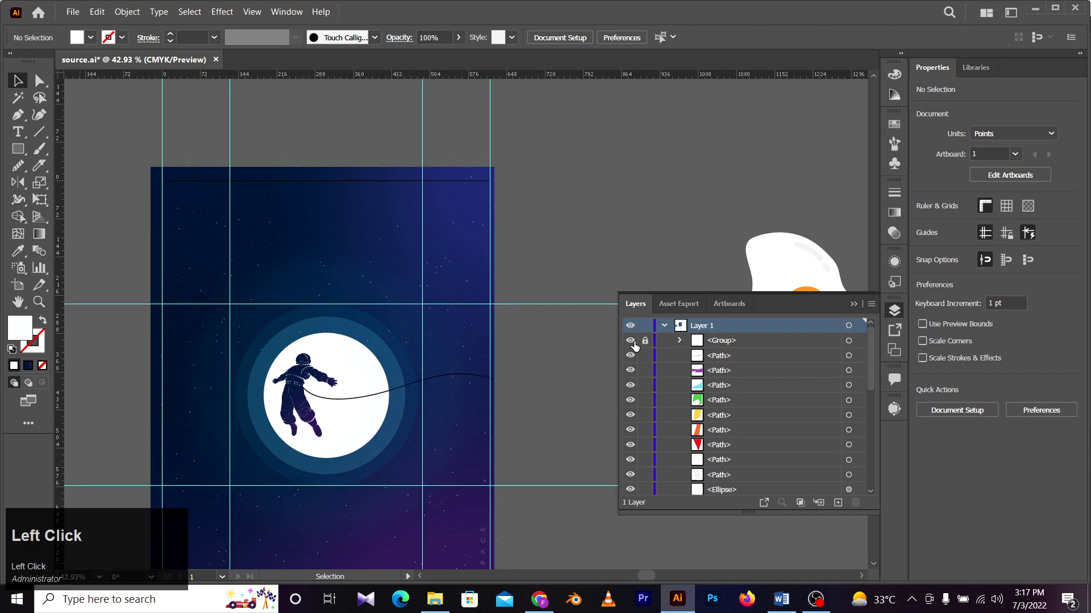
pyautogui.click(634, 343)
pyautogui.click(632, 342)
pyautogui.rightClick(423, 134)
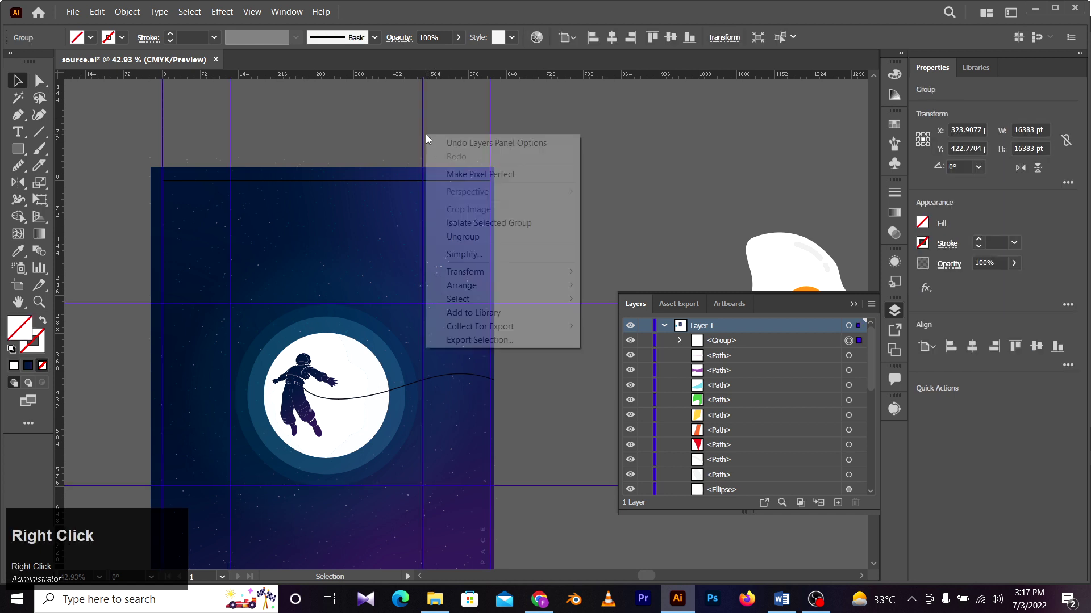
pyautogui.click(471, 234)
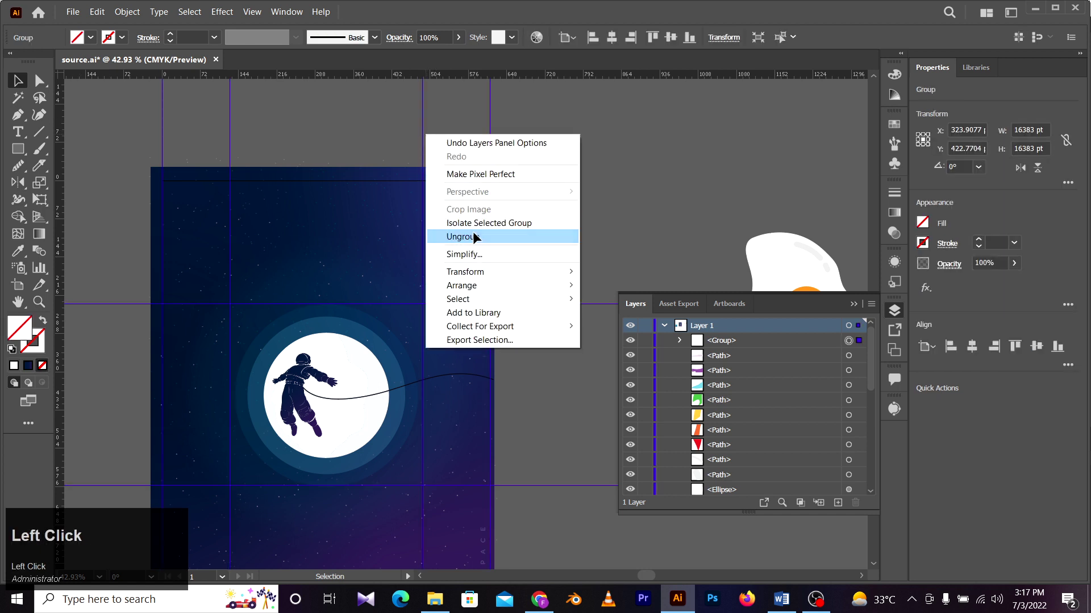
pyautogui.click(535, 114)
# Step: Move the outer vertical guides inward beside their neighbours, and delete the two guides on the poster's right half
pyautogui.moveTo(492, 130); pyautogui.dragTo(438, 130)
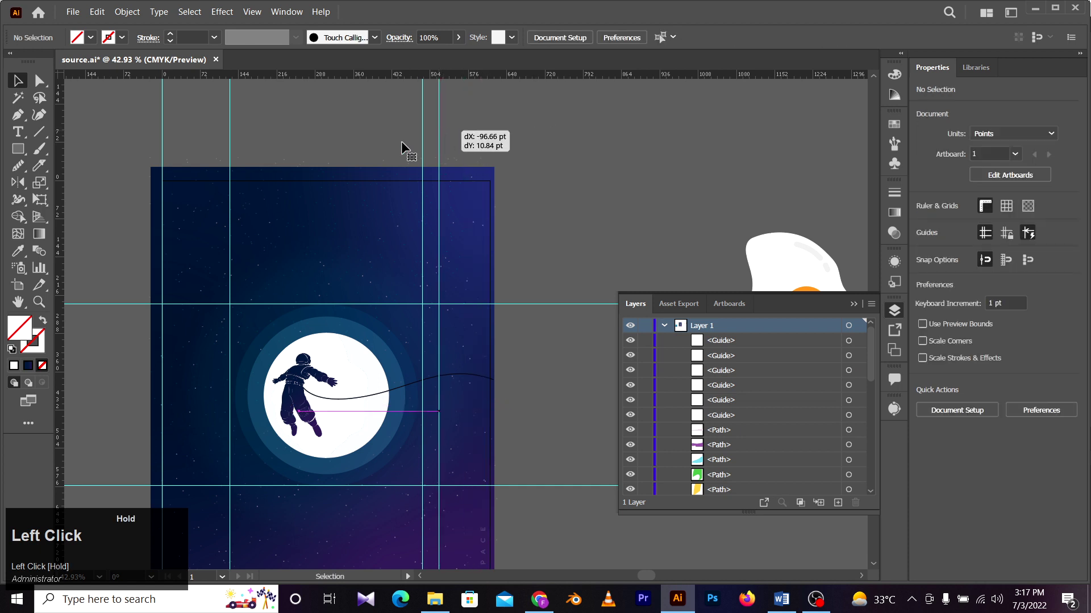
pyautogui.moveTo(161, 124); pyautogui.dragTo(219, 131)
pyautogui.moveTo(461, 121); pyautogui.dragTo(397, 144)
pyautogui.press('Delete')
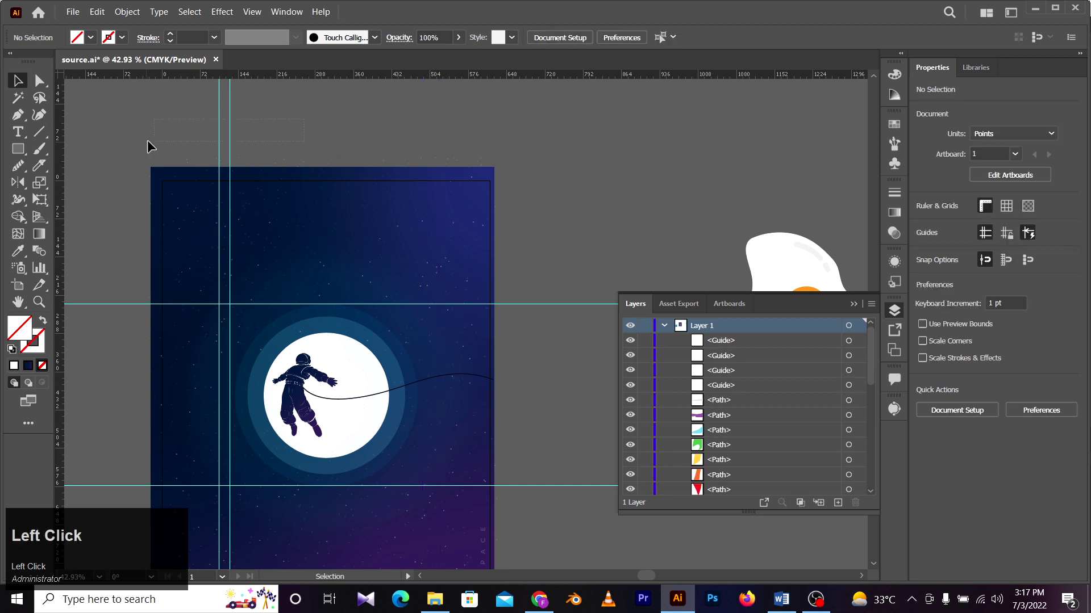
# Step: Copy the remaining pair of vertical guides and paste the duplicate near the poster's right edge, leaving nothing selected
pyautogui.moveTo(147, 145); pyautogui.dragTo(261, 165)
pyautogui.hotkey('ctrl', 'c')
pyautogui.hotkey('ctrl', 'v')
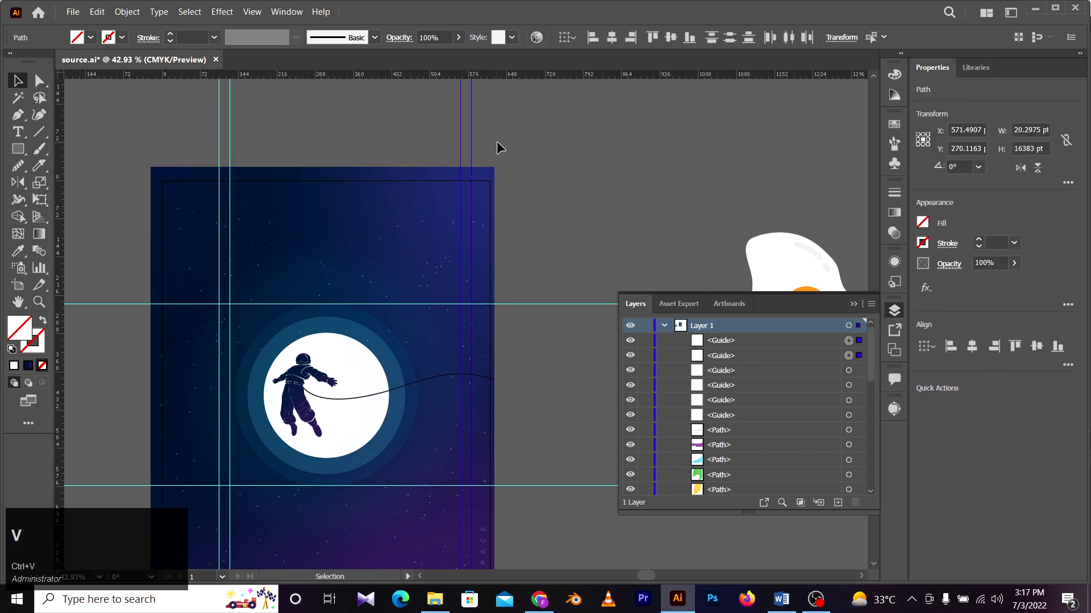
pyautogui.click(494, 165)
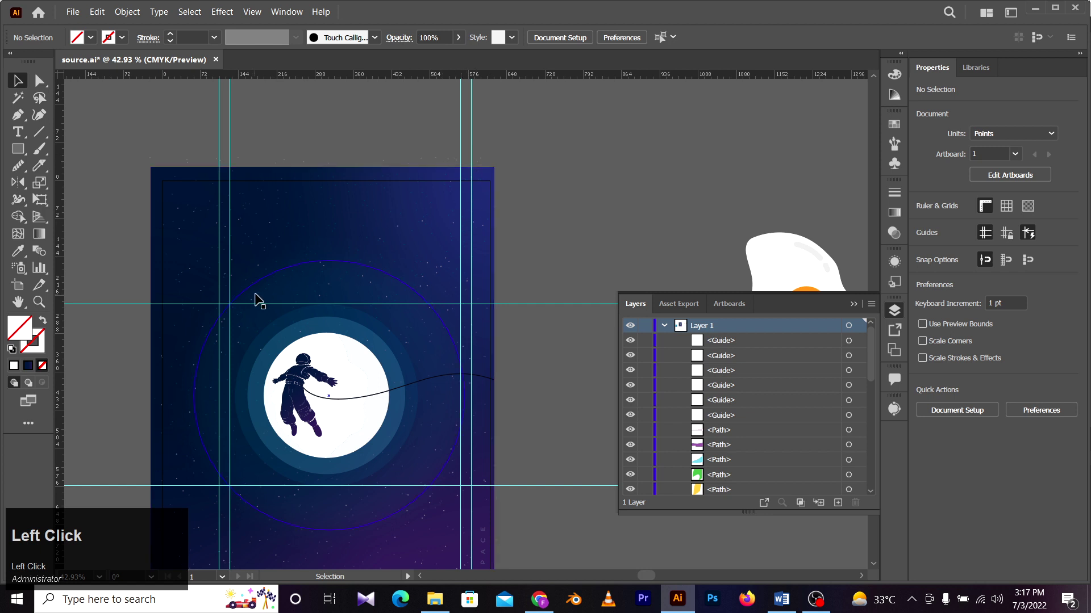
# Step: Lock all guides in the document with Lock Guides
pyautogui.press('space')
pyautogui.moveTo(245, 224); pyautogui.dragTo(300, 223)
pyautogui.press('z')
pyautogui.moveTo(265, 275); pyautogui.dragTo(241, 267)
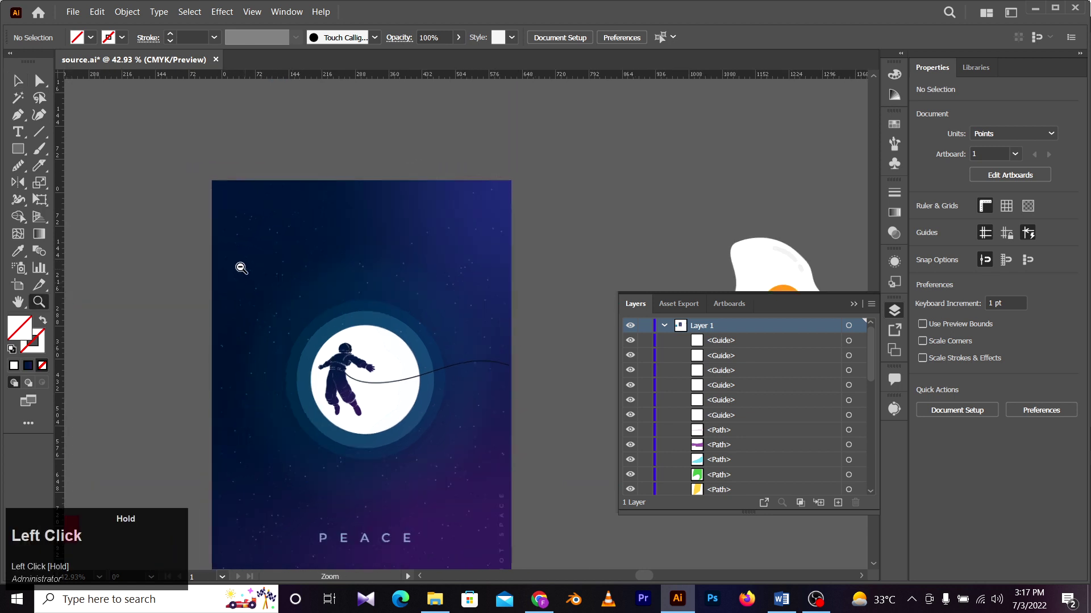
pyautogui.moveTo(176, 298); pyautogui.dragTo(275, 311)
pyautogui.moveTo(495, 155); pyautogui.dragTo(418, 166)
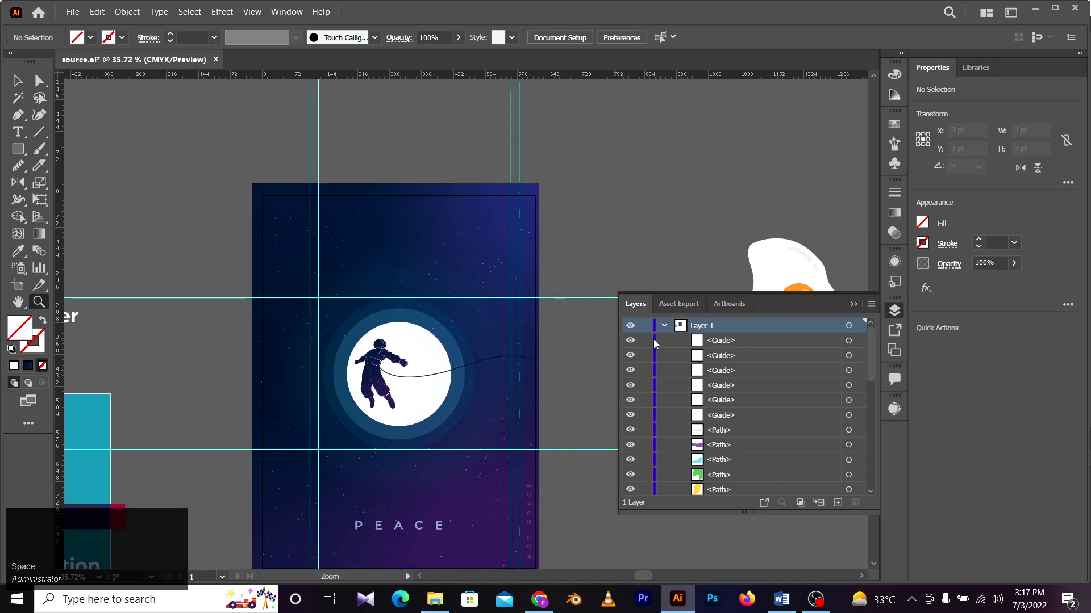
pyautogui.click(19, 82)
pyautogui.click(24, 87)
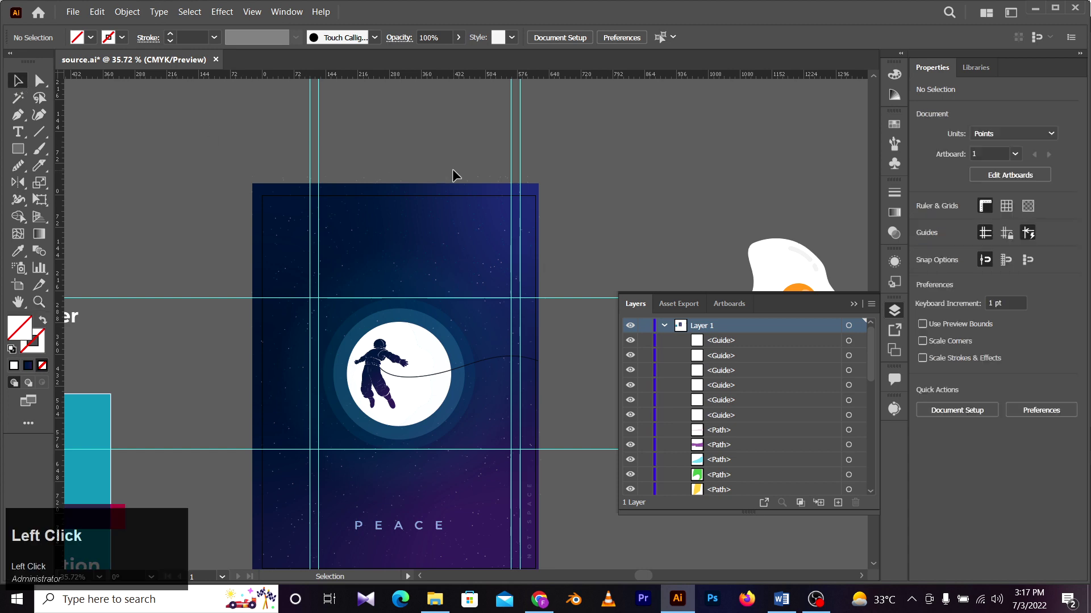
pyautogui.click(254, 9)
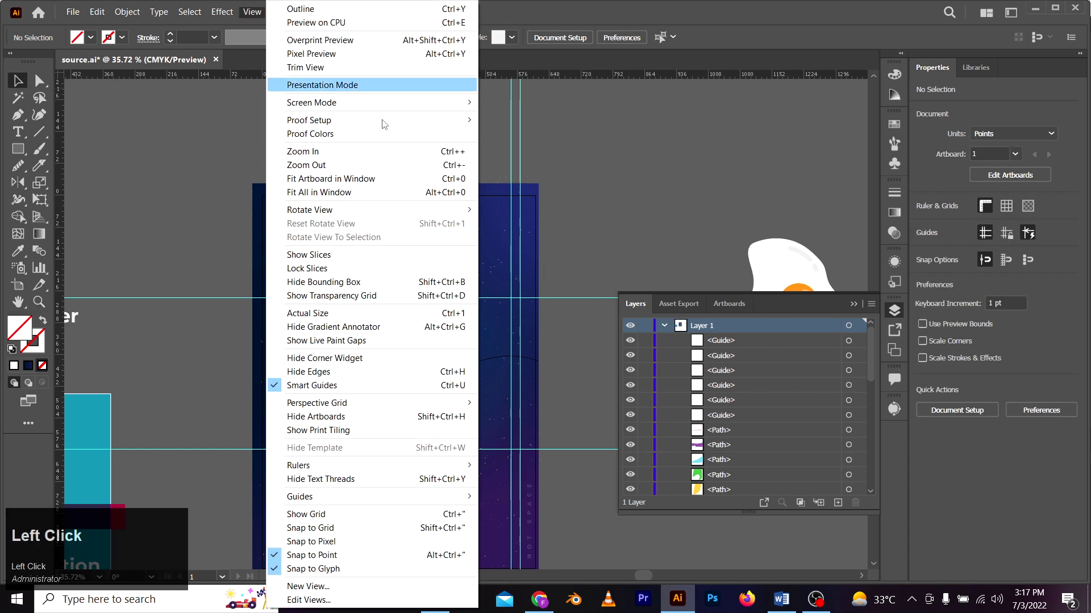
pyautogui.moveTo(423, 502)
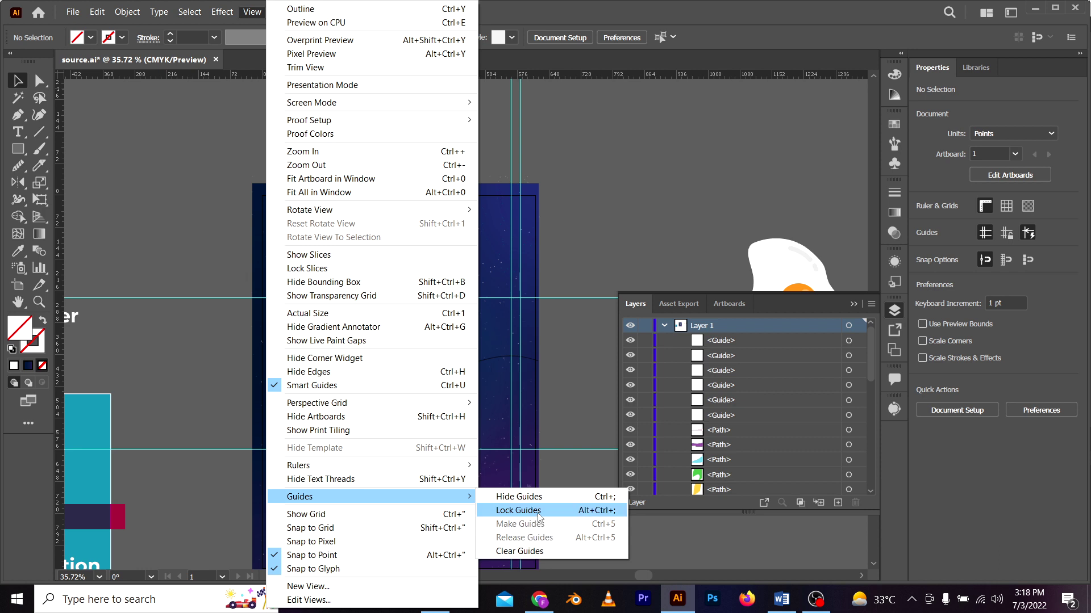
pyautogui.click(518, 510)
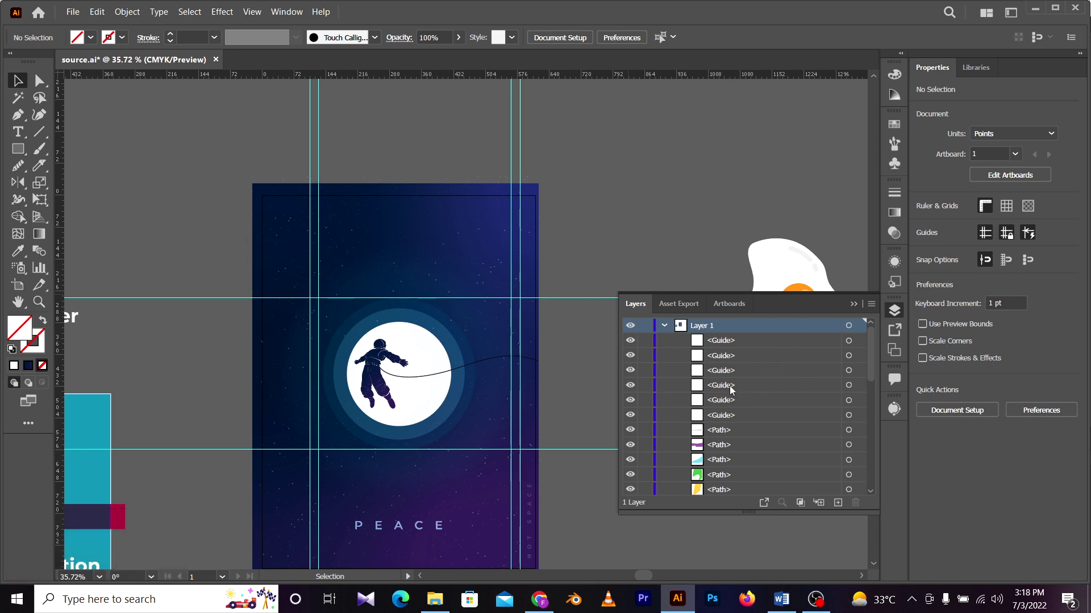
# Step: Hide all guides and show them again
pyautogui.click(222, 11)
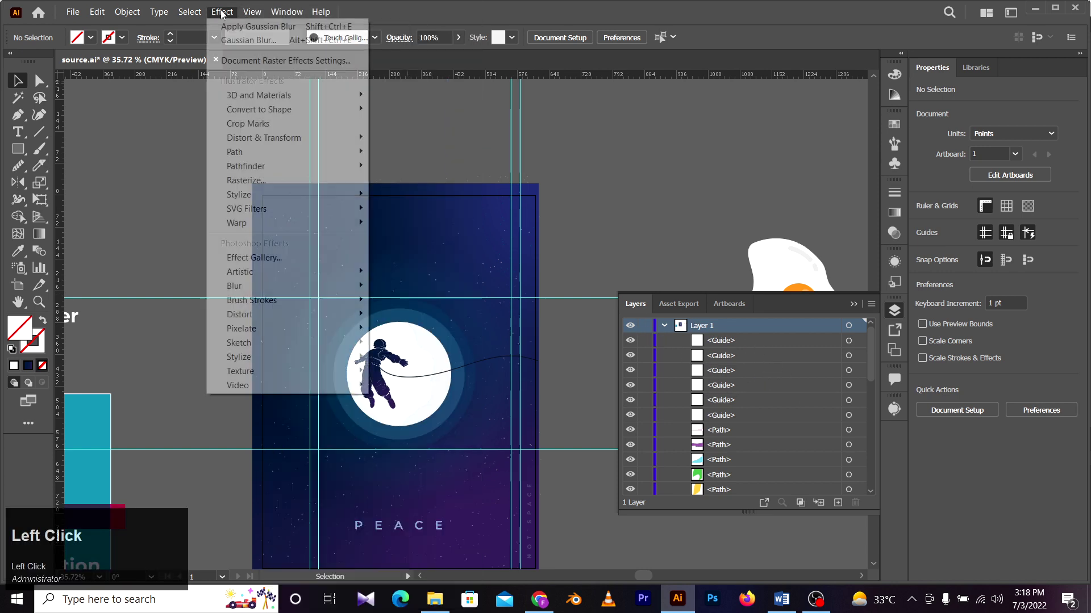
pyautogui.moveTo(255, 13)
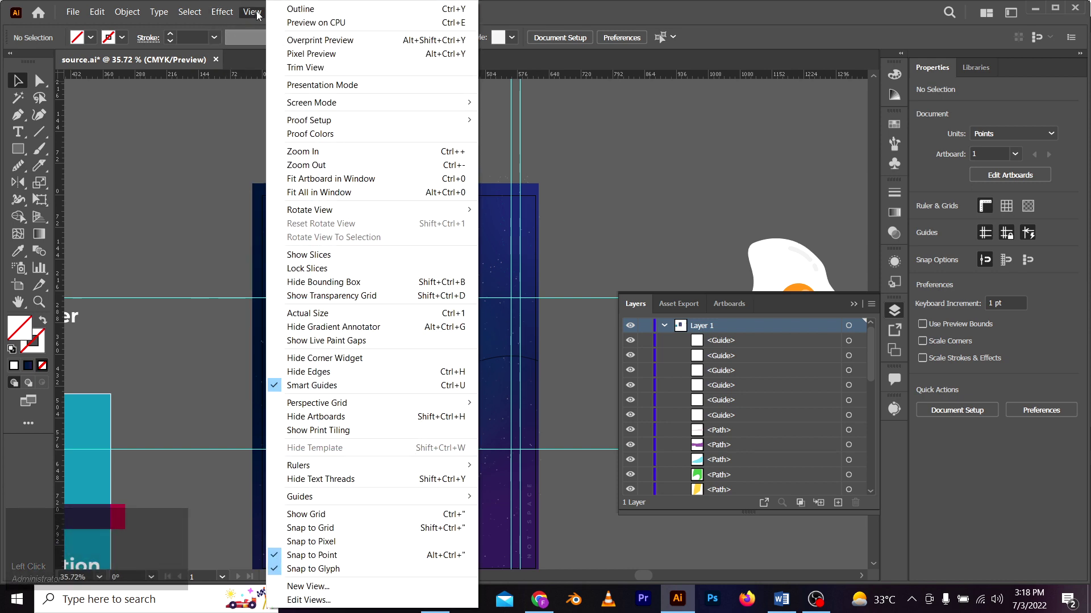
pyautogui.moveTo(461, 496)
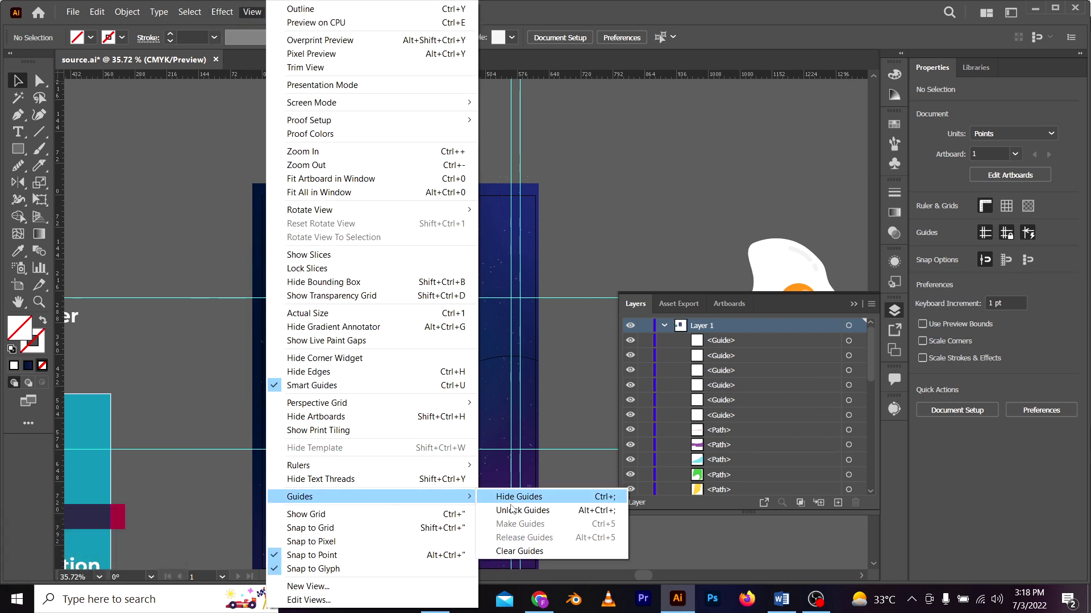
pyautogui.click(539, 509)
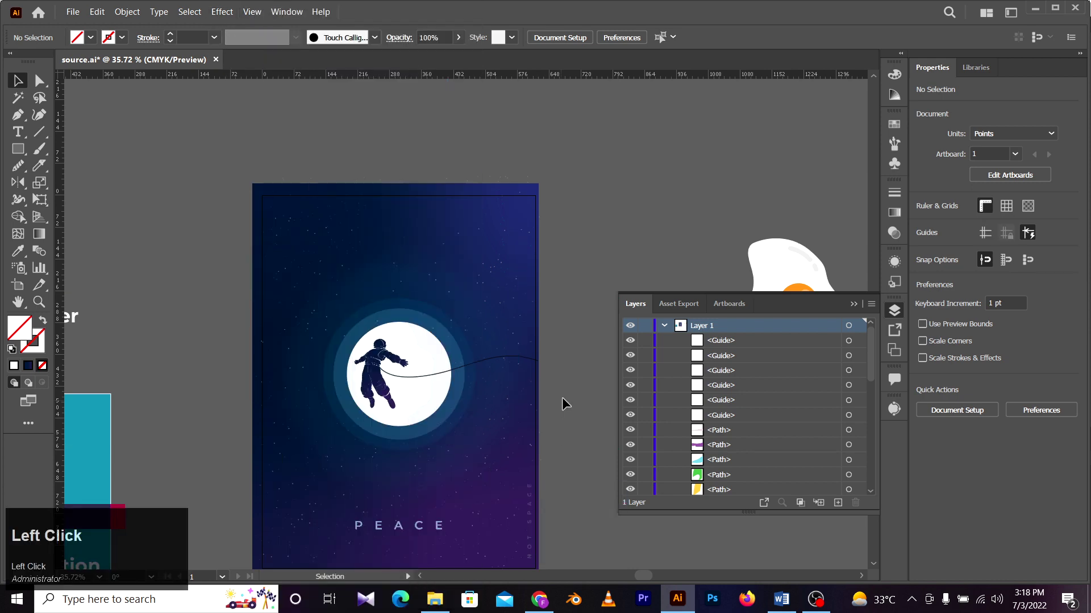
pyautogui.click(251, 11)
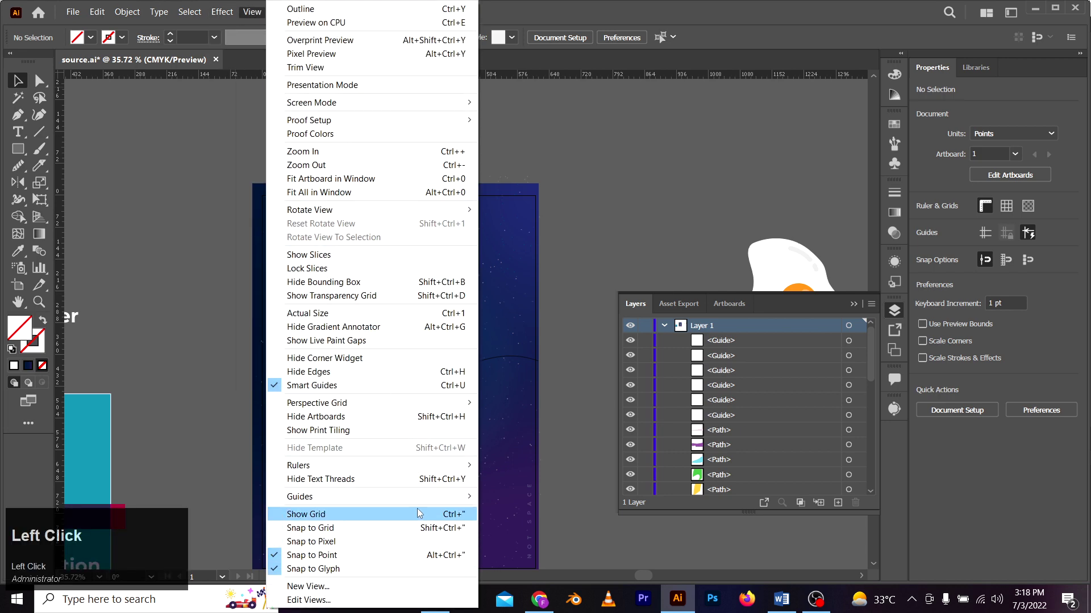
pyautogui.click(520, 496)
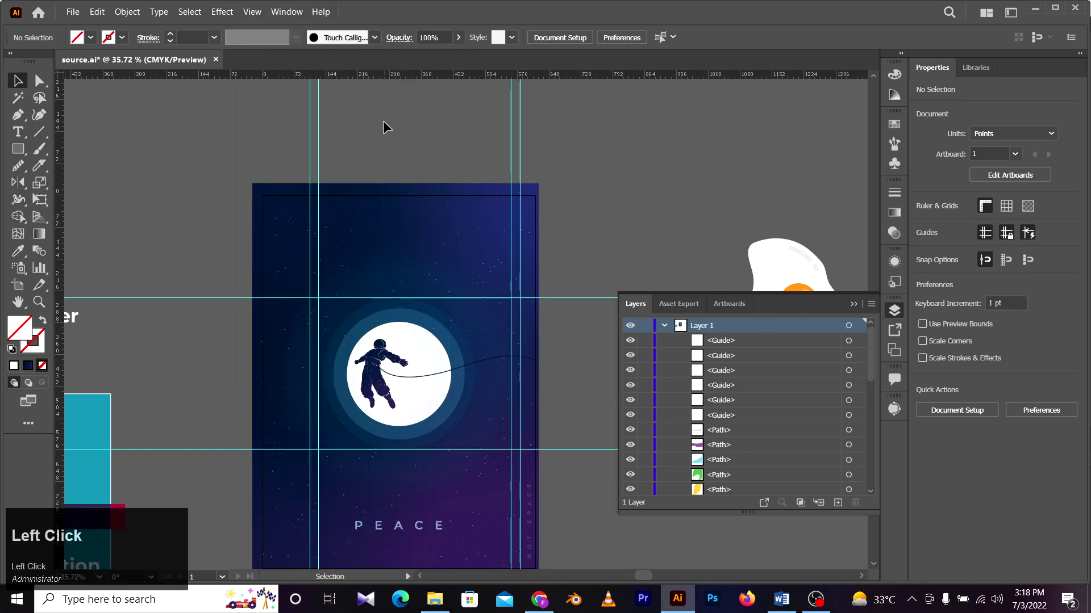
# Step: Unlock the guides and move the rightmost vertical guide onto the right side of the poster's inner frame
pyautogui.click(245, 13)
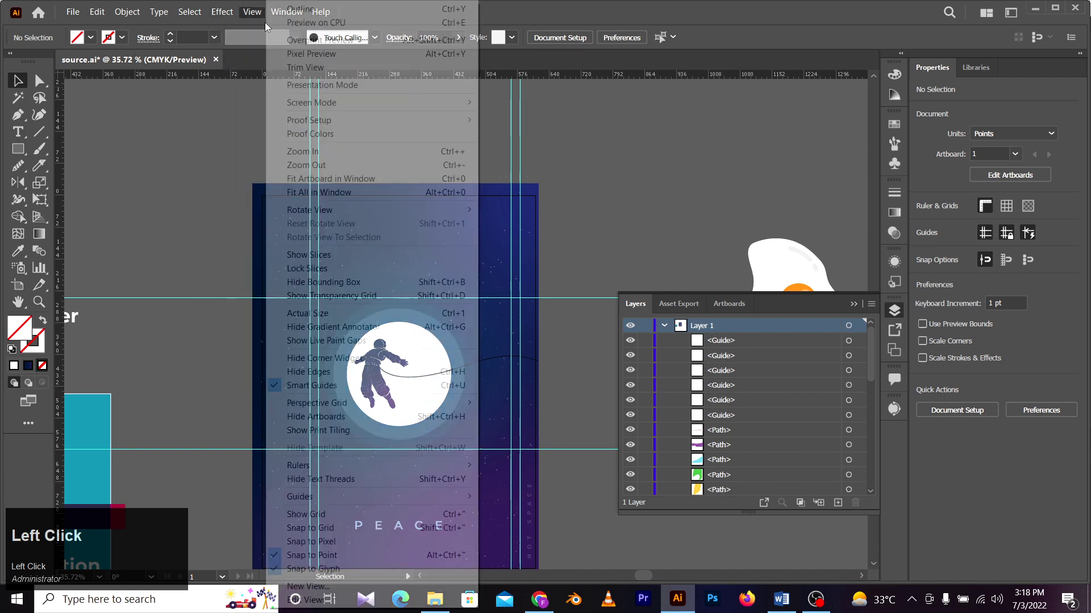
pyautogui.moveTo(428, 500)
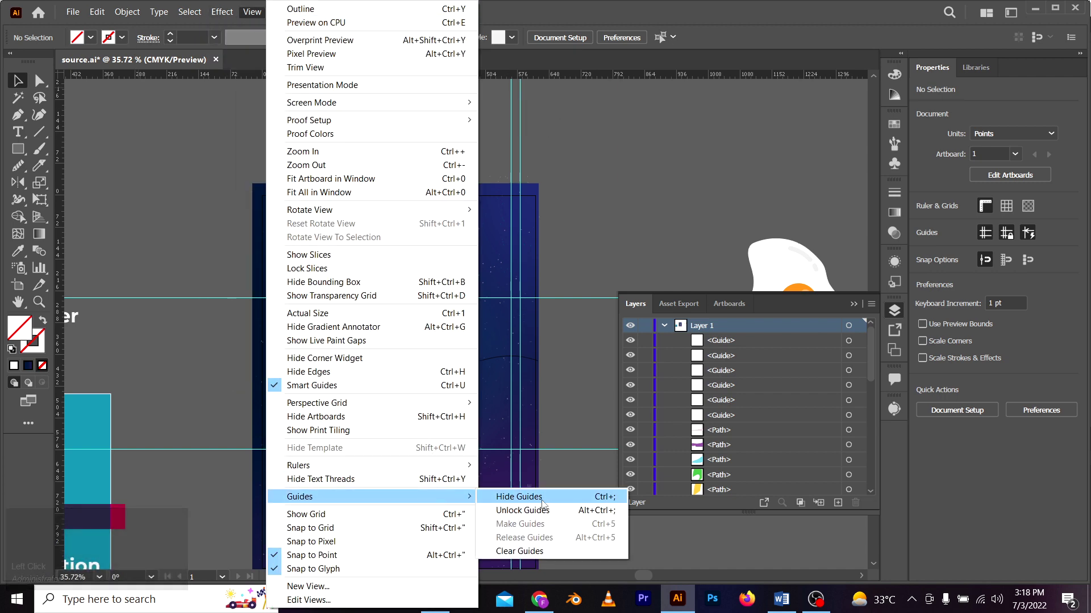
pyautogui.click(522, 510)
pyautogui.moveTo(518, 153); pyautogui.dragTo(535, 149)
# Step: Clear all guides from the document
pyautogui.click(222, 12)
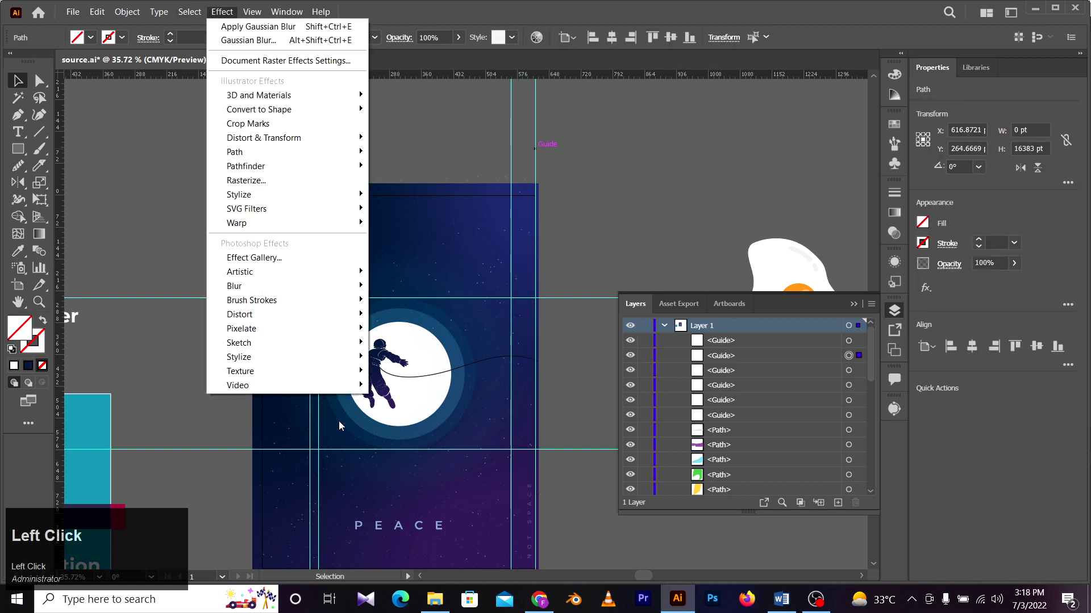
pyautogui.moveTo(251, 12)
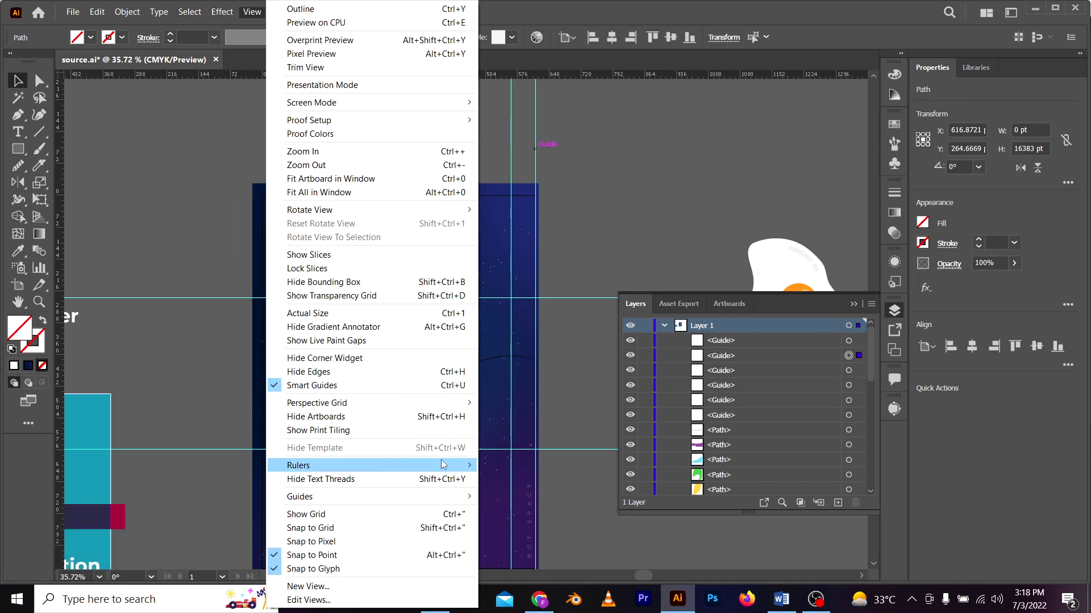
pyautogui.moveTo(418, 497)
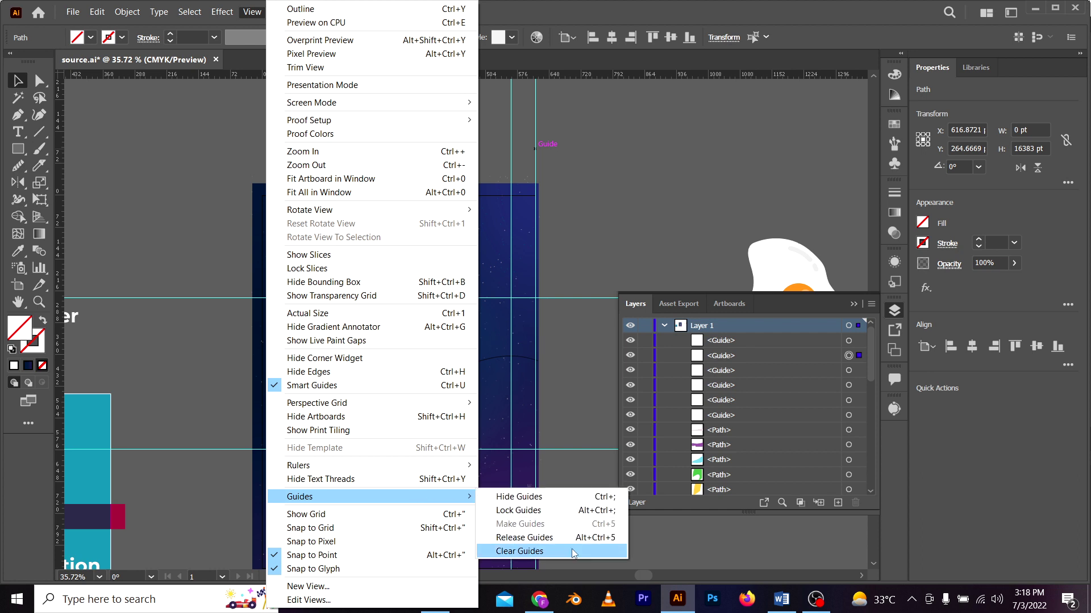
pyautogui.click(574, 554)
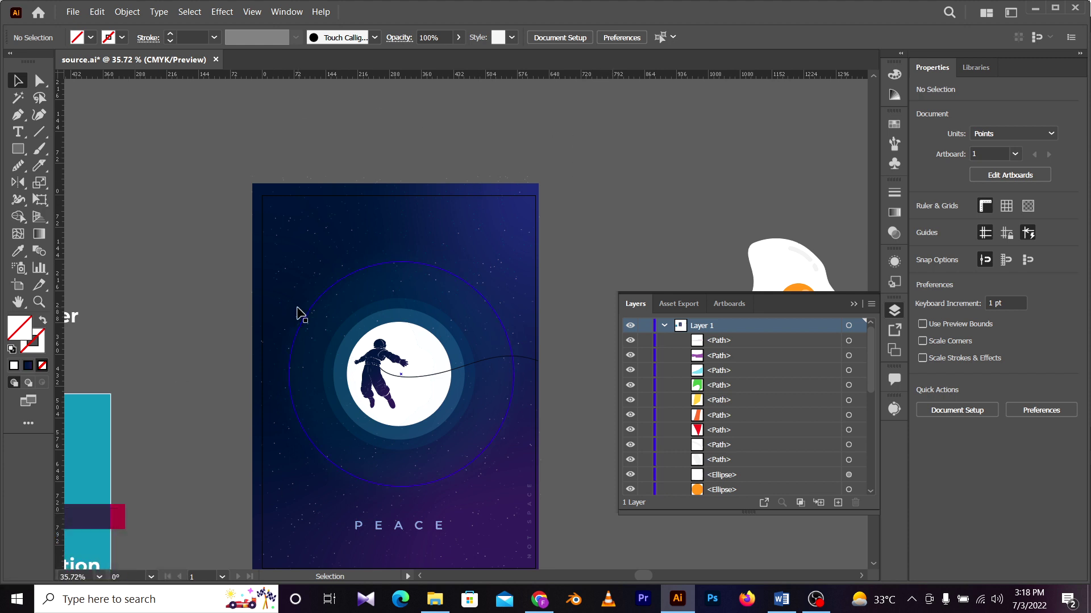
# Step: Set the ruler units to inches
pyautogui.press('space')
pyautogui.moveTo(204, 348); pyautogui.dragTo(326, 272)
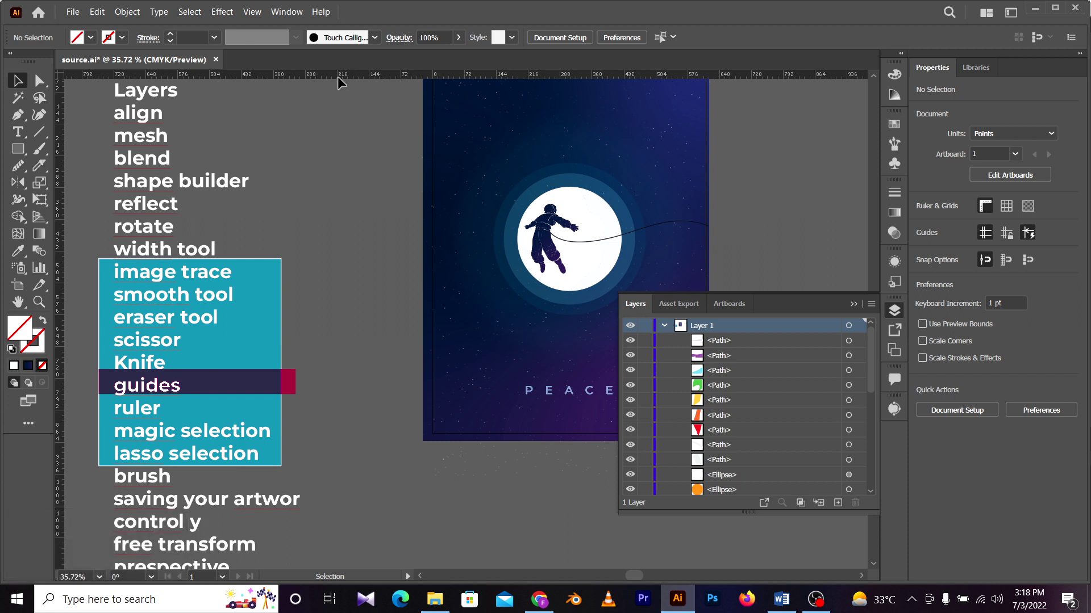
pyautogui.rightClick(358, 75)
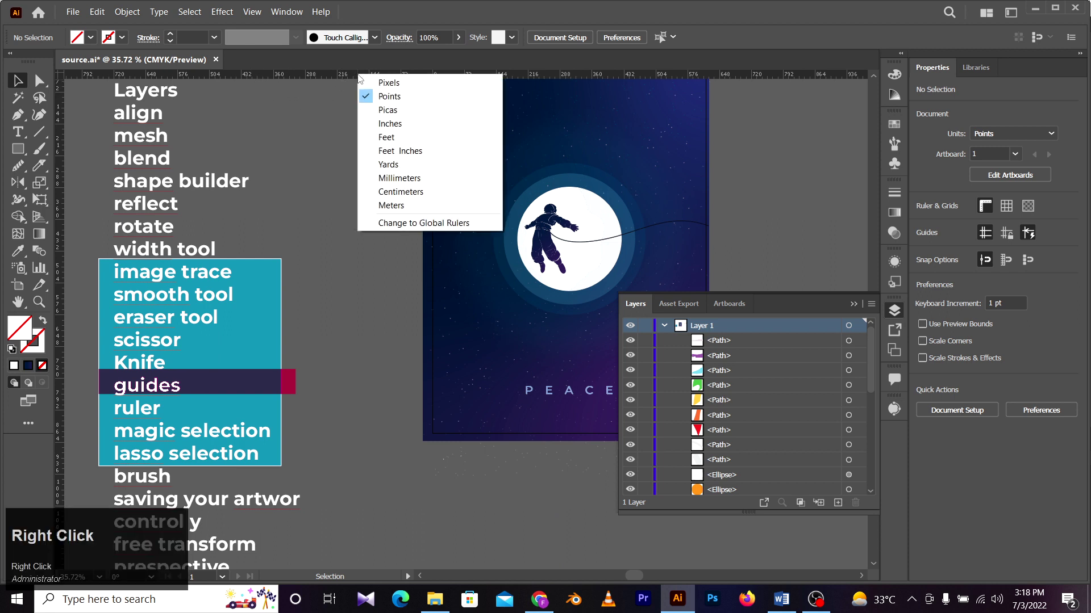
pyautogui.click(332, 104)
pyautogui.rightClick(347, 75)
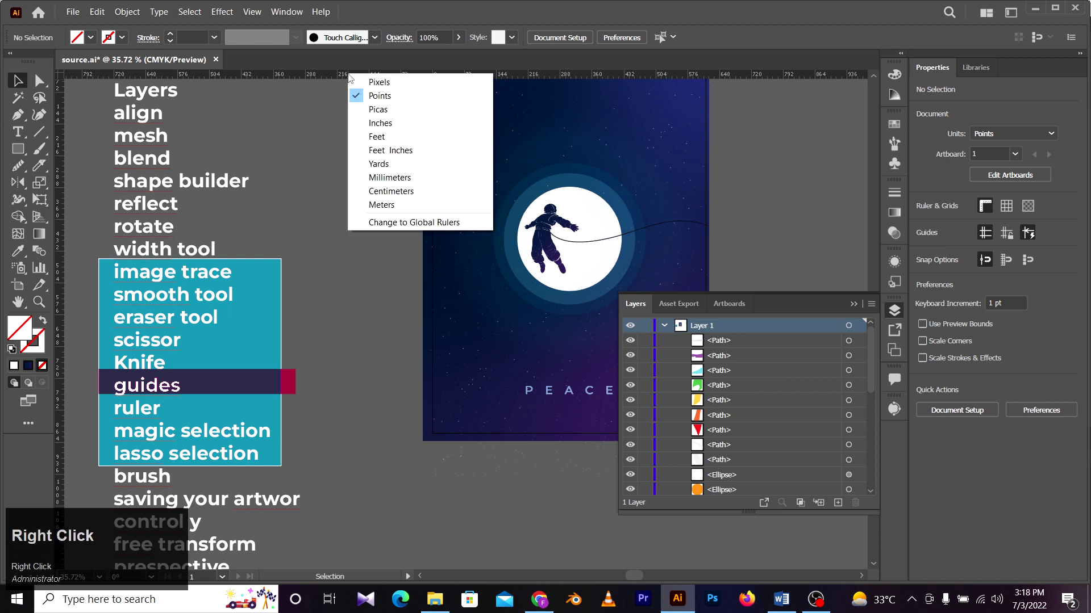
pyautogui.click(329, 138)
pyautogui.rightClick(352, 74)
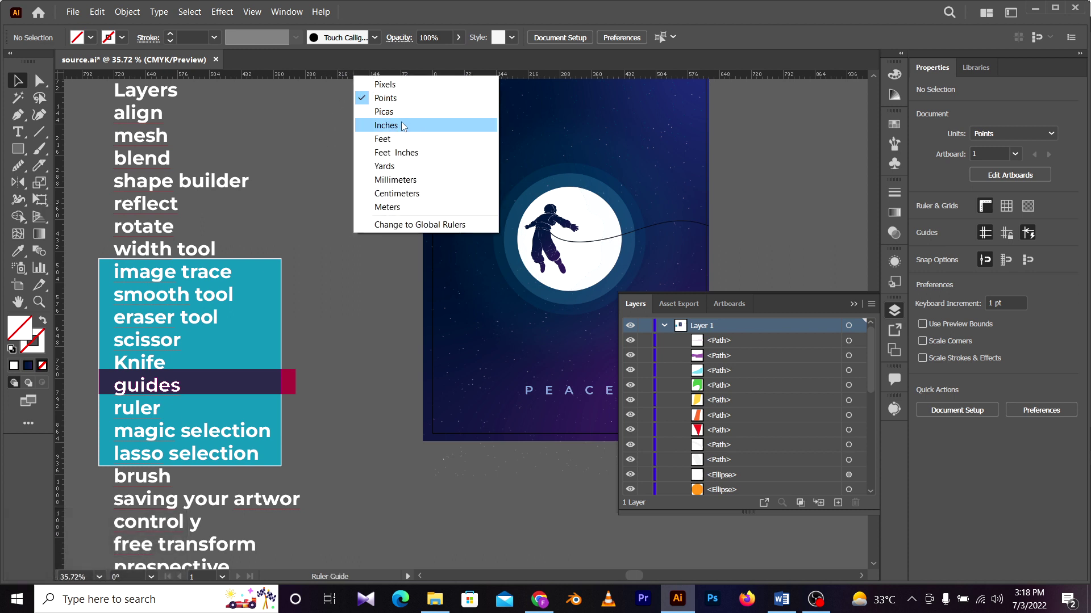
pyautogui.rightClick(335, 75)
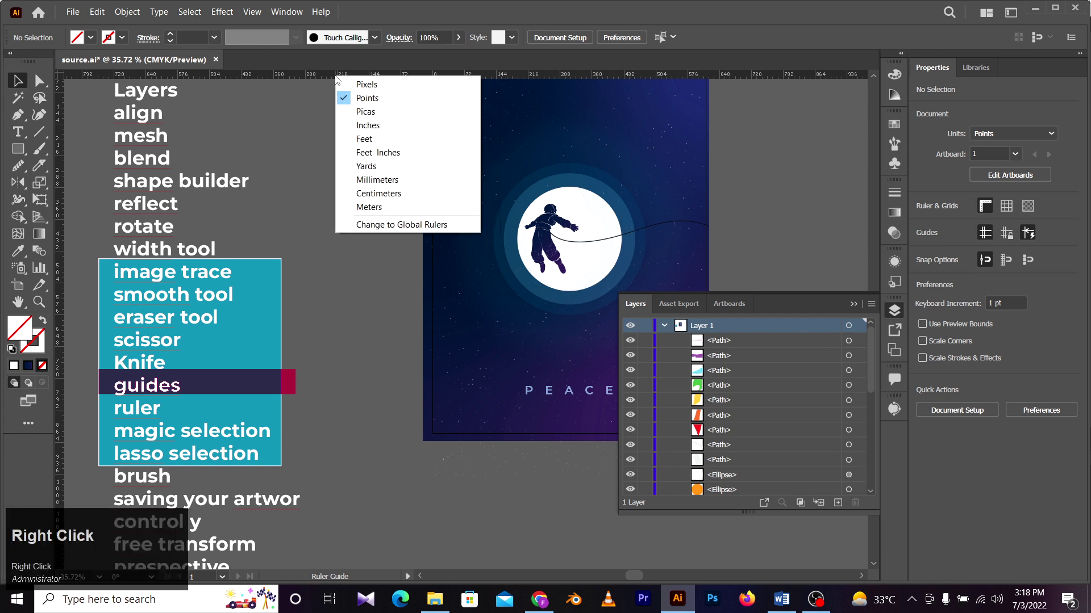
pyautogui.click(405, 126)
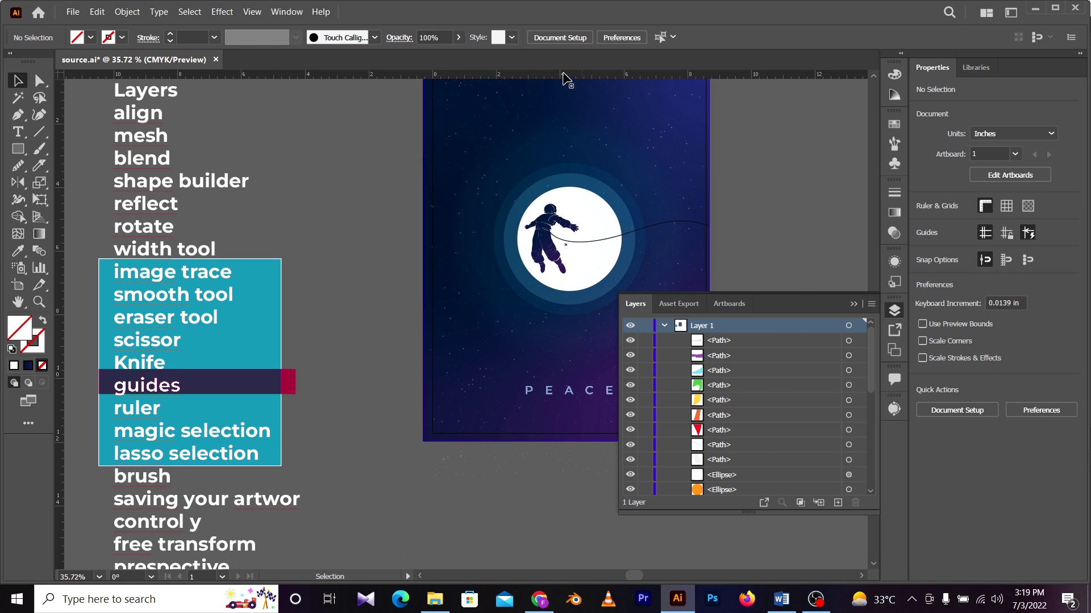
# Step: Switch the ruler units in turn to centimeters, millimeters, feet and meters
pyautogui.rightClick(534, 75)
pyautogui.click(602, 191)
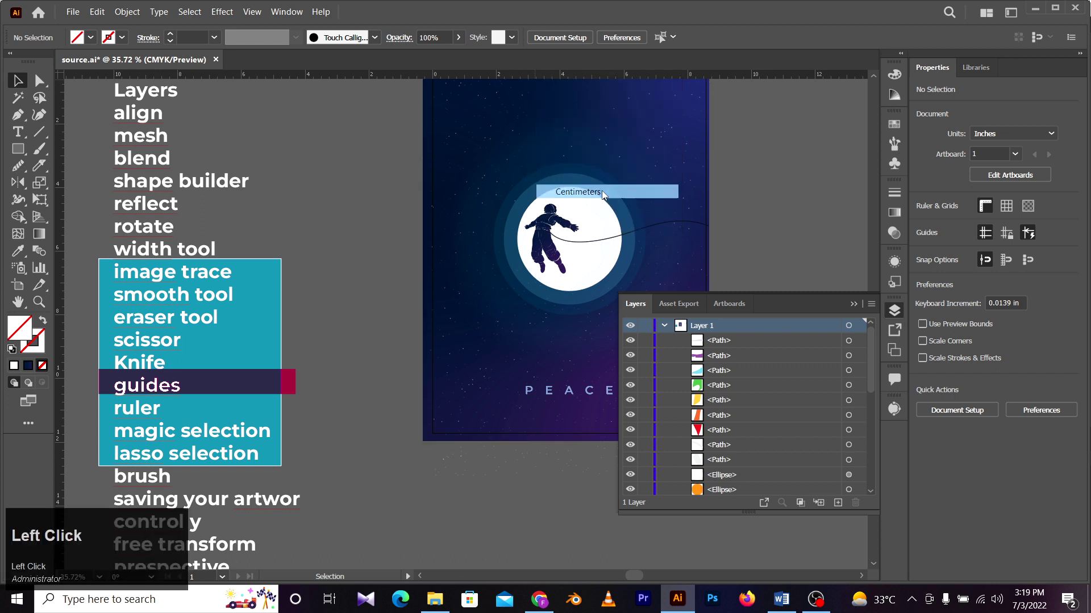
pyautogui.rightClick(335, 75)
pyautogui.click(377, 178)
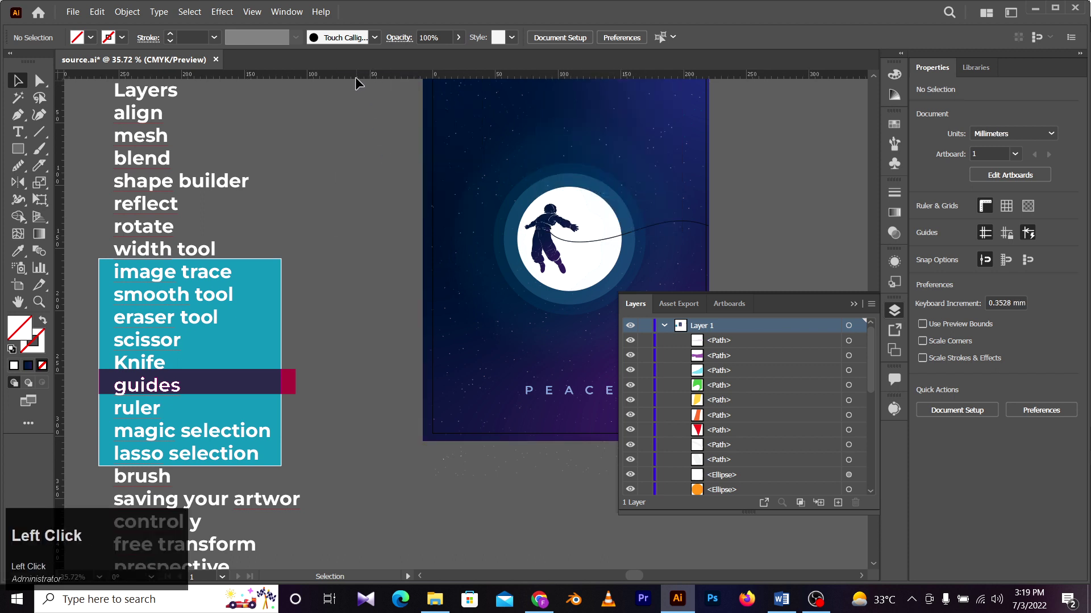
pyautogui.rightClick(355, 76)
pyautogui.click(381, 139)
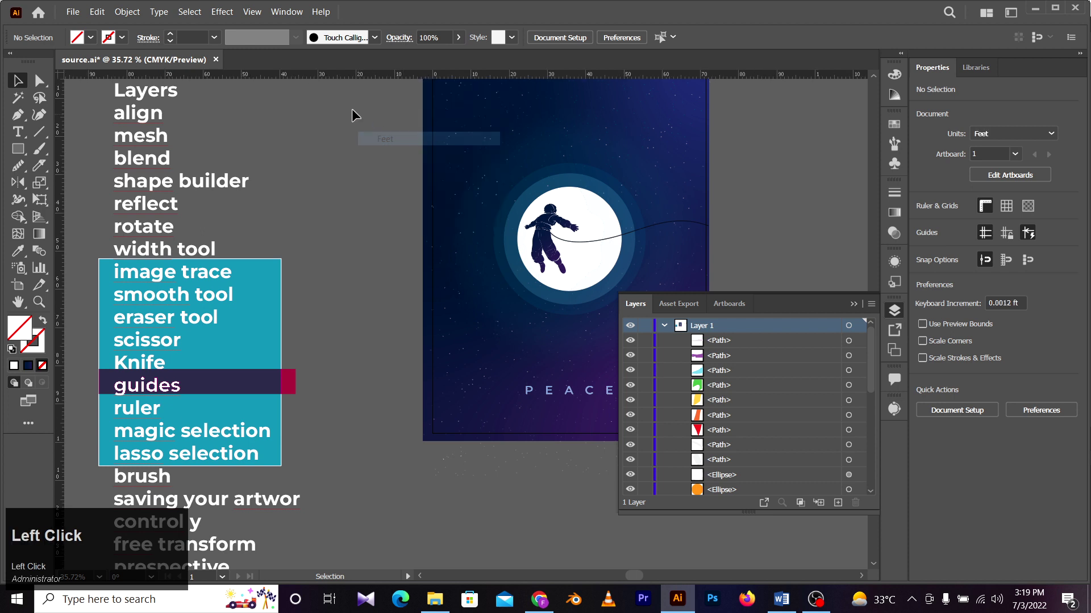
pyautogui.rightClick(352, 75)
pyautogui.click(391, 209)
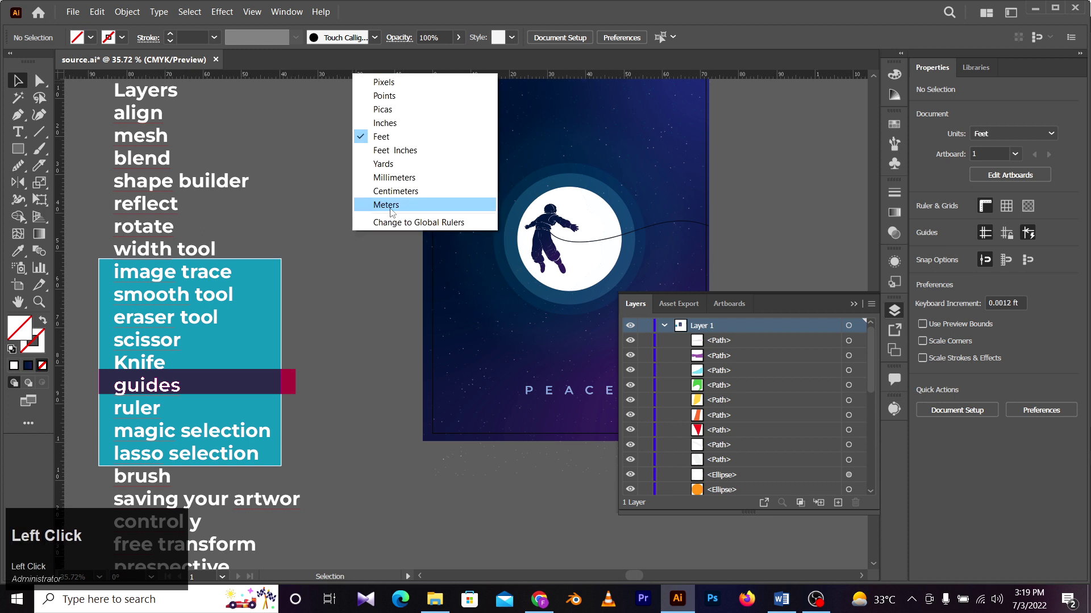
# Step: Set the ruler units to pixels
pyautogui.rightClick(321, 73)
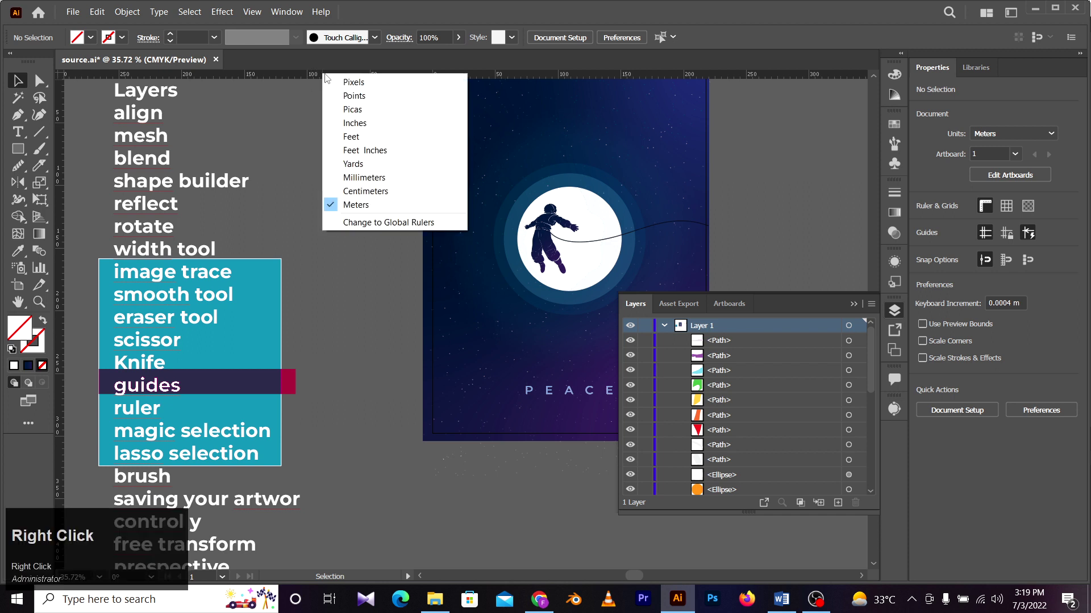
pyautogui.click(390, 84)
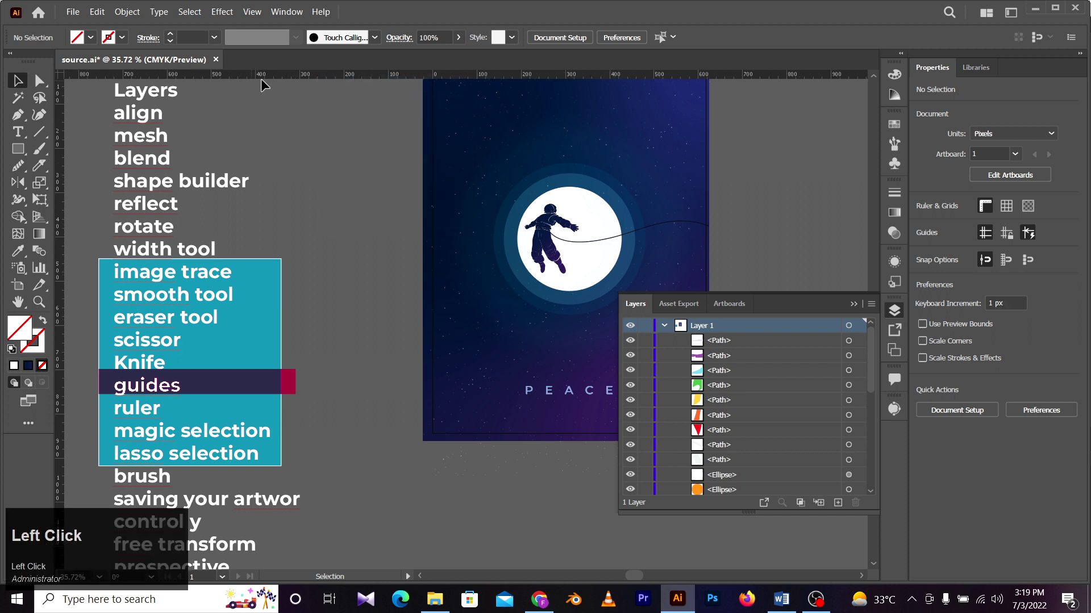
pyautogui.rightClick(381, 73)
pyautogui.click(336, 98)
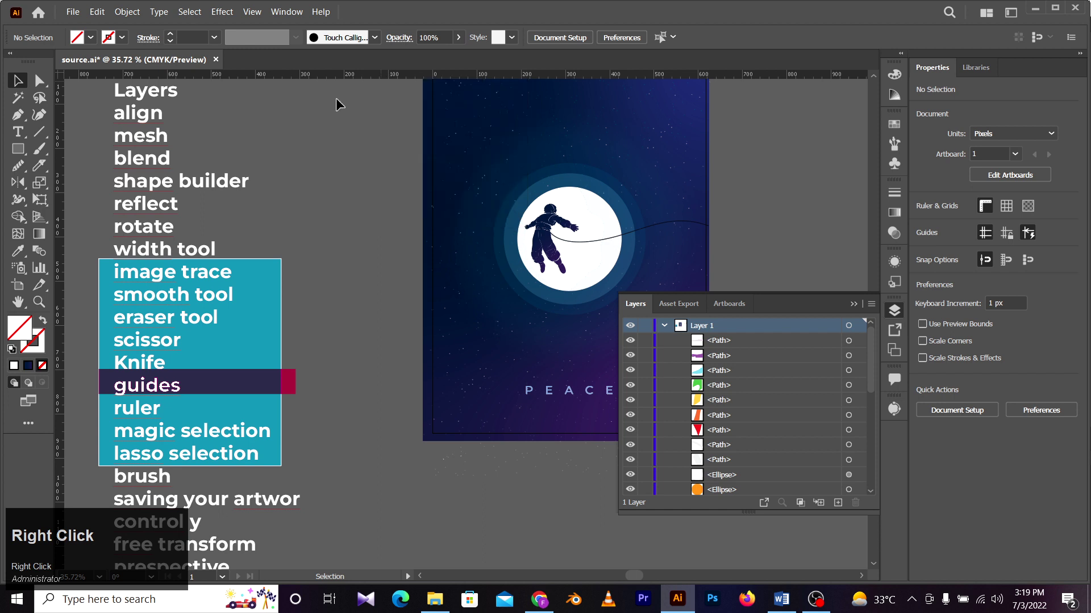
pyautogui.click(384, 87)
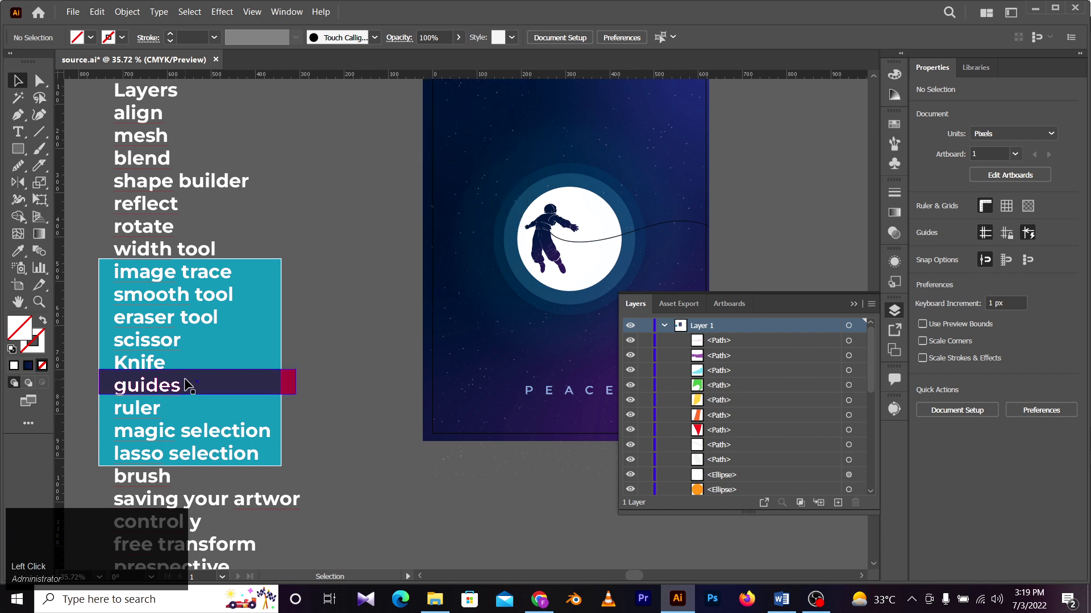
# Step: Move the red highlight bar in the topic list down onto the "ruler" entry
pyautogui.moveTo(289, 383); pyautogui.dragTo(287, 409)
pyautogui.click(331, 389)
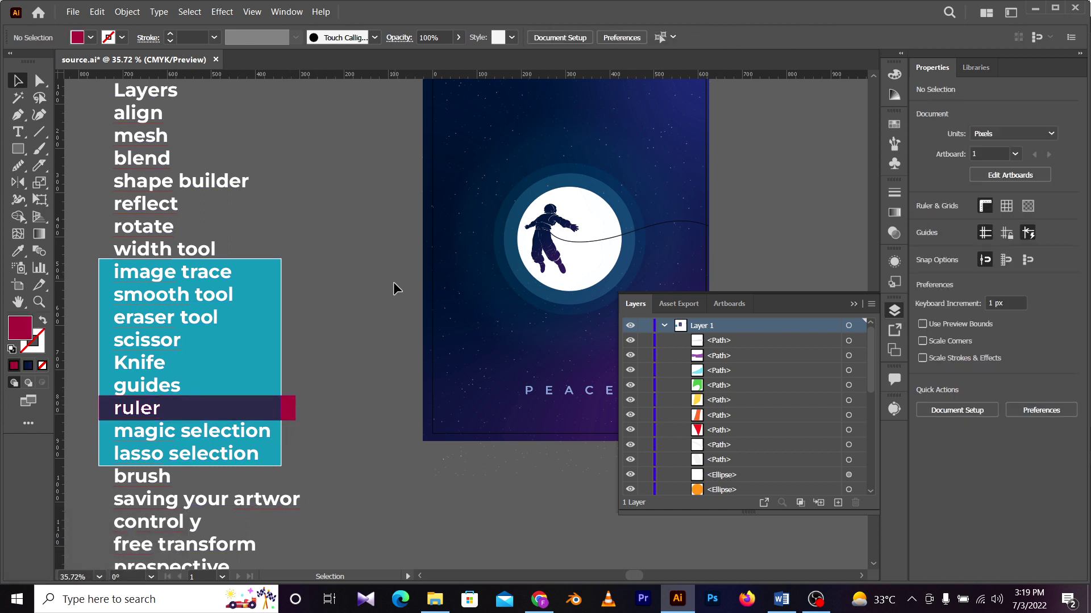
# Step: Draw a crimson square about 71 px wide above the egg and rainbow artwork and duplicate it into an evenly spaced row of five
pyautogui.moveTo(440, 246); pyautogui.dragTo(233, 285)
pyautogui.moveTo(502, 206); pyautogui.dragTo(200, 235)
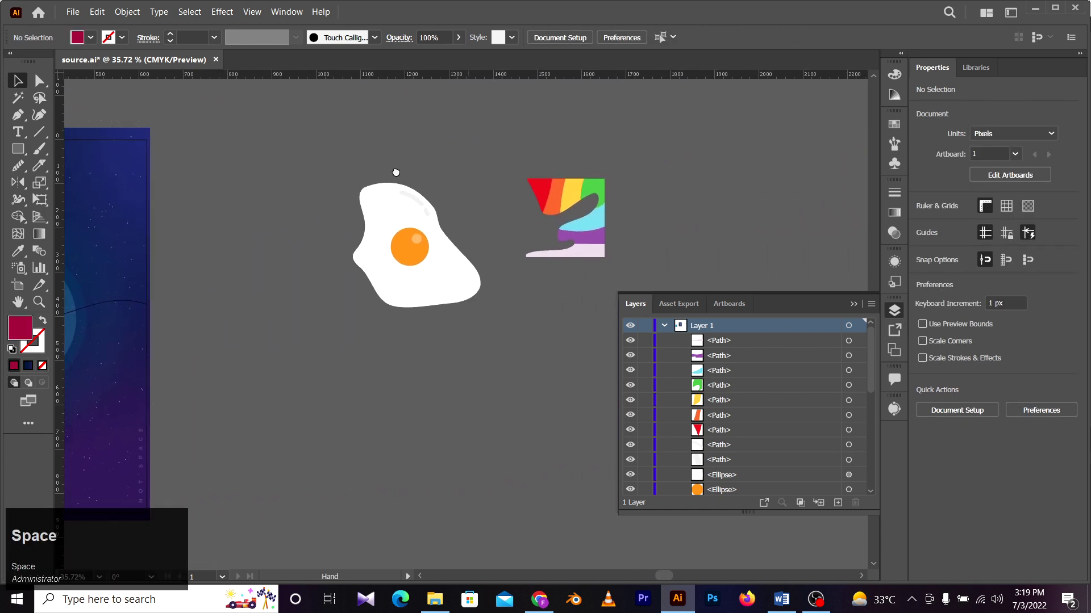
pyautogui.moveTo(396, 173); pyautogui.dragTo(305, 168)
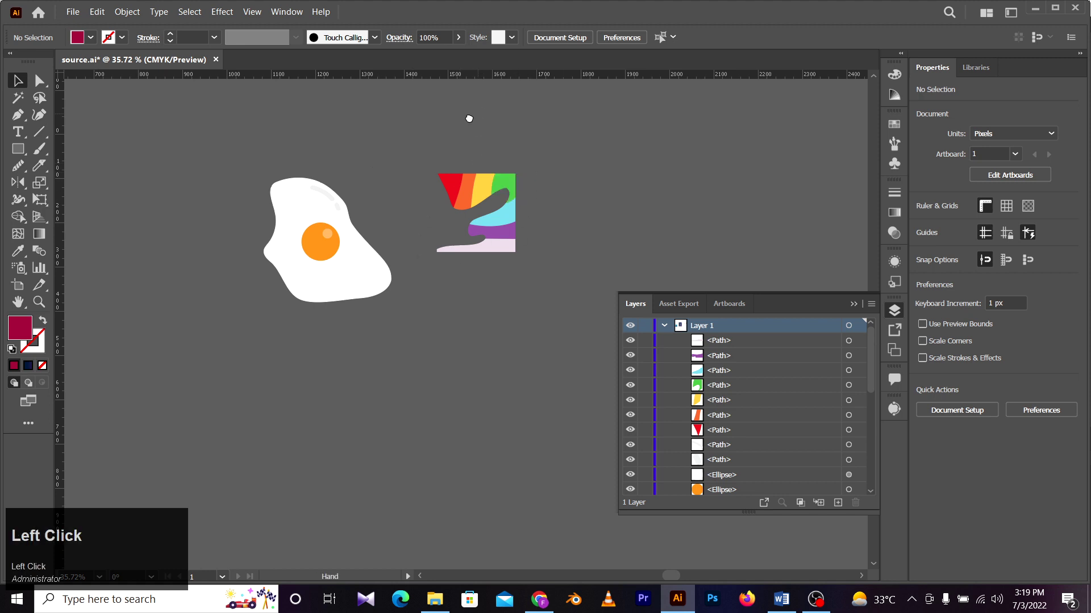
pyautogui.moveTo(469, 118); pyautogui.dragTo(442, 138)
pyautogui.press('m')
pyautogui.moveTo(290, 123)
pyautogui.mouseDown()
pyautogui.moveTo(322, 154)
pyautogui.moveTo(369, 145)
pyautogui.mouseUp()
pyautogui.press('v')
pyautogui.hotkey('ctrl', 'd')
pyautogui.hotkey('ctrl', 'd')
pyautogui.hotkey('ctrl', 'd')
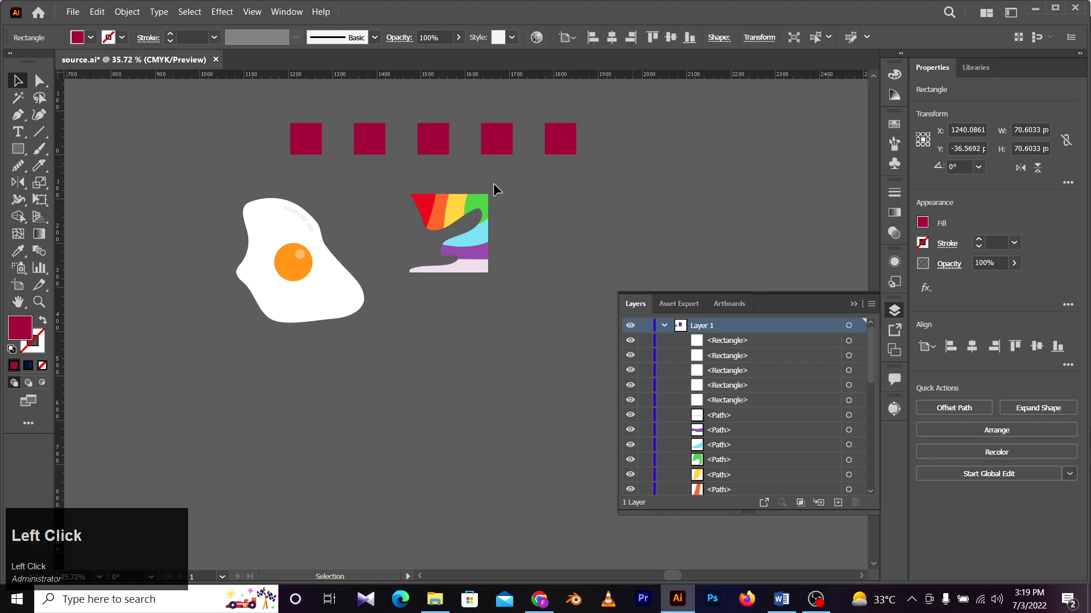
pyautogui.click(494, 184)
# Step: Select every object in the document that shares the first square's crimson fill, using the Magic Wand
pyautogui.moveTo(420, 124); pyautogui.dragTo(248, 173)
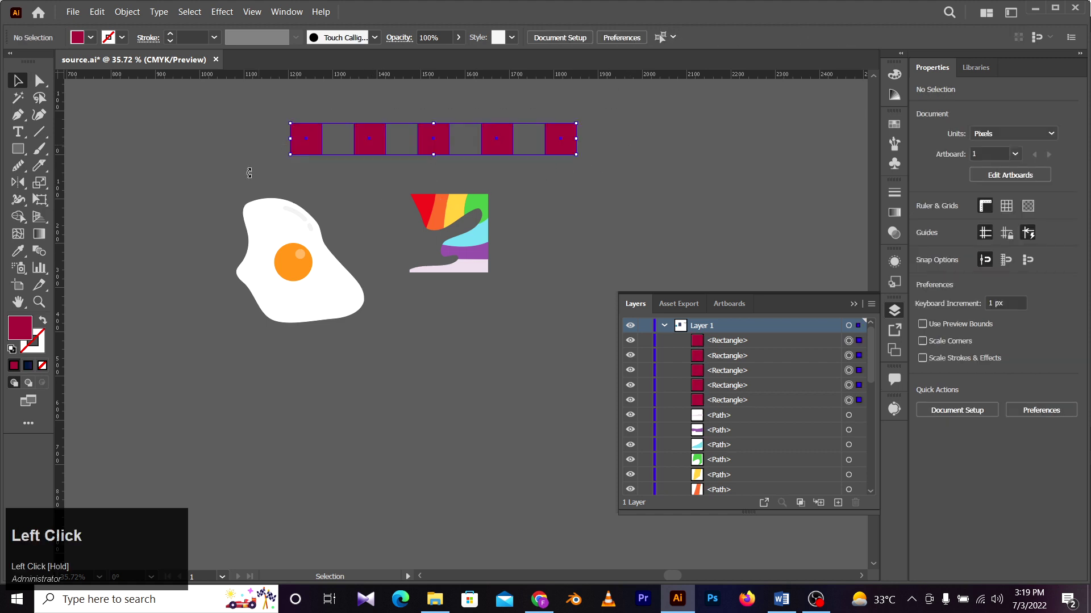
pyautogui.click(104, 158)
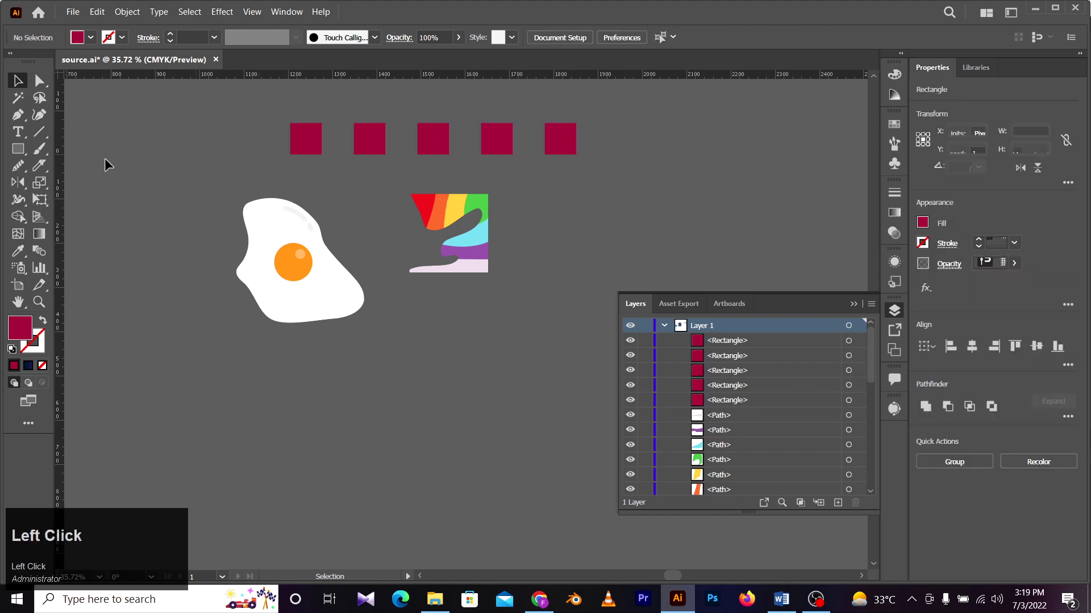
pyautogui.click(17, 99)
pyautogui.click(298, 141)
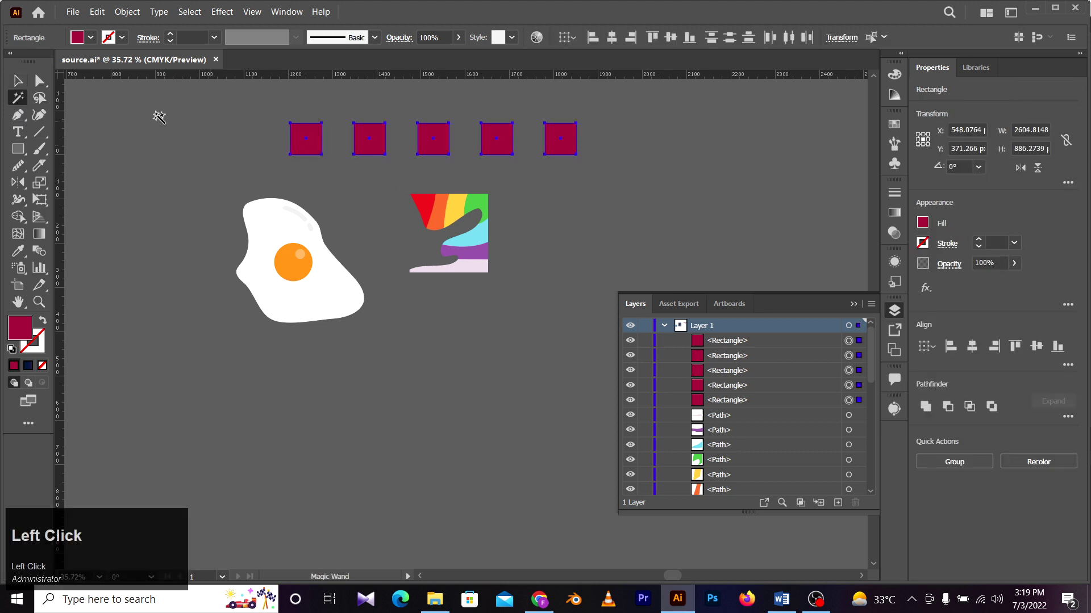
pyautogui.click(18, 83)
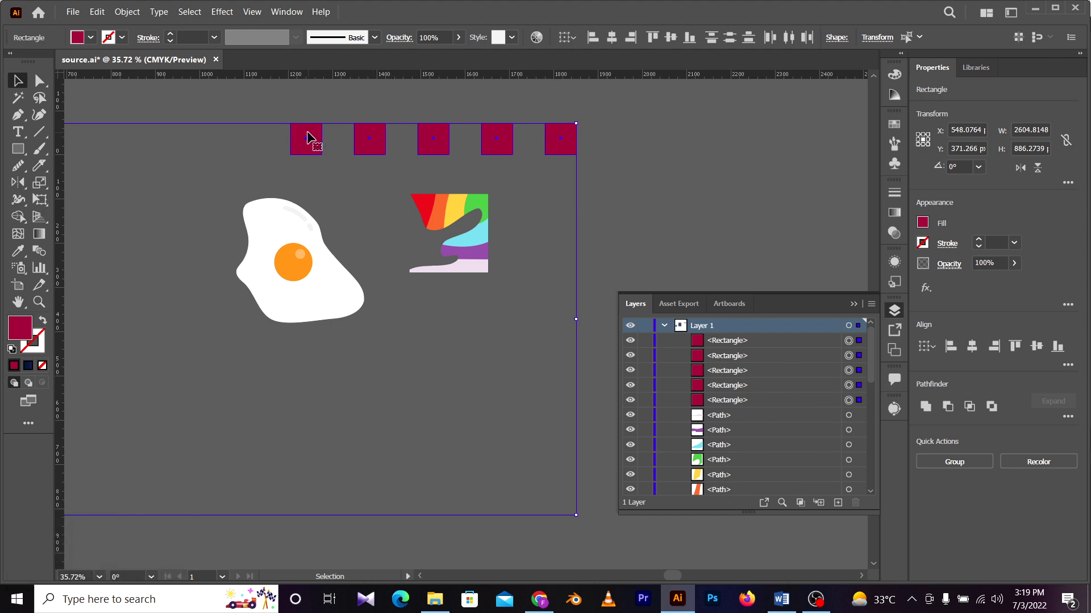
pyautogui.press('z')
pyautogui.moveTo(426, 268); pyautogui.dragTo(281, 312)
pyautogui.press('space')
pyautogui.moveTo(318, 295); pyautogui.dragTo(495, 216)
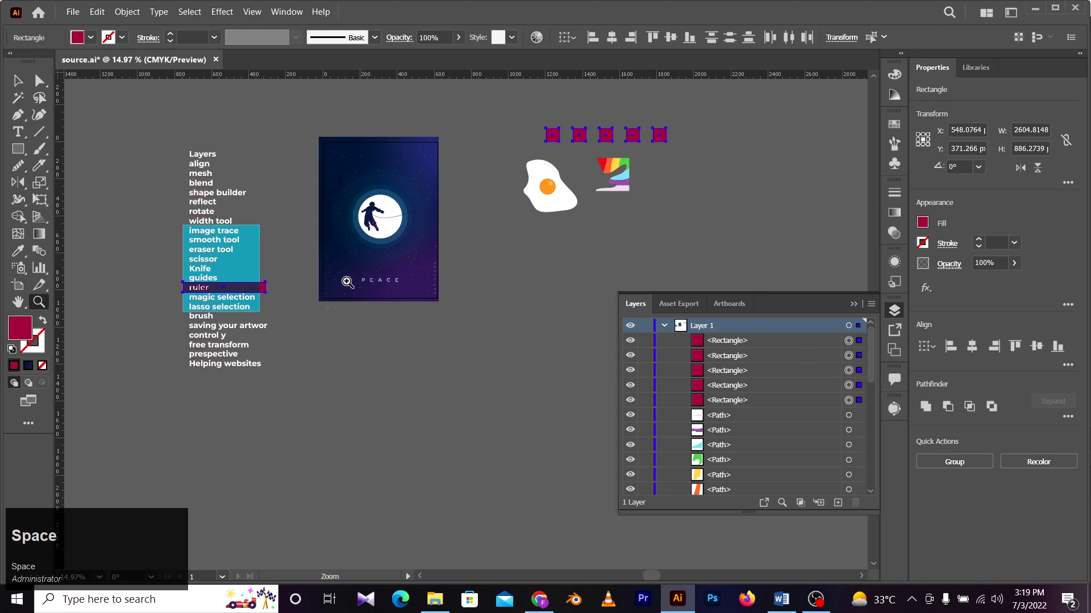
pyautogui.moveTo(293, 309); pyautogui.dragTo(284, 309)
pyautogui.press('z')
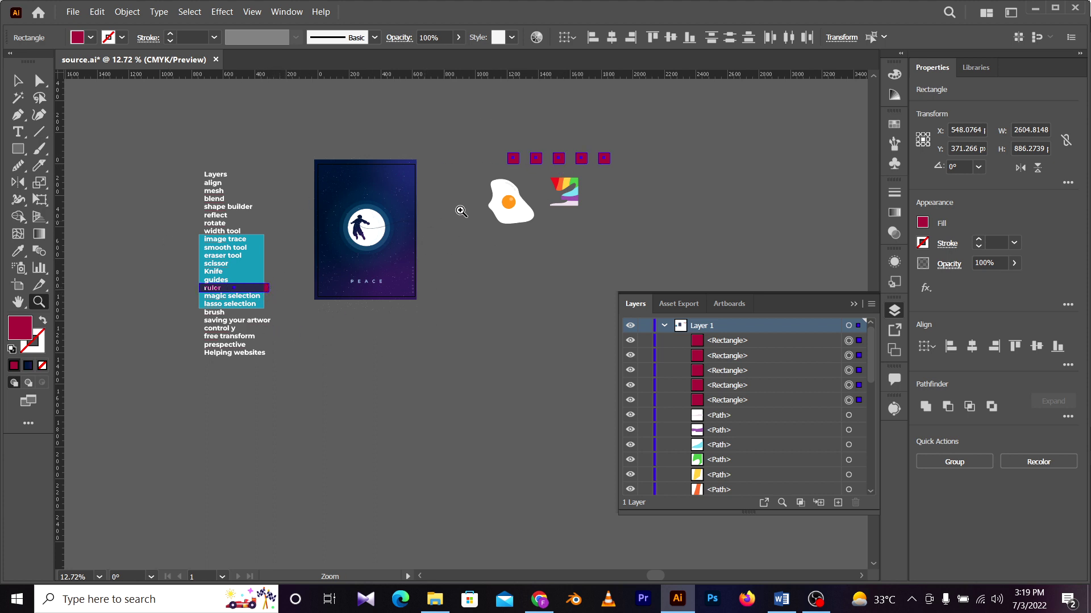
# Step: Select the row of five squares and change their fill to a brighter red
pyautogui.moveTo(594, 135); pyautogui.dragTo(757, 156)
pyautogui.click(17, 80)
pyautogui.moveTo(130, 190); pyautogui.dragTo(717, 241)
pyautogui.click(893, 74)
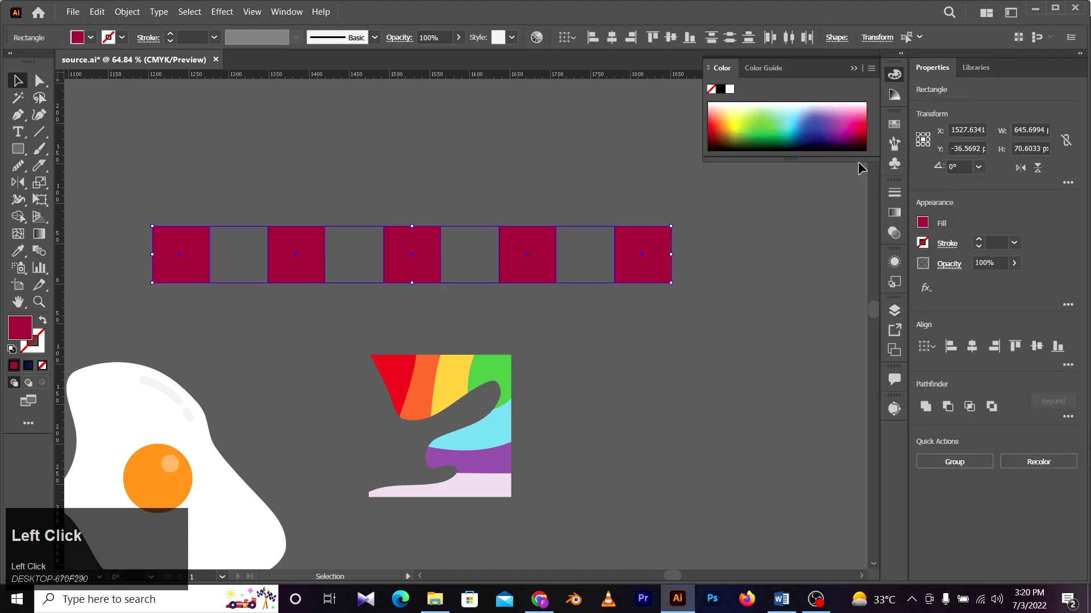
pyautogui.click(839, 127)
pyautogui.moveTo(850, 147); pyautogui.dragTo(856, 128)
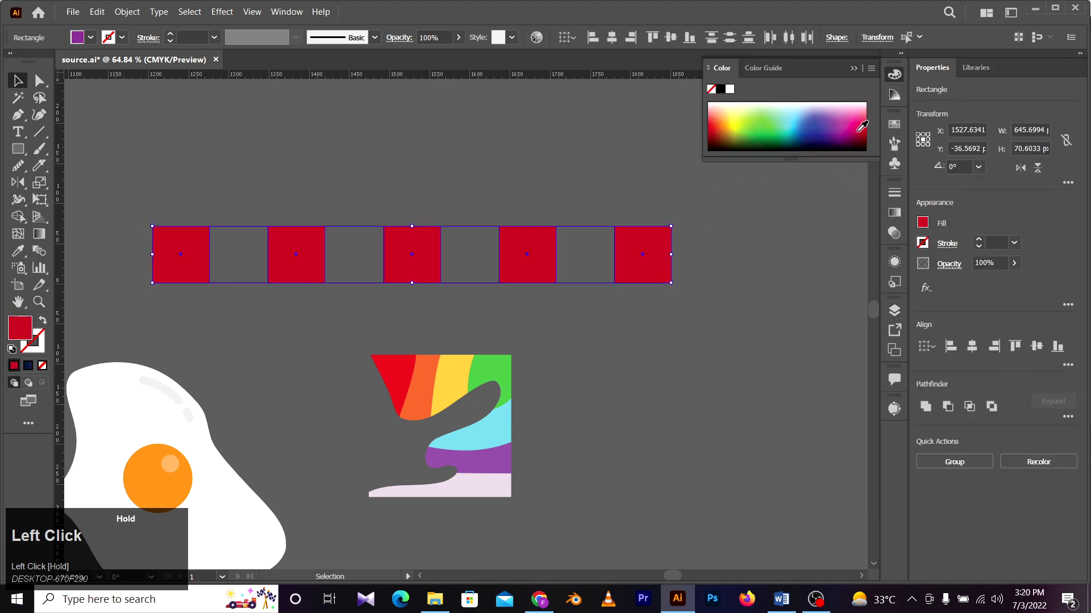
# Step: Change the fill of the middle square in the row to yellow
pyautogui.click(423, 223)
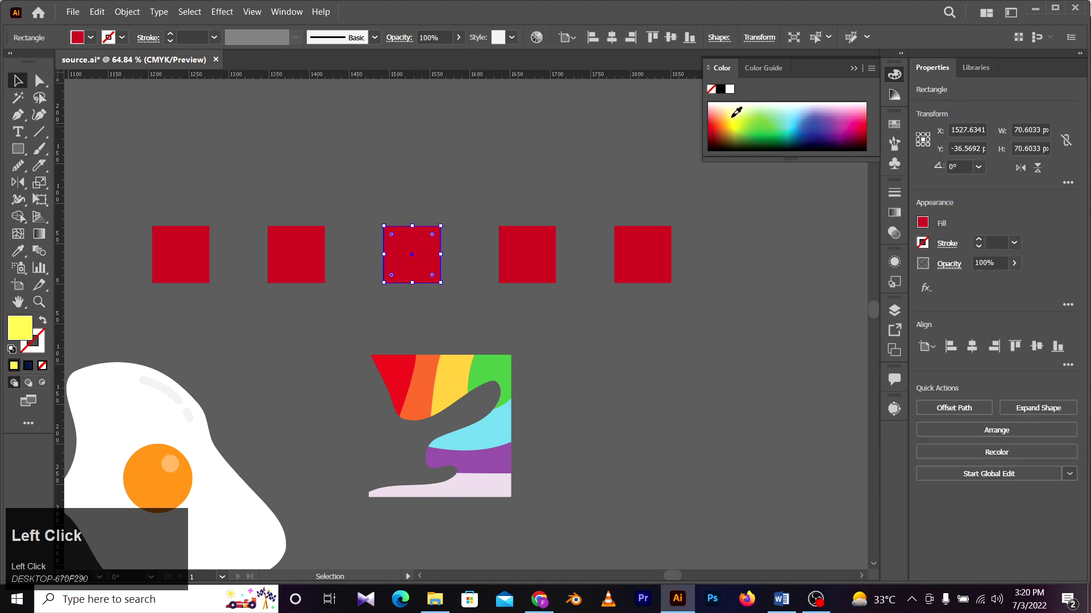
pyautogui.click(736, 114)
pyautogui.click(458, 214)
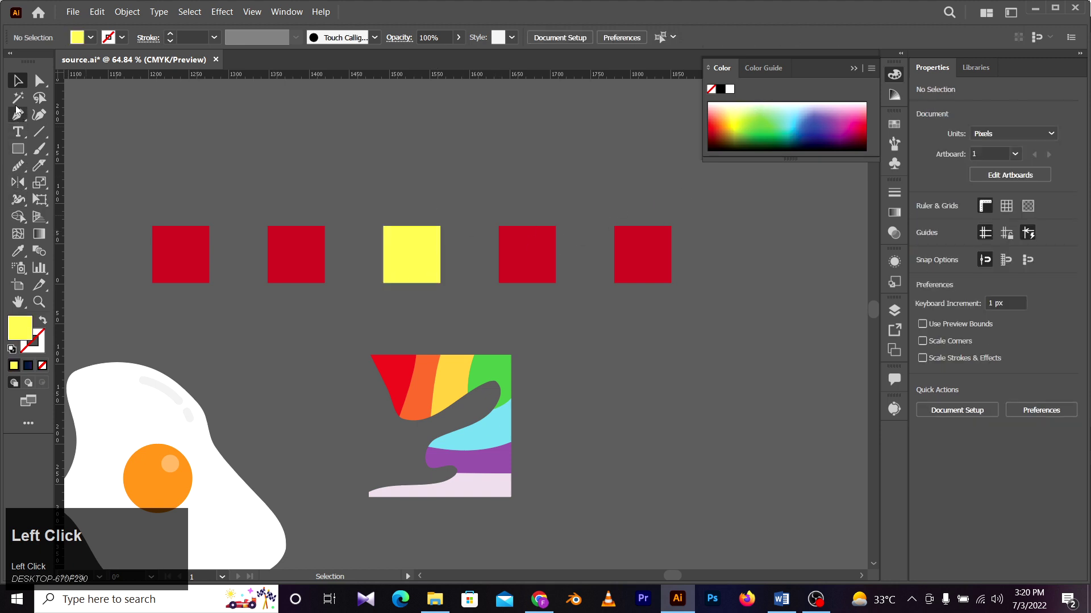
# Step: Select all similarly red shapes with the Magic Wand from the first red square, and clear the selection
pyautogui.click(17, 98)
pyautogui.click(171, 235)
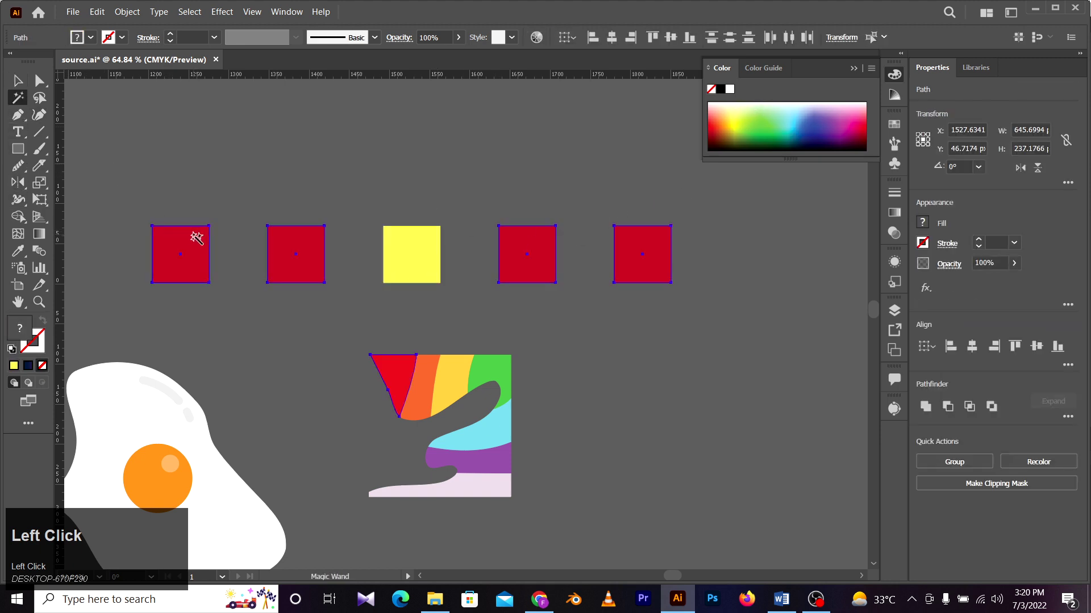
pyautogui.click(18, 80)
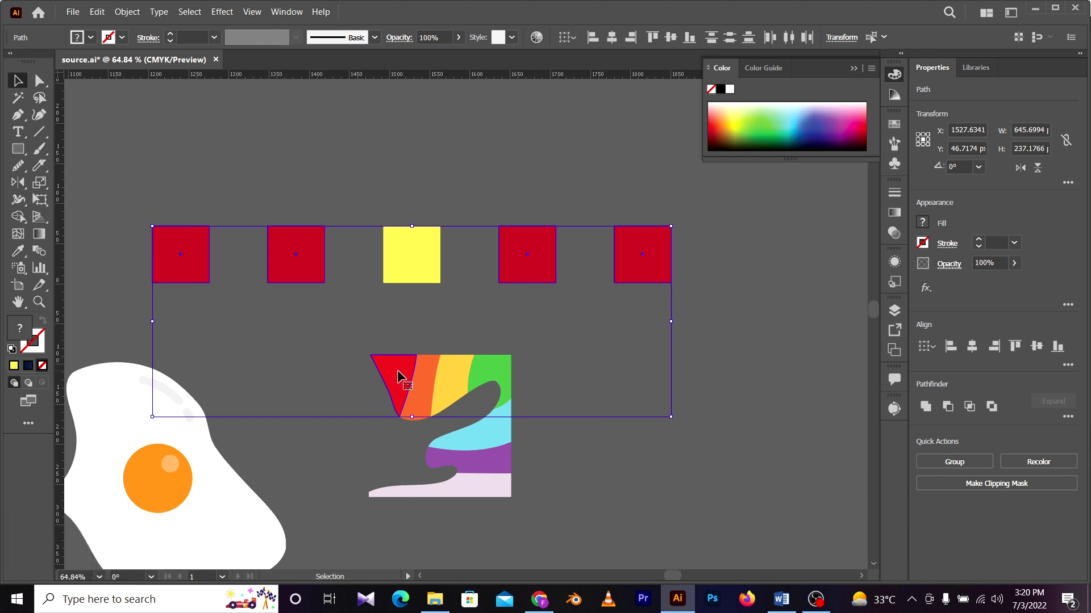
pyautogui.click(360, 232)
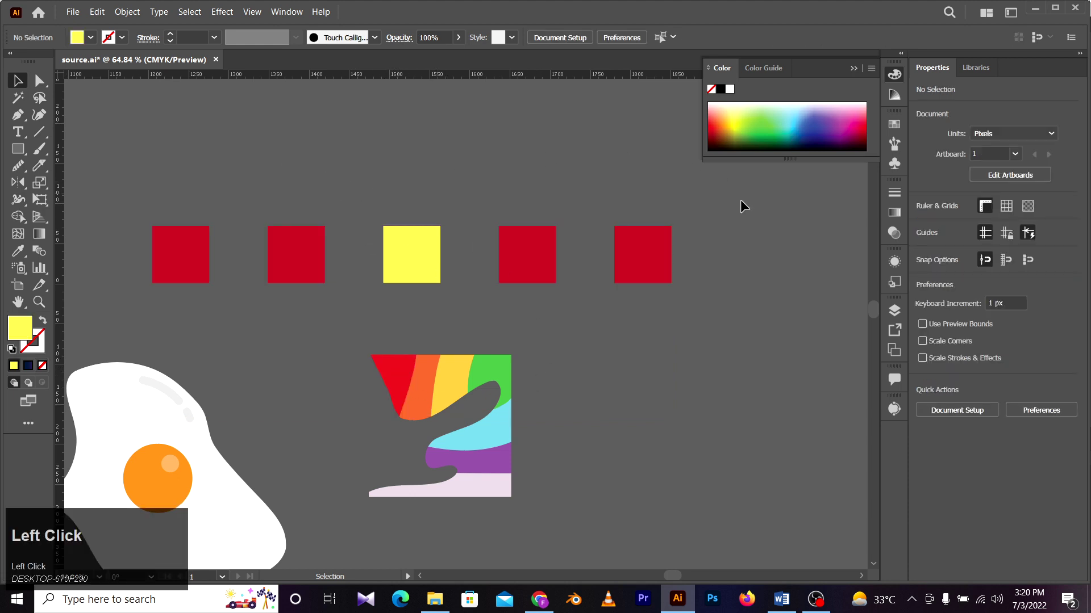
# Step: Delete the four red squares and the yellow square from the row
pyautogui.moveTo(131, 216); pyautogui.dragTo(311, 277)
pyautogui.press('Delete')
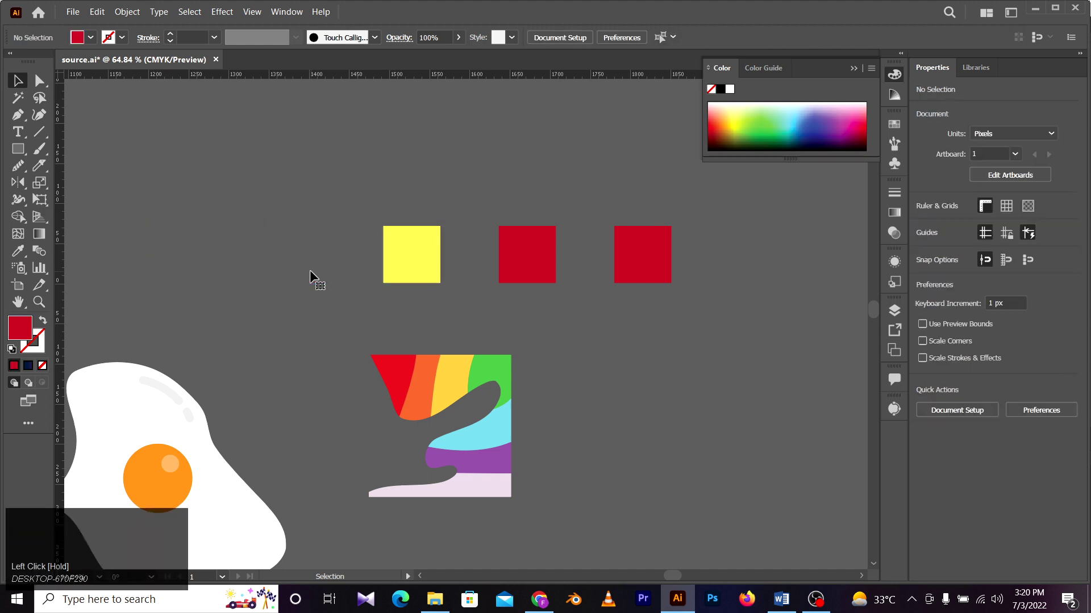
pyautogui.click(529, 254)
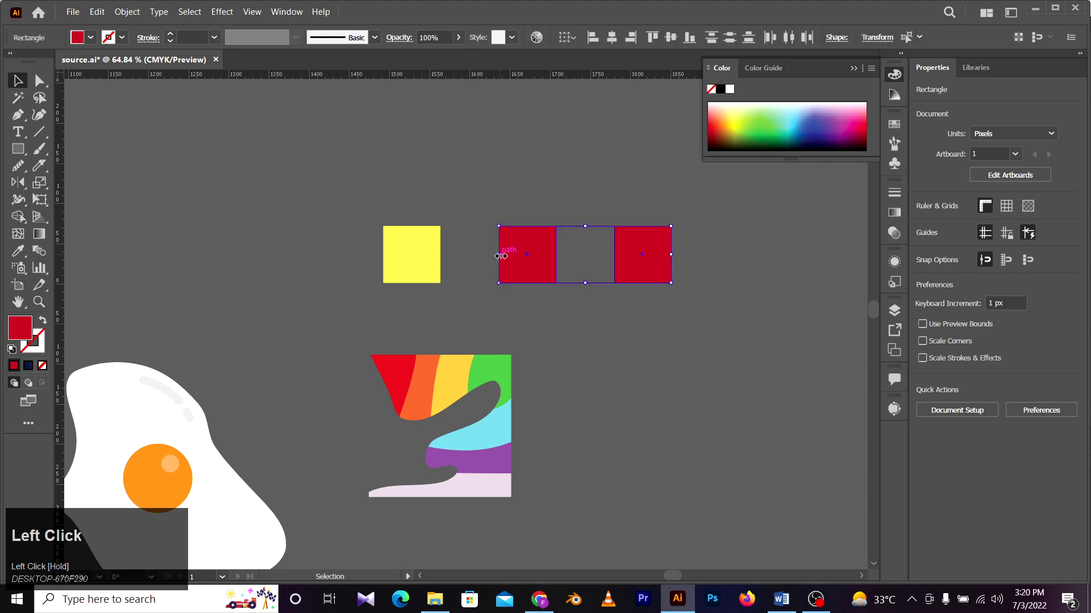
pyautogui.press('Delete')
pyautogui.moveTo(500, 256); pyautogui.dragTo(342, 259)
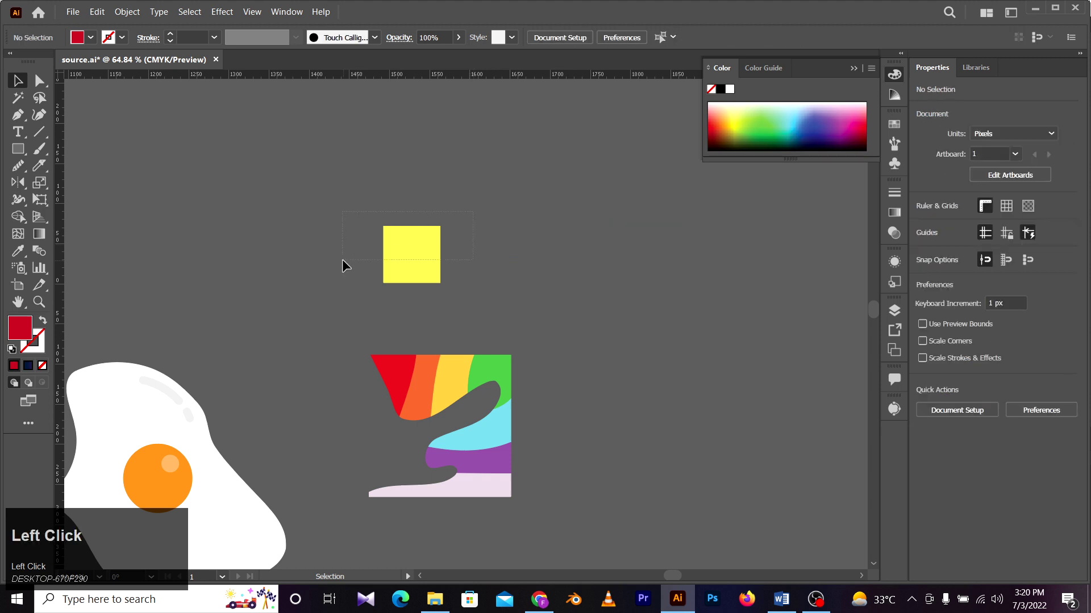
pyautogui.press('Delete')
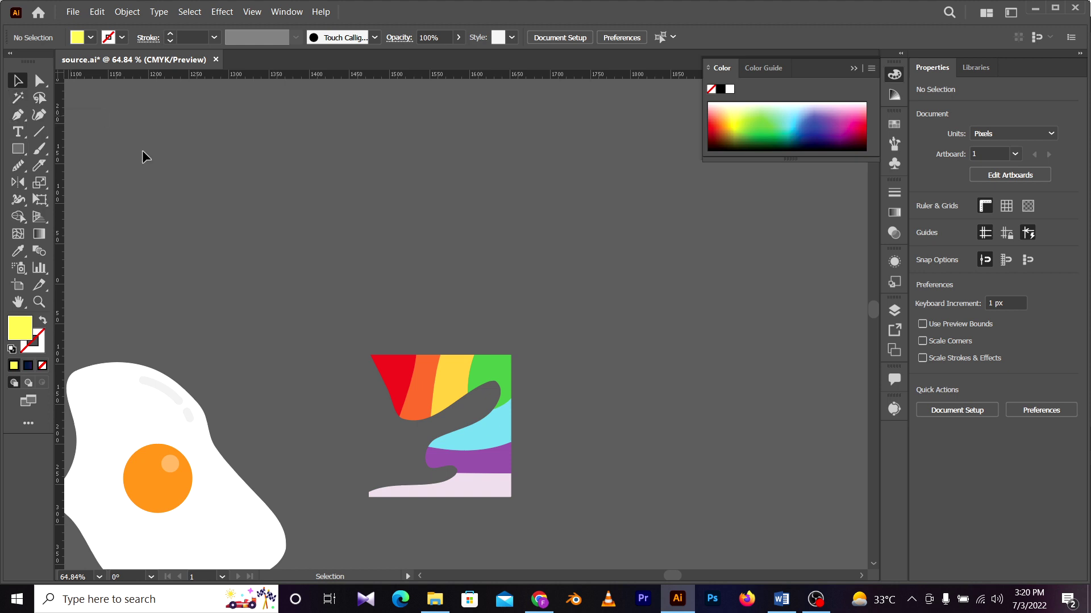
# Step: Move the red highlight bar in the topic list down onto the "lasso selection" entry
pyautogui.press('z')
pyautogui.moveTo(391, 322); pyautogui.dragTo(270, 275)
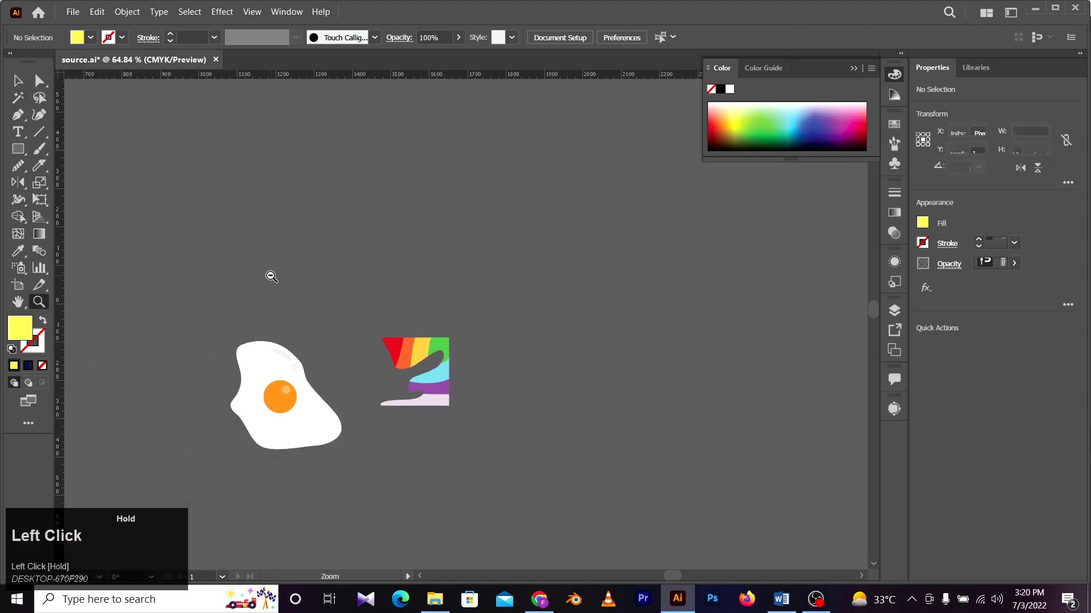
pyautogui.press('space')
pyautogui.moveTo(275, 314); pyautogui.dragTo(556, 152)
pyautogui.moveTo(263, 361); pyautogui.dragTo(583, 247)
pyautogui.press('a')
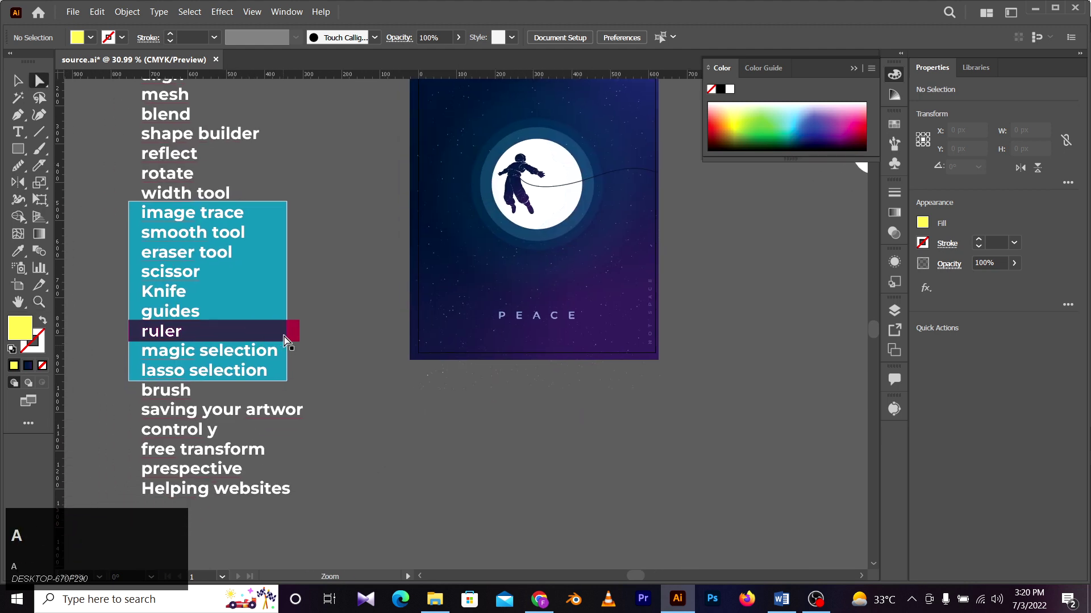
pyautogui.moveTo(292, 335); pyautogui.dragTo(298, 380)
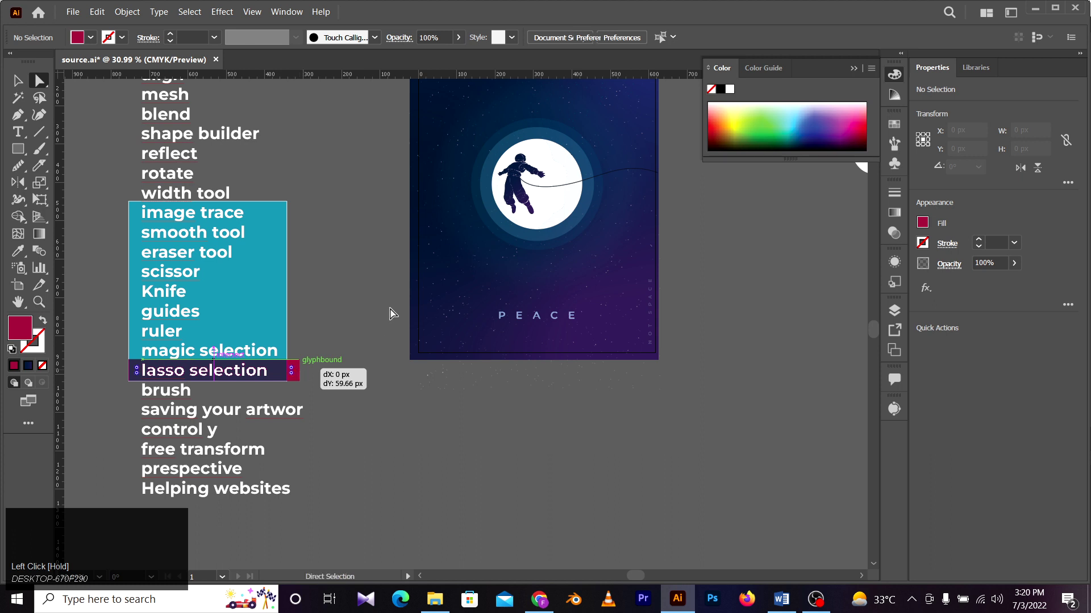
# Step: Lasso the anchor points of the rainbow's red, orange, yellow and green stripes and move them diagonally up and to the left
pyautogui.moveTo(572, 203); pyautogui.dragTo(187, 369)
pyautogui.moveTo(364, 296); pyautogui.dragTo(143, 334)
pyautogui.press('z')
pyautogui.moveTo(406, 215); pyautogui.dragTo(533, 213)
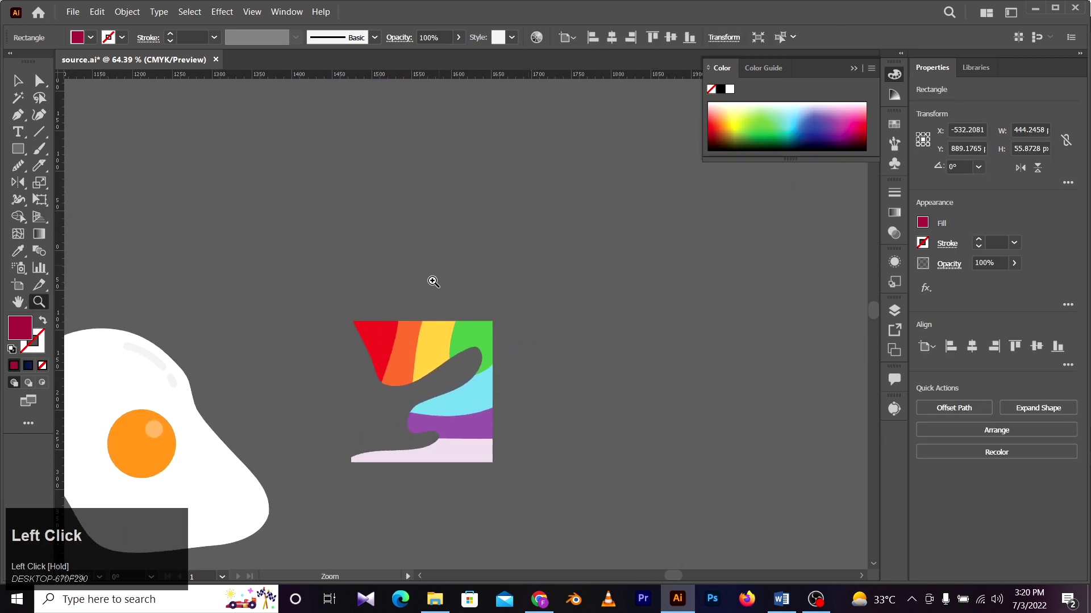
pyautogui.moveTo(443, 338); pyautogui.dragTo(591, 323)
pyautogui.press('v')
pyautogui.press('z')
pyautogui.moveTo(370, 203); pyautogui.dragTo(262, 199)
pyautogui.press('v')
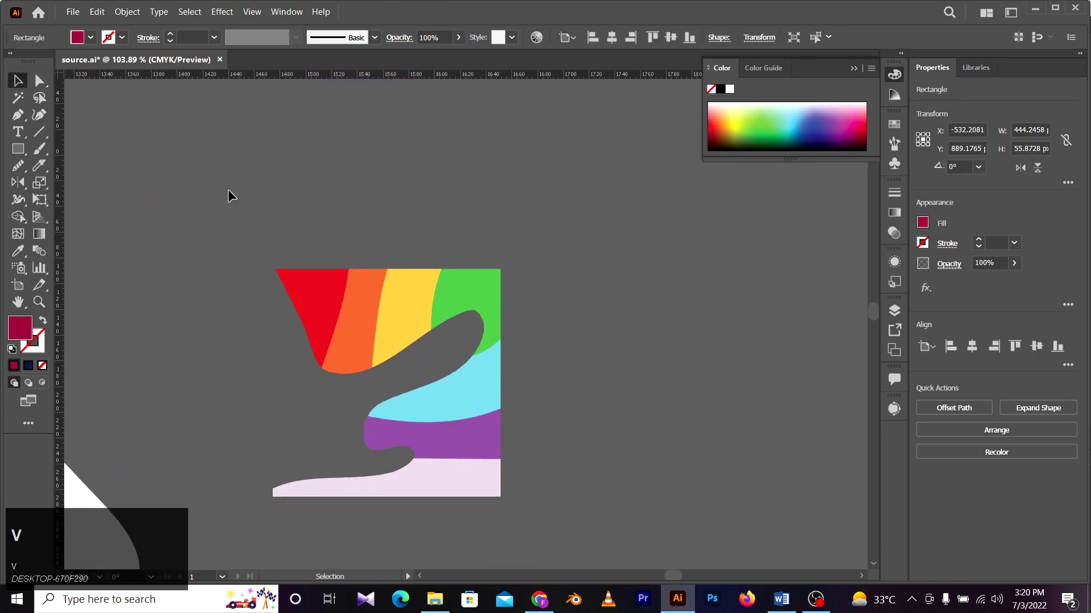
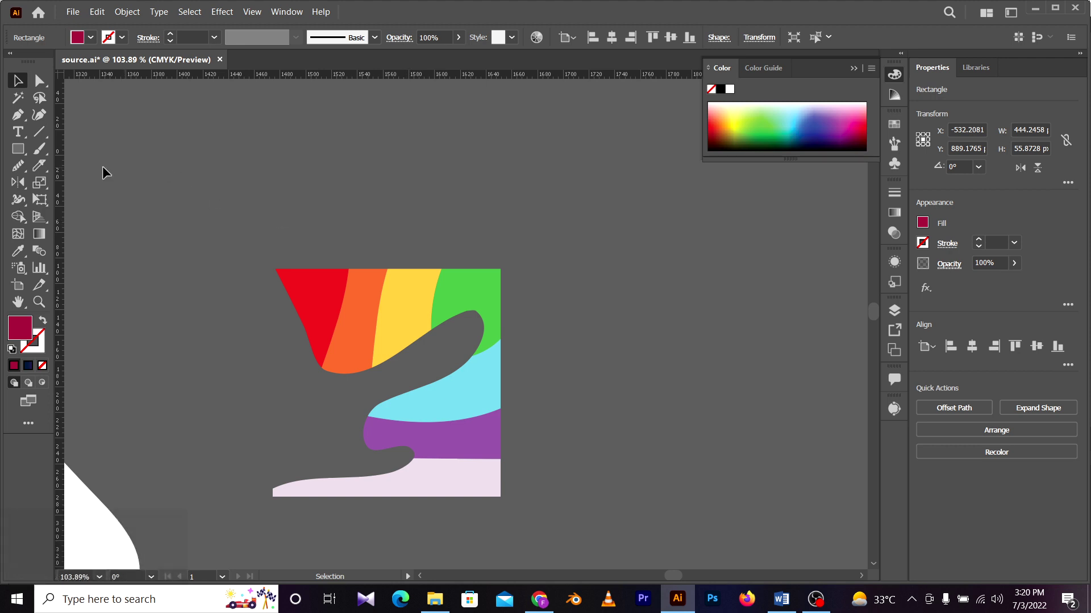
pyautogui.click(39, 98)
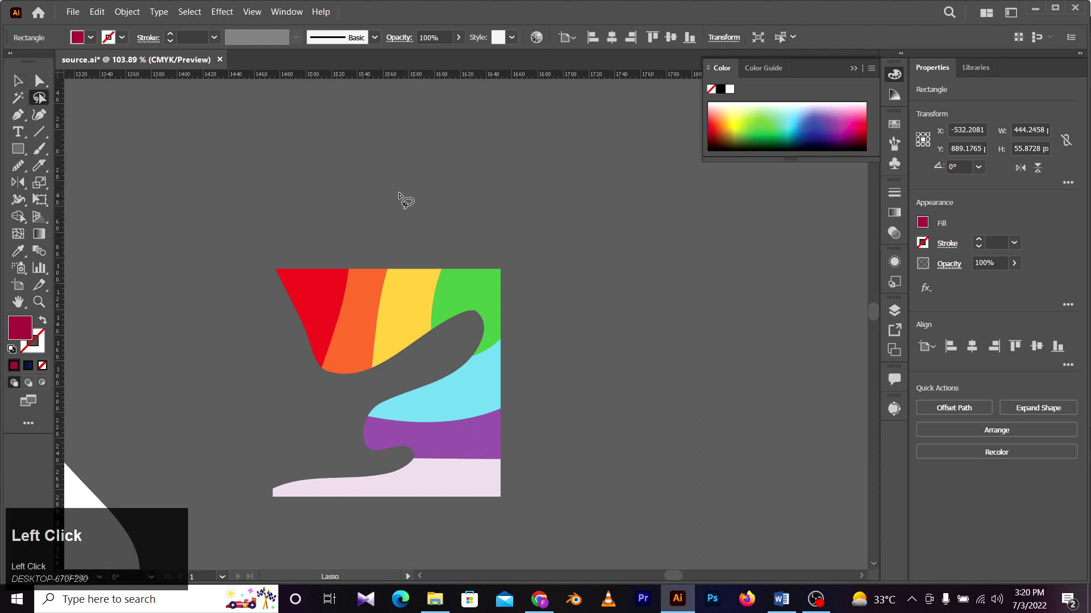
pyautogui.moveTo(387, 195); pyautogui.dragTo(233, 369)
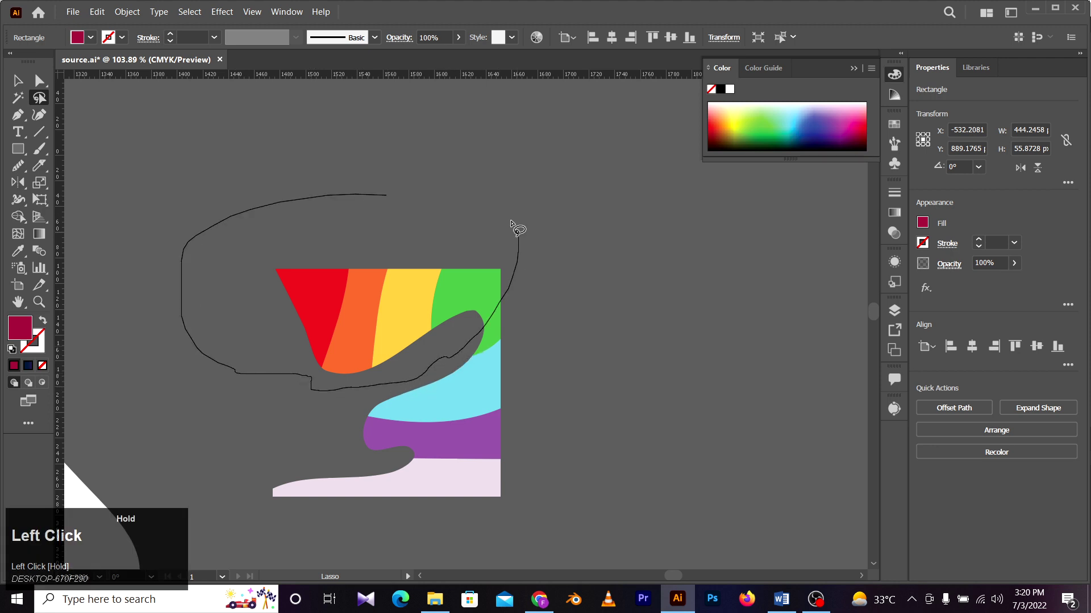
pyautogui.moveTo(401, 197); pyautogui.dragTo(392, 195)
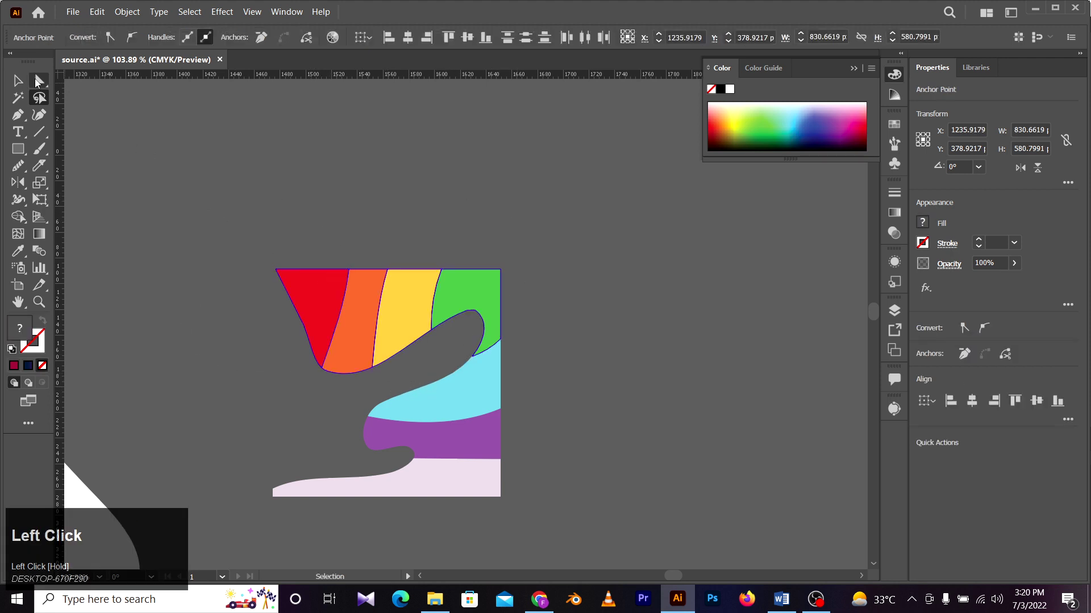
pyautogui.click(25, 85)
pyautogui.moveTo(412, 278); pyautogui.dragTo(344, 217)
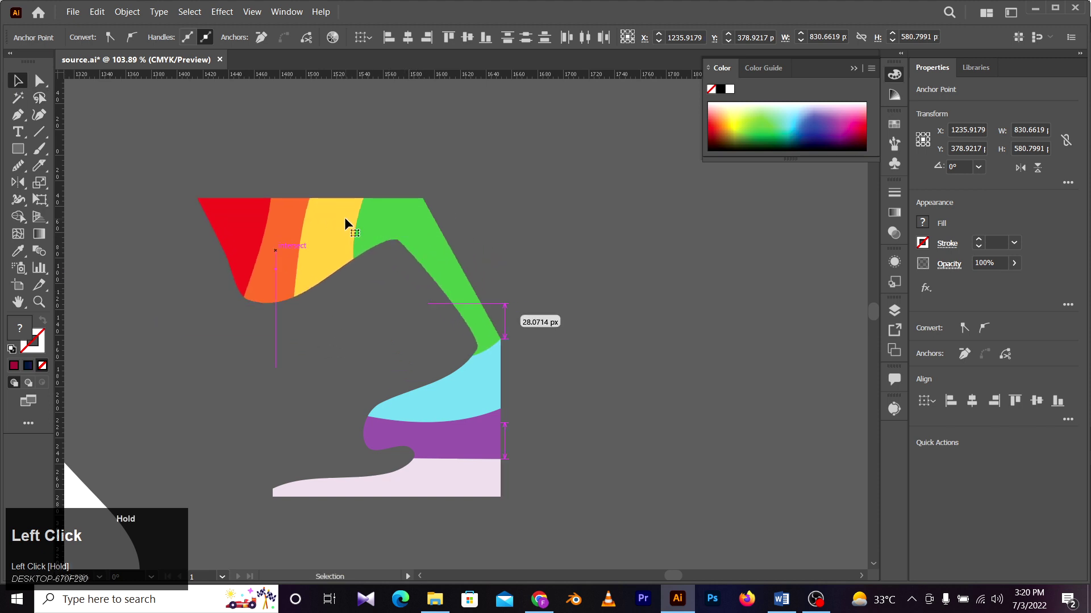
# Step: Undo the diagonal move of the rainbow's upper stripe points
pyautogui.press('ctrl')
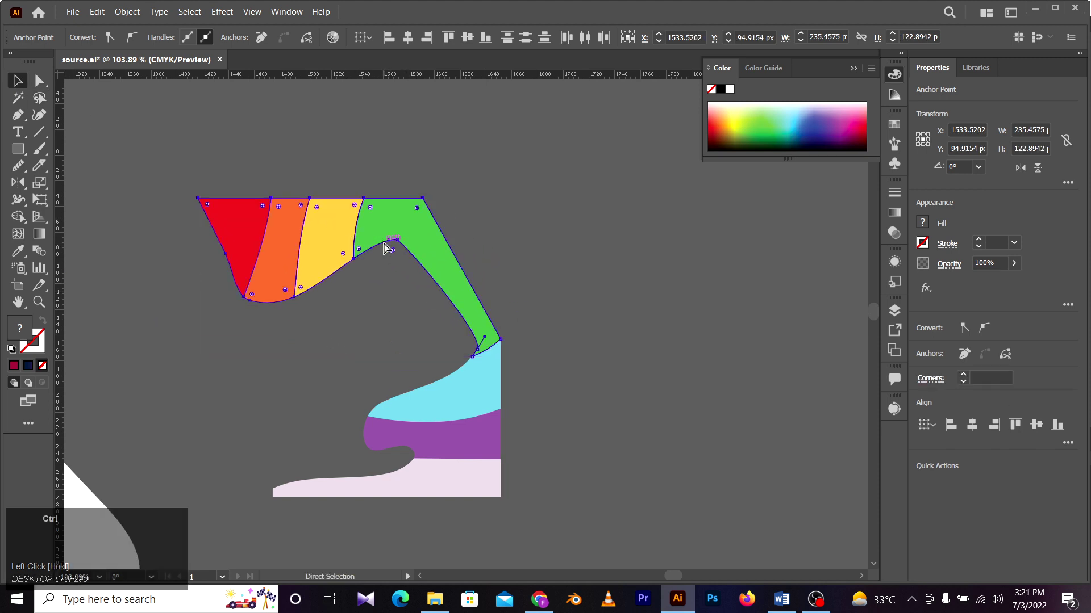
pyautogui.hotkey('ctrl', 'z')
pyautogui.moveTo(328, 194); pyautogui.dragTo(358, 193)
pyautogui.moveTo(401, 225); pyautogui.dragTo(453, 235)
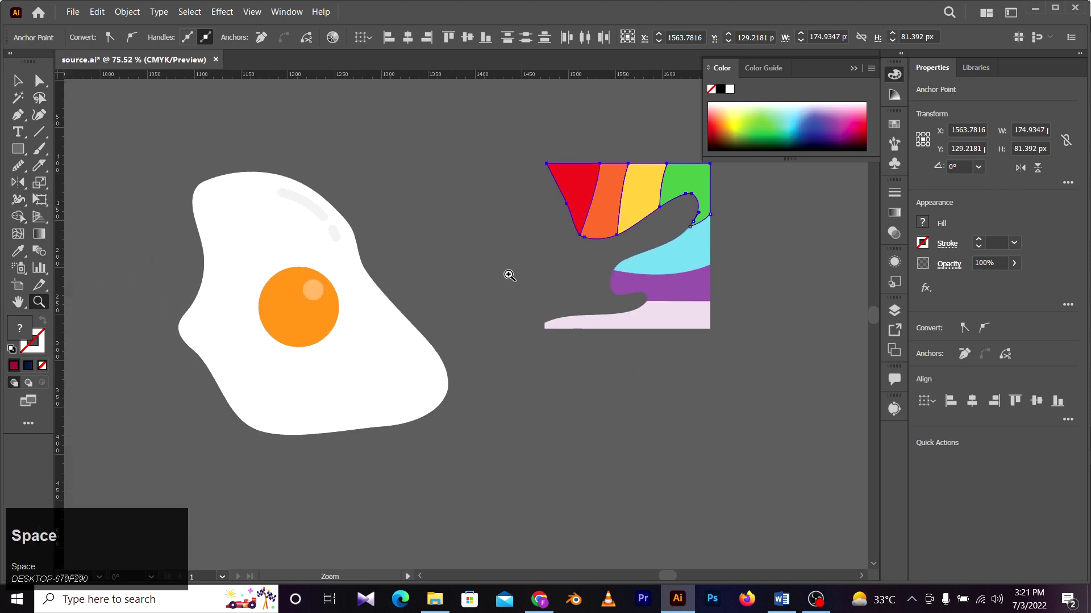
# Step: Lasso the anchor points around the egg white's upper highlight and move them upward to stretch the egg's outline
pyautogui.click(39, 100)
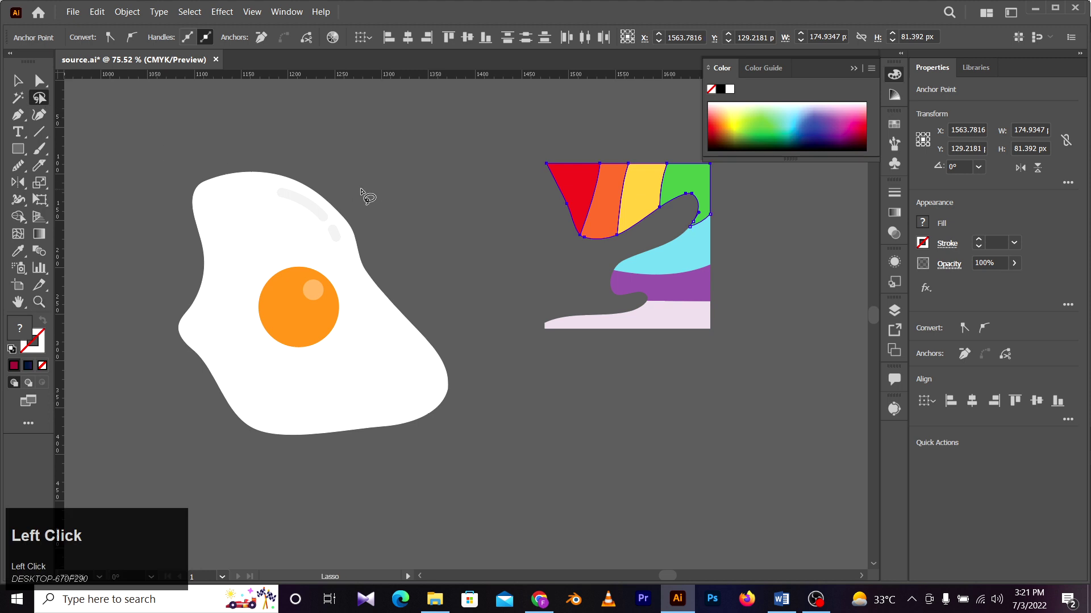
pyautogui.moveTo(372, 166)
pyautogui.mouseDown()
pyautogui.moveTo(266, 140)
pyautogui.moveTo(176, 173)
pyautogui.mouseUp()
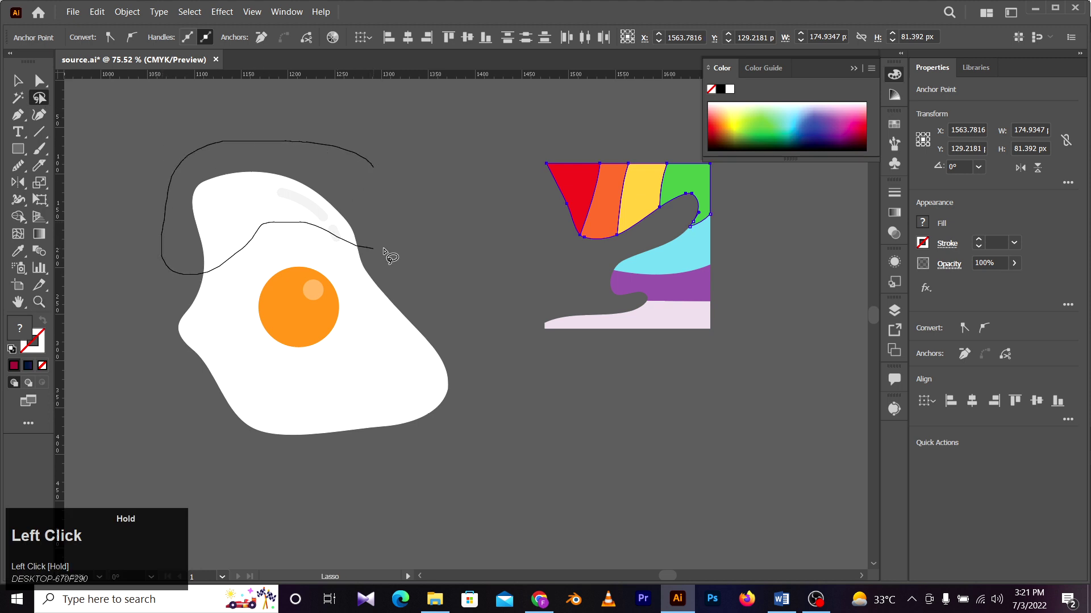
pyautogui.moveTo(373, 166); pyautogui.dragTo(358, 181)
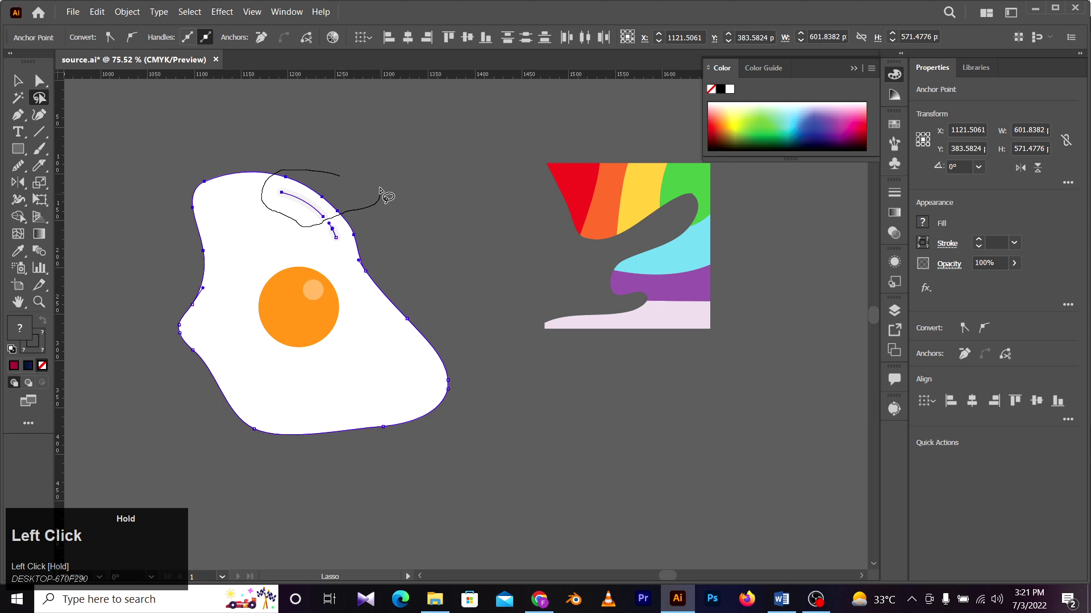
pyautogui.moveTo(380, 191)
pyautogui.mouseDown()
pyautogui.moveTo(304, 175)
pyautogui.moveTo(348, 169)
pyautogui.moveTo(272, 136)
pyautogui.moveTo(255, 150)
pyautogui.moveTo(289, 137)
pyautogui.moveTo(306, 145)
pyautogui.moveTo(298, 150)
pyautogui.mouseUp()
pyautogui.click(39, 85)
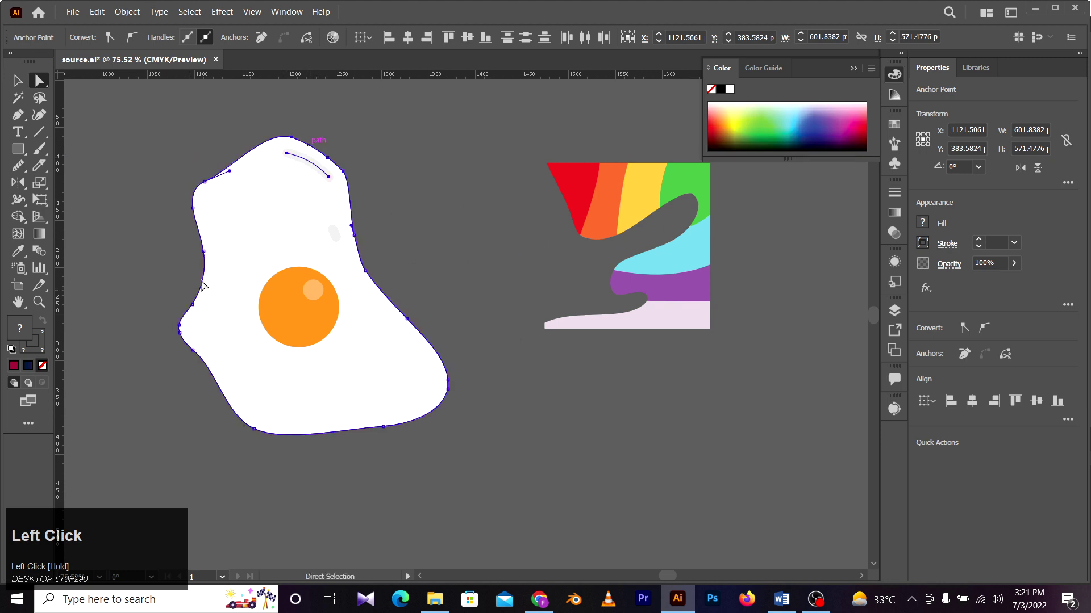
# Step: Undo the egg outline's reshaping and clear the selection
pyautogui.click(18, 81)
pyautogui.hotkey('ctrl', 'z')
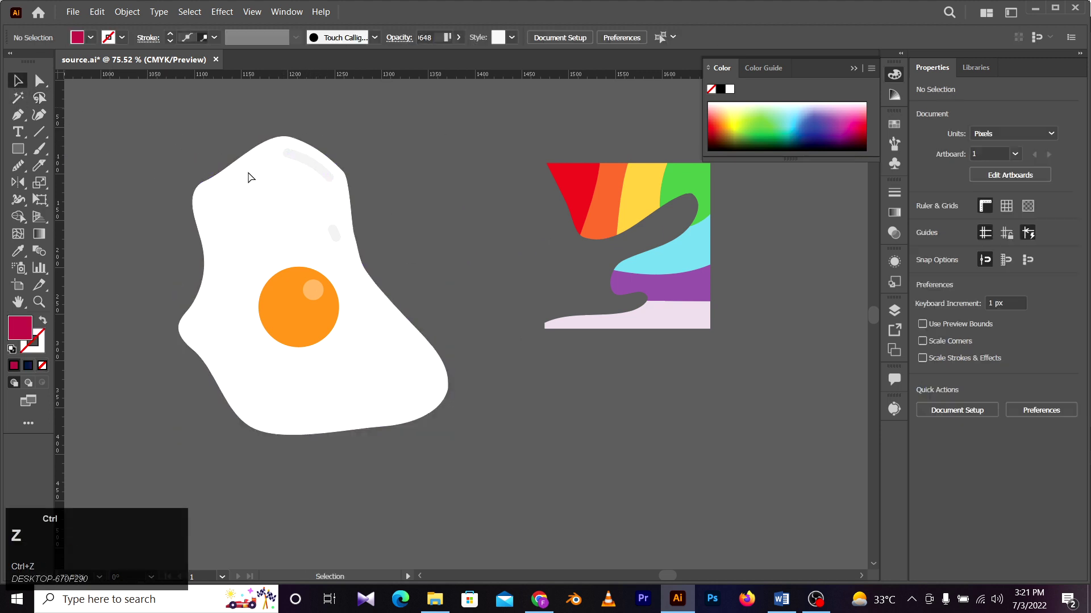
pyautogui.click(250, 177)
pyautogui.click(124, 156)
# Step: Lasso the entire fried egg, move it to the right, and undo the move
pyautogui.click(39, 98)
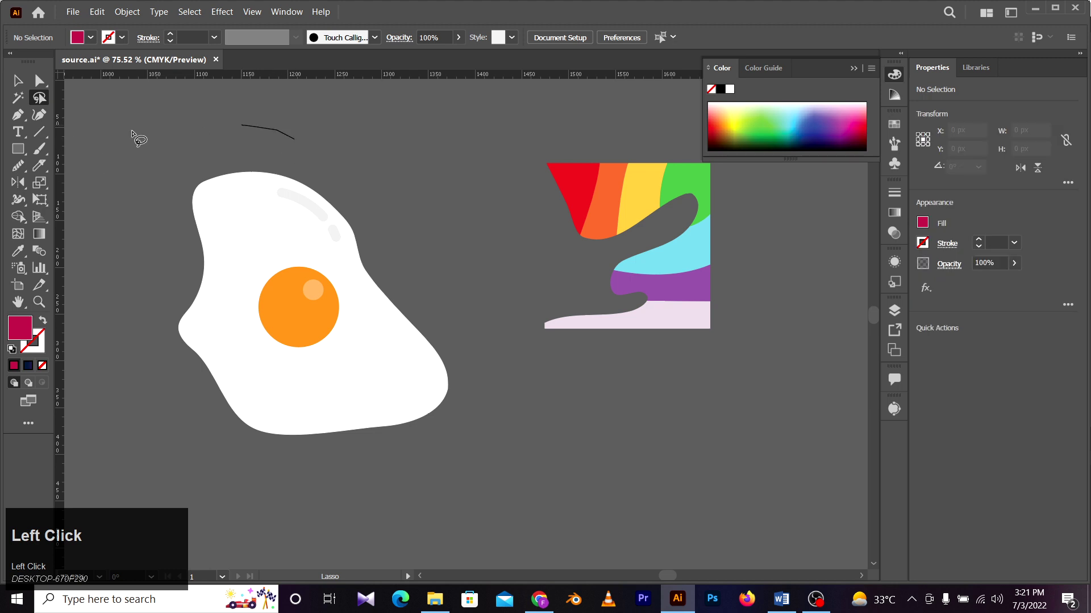
pyautogui.moveTo(132, 134)
pyautogui.mouseDown()
pyautogui.moveTo(142, 354)
pyautogui.moveTo(180, 468)
pyautogui.moveTo(400, 487)
pyautogui.moveTo(500, 336)
pyautogui.mouseUp()
pyautogui.moveTo(367, 153); pyautogui.dragTo(306, 142)
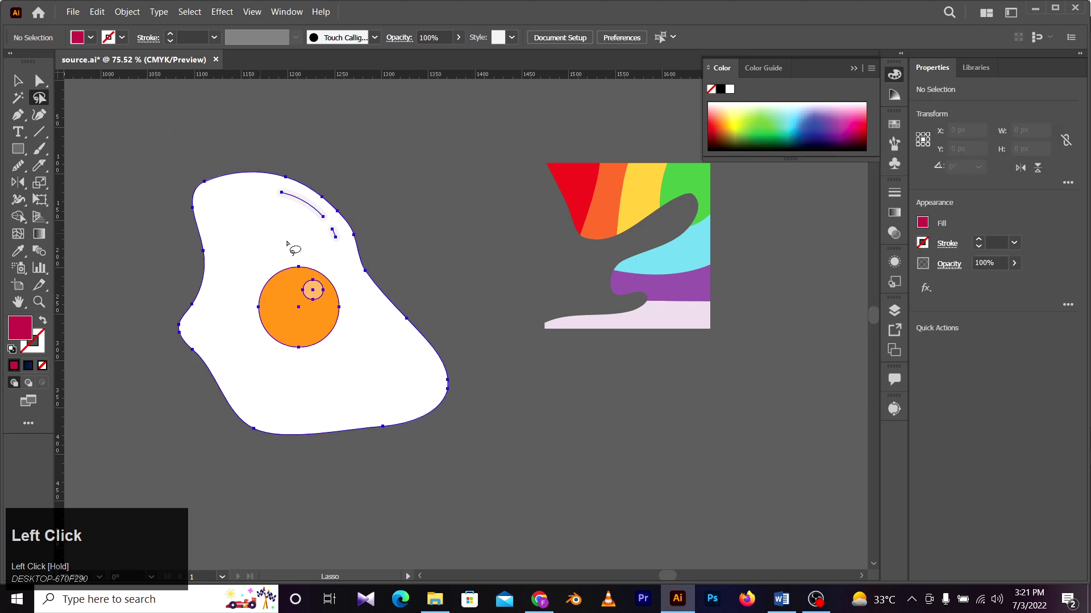
pyautogui.moveTo(353, 292); pyautogui.dragTo(525, 307)
pyautogui.hotkey('ctrl', 'z')
# Step: Lasso only the orange yolk with its highlight, move it left out of the egg, undo the move and deselect
pyautogui.press('z')
pyautogui.moveTo(410, 274); pyautogui.dragTo(577, 246)
pyautogui.press('v')
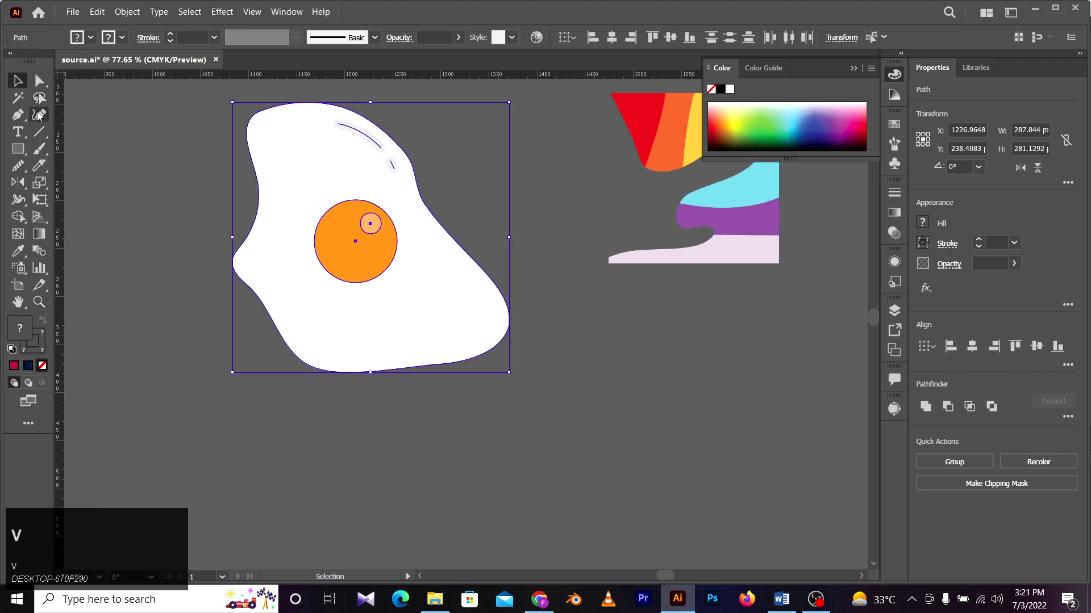
pyautogui.click(39, 97)
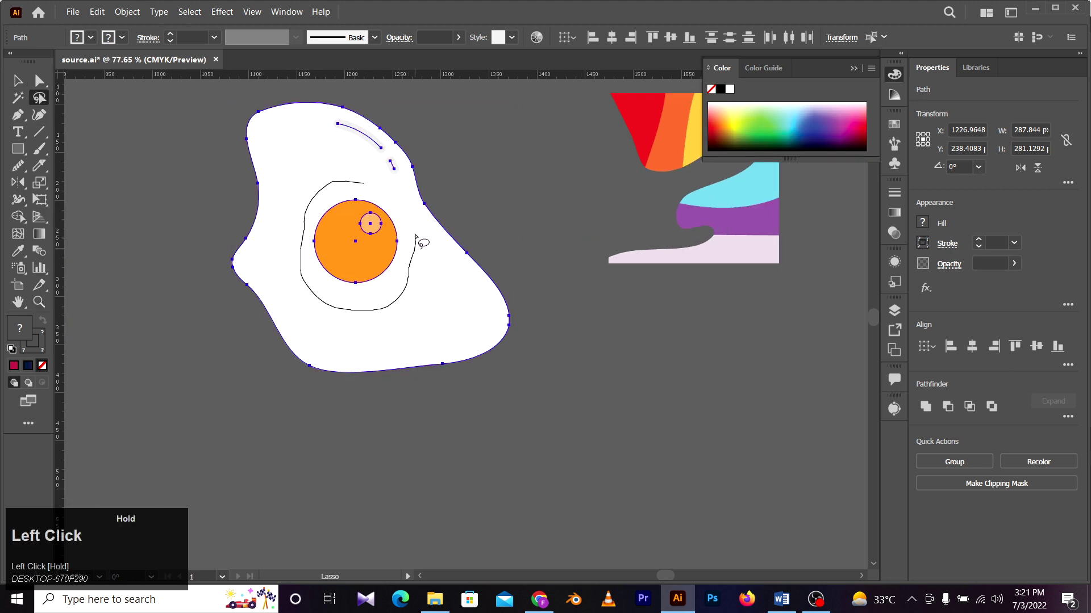
pyautogui.press('v')
pyautogui.moveTo(365, 220); pyautogui.dragTo(123, 278)
pyautogui.hotkey('ctrl', 'z')
pyautogui.click(484, 216)
# Step: Lasso all stripes of the rainbow artwork, move it slightly to the right and down, and clear the selection
pyautogui.press('z')
pyautogui.click(372, 227)
pyautogui.moveTo(123, 283); pyautogui.dragTo(465, 250)
pyautogui.moveTo(572, 232); pyautogui.dragTo(150, 261)
pyautogui.moveTo(562, 254); pyautogui.dragTo(609, 255)
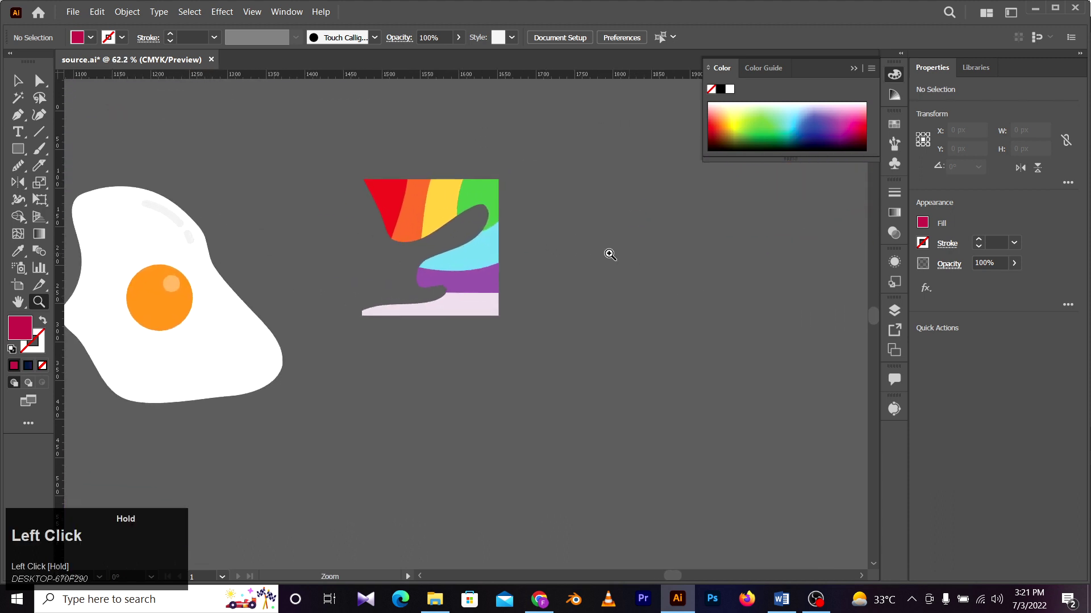
pyautogui.click(40, 100)
pyautogui.moveTo(507, 152)
pyautogui.mouseDown()
pyautogui.moveTo(367, 144)
pyautogui.moveTo(337, 228)
pyautogui.mouseUp()
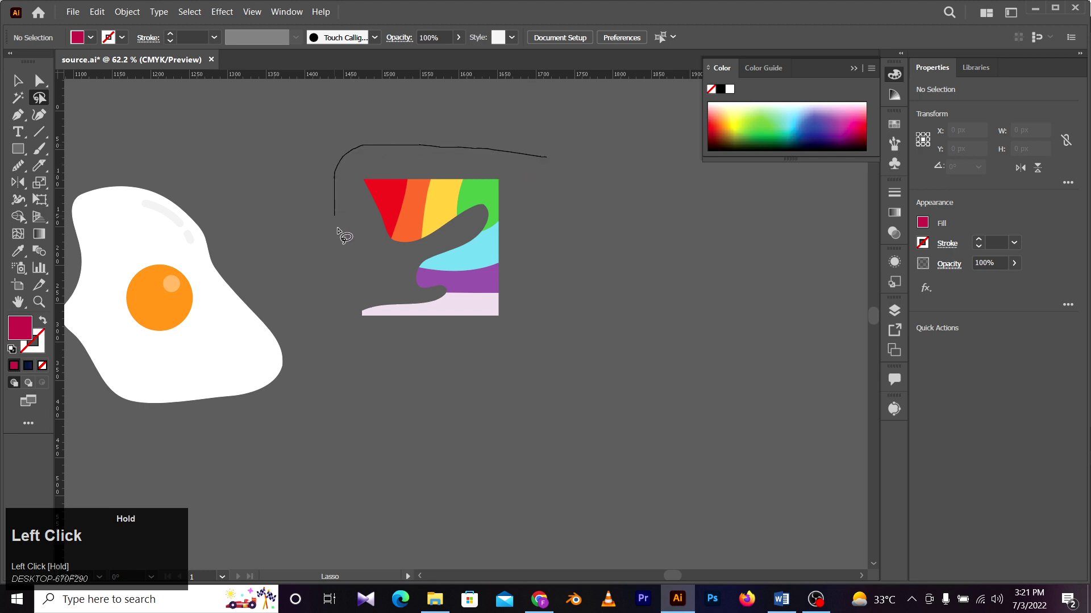
pyautogui.moveTo(352, 349)
pyautogui.mouseDown()
pyautogui.moveTo(564, 333)
pyautogui.moveTo(567, 216)
pyautogui.moveTo(541, 185)
pyautogui.mouseUp()
pyautogui.press('v')
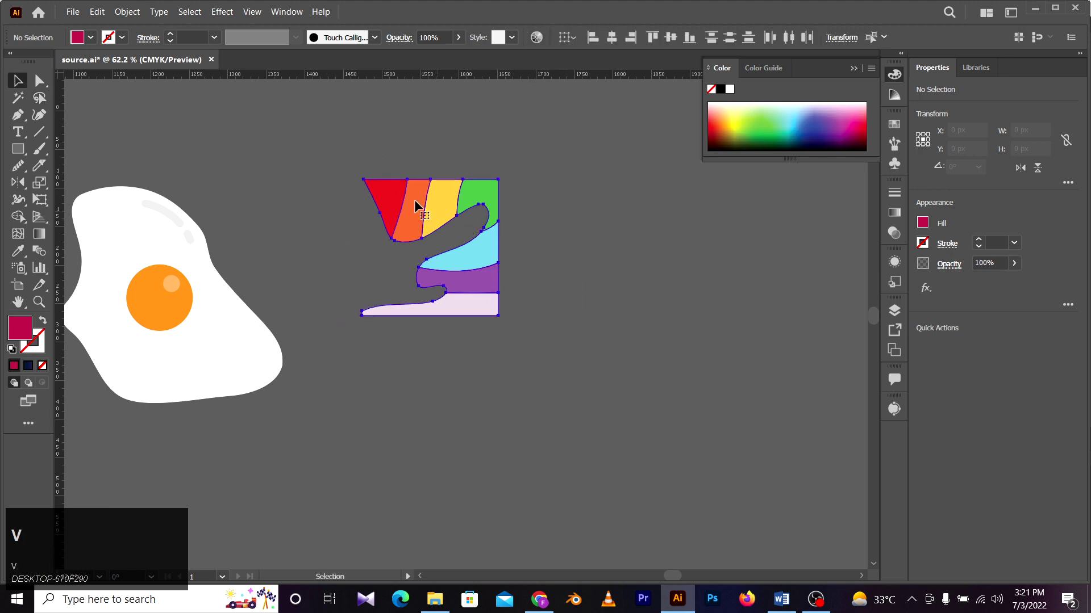
pyautogui.moveTo(419, 210)
pyautogui.mouseDown()
pyautogui.moveTo(595, 262)
pyautogui.moveTo(278, 200)
pyautogui.moveTo(403, 248)
pyautogui.moveTo(458, 210)
pyautogui.moveTo(445, 214)
pyautogui.mouseUp()
pyautogui.hotkey('ctrl', 'z')
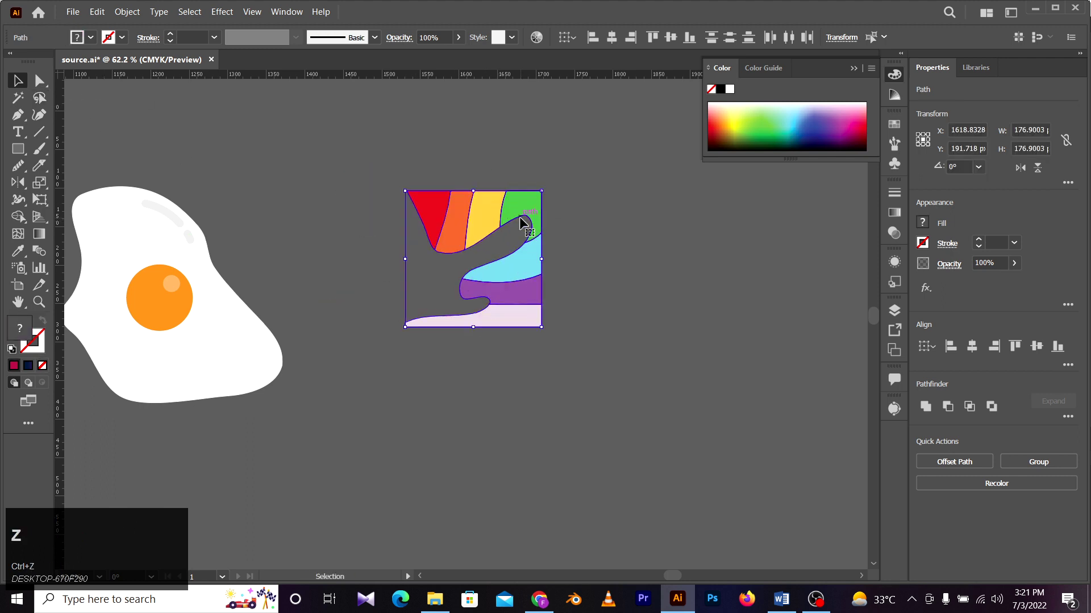
pyautogui.click(495, 334)
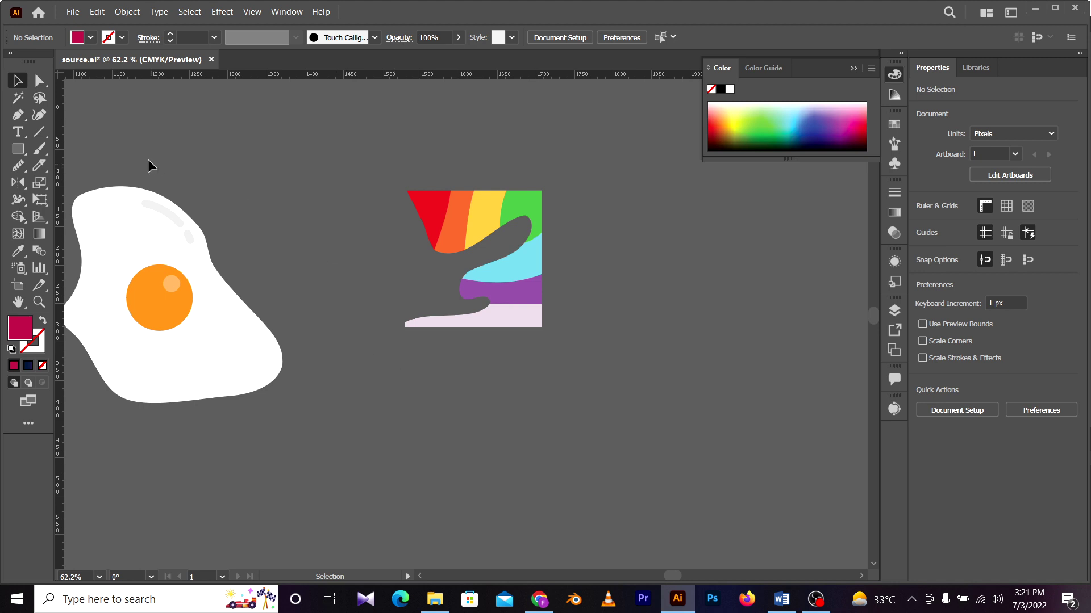
# Step: Lasso the pale lavender stripe at the rainbow's base, stretch its lower edge downward, and deselect it
pyautogui.click(38, 102)
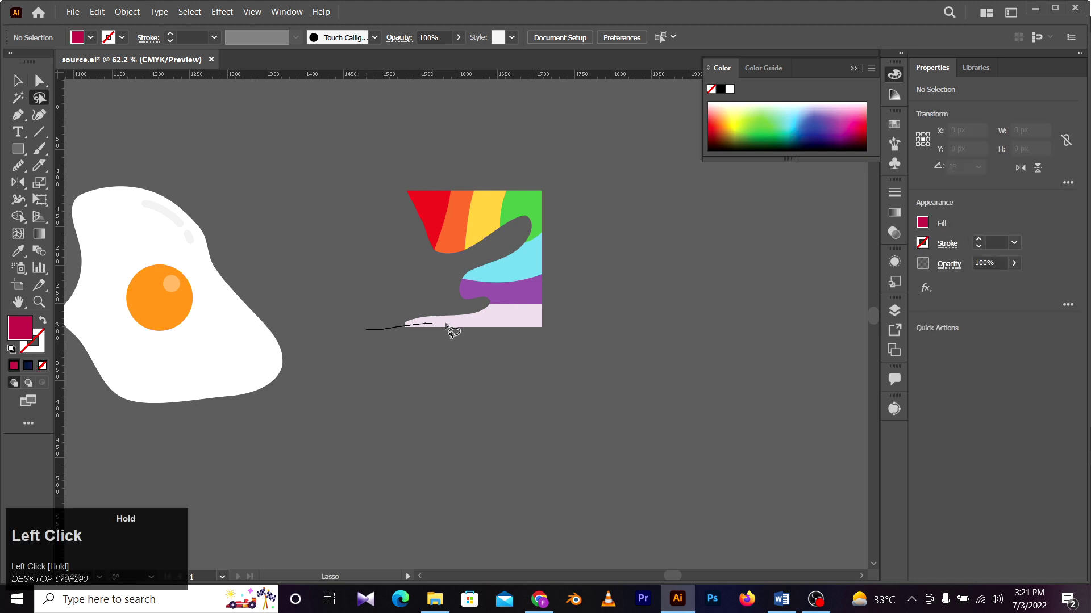
pyautogui.moveTo(598, 338)
pyautogui.mouseDown()
pyautogui.moveTo(382, 358)
pyautogui.moveTo(500, 337)
pyautogui.mouseUp()
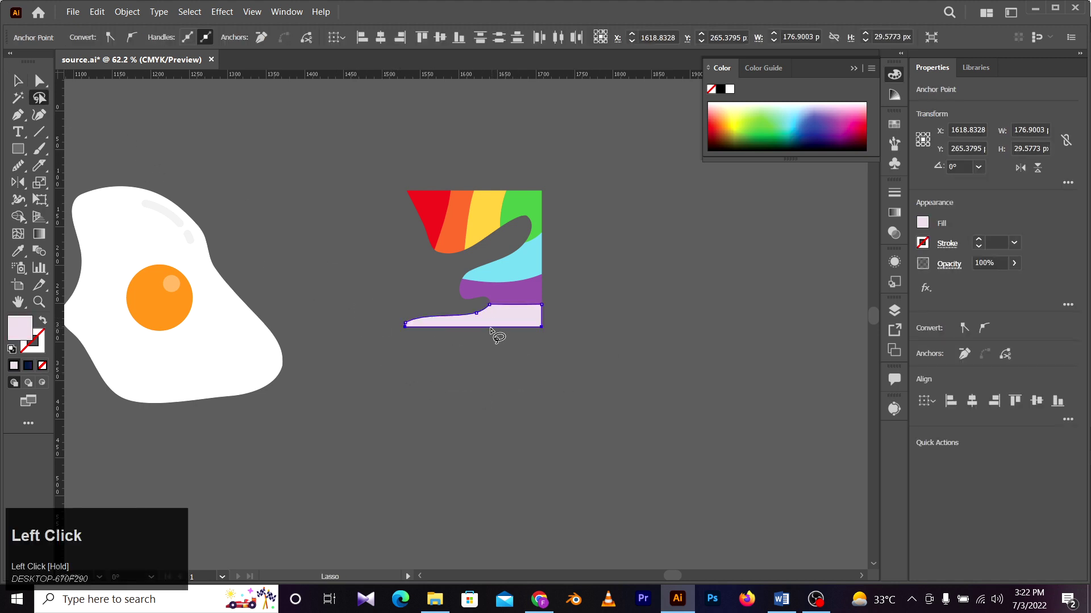
pyautogui.press('a')
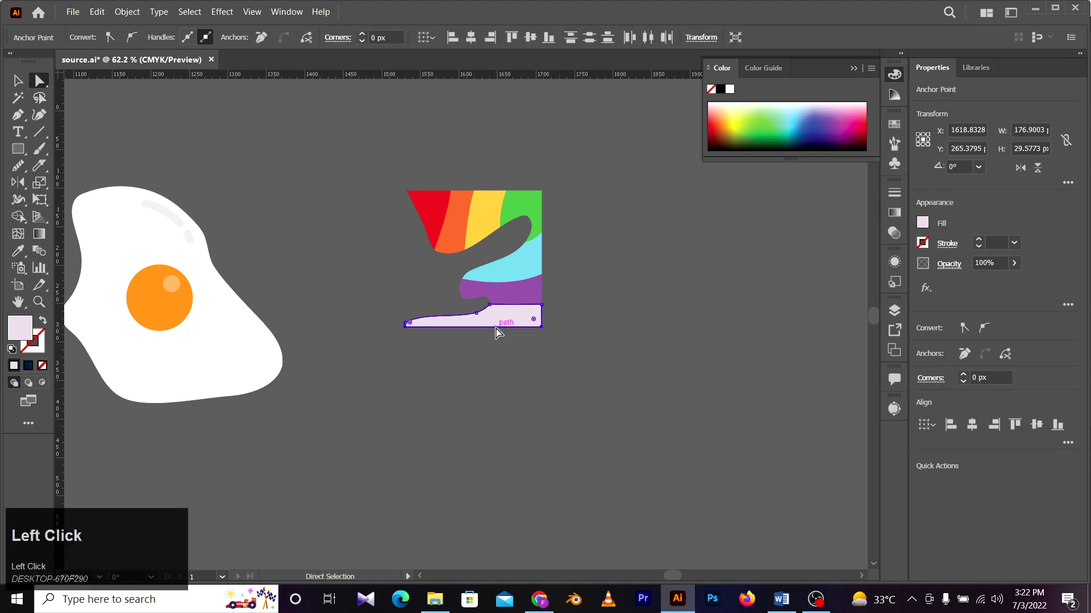
pyautogui.moveTo(495, 333); pyautogui.dragTo(496, 363)
pyautogui.keyDown('ctrl'); pyautogui.click(639, 334); pyautogui.keyUp('ctrl')
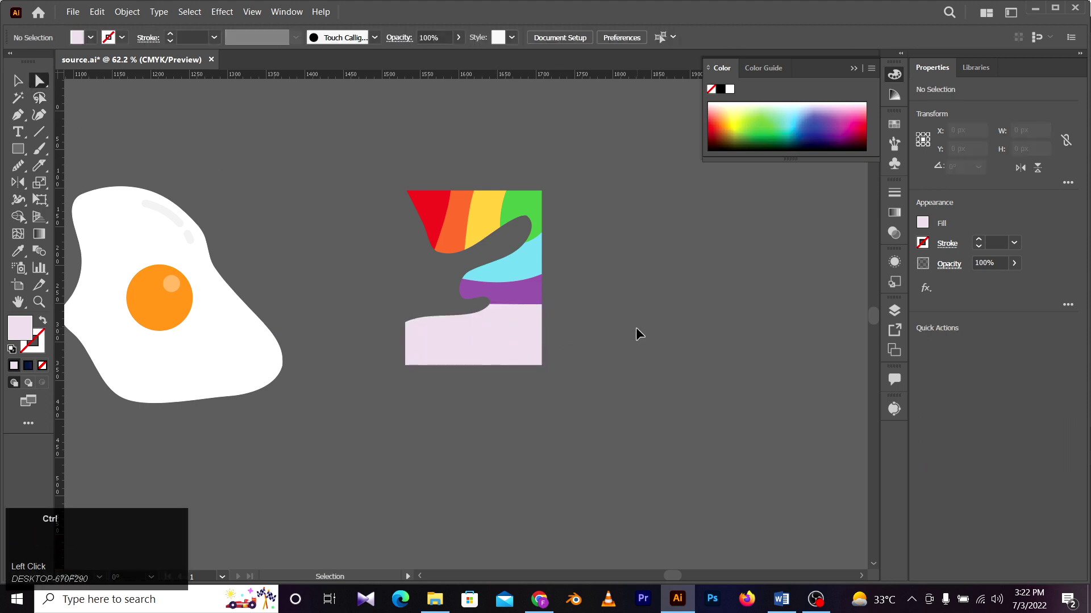
# Step: Undo the lavender stripe's stretch, select the whole rainbow with a marquee, and clear the selection
pyautogui.hotkey('ctrl', 'z')
pyautogui.press('v')
pyautogui.moveTo(420, 309); pyautogui.dragTo(633, 386)
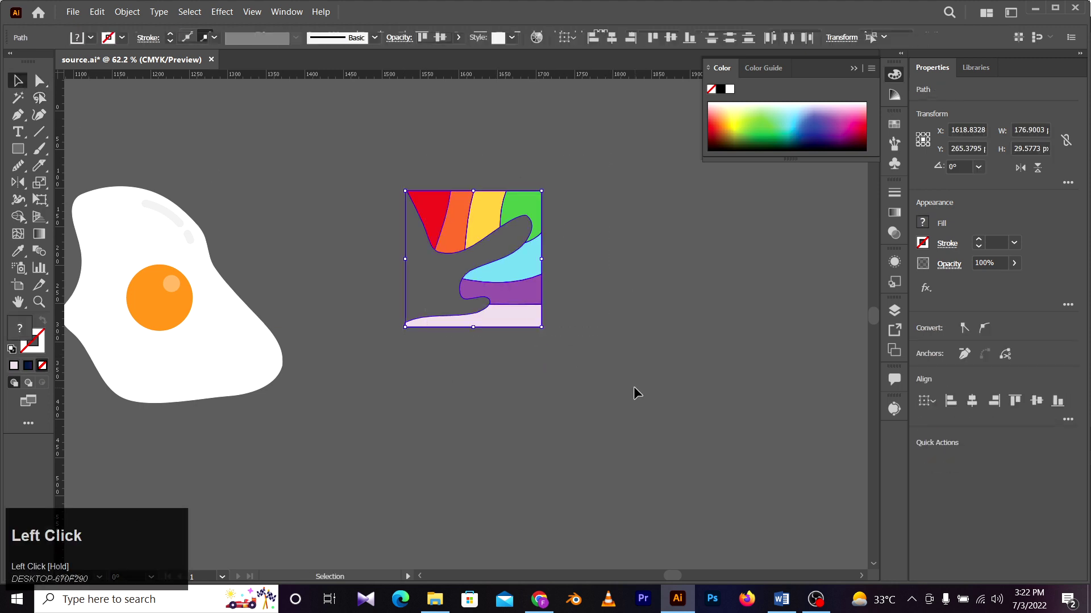
pyautogui.click(642, 370)
pyautogui.moveTo(413, 358); pyautogui.dragTo(410, 359)
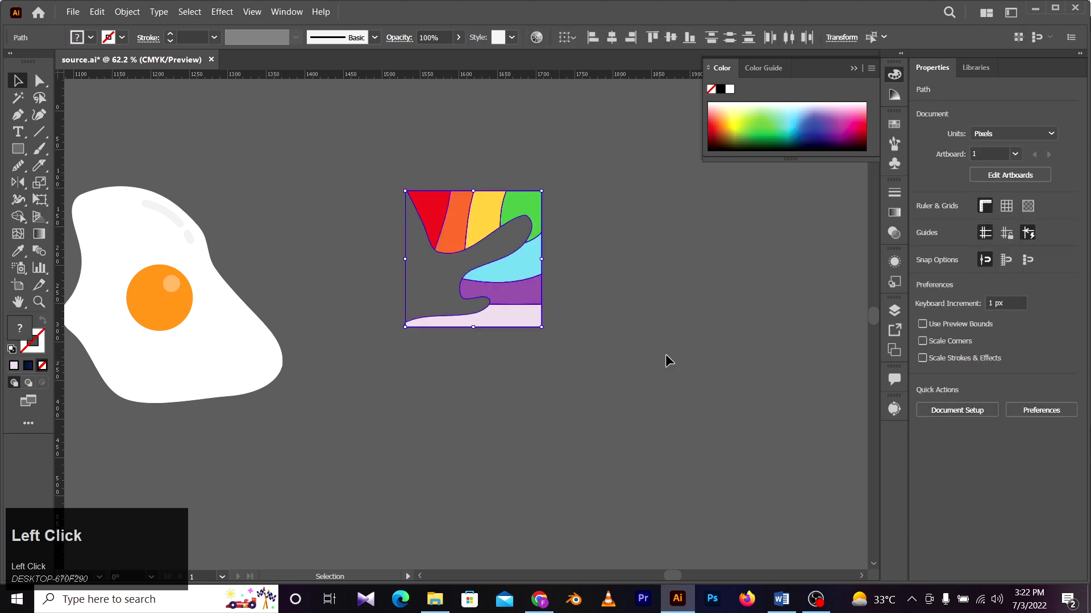
pyautogui.click(667, 360)
# Step: Move the rainbow close to the egg's right side, and place copies at the egg's upper left and lower left
pyautogui.moveTo(258, 238); pyautogui.dragTo(444, 216)
pyautogui.keyDown('ctrl'); pyautogui.keyDown('alt'); pyautogui.click(444, 216); pyautogui.keyUp('alt'); pyautogui.keyUp('ctrl')
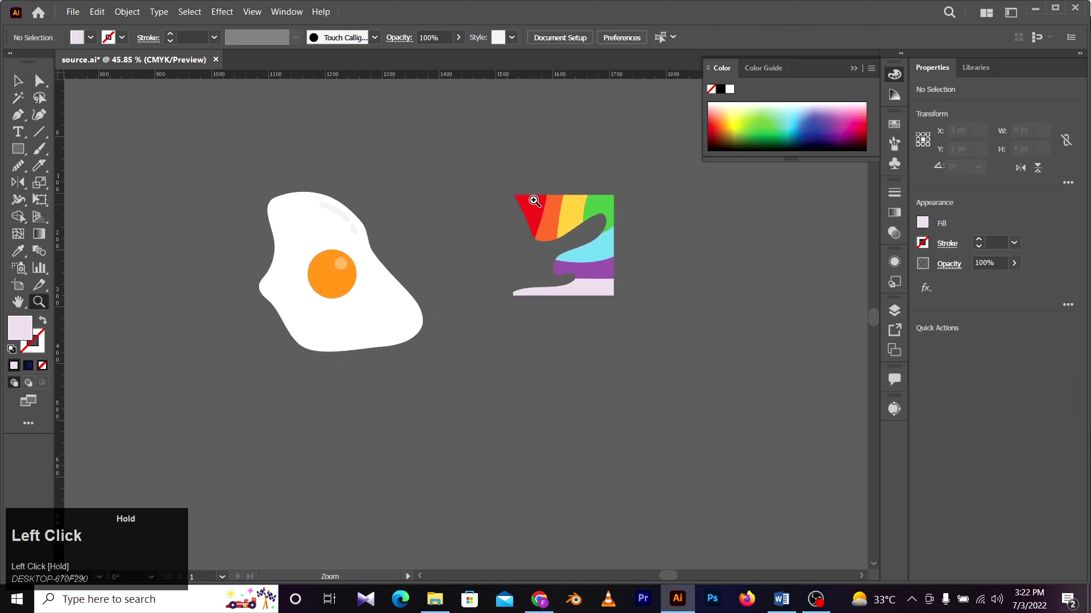
pyautogui.click(566, 230)
pyautogui.moveTo(566, 230); pyautogui.dragTo(234, 140)
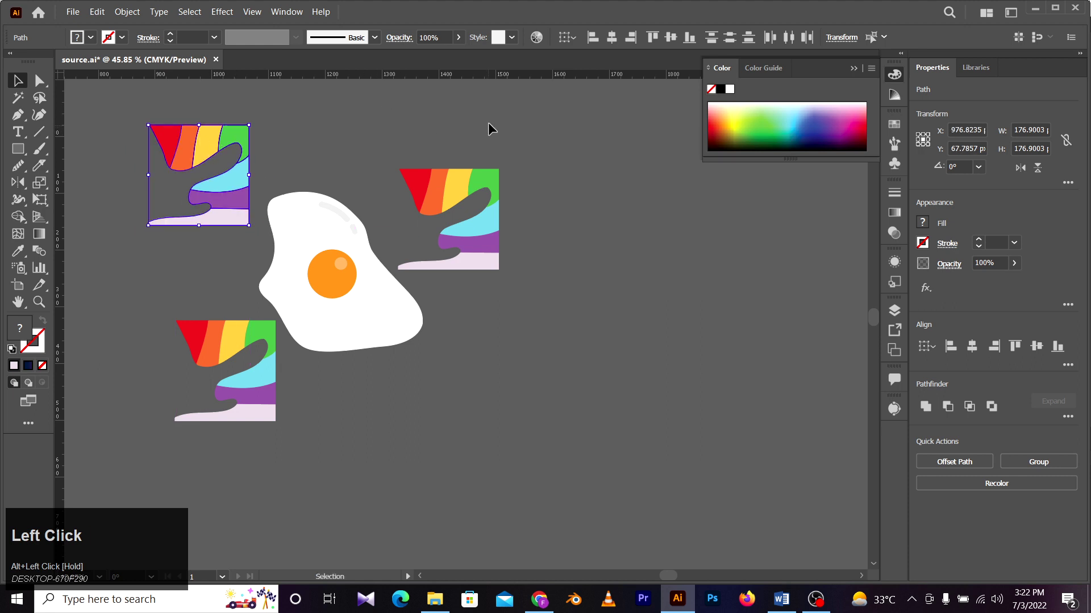
pyautogui.click(370, 334)
pyautogui.click(342, 181)
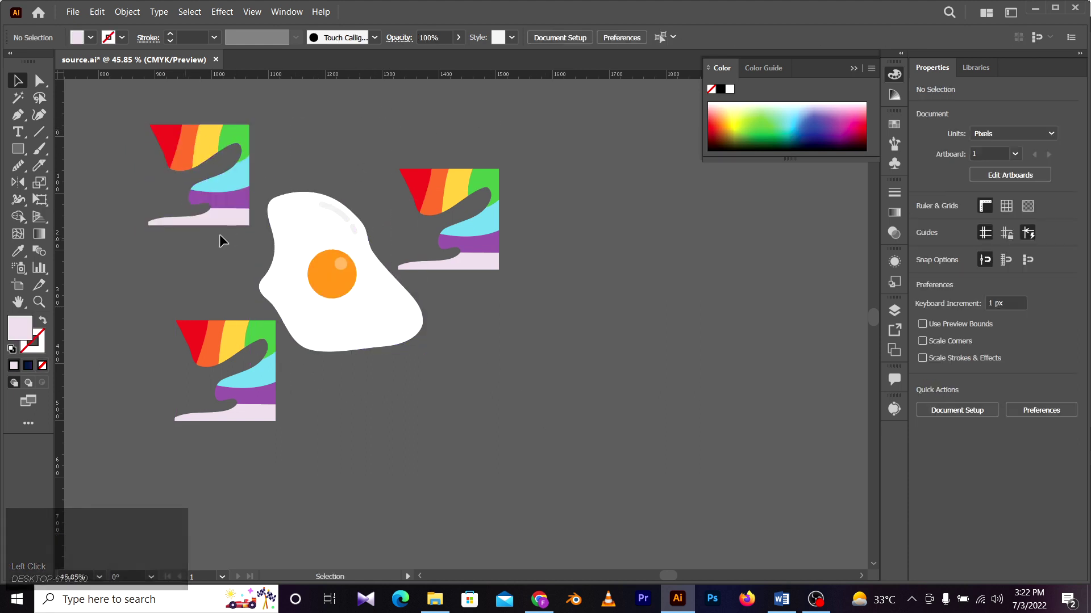
# Step: Lasso the fried egg between the three rainbow artworks and move it slightly down and to the right
pyautogui.click(48, 97)
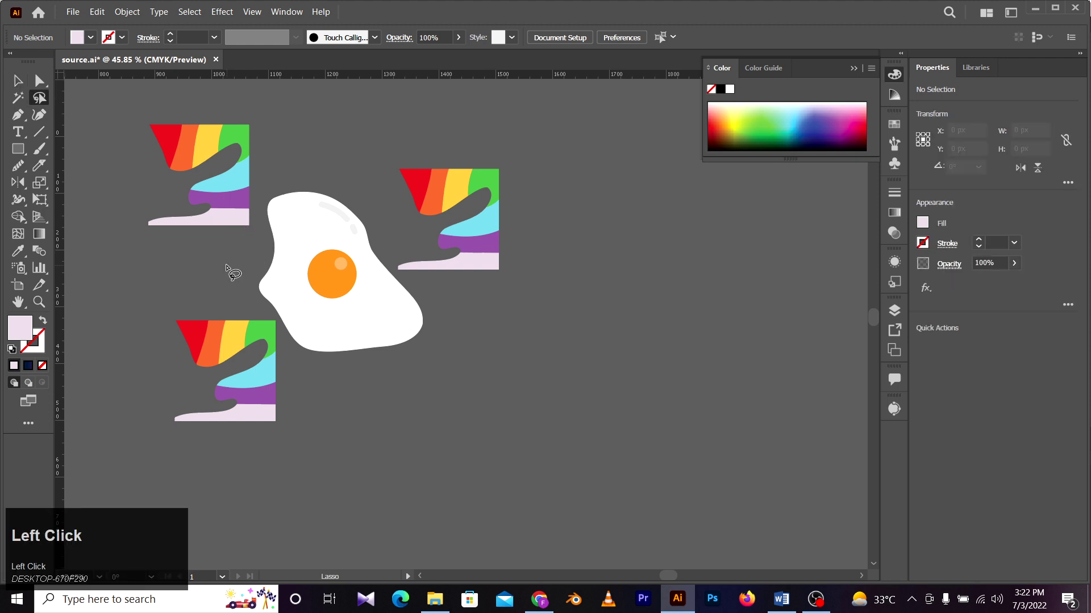
pyautogui.moveTo(226, 265); pyautogui.dragTo(256, 252)
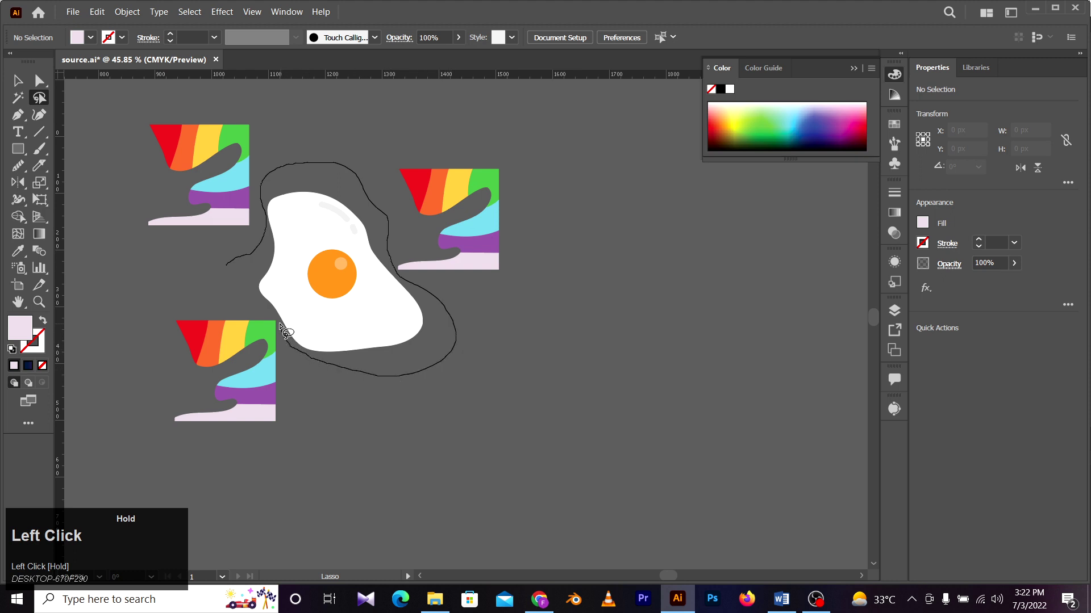
pyautogui.moveTo(239, 294); pyautogui.dragTo(227, 265)
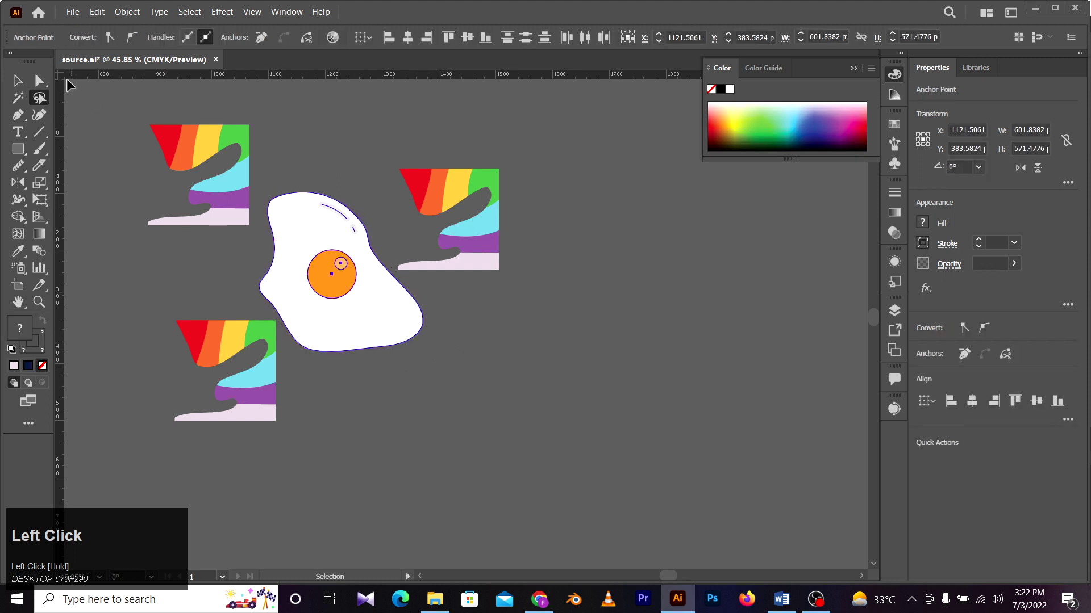
pyautogui.click(19, 81)
pyautogui.moveTo(351, 321)
pyautogui.mouseDown()
pyautogui.moveTo(480, 371)
pyautogui.moveTo(338, 307)
pyautogui.moveTo(370, 304)
pyautogui.mouseUp()
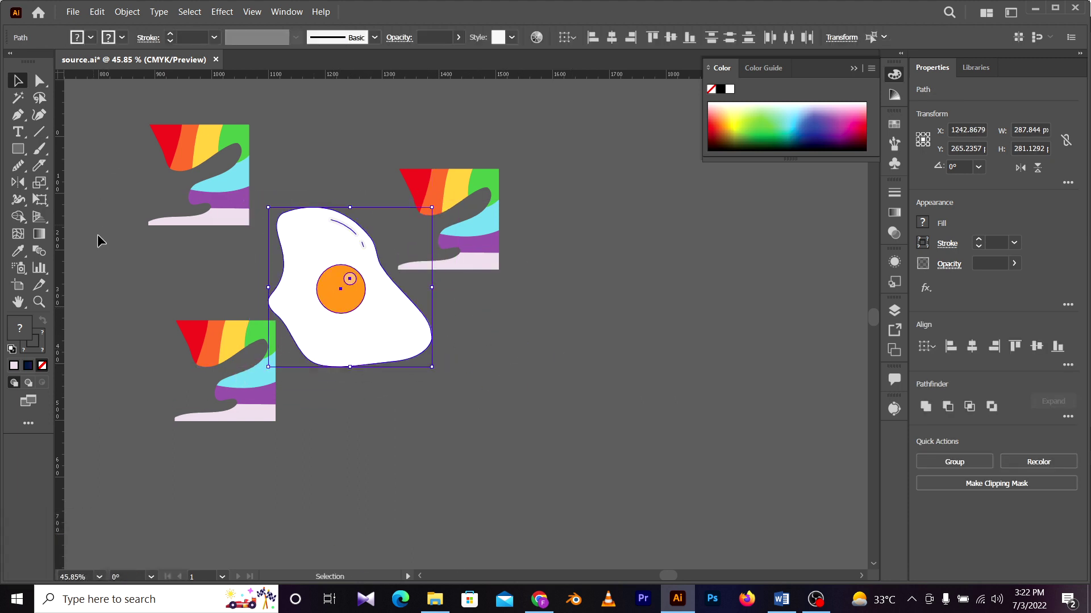
# Step: Move the red highlight bar in the topic list from "lasso selection" up to the "Knife" entry
pyautogui.press('z')
pyautogui.moveTo(387, 267); pyautogui.dragTo(275, 244)
pyautogui.moveTo(392, 297); pyautogui.dragTo(561, 293)
pyautogui.press('v')
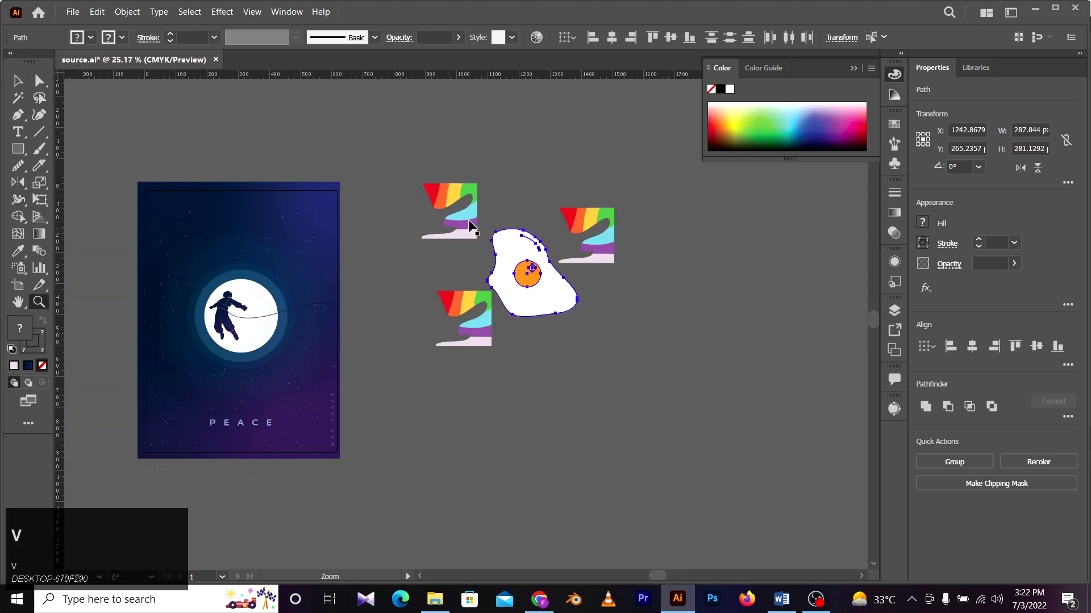
pyautogui.press('z')
pyautogui.press('space')
pyautogui.moveTo(192, 266); pyautogui.dragTo(329, 260)
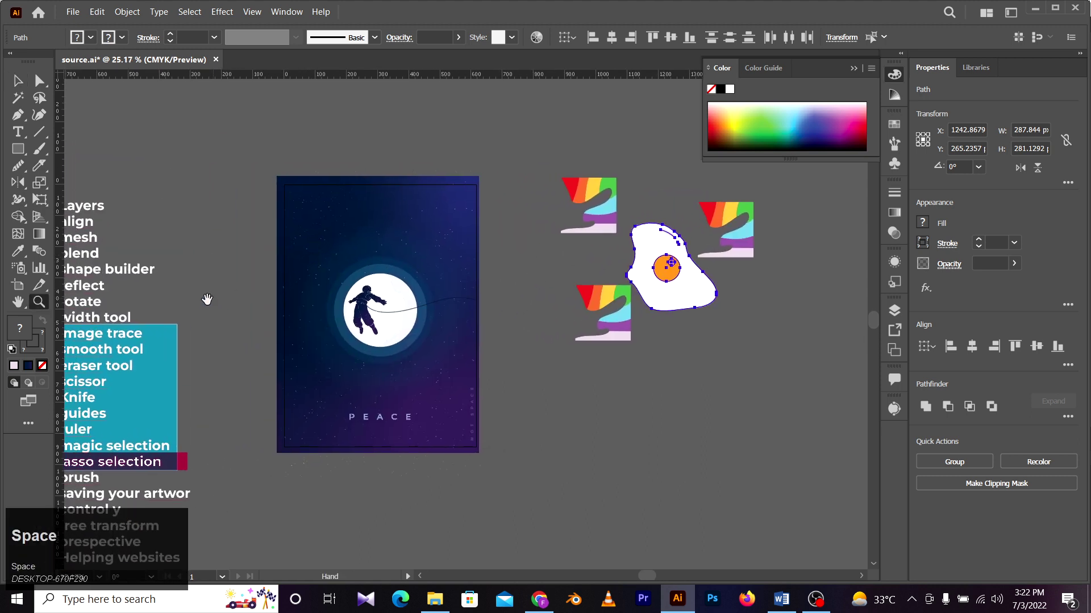
pyautogui.moveTo(189, 307)
pyautogui.mouseDown()
pyautogui.moveTo(195, 295)
pyautogui.moveTo(203, 302)
pyautogui.mouseUp()
pyautogui.moveTo(177, 344)
pyautogui.mouseDown()
pyautogui.moveTo(289, 268)
pyautogui.moveTo(301, 243)
pyautogui.mouseUp()
pyautogui.press('z')
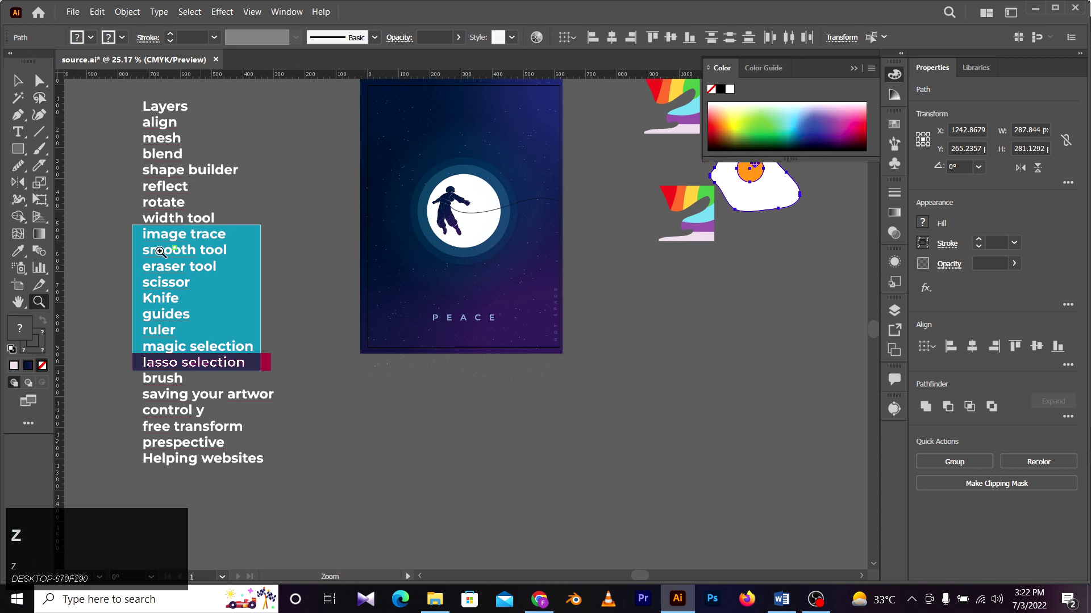
pyautogui.click(163, 261)
pyautogui.press('a')
pyautogui.click(333, 431)
pyautogui.moveTo(351, 433)
pyautogui.mouseDown()
pyautogui.moveTo(352, 231)
pyautogui.moveTo(327, 244)
pyautogui.moveTo(329, 332)
pyautogui.mouseUp()
pyautogui.click(339, 231)
pyautogui.click(366, 214)
pyautogui.click(288, 319)
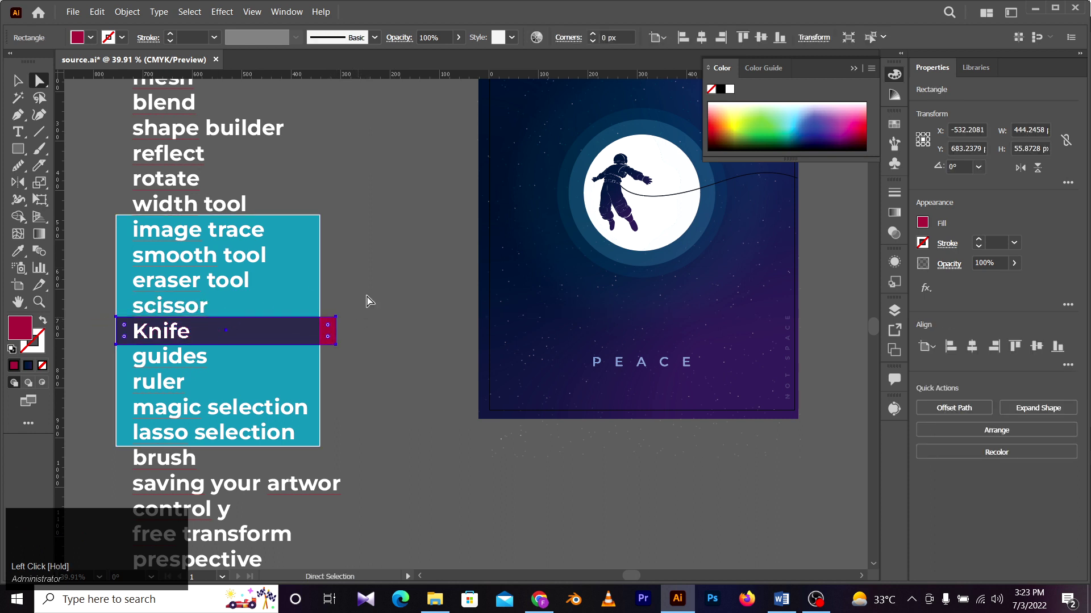
# Step: Move the red highlight bar down over the "guides" entry and onto the "ruler" entry
pyautogui.click(392, 318)
pyautogui.moveTo(328, 344); pyautogui.dragTo(331, 360)
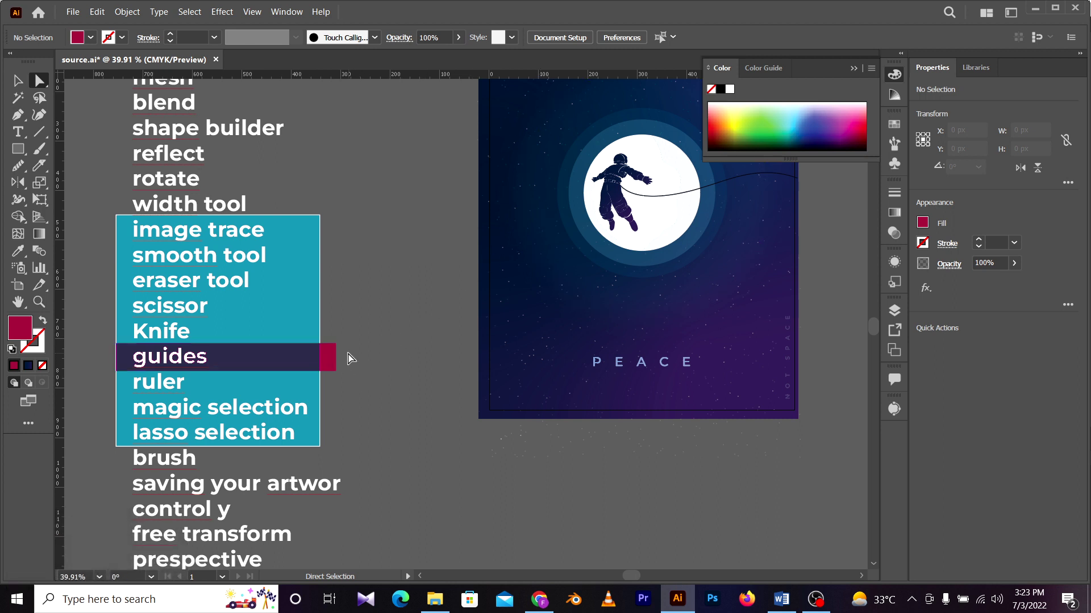
pyautogui.moveTo(327, 357); pyautogui.dragTo(330, 387)
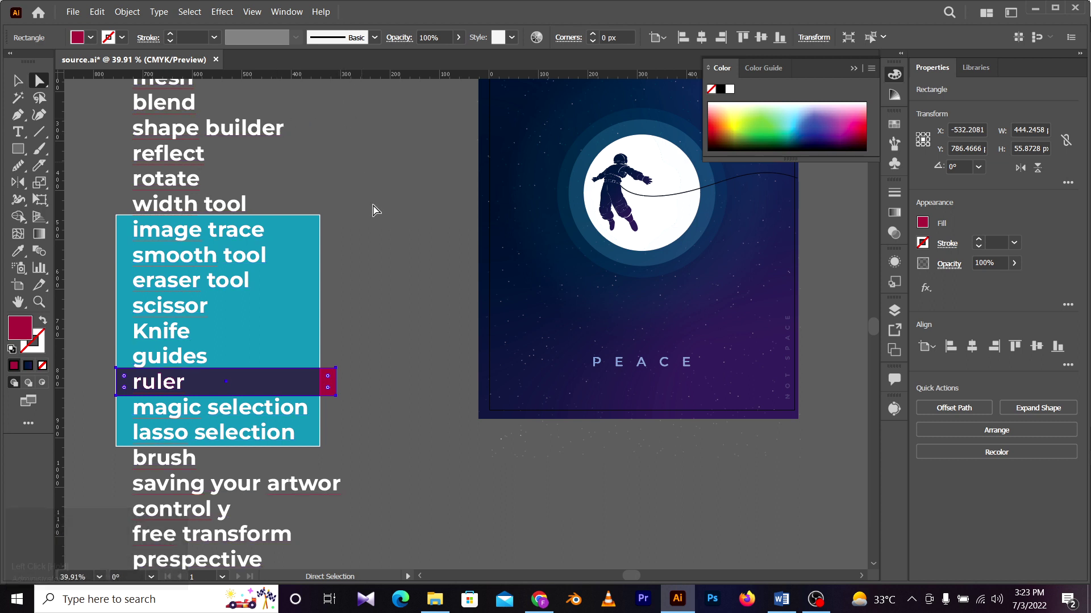
# Step: Move the red highlight bar in the topic list from "ruler" down to the "lasso selection" entry
pyautogui.click(384, 290)
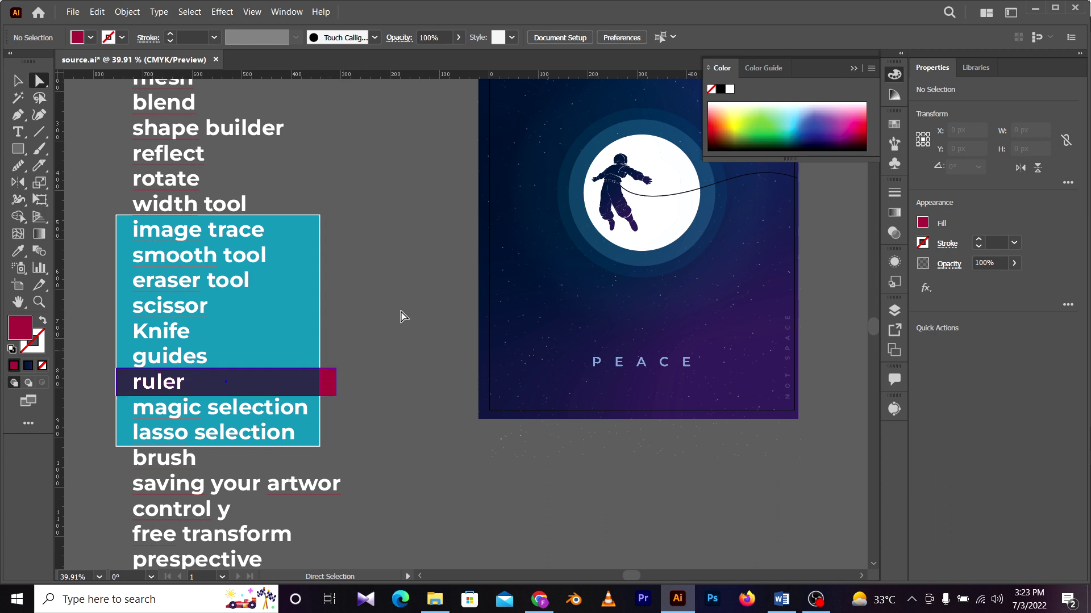
pyautogui.rightClick(374, 75)
pyautogui.click(338, 334)
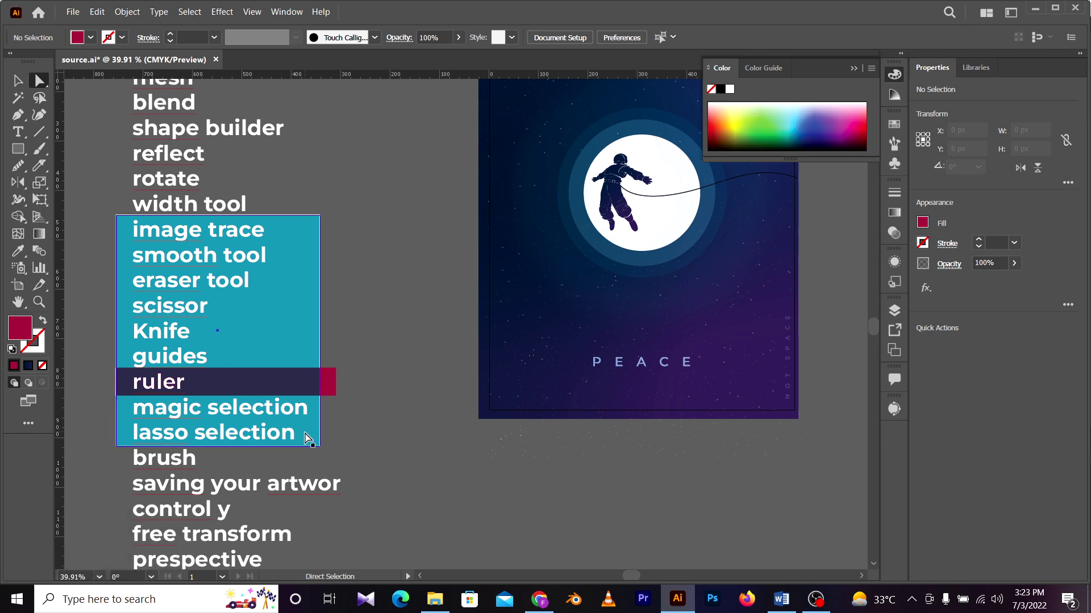
pyautogui.moveTo(327, 383); pyautogui.dragTo(328, 436)
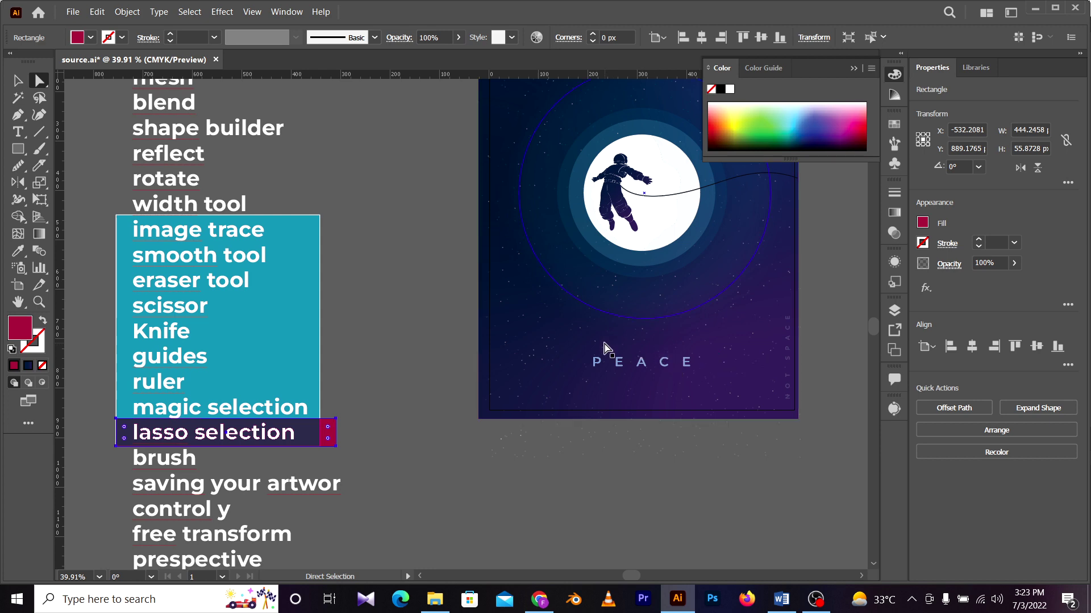
# Step: Isolate the nested group of scattered stars inside the PEACE poster's clip group
pyautogui.press('space')
pyautogui.moveTo(527, 250); pyautogui.dragTo(370, 380)
pyautogui.press('v')
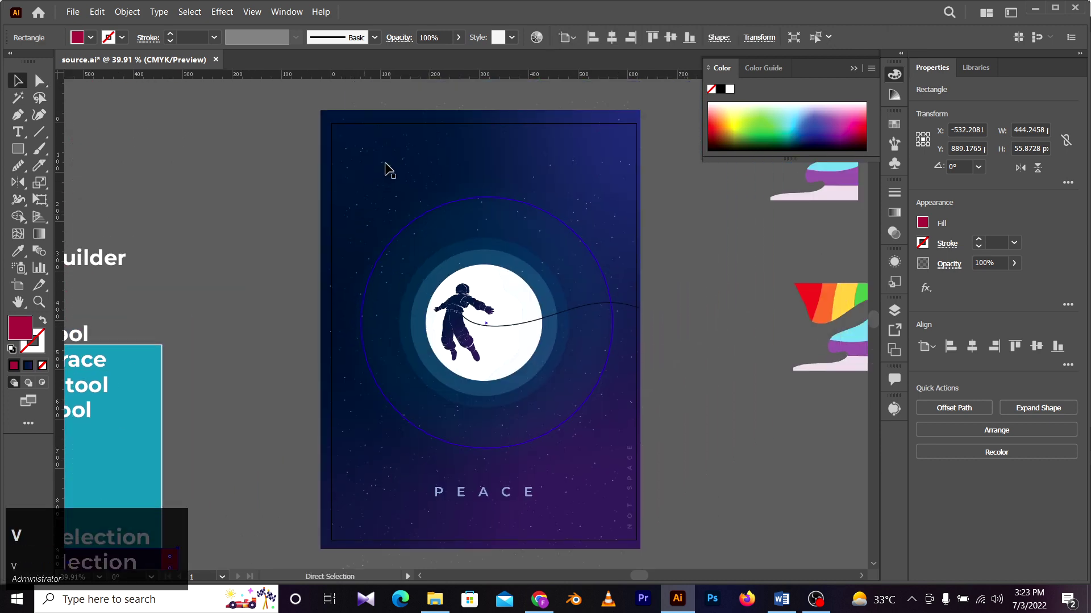
pyautogui.doubleClick(382, 165)
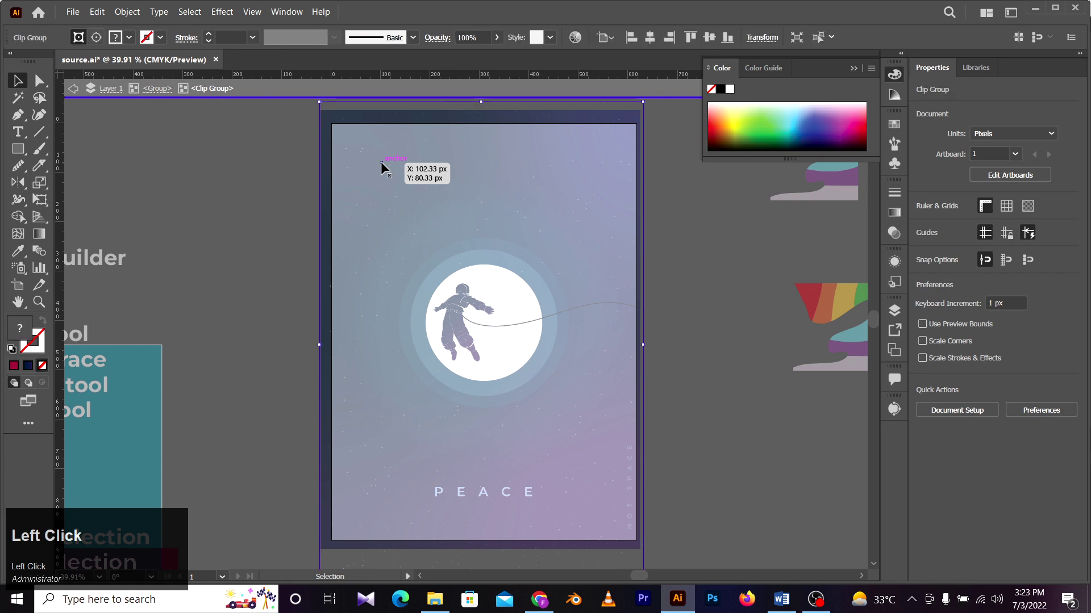
pyautogui.doubleClick(380, 162)
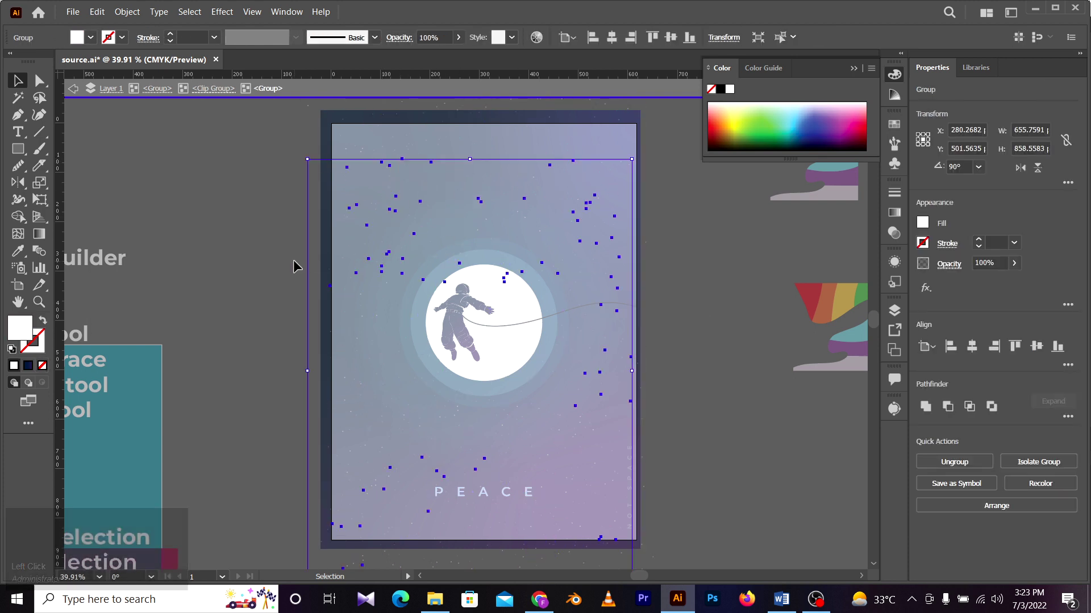
# Step: Lasso the stars in the poster's upper-left area and delete them
pyautogui.click(37, 101)
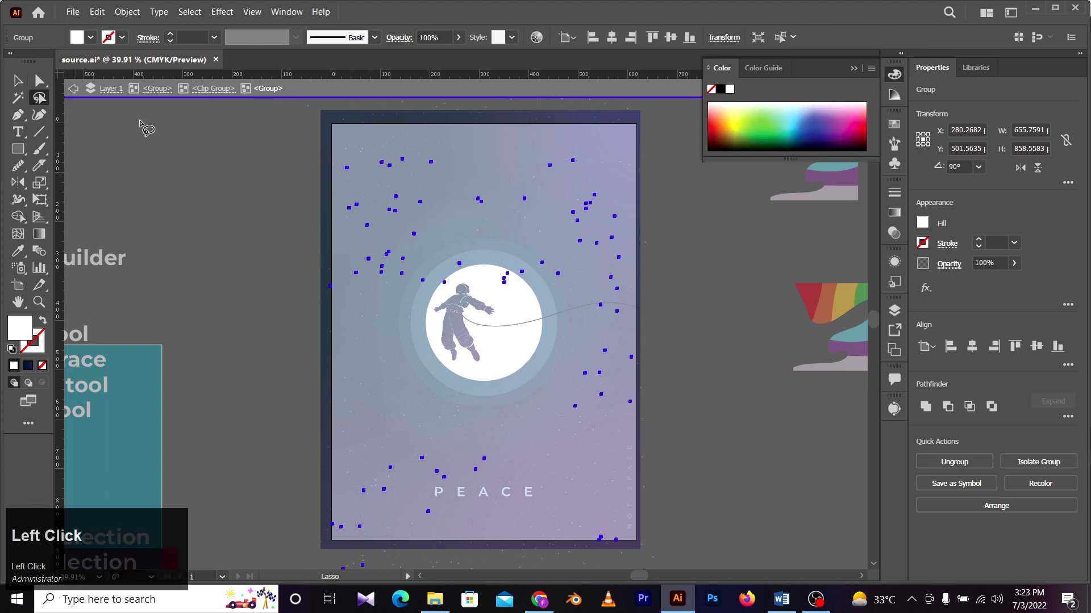
pyautogui.moveTo(364, 142)
pyautogui.mouseDown()
pyautogui.moveTo(292, 244)
pyautogui.moveTo(353, 322)
pyautogui.moveTo(410, 276)
pyautogui.moveTo(446, 205)
pyautogui.moveTo(401, 139)
pyautogui.moveTo(299, 168)
pyautogui.mouseUp()
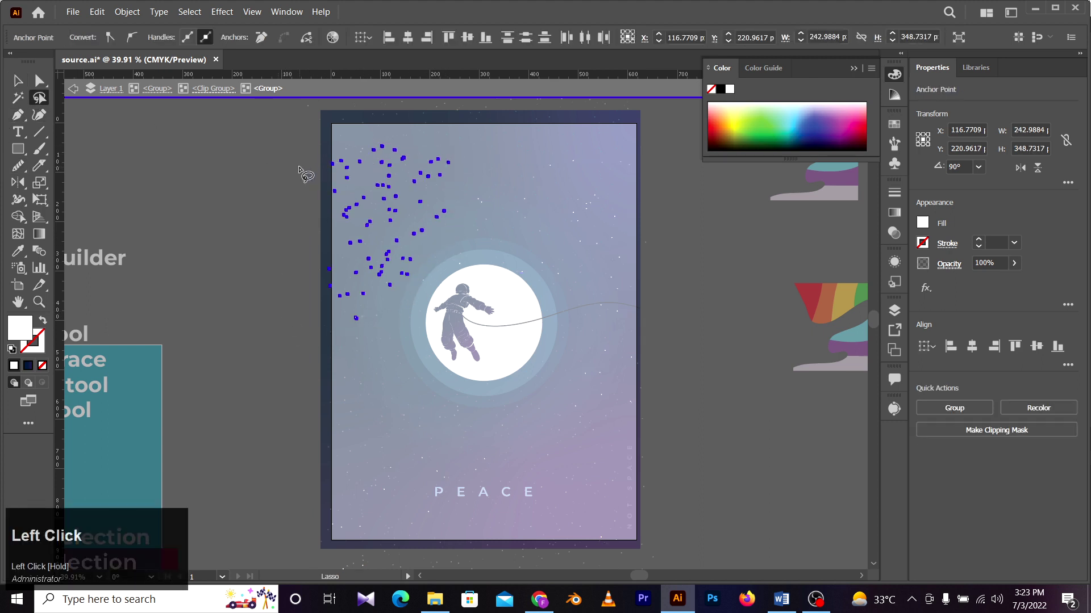
pyautogui.press('Delete')
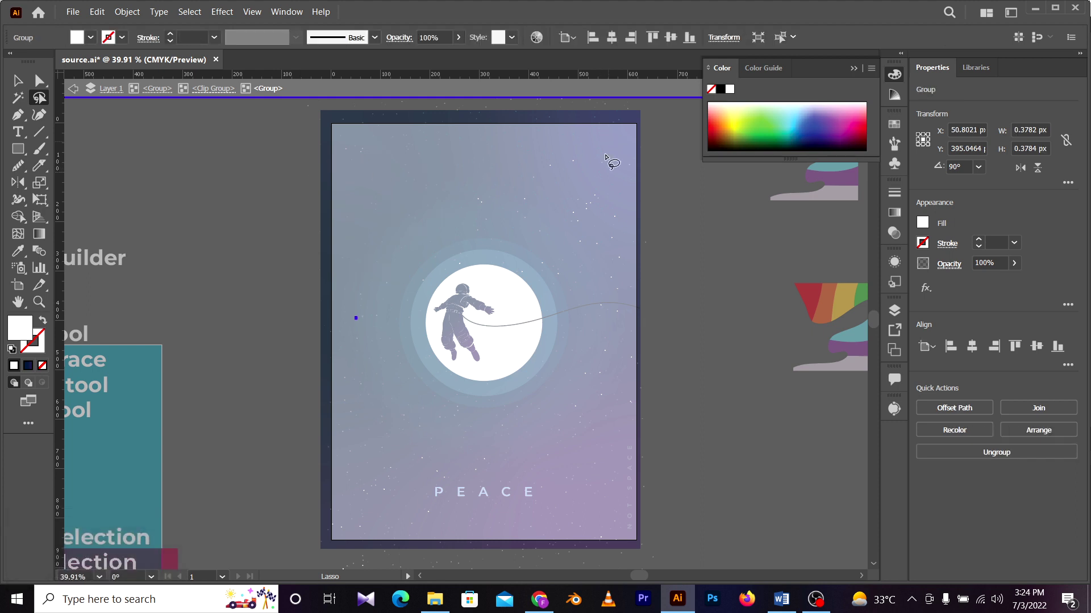
# Step: Lasso the star cluster at the moon's upper right and move it across to the poster's left side
pyautogui.moveTo(617, 183)
pyautogui.mouseDown()
pyautogui.moveTo(552, 220)
pyautogui.moveTo(536, 277)
pyautogui.moveTo(571, 265)
pyautogui.moveTo(576, 231)
pyautogui.moveTo(609, 183)
pyautogui.mouseUp()
pyautogui.click(17, 81)
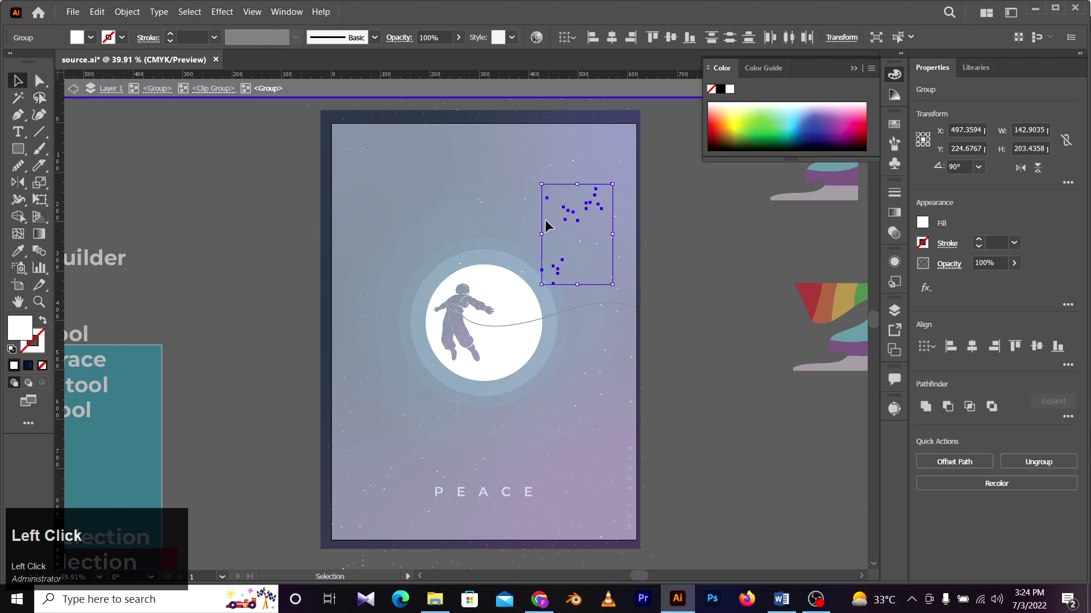
pyautogui.moveTo(548, 224); pyautogui.dragTo(414, 228)
pyautogui.click(722, 278)
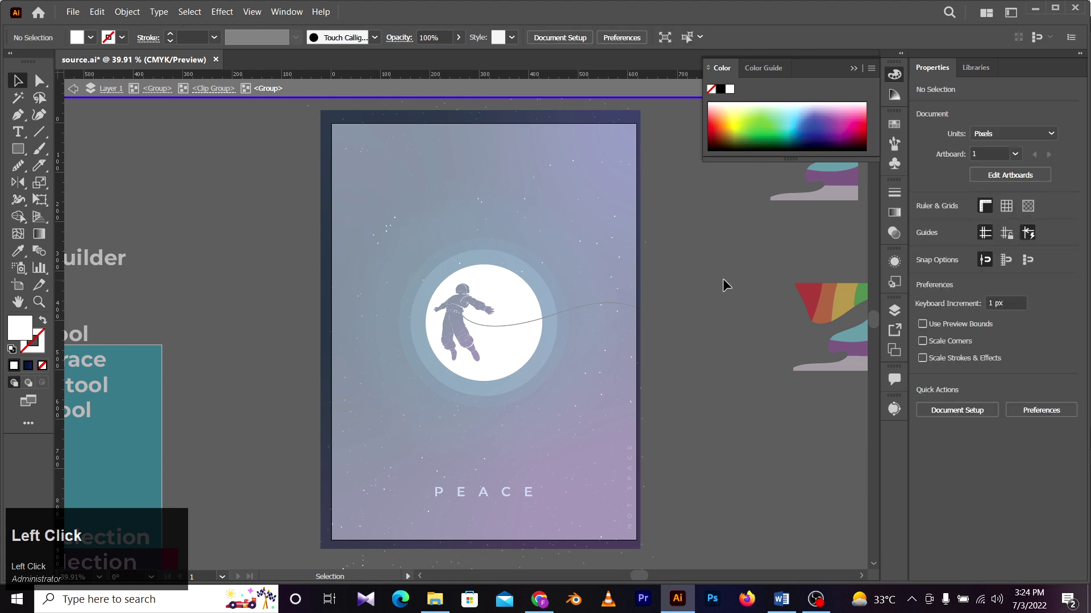
# Step: Undo the star move and deletion, keeping the red highlight bar on the "lasso selection" entry
pyautogui.hotkey('ctrl', 'z')
pyautogui.hotkey('ctrl', 'z')
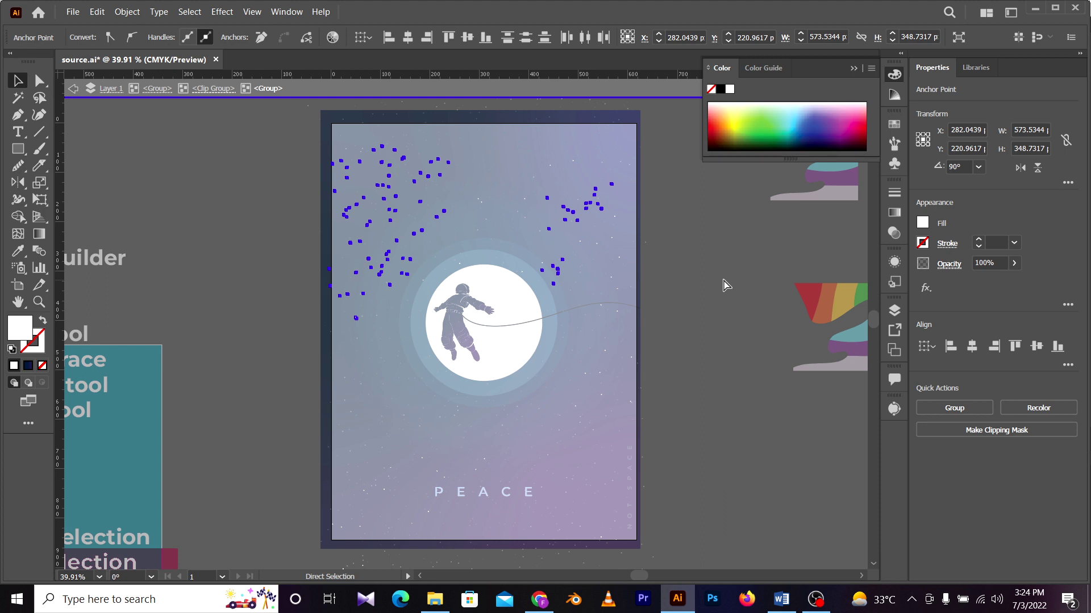
pyautogui.hotkey('ctrl', 'z')
pyautogui.scroll(-4, 254, 303)
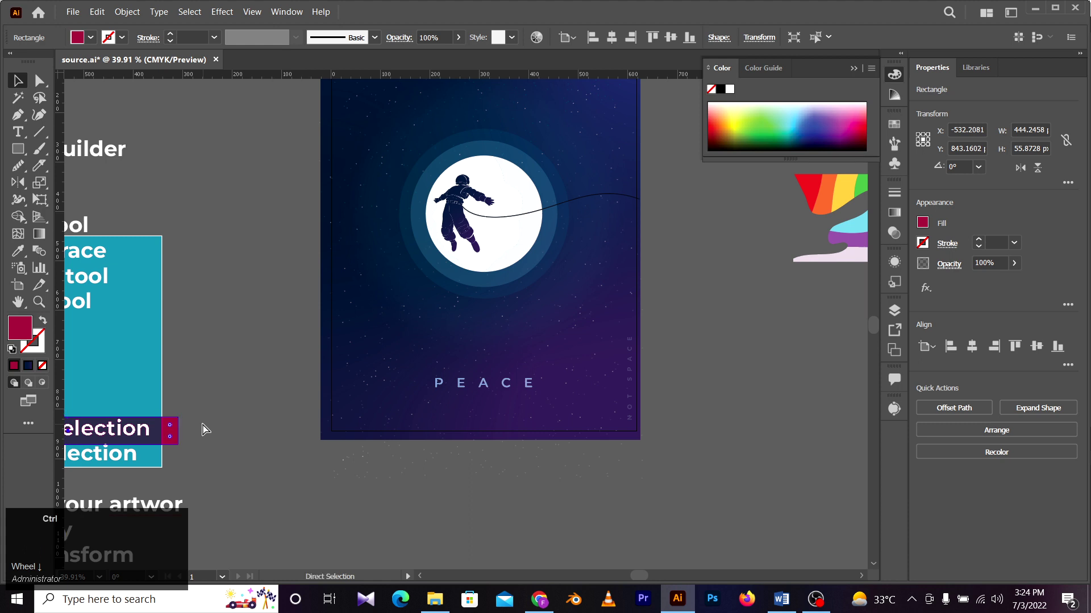
pyautogui.hotkey('ctrl', 'shift', 'z')
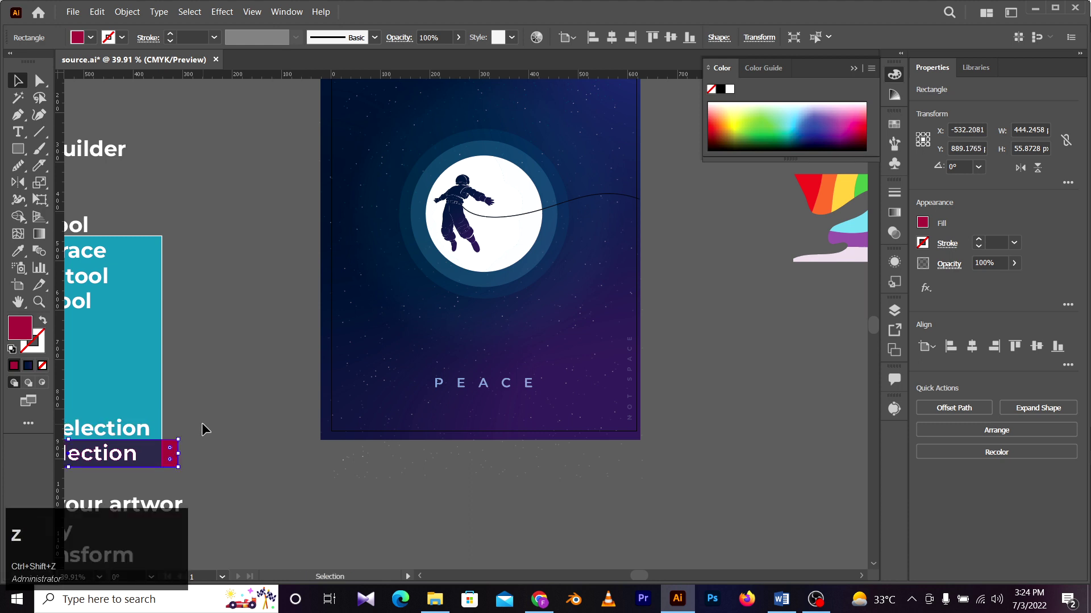
# Step: Review the PEACE poster, the egg and rainbow artwork, and the highlighted section of the topic list
pyautogui.click(248, 458)
pyautogui.moveTo(584, 203); pyautogui.dragTo(543, 304)
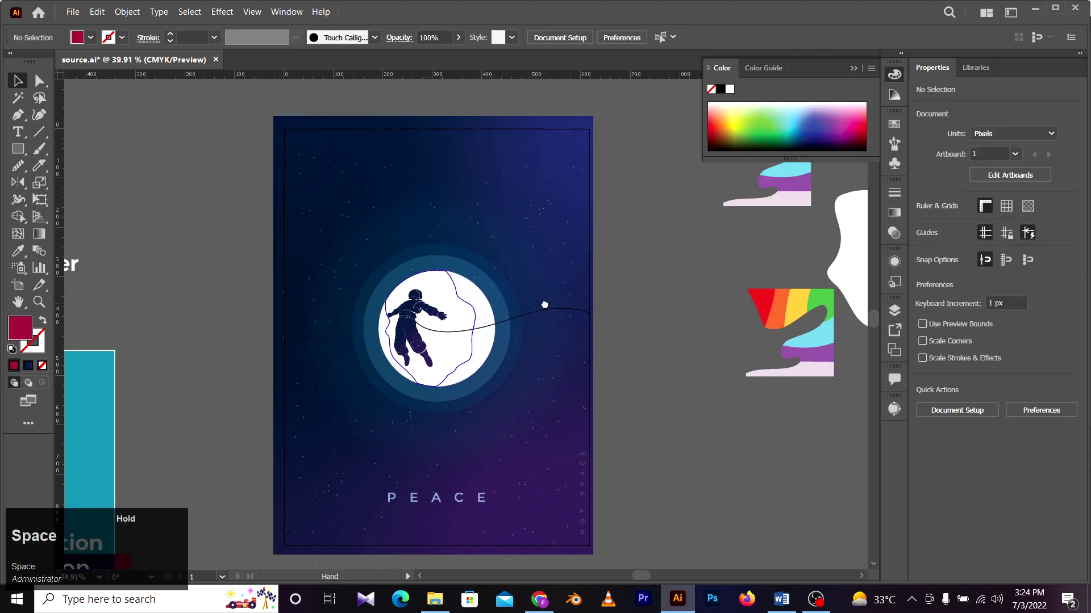
pyautogui.press('z')
pyautogui.moveTo(662, 333); pyautogui.dragTo(677, 306)
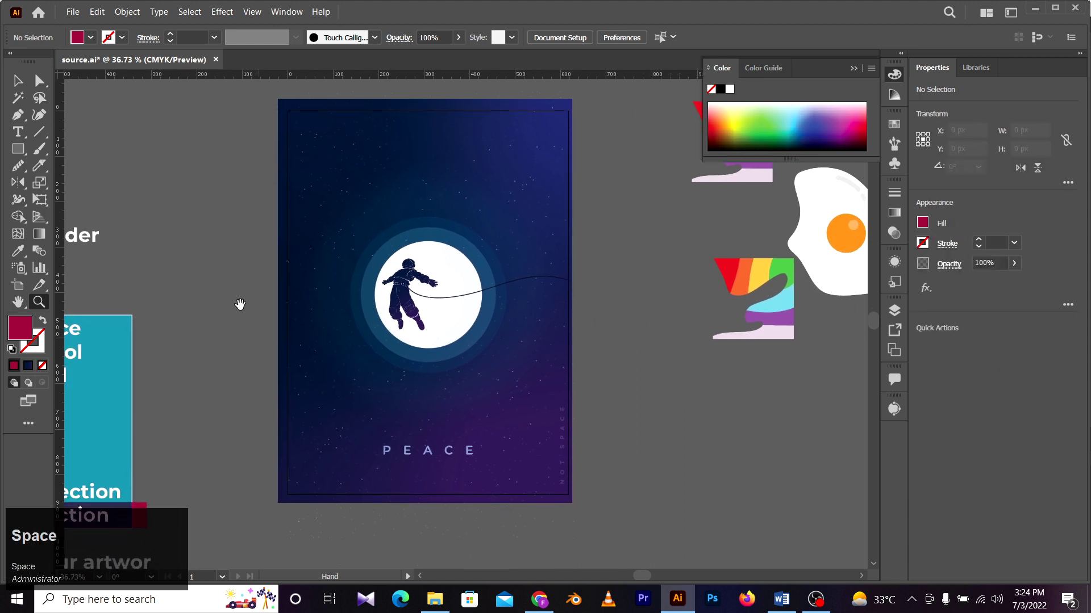
pyautogui.moveTo(746, 329); pyautogui.dragTo(666, 330)
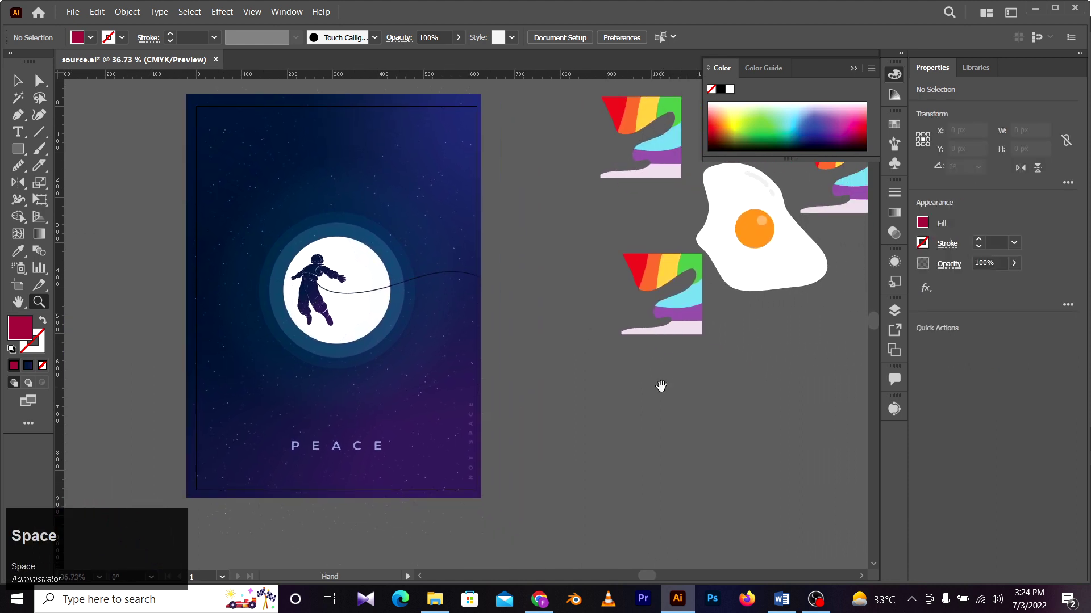
pyautogui.press('a')
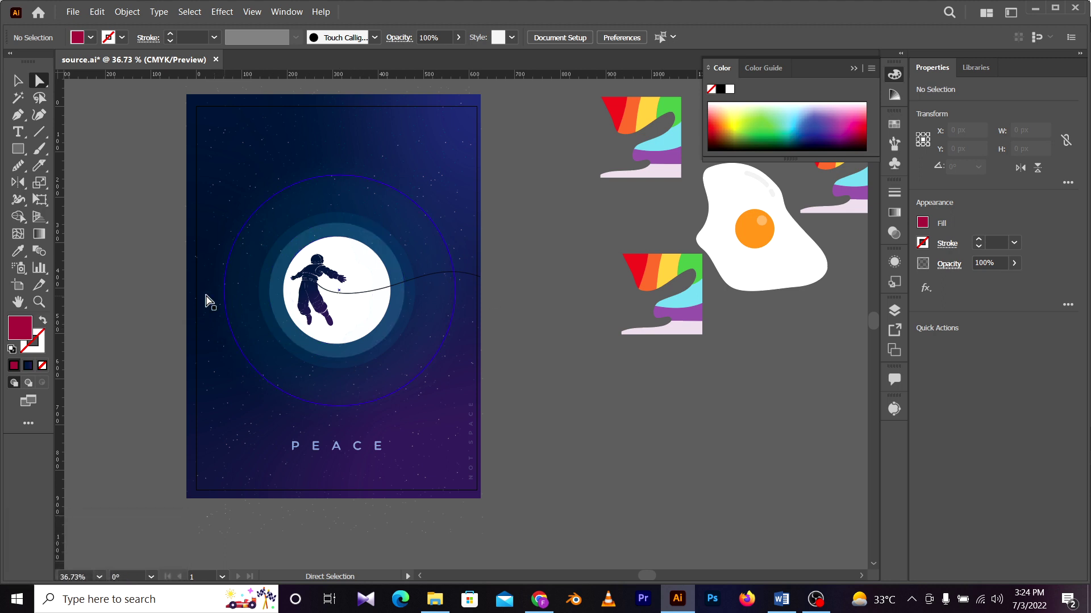
pyautogui.moveTo(209, 302); pyautogui.dragTo(428, 317)
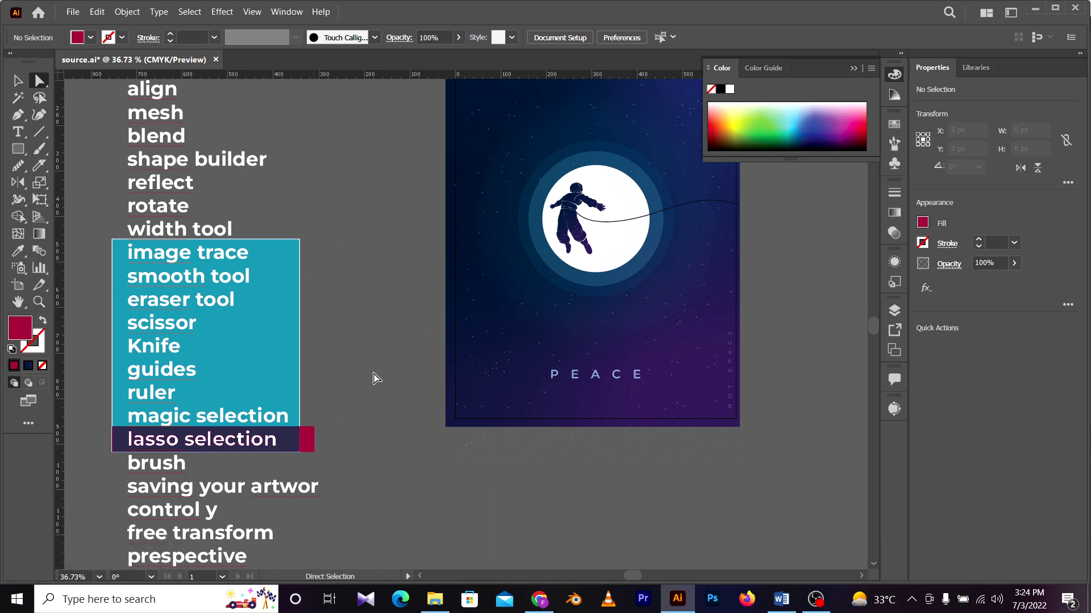
pyautogui.moveTo(742, 314); pyautogui.dragTo(423, 400)
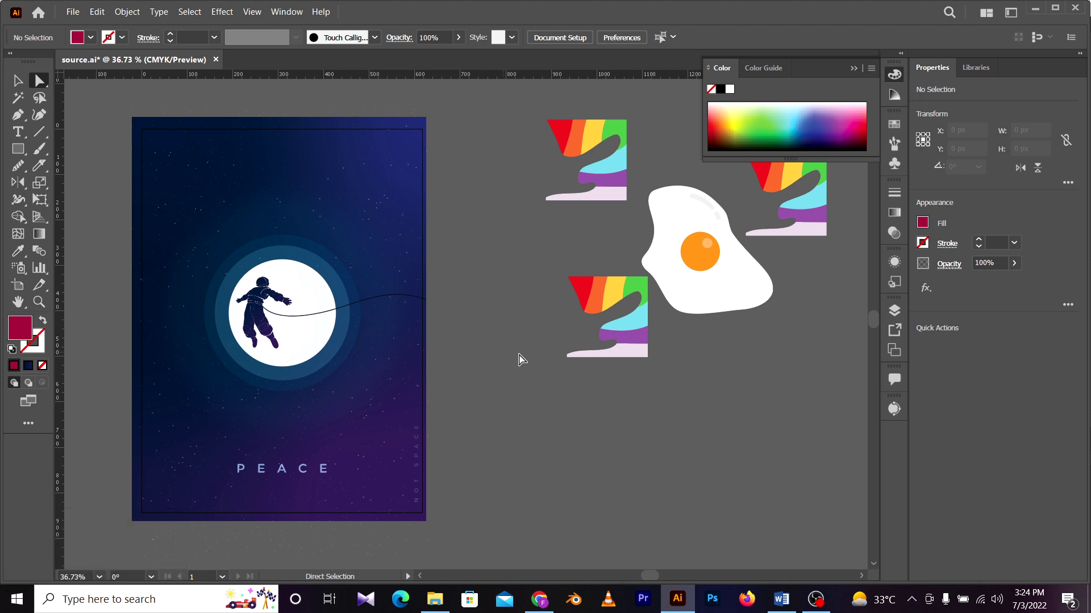
pyautogui.press('space')
pyautogui.moveTo(161, 311); pyautogui.dragTo(340, 183)
pyautogui.moveTo(369, 244); pyautogui.dragTo(116, 358)
pyautogui.moveTo(645, 256); pyautogui.dragTo(555, 288)
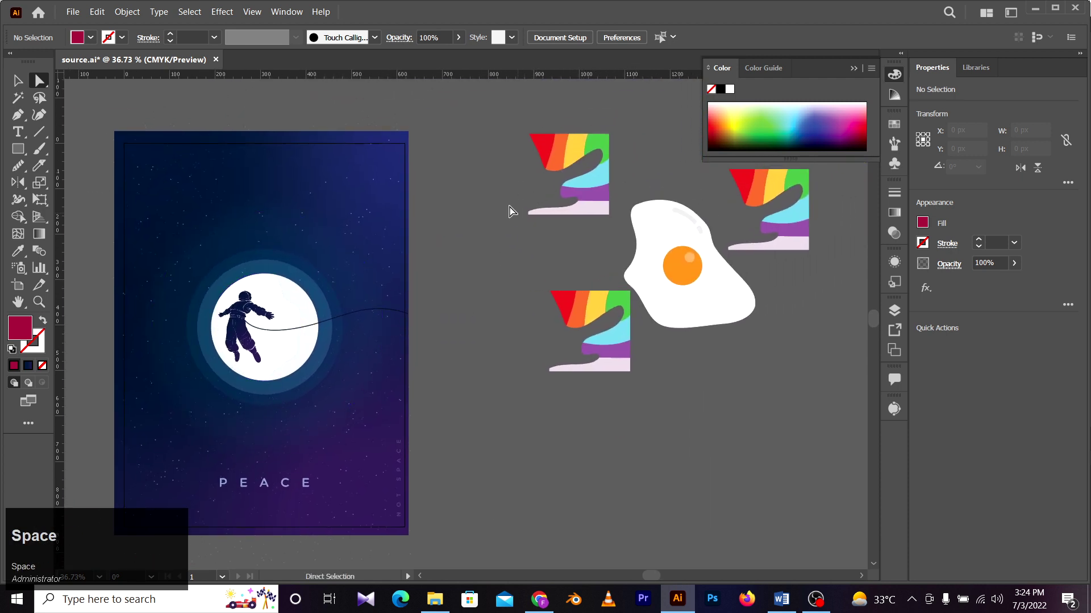
pyautogui.moveTo(407, 271); pyautogui.dragTo(655, 215)
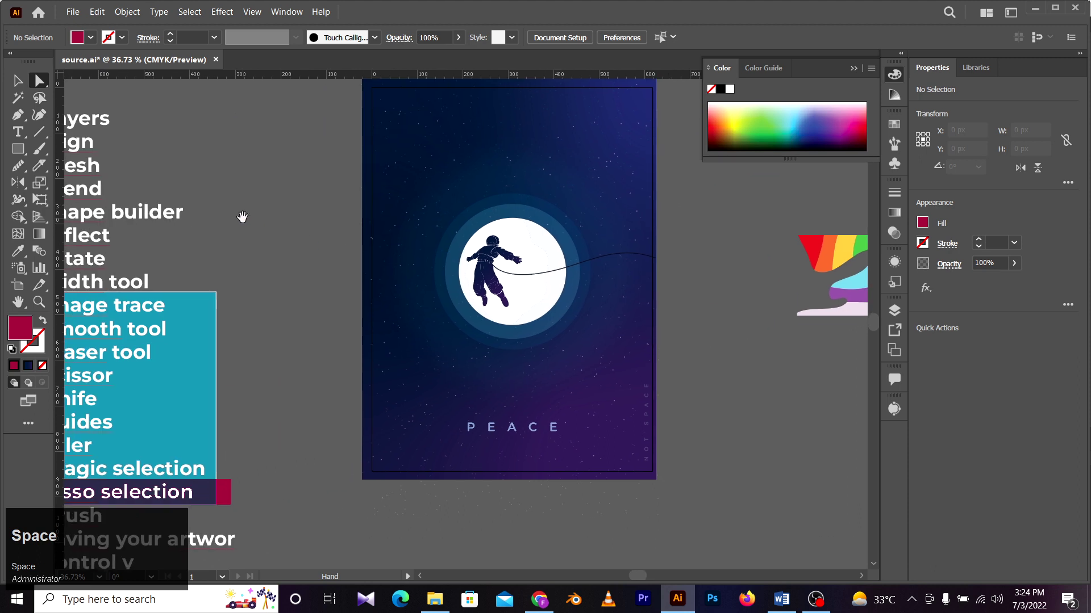
pyautogui.moveTo(242, 217); pyautogui.dragTo(325, 168)
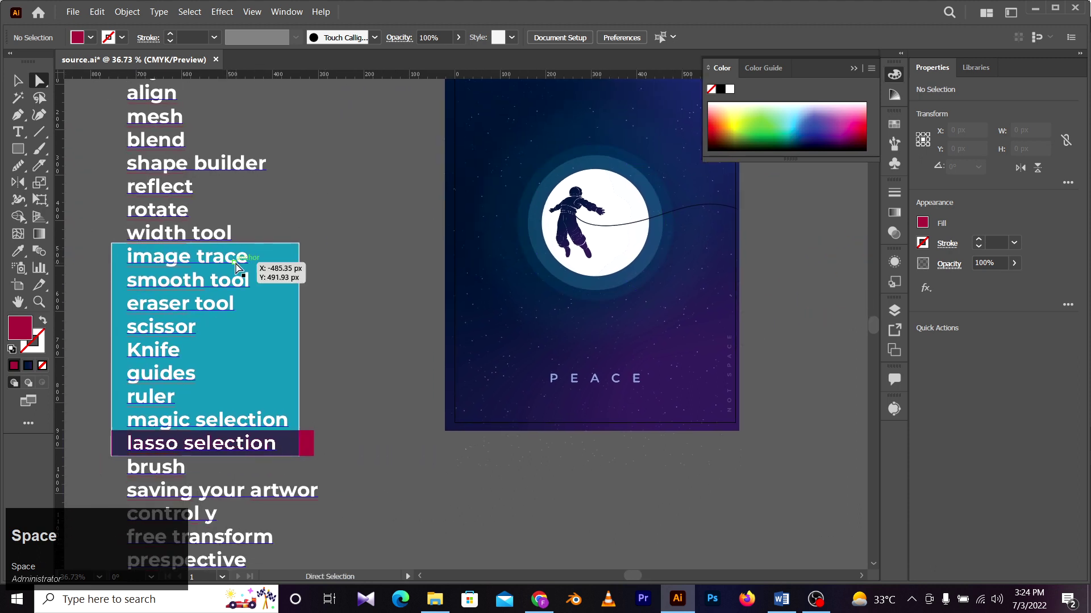